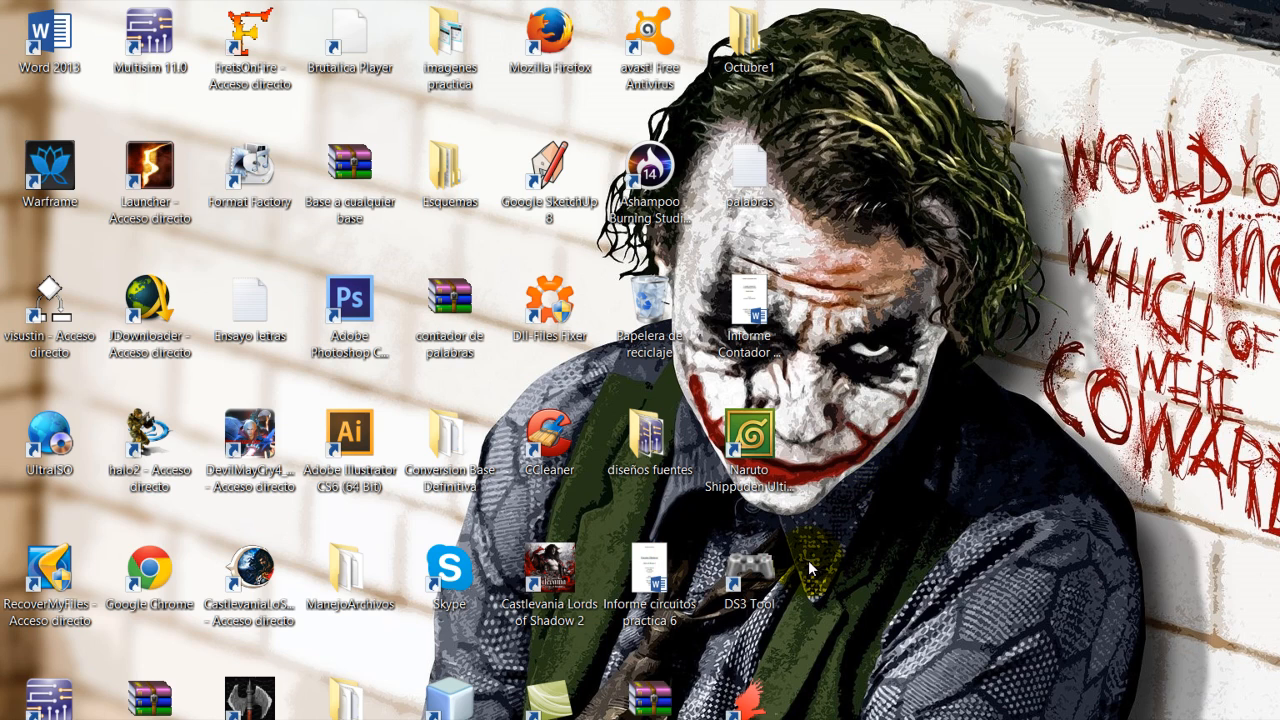
- Launch EAGLE and create a new project
double_click(615, 577)
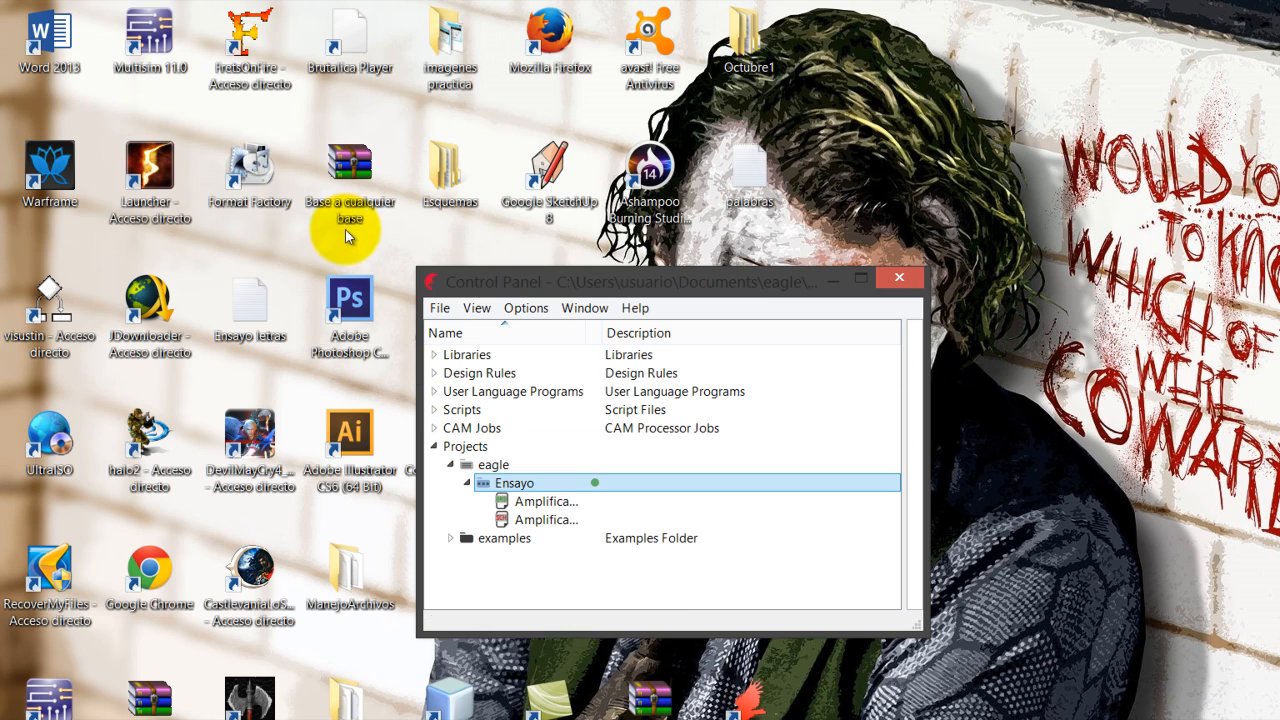
key(alt+f)
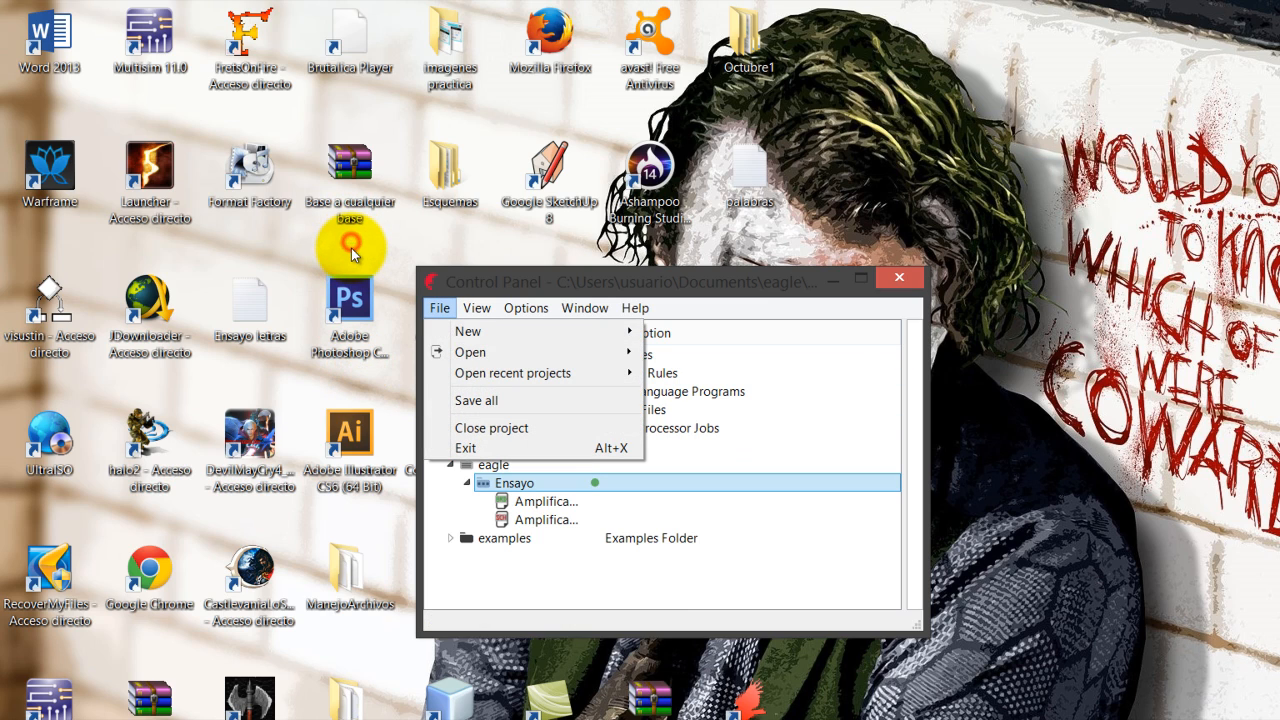
mouse_move(566, 331)
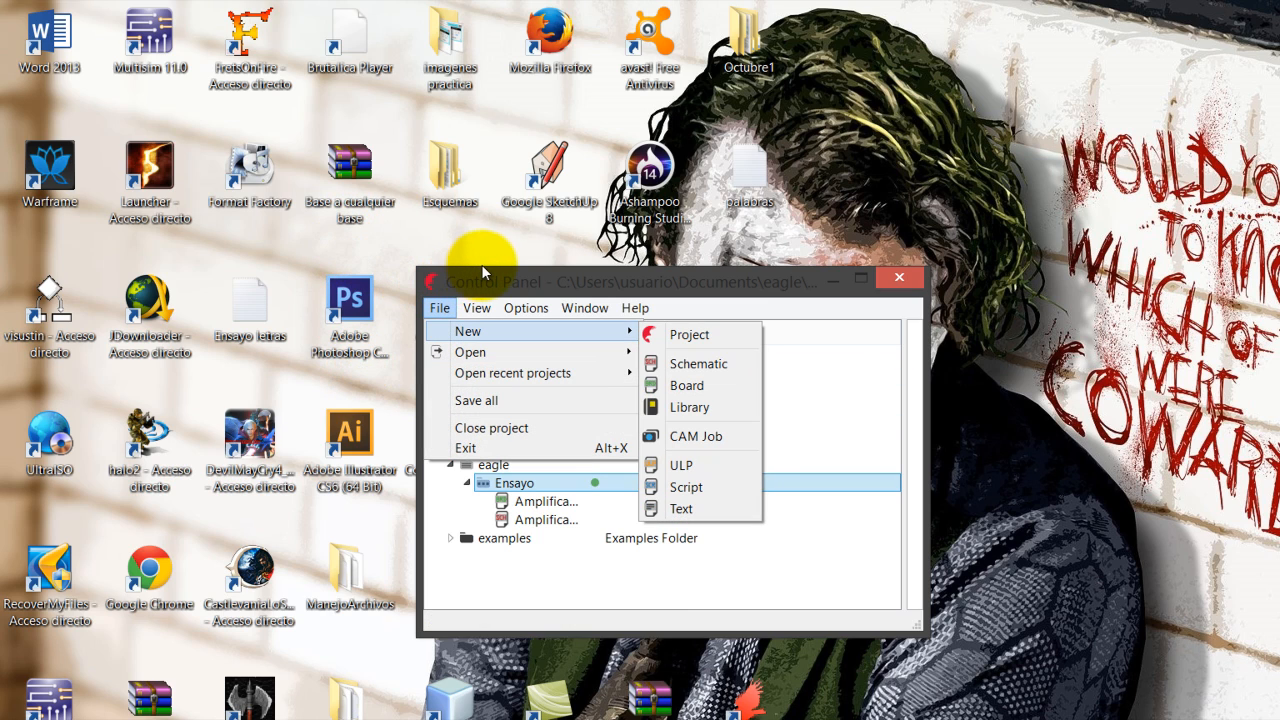
click(689, 334)
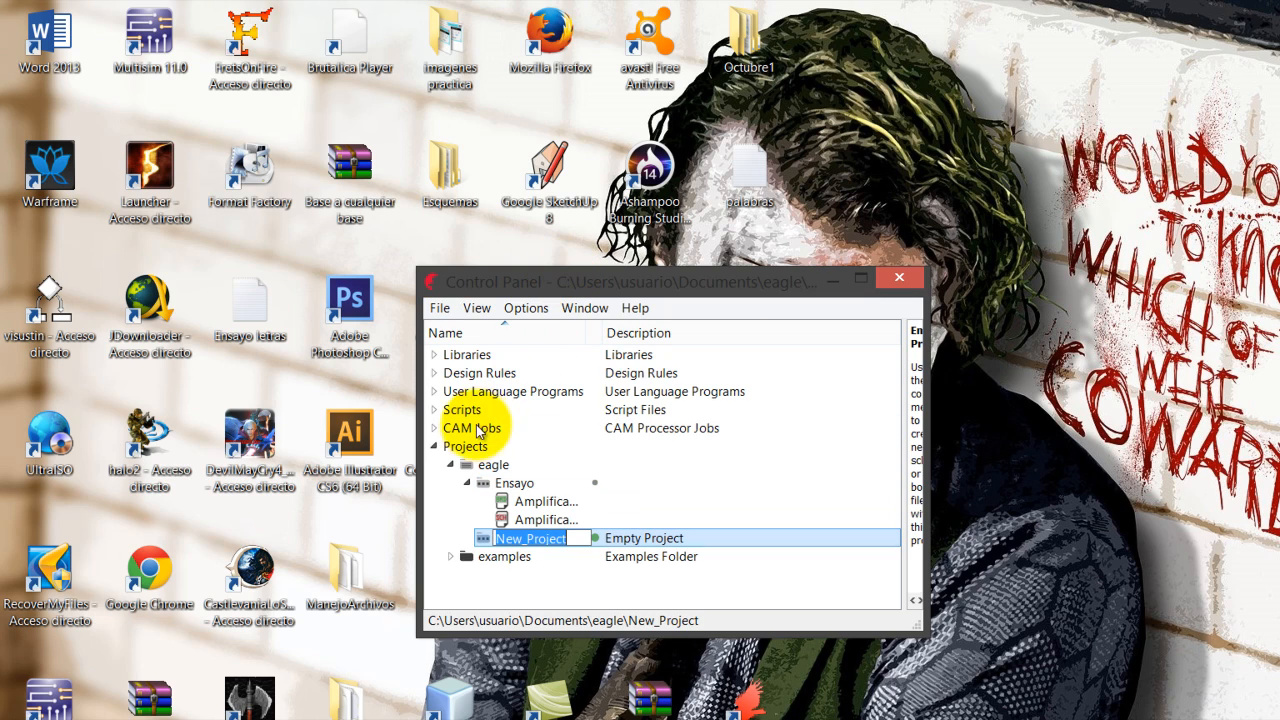
- Name the new project Amplificadordeaudio
key(BackSpace)
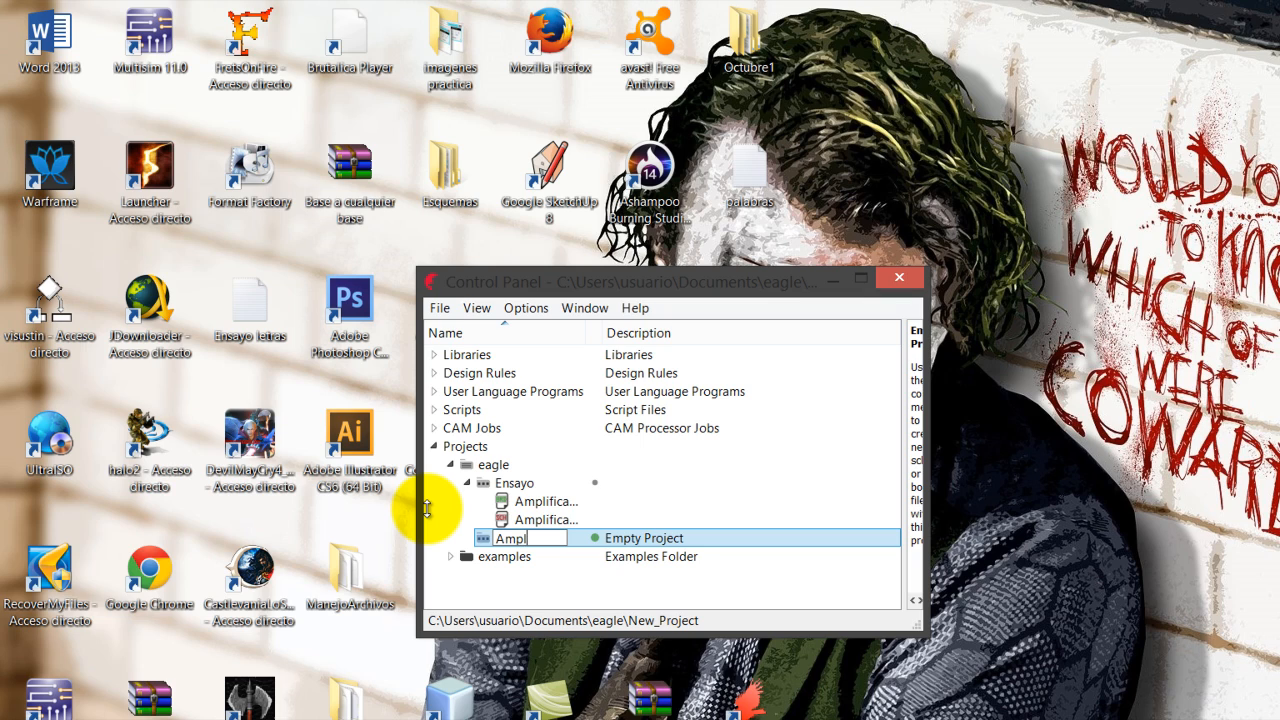
text(Amplificador)
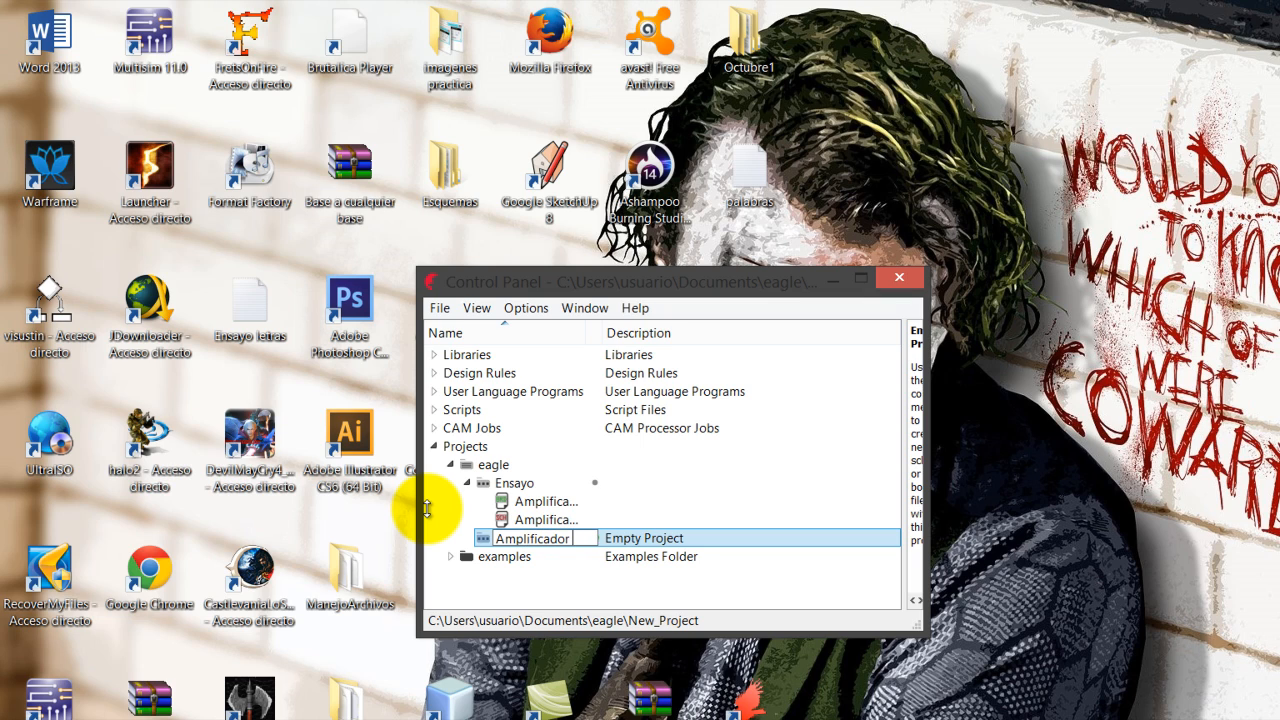
text( de a)
key(BackSpace)
key(BackSpace)
key(BackSpace)
key(BackSpace)
key(BackSpace)
text(deaudio)
key(Return)
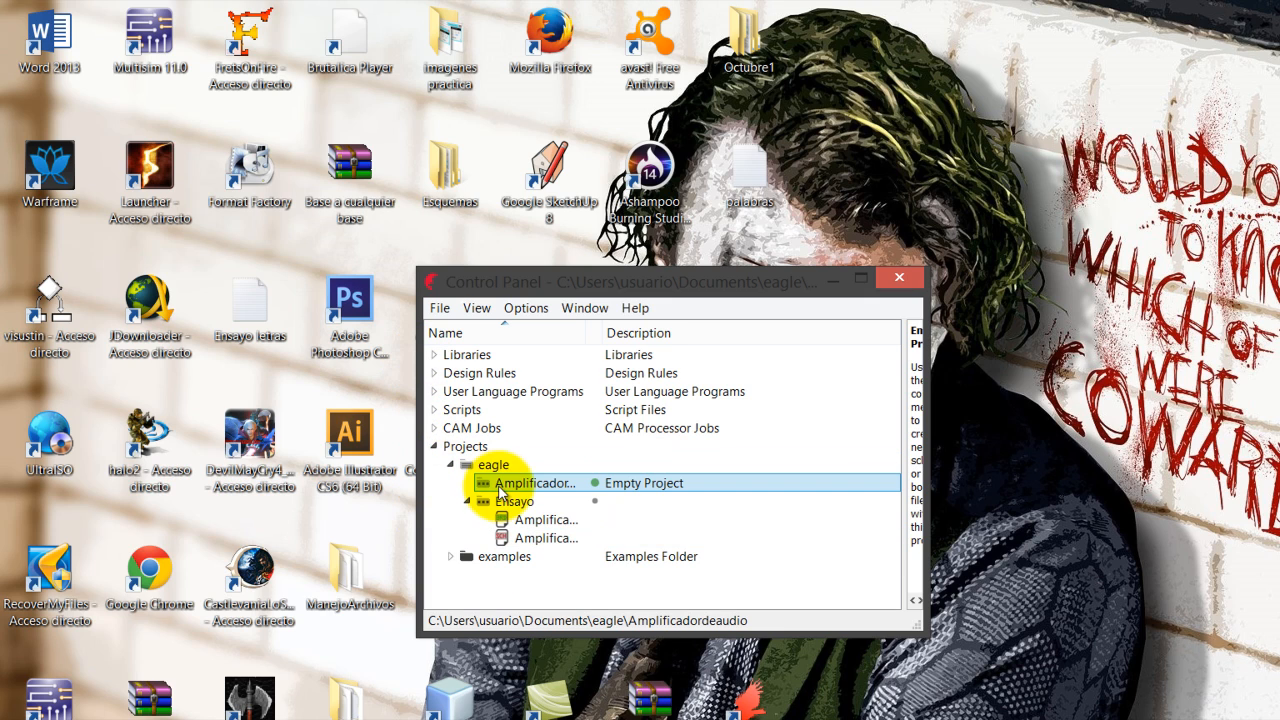
- View the amplifier circuit diagram image esquema amplificador.png and return to the EAGLE Control Panel
click(306, 710)
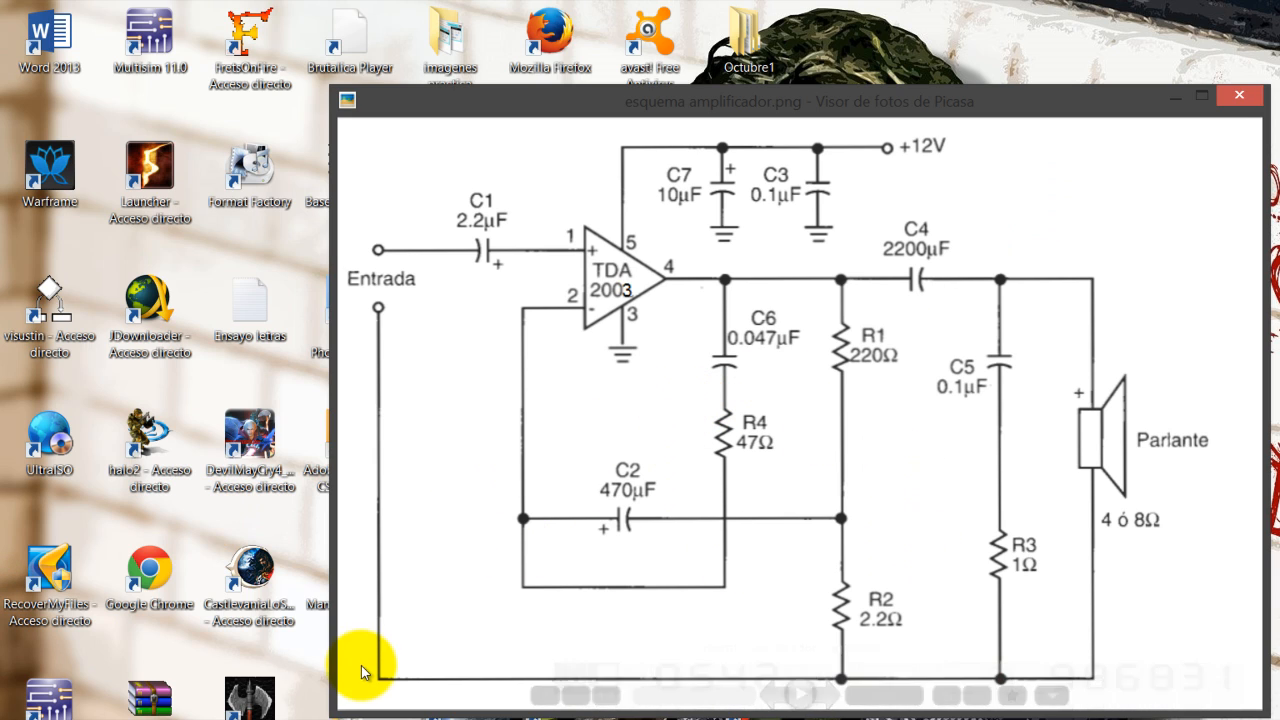
click(412, 710)
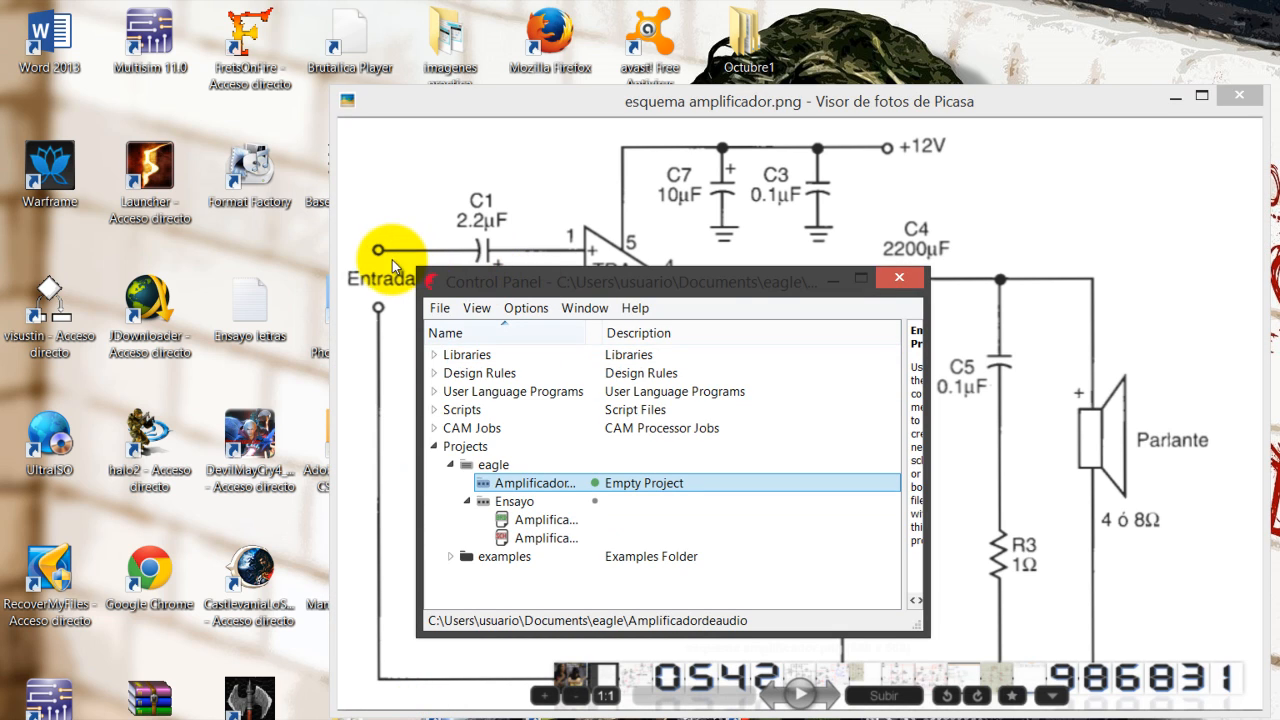
click(440, 308)
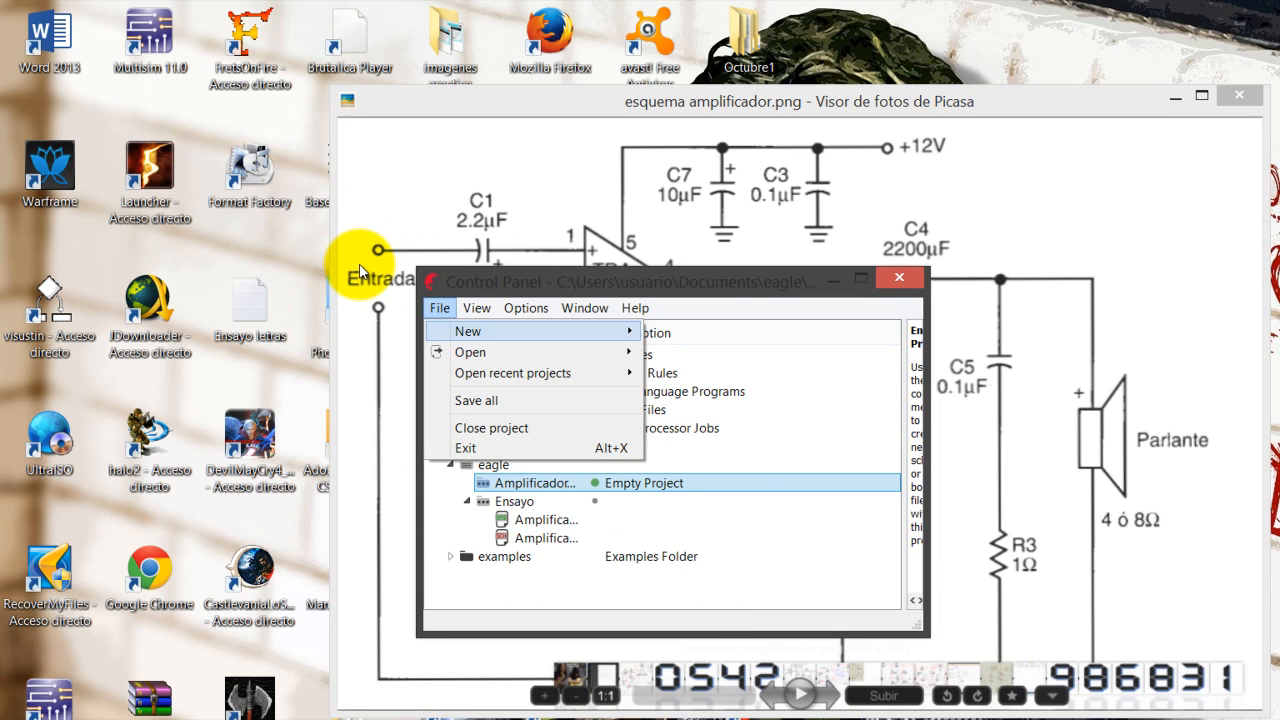
mouse_move(520, 352)
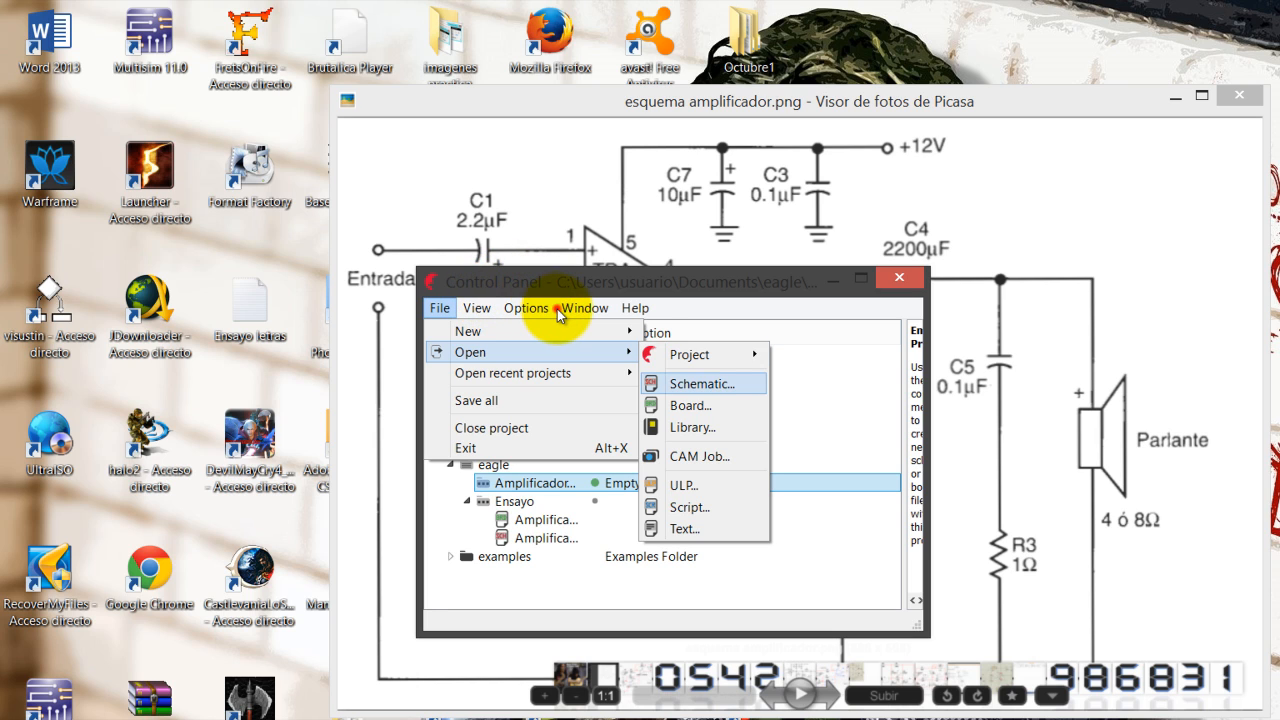
click(702, 383)
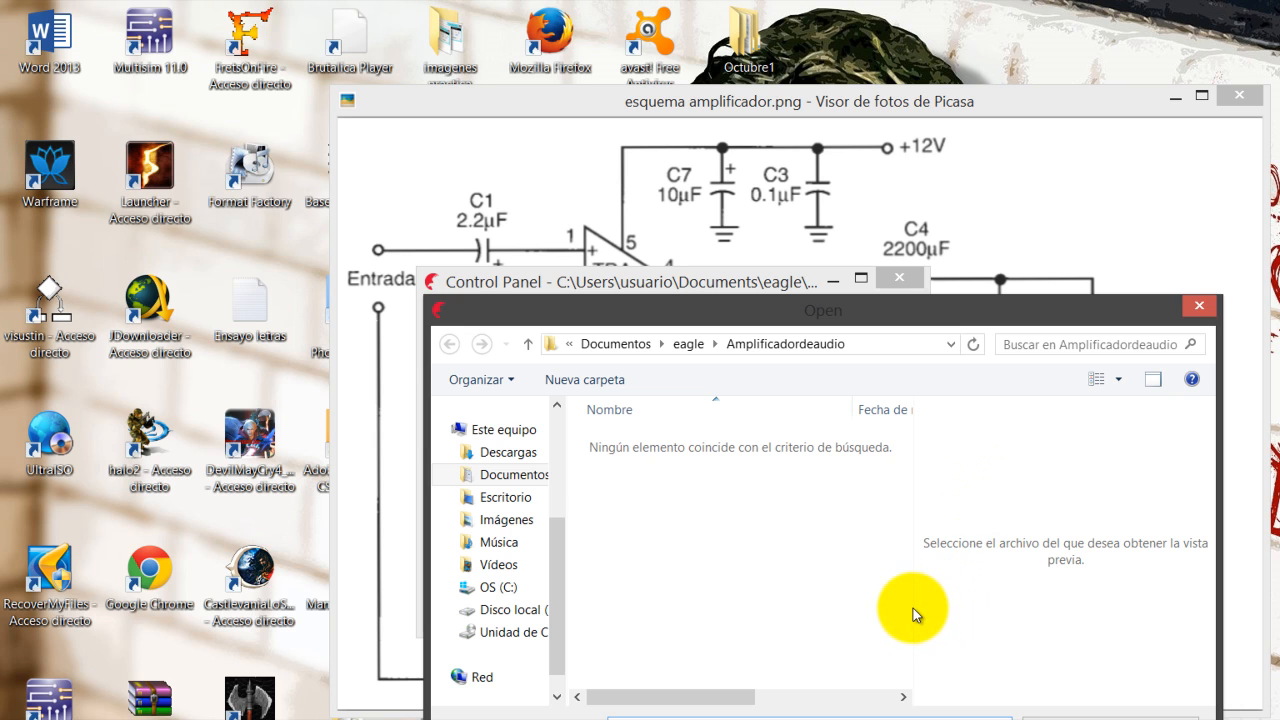
key(Escape)
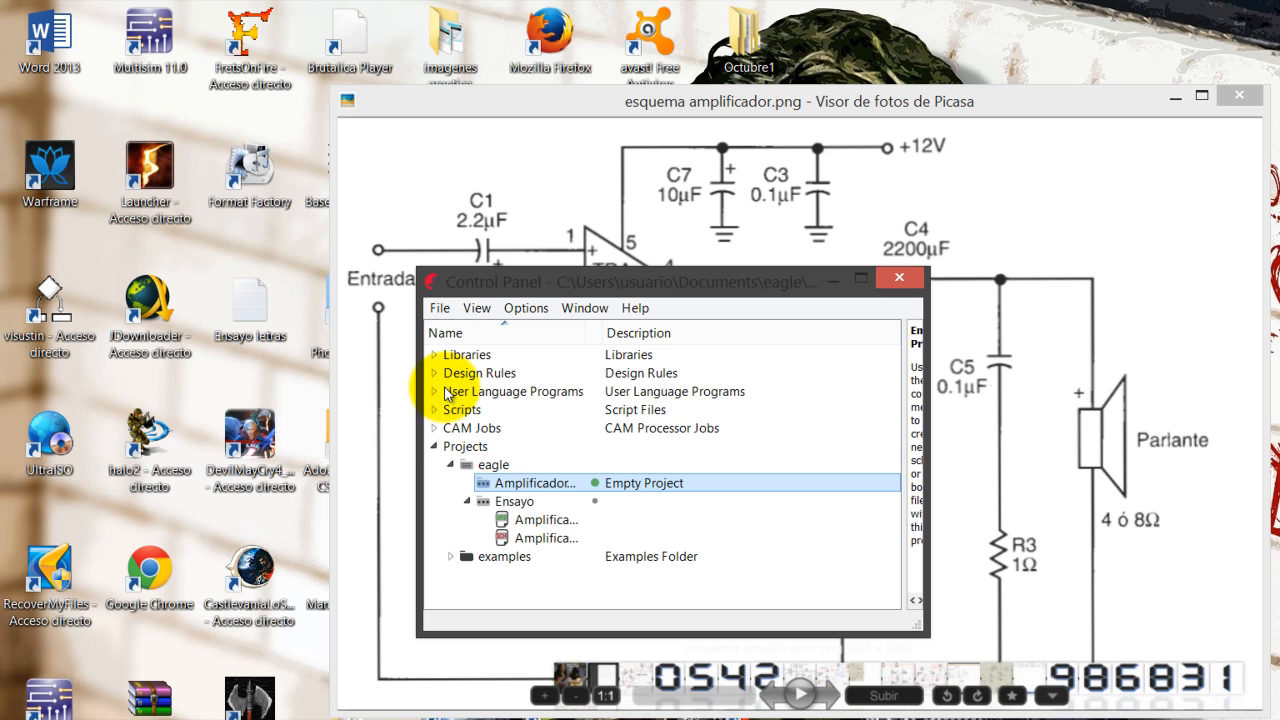
- Create a new schematic in the Amplificadordeaudio project and maximize its window
right_click(556, 485)
mouse_move(600, 516)
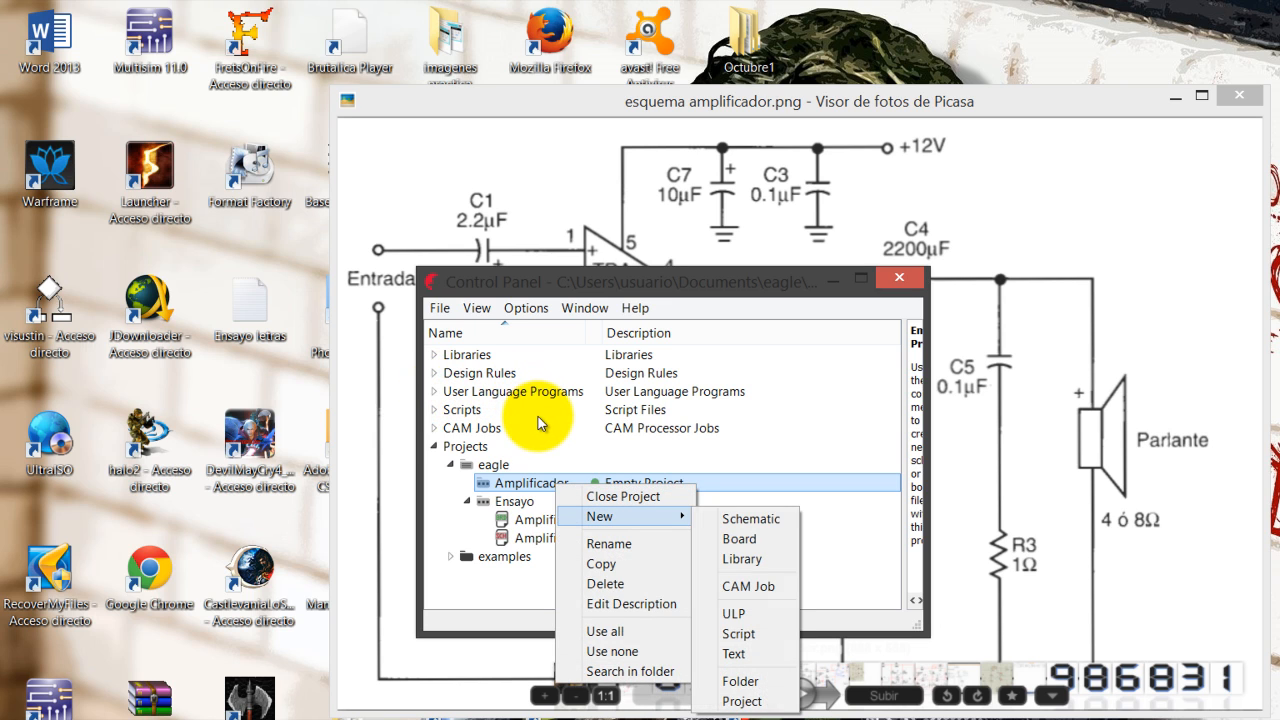
click(675, 517)
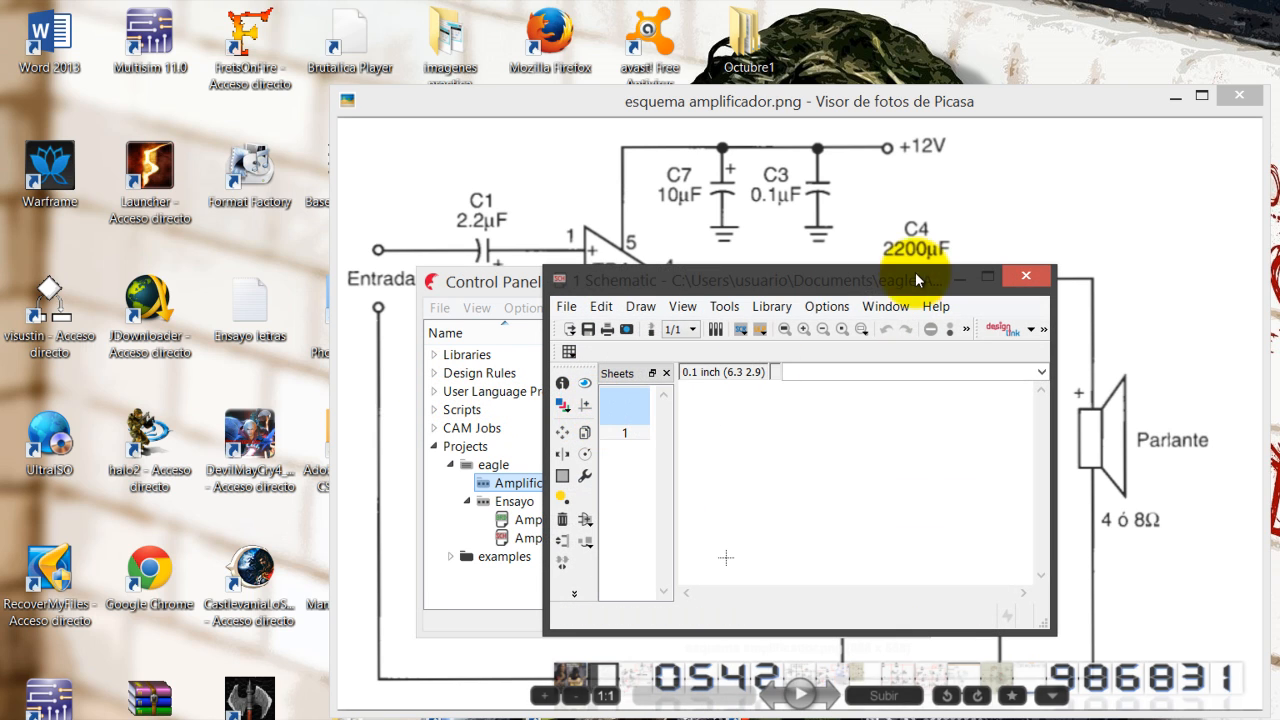
click(987, 276)
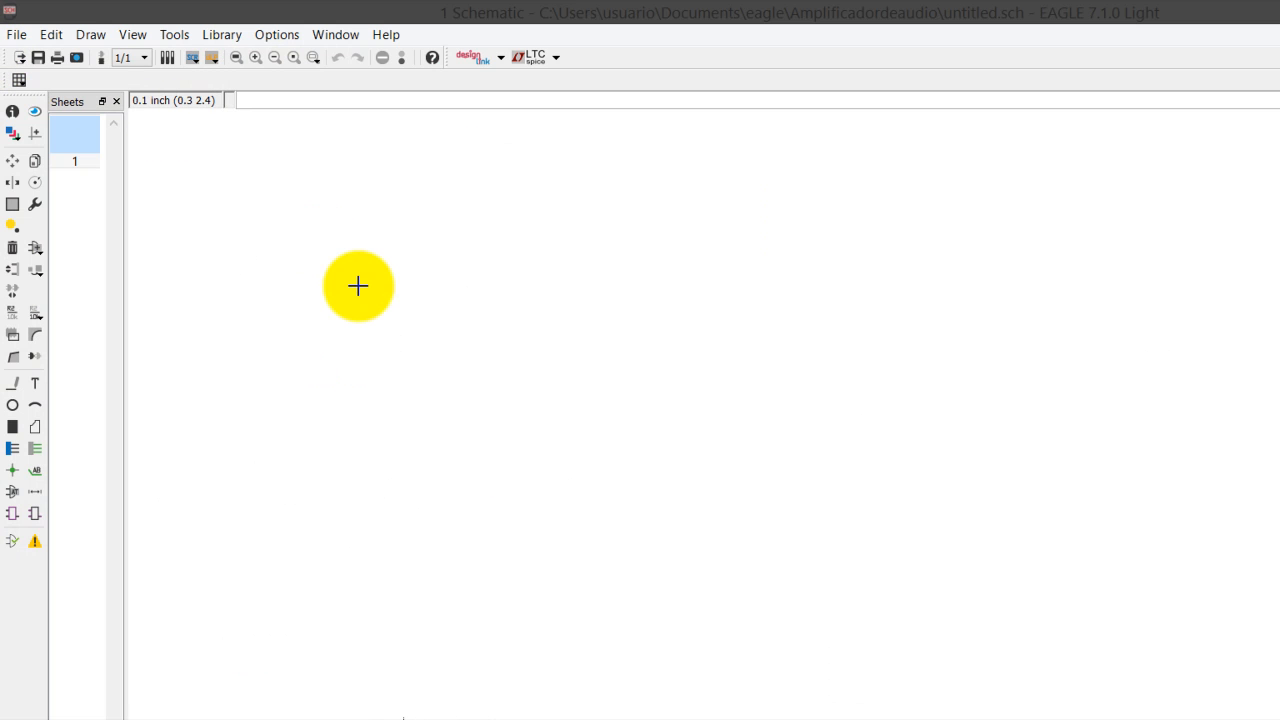
- Turn on the schematic's grid display and set the grid size unit to mm
click(18, 79)
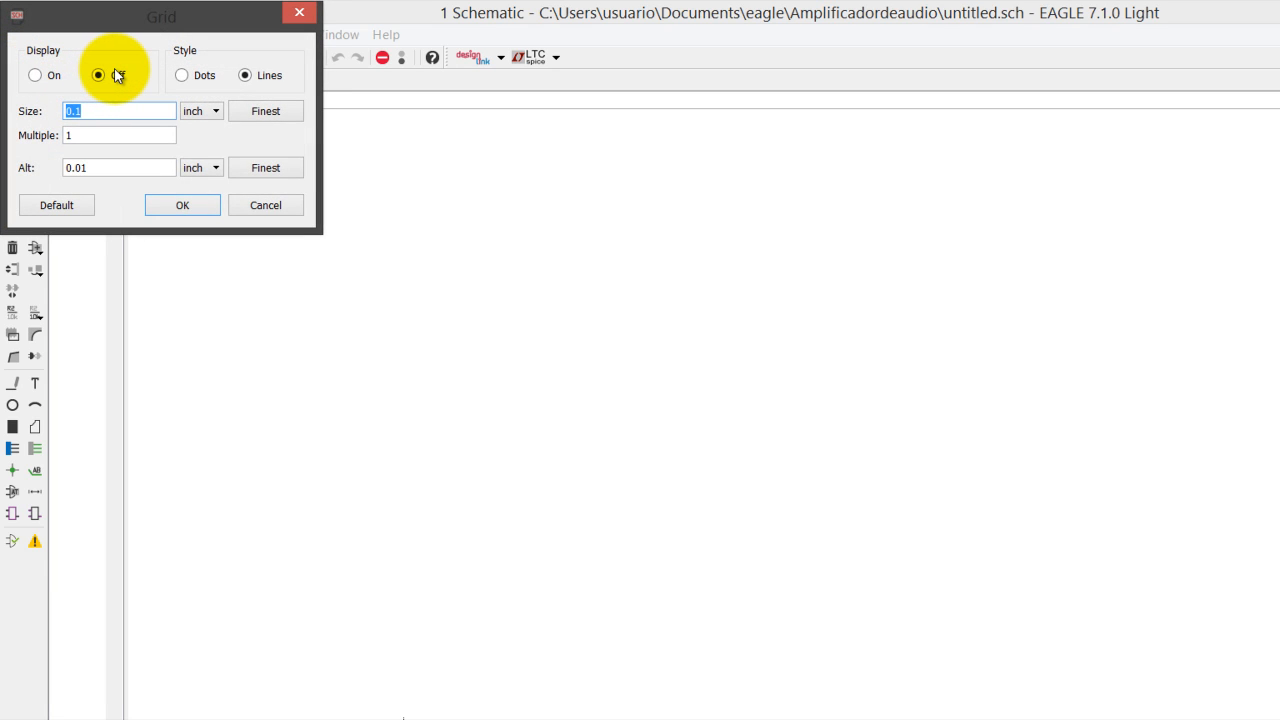
click(190, 108)
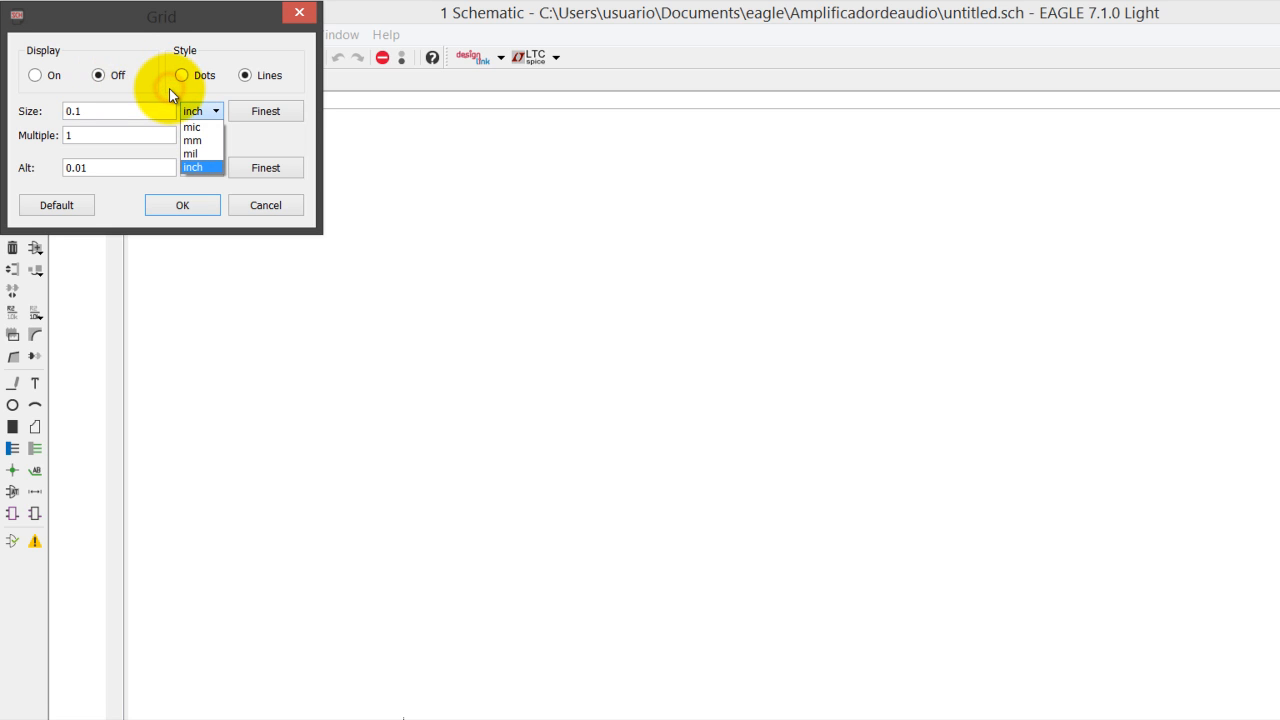
click(192, 140)
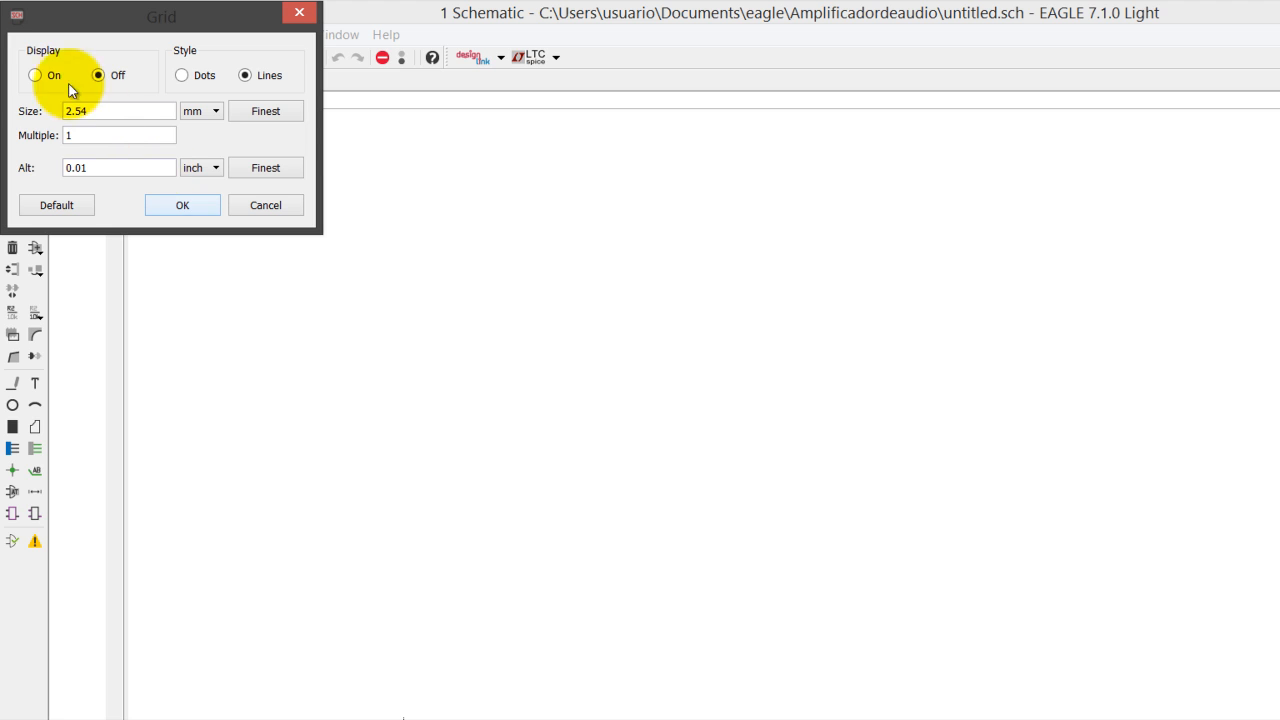
click(35, 75)
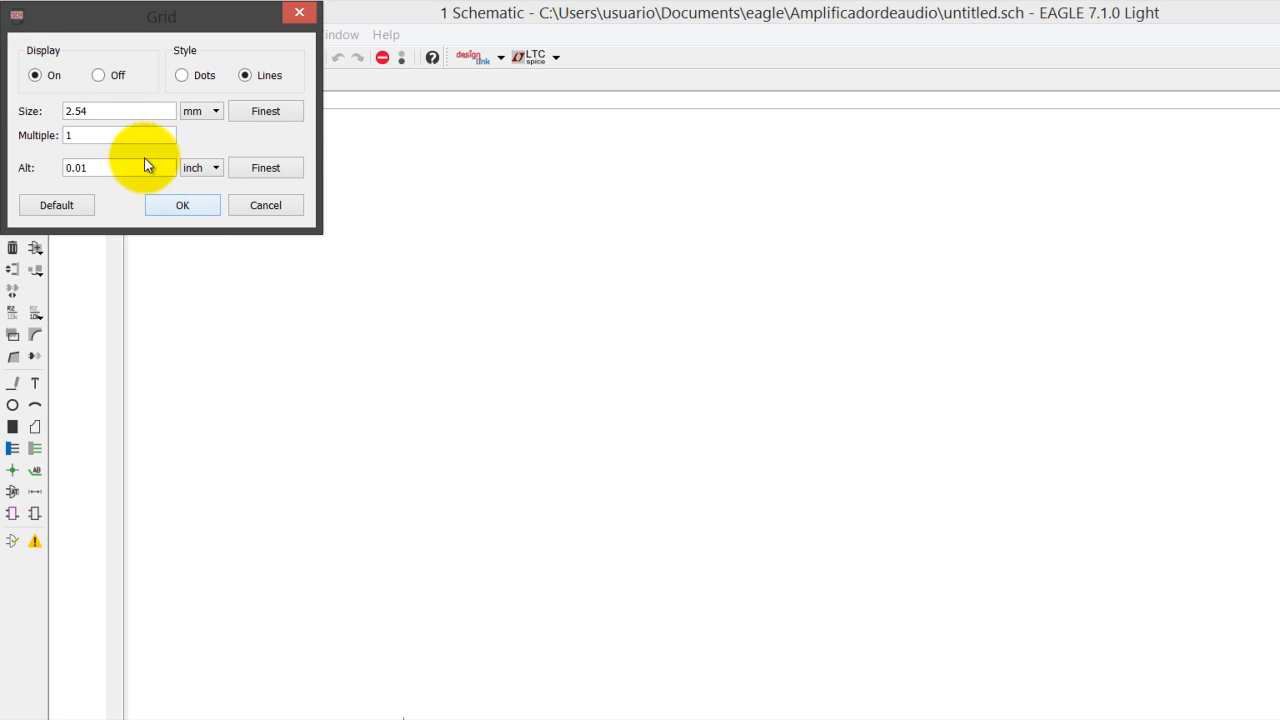
click(182, 203)
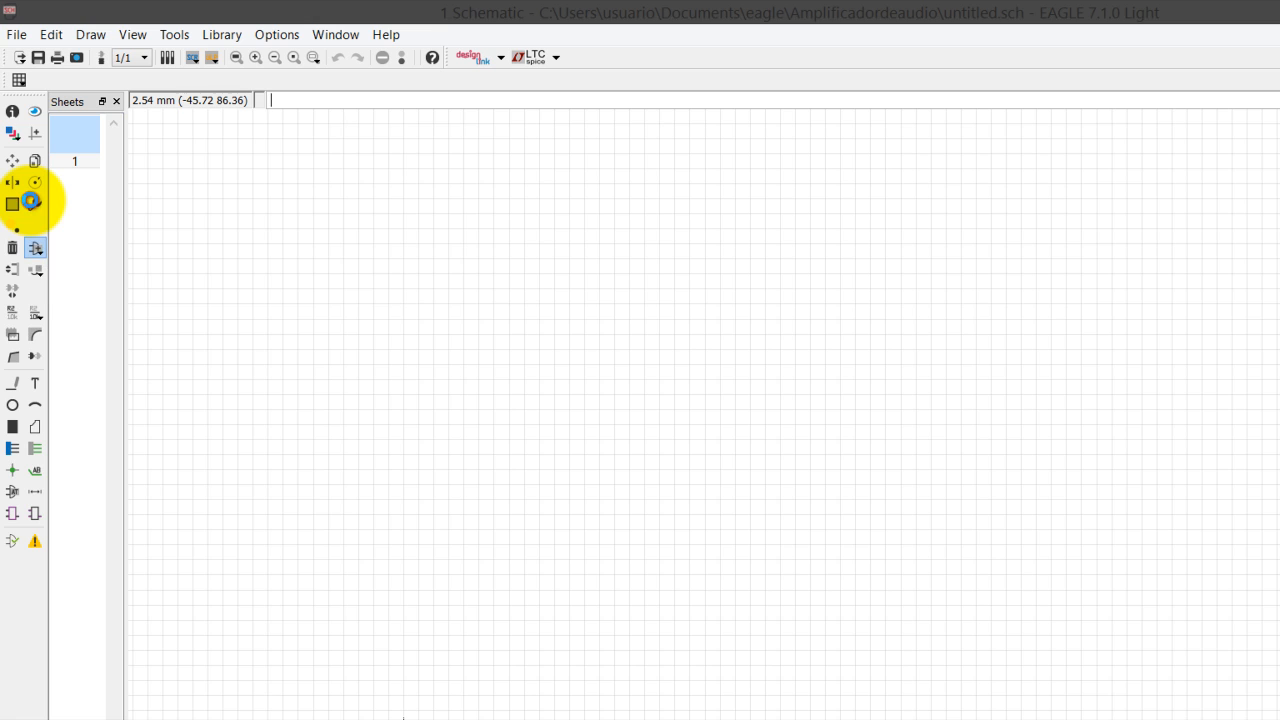
- Start the Add command and look through the list of available component libraries
click(34, 203)
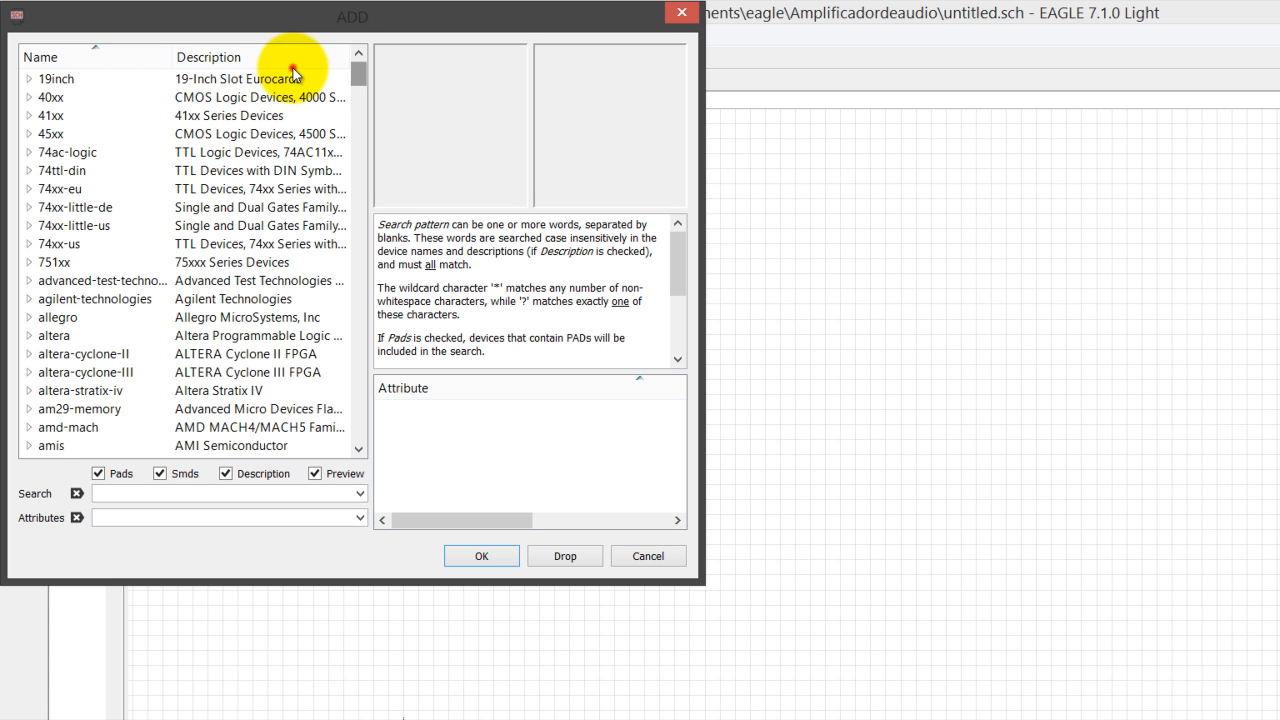
scroll(295, 90, down, 13)
scroll(297, 110, down, 5)
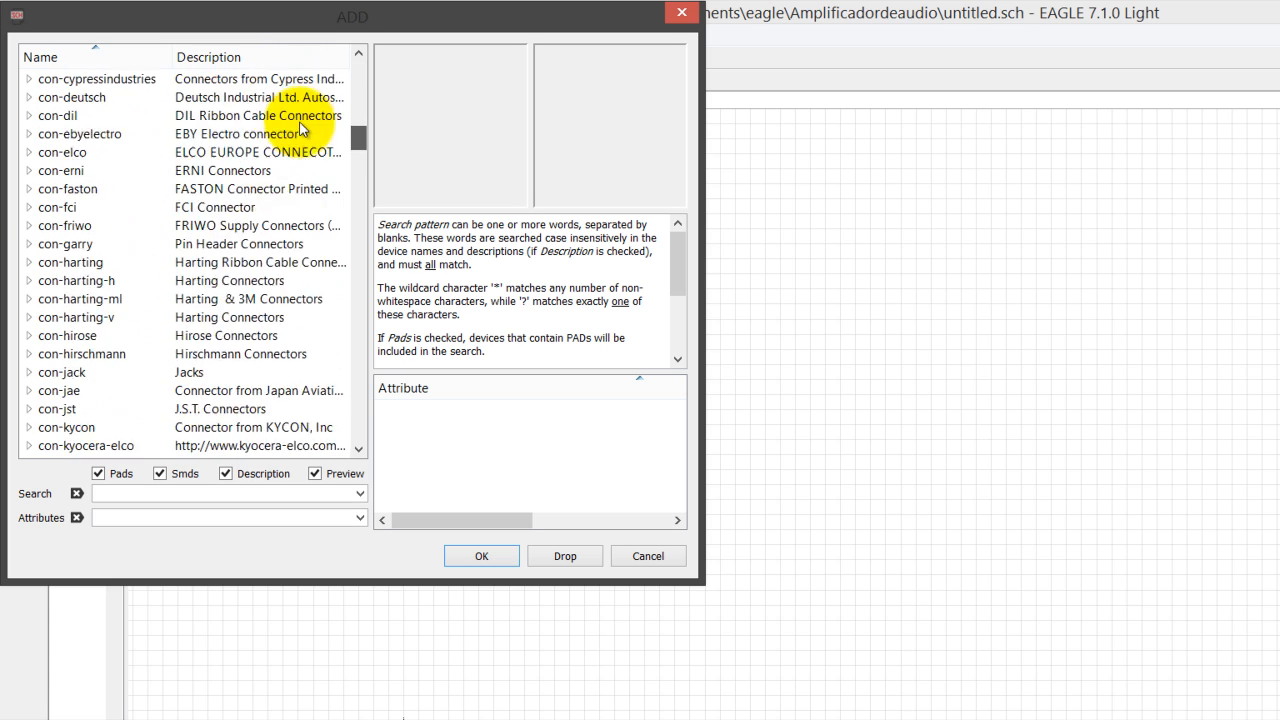
scroll(300, 85, up, 18)
scroll(297, 80, down, 2)
scroll(300, 92, down, 8)
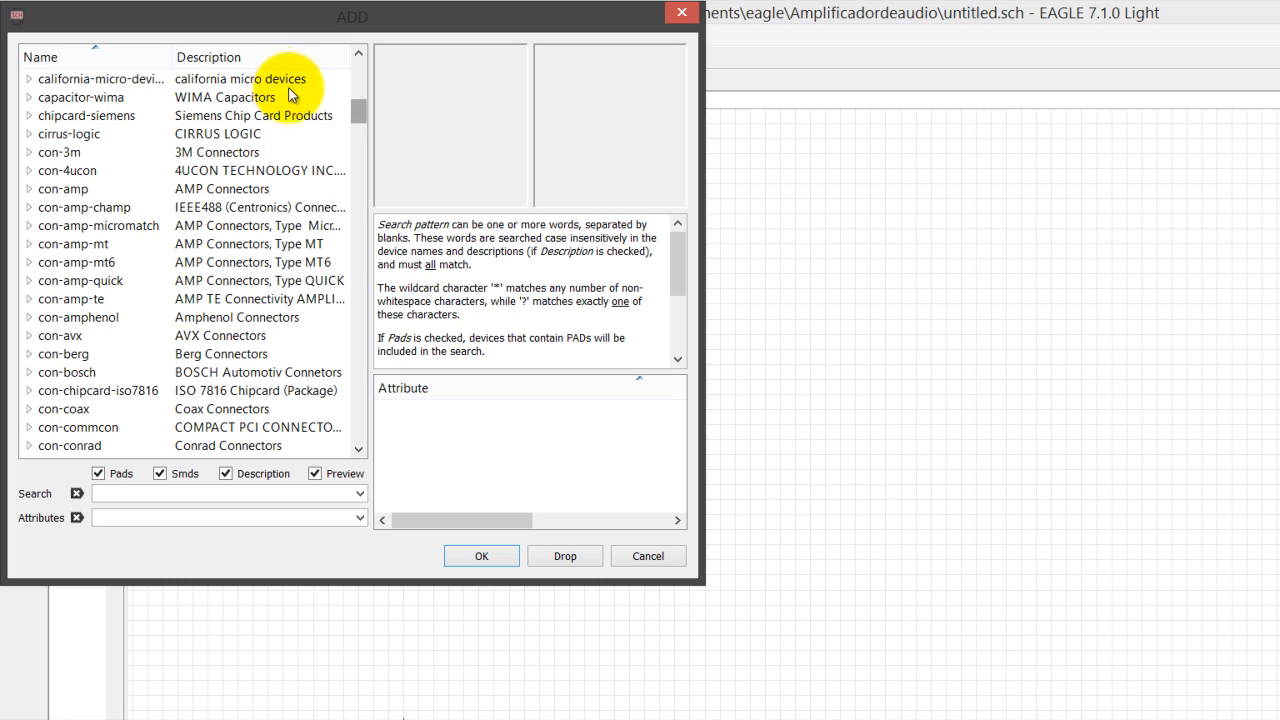
scroll(291, 97, down, 20)
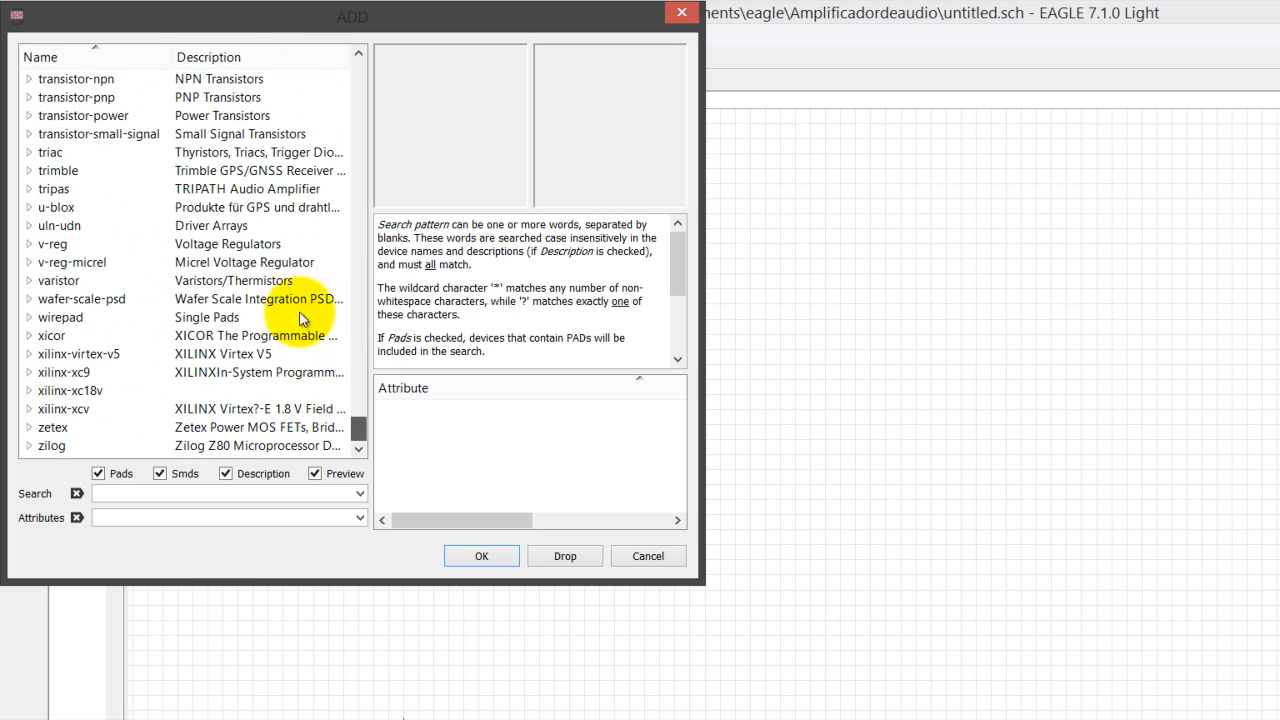
scroll(312, 300, up, 20)
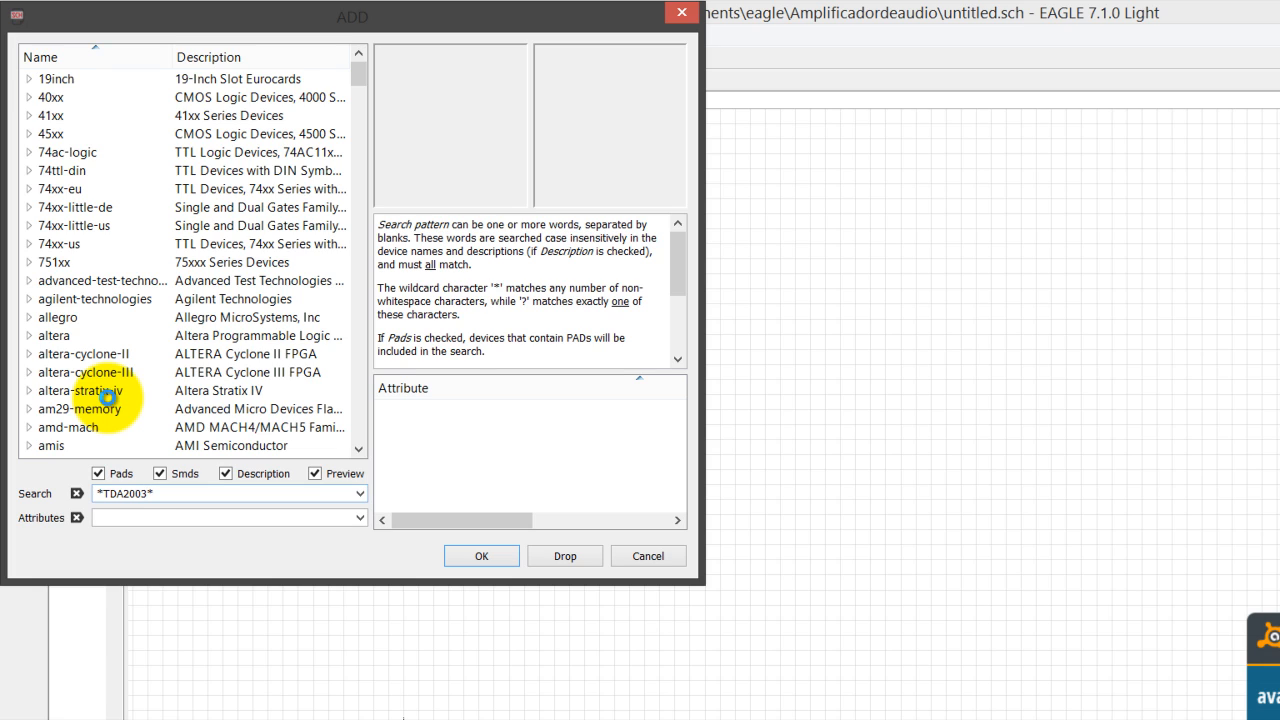
- Search the libraries for *TDA2003* and place the TDA2003V audio amplifier on the schematic
key(Return)
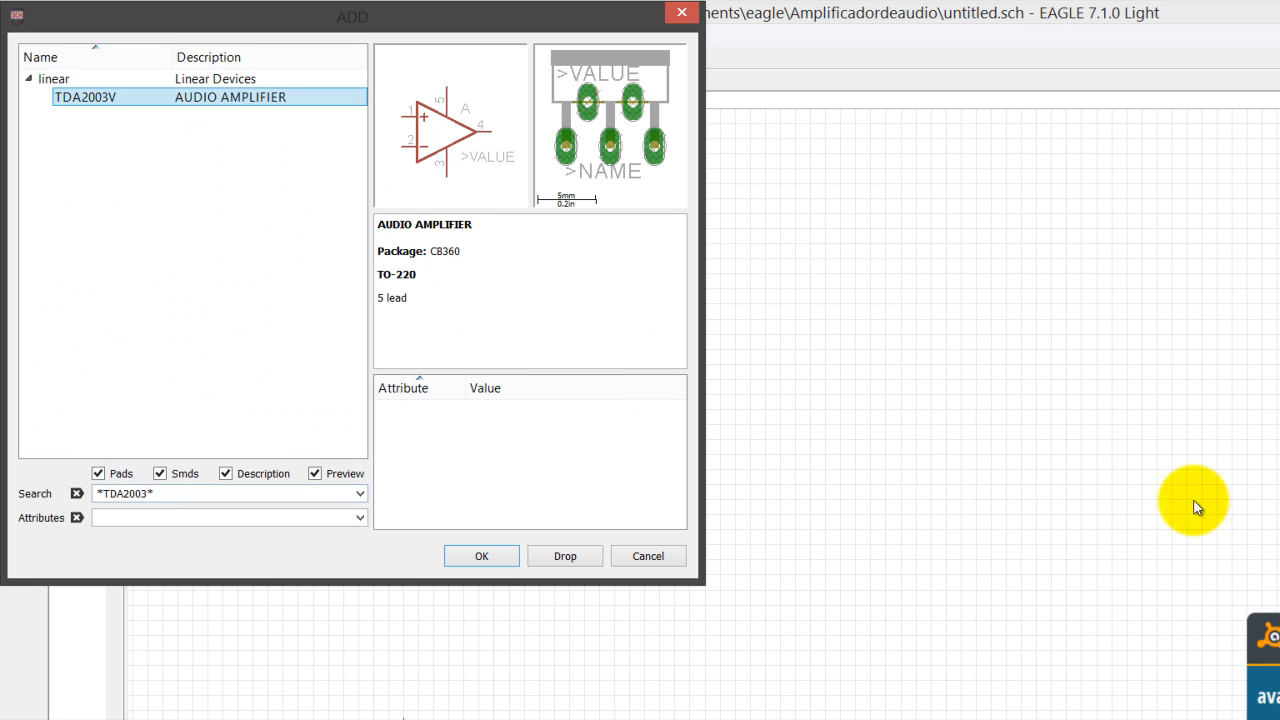
click(1269, 495)
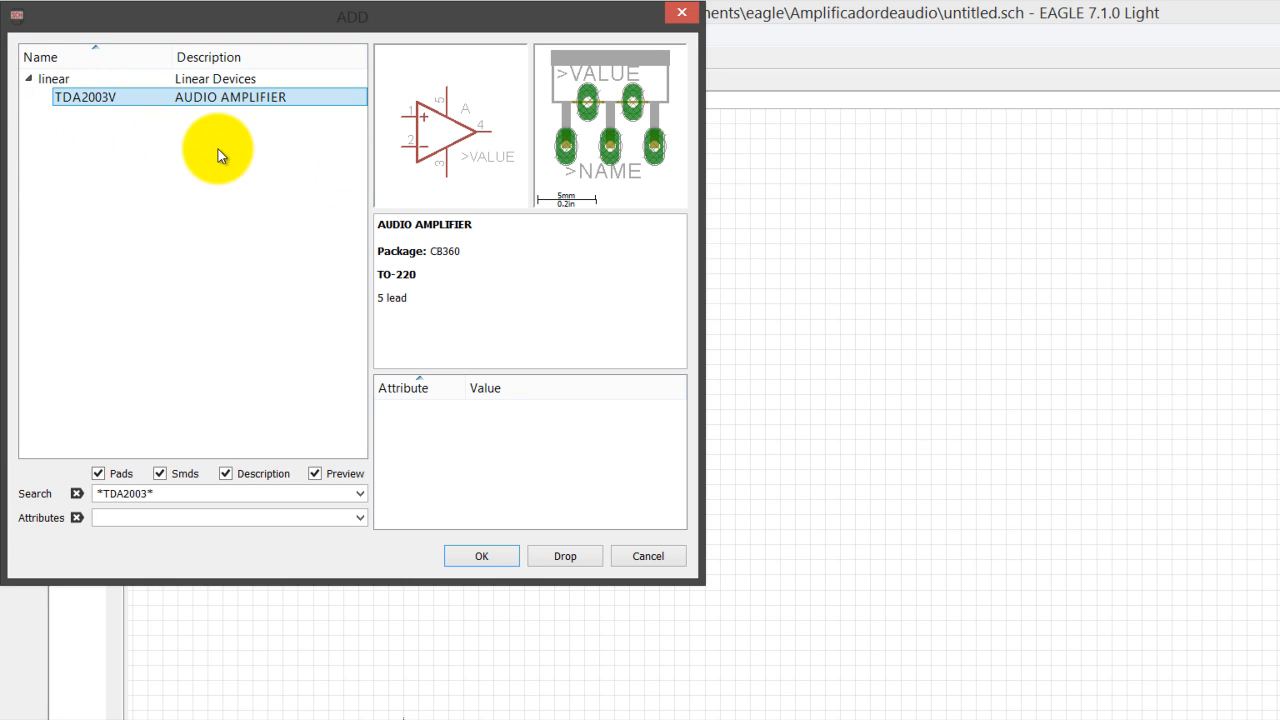
double_click(175, 95)
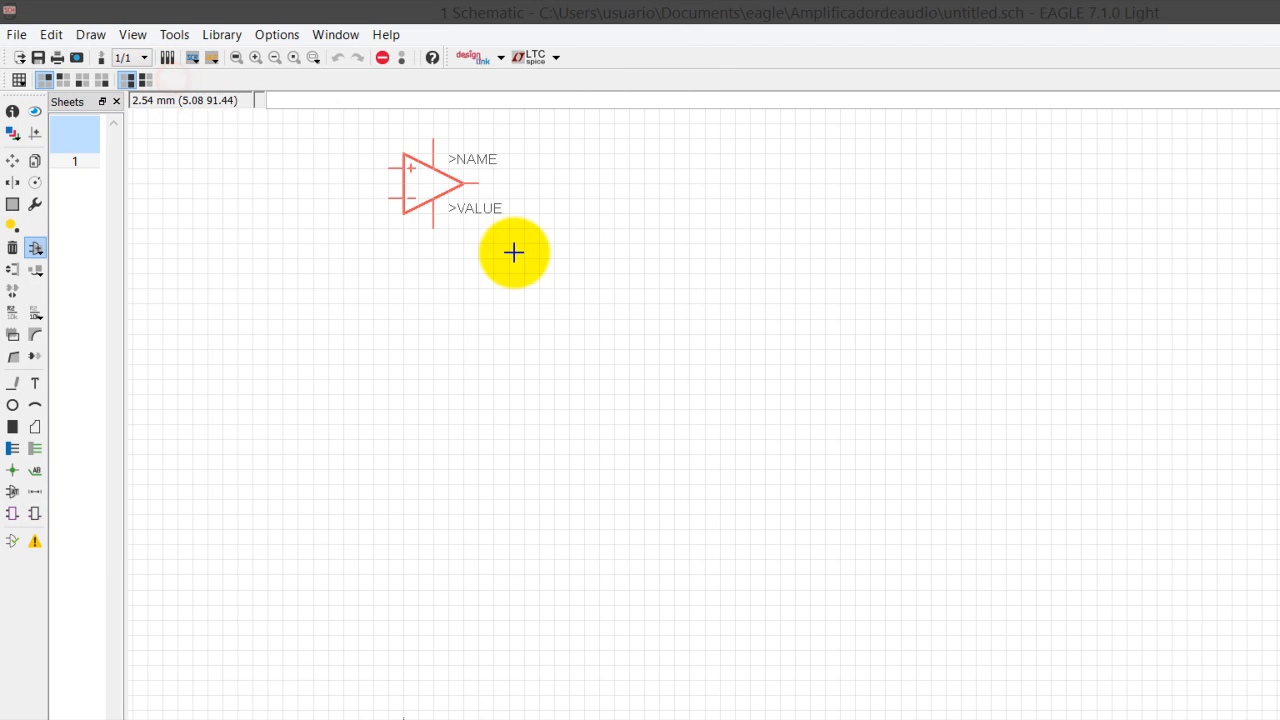
click(562, 273)
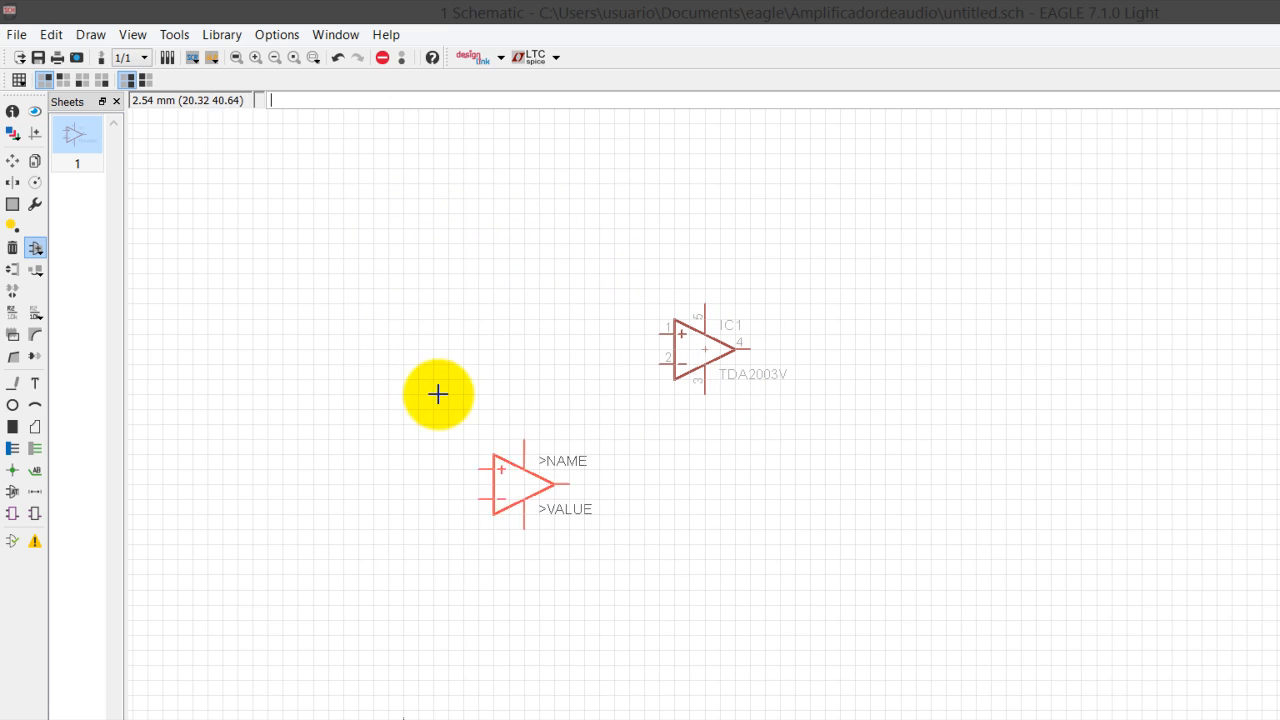
- Place three more TDA2003V amplifiers around the first one and exit the Add command
click(330, 325)
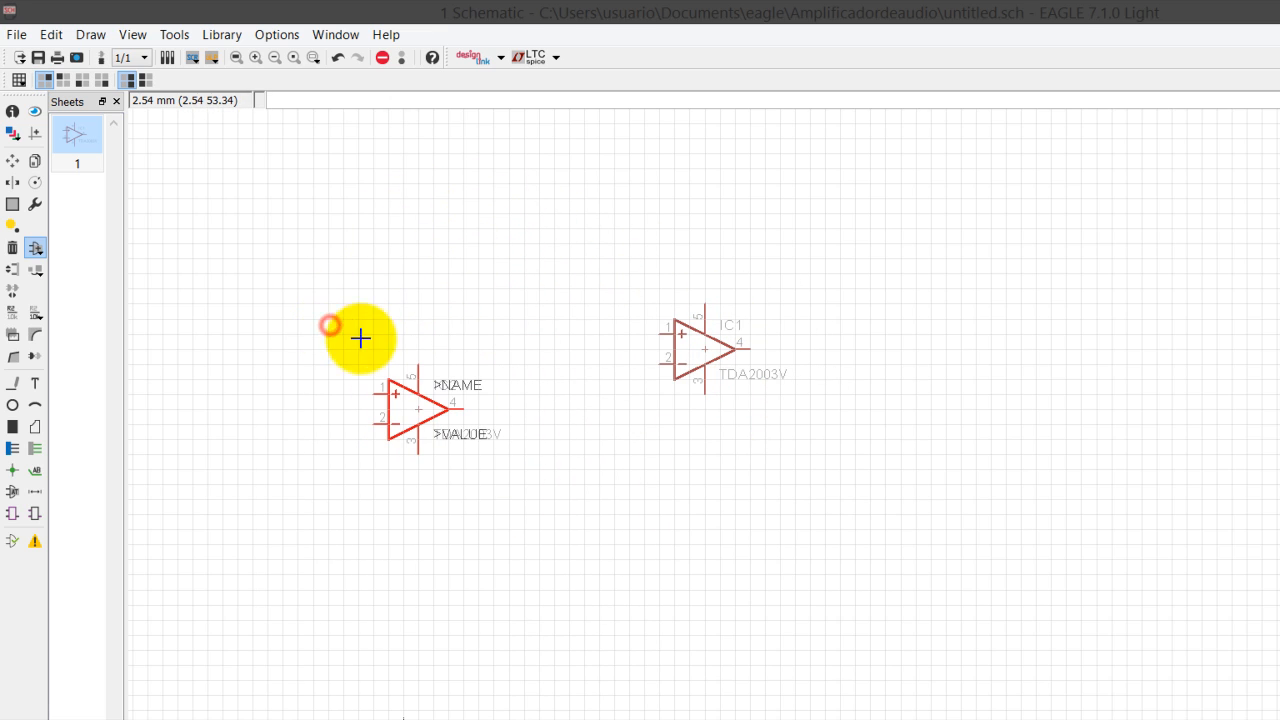
click(580, 405)
click(787, 326)
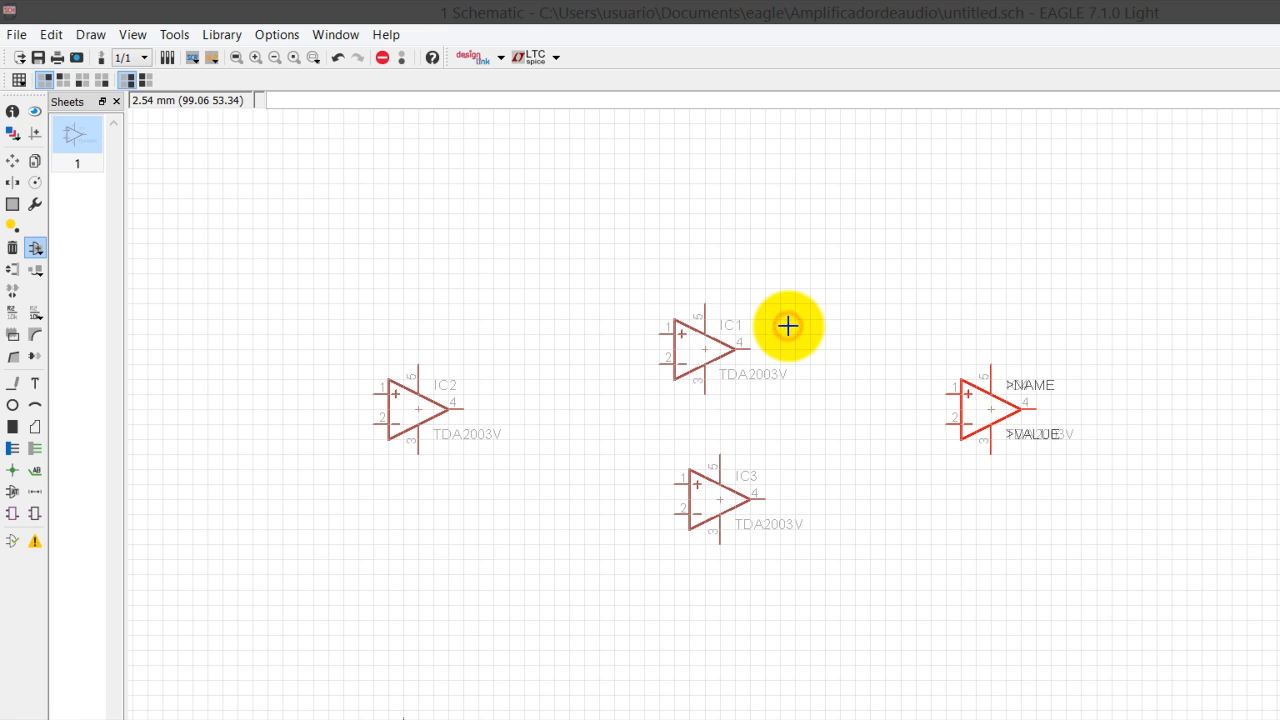
key(Escape)
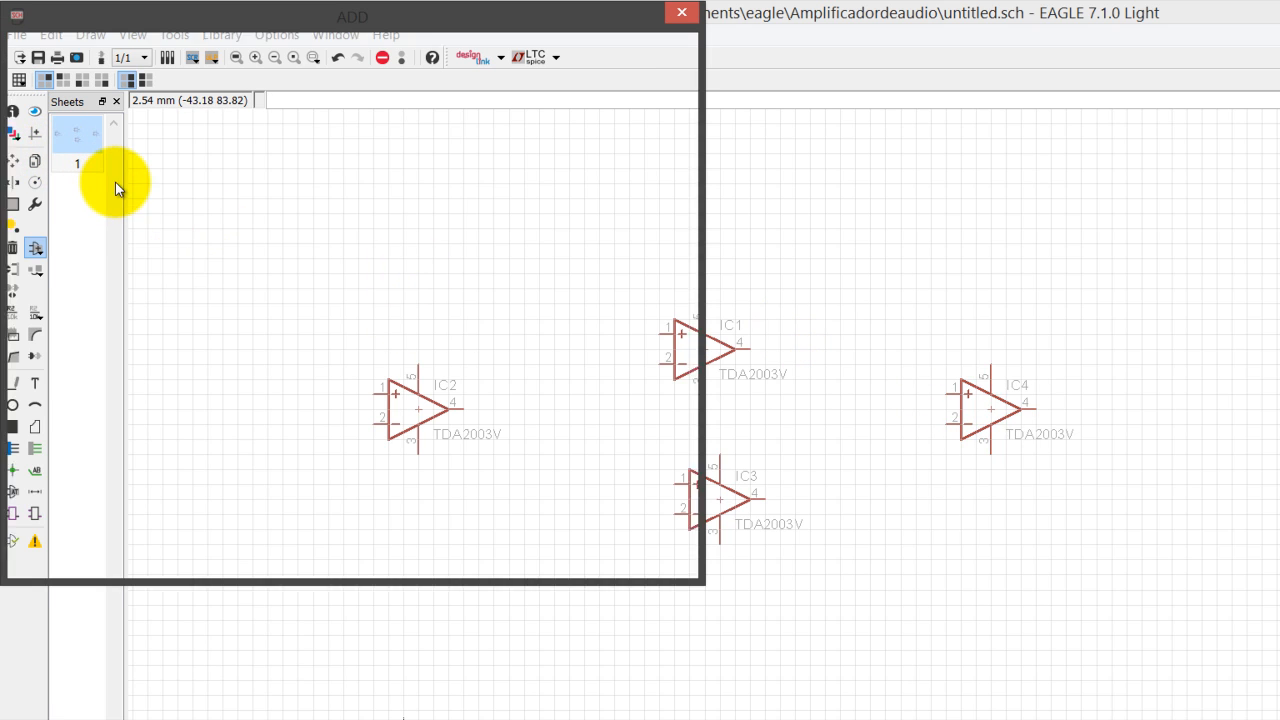
key(Escape)
click(506, 443)
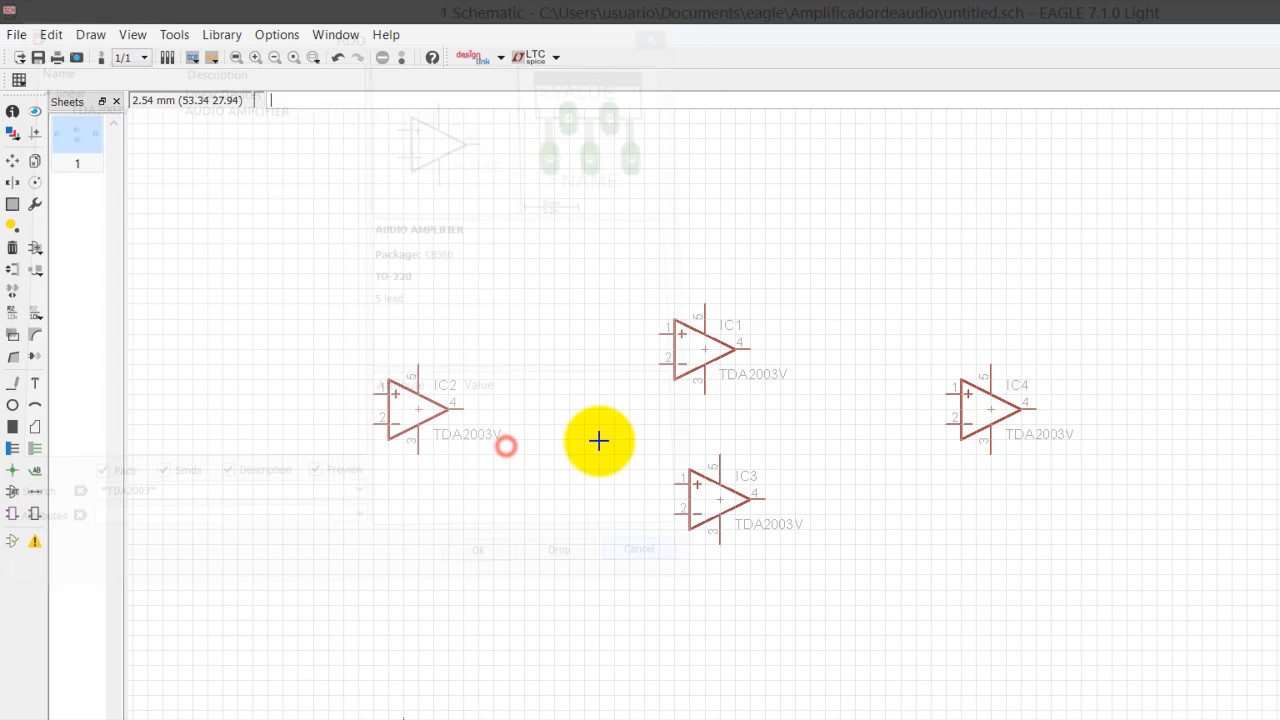
click(12, 160)
click(333, 323)
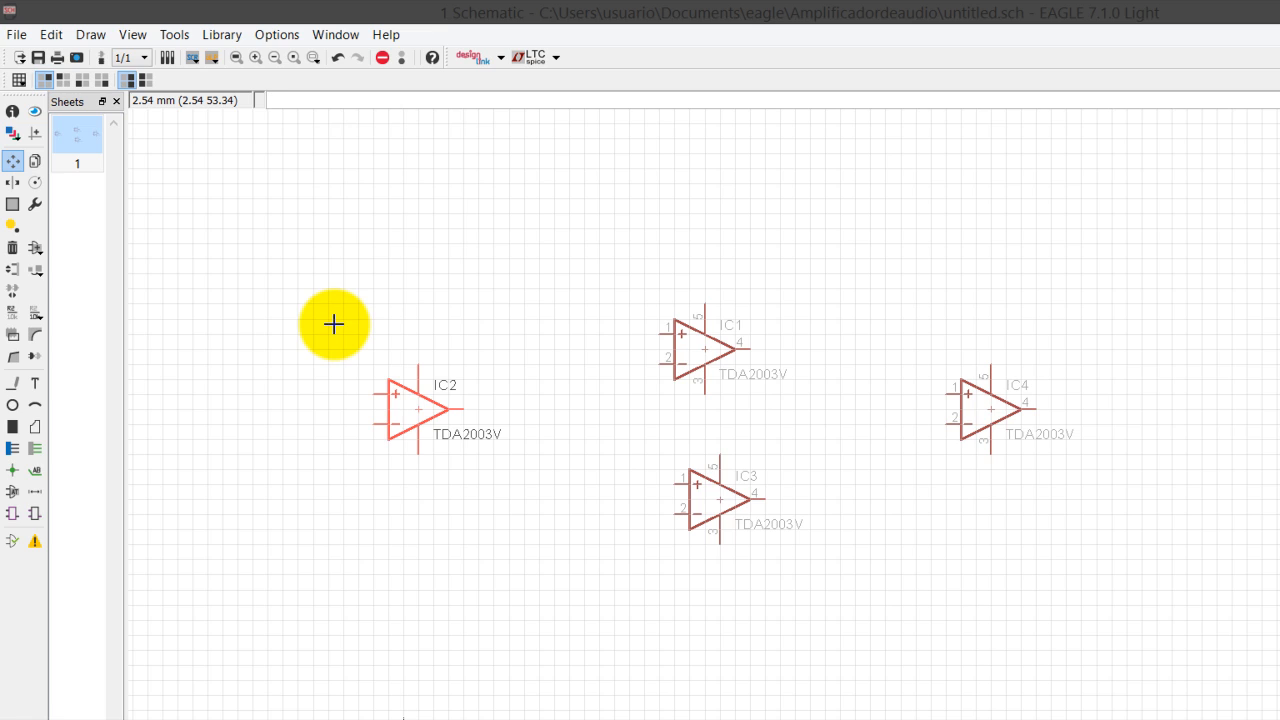
right_click(348, 334)
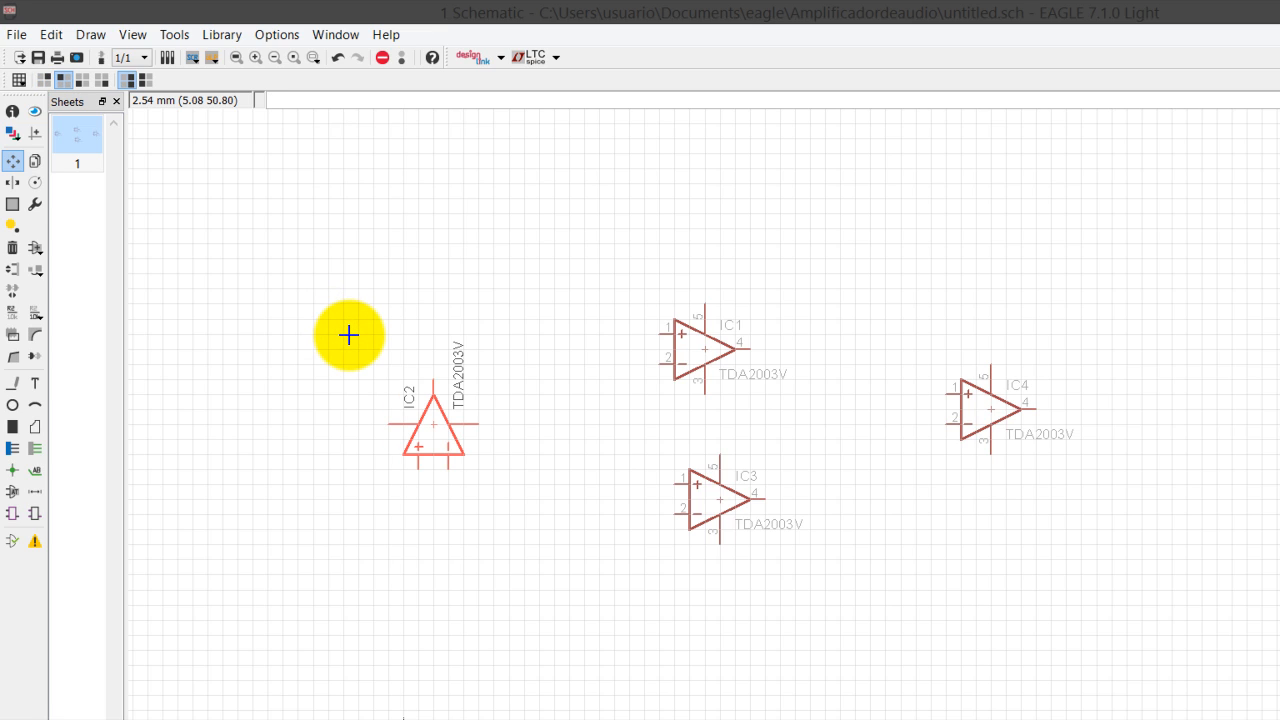
key(Escape)
- Delete the three extra TDA2003V amplifiers IC2, IC3 and IC4, keeping only IC1
right_click(348, 334)
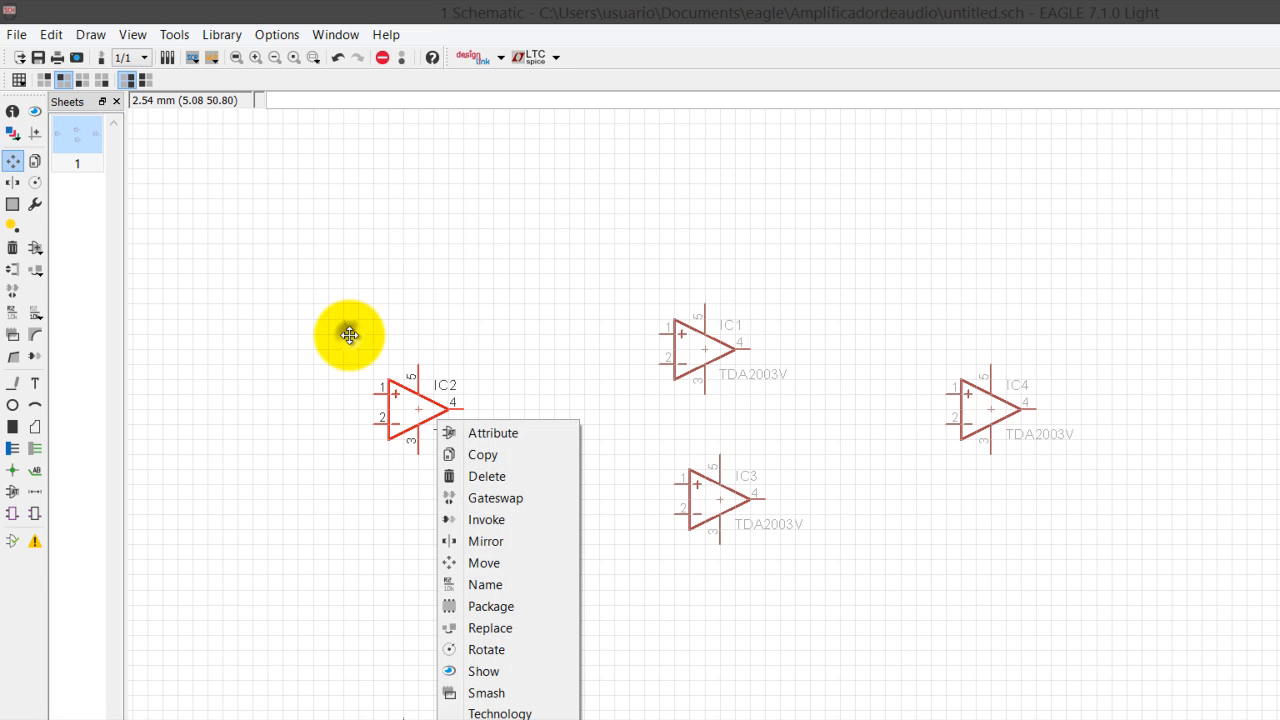
click(413, 379)
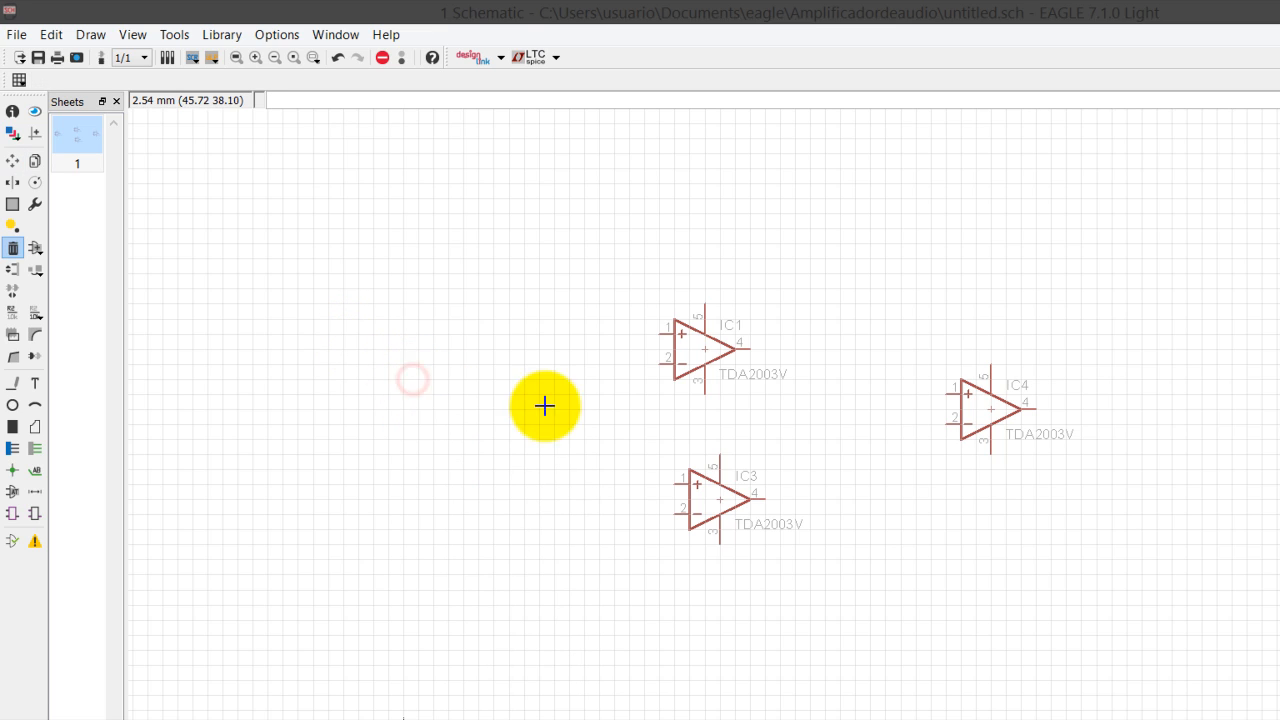
click(581, 408)
click(786, 346)
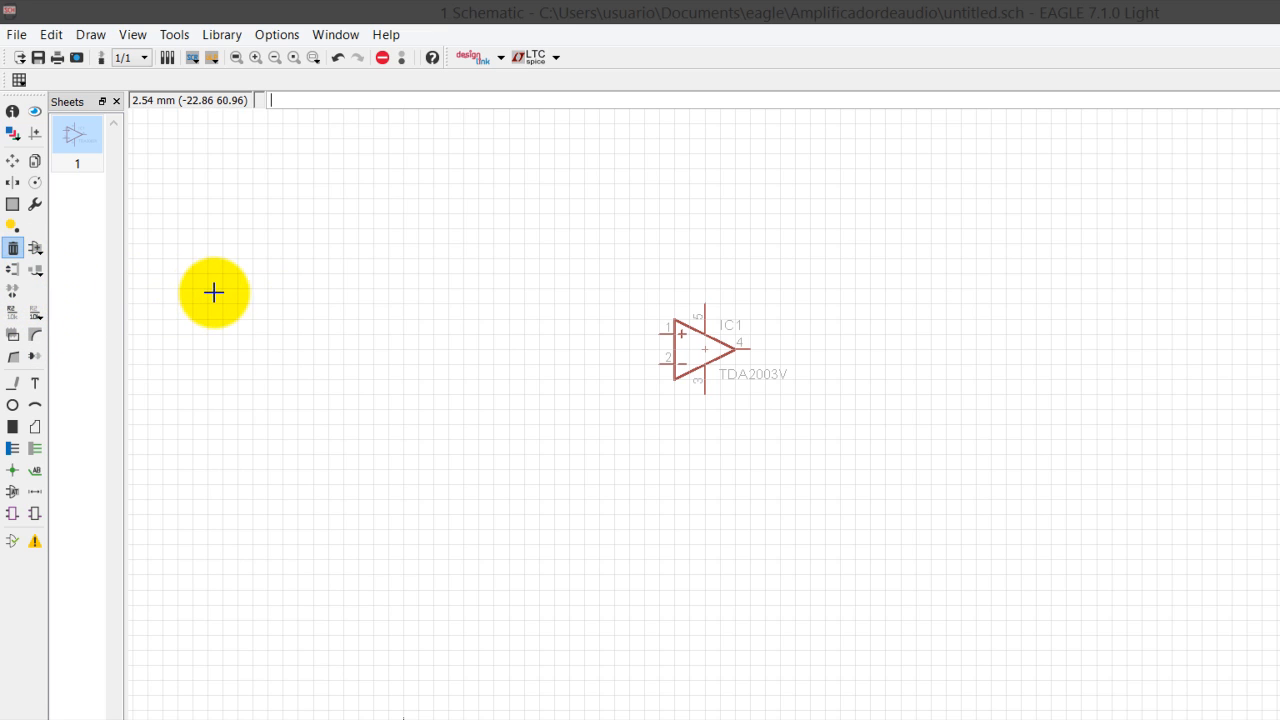
- Start the Add command and consult the reference circuit diagram for the components to add
click(31, 206)
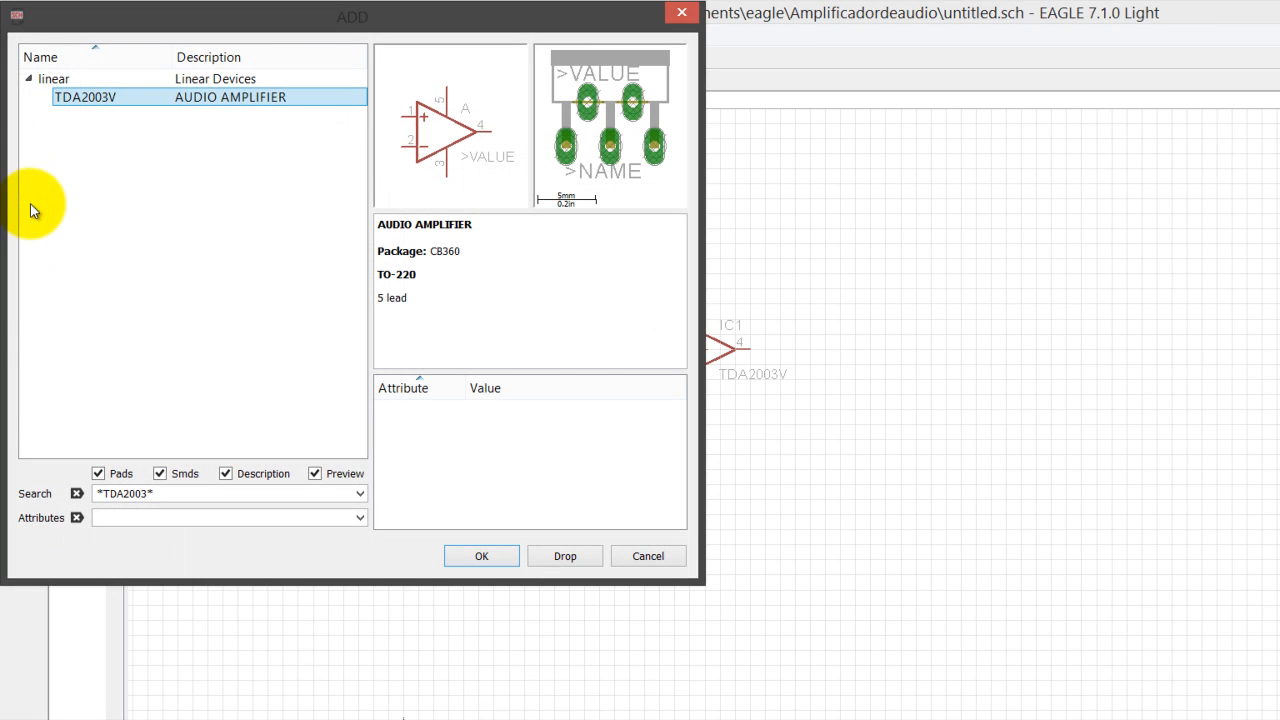
click(315, 709)
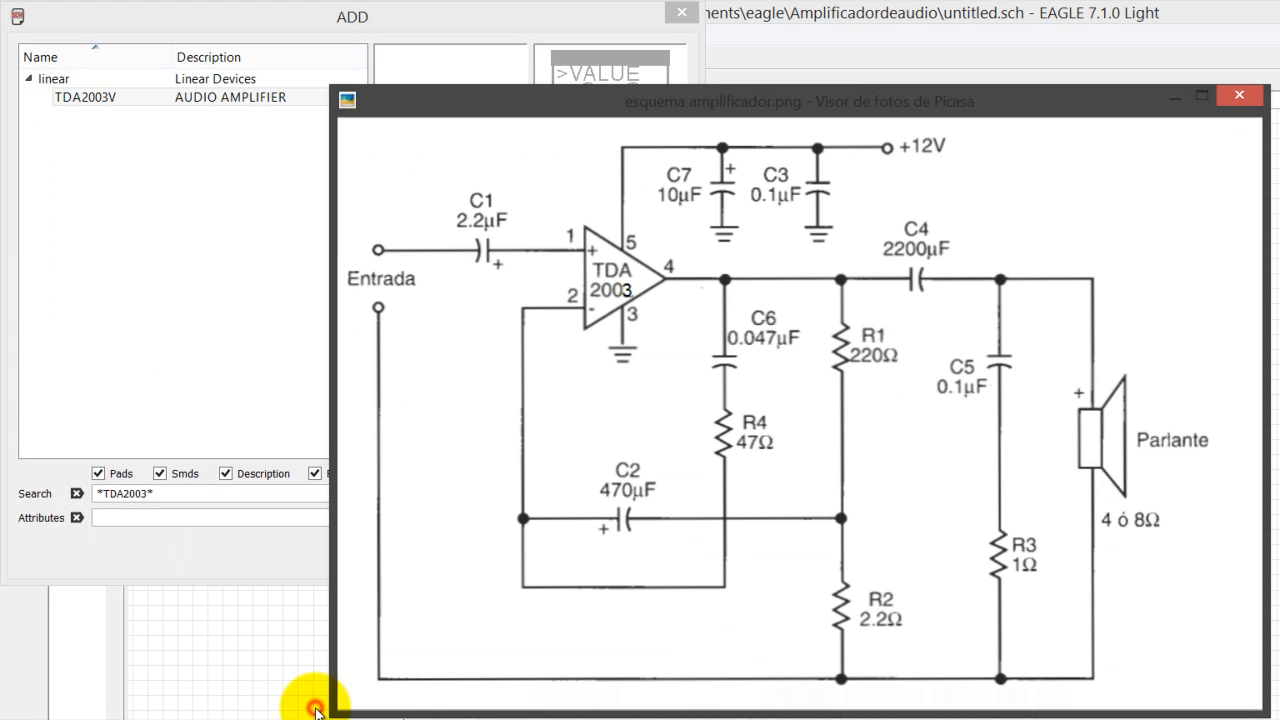
drag(753, 84, 610, 175)
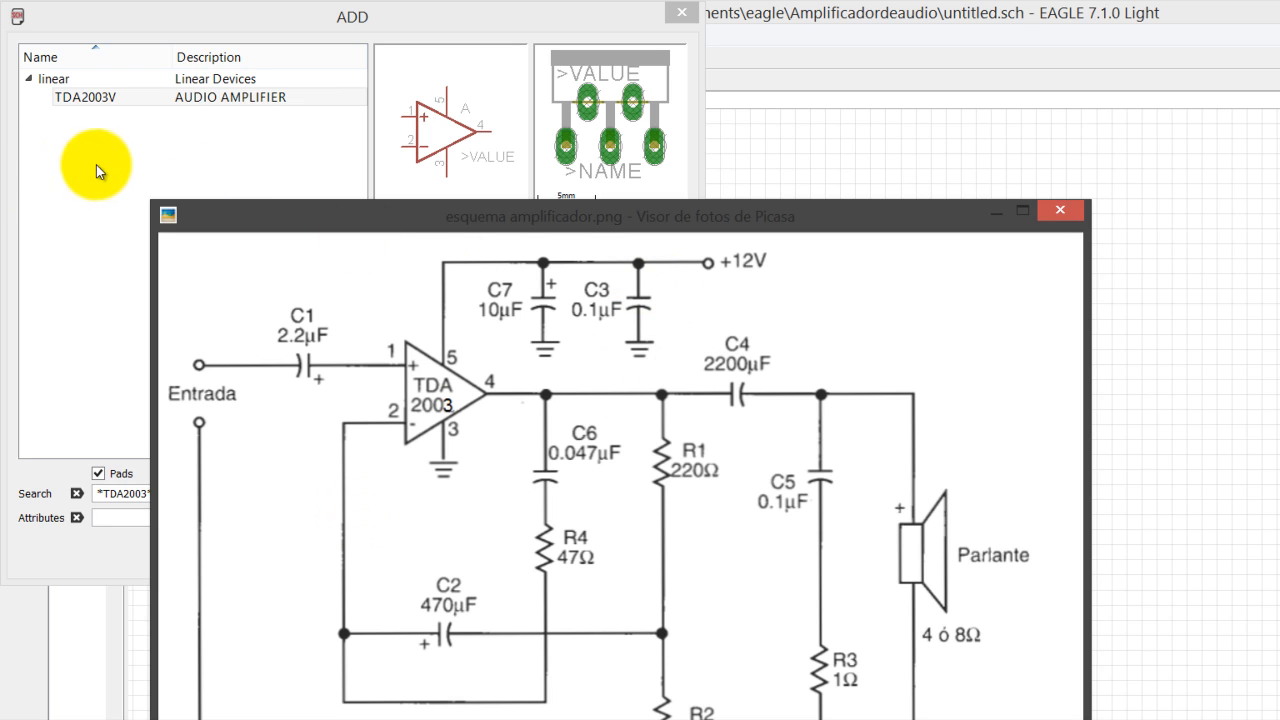
click(33, 152)
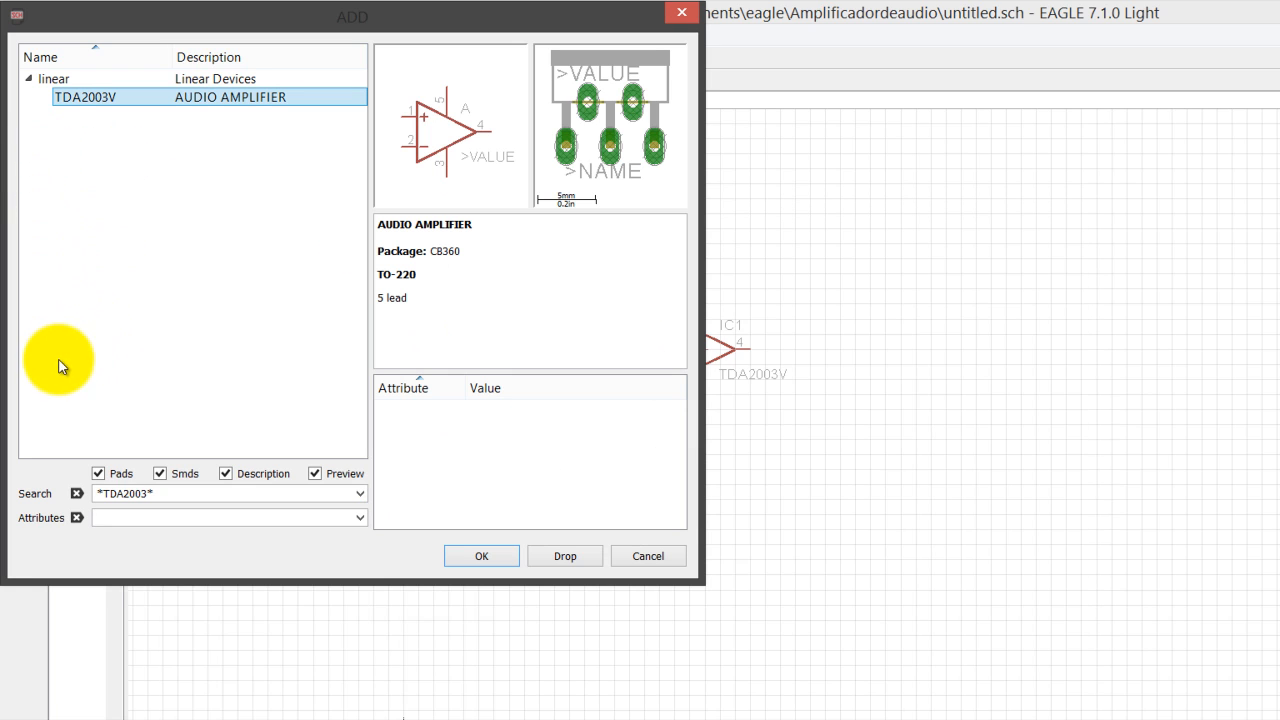
- Search the component libraries for *rcl*, and clear the search to list all libraries again
click(146, 392)
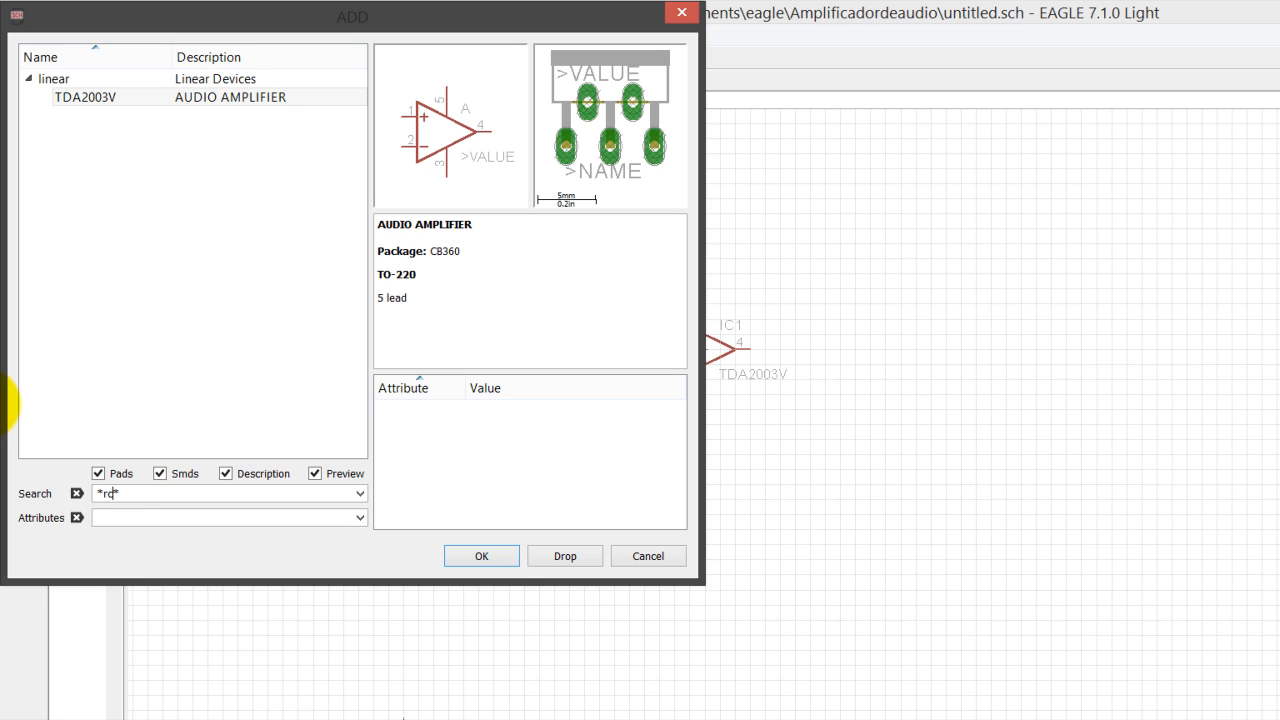
key(Return)
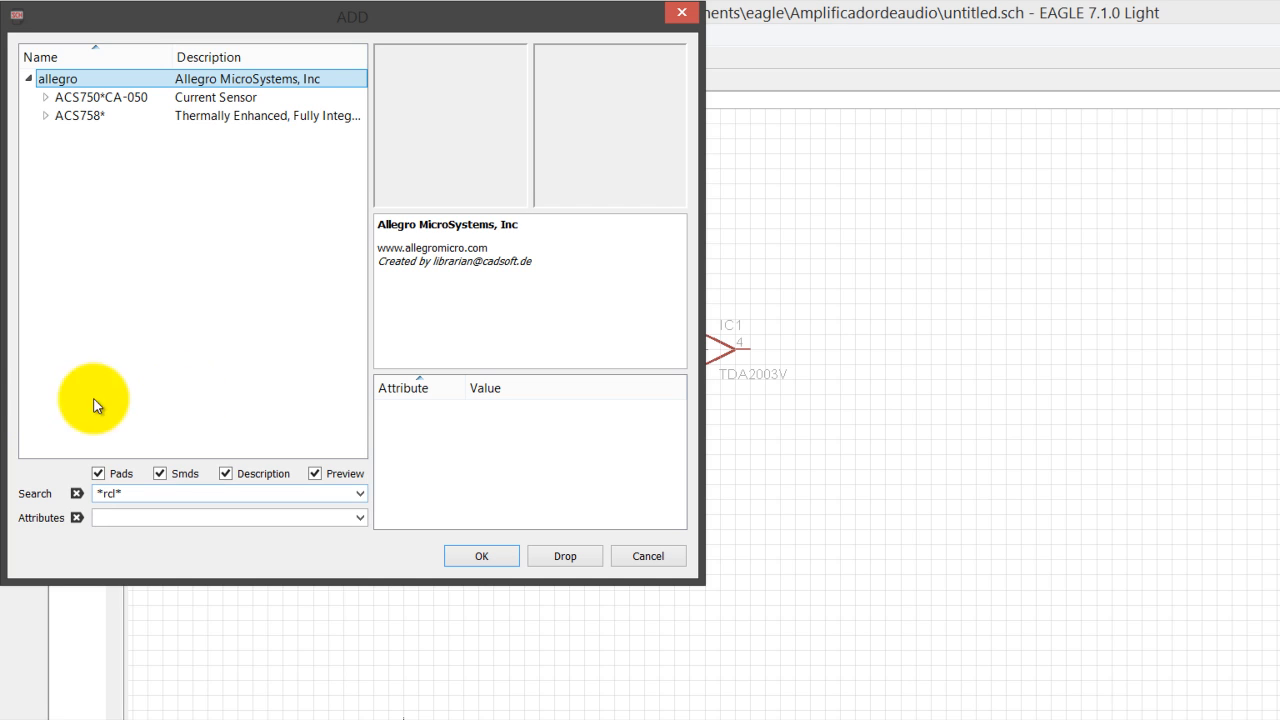
drag(109, 394, 2, 393)
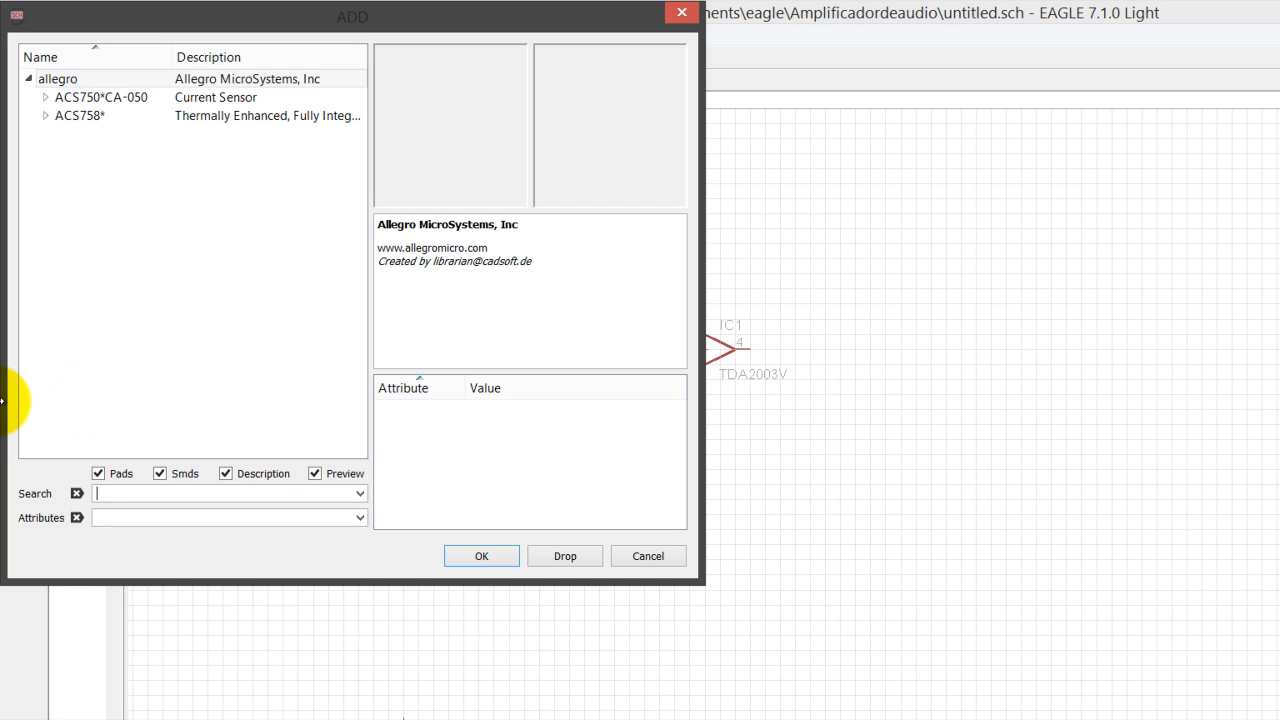
key(Return)
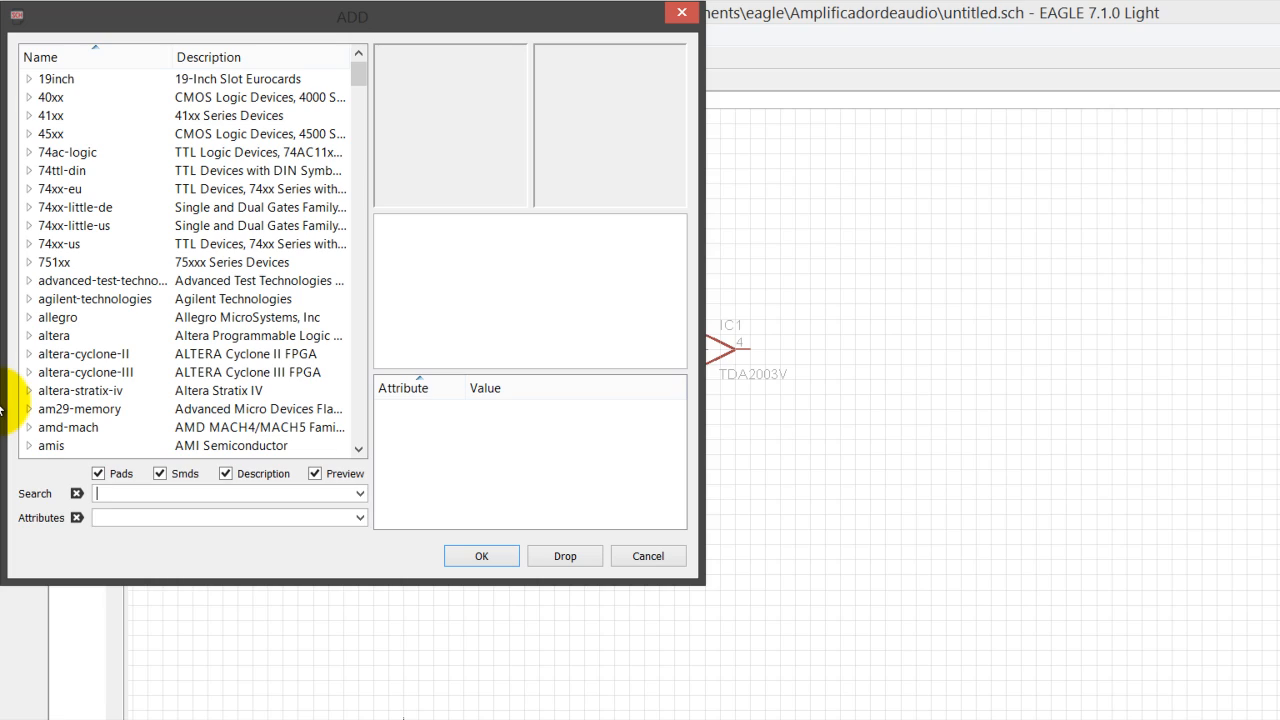
- Expand the rcl library and preview its capacitor symbols, starting with C-EU
mouse_move(357, 76)
mouse_down()
mouse_move(357, 372)
mouse_move(357, 346)
mouse_up()
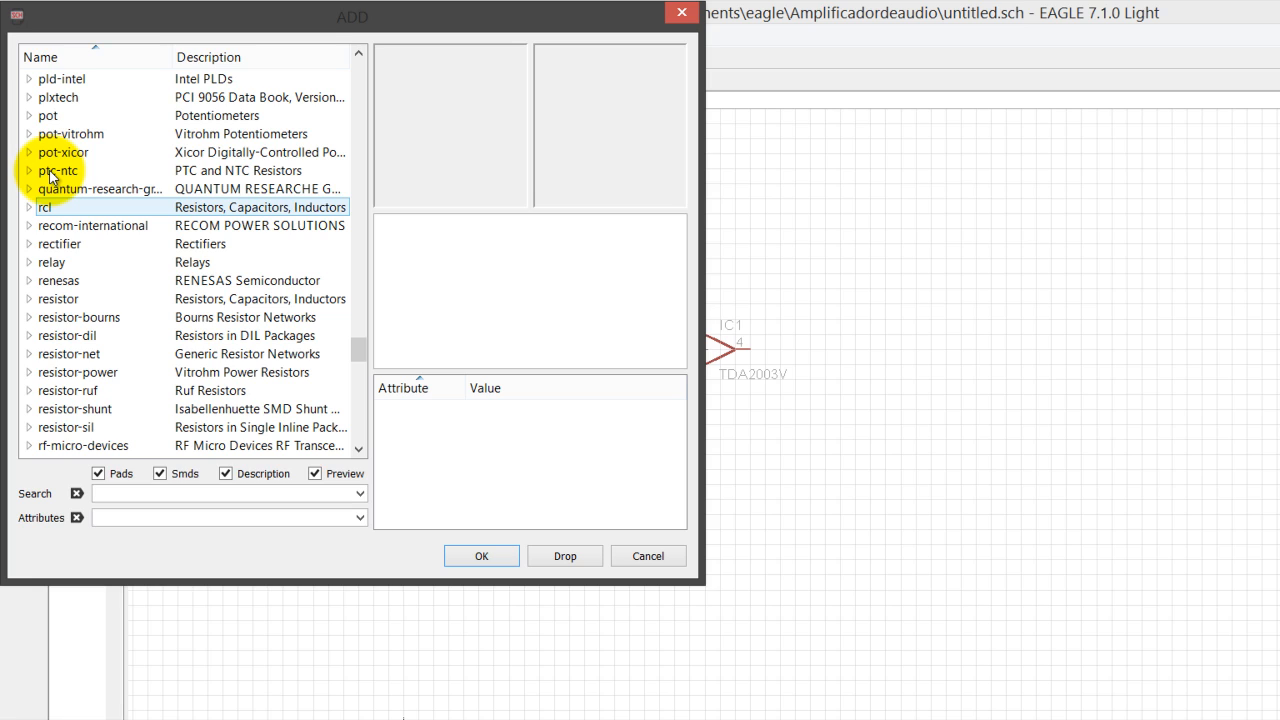
click(50, 172)
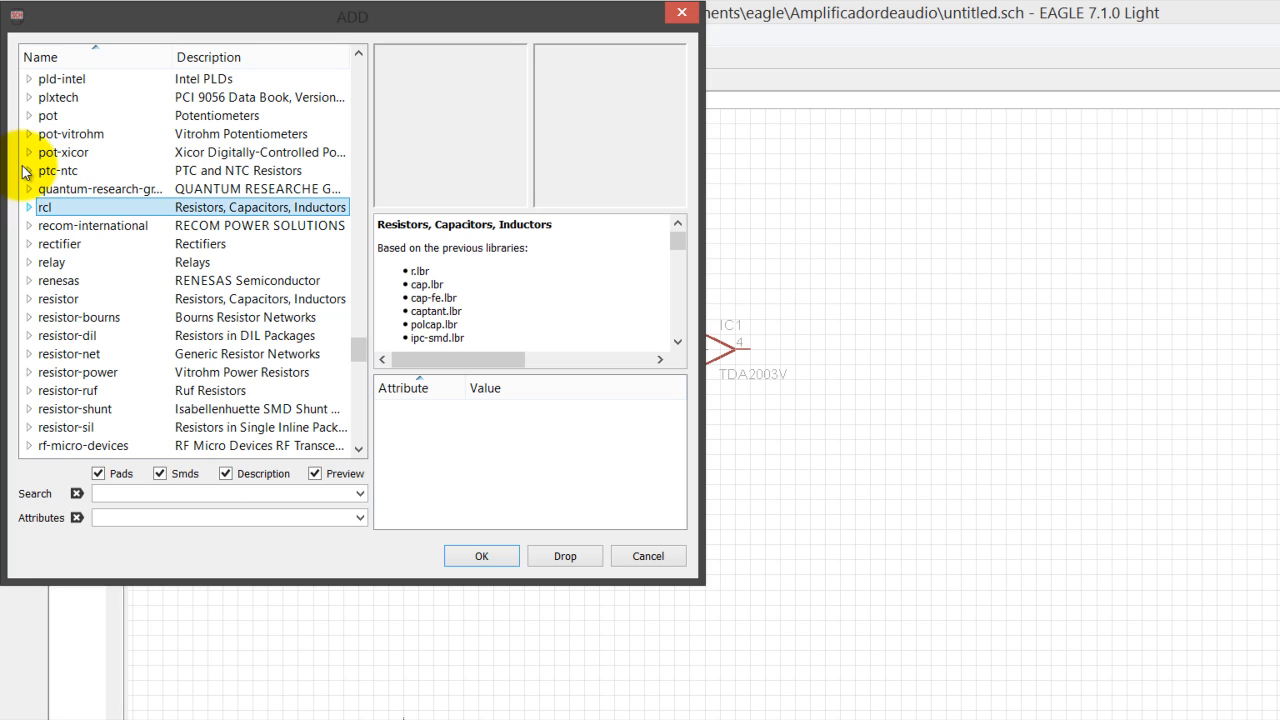
click(24, 172)
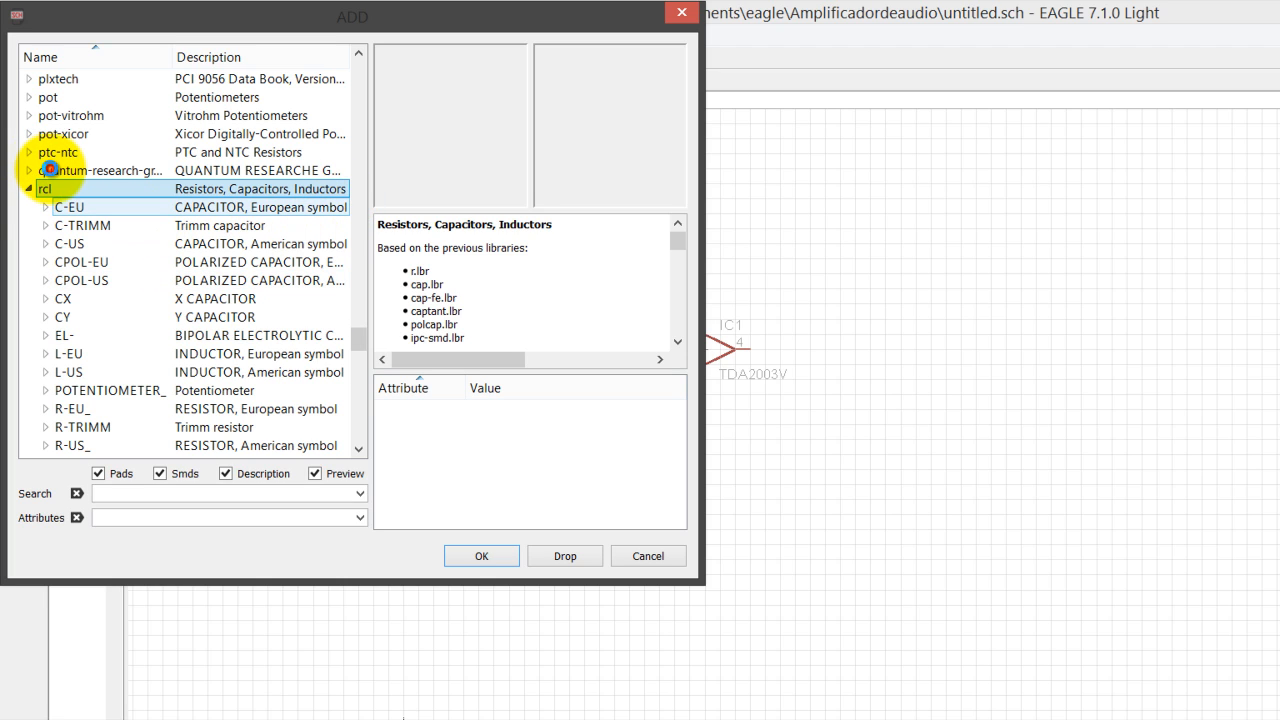
key(Down)
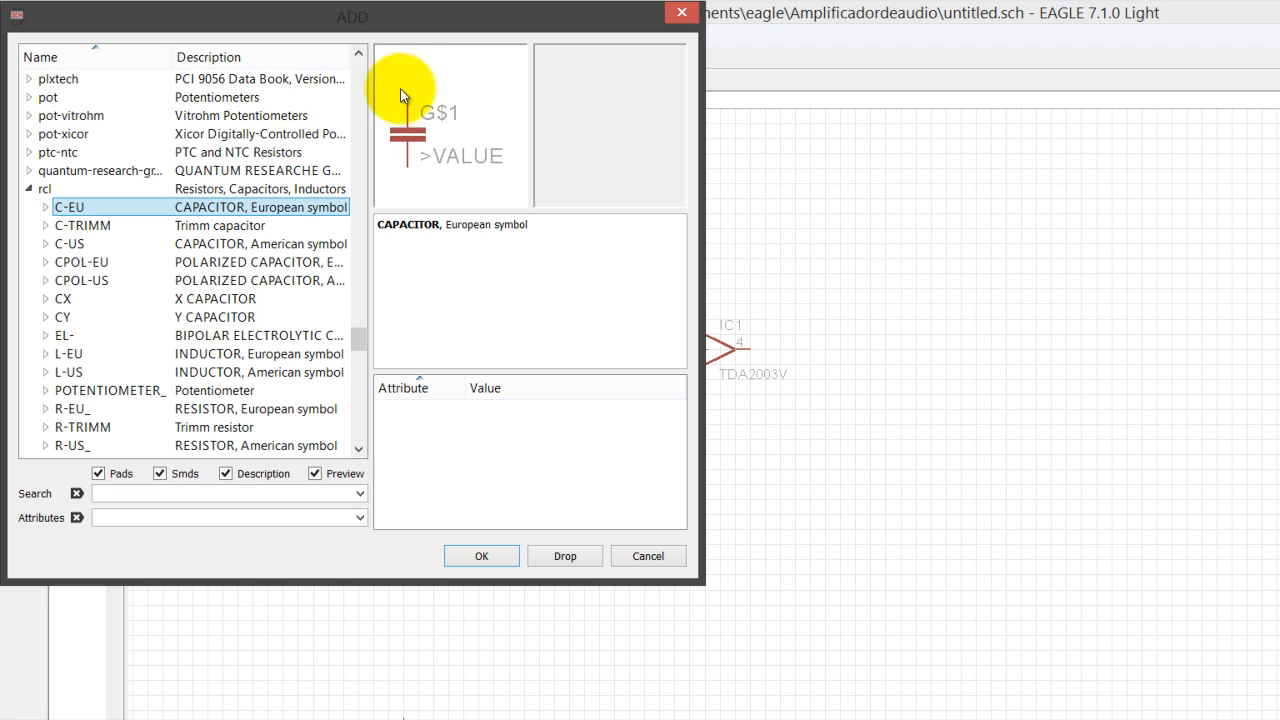
key(Down)
key(Down)
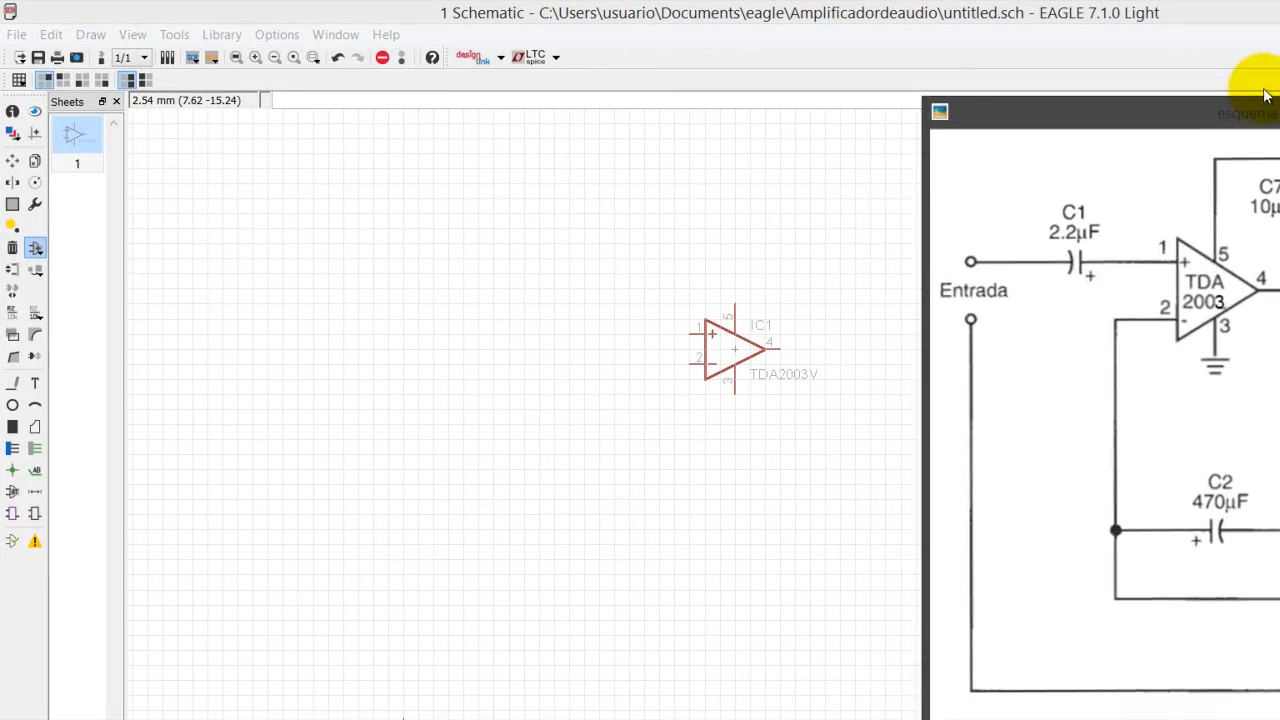
- Move the reference diagram beside the amplifier, then reopen the Add dialog and clear its search to list all libraries
drag(1265, 95, 1173, 112)
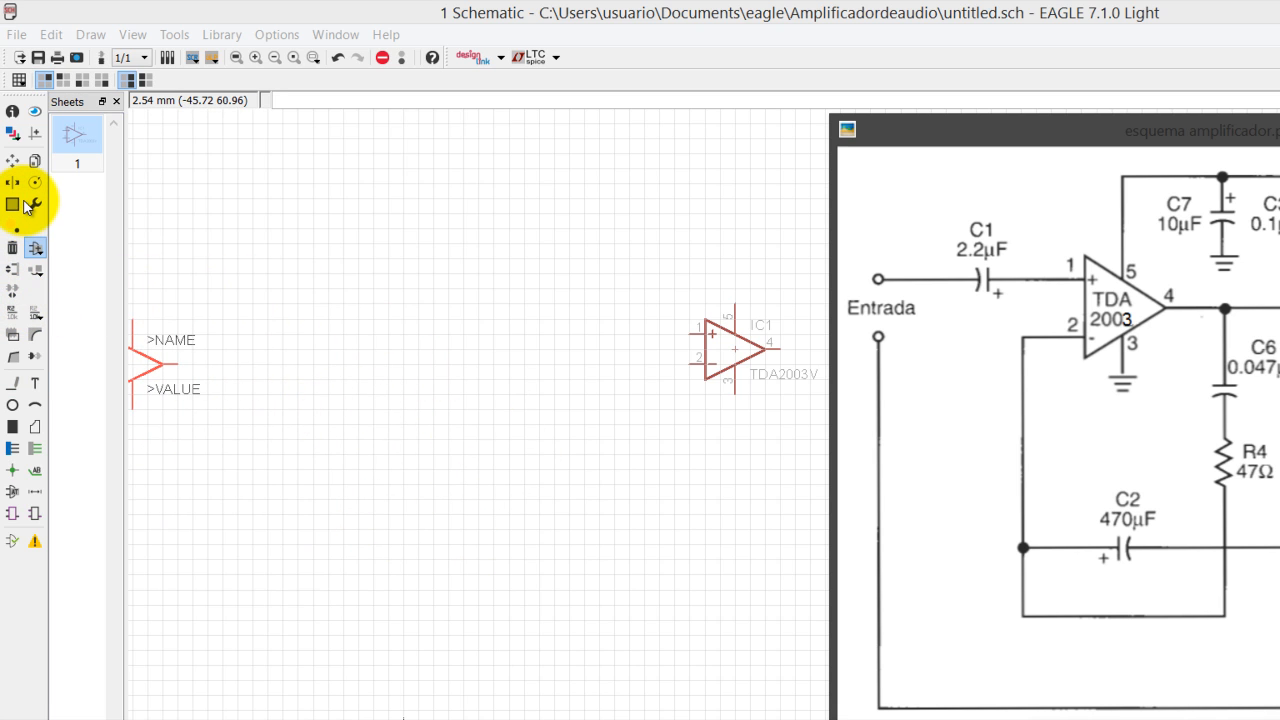
click(24, 198)
key(Escape)
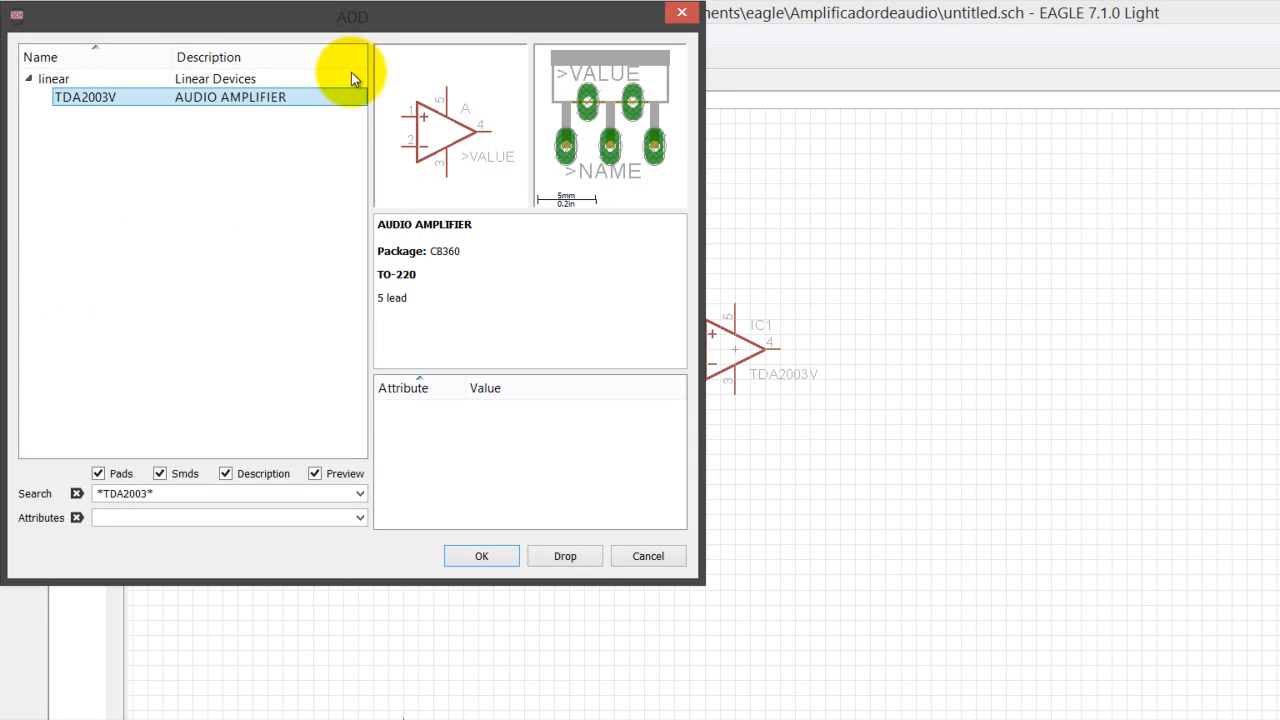
drag(308, 28, 575, 132)
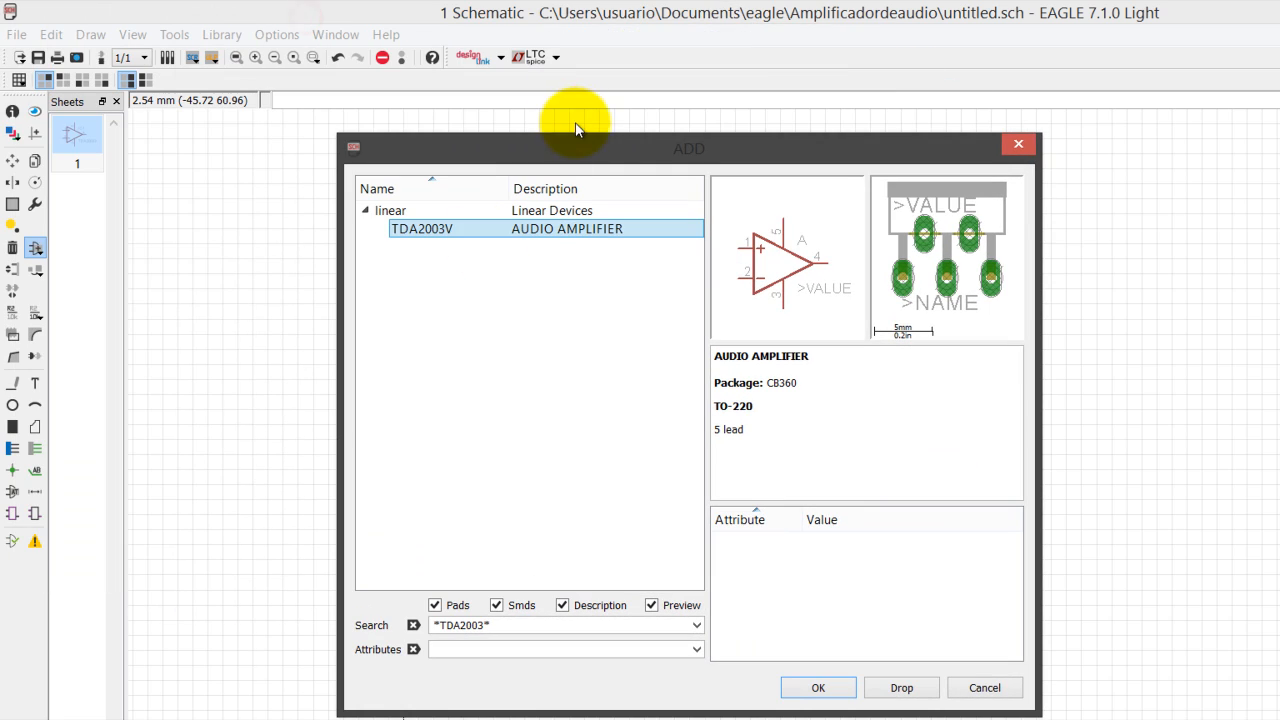
click(418, 499)
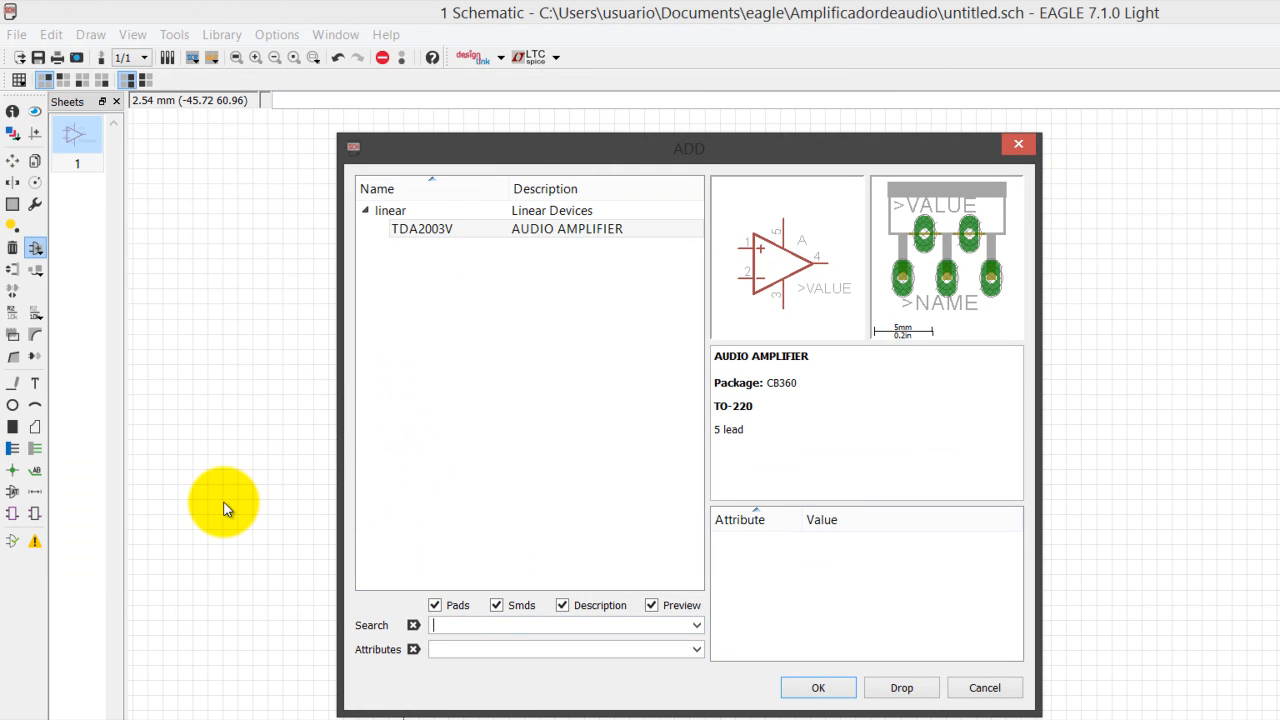
key(Return)
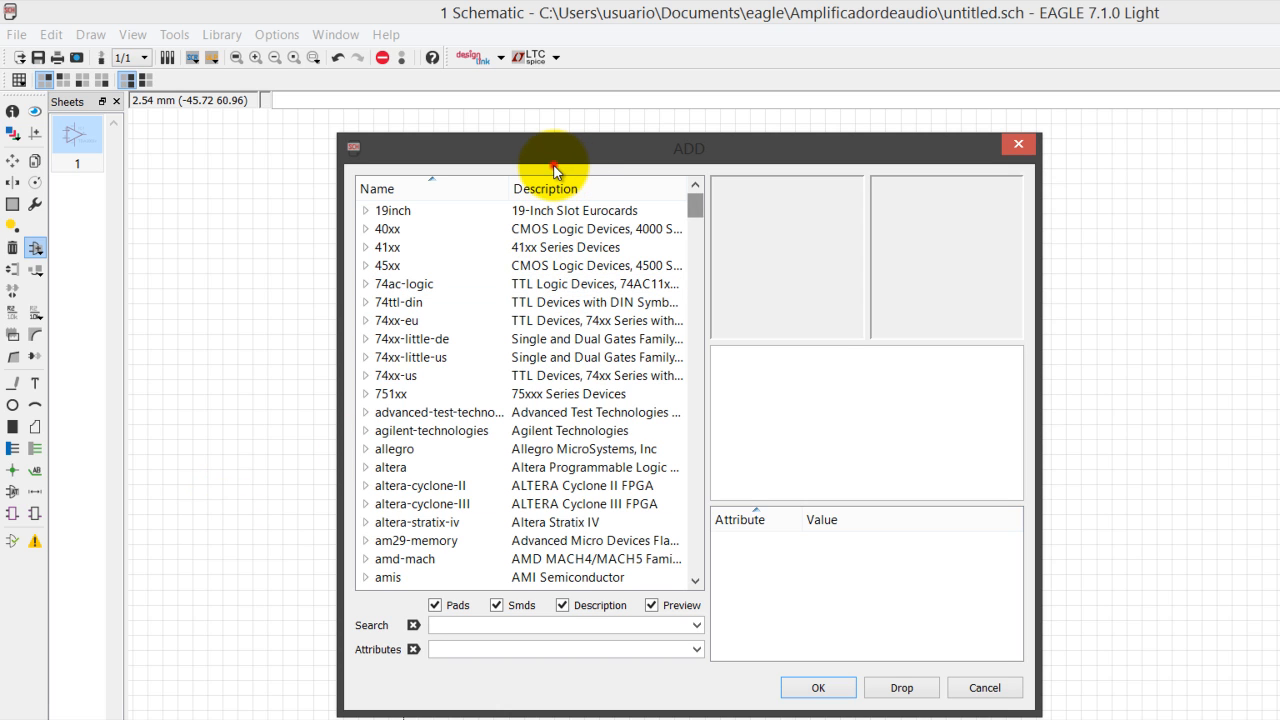
- Find the rcl library and expand its CPOL-US polarized capacitor to show the package variants
scroll(556, 185, down, 7)
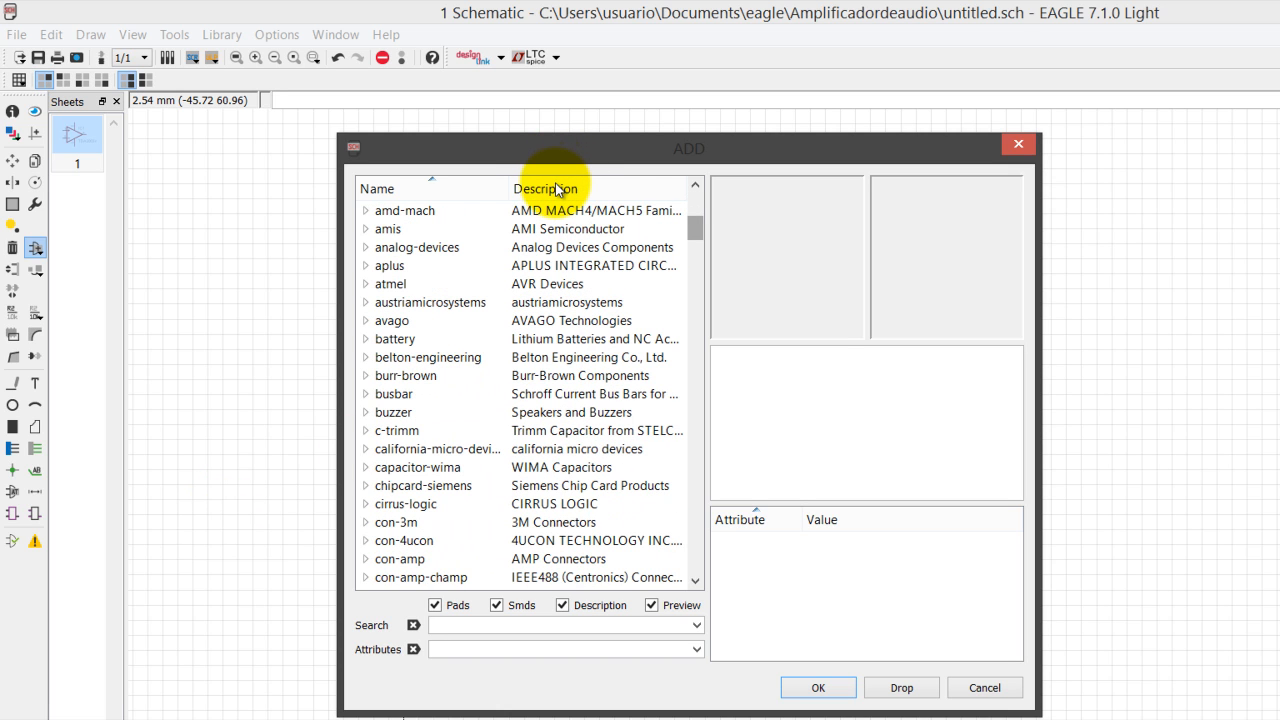
scroll(556, 188, down, 20)
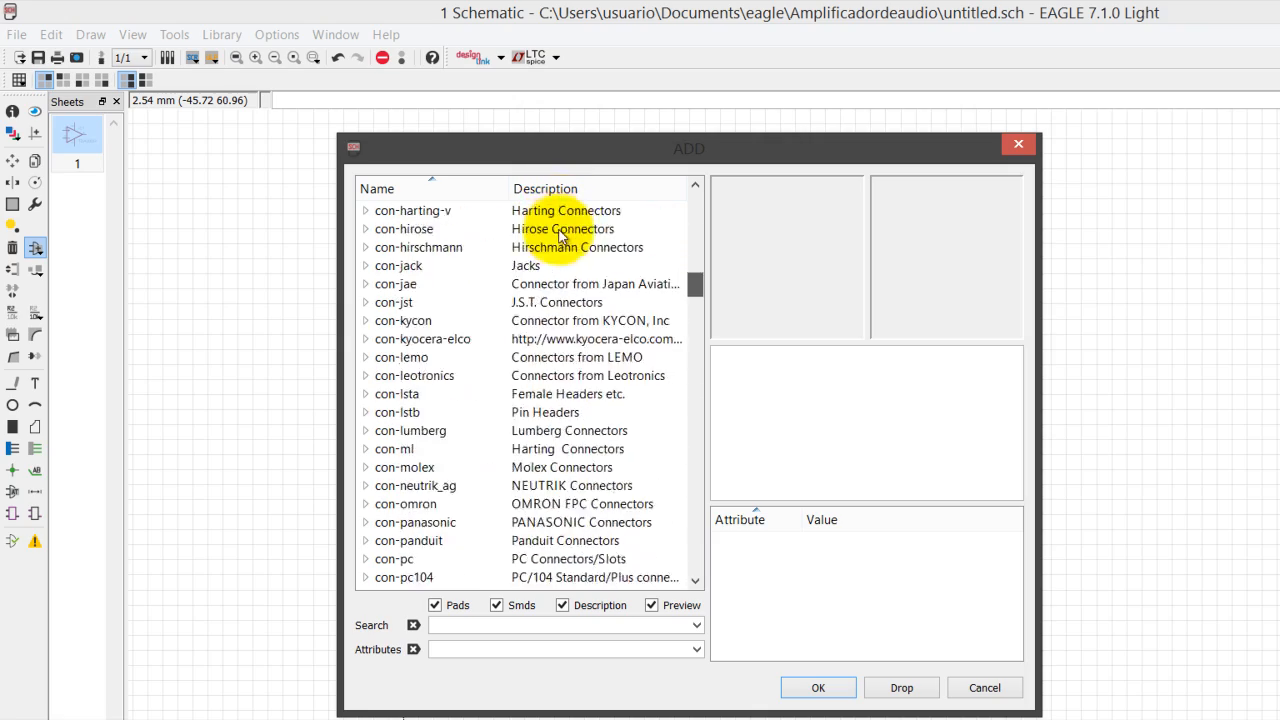
scroll(556, 290, down, 20)
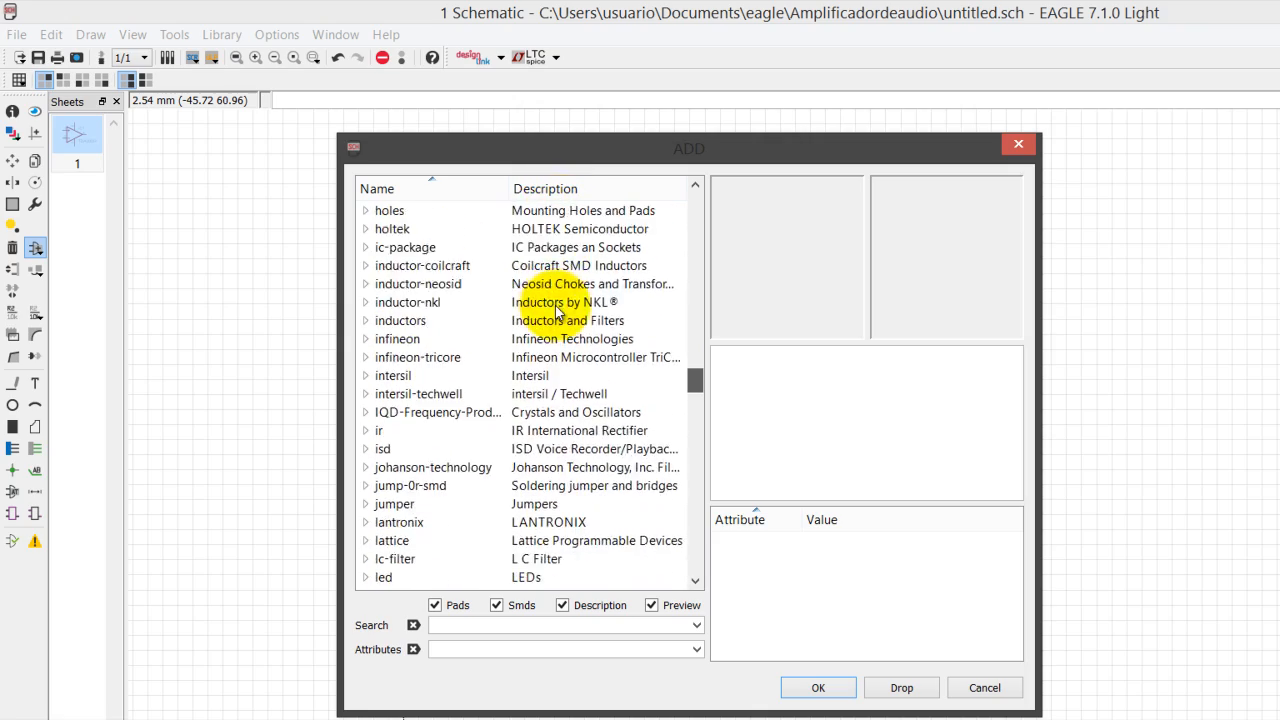
scroll(560, 380, down, 4)
scroll(570, 380, up, 2)
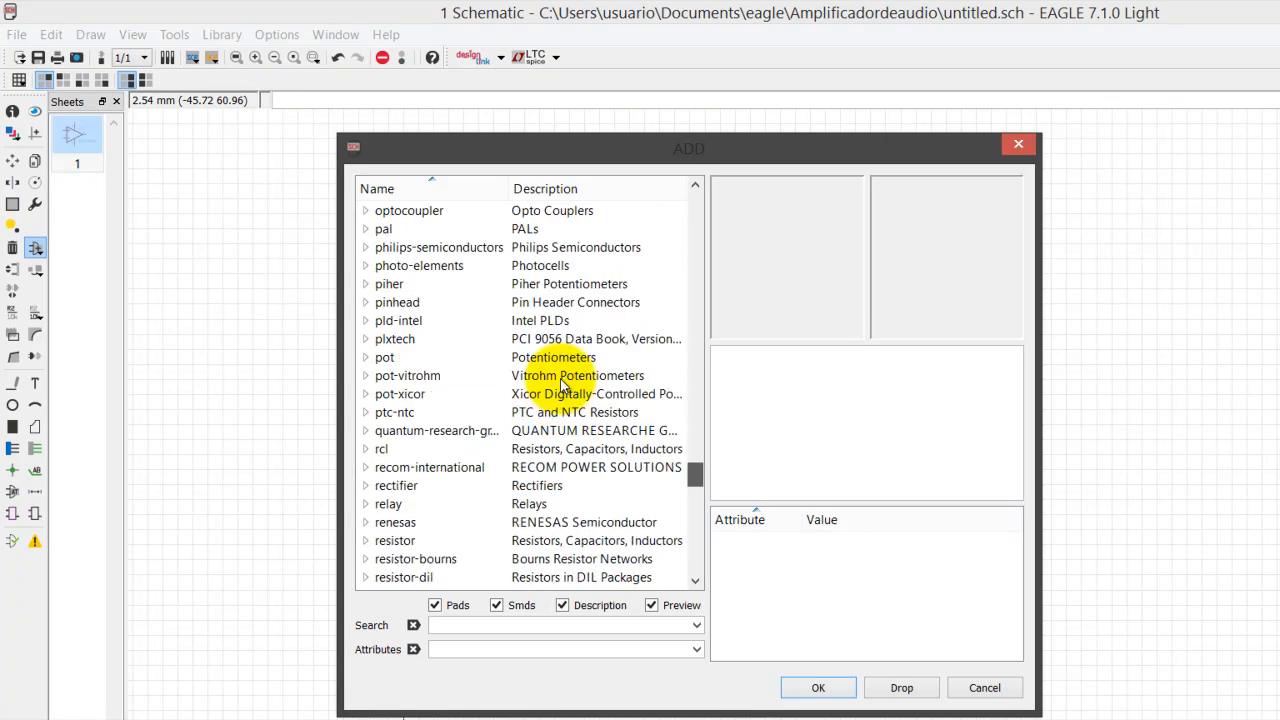
scroll(565, 385, down, 1)
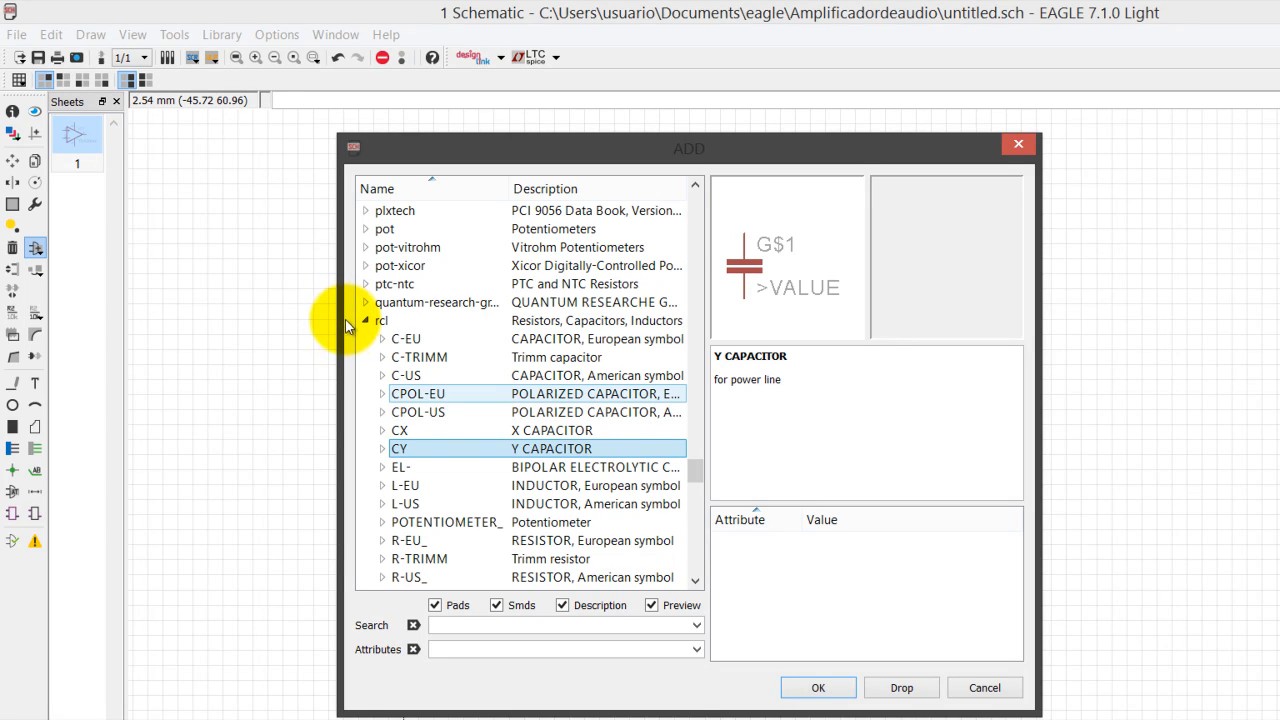
click(431, 412)
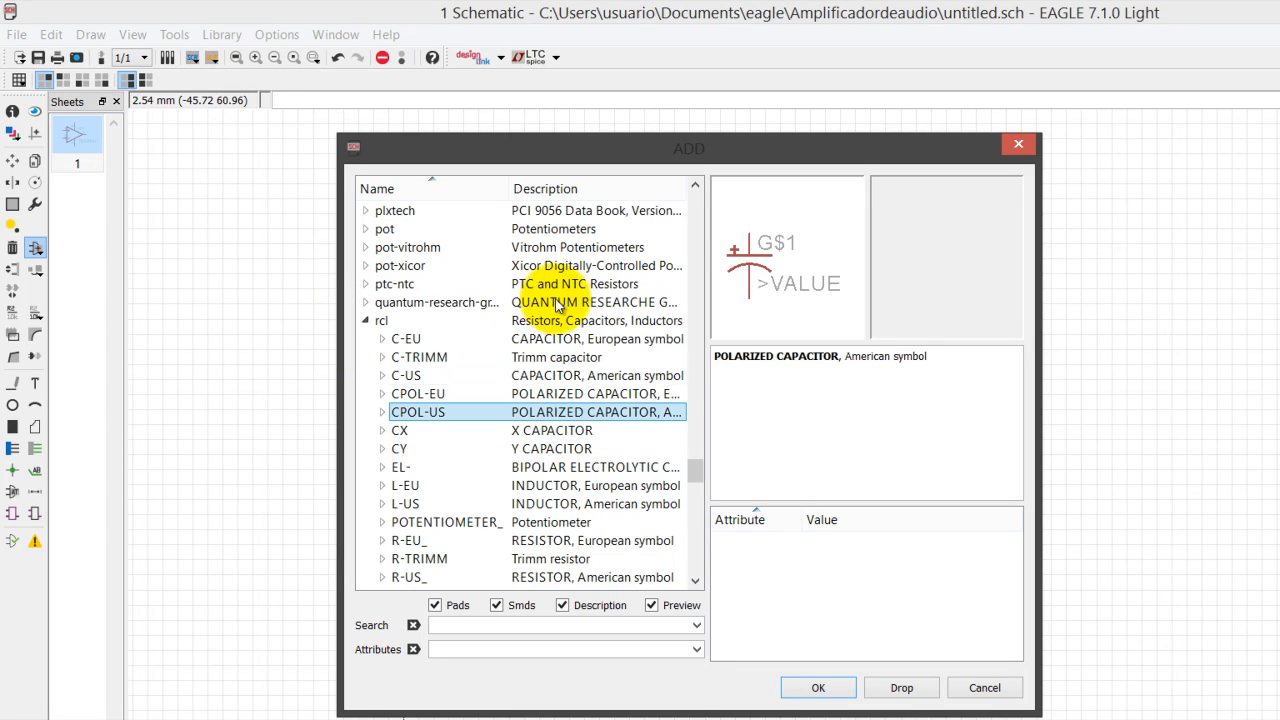
key(Right)
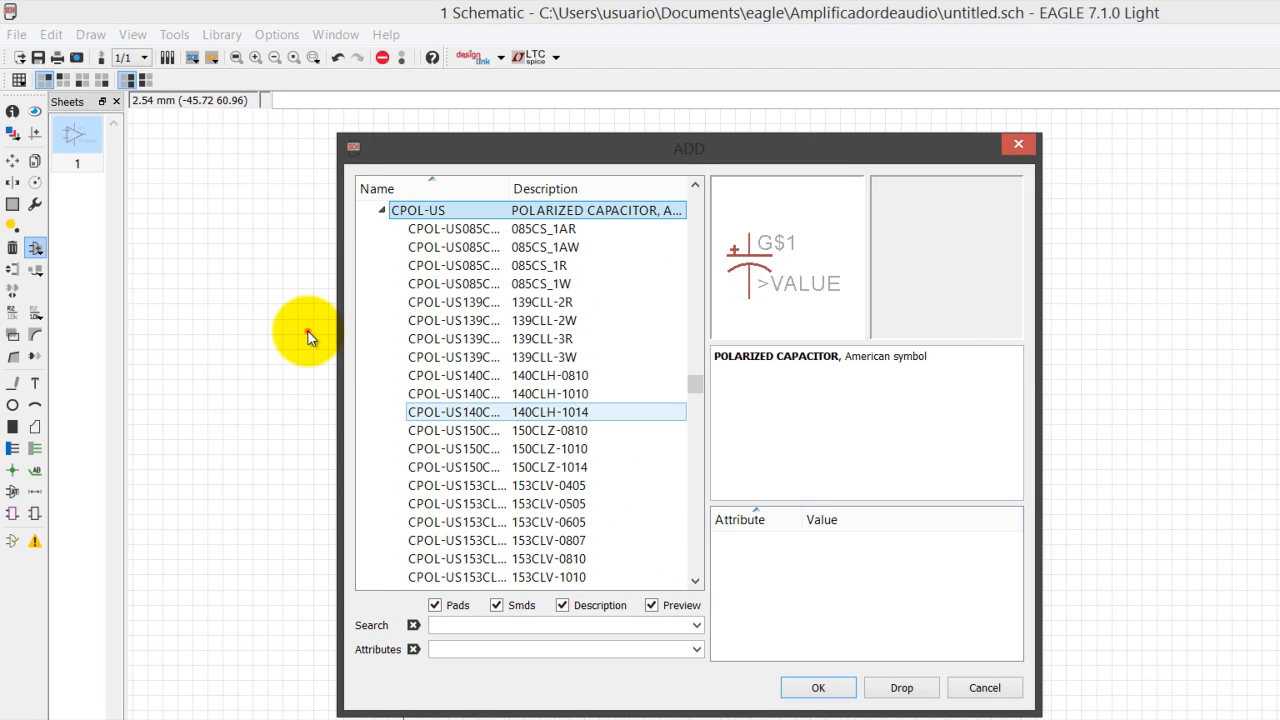
- Preview the 139CLL-3W package of CPOL-US and check the capacitors in the reference diagram
click(426, 283)
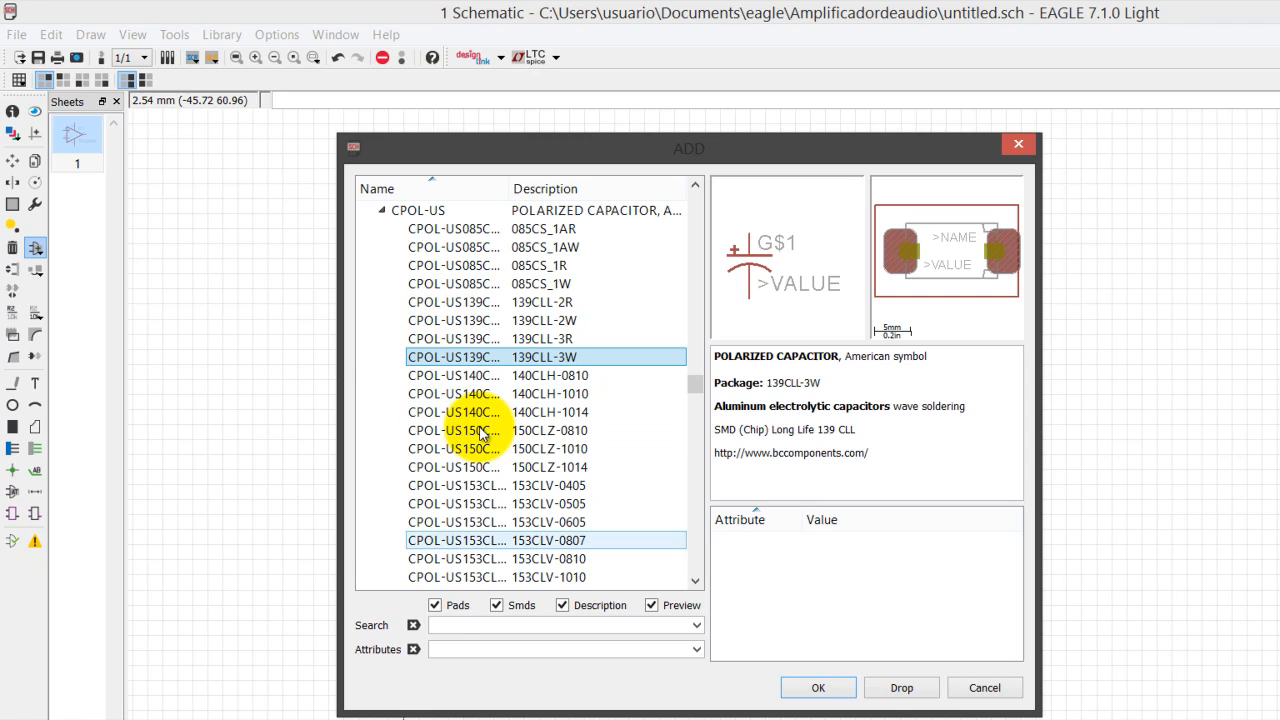
click(315, 715)
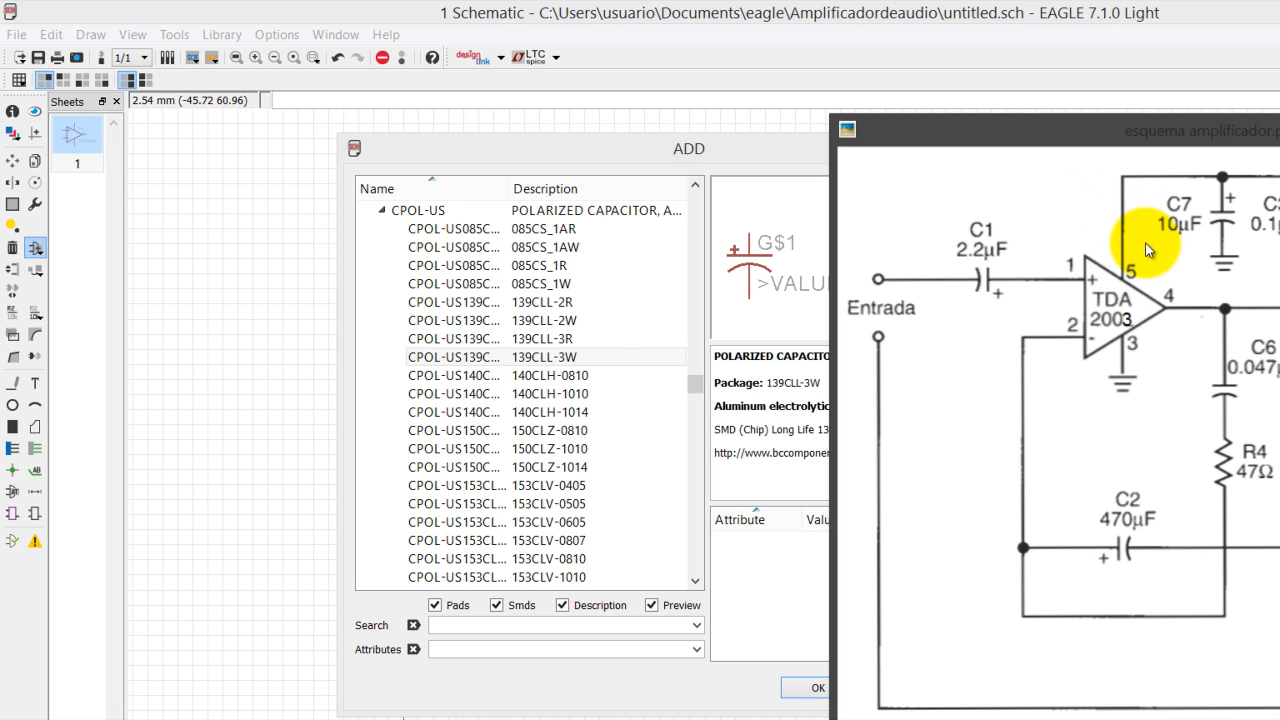
click(432, 288)
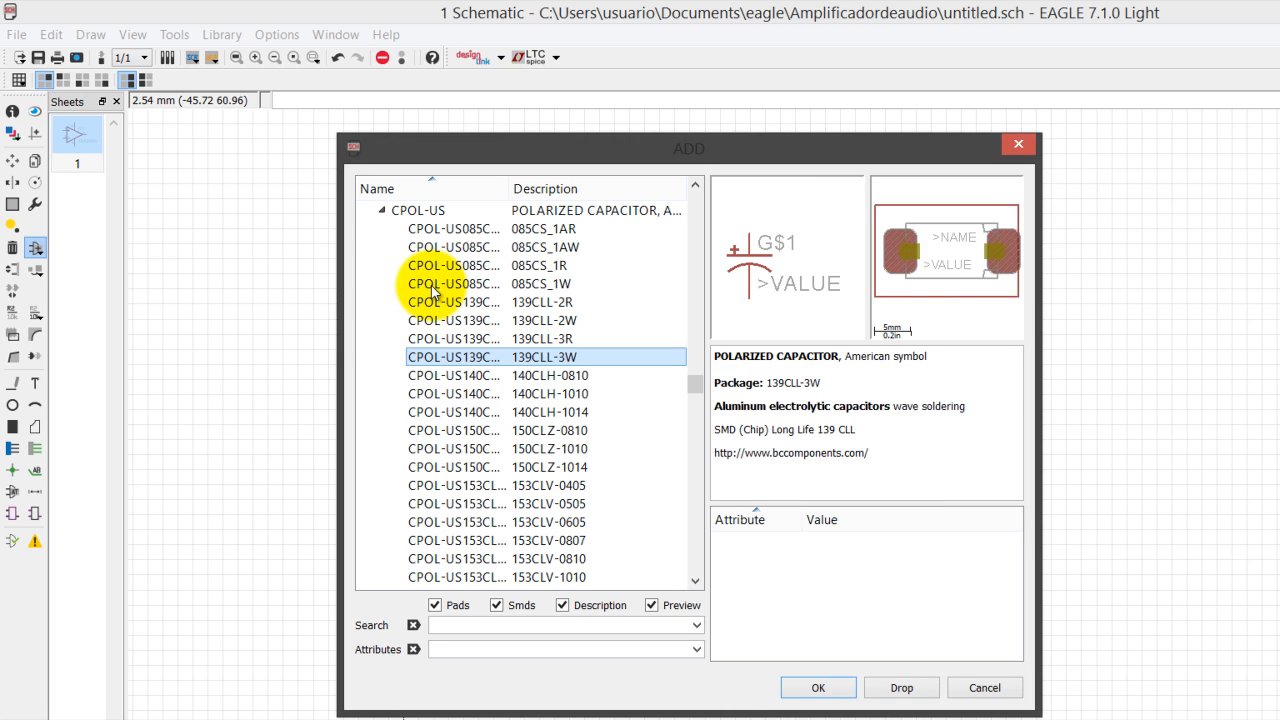
- Browse the package variants of CPOL-US from 139CLL-3W through the SMD types to the radial electrolytic packages, up to EB20D
key(Down)
key(Down)
key(Down)
key(Down)
key(Down)
key(Down)
key(Down)
key(Down)
key(Down)
key(Down)
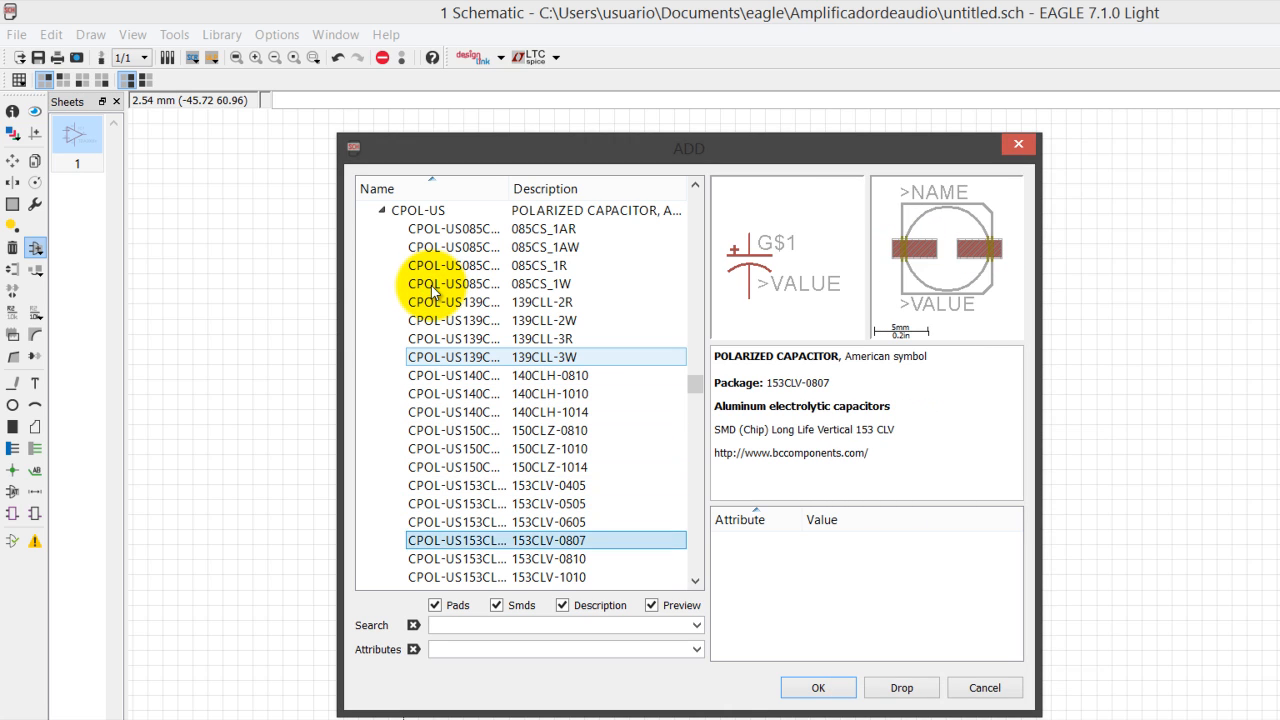
key(Down)
key(Down)
key(Down)
key(Down)
key(Down)
key(Down)
key(Down)
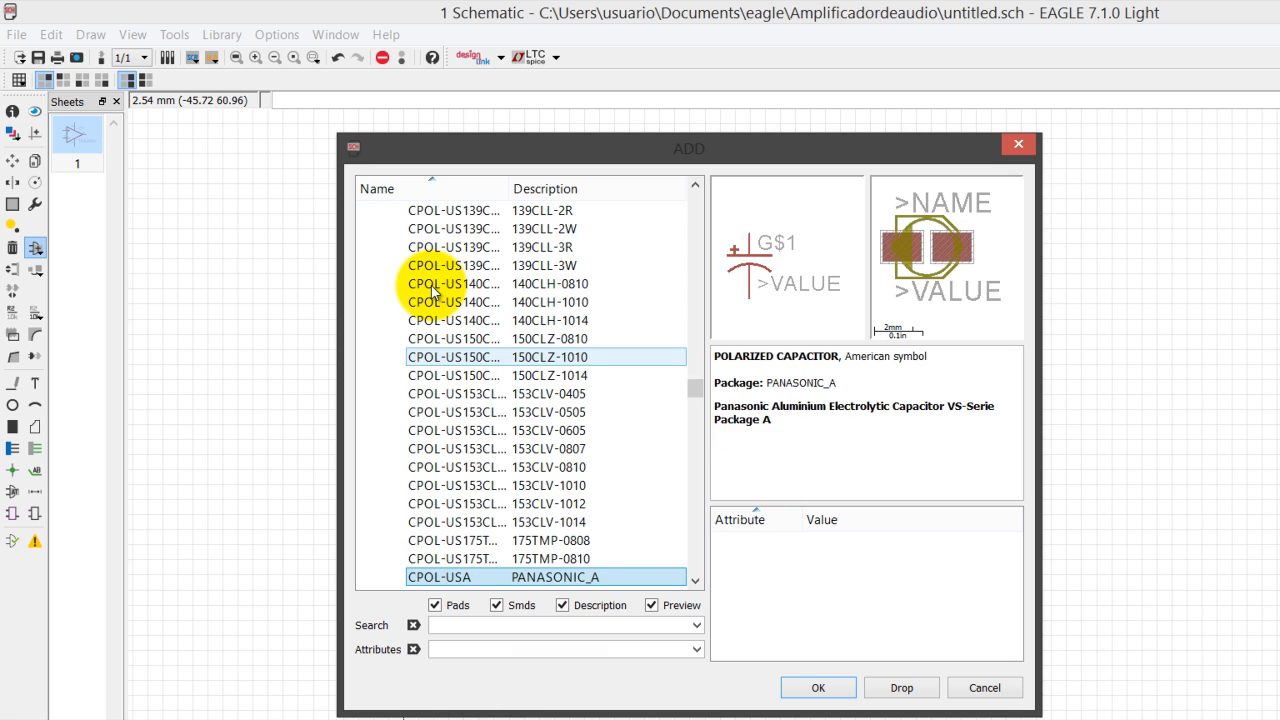
key(Down)
key(Down)
key(Down)
key(Down)
key(Down)
key(Down)
key(Down)
key(Down)
key(Down)
key(Down)
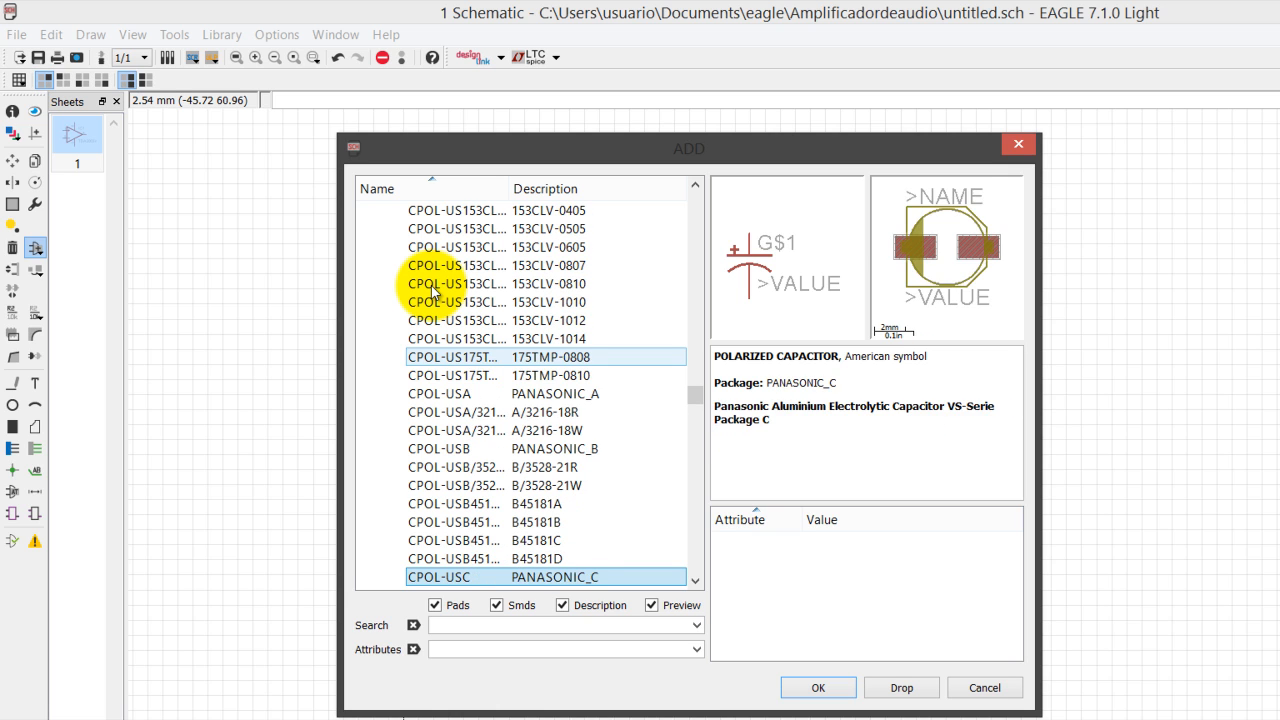
key(Down)
key(Down)
key(Down)
key(Down)
key(Down)
key(Down)
key(Down)
key(Down)
key(Down)
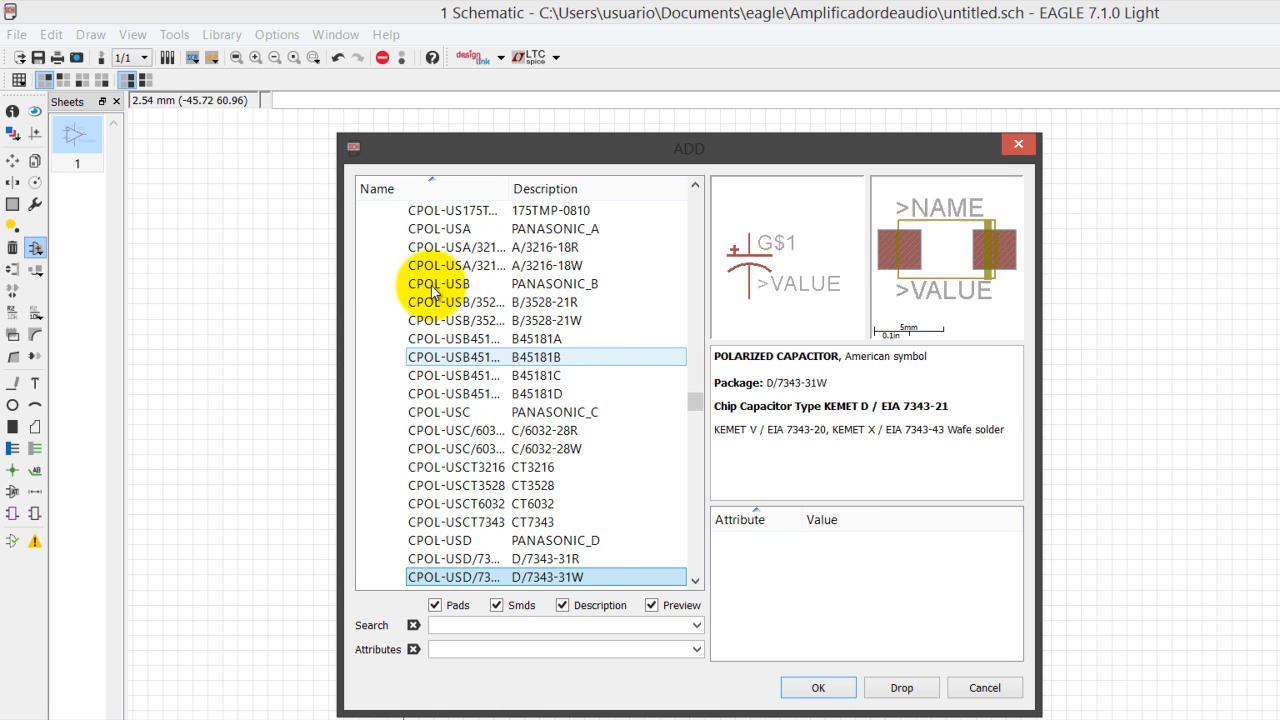
key(Down)
key(Down)
key(Down)
key(Down)
key(Down)
key(Down)
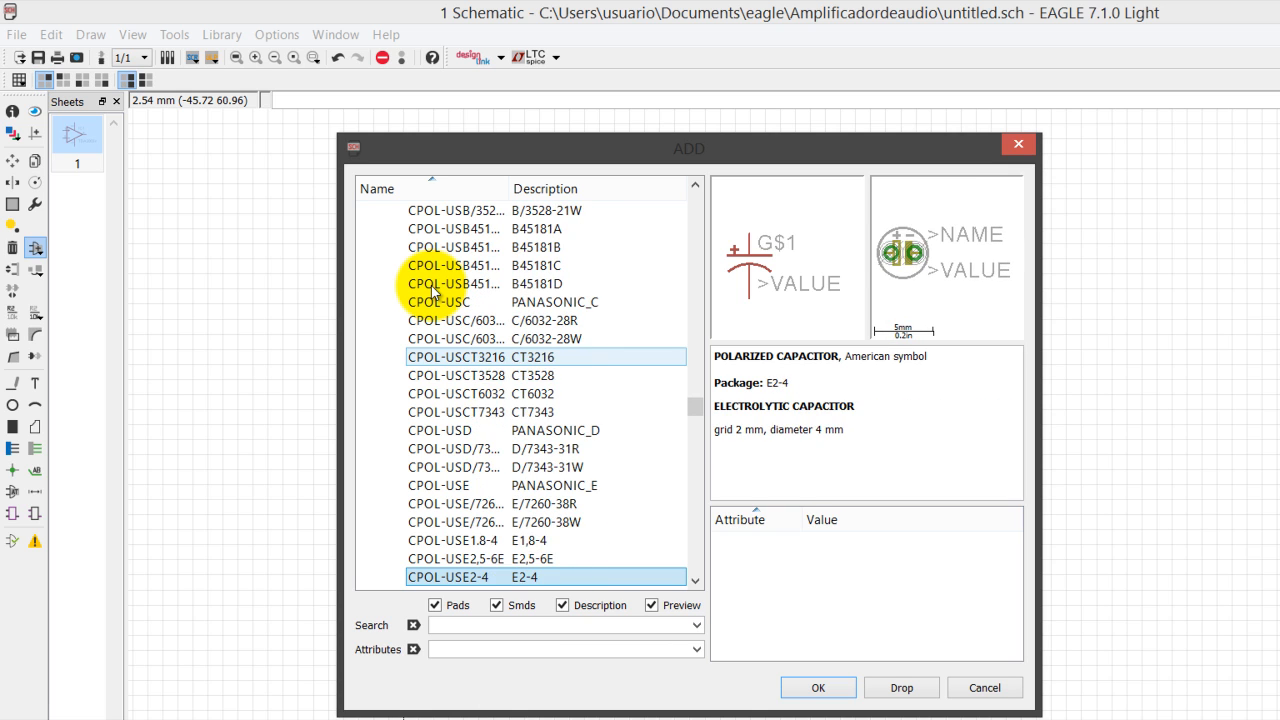
key(Down)
key(Down)
key(Down)
key(Down)
key(Down)
key(Down)
key(Down)
key(Down)
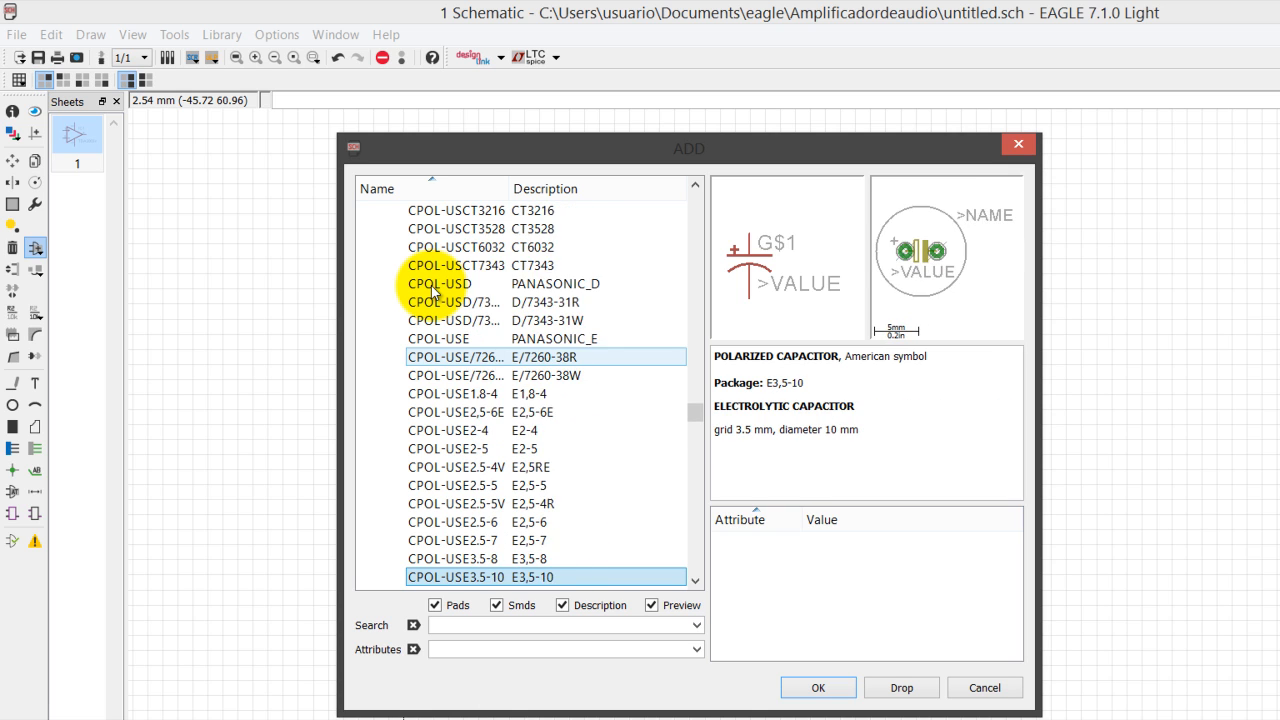
key(Down)
key(Down)
key(Down)
key(Down)
key(Down)
key(Down)
key(Down)
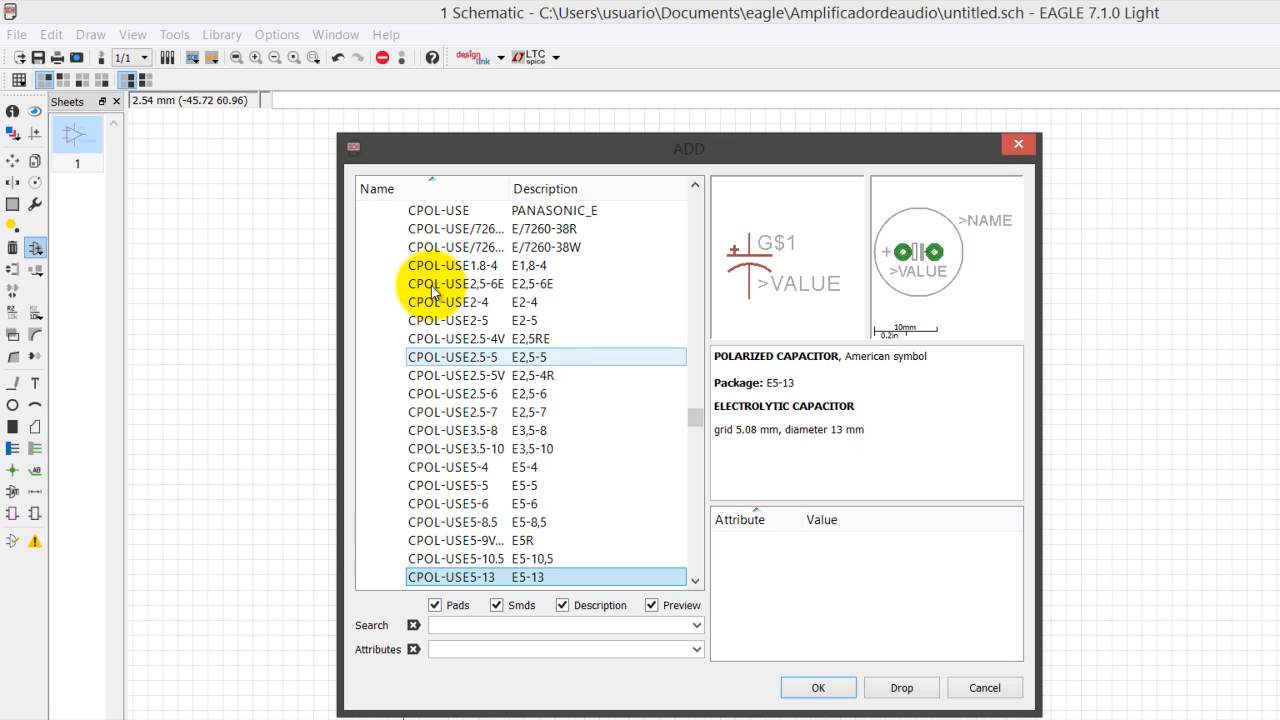
key(Down)
key(Down)
key(Down)
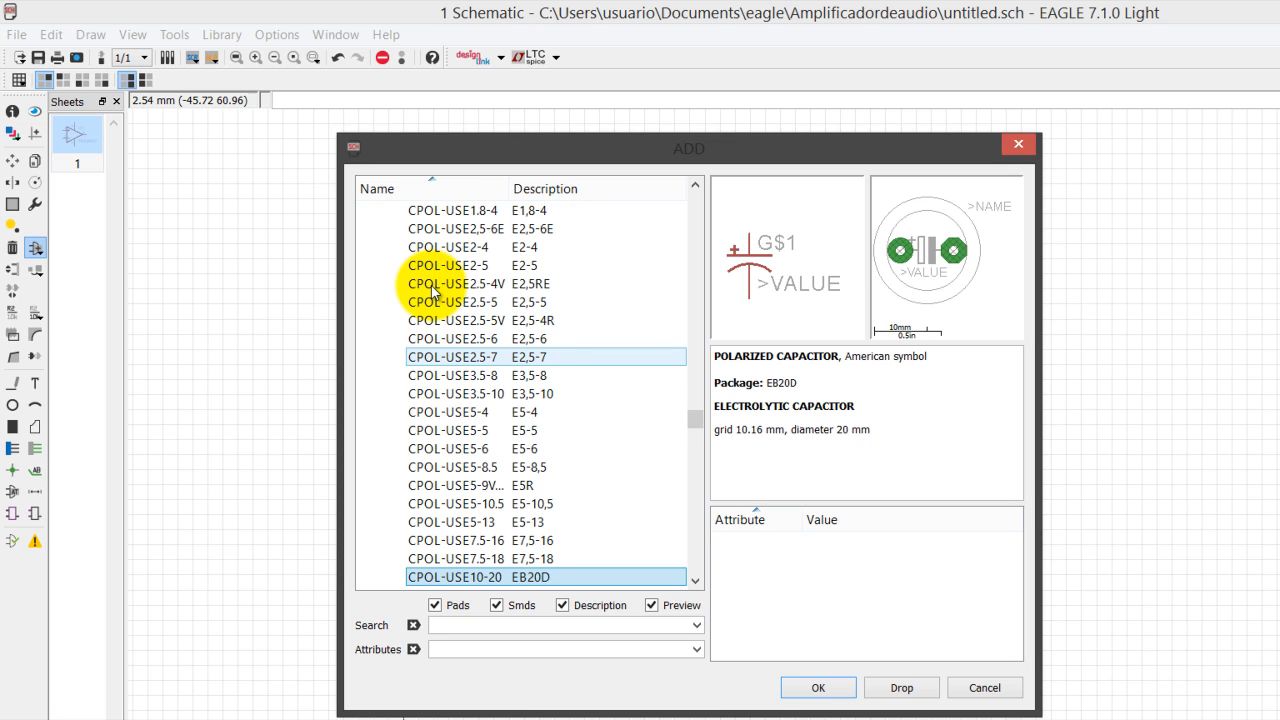
- Add the CPOL-USE7.5-16 capacitor, rotated 90 degrees, in line with the amplifier's output pin 4, checking the reference diagram for its orientation
key(Up)
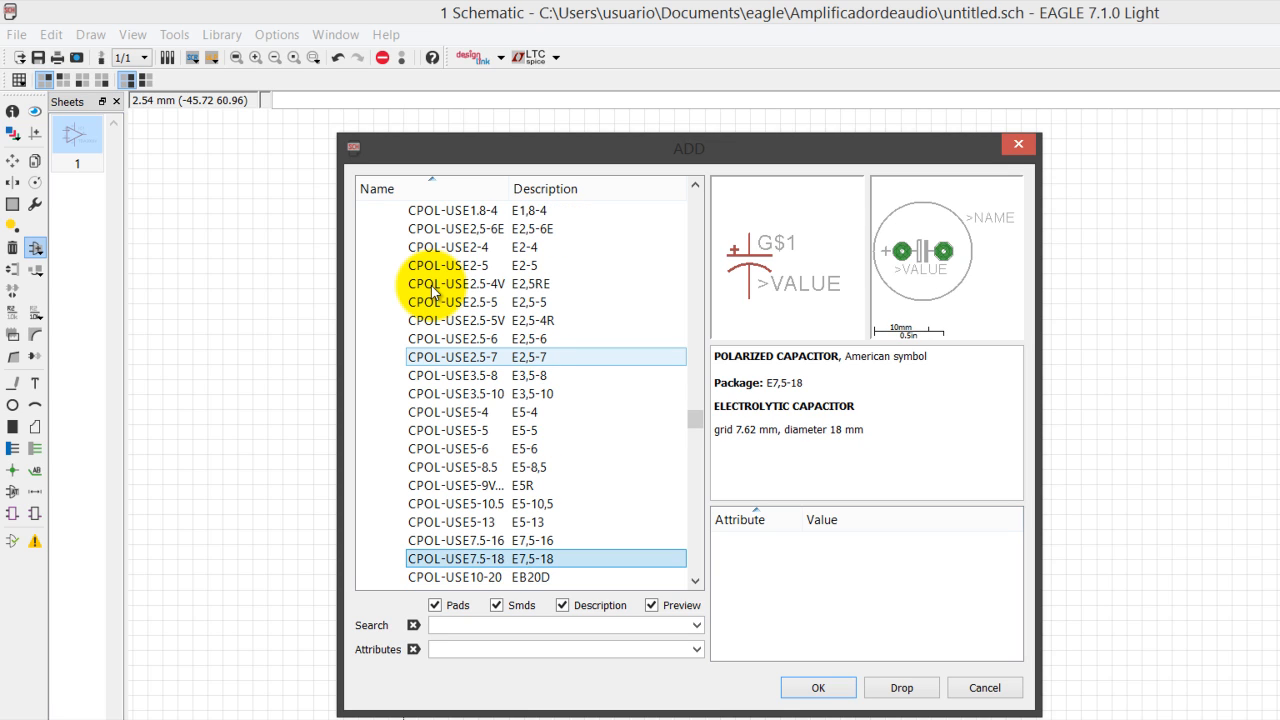
key(Up)
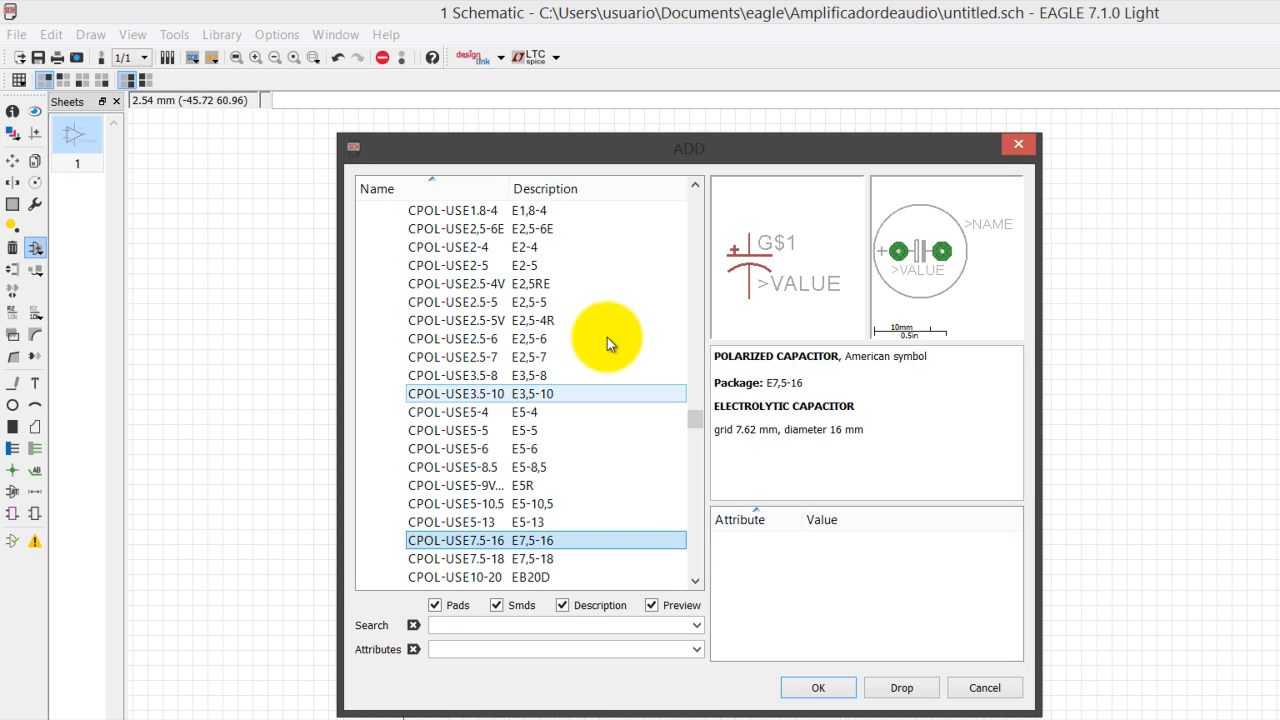
double_click(666, 552)
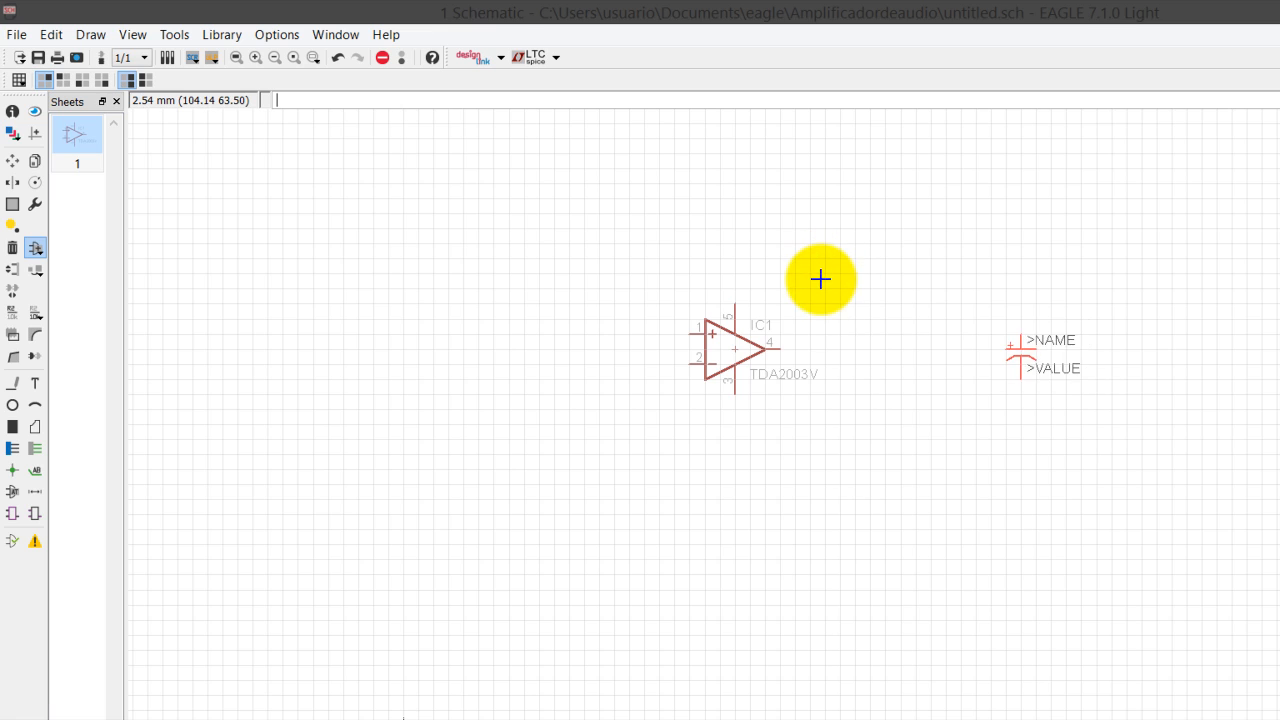
right_click(821, 280)
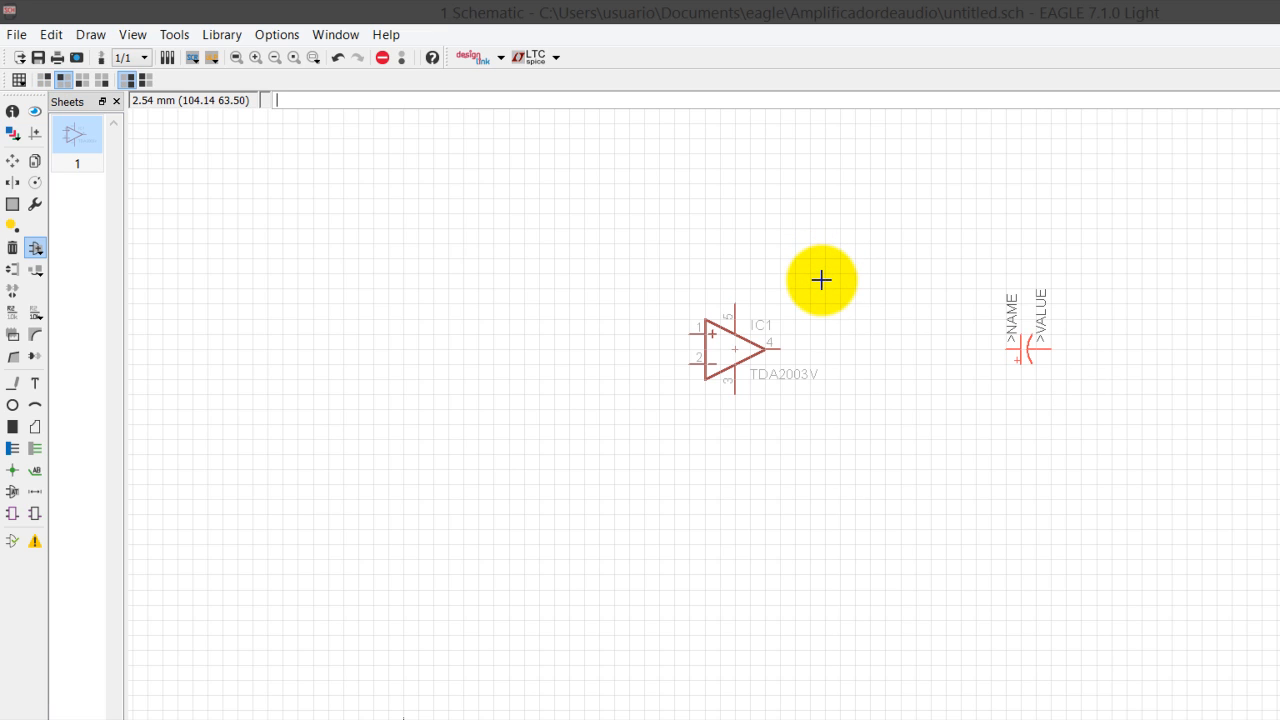
click(298, 703)
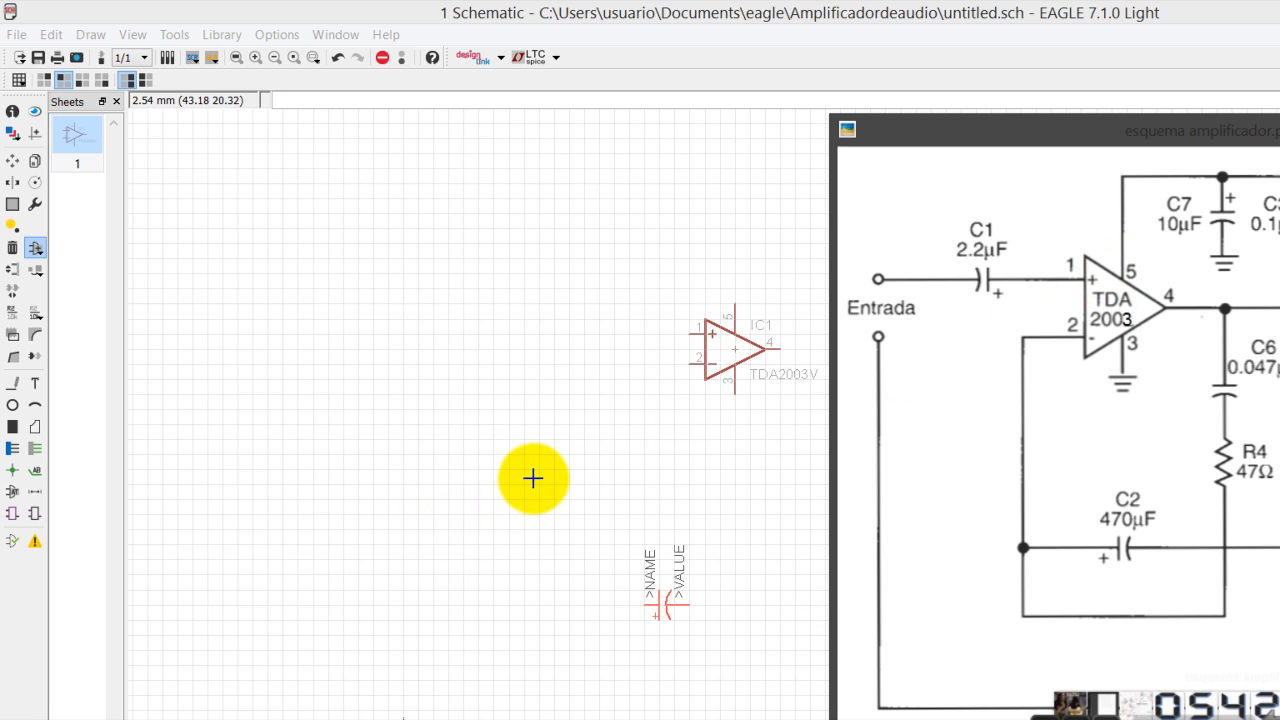
click(574, 457)
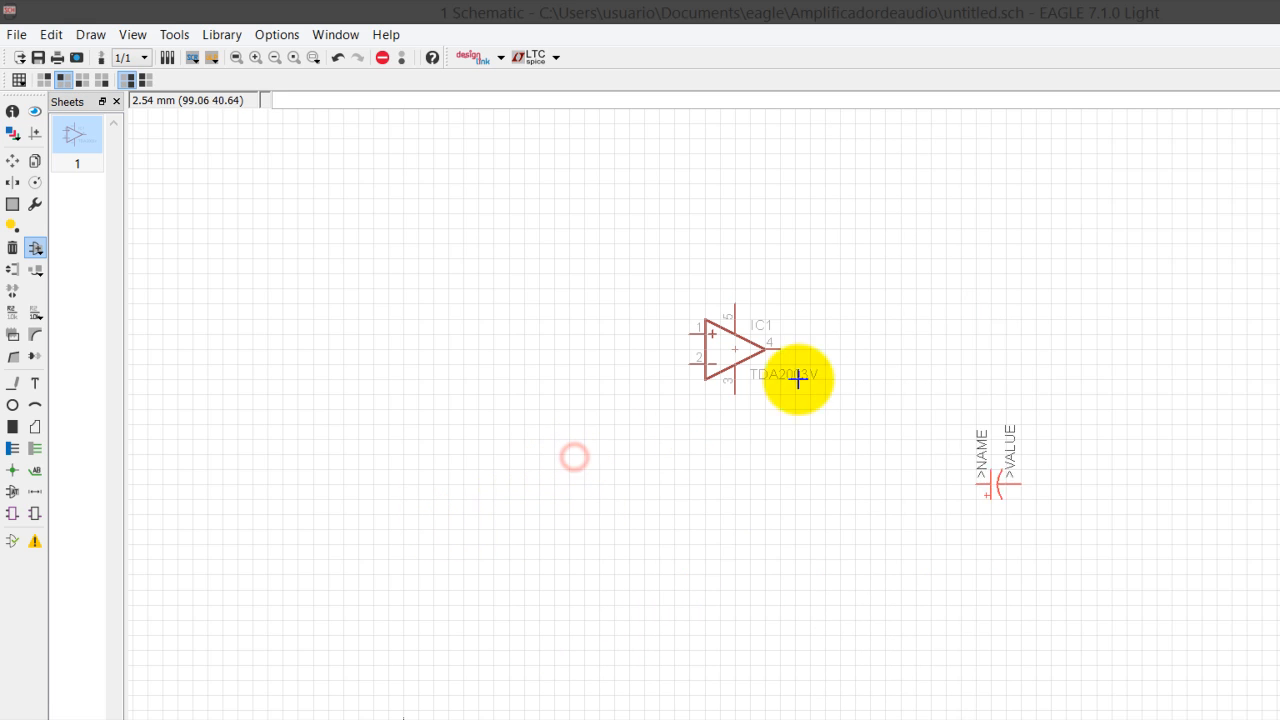
click(834, 281)
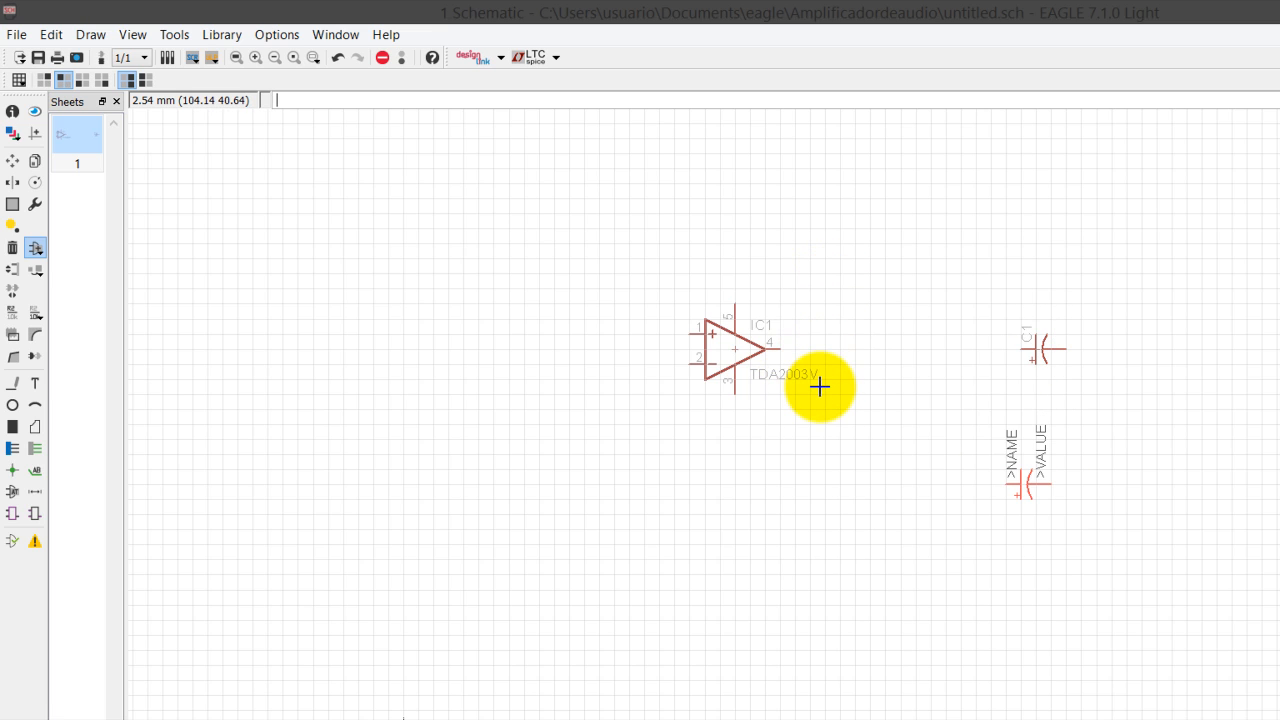
key(Escape)
- Leave the Add command and set the value of capacitor C1 to 2200uF
click(1067, 597)
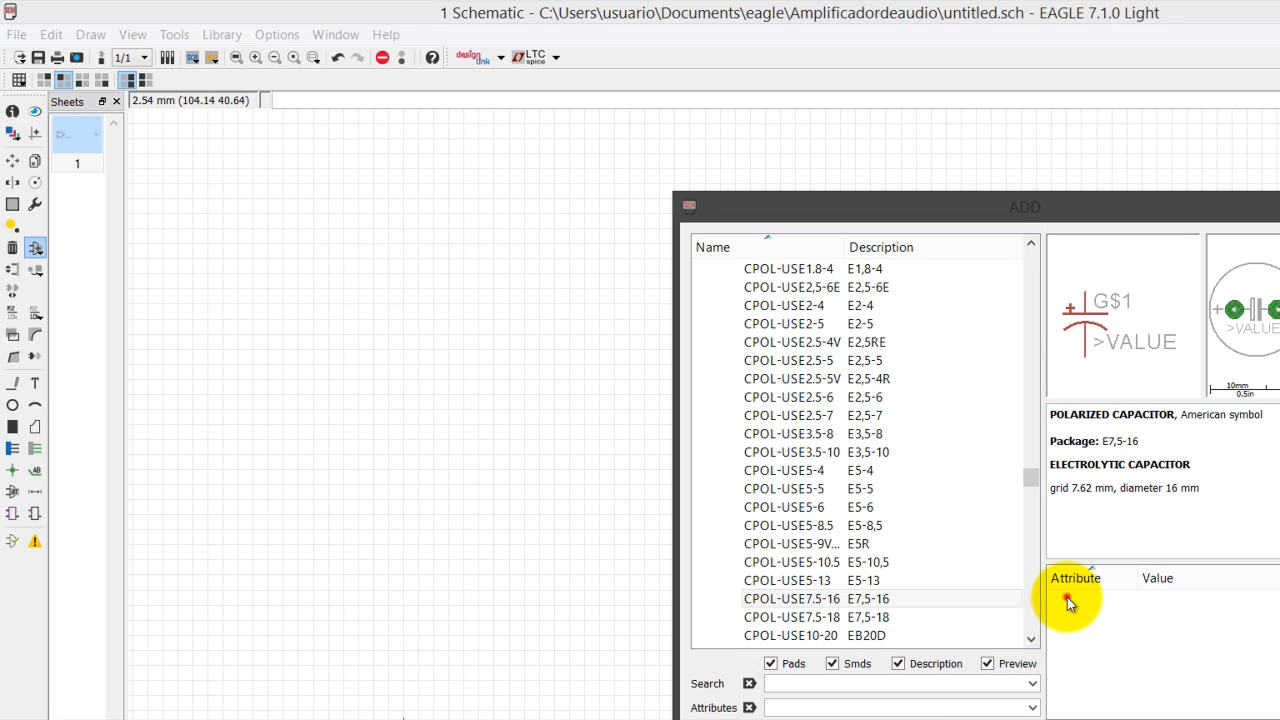
key(Escape)
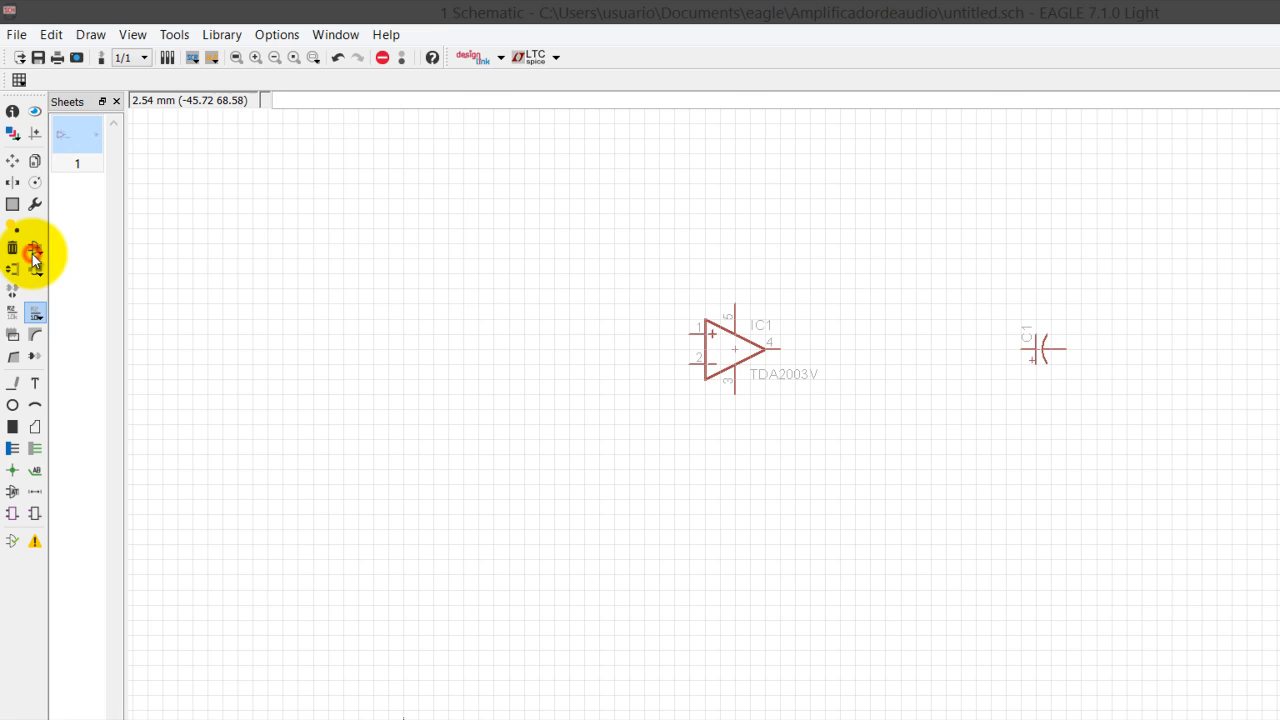
click(834, 279)
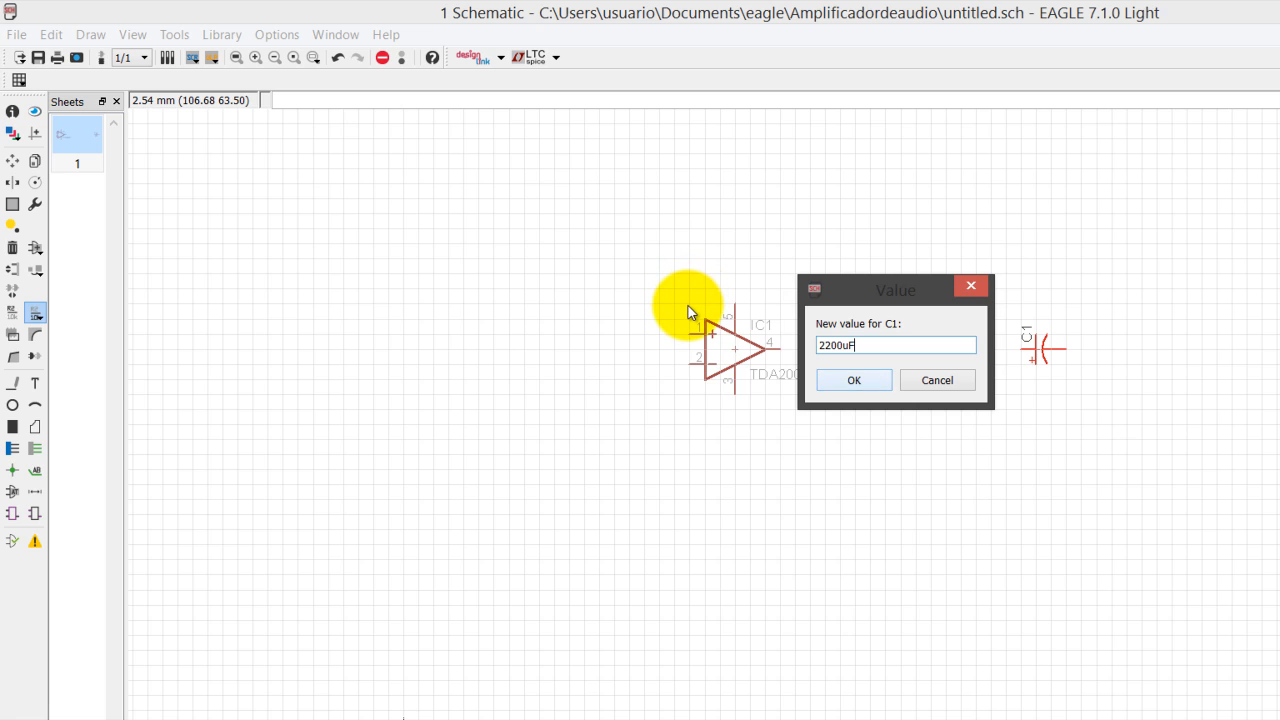
key(Return)
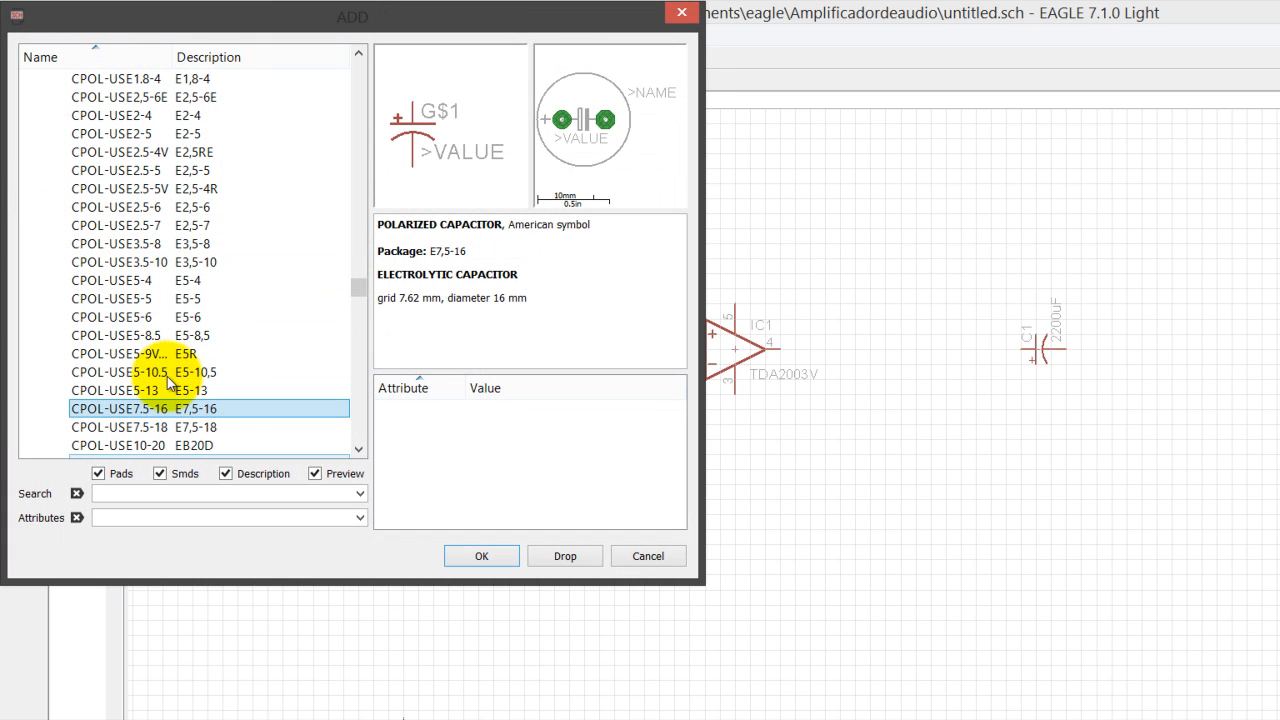
- Bring up the reference diagram beside the Add dialog and check the input capacitor
mouse_move(400, 708)
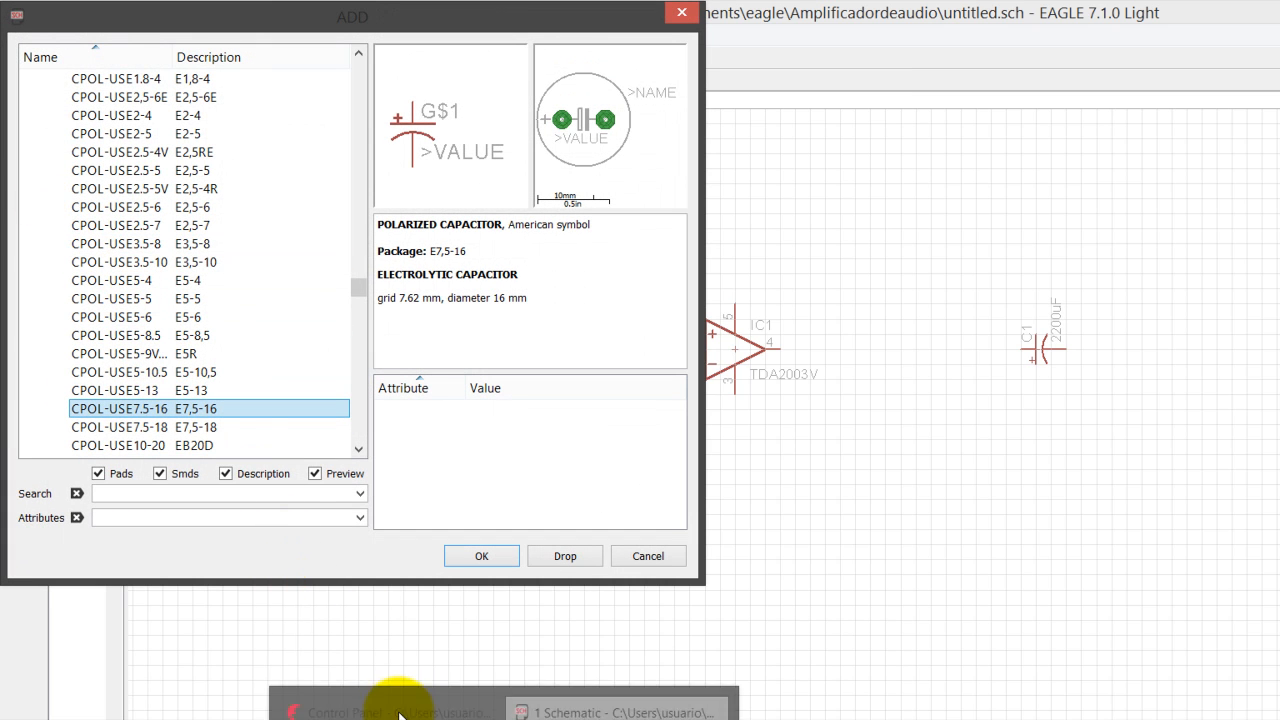
click(330, 708)
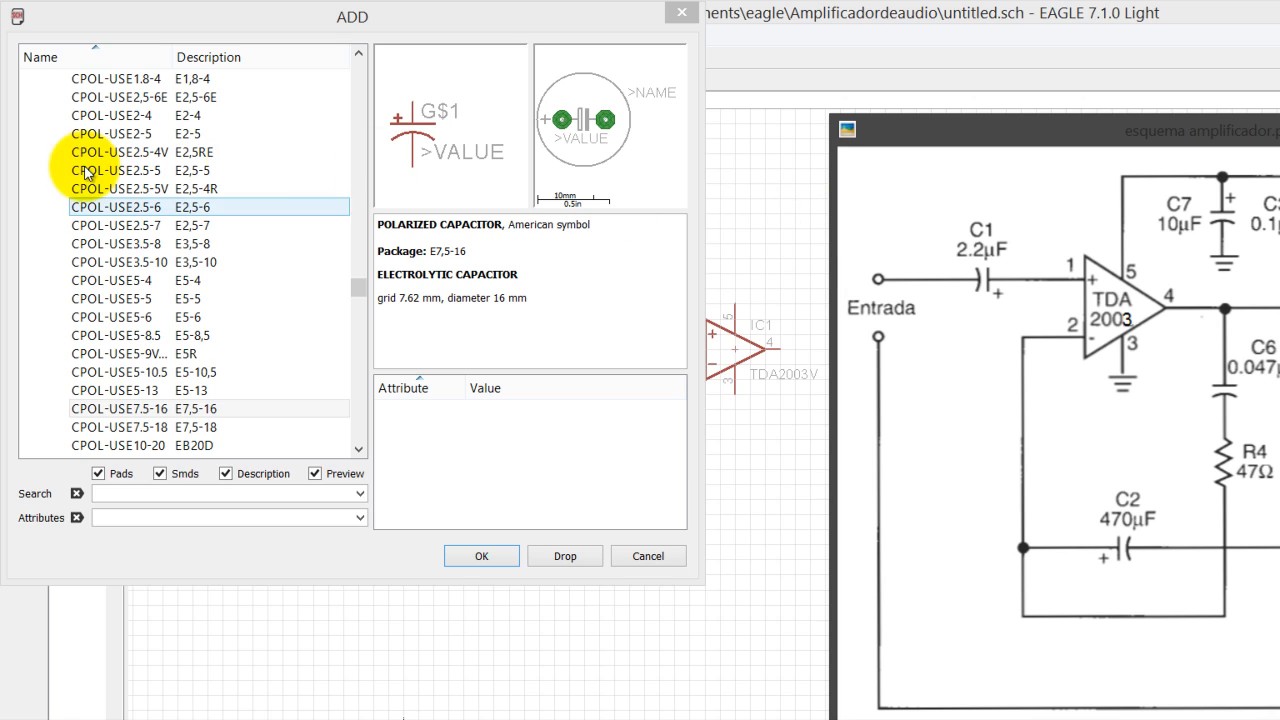
click(240, 317)
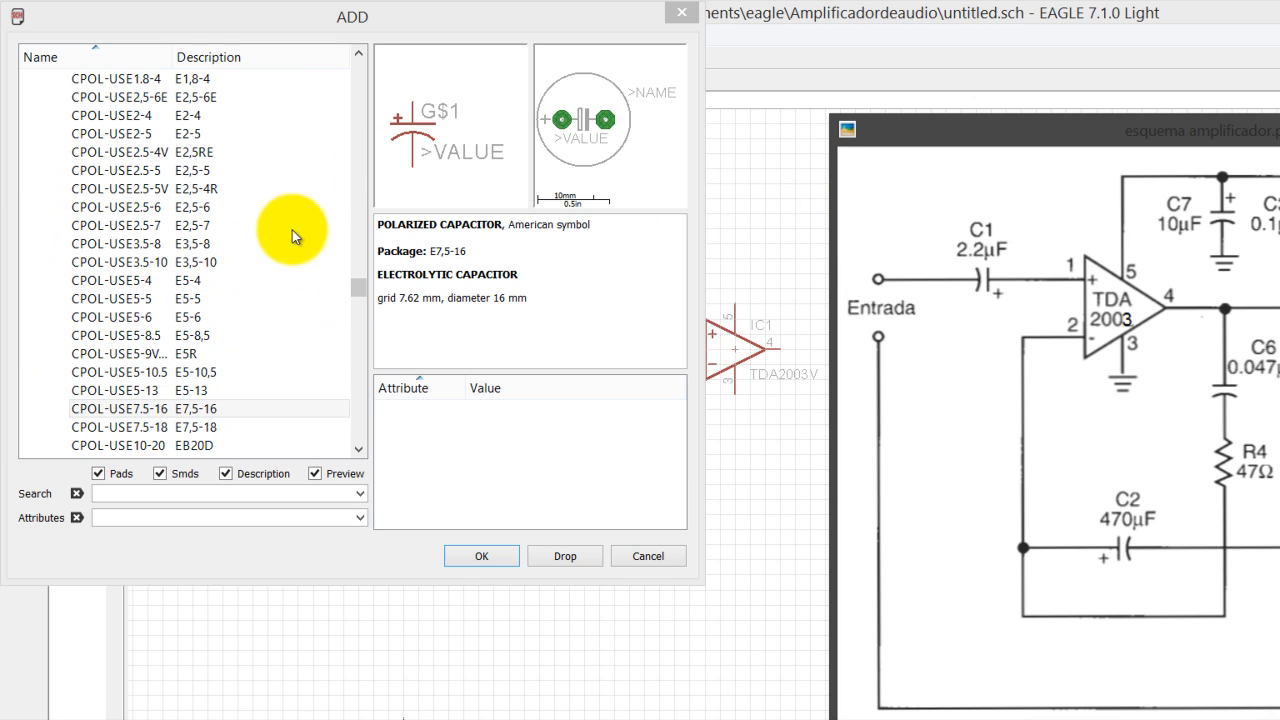
click(258, 702)
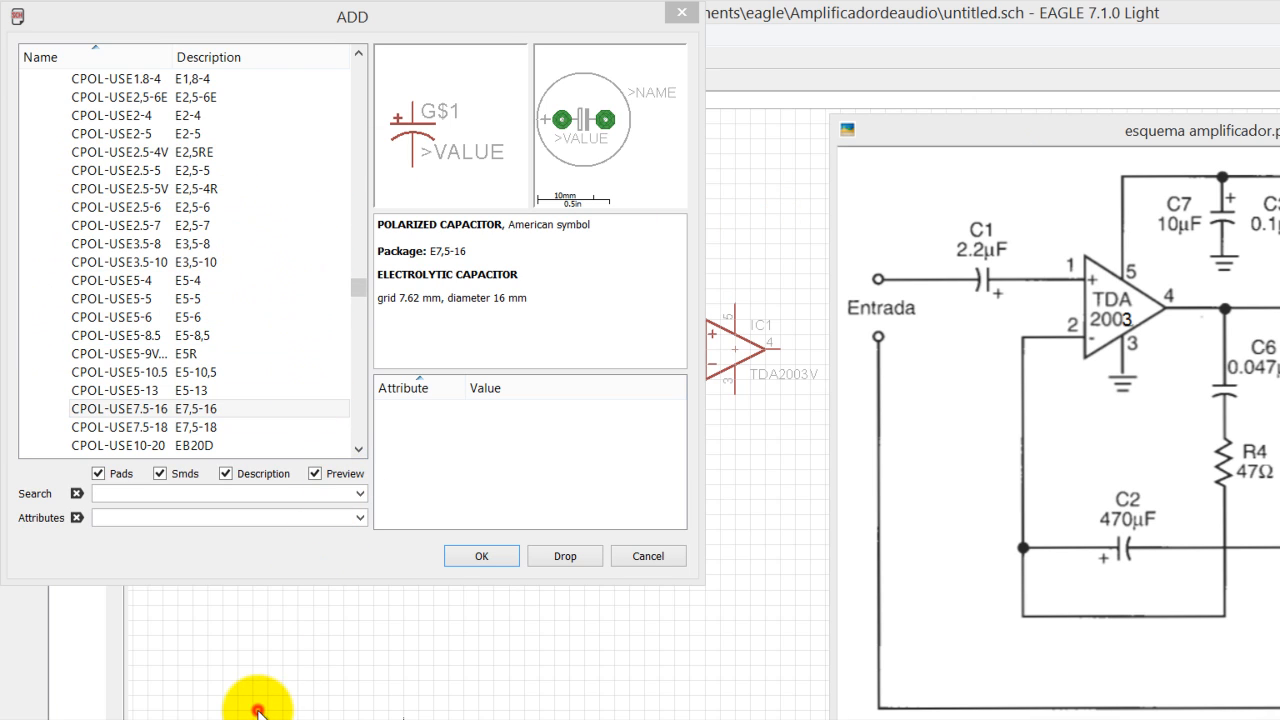
click(259, 708)
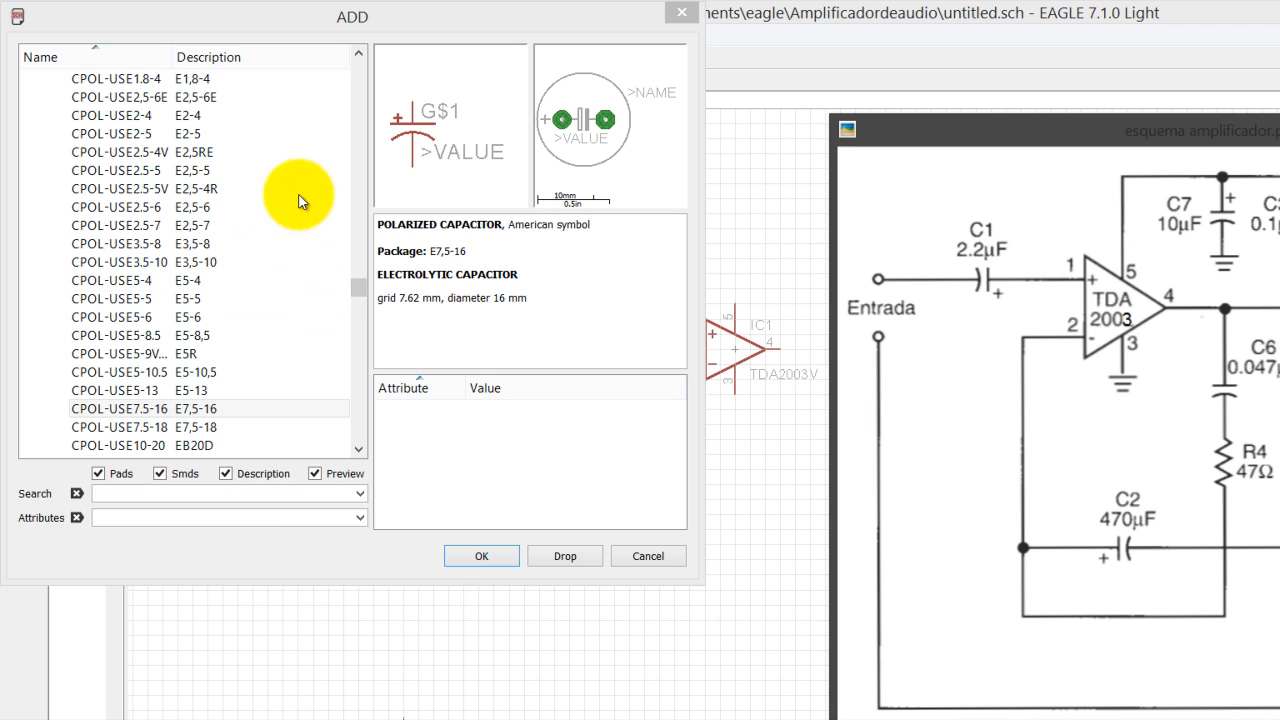
- Compare the smaller radial packages of CPOL-US and select the CPOL-USE2,5-6E variant
click(290, 42)
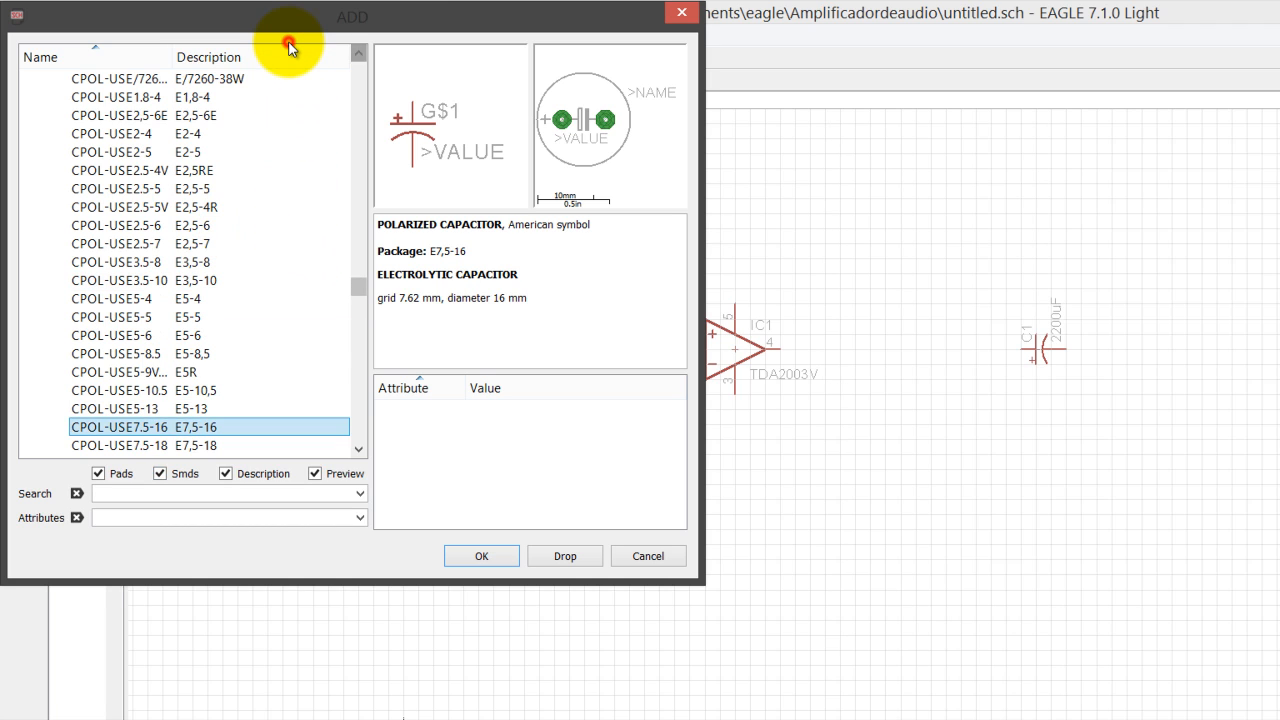
click(289, 42)
click(289, 42)
click(289, 42)
click(289, 42)
click(116, 317)
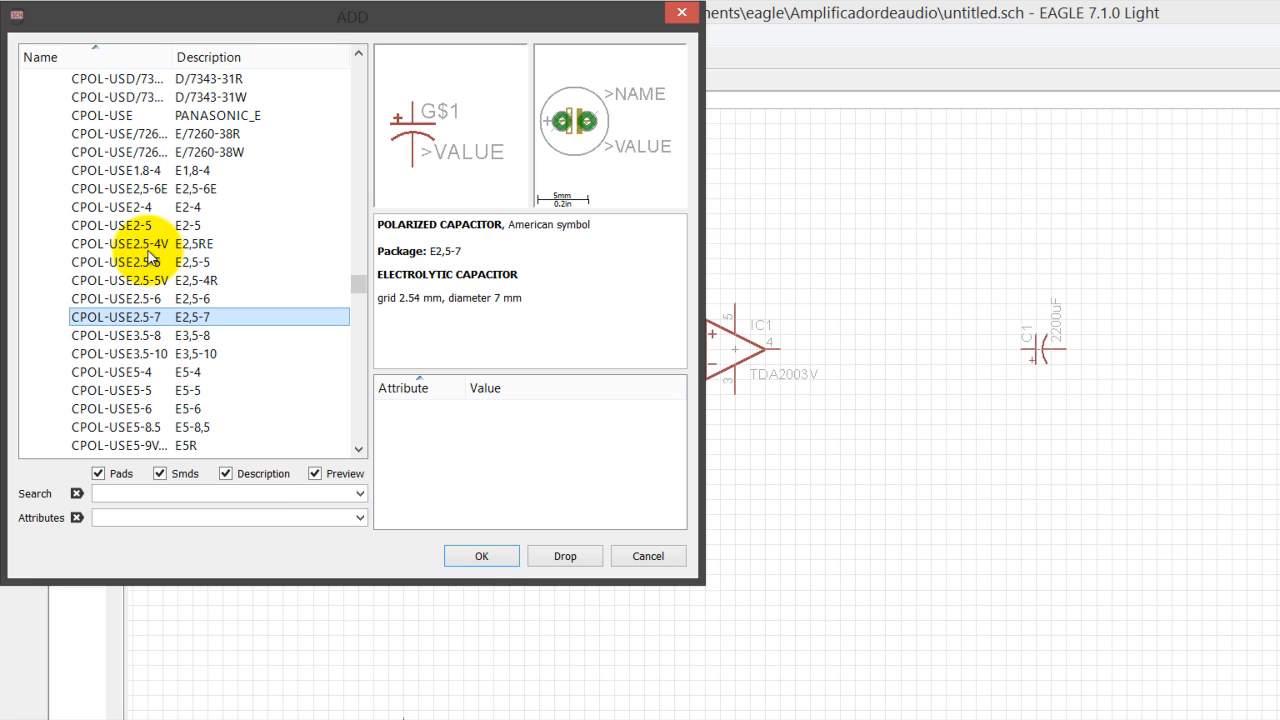
key(Up)
key(Up)
key(Up)
key(Up)
key(Up)
key(Up)
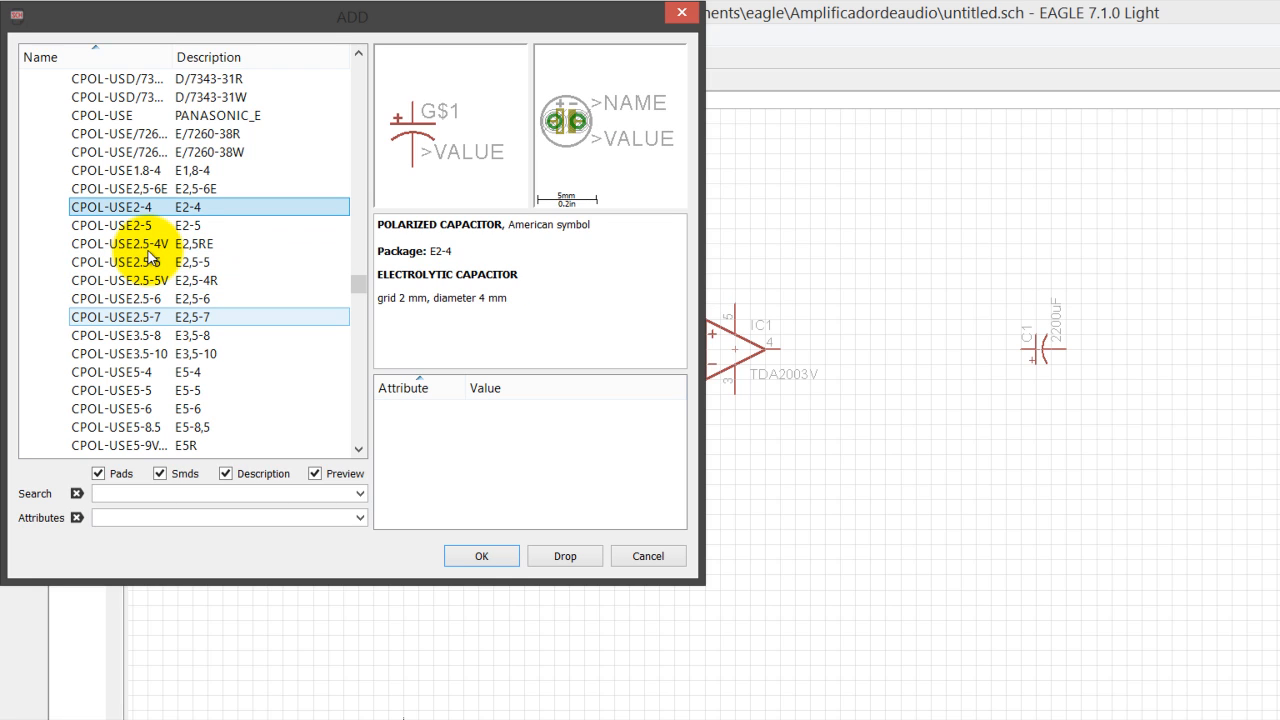
key(Up)
key(Up)
key(Down)
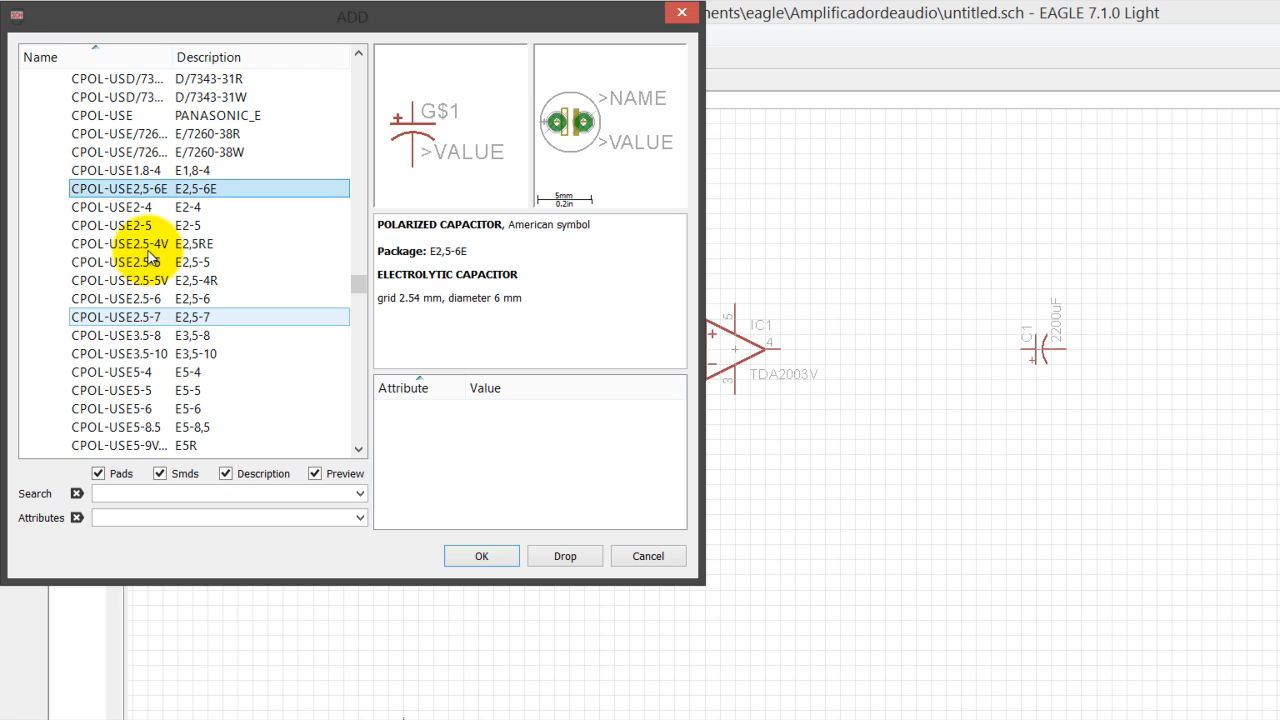
key(Down)
key(Up)
click(375, 449)
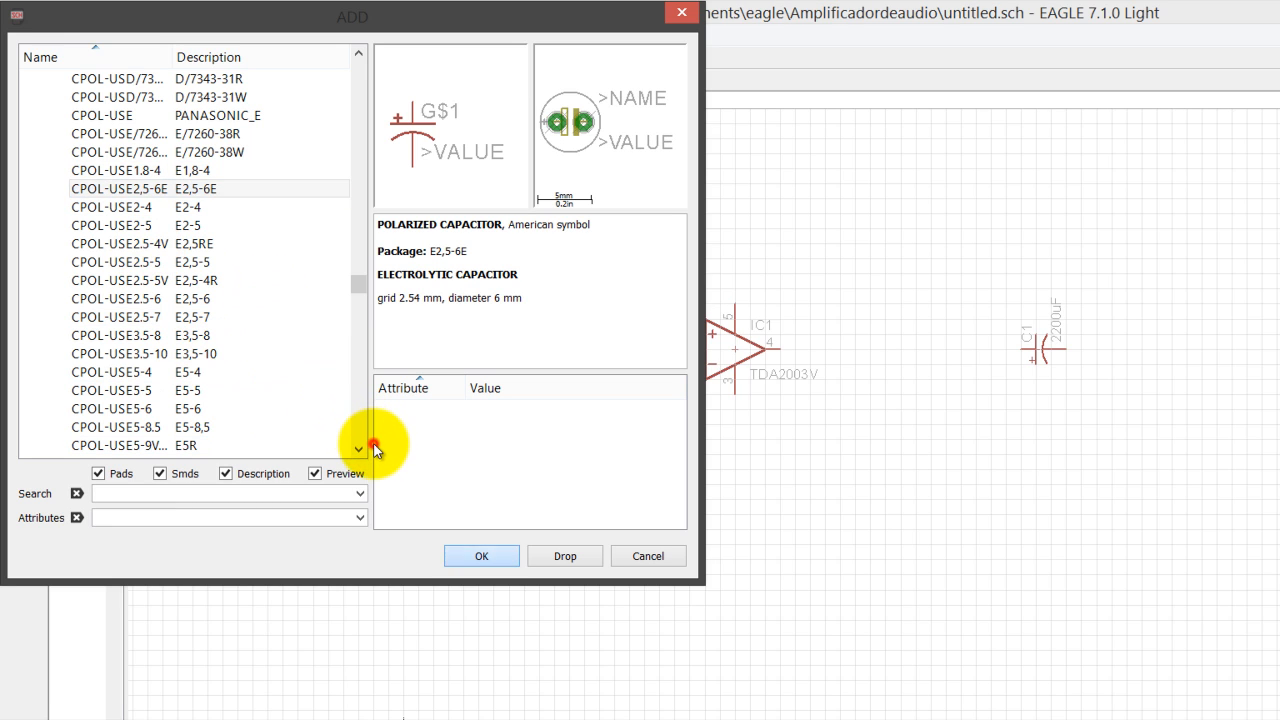
- Place the CPOL-USE2,5-6E capacitor, rotated 90 degrees, in line with the amplifier's input pin 1
key(Return)
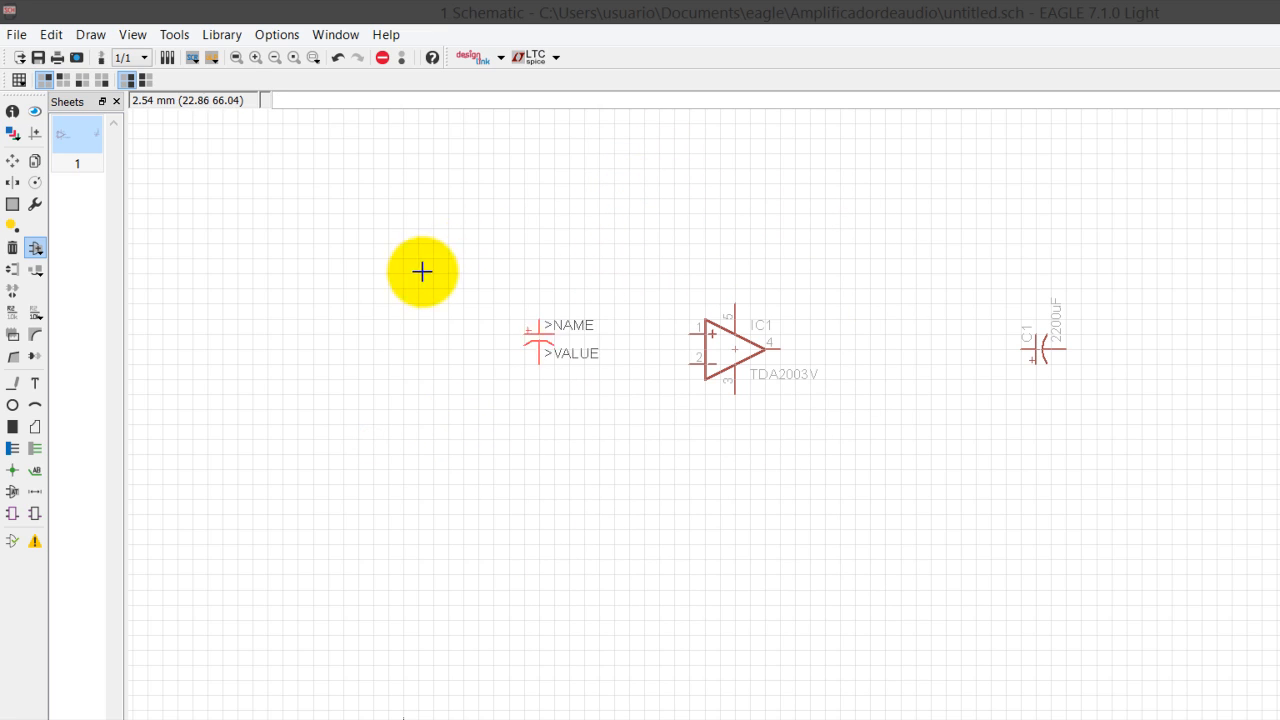
right_click(398, 276)
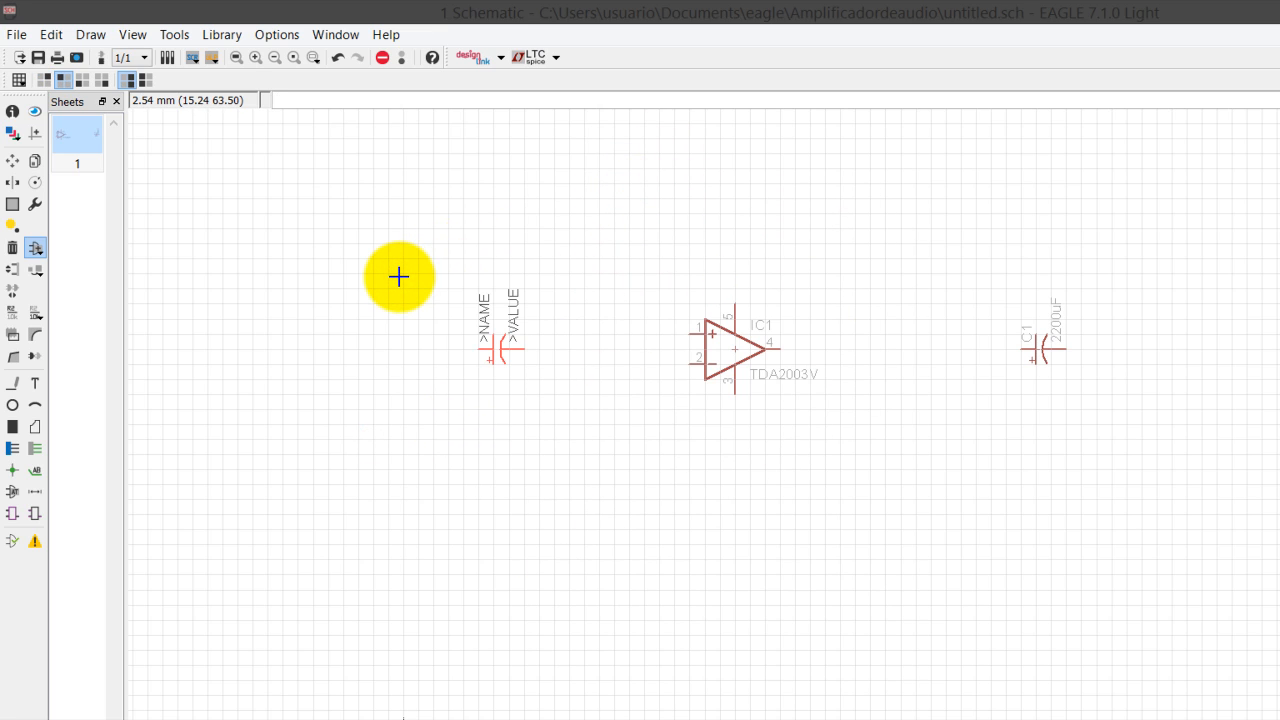
click(469, 266)
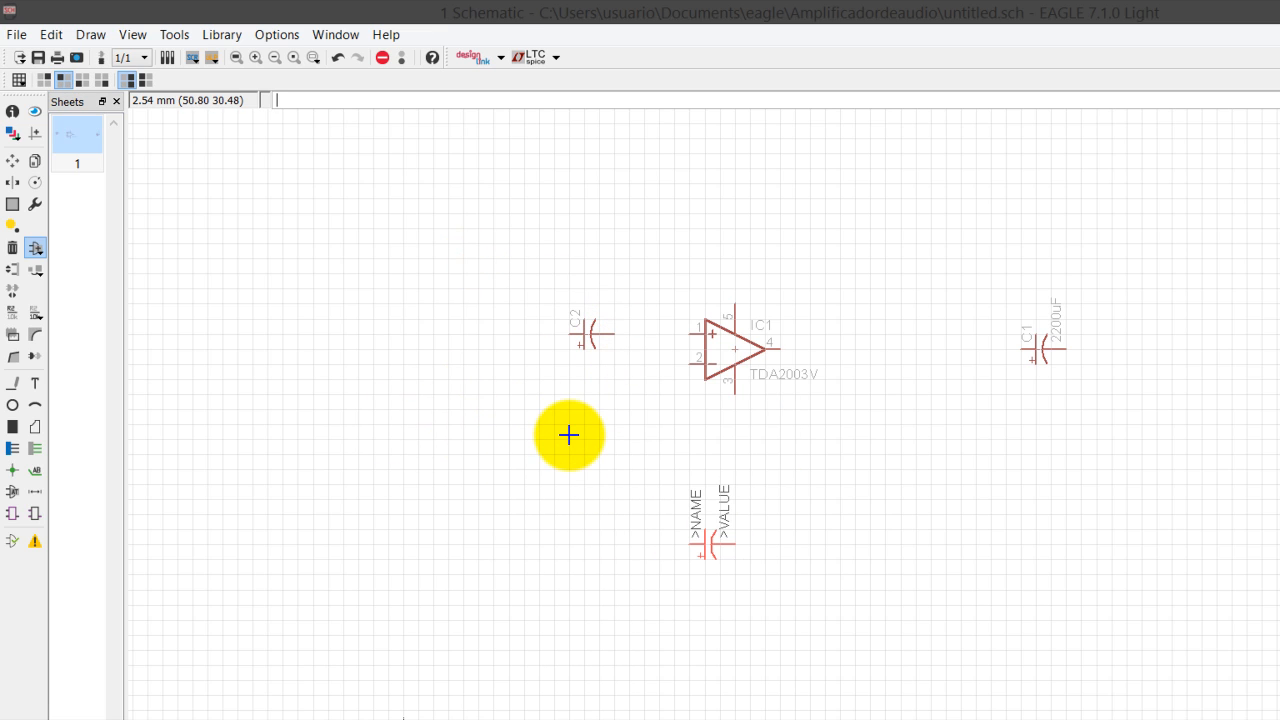
key(Escape)
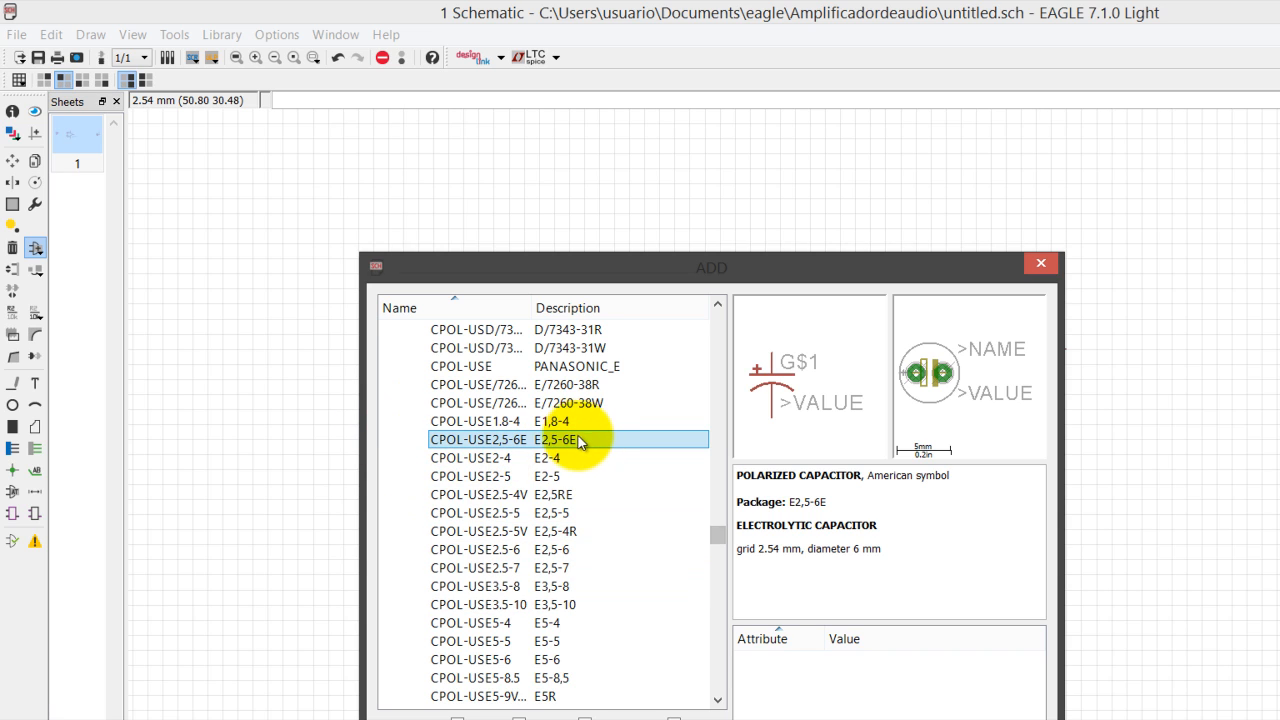
- Compare the radial CPOL-US packages, choose the CPOL-USE3.5-8 variant and place it horizontally below the amplifier
key(Down)
key(Down)
key(Down)
key(Down)
key(Down)
key(Down)
key(Down)
key(Down)
key(Down)
key(Down)
key(Down)
key(Down)
key(Down)
key(Down)
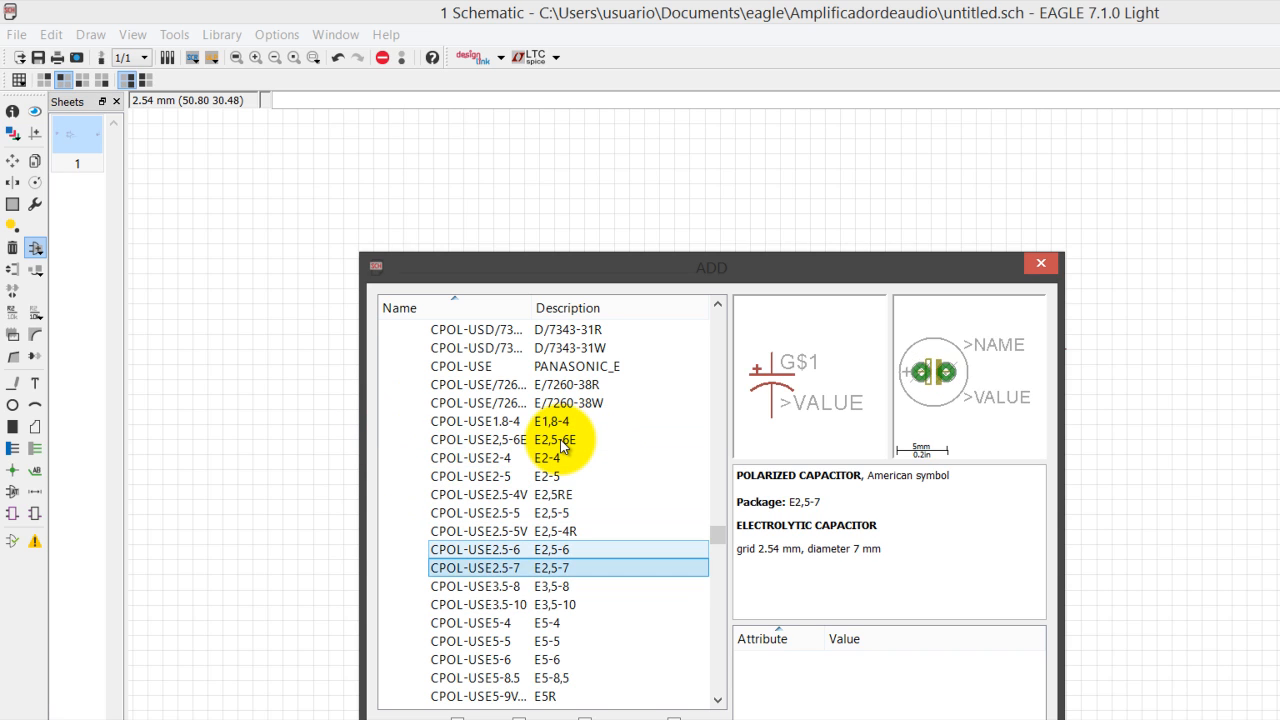
key(Up)
key(Up)
key(Up)
key(Up)
key(Up)
key(Up)
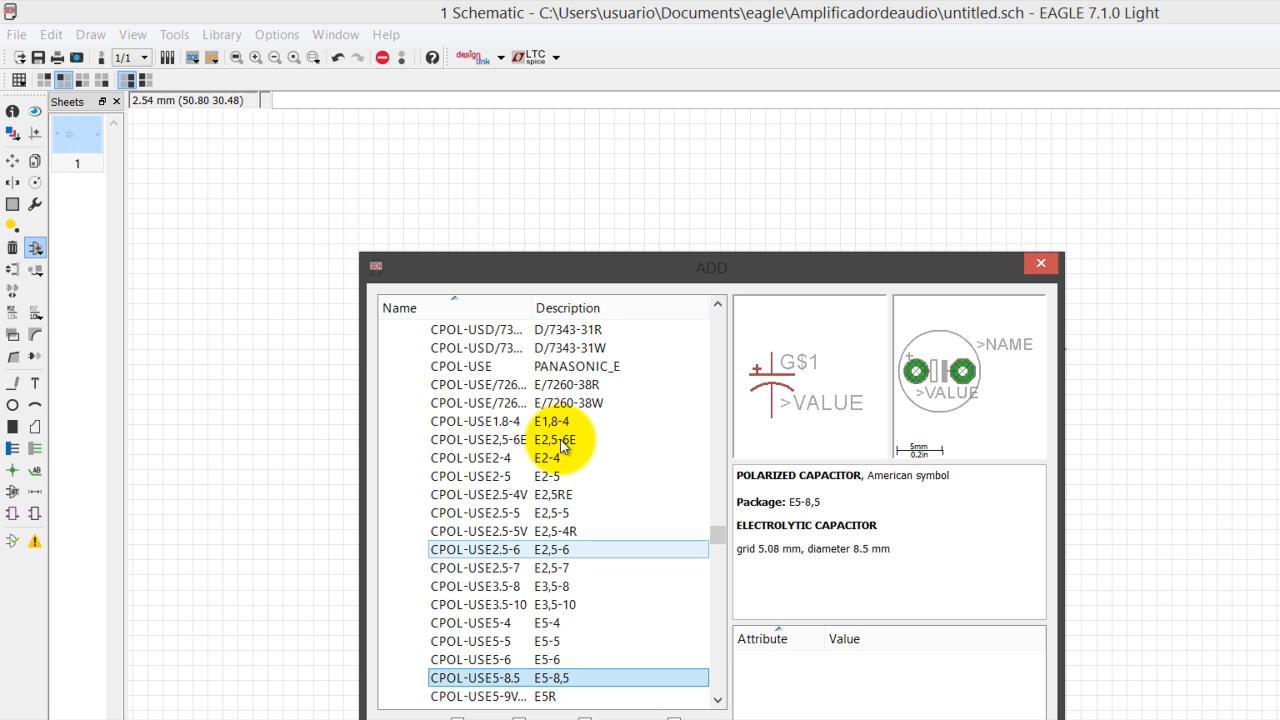
key(Up)
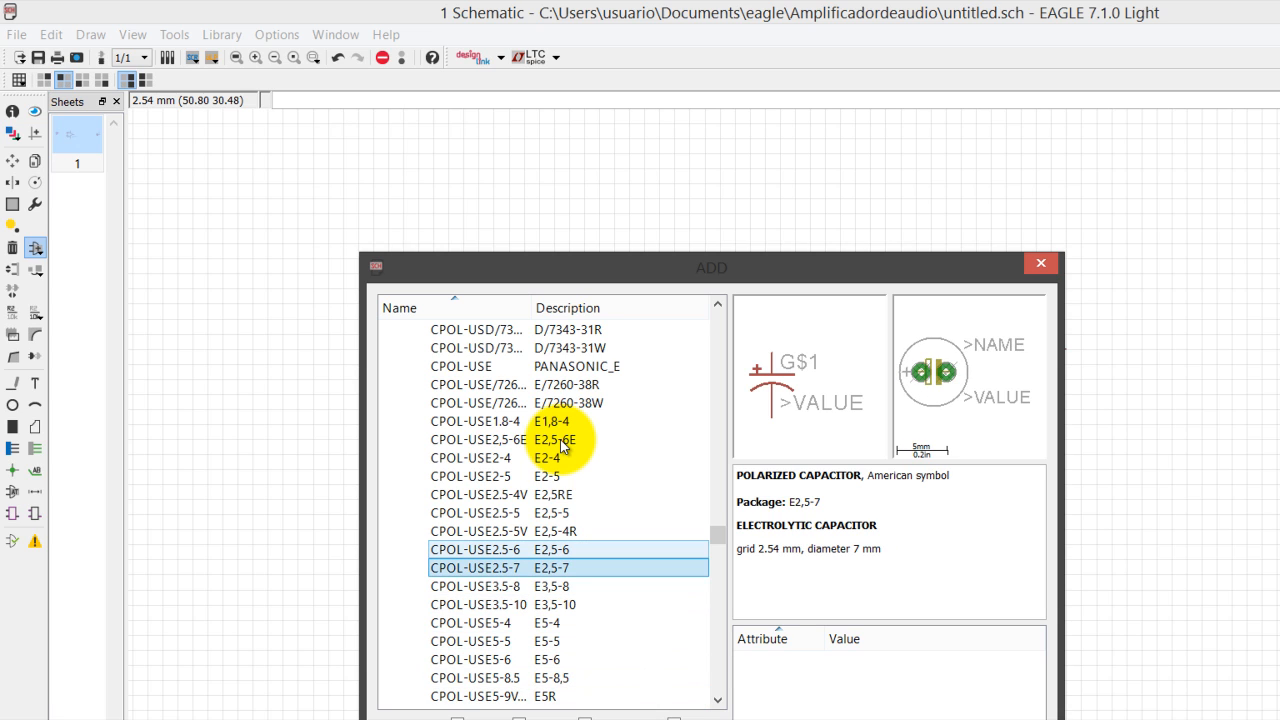
key(Down)
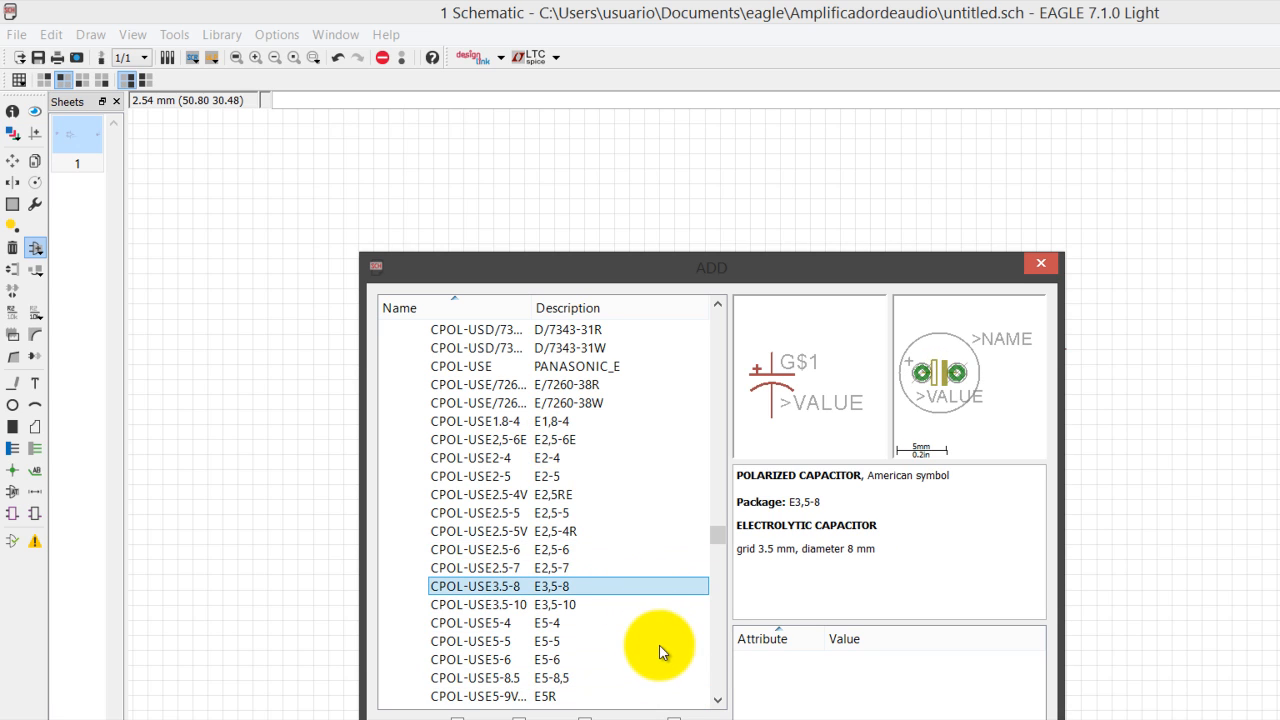
key(Return)
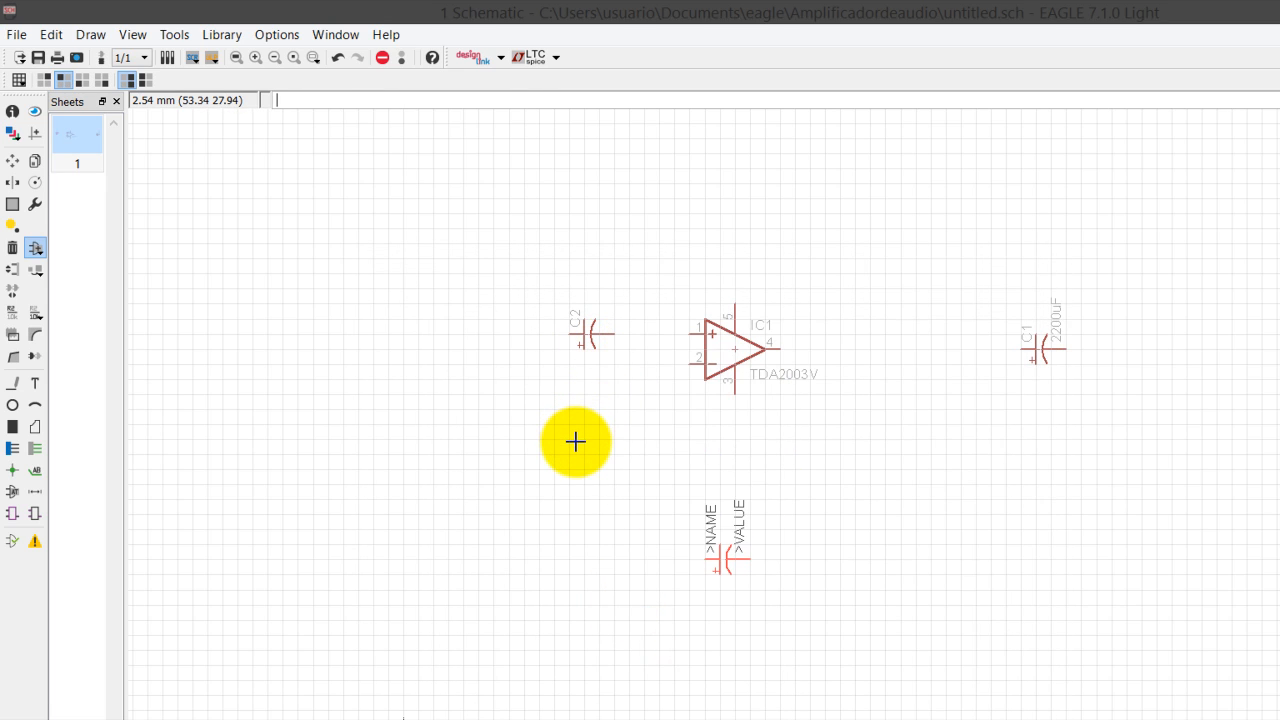
click(575, 443)
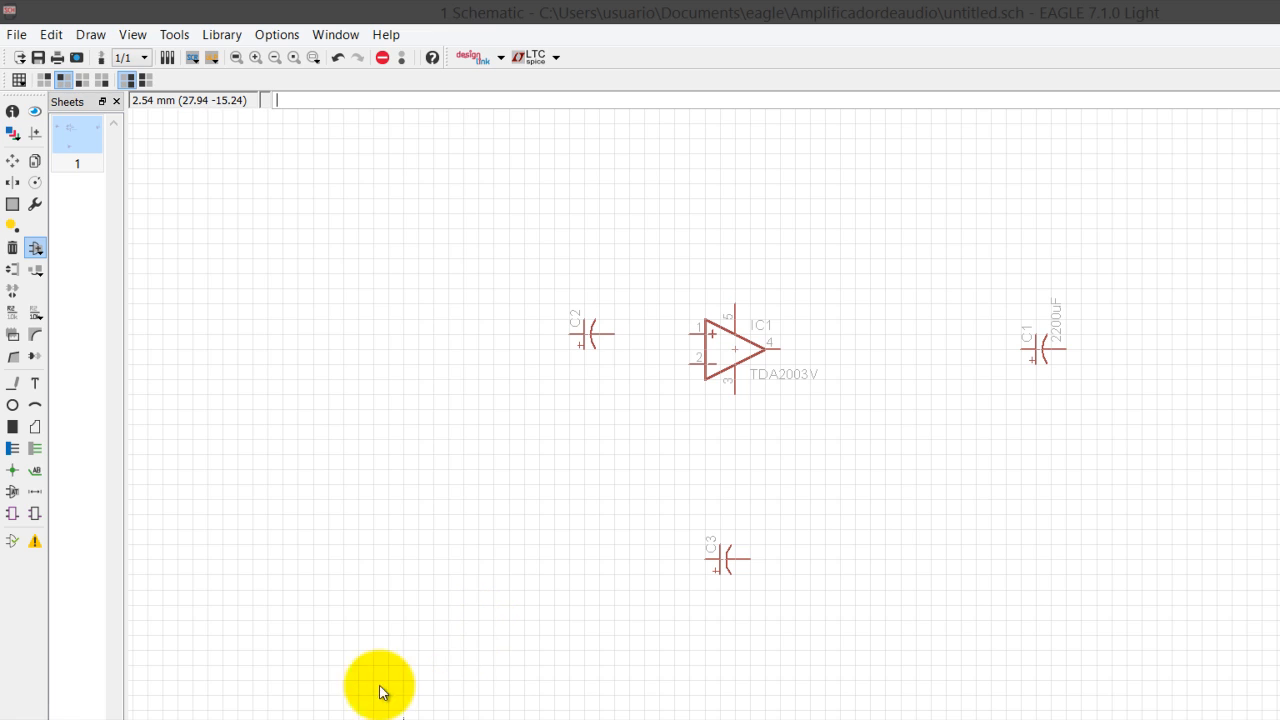
- Check the reference diagram for the next polarized capacitor and return to the component selection
click(306, 704)
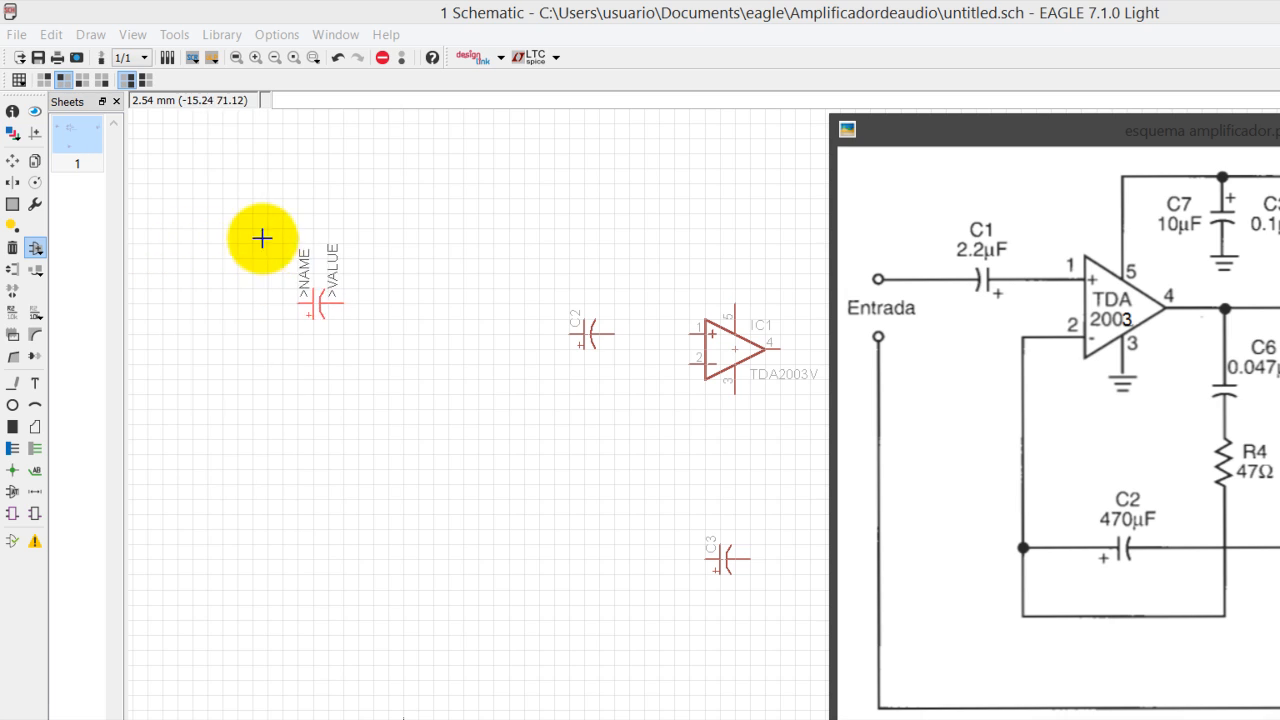
click(318, 219)
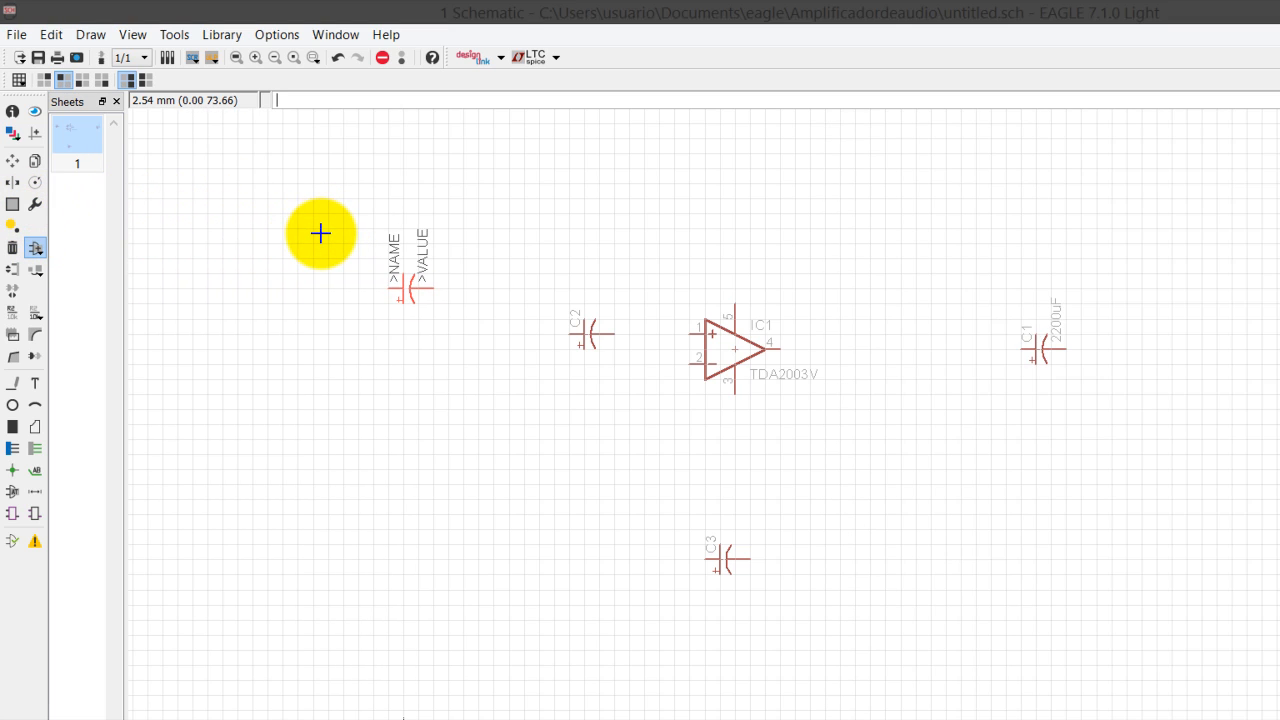
key(Escape)
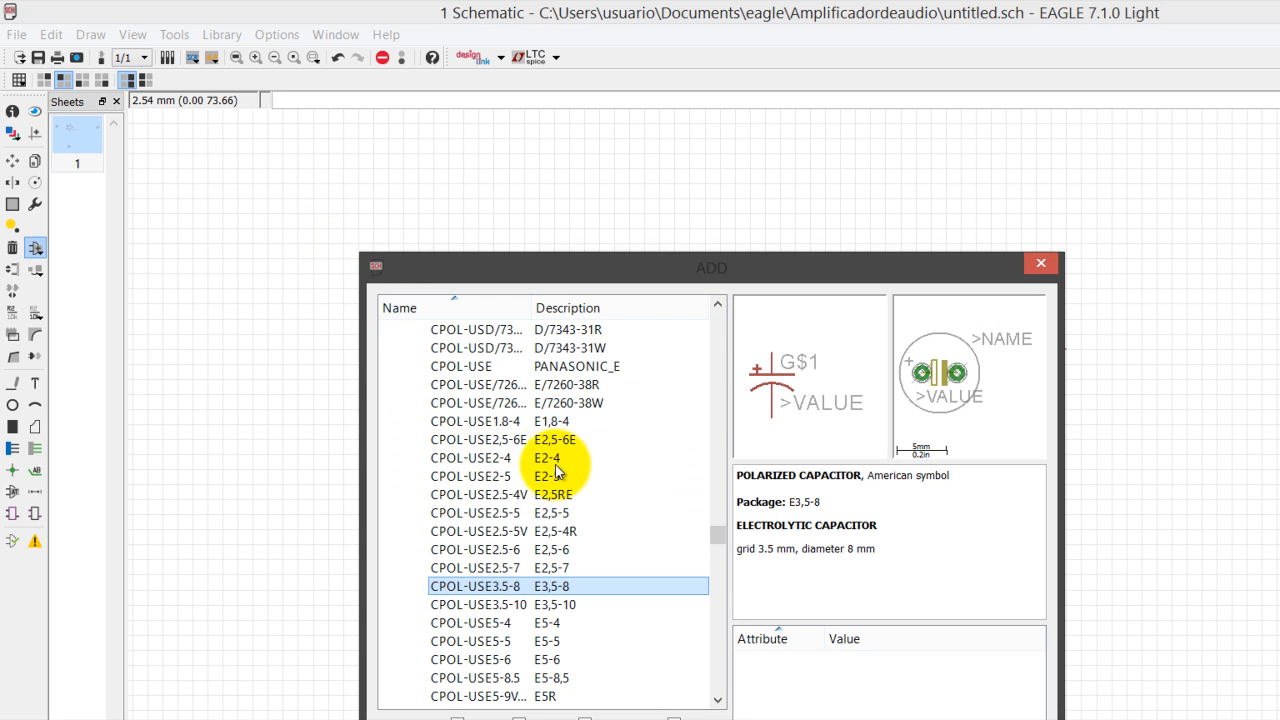
- Compare the smaller CPOL-US radial packages against the reference diagram and select the CPOL-USE2.5-6 variant for the supply capacitor
scroll(571, 430, down, 2)
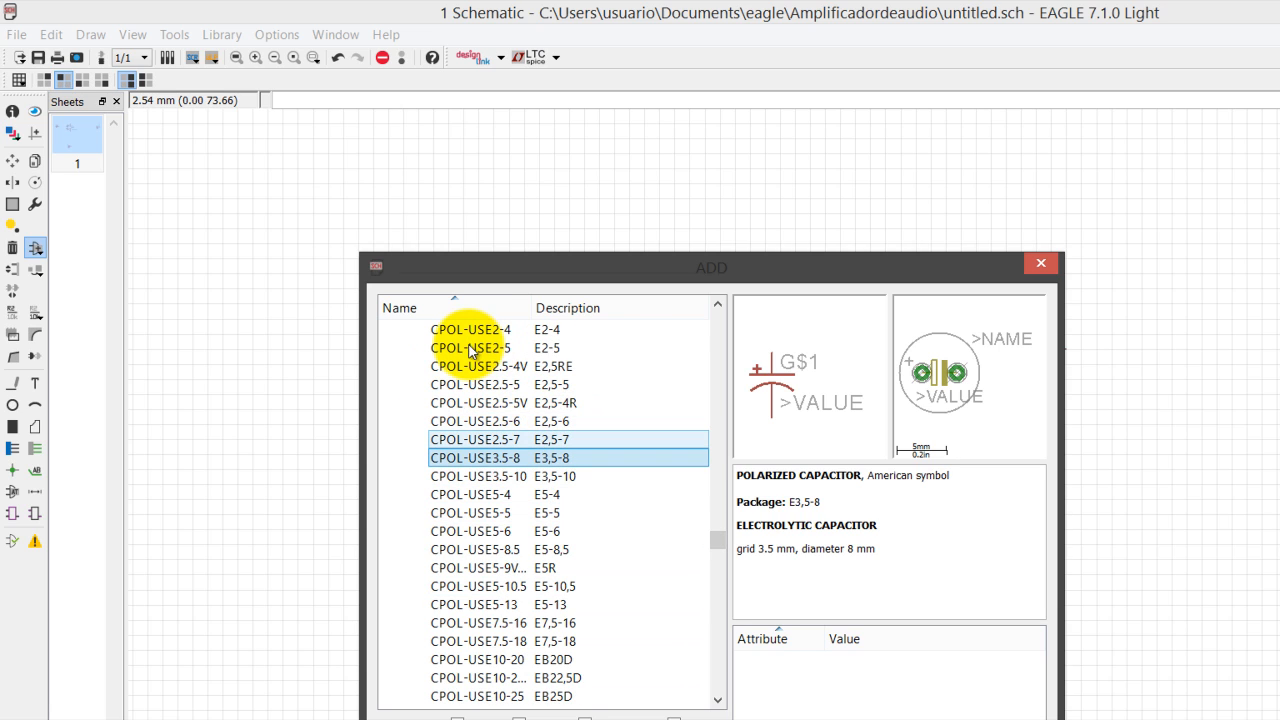
key(Up)
key(Up)
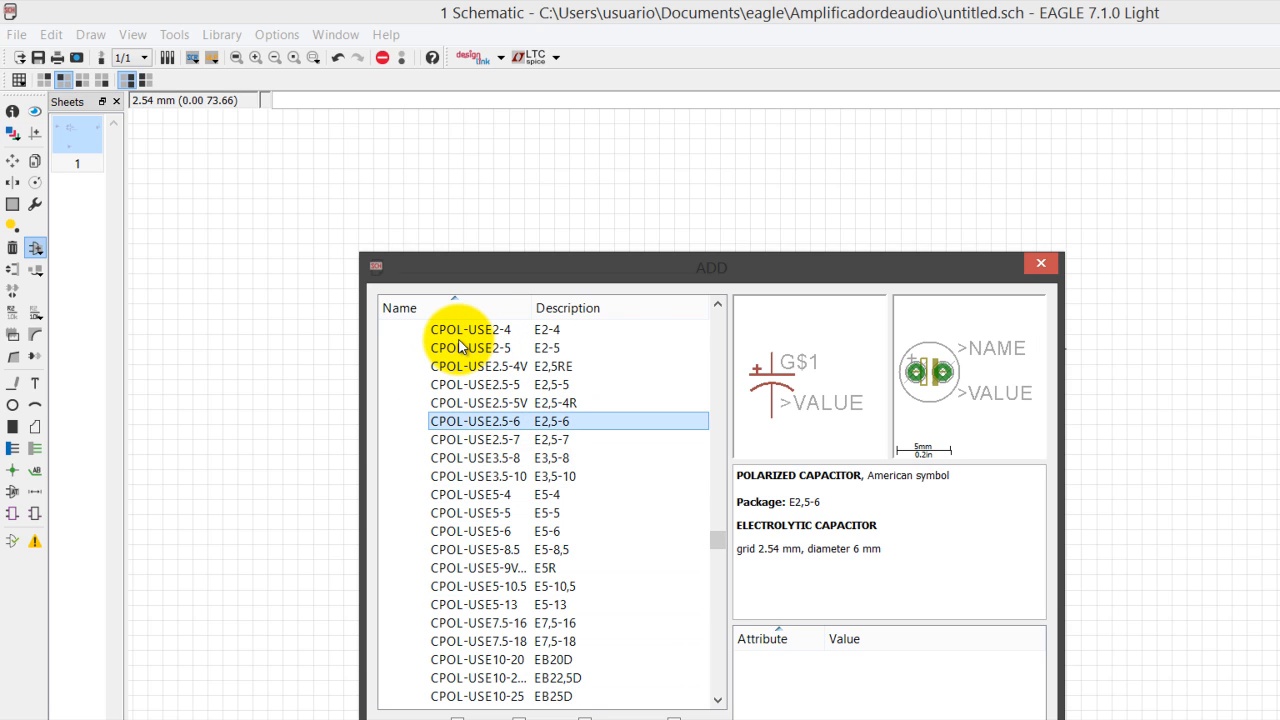
key(Up)
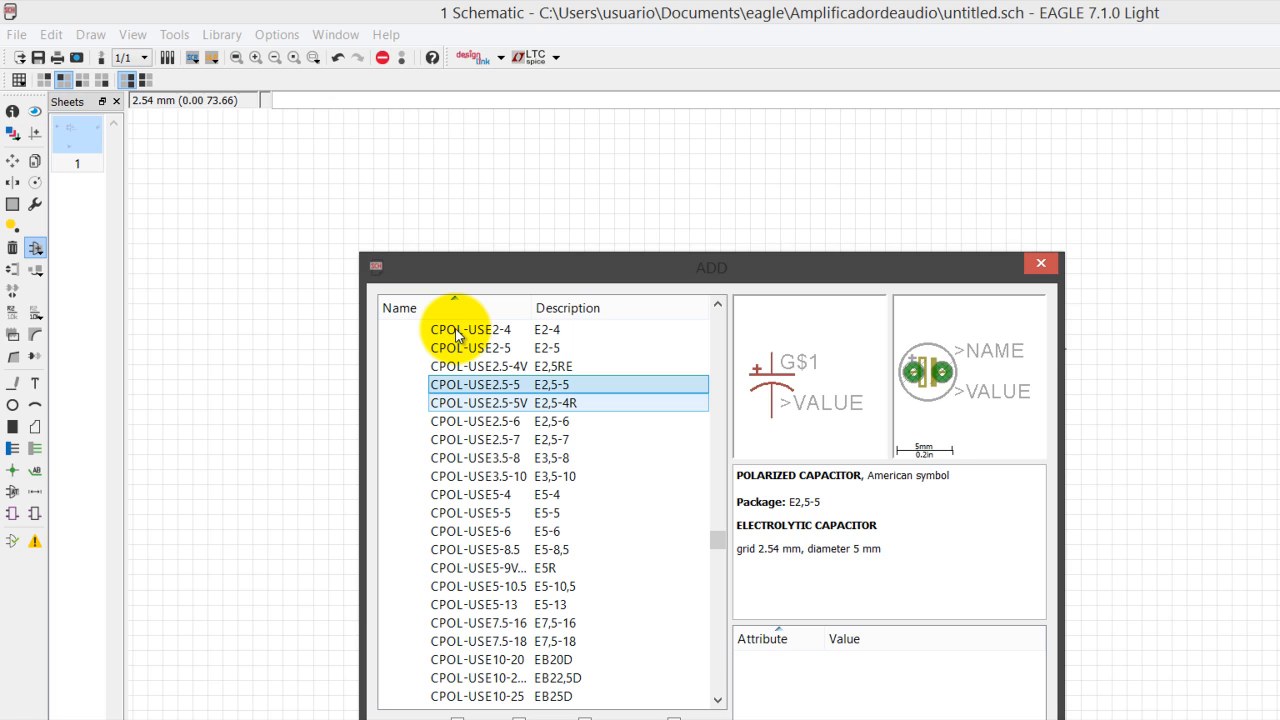
key(Down)
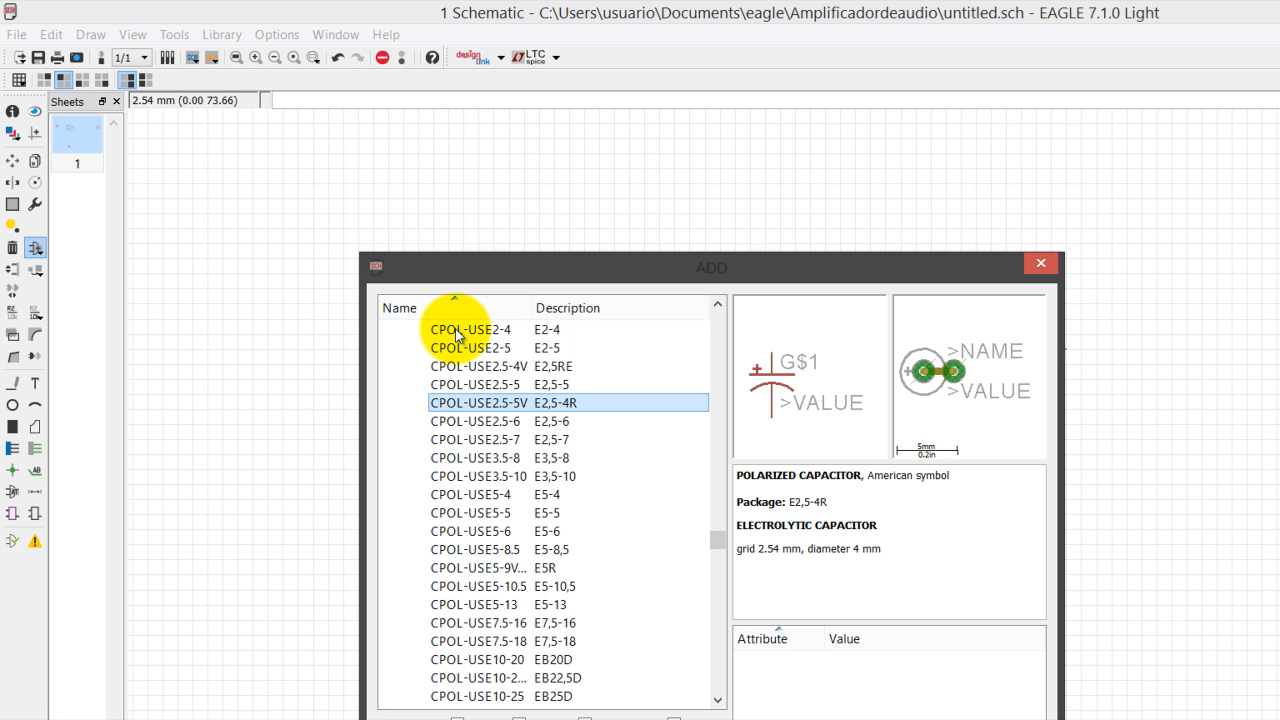
key(Down)
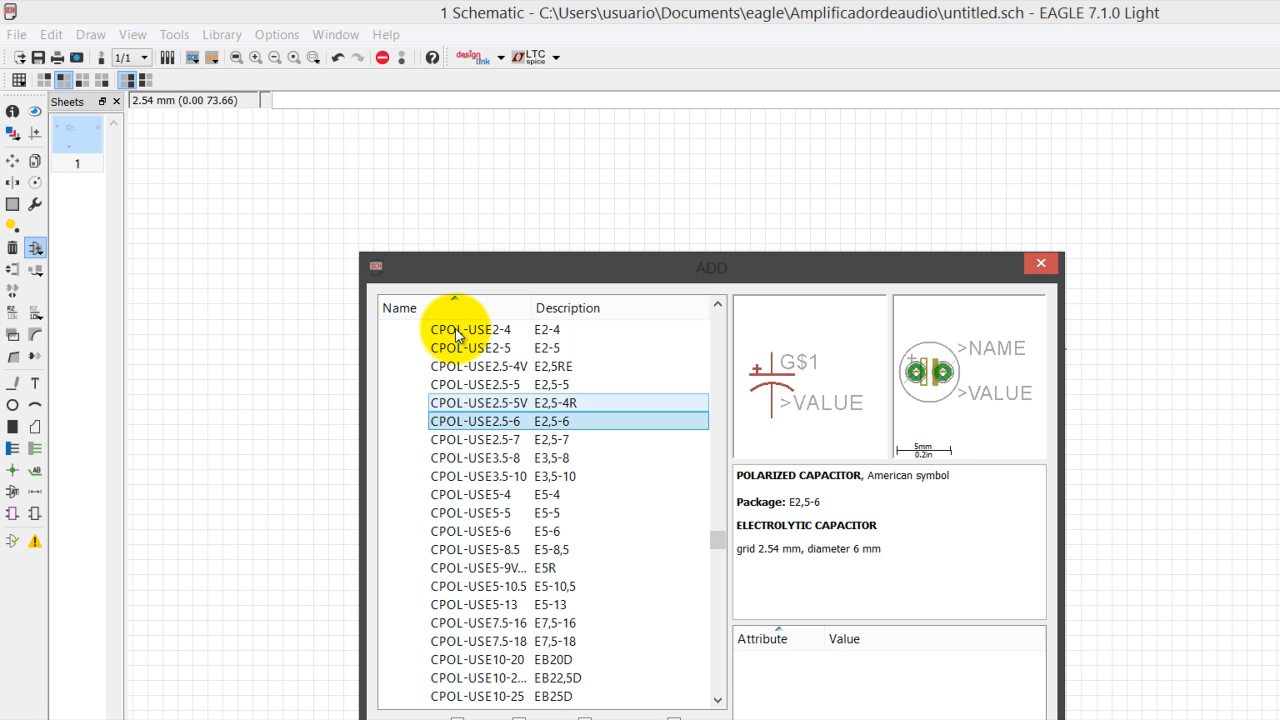
click(305, 698)
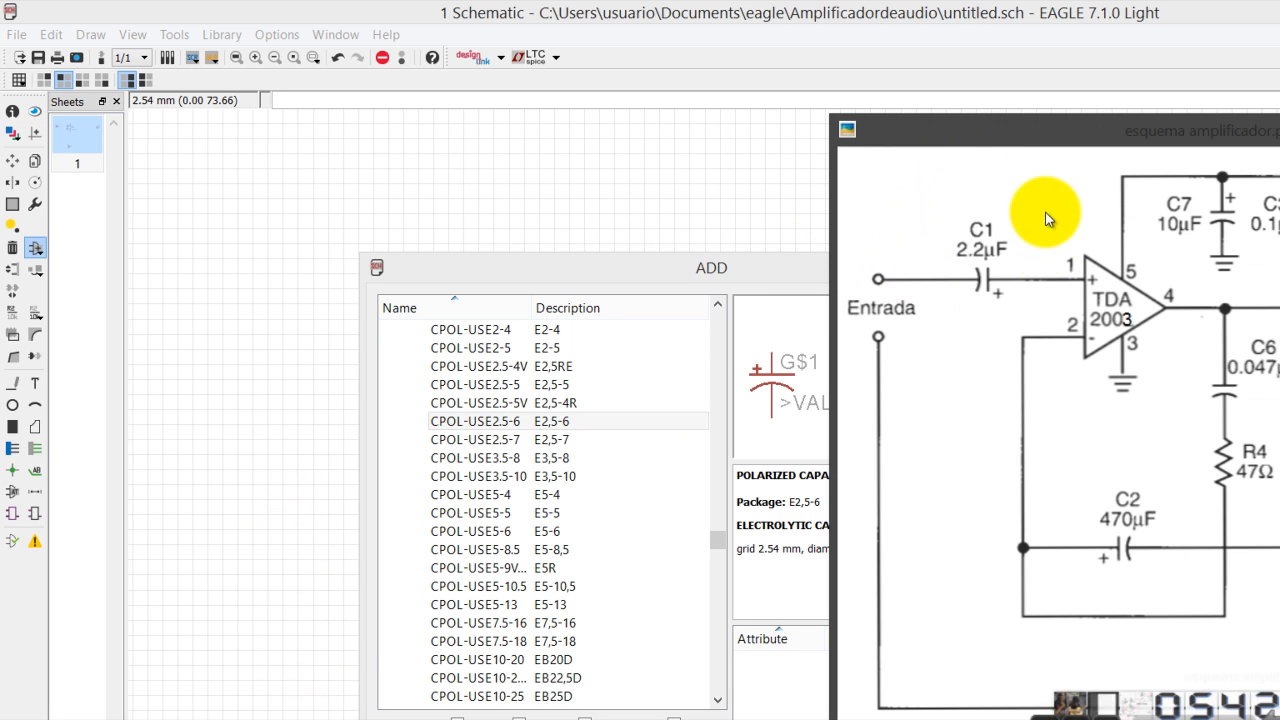
click(440, 338)
key(Up)
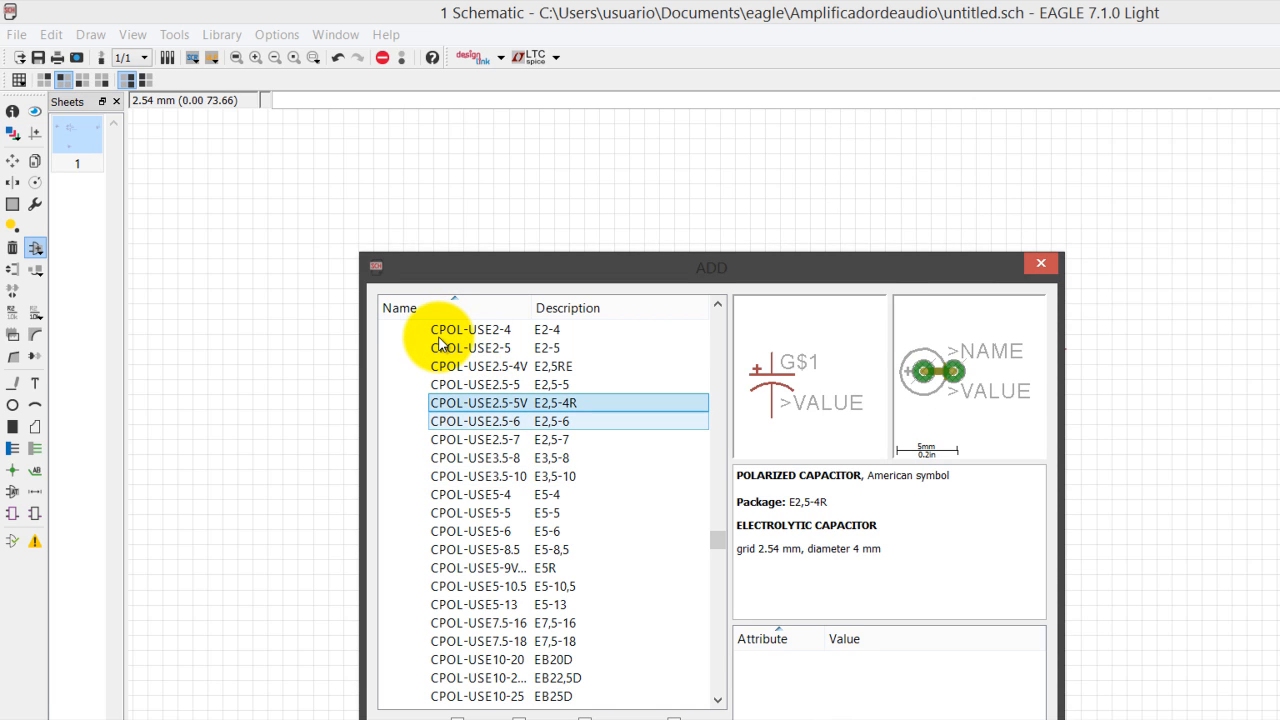
key(Down)
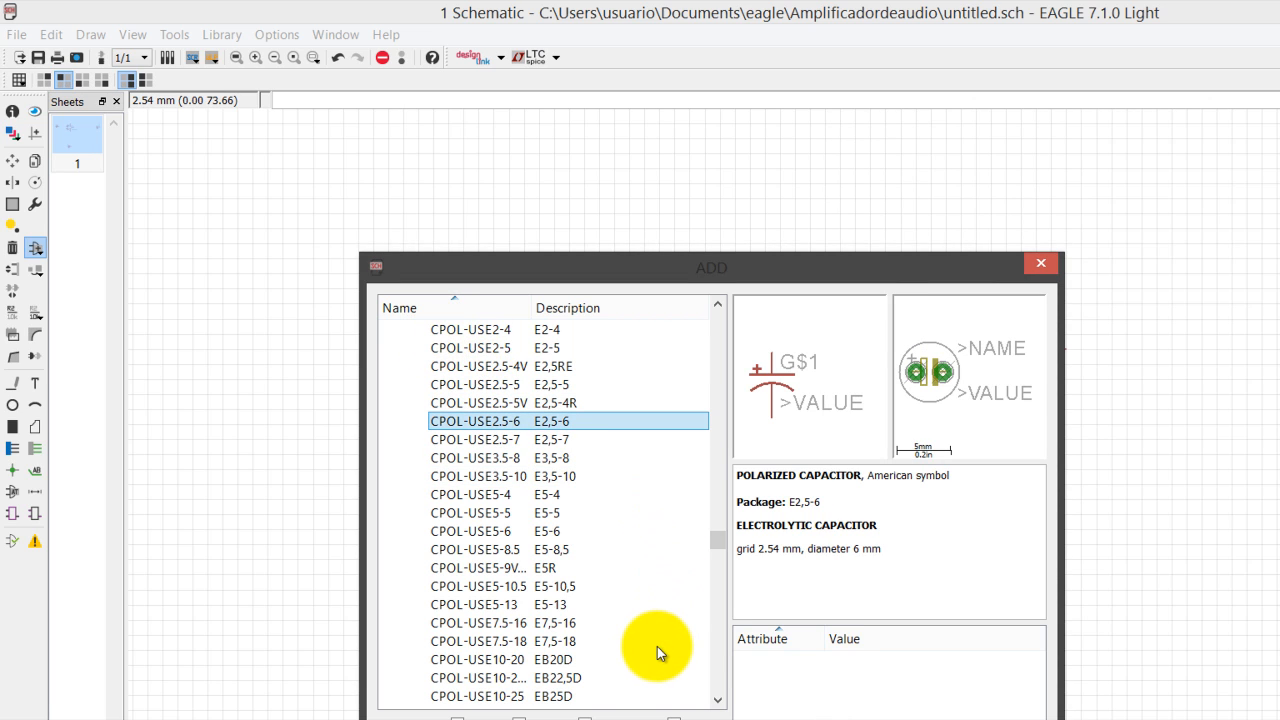
key(Return)
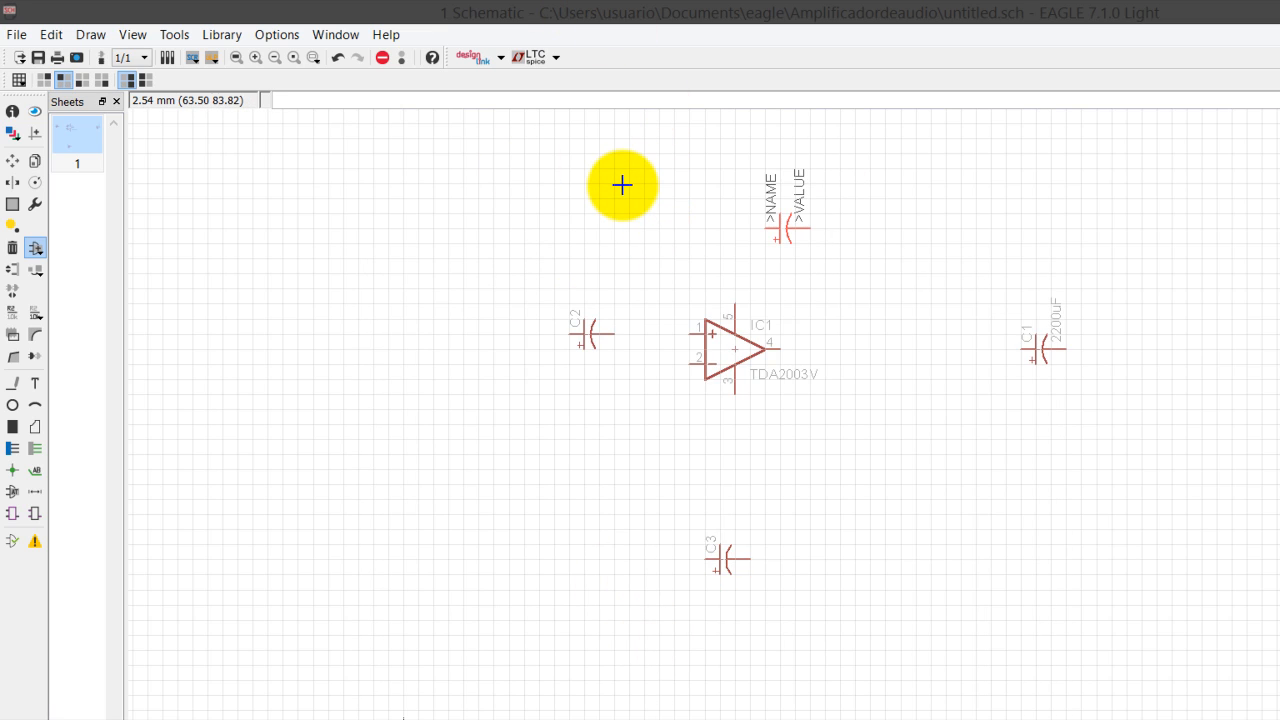
- Rotate the CPOL-USE2.5-6 capacitor upright with its positive side up and place it above the amplifier
right_click(622, 185)
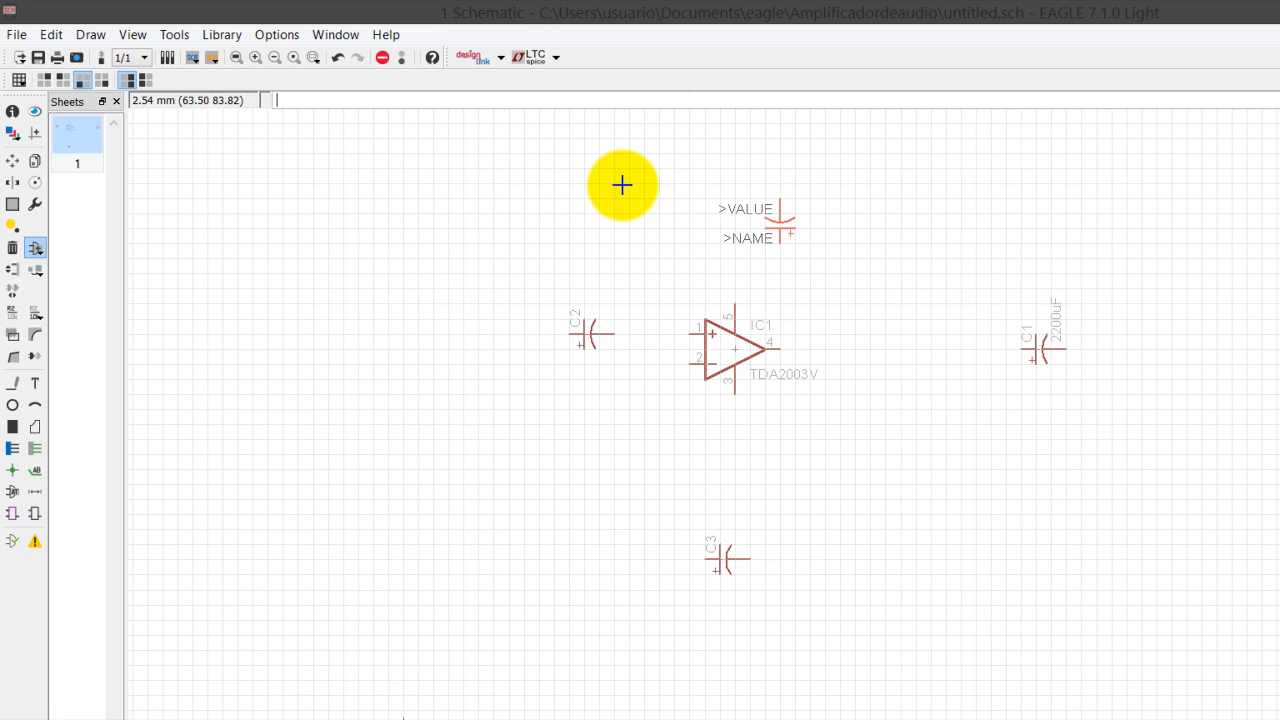
right_click(622, 185)
right_click(622, 185)
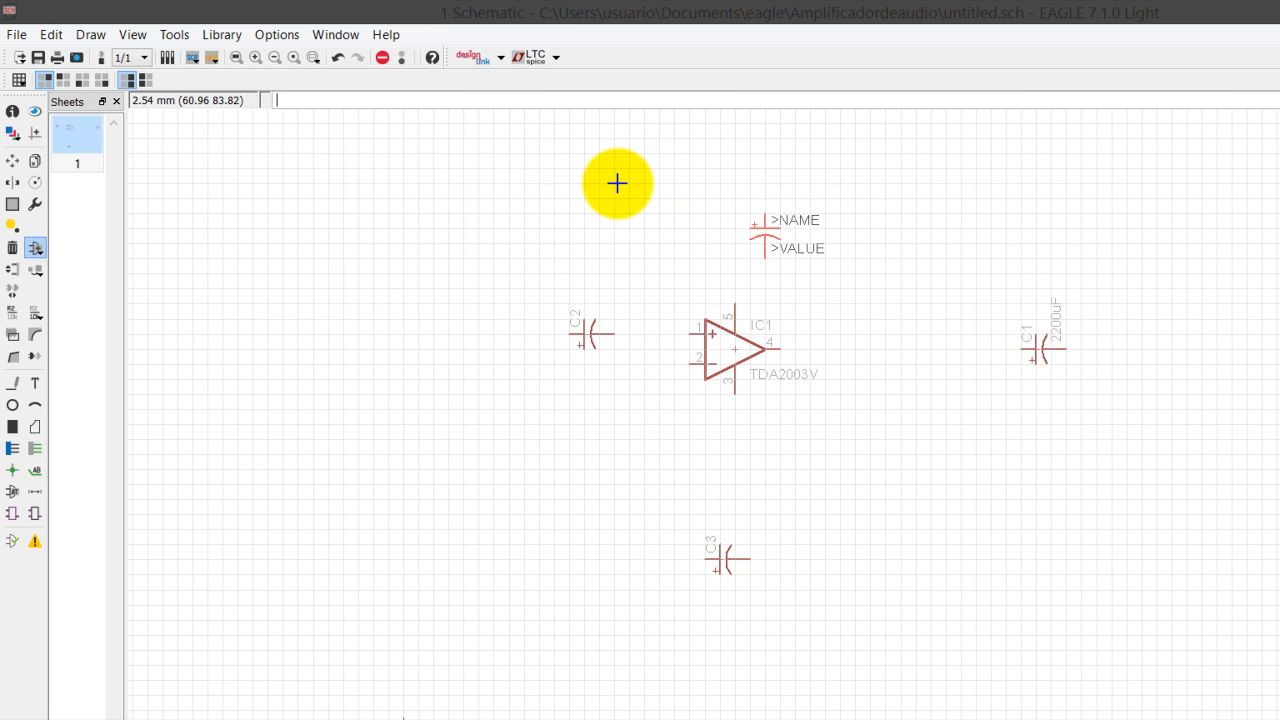
click(618, 183)
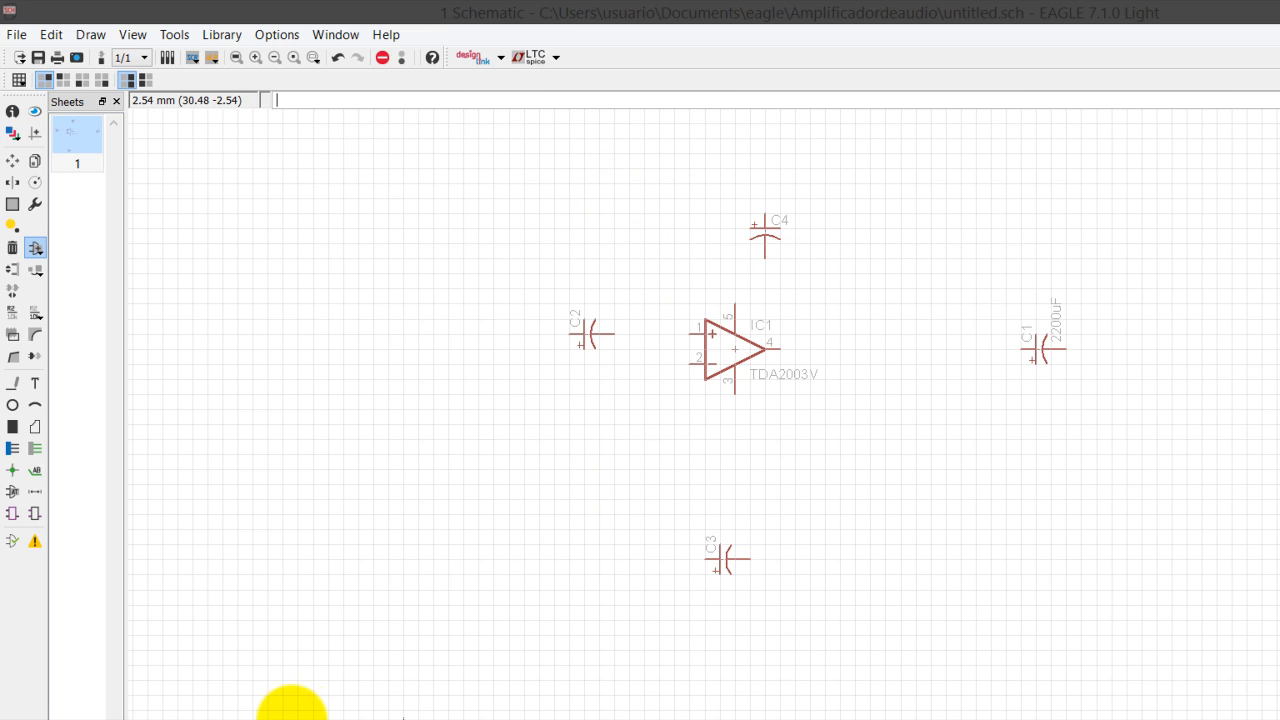
- Bring up the reference diagram, reposition it to show the remaining capacitors, and return to the component selection
click(297, 711)
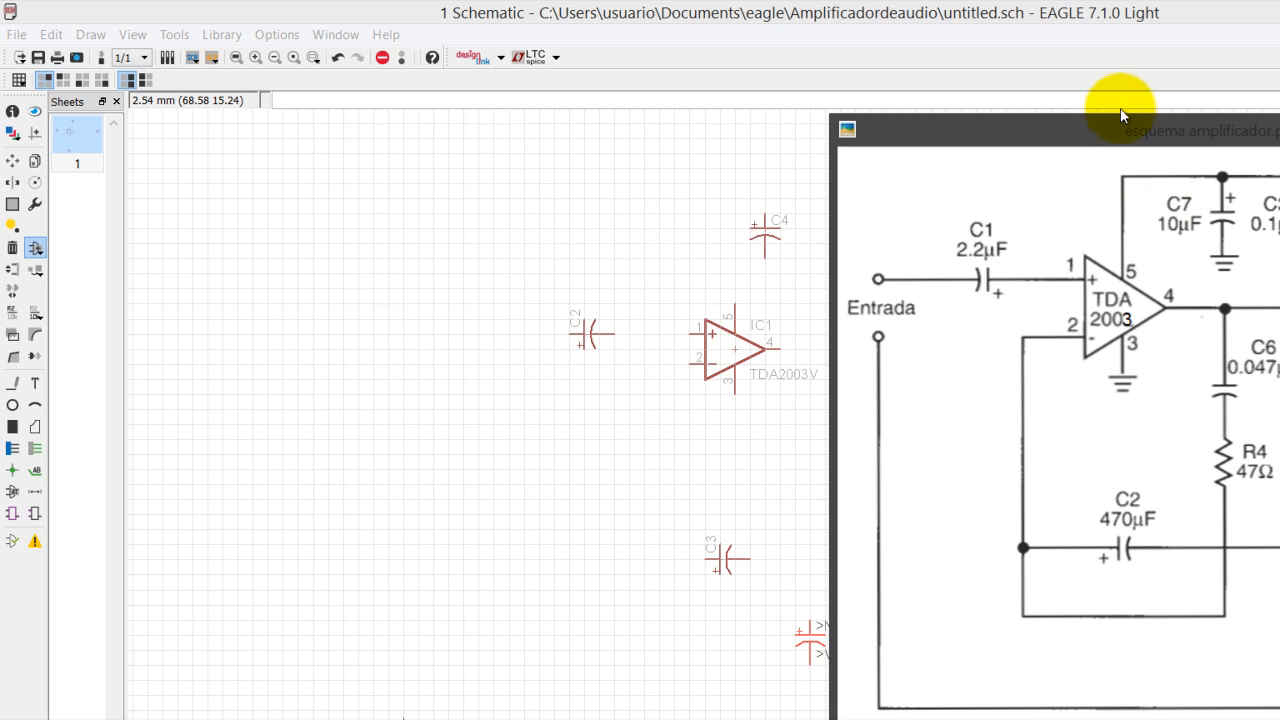
drag(1145, 106, 895, 120)
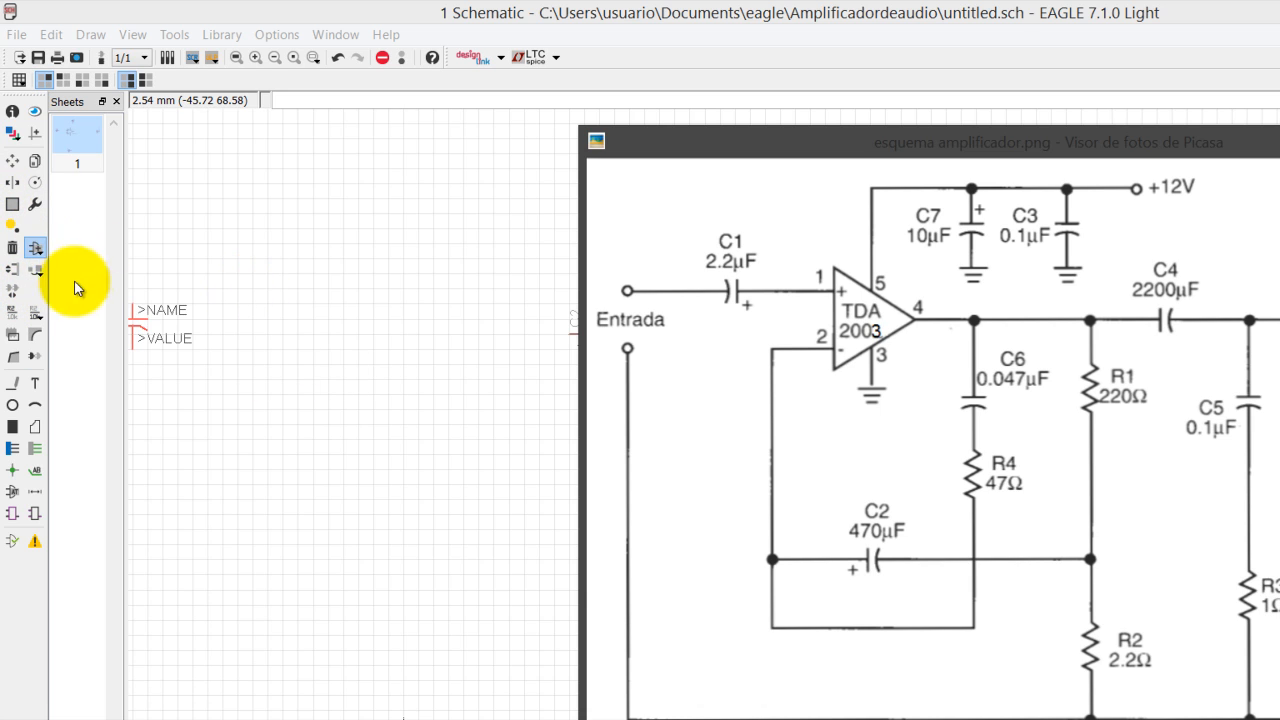
key(Escape)
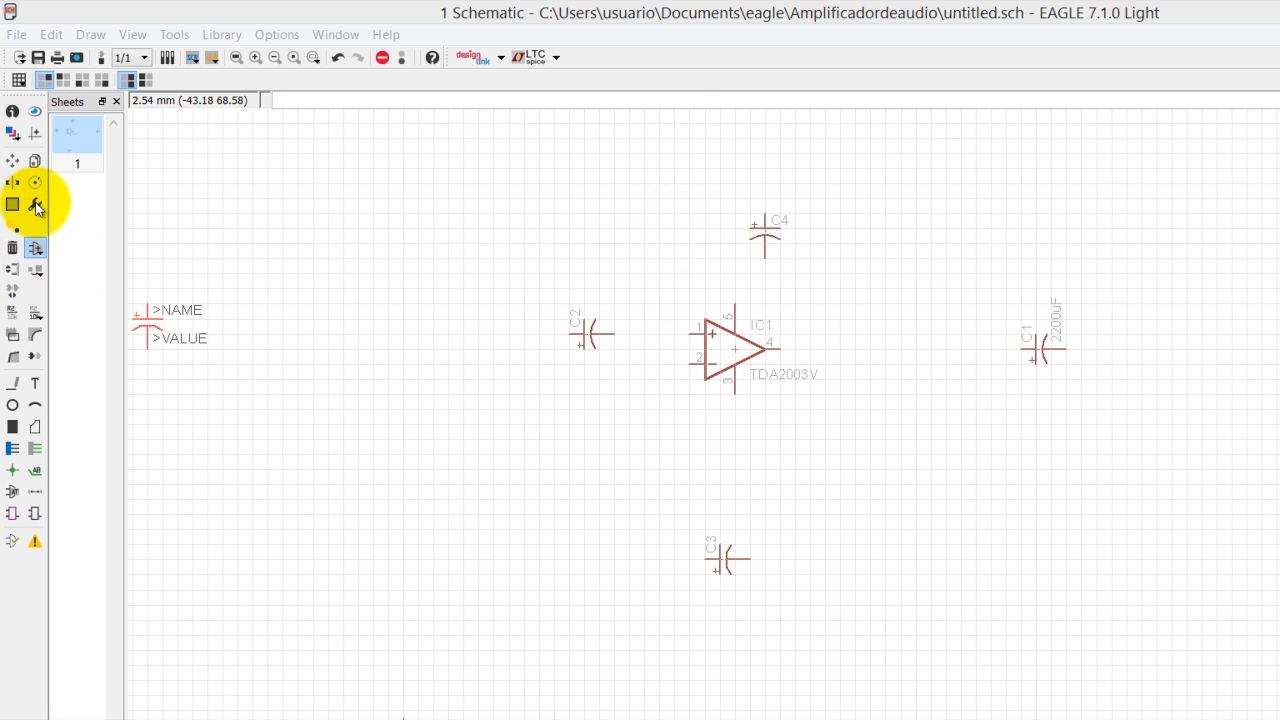
key(Escape)
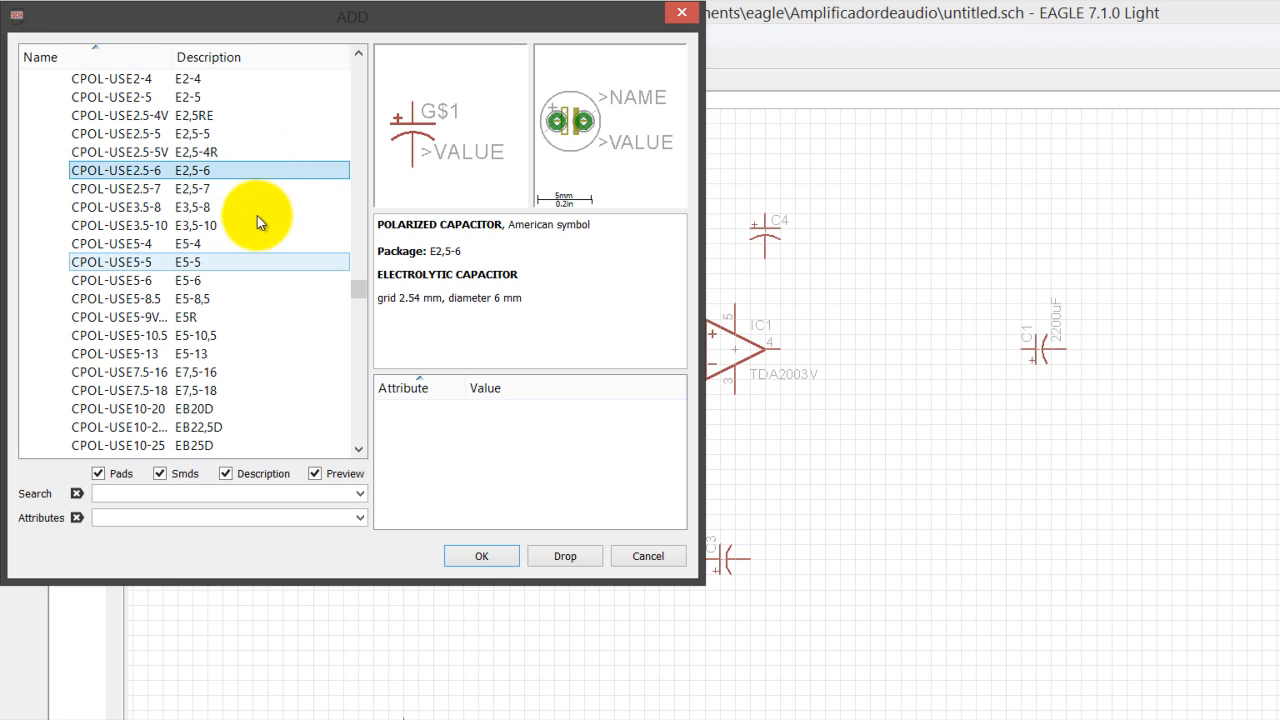
- Browse back through the rcl library and expand the non-polarized C-US capacitor device
key(Up)
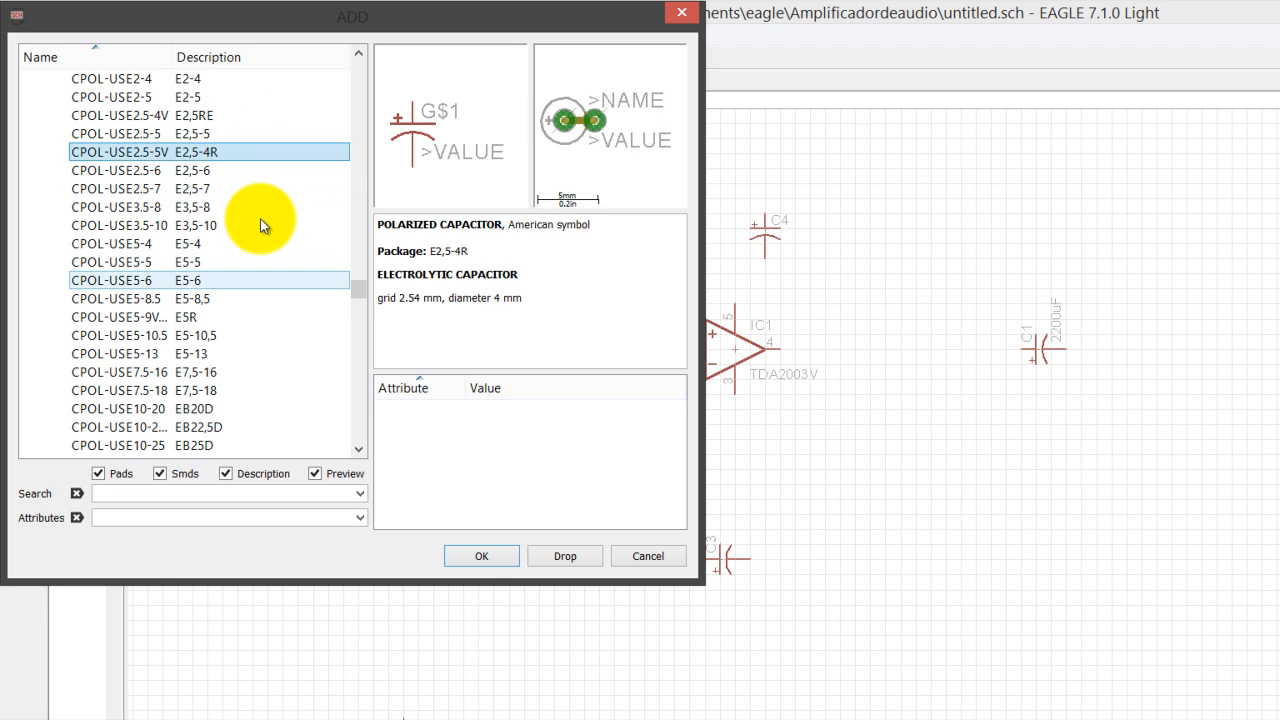
key(Up)
key(Up)
key(Up)
key(Up)
key(Up)
key(Up)
key(Up)
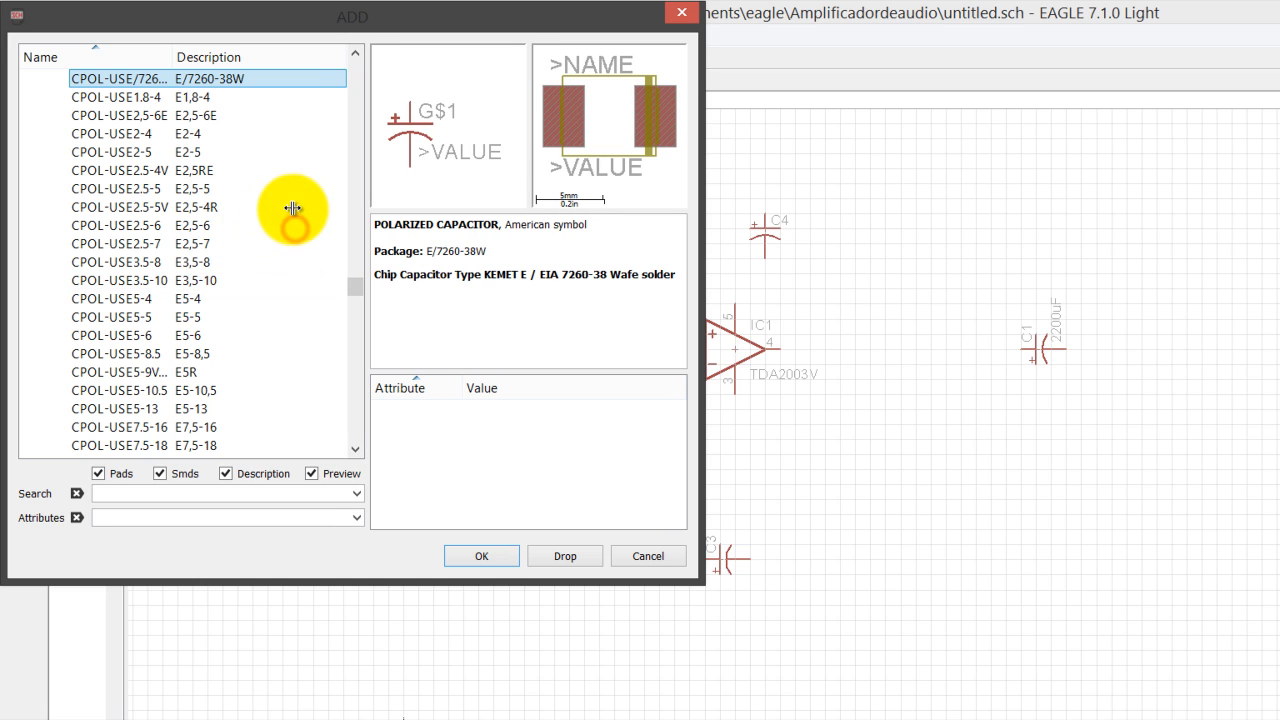
scroll(287, 220, up, 20)
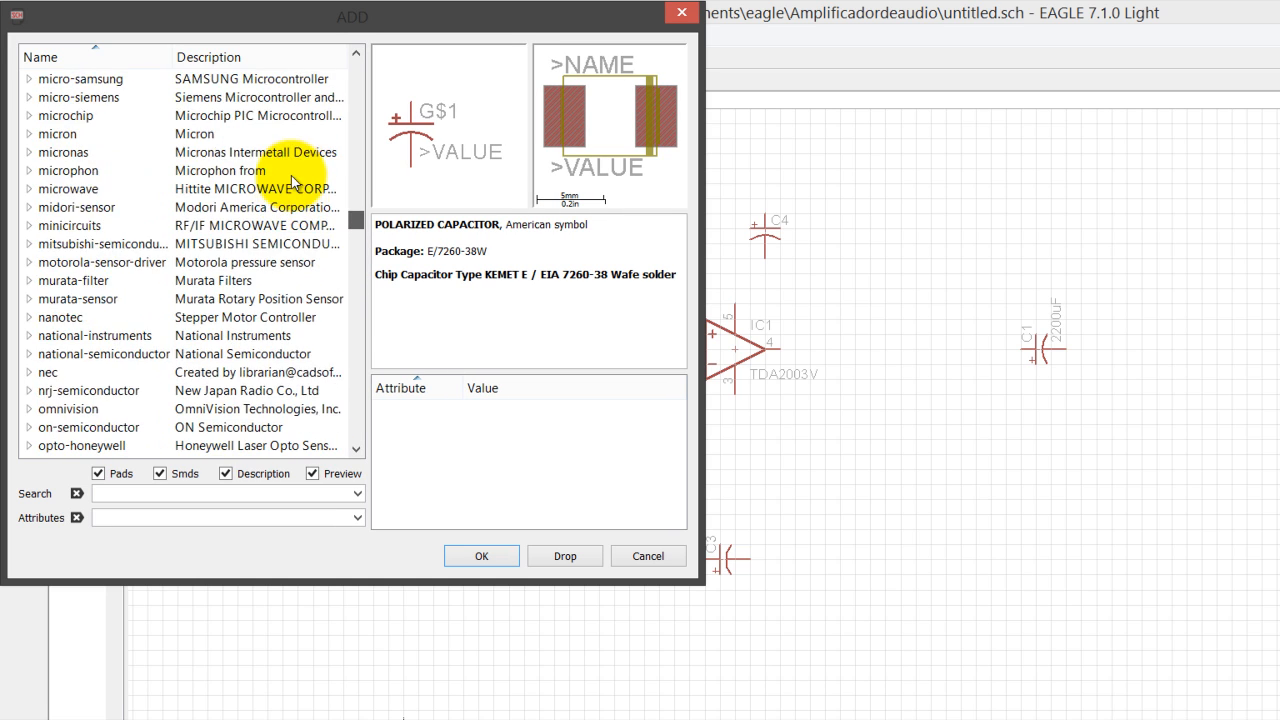
scroll(292, 205, down, 7)
scroll(293, 200, down, 4)
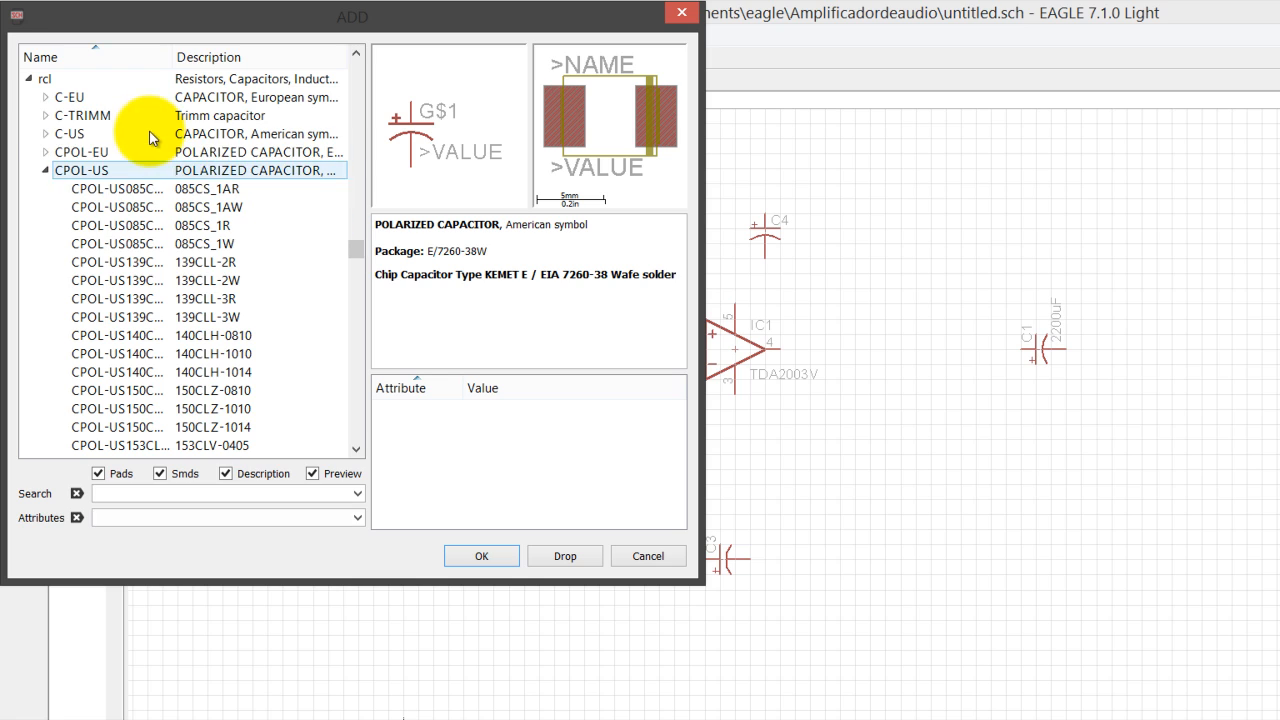
click(63, 117)
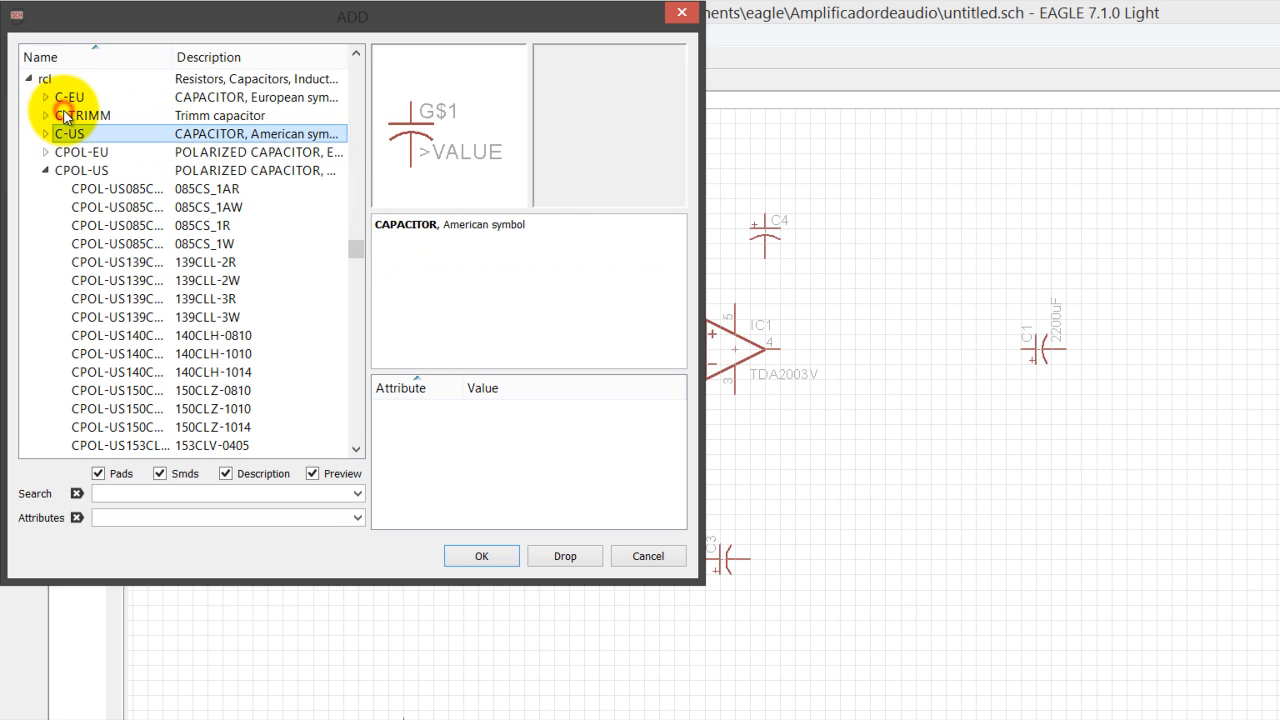
click(38, 109)
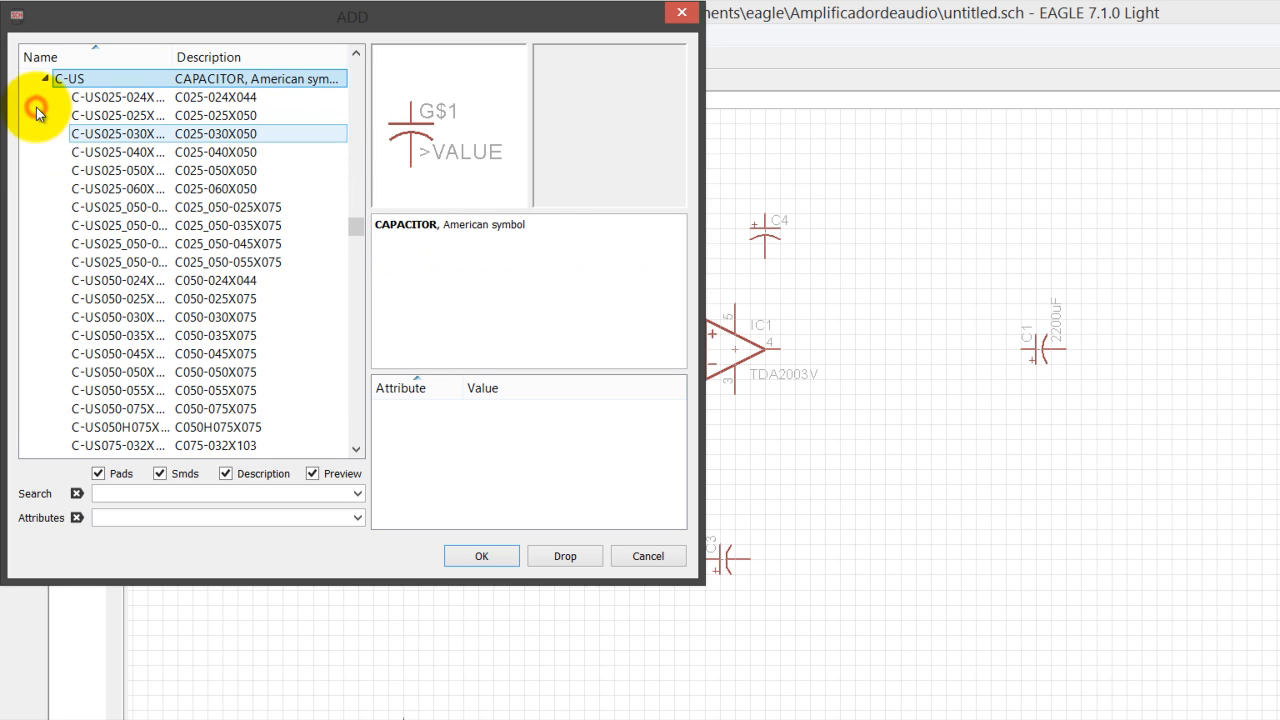
- Select the C-US variant with package C025-025X050 and place it upright beside capacitor C4
click(190, 122)
click(175, 82)
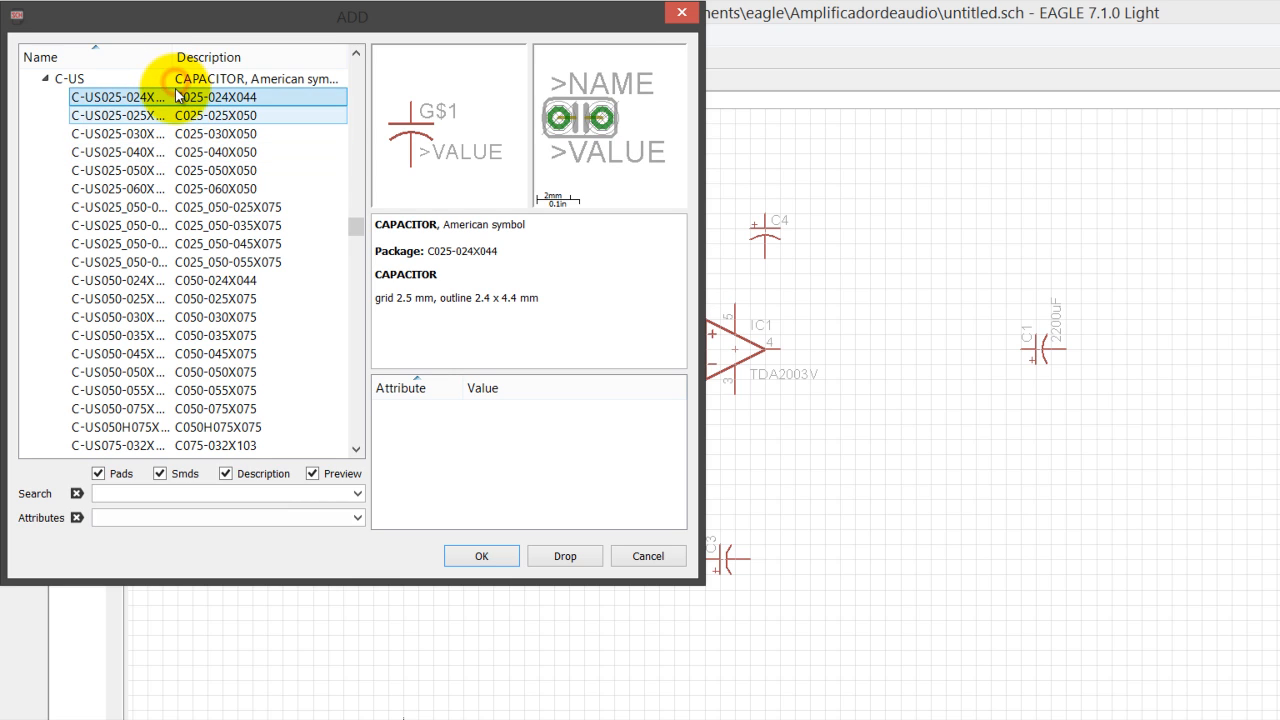
click(175, 90)
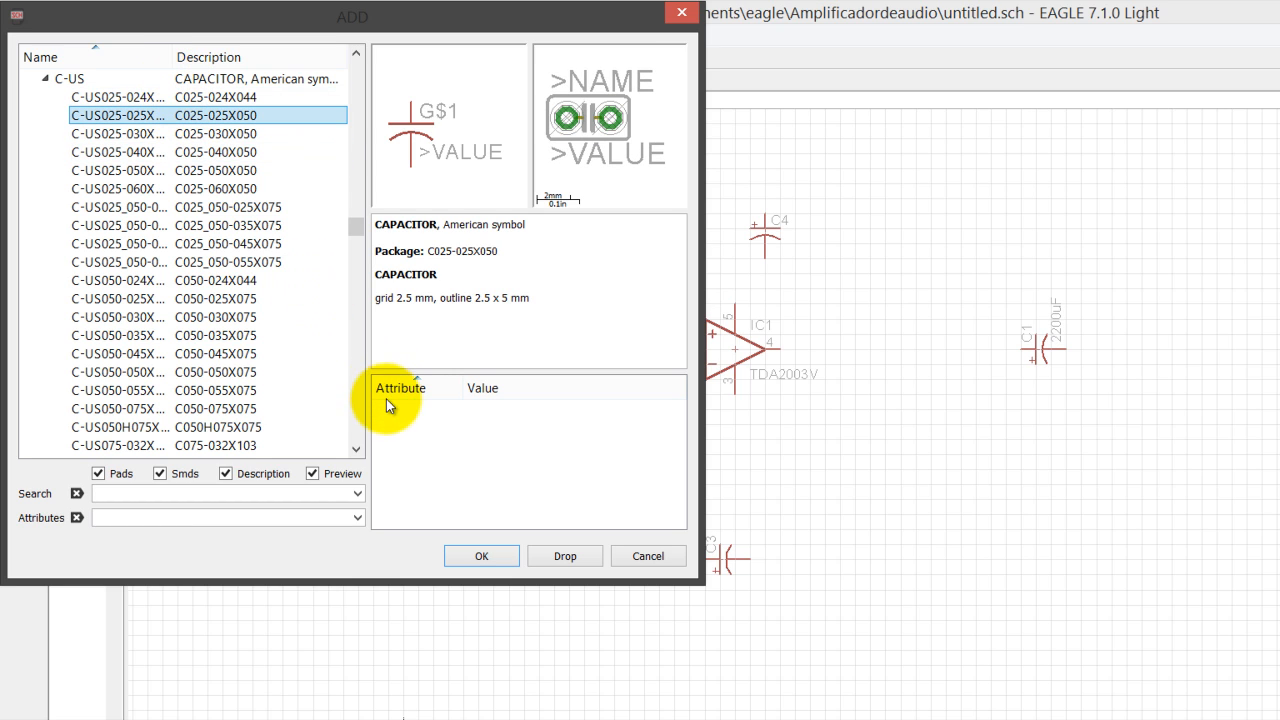
key(Return)
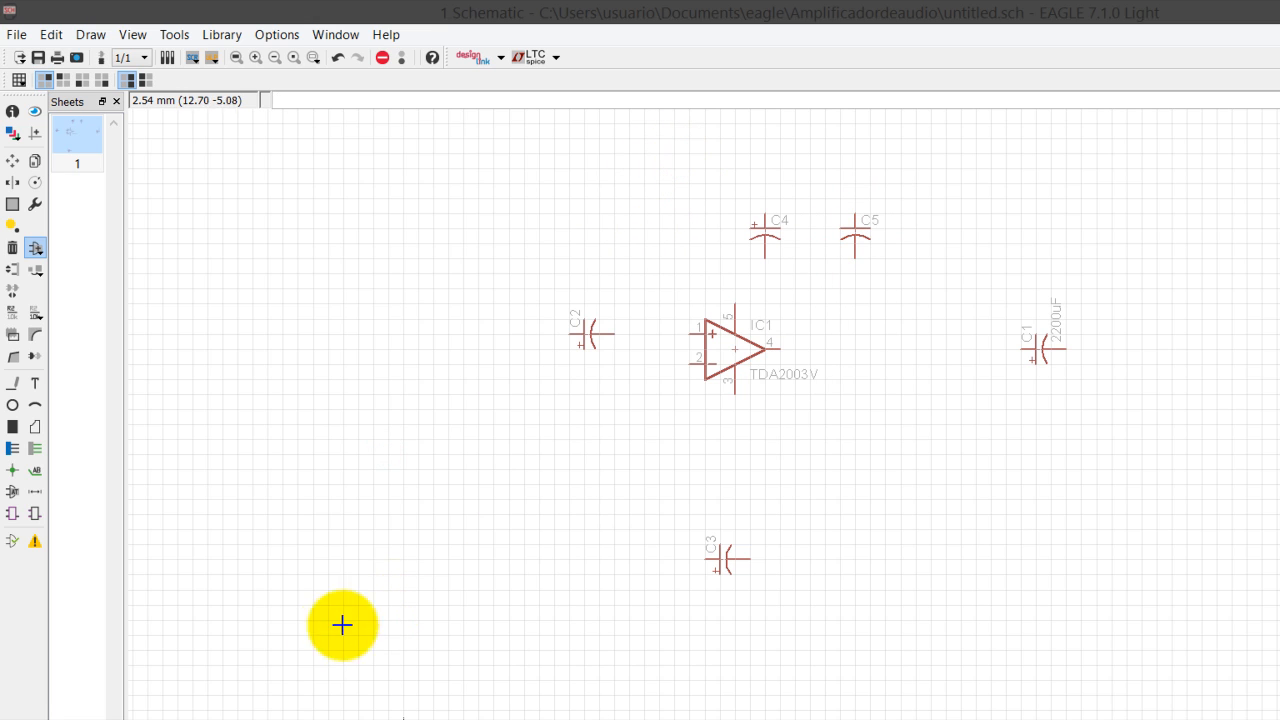
- Switch to File Explorer and open the Imágenes folder containing the amplifier reference diagram
click(210, 708)
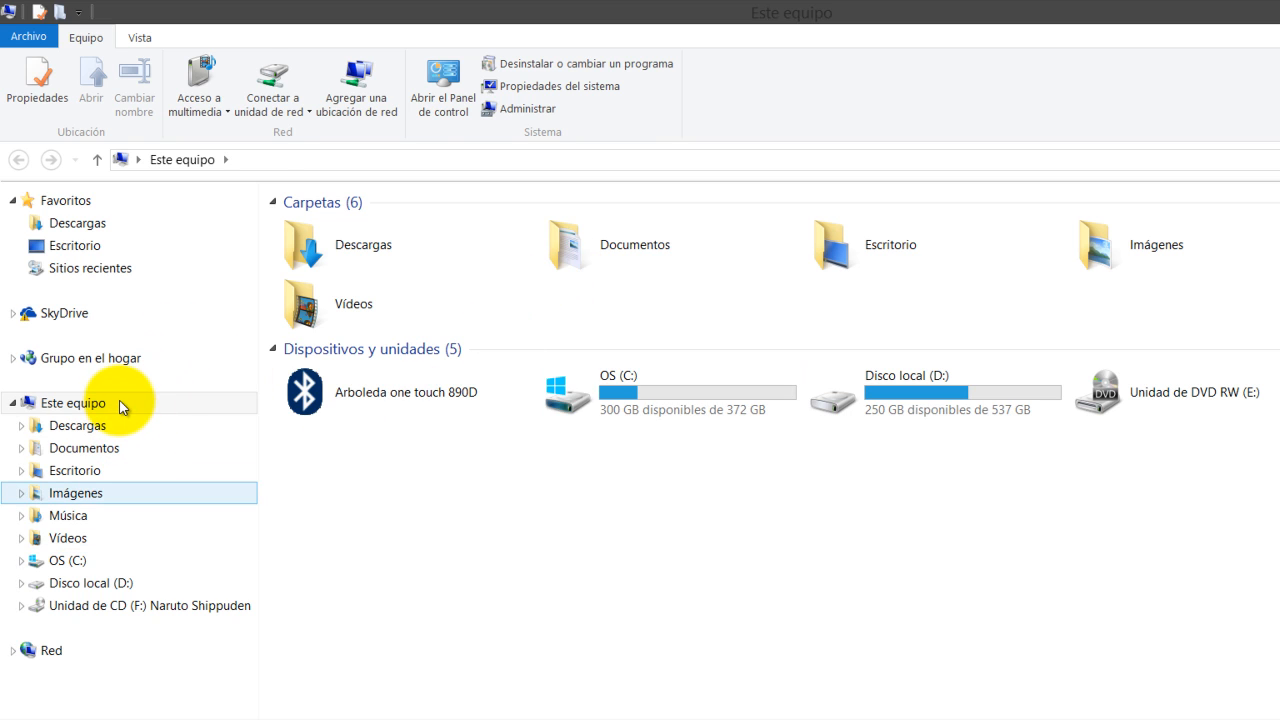
click(140, 493)
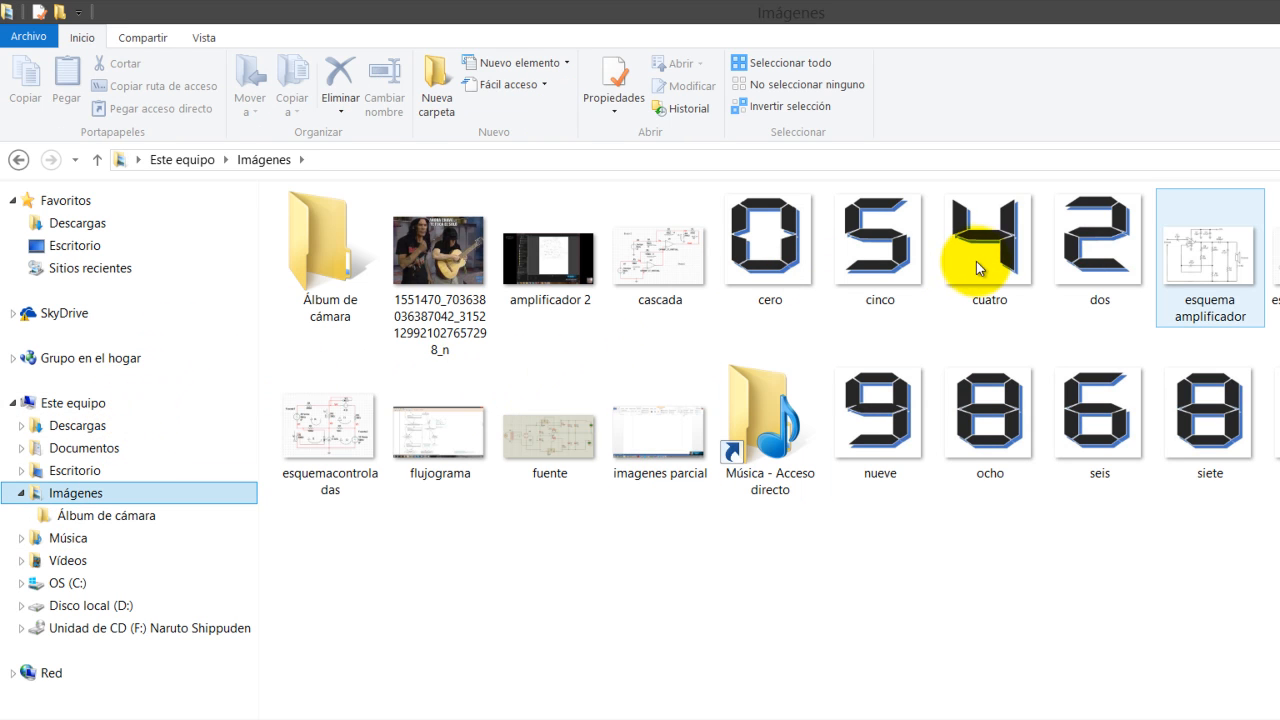
right_click(1219, 315)
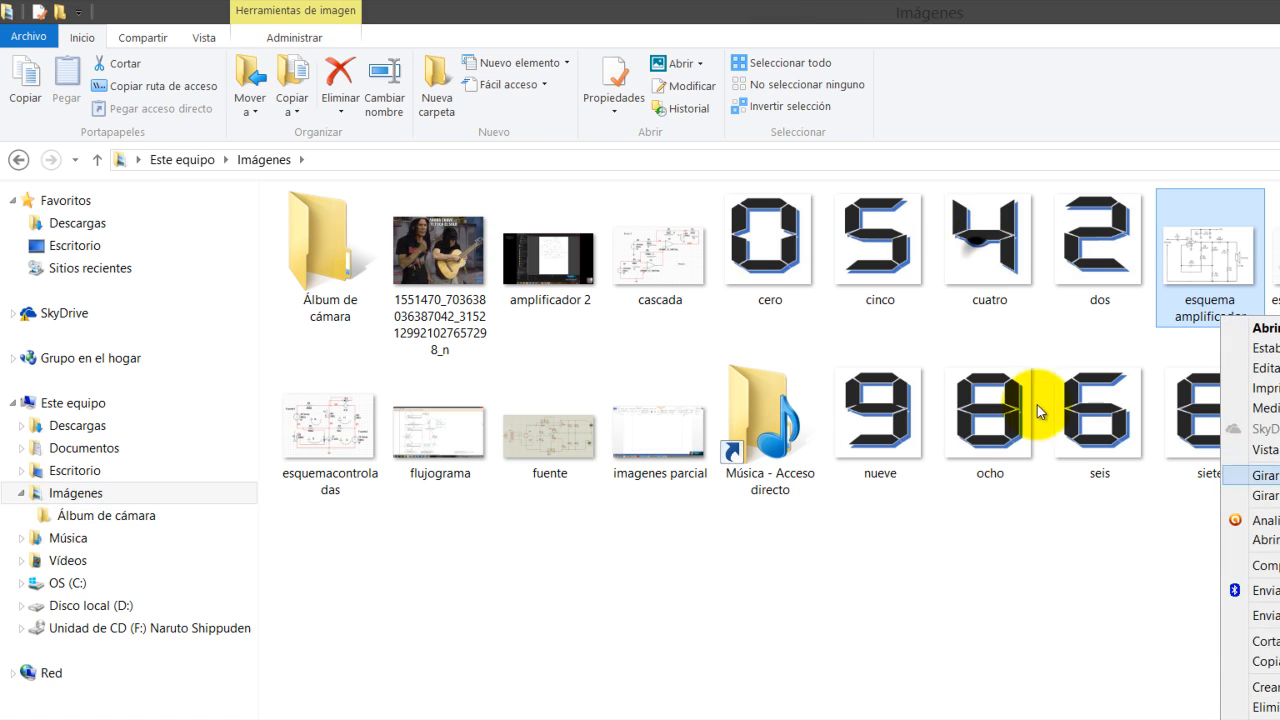
mouse_move(1250, 540)
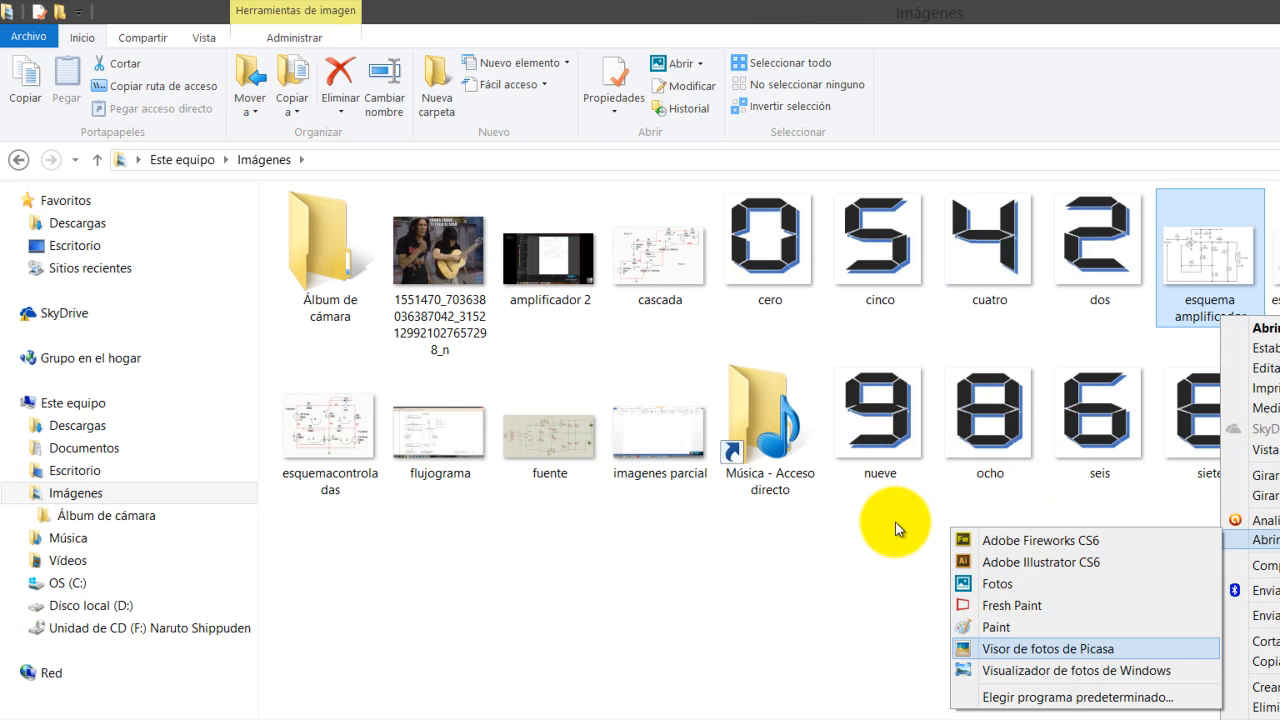
click(1045, 648)
key(Escape)
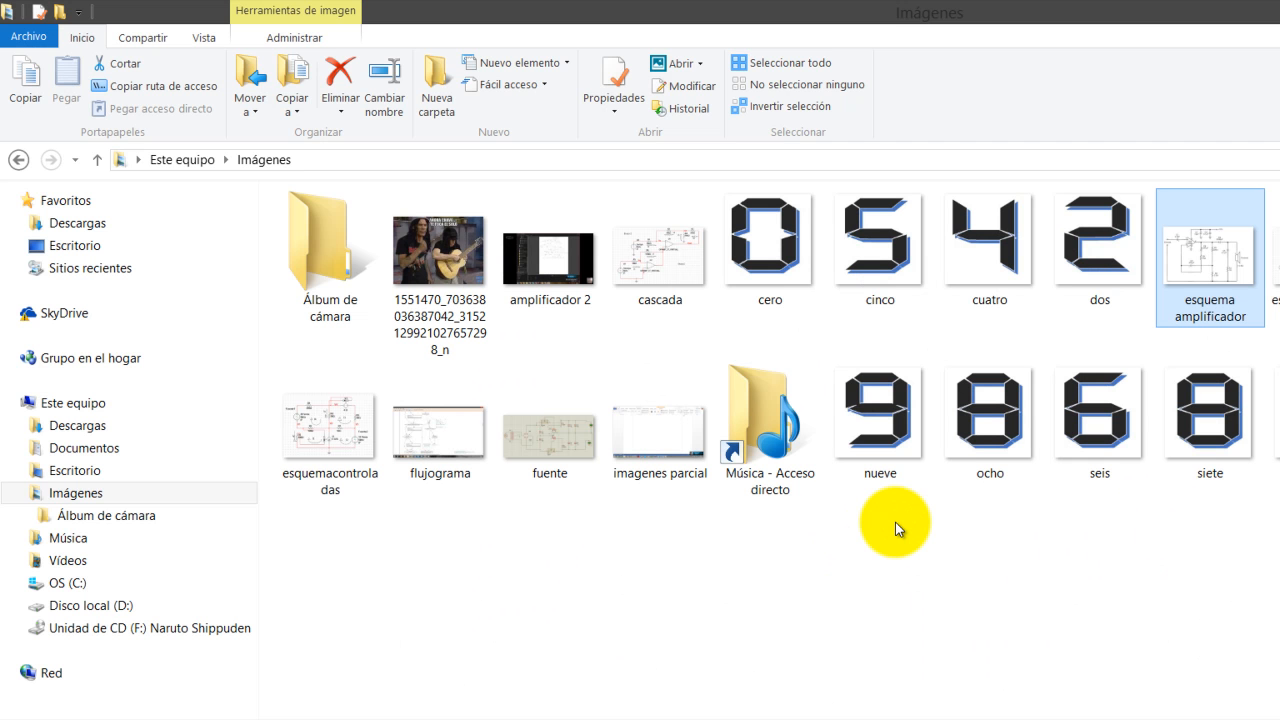
- Open the image "esquema amplificador" with Visor de fotos de Picasa
key(shift+F10)
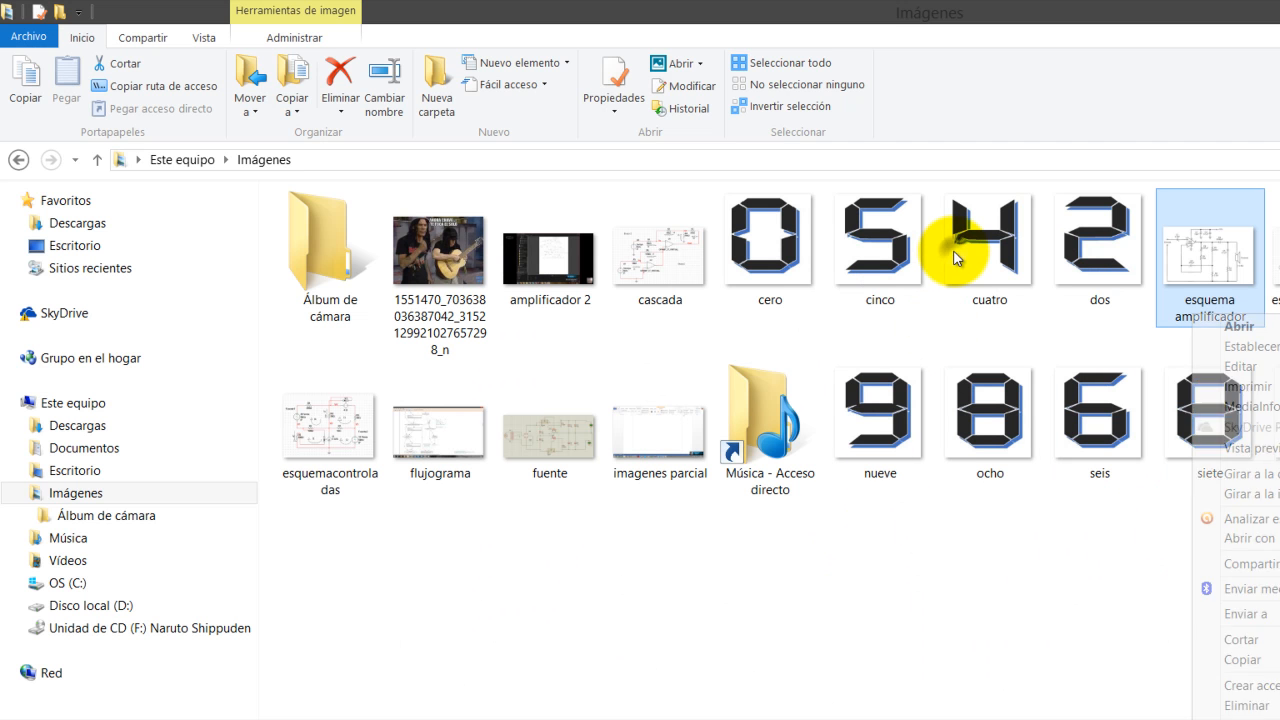
key(Down)
key(Right)
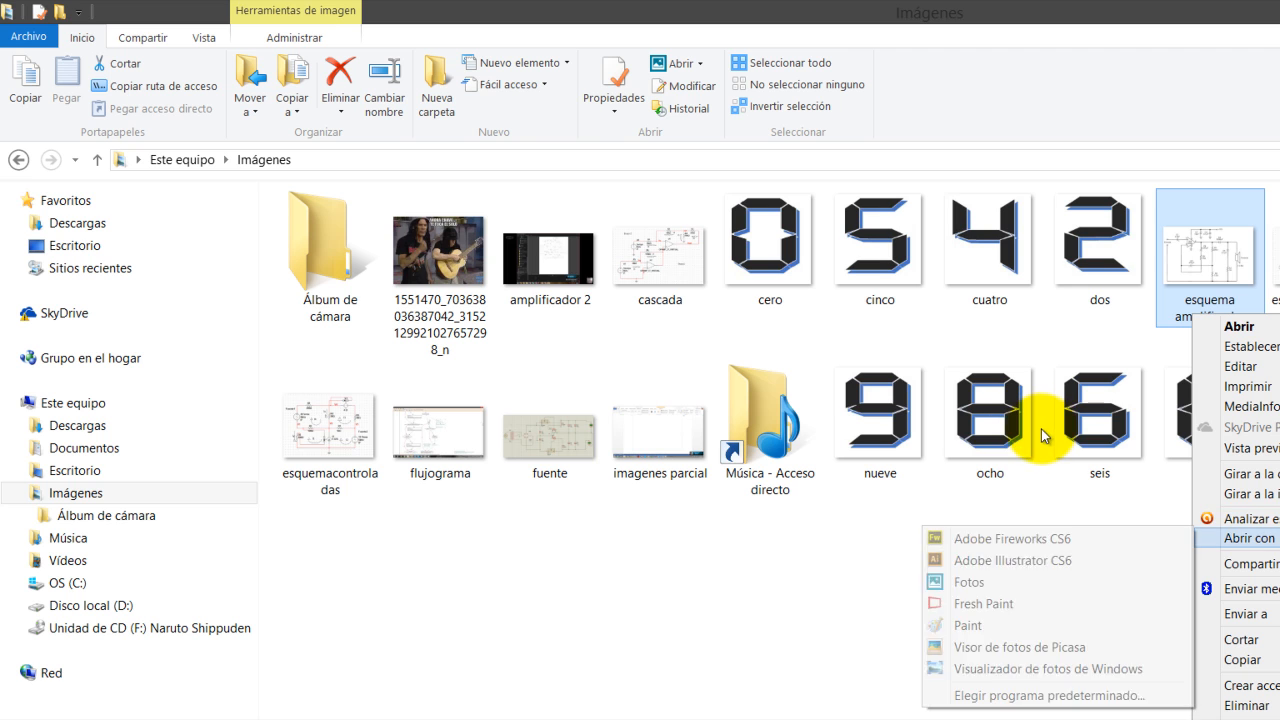
key(Down)
key(Down)
key(Down)
key(Down)
key(Down)
key(Return)
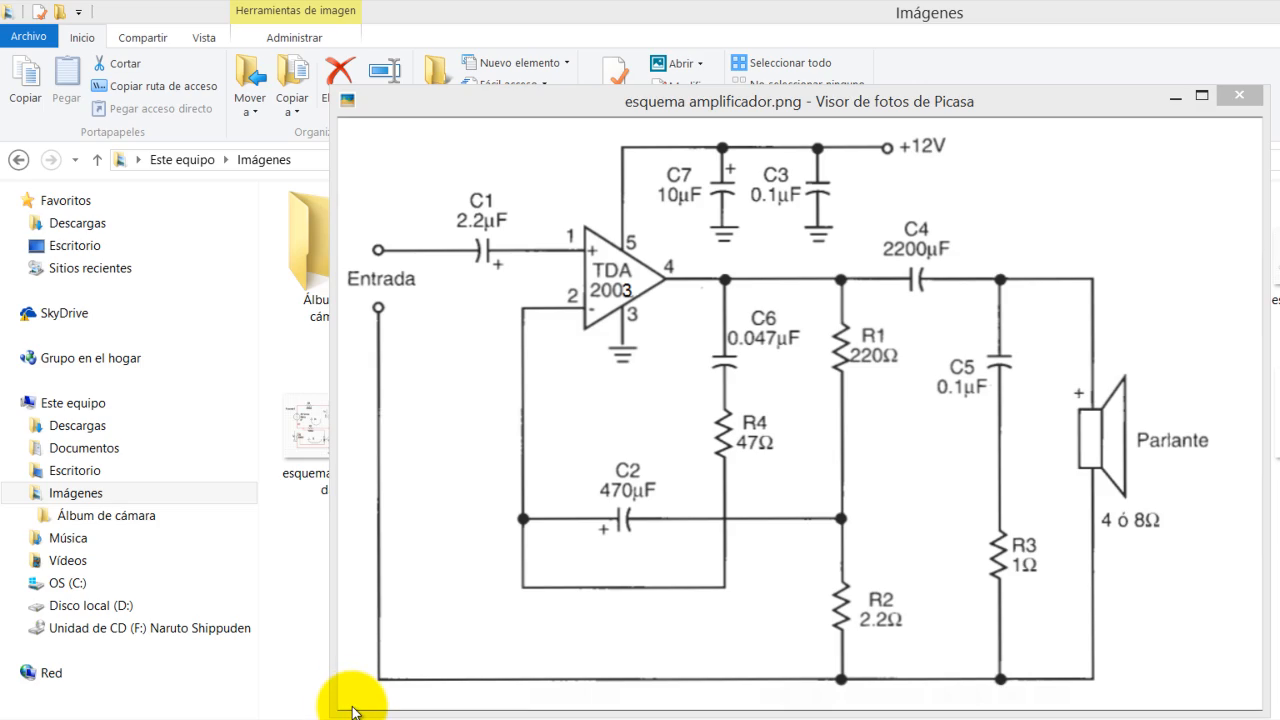
- Return to the EAGLE schematic, choose the C-US variant with package C025-024X044, and place it upright below the amplifier's output
mouse_move(354, 711)
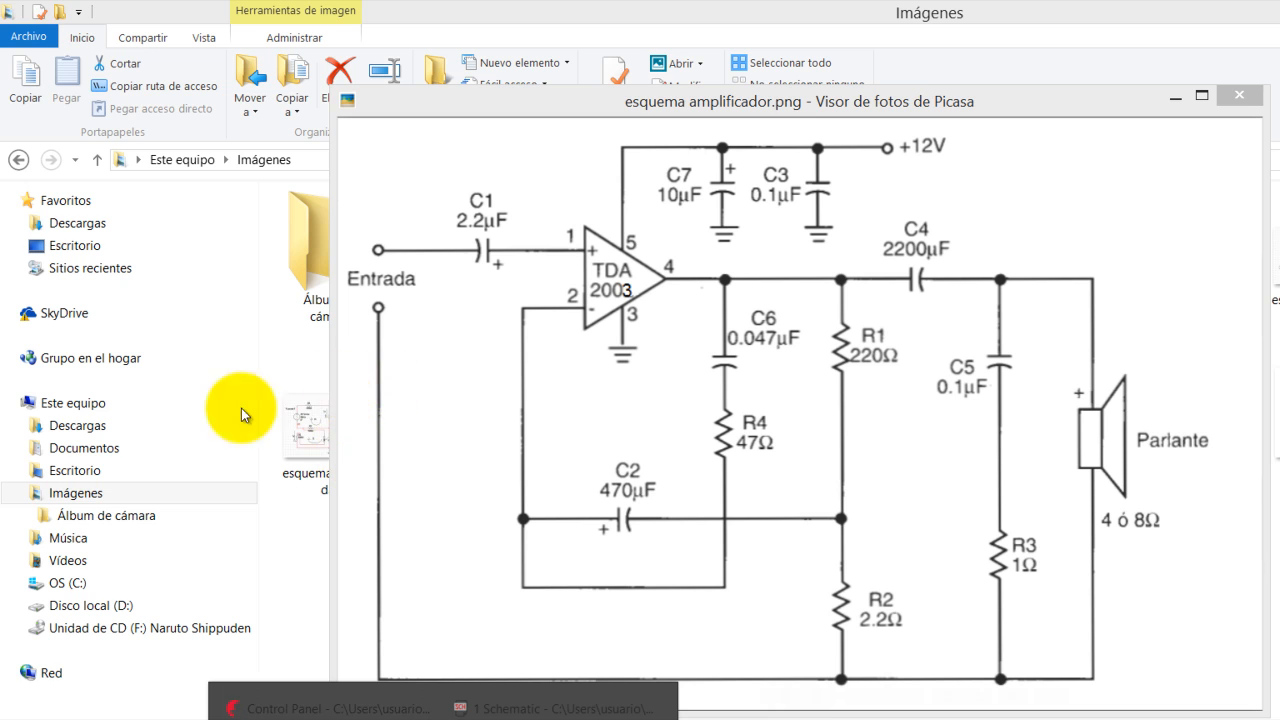
click(431, 629)
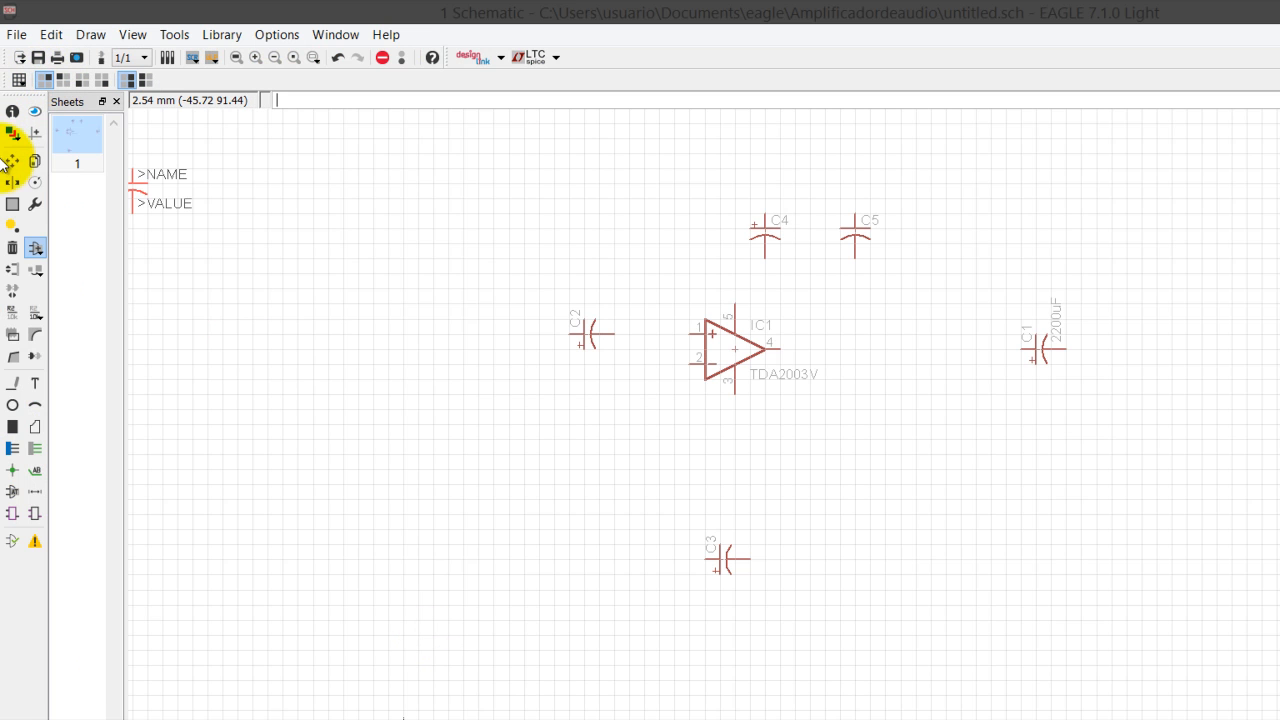
click(33, 203)
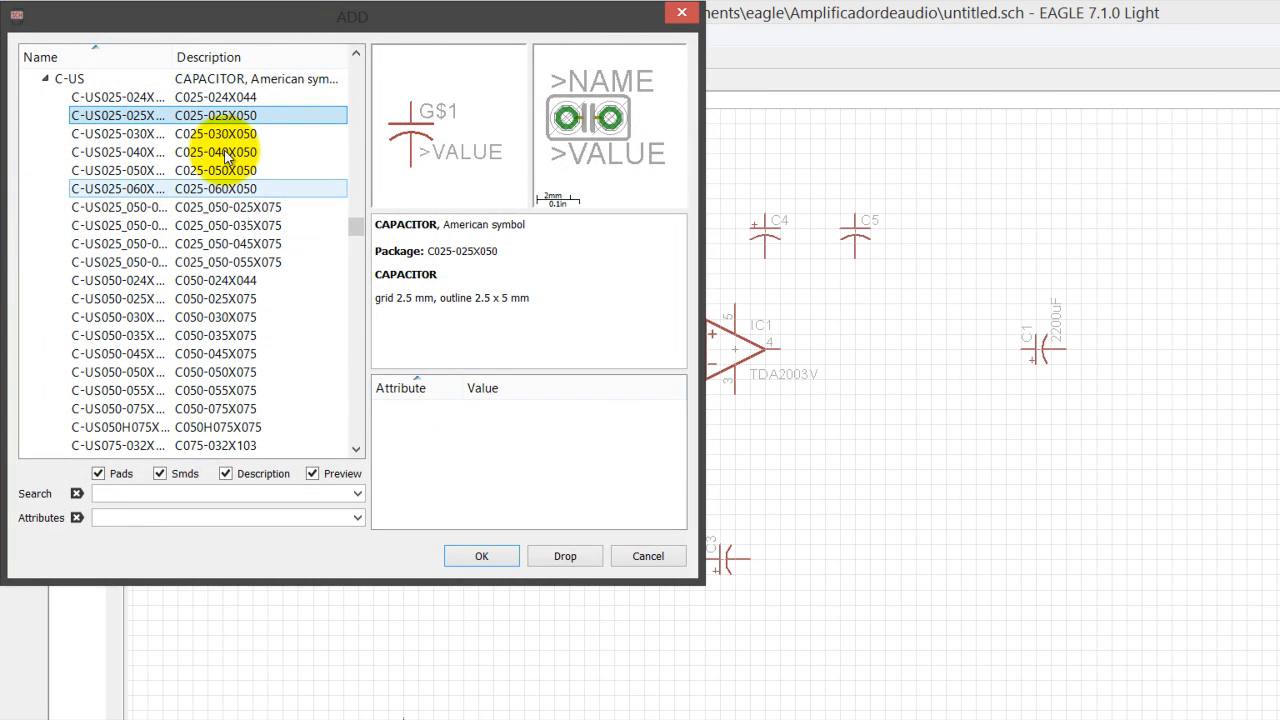
click(155, 96)
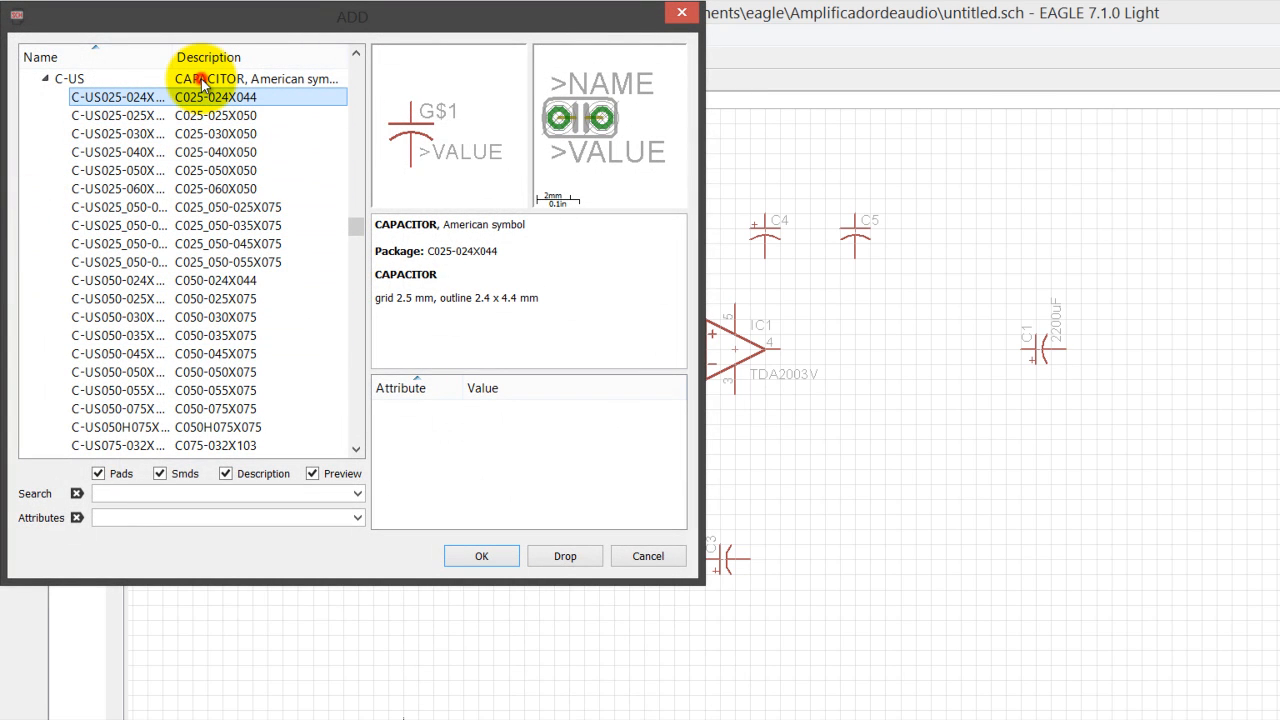
key(Return)
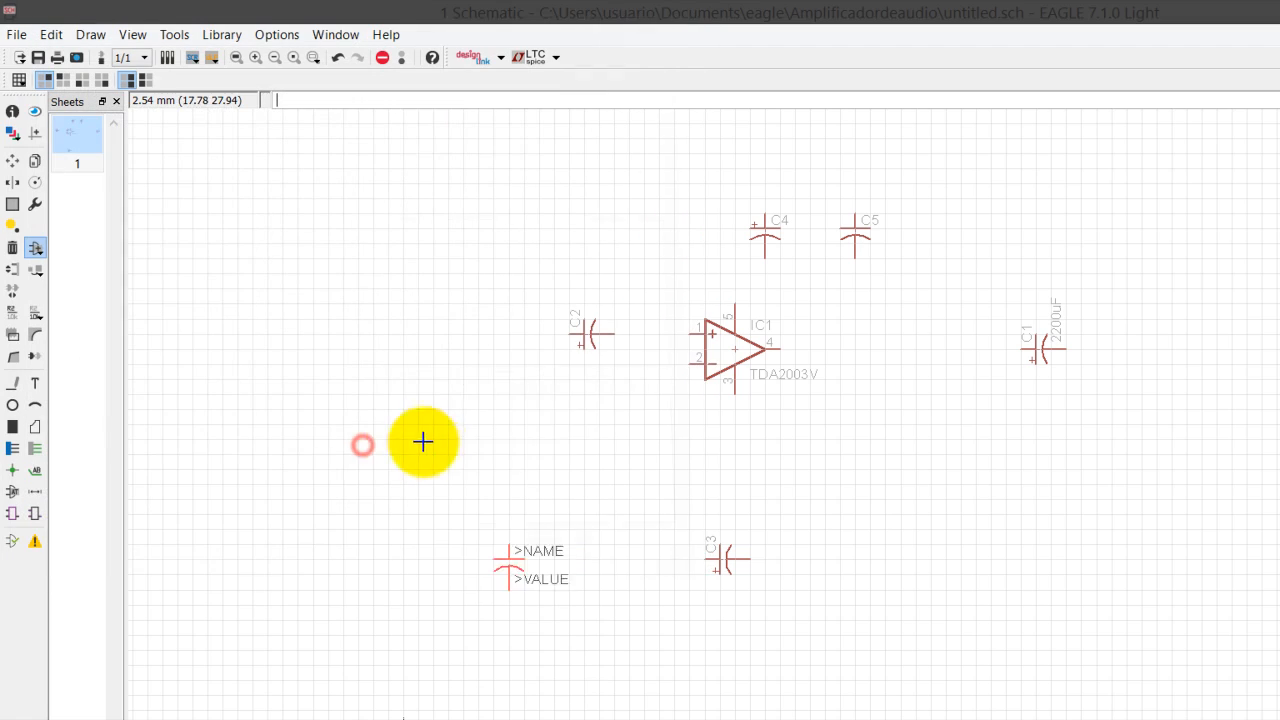
click(671, 304)
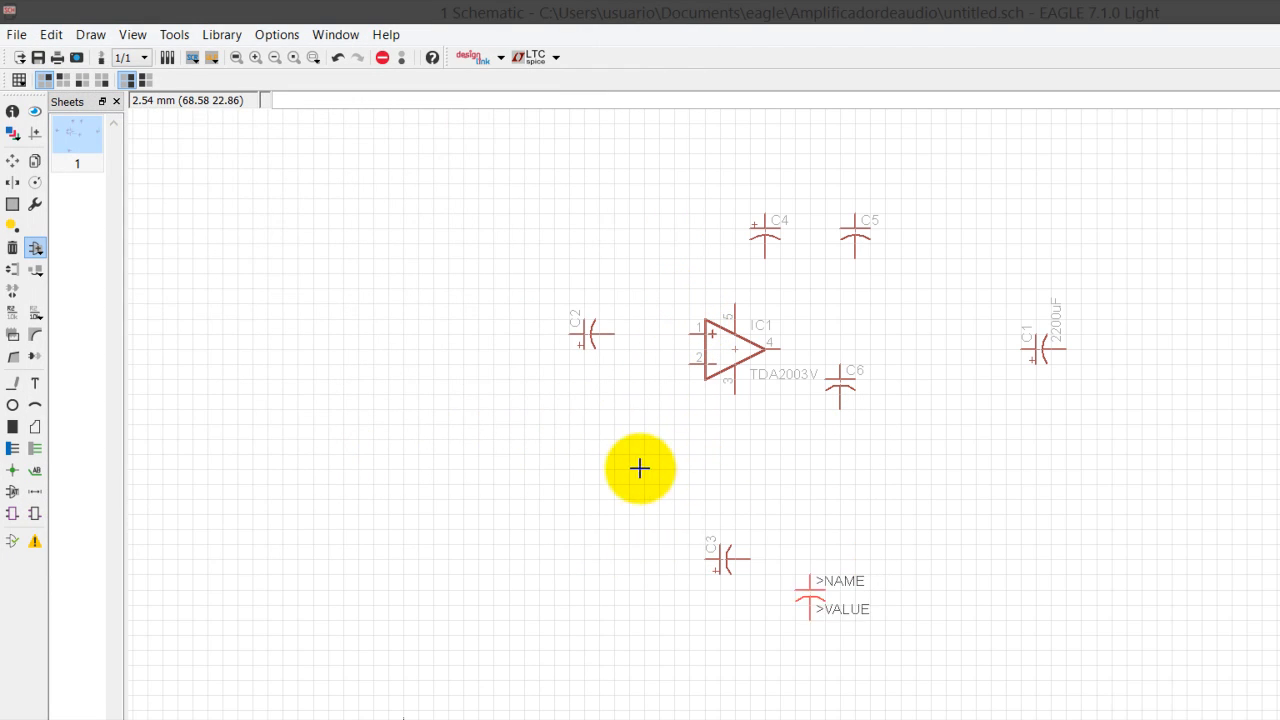
- Check the reference diagram and place another upright C-US capacitor to the lower right of capacitor C1
click(403, 712)
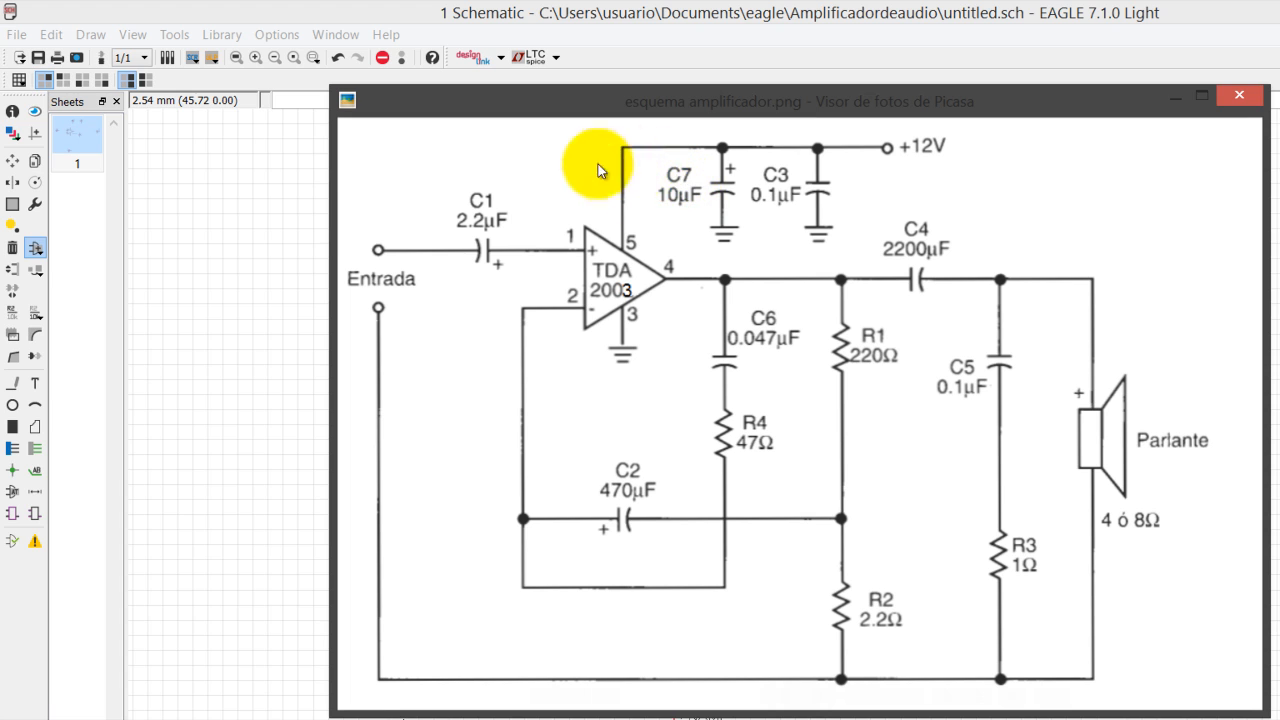
click(160, 442)
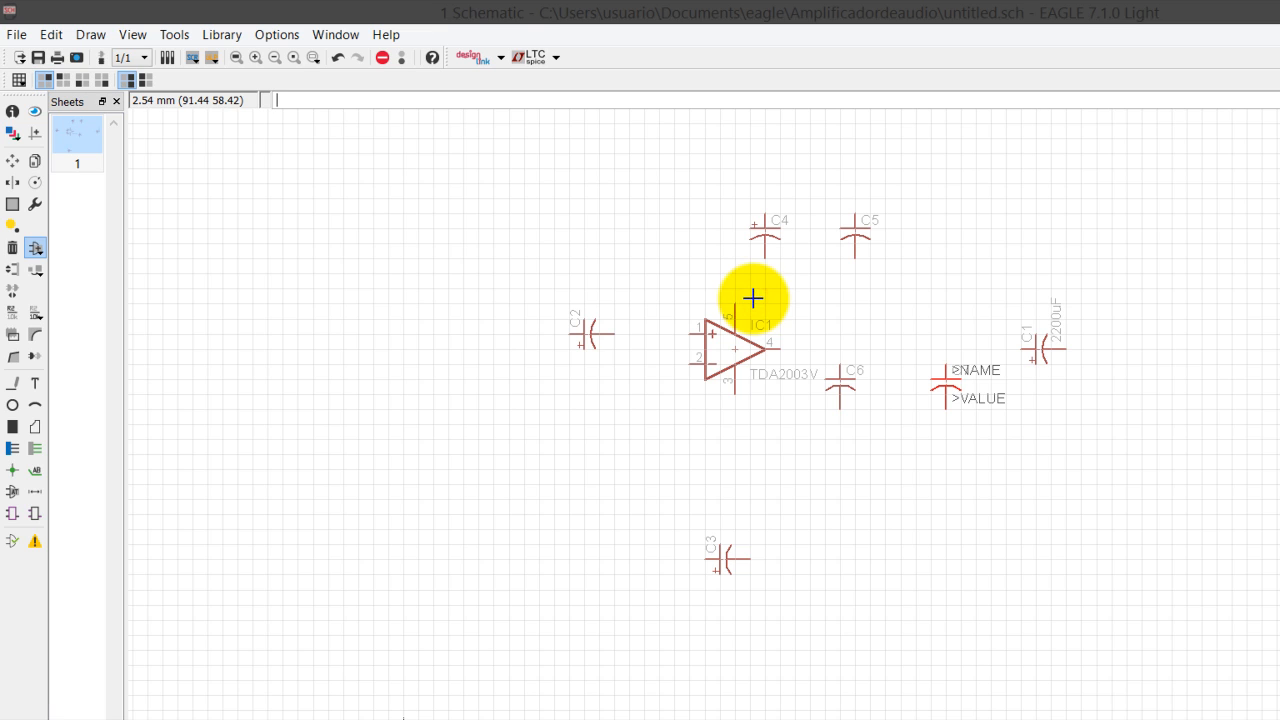
click(389, 715)
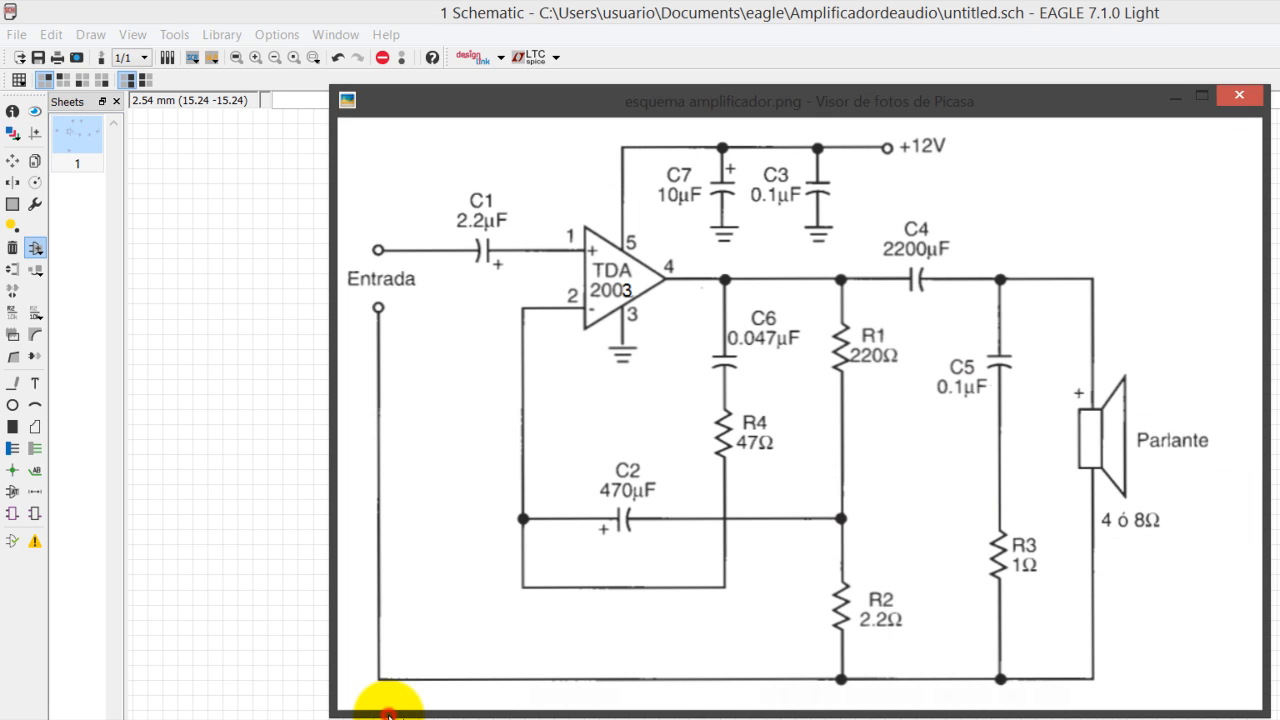
click(389, 715)
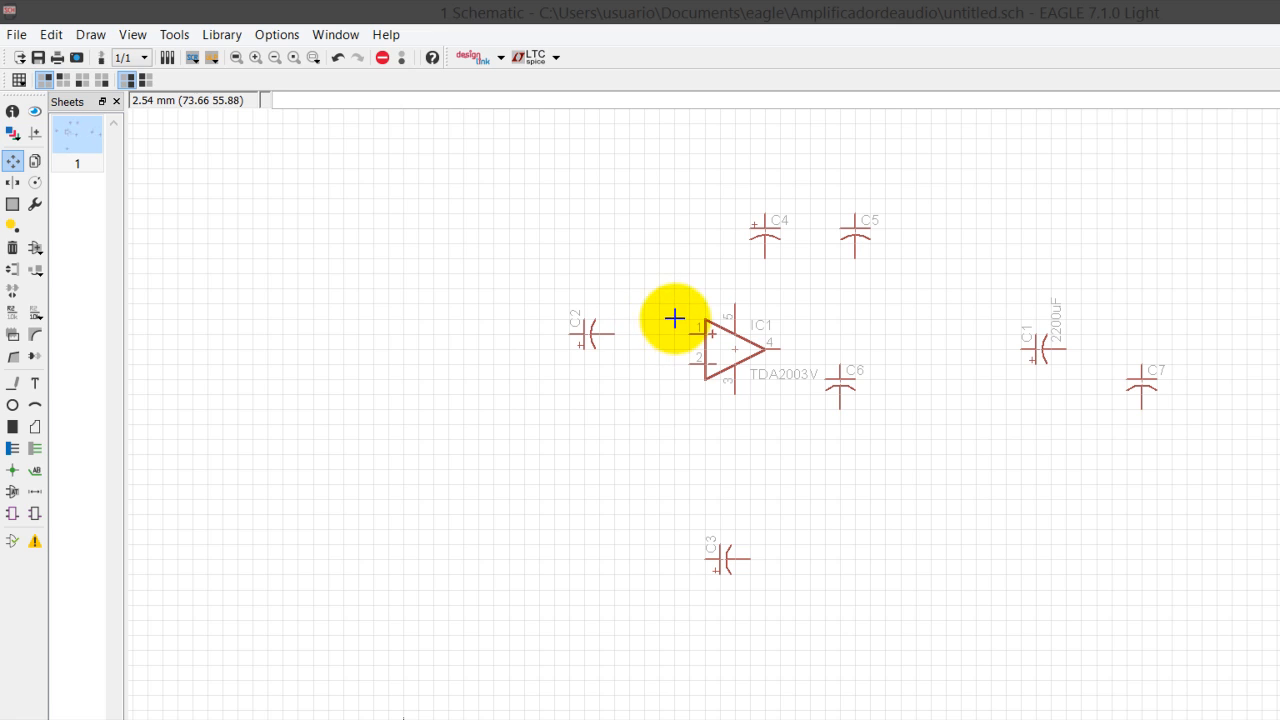
- Set the value of input capacitor C2 to 2.2uF
click(31, 249)
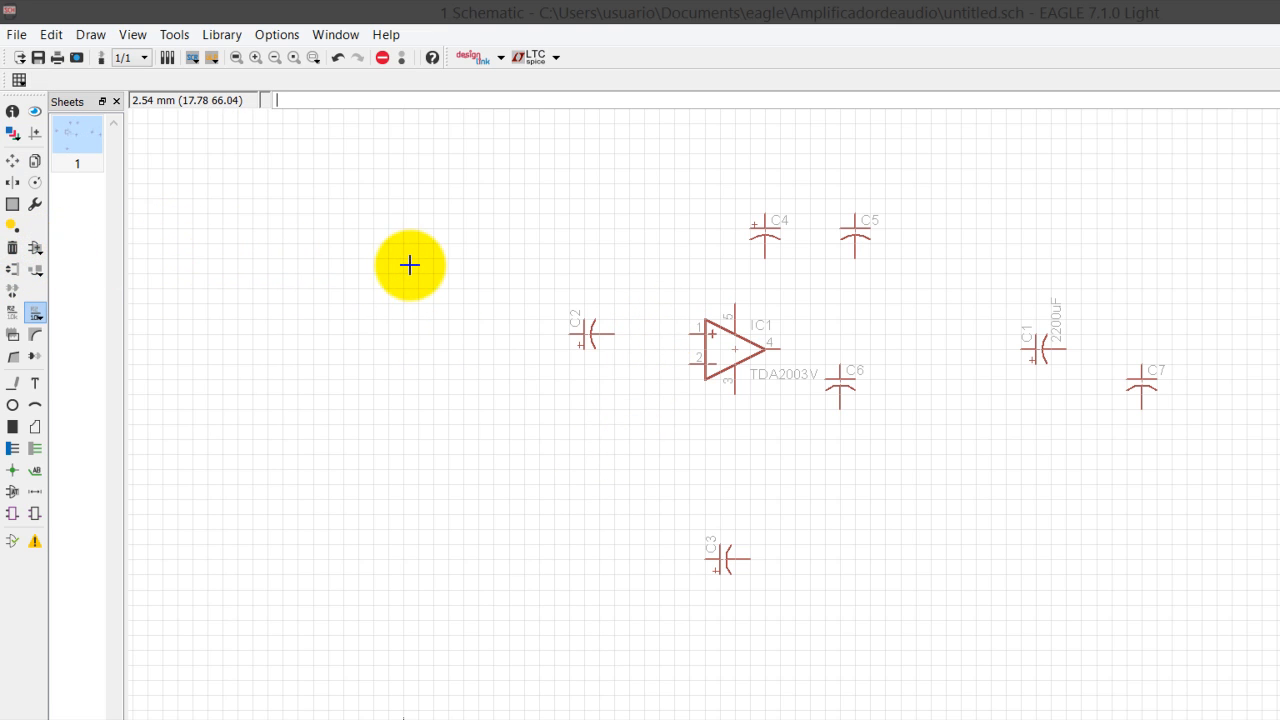
click(463, 270)
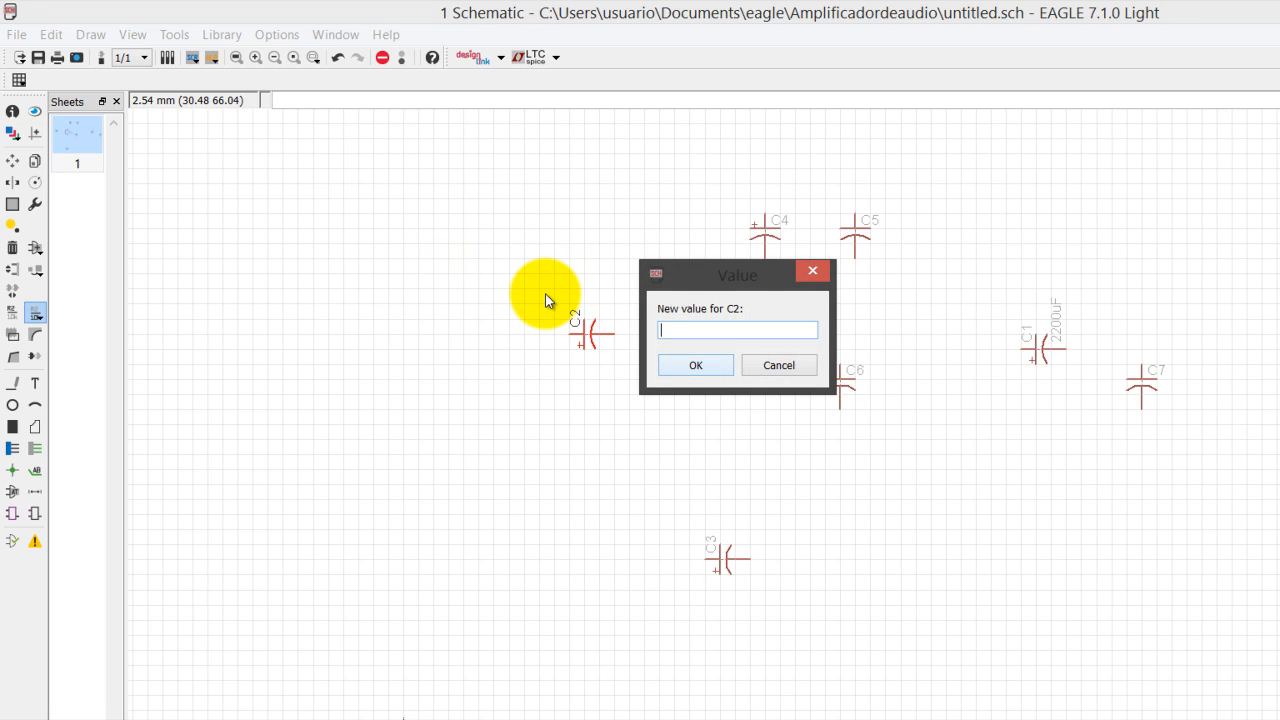
text(2.2uF)
key(Return)
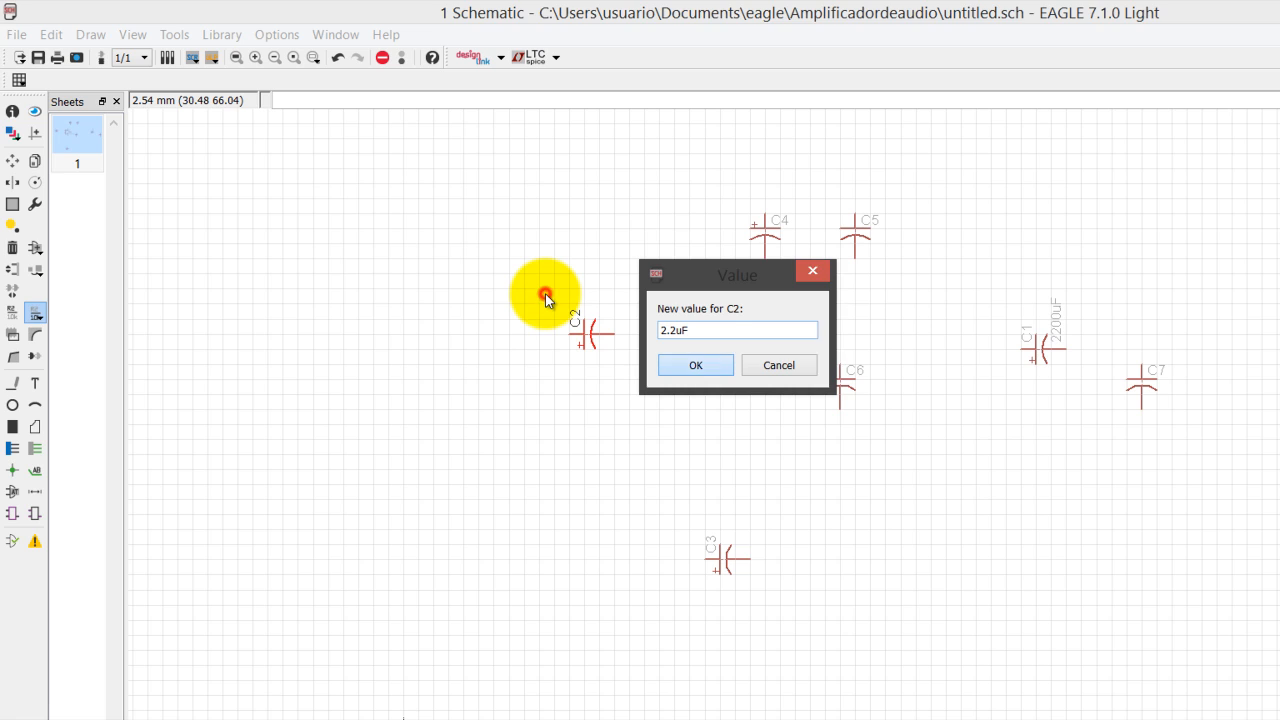
- Set the value of capacitor C3 to 470uF, consulting the reference diagram
click(578, 445)
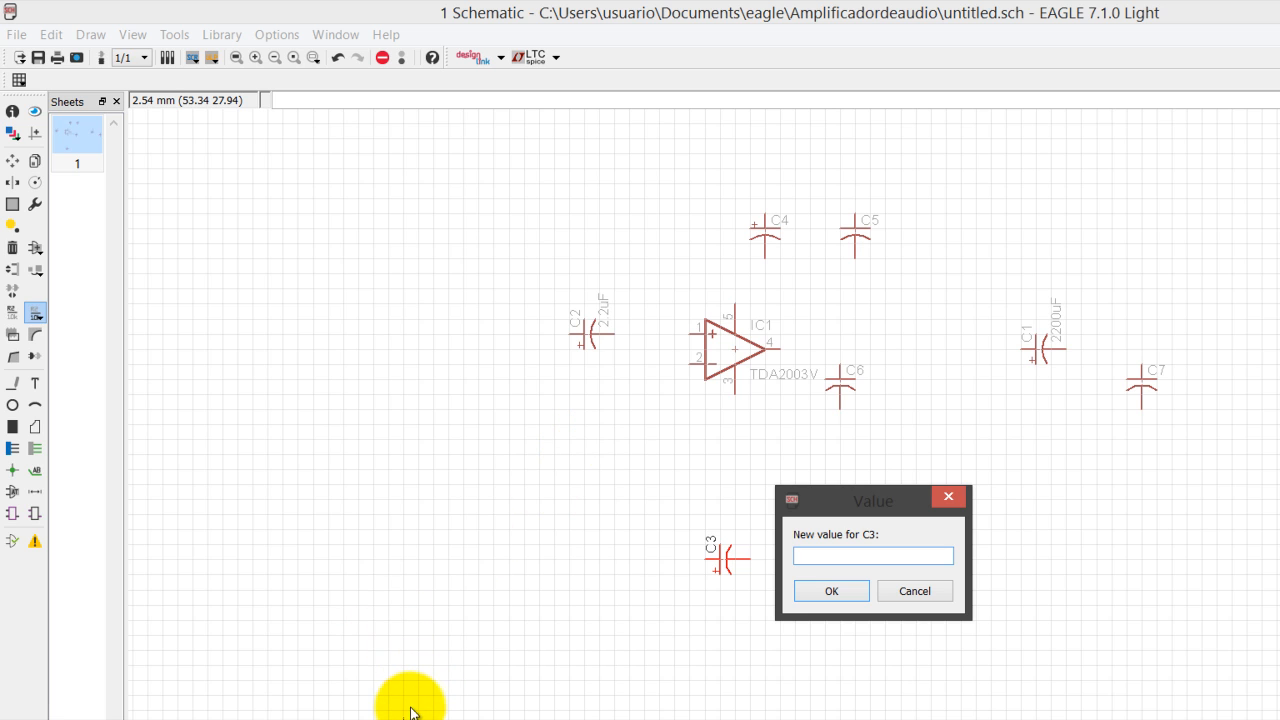
click(412, 710)
click(200, 449)
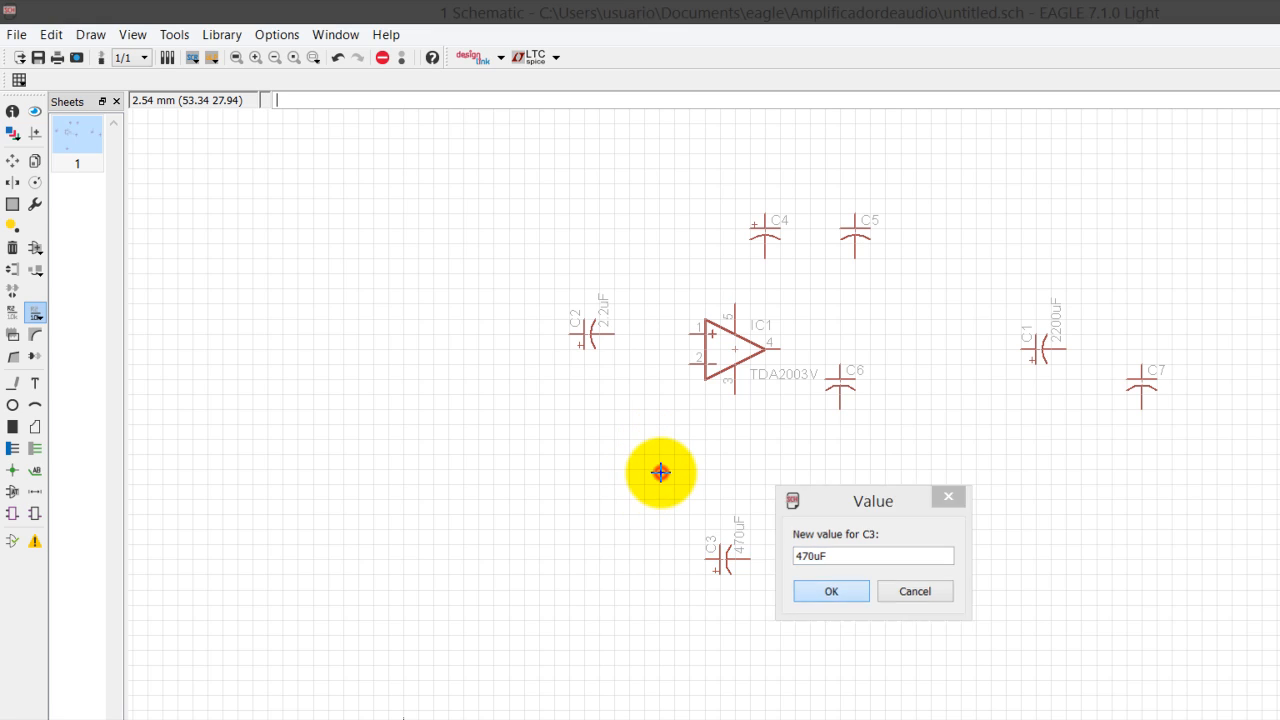
key(Return)
- Consult the reference diagram and set the value of capacitor C7 to 0.1uF
click(417, 707)
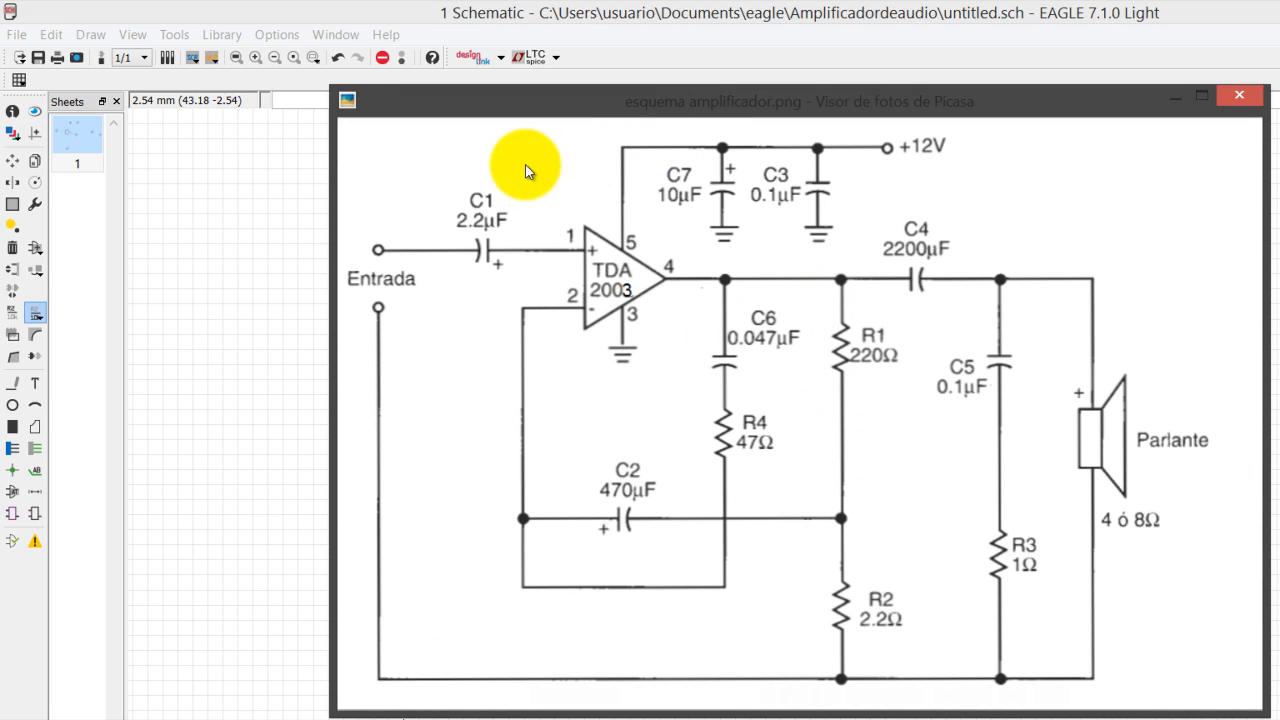
click(186, 266)
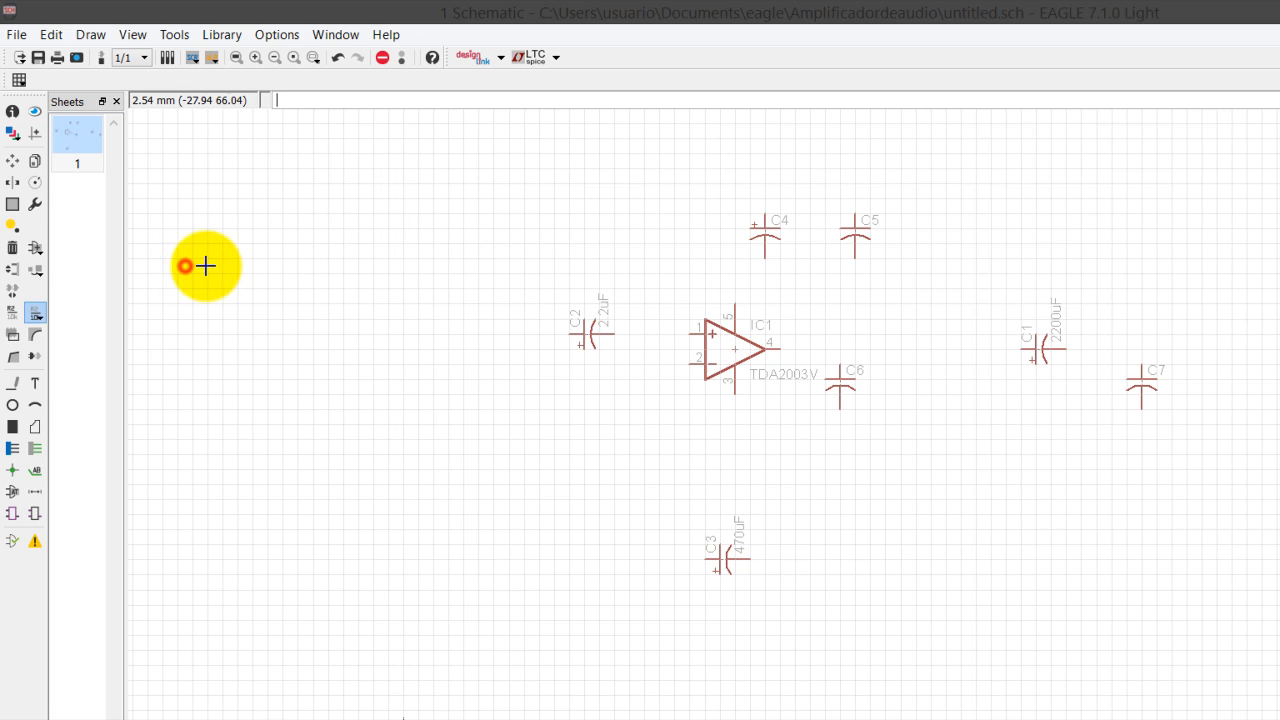
click(915, 304)
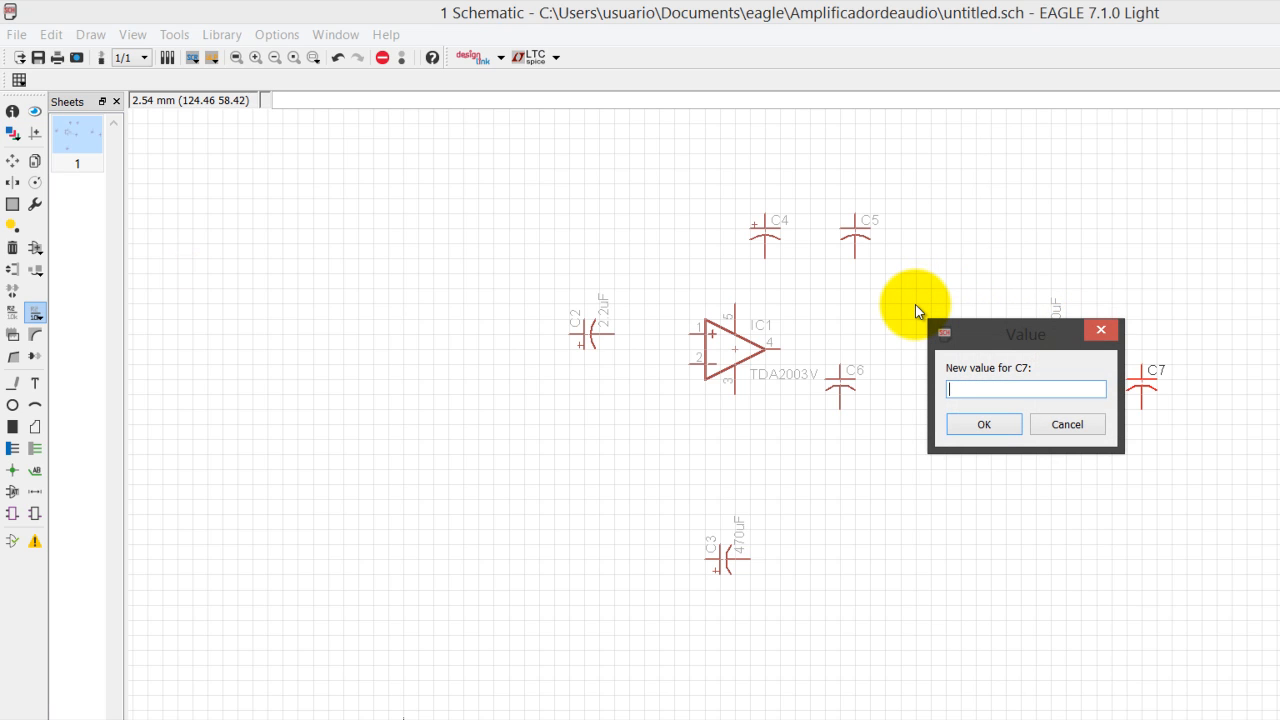
text(0.21)
key(BackSpace)
key(BackSpace)
text(1uF)
key(Return)
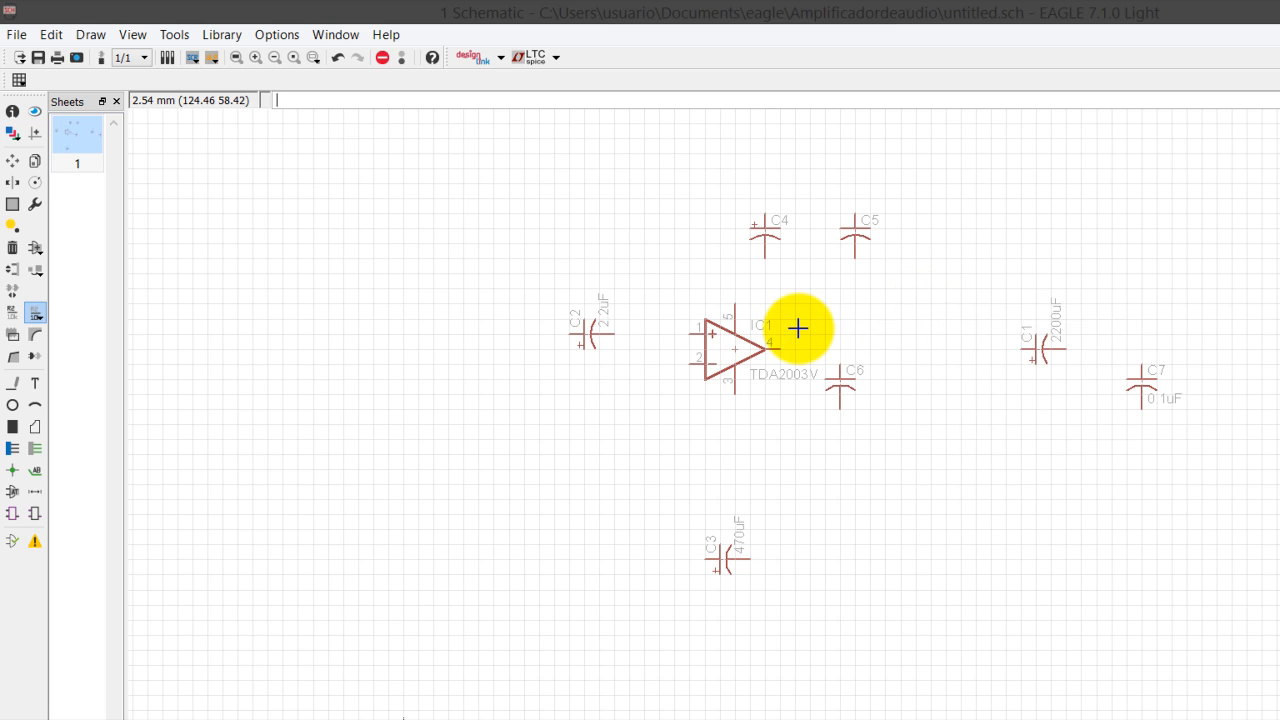
- Set the value of capacitor C5 to 0.1uF and of capacitor C4 to 10uF
click(686, 196)
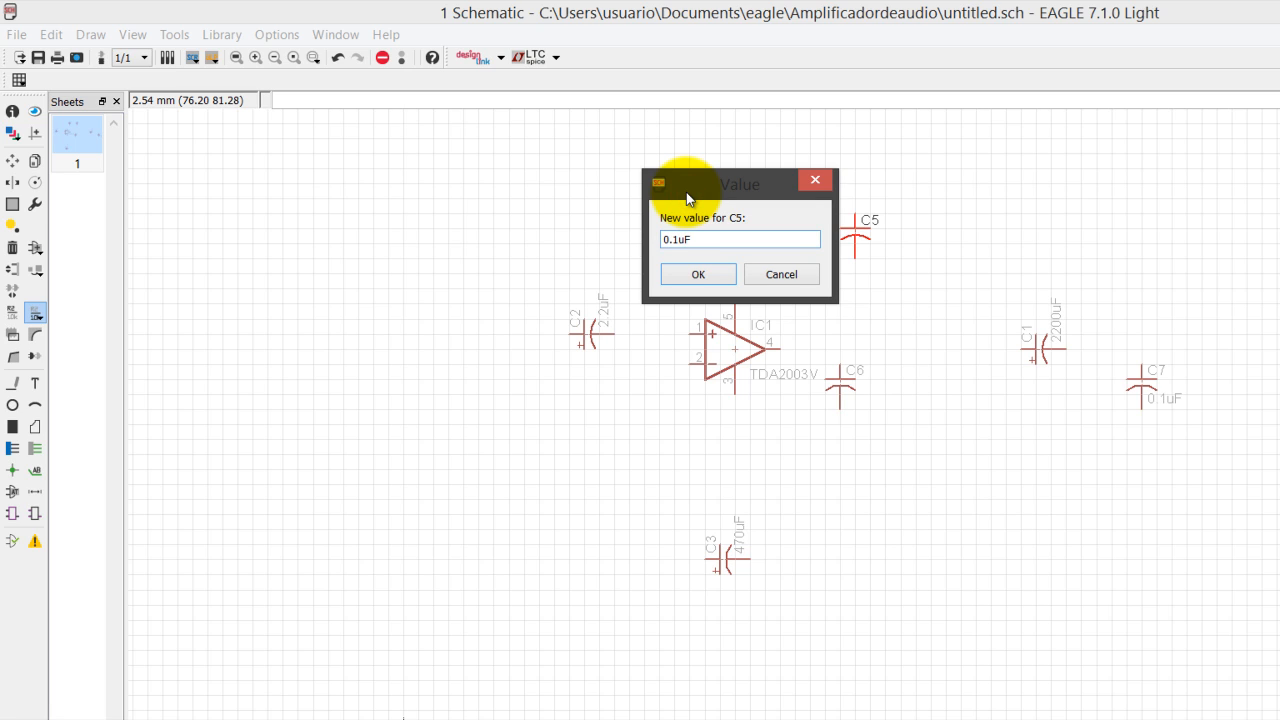
text(0.1uF)
key(Return)
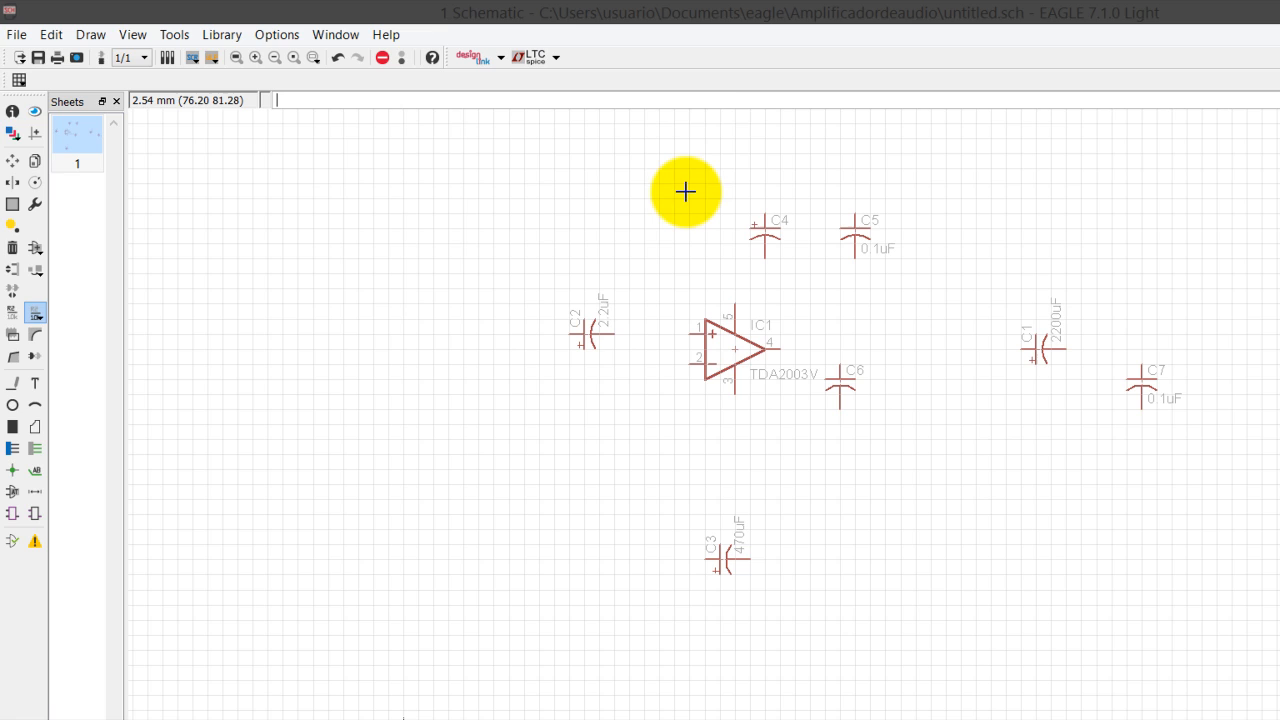
click(614, 195)
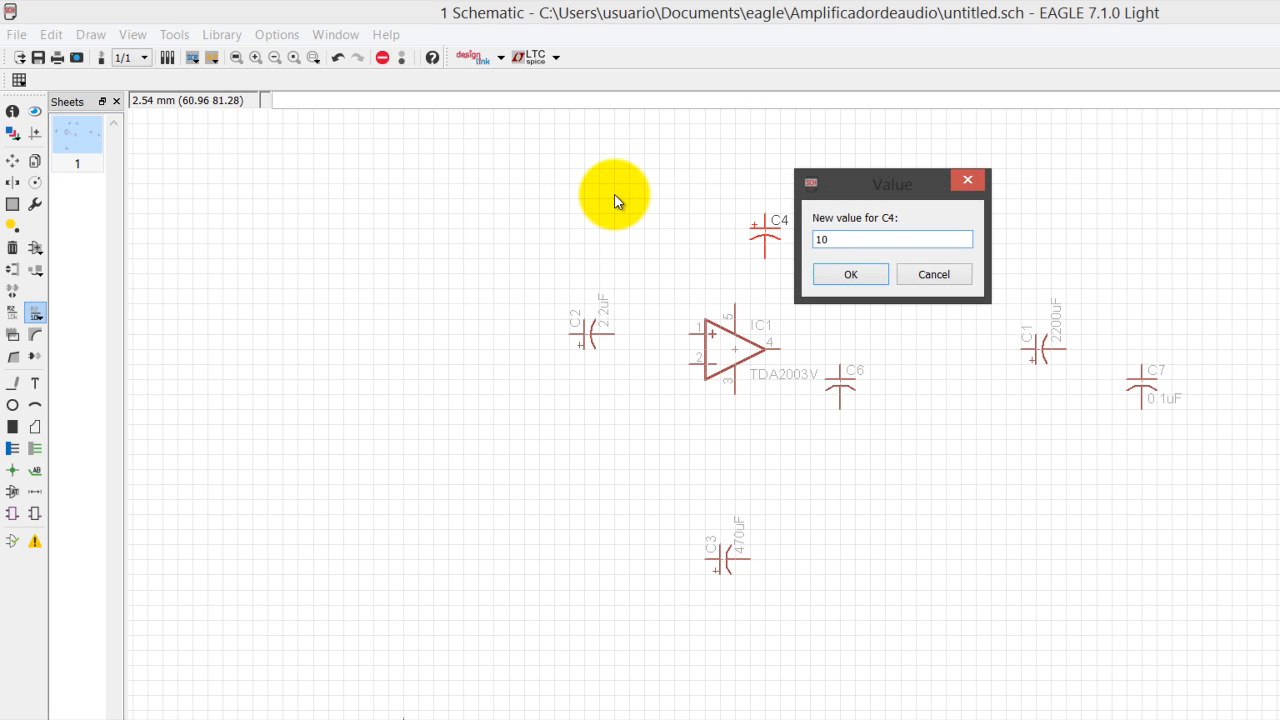
text(10uF)
key(Return)
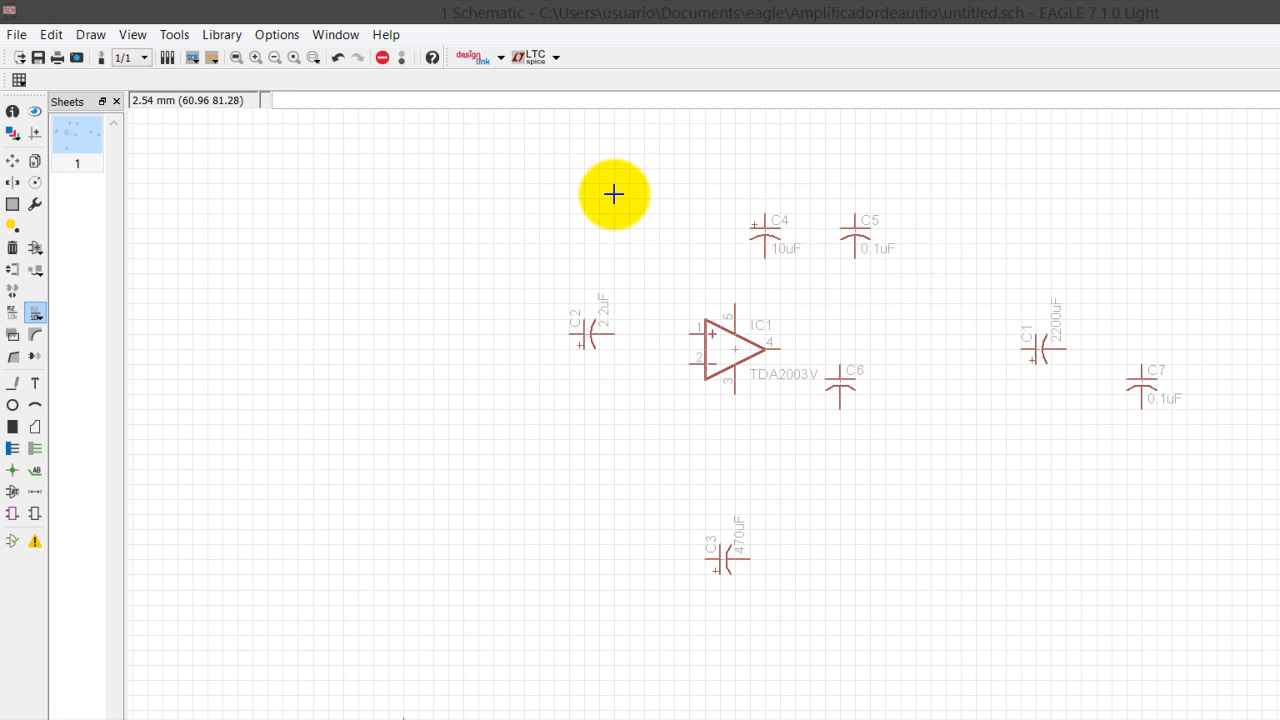
- Set the value of capacitor C6 to 0.047uF and bring the reference diagram back up
click(668, 318)
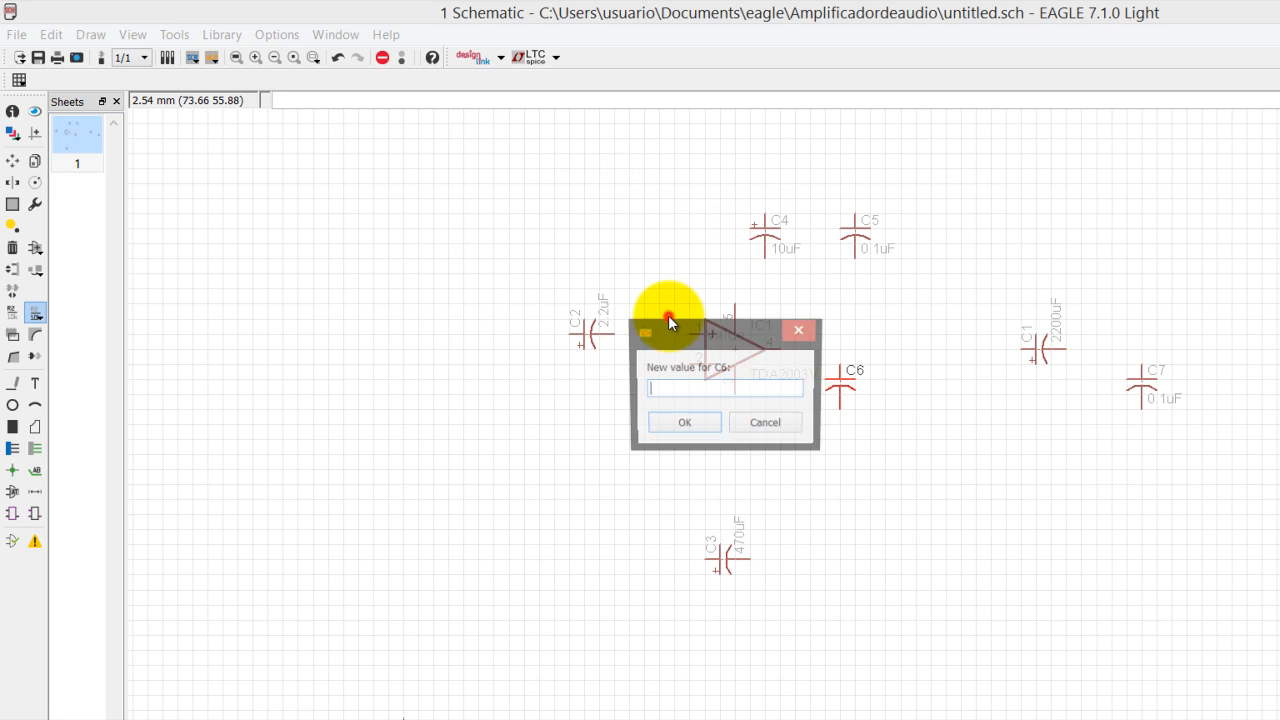
text(0.0)
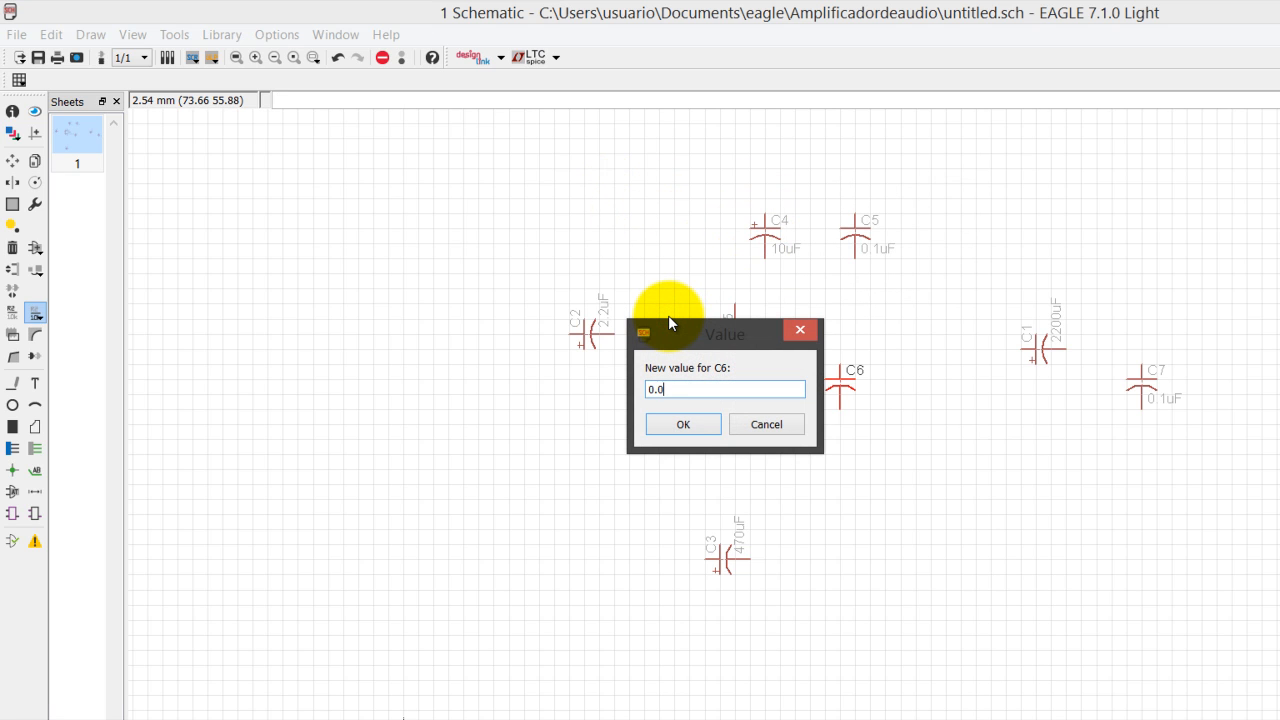
text(47uF)
key(Return)
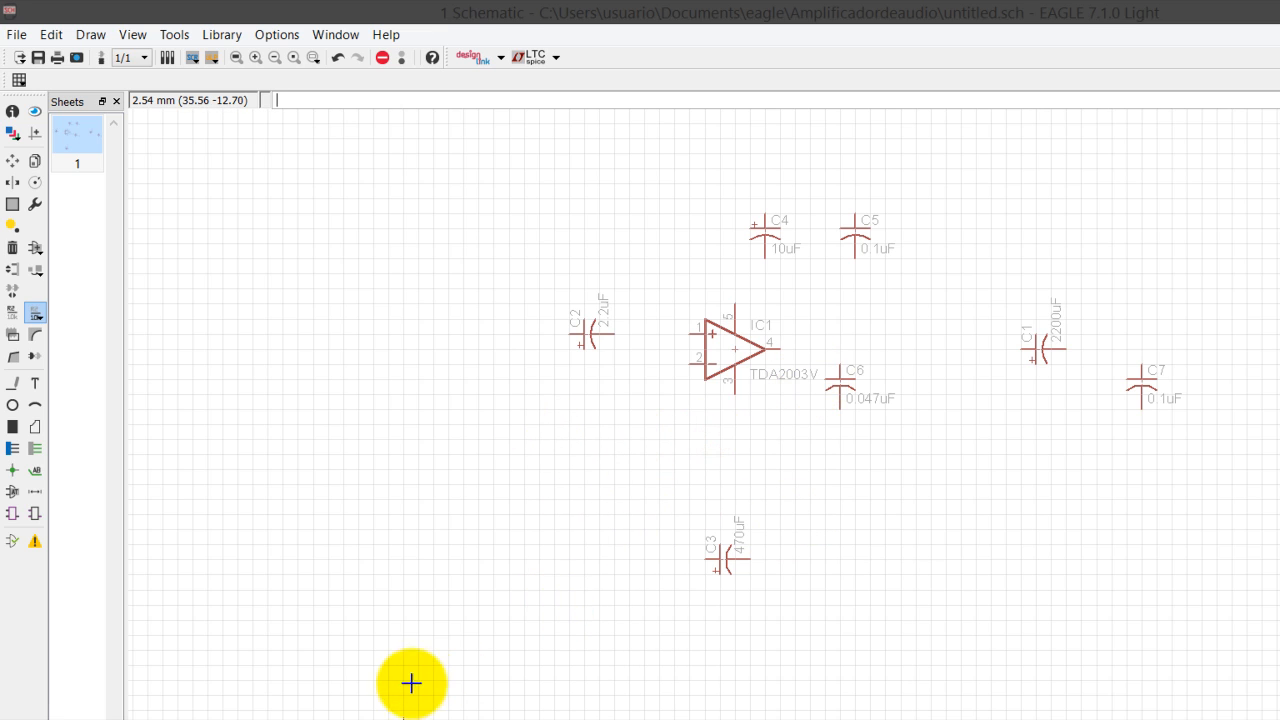
click(408, 714)
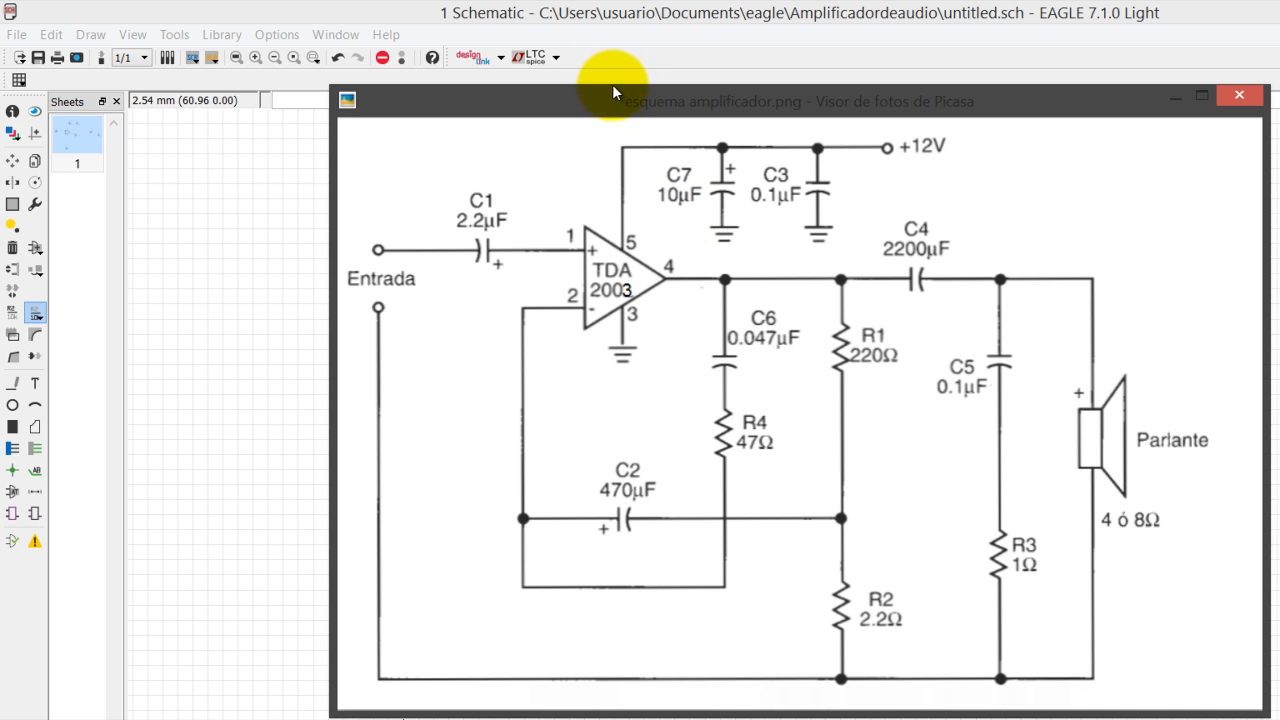
- Reopen the component library for adding parts and collapse the C-US and CPOL-US capacitor groups in rcl
drag(612, 86, 675, 110)
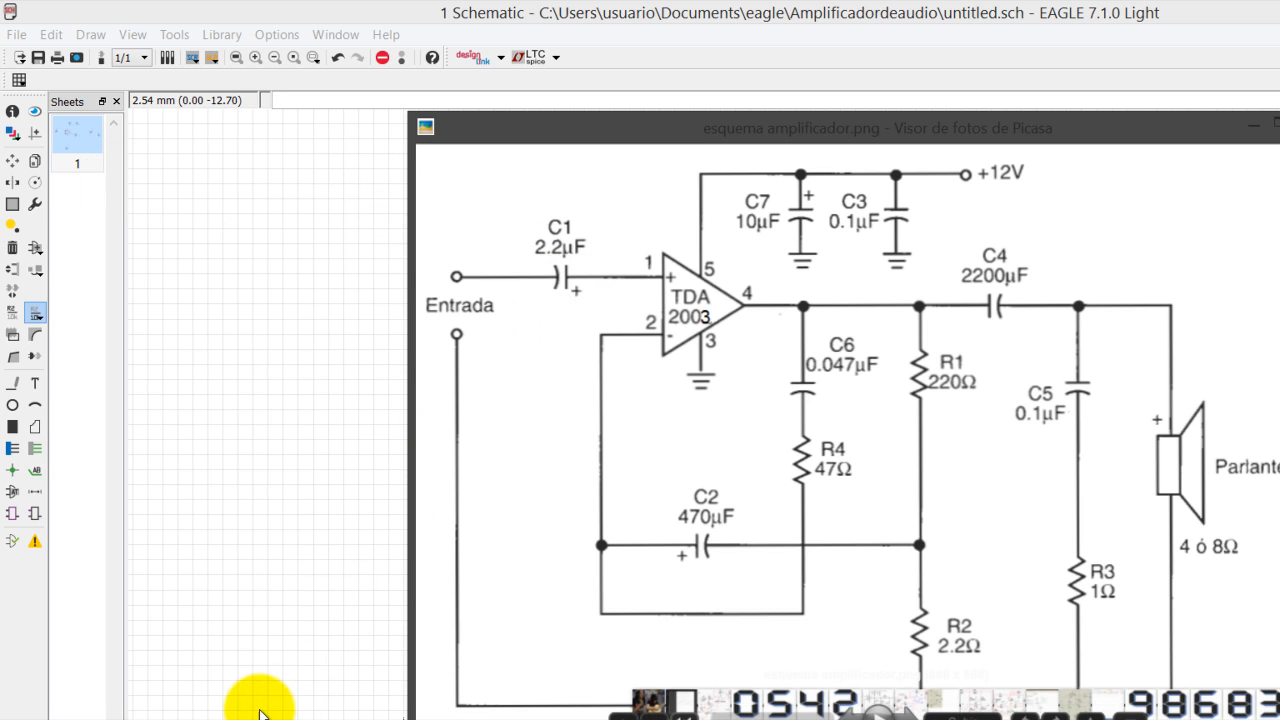
click(123, 422)
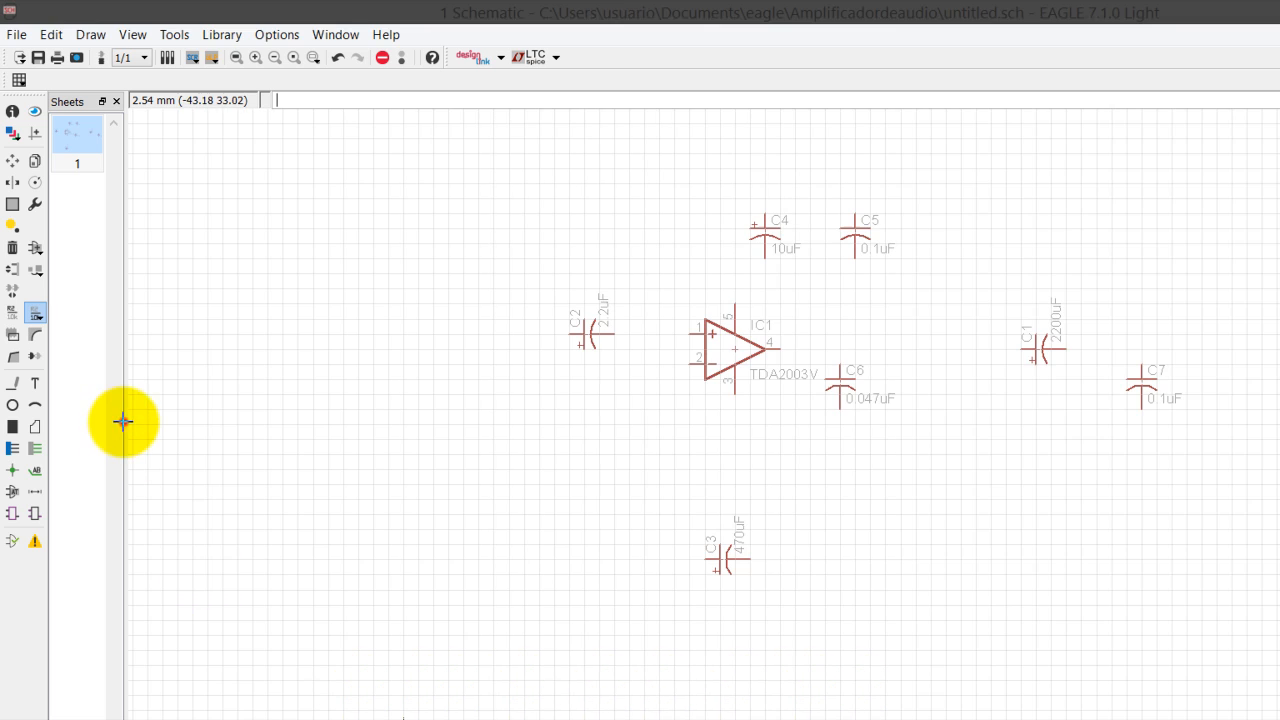
click(34, 206)
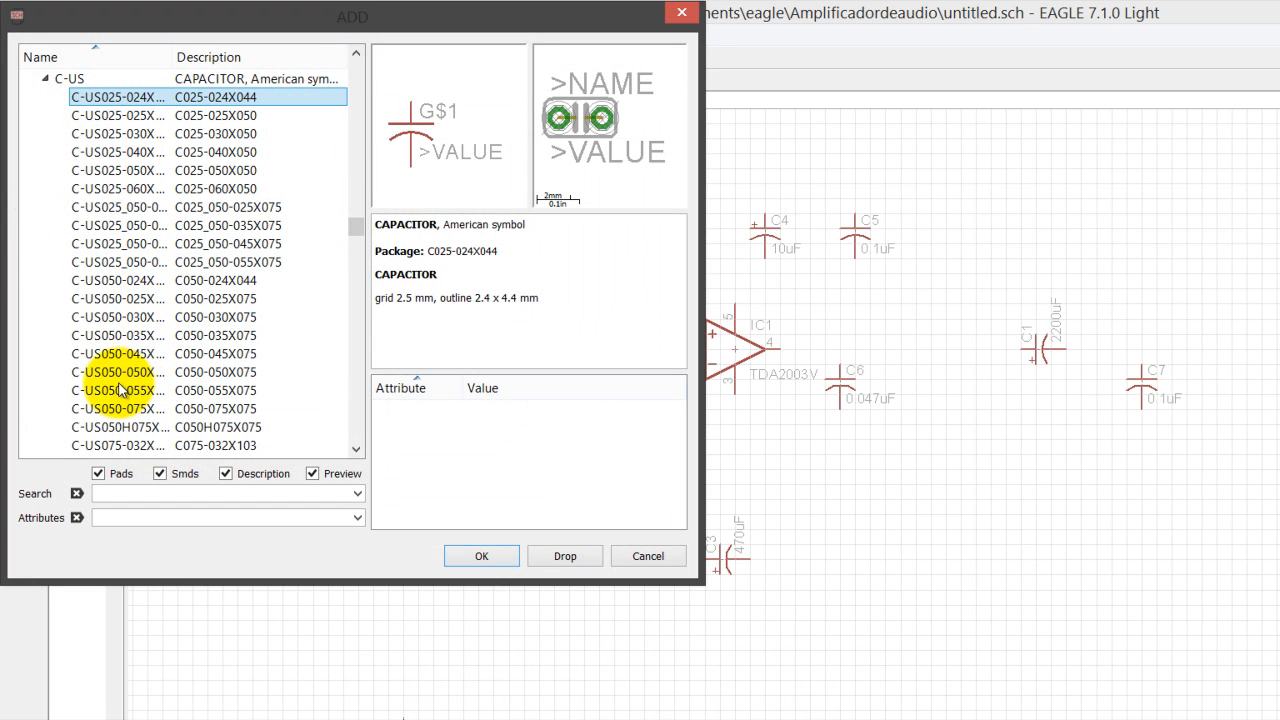
click(38, 70)
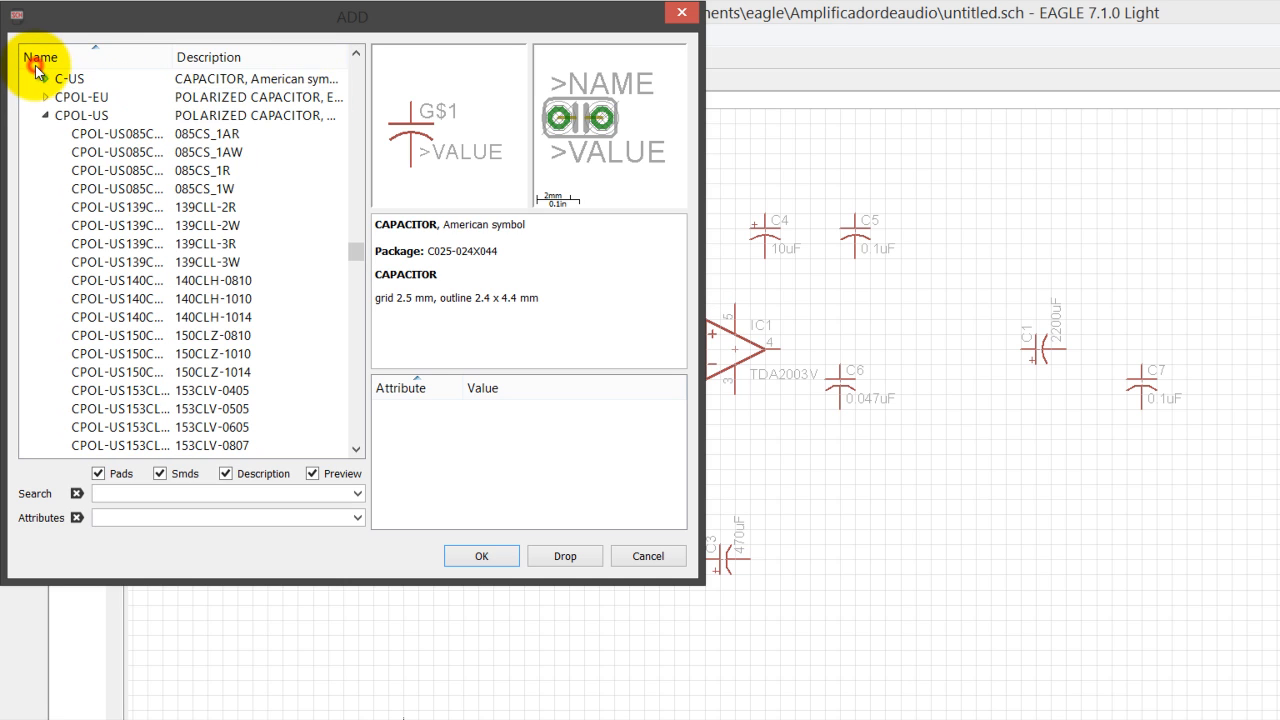
click(40, 105)
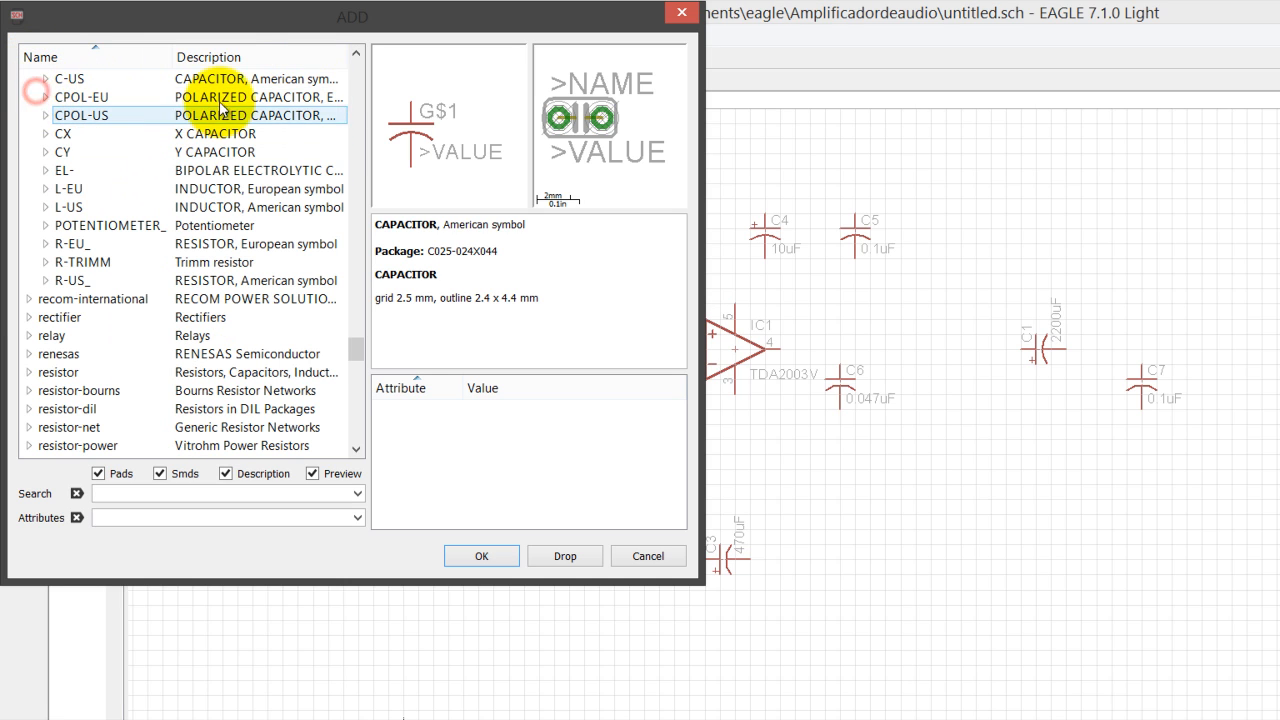
- Find the American-symbol resistor R-US_ in the rcl library and expand its package variants
click(284, 43)
click(284, 43)
click(284, 43)
click(284, 43)
click(284, 43)
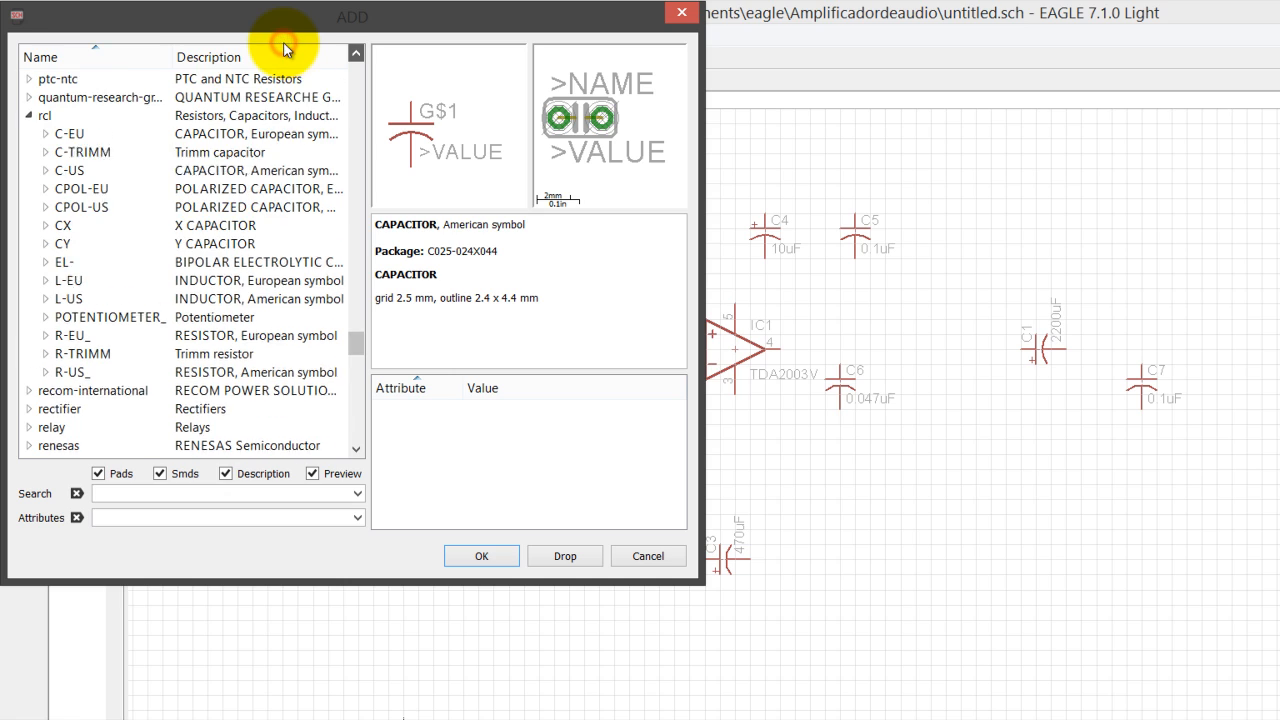
click(284, 43)
click(284, 43)
click(284, 43)
click(284, 43)
click(284, 43)
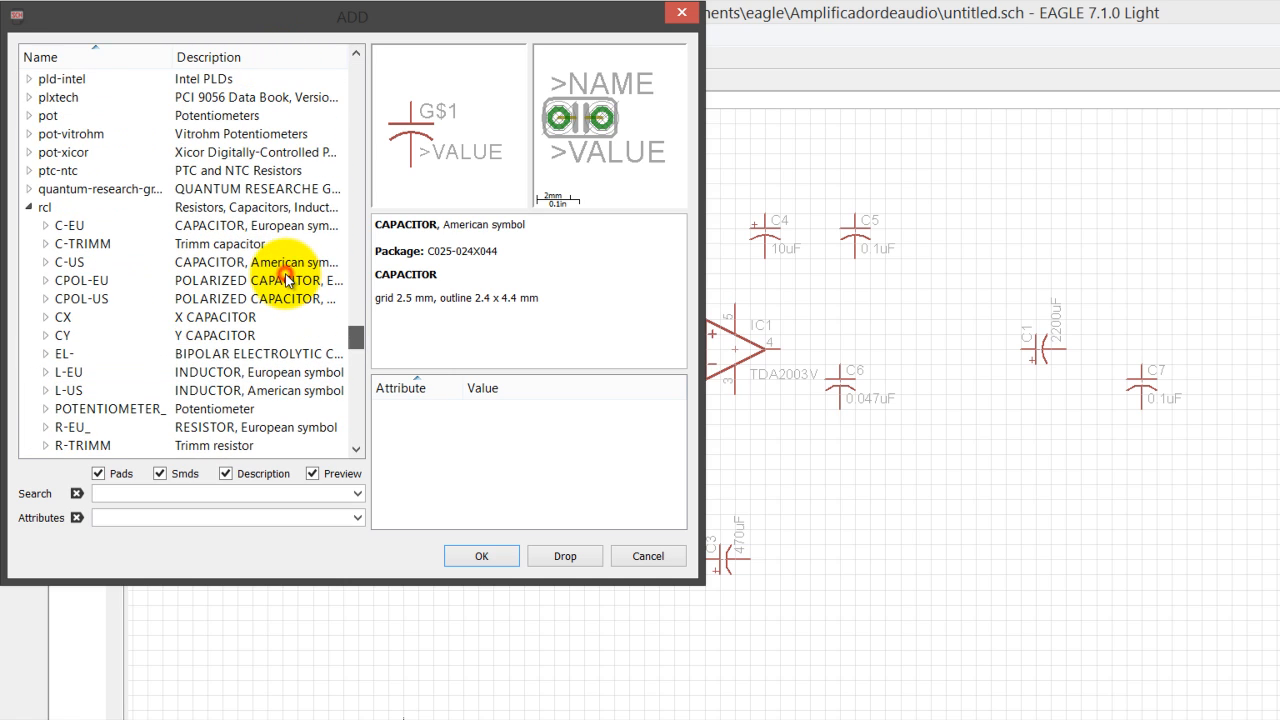
scroll(287, 281, down, 5)
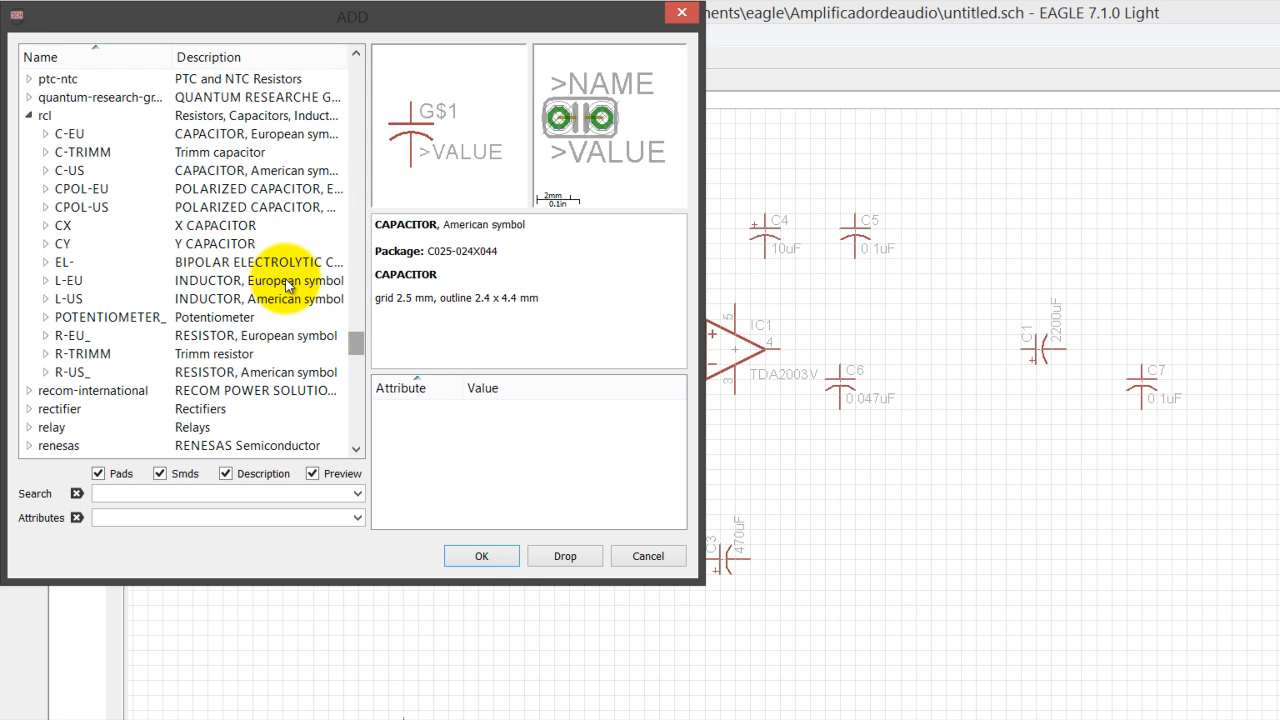
key(Down)
key(Down)
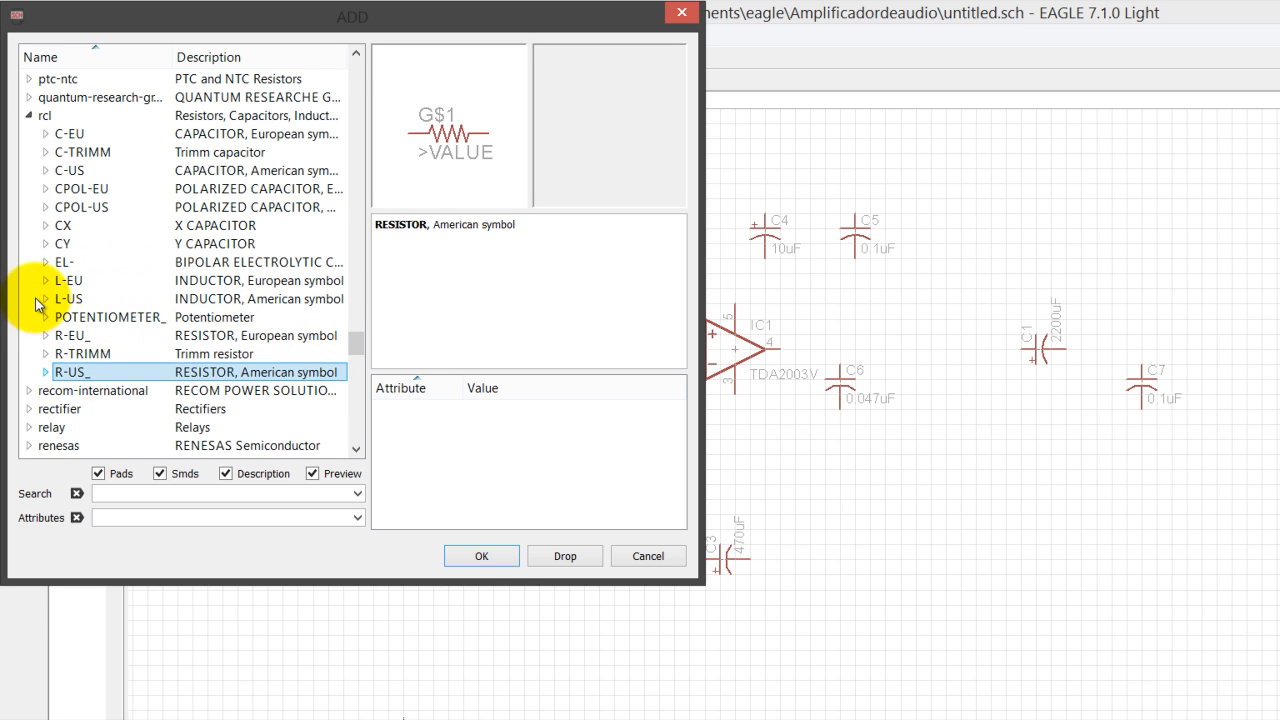
key(Right)
- Choose the R-US_0207/10 resistor with the 10 mm grid package for placement
click(169, 95)
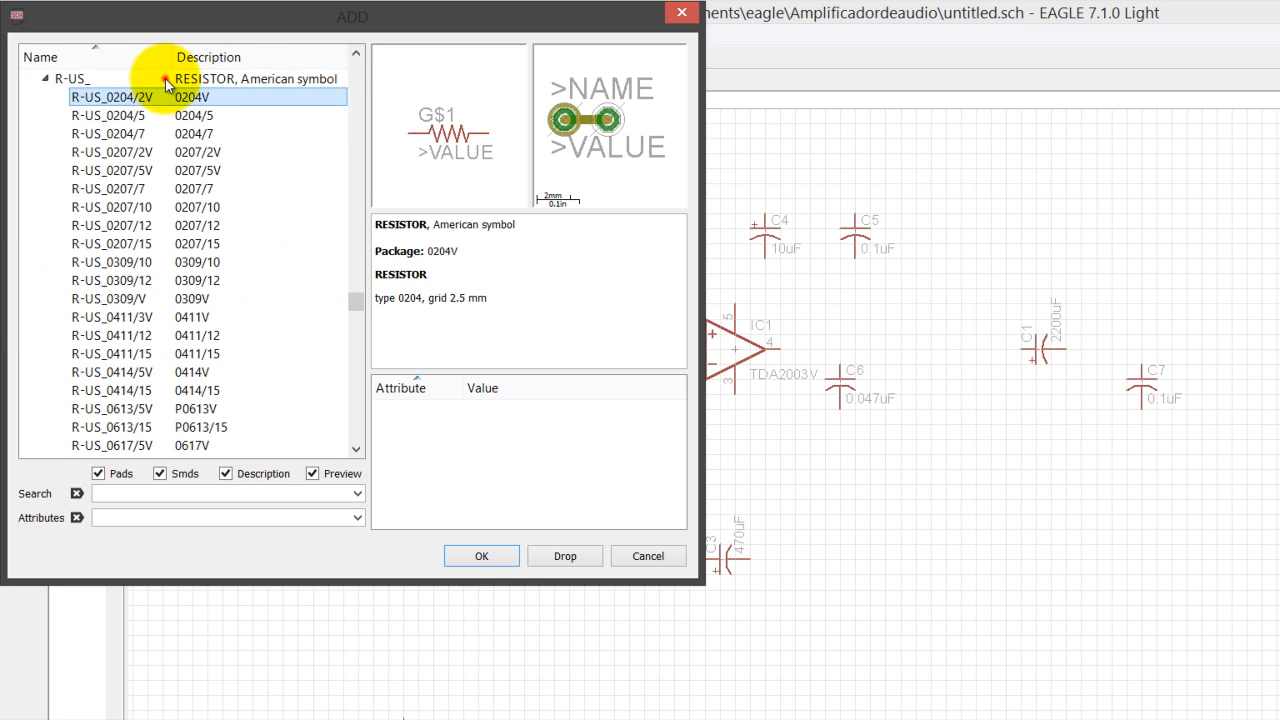
key(Down)
key(Down)
key(Down)
key(Down)
key(Down)
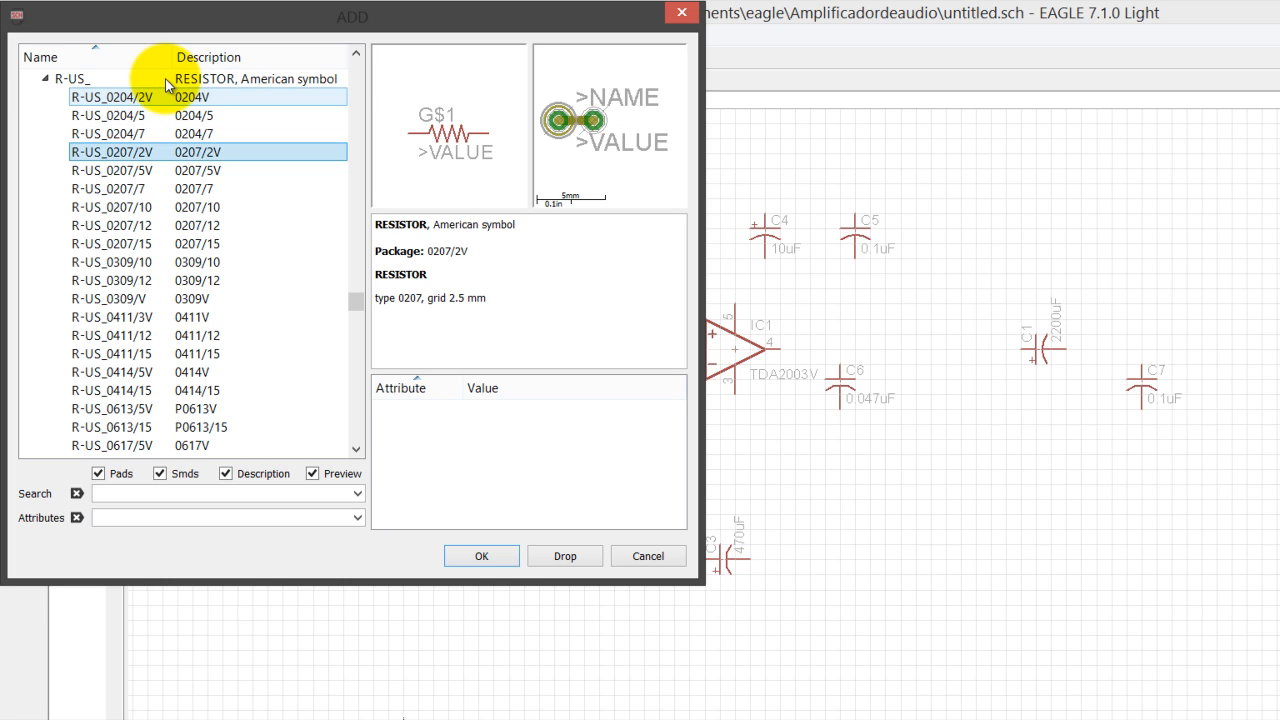
key(Down)
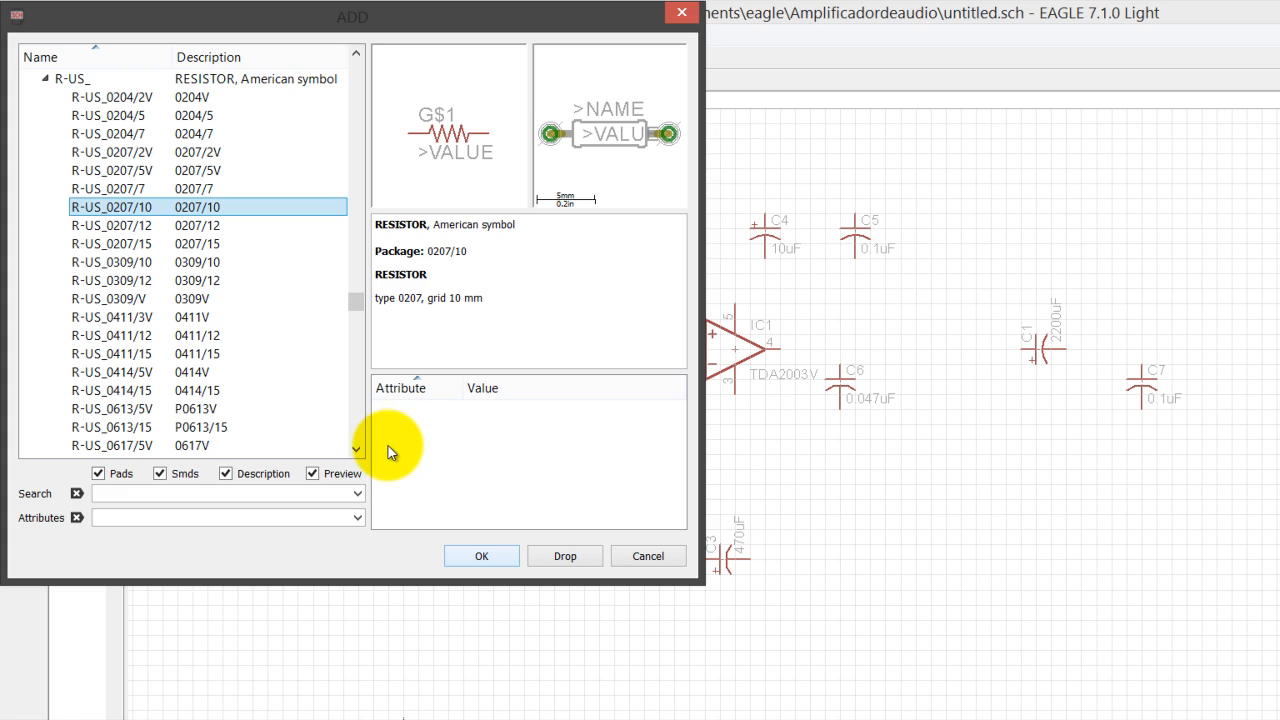
key(Return)
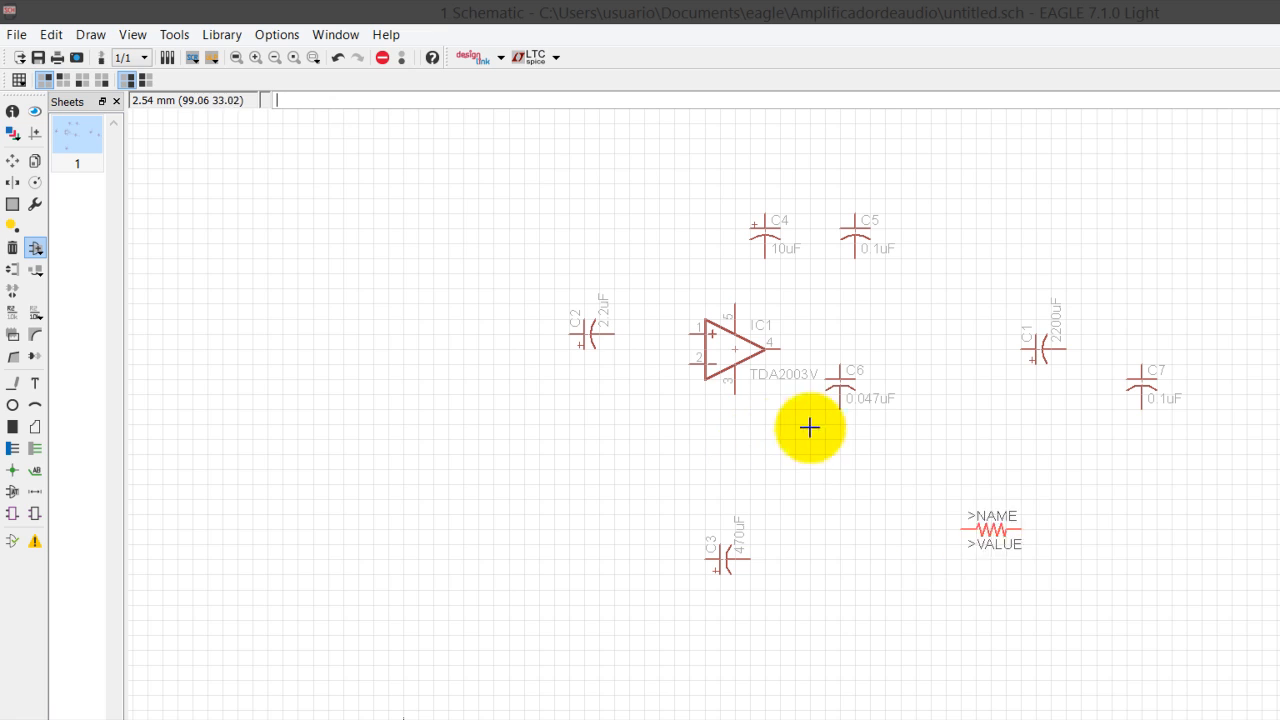
- Place four resistors, R1 to R4, in a two-by-two group below C1, check the reference diagram and finish adding parts
click(755, 394)
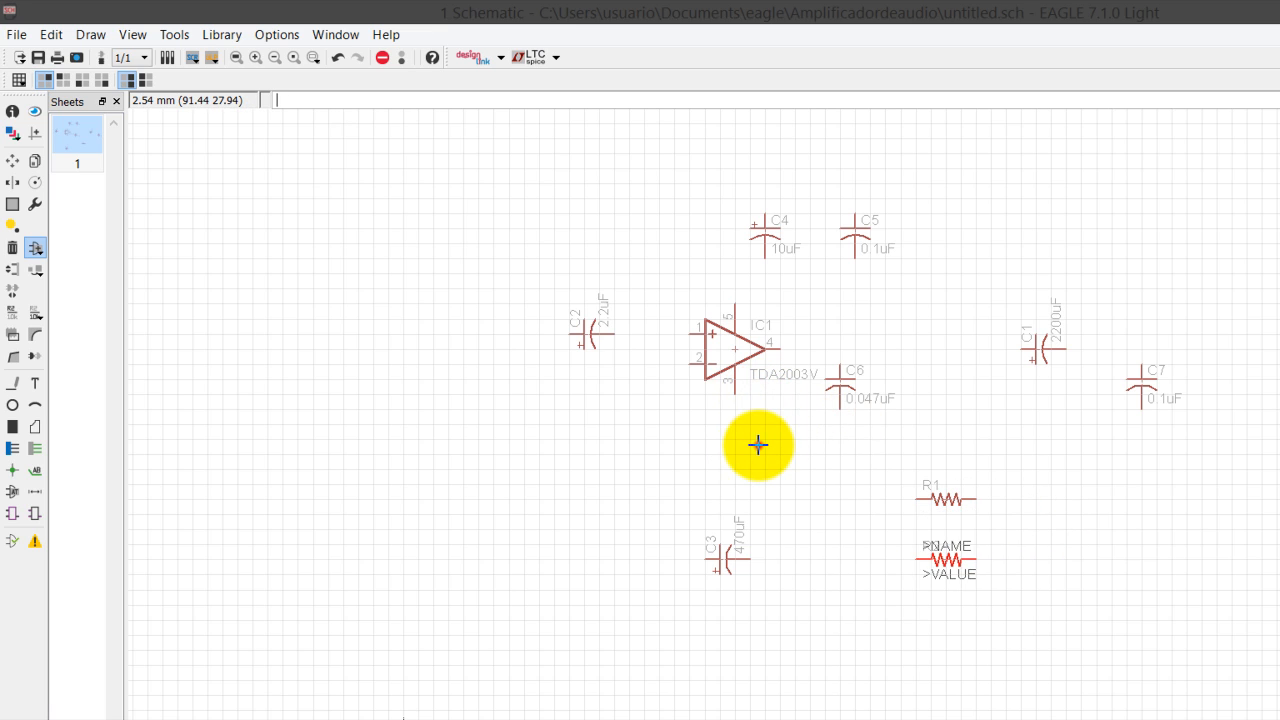
click(757, 443)
click(836, 390)
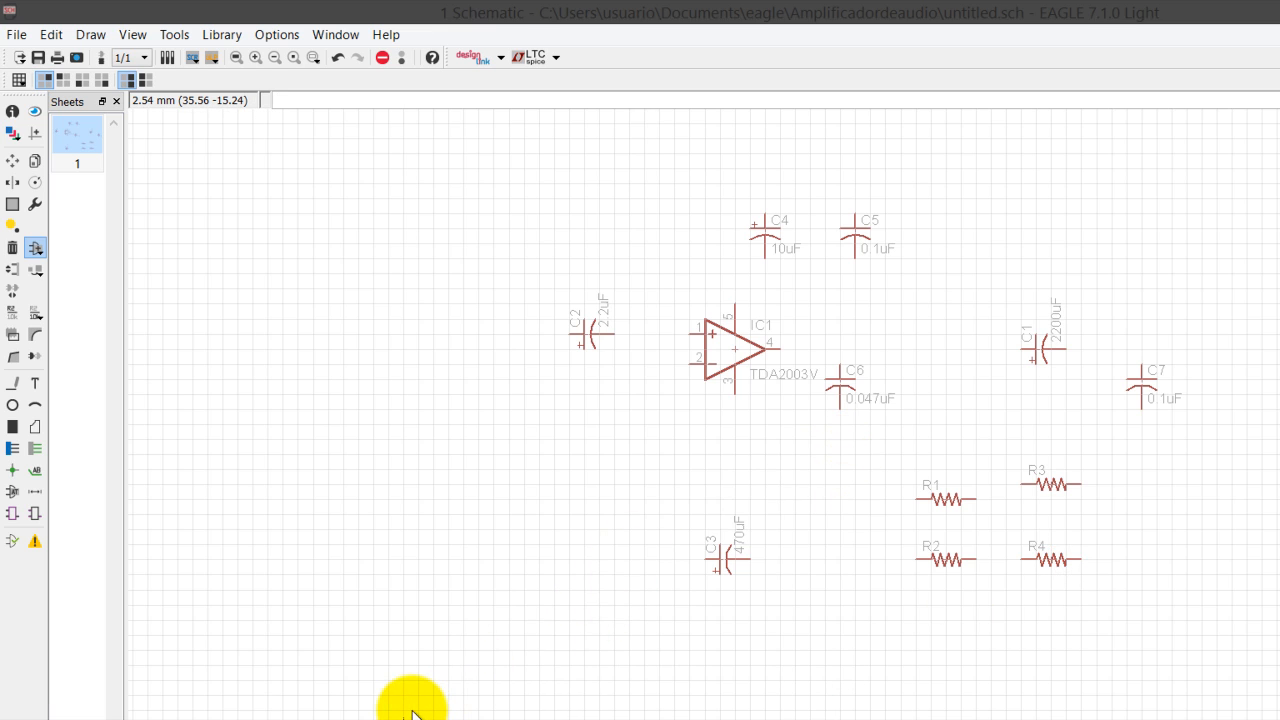
click(411, 712)
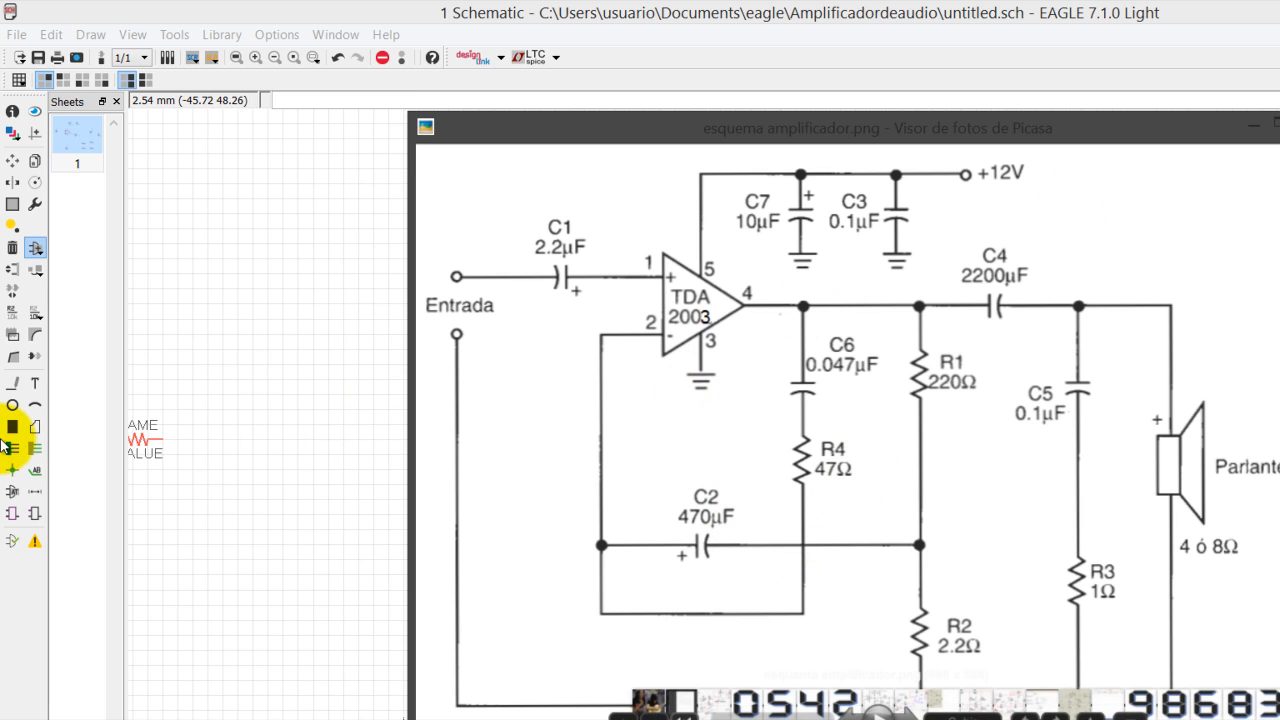
click(166, 426)
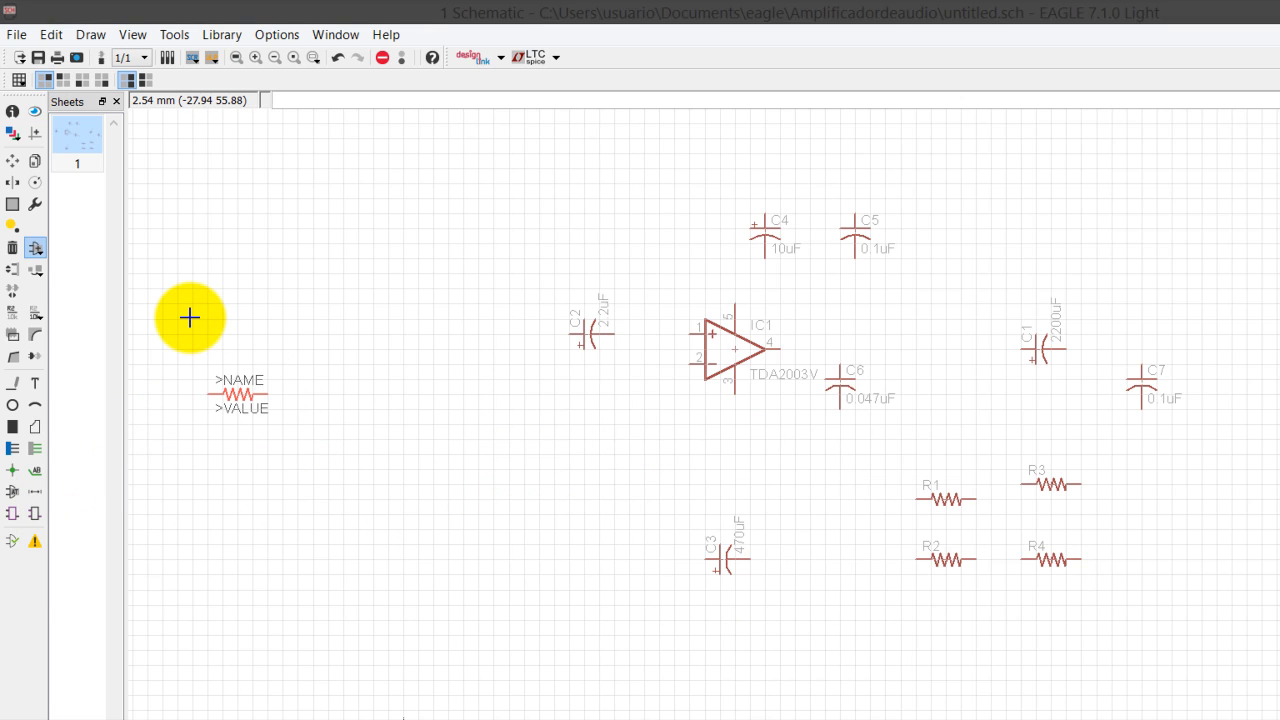
key(Escape)
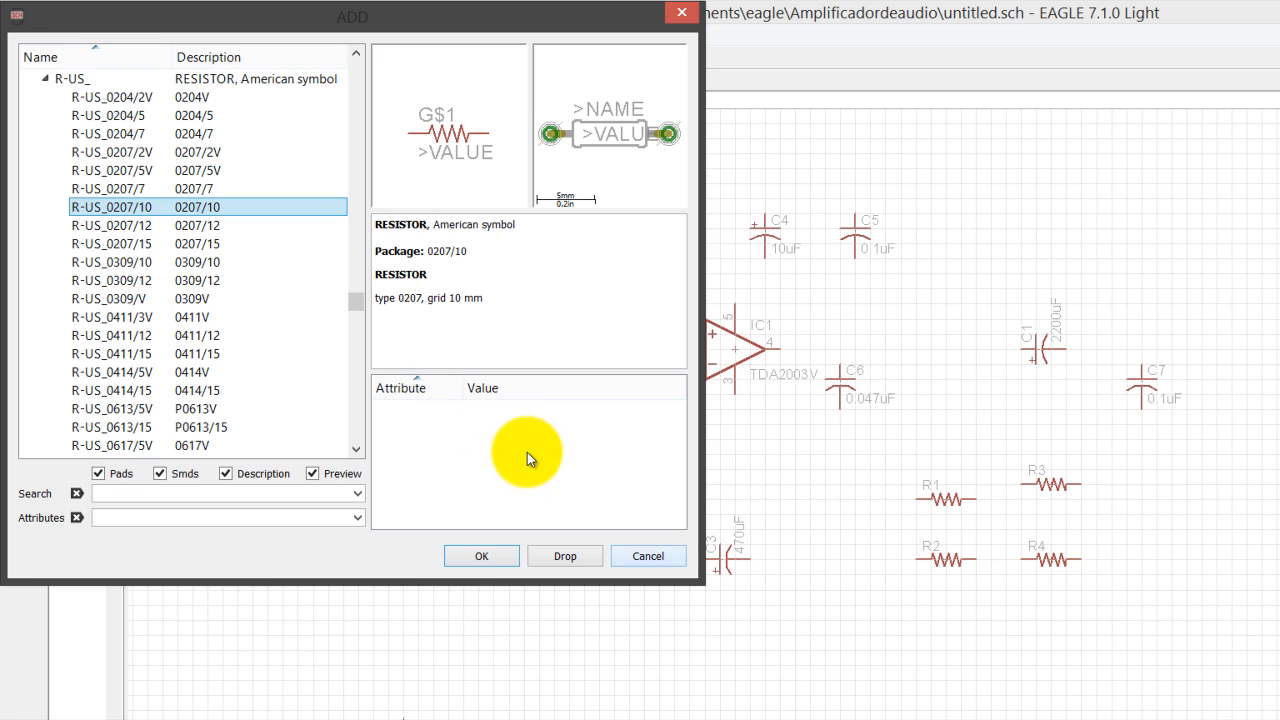
key(Escape)
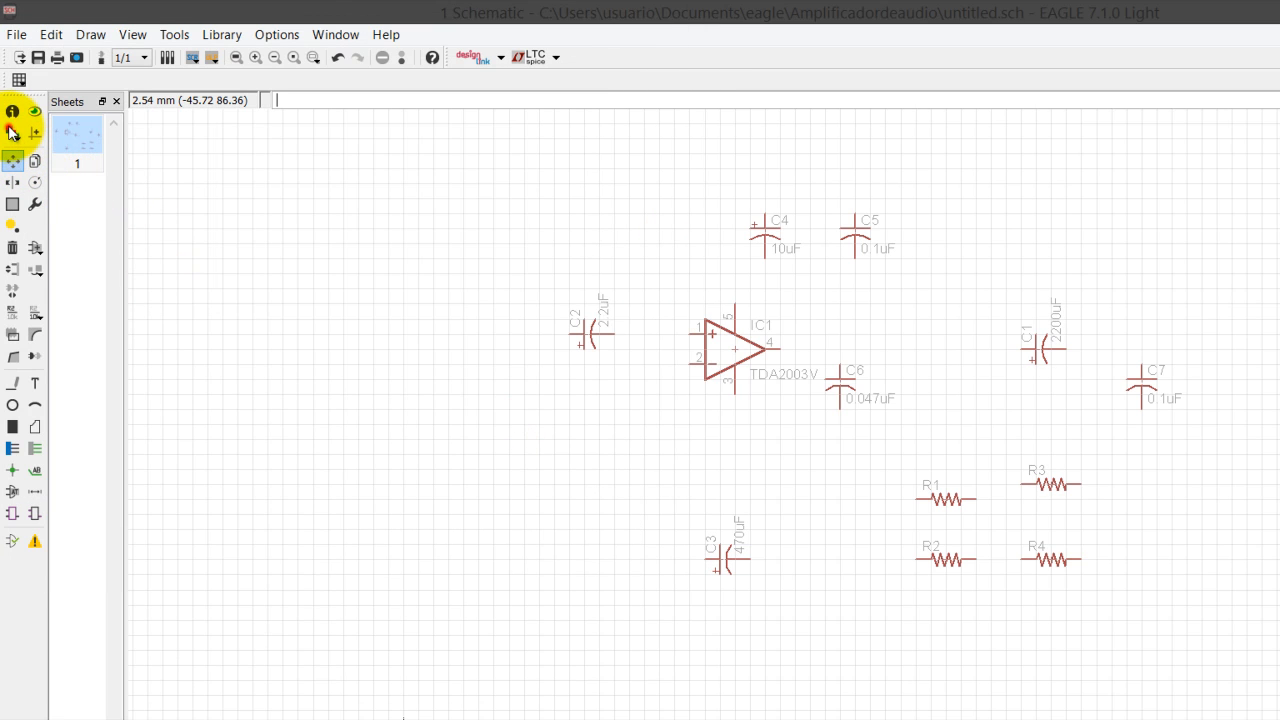
- Move resistor R1 directly below capacitor C6 and rotate it to vertical, consulting the reference diagram
click(12, 158)
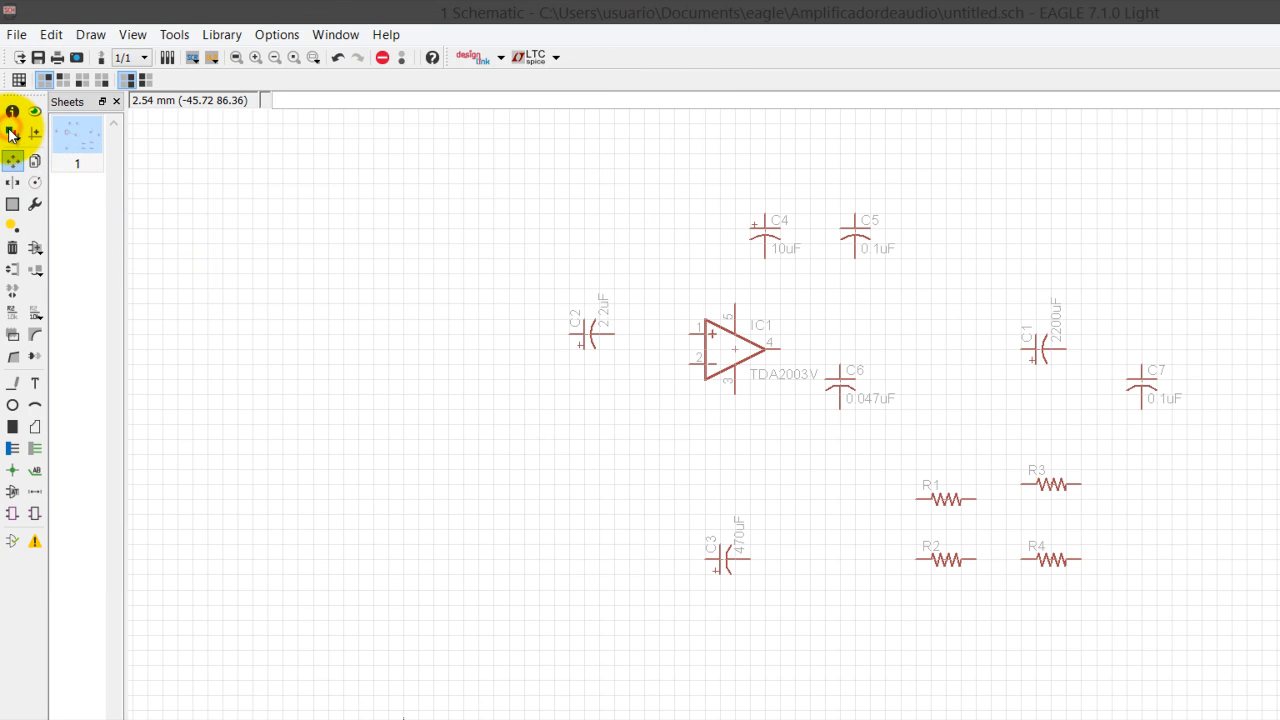
click(762, 402)
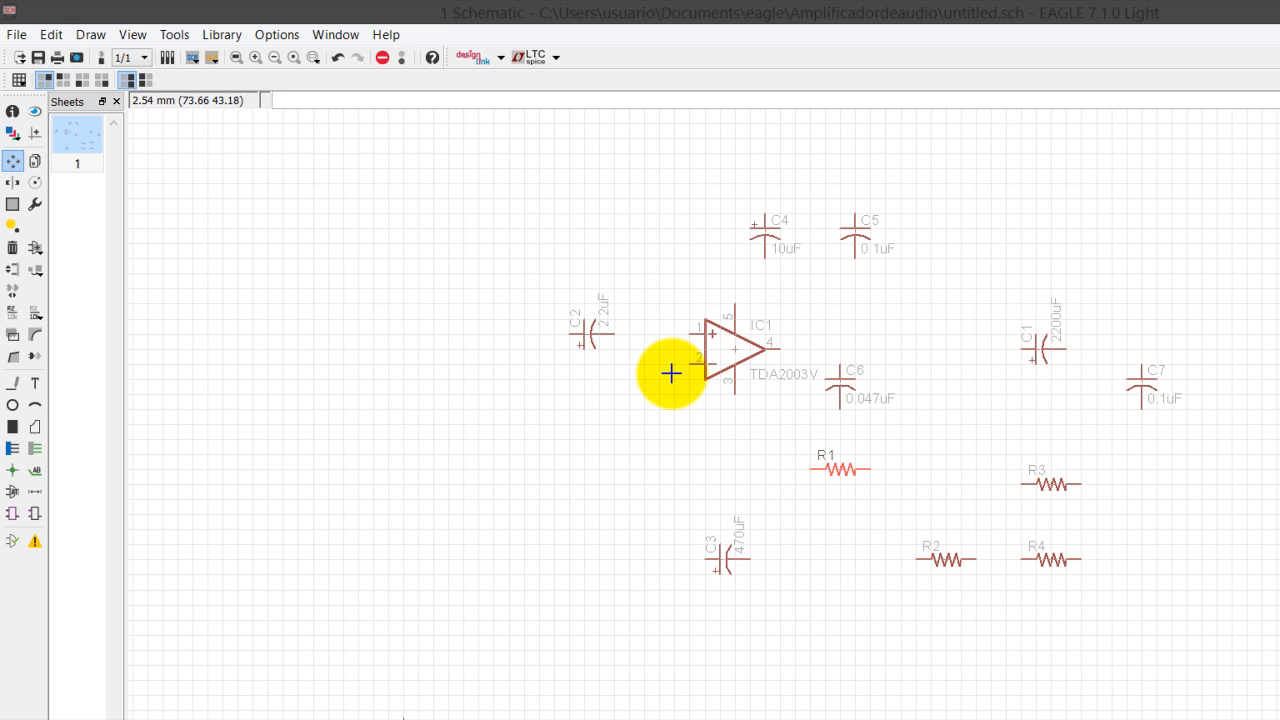
right_click(671, 373)
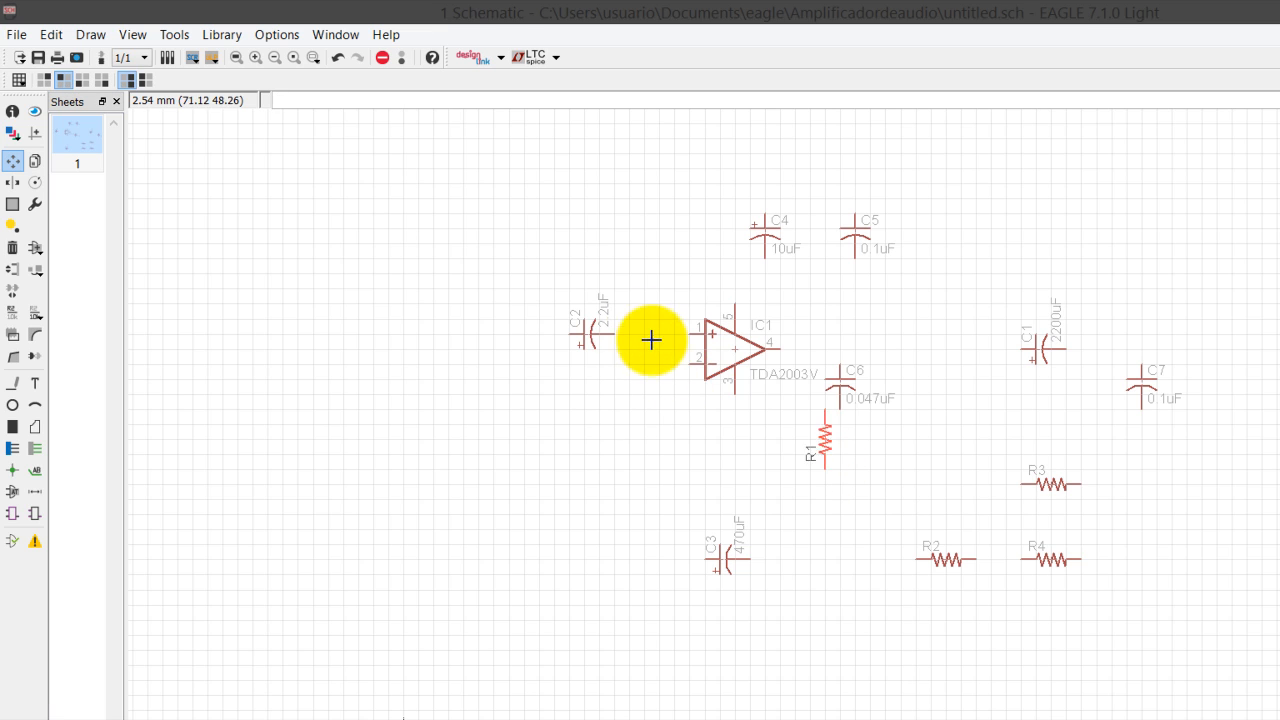
click(407, 718)
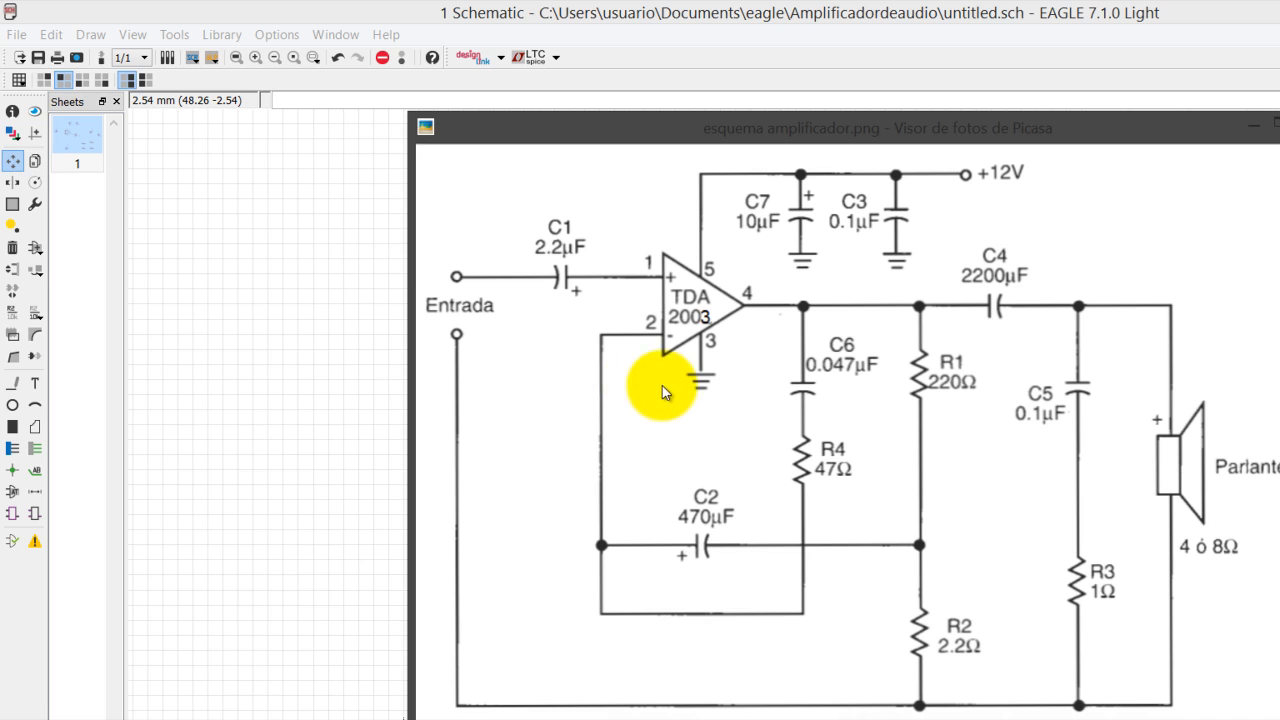
click(293, 456)
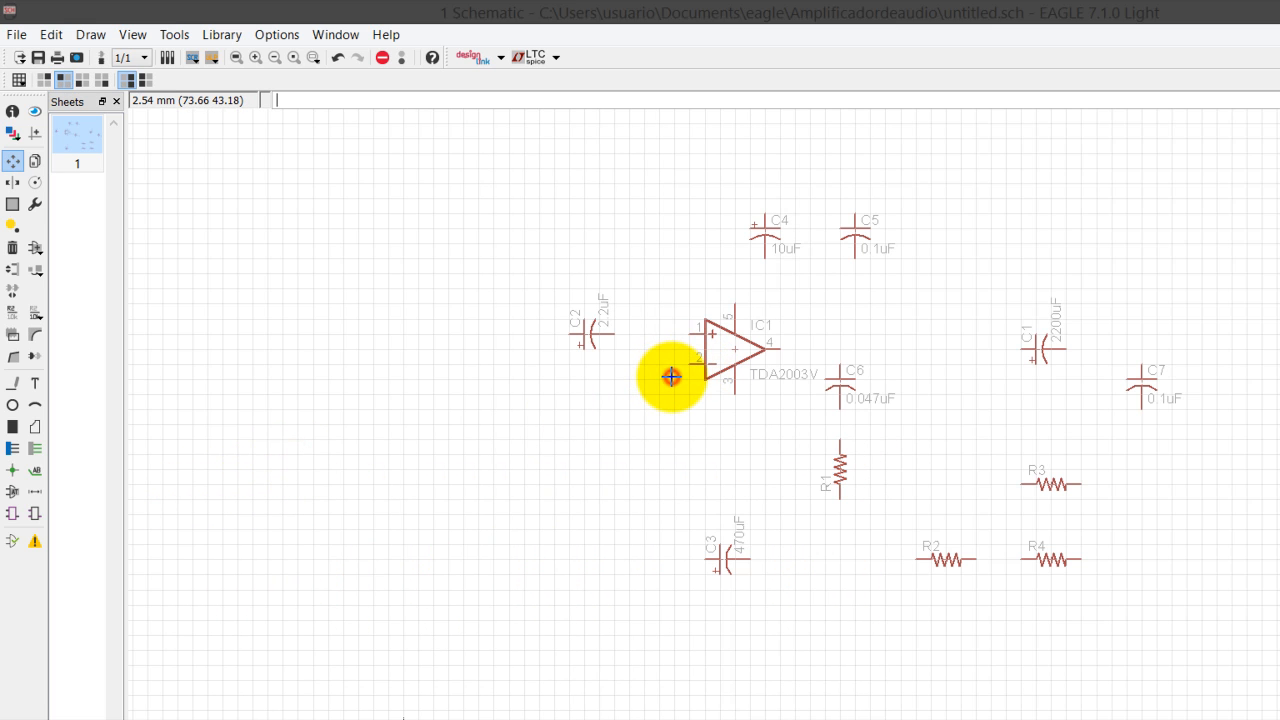
- Consult the reference diagram, then move resistor R3 between C6 and C1 and rotate it to vertical
click(410, 716)
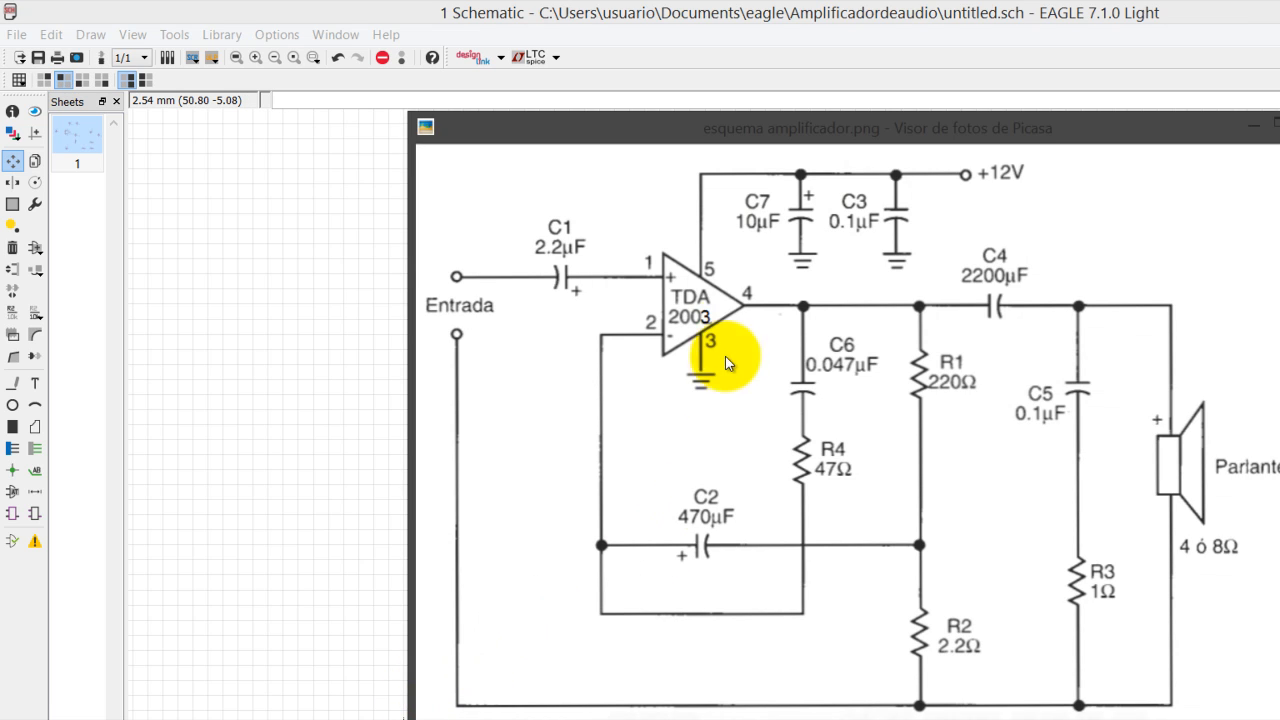
click(259, 454)
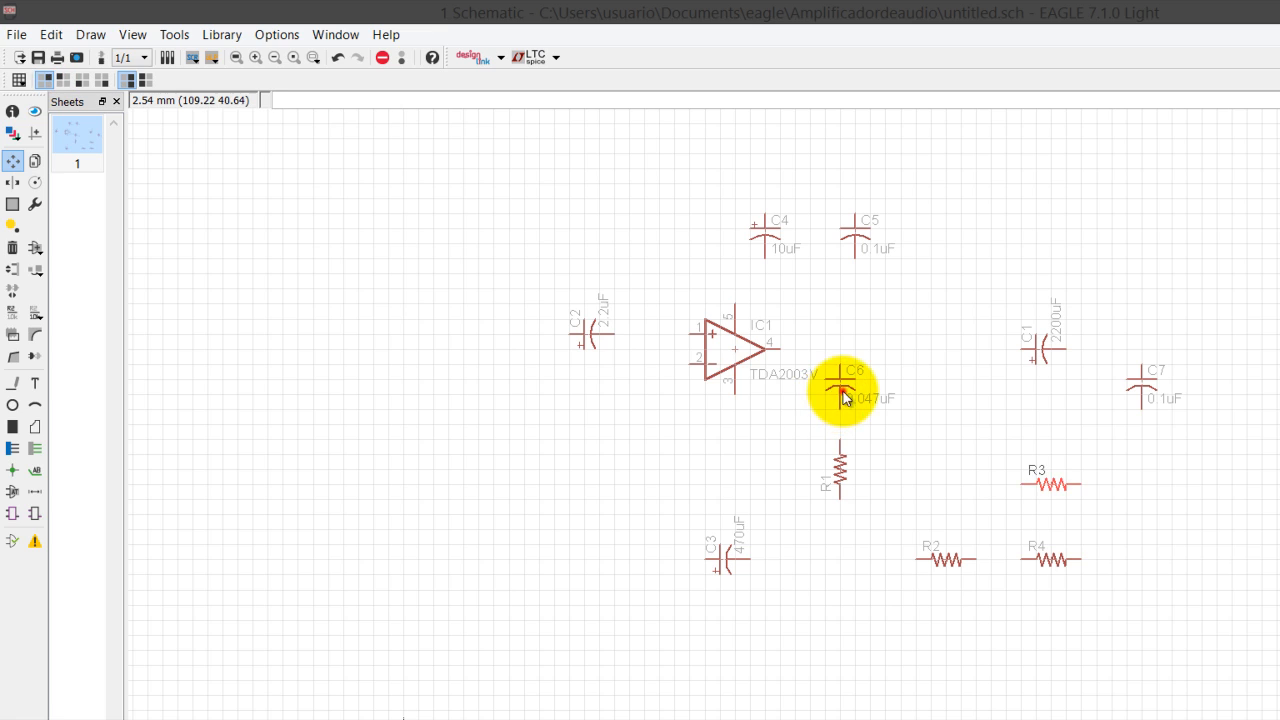
right_click(777, 327)
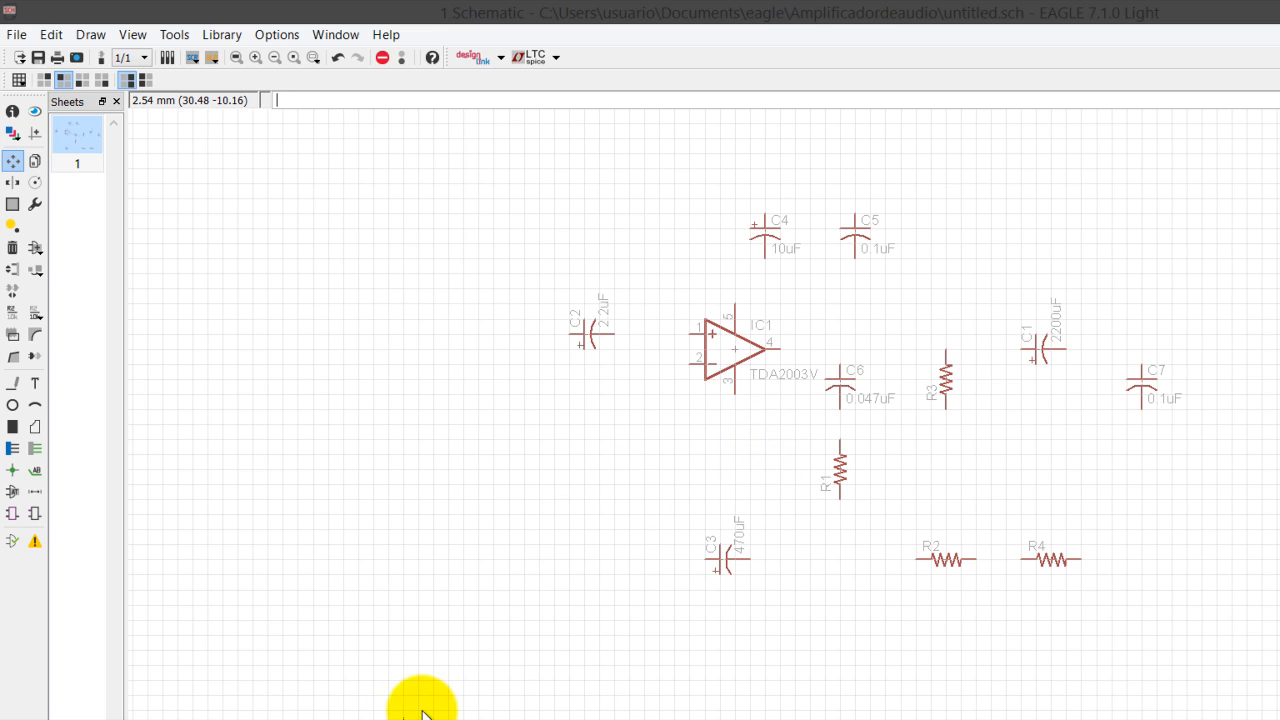
- Consult the reference diagram, then rotate resistor R4 to vertical and place it directly below capacitor C7
click(416, 714)
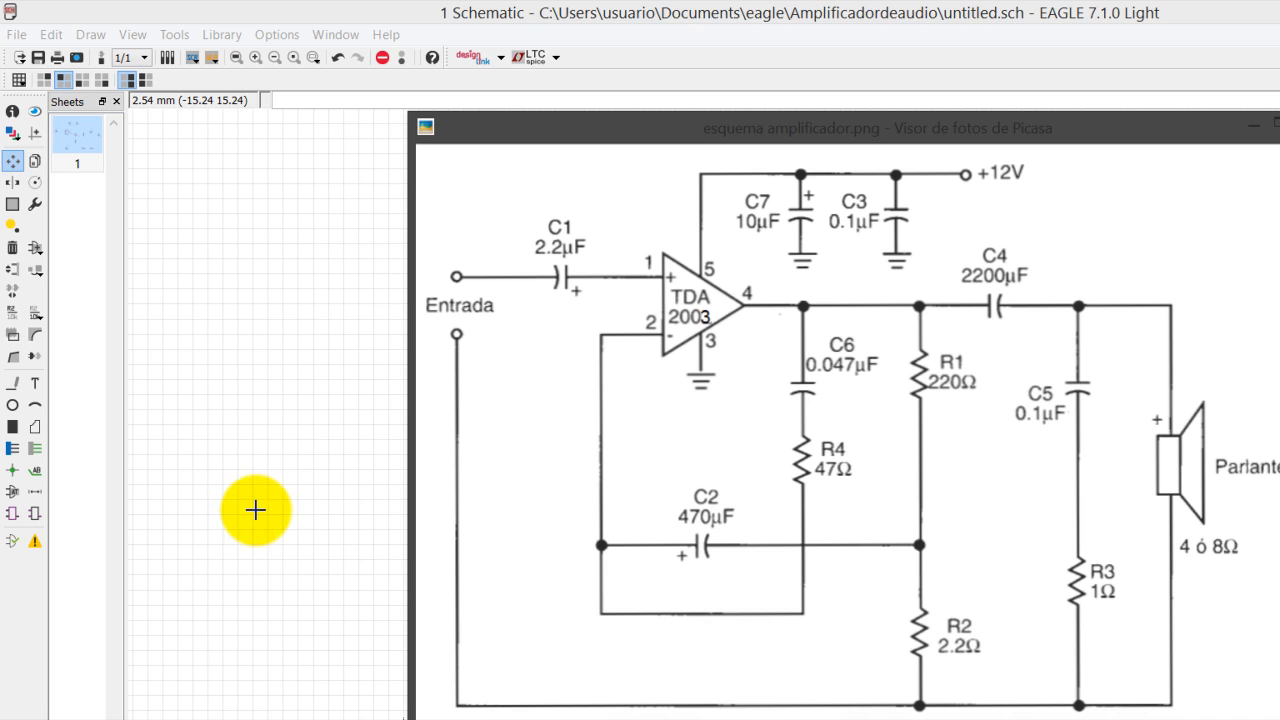
click(297, 551)
click(848, 449)
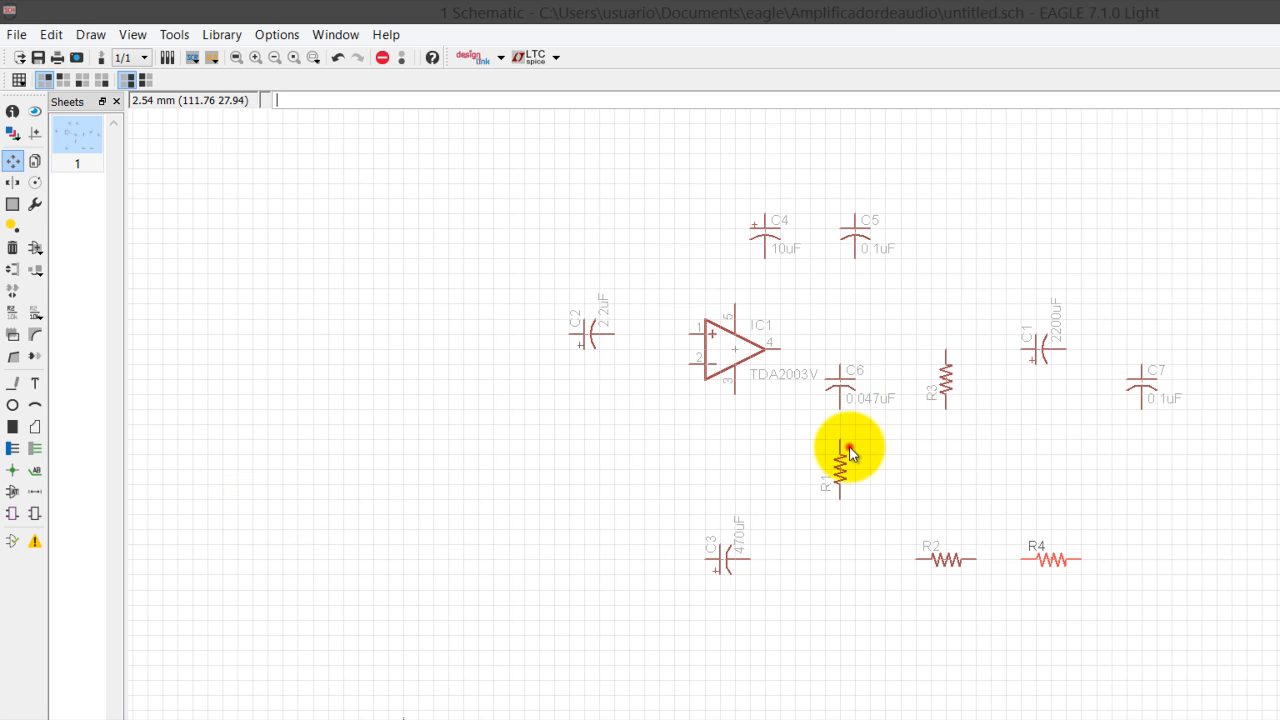
right_click(860, 371)
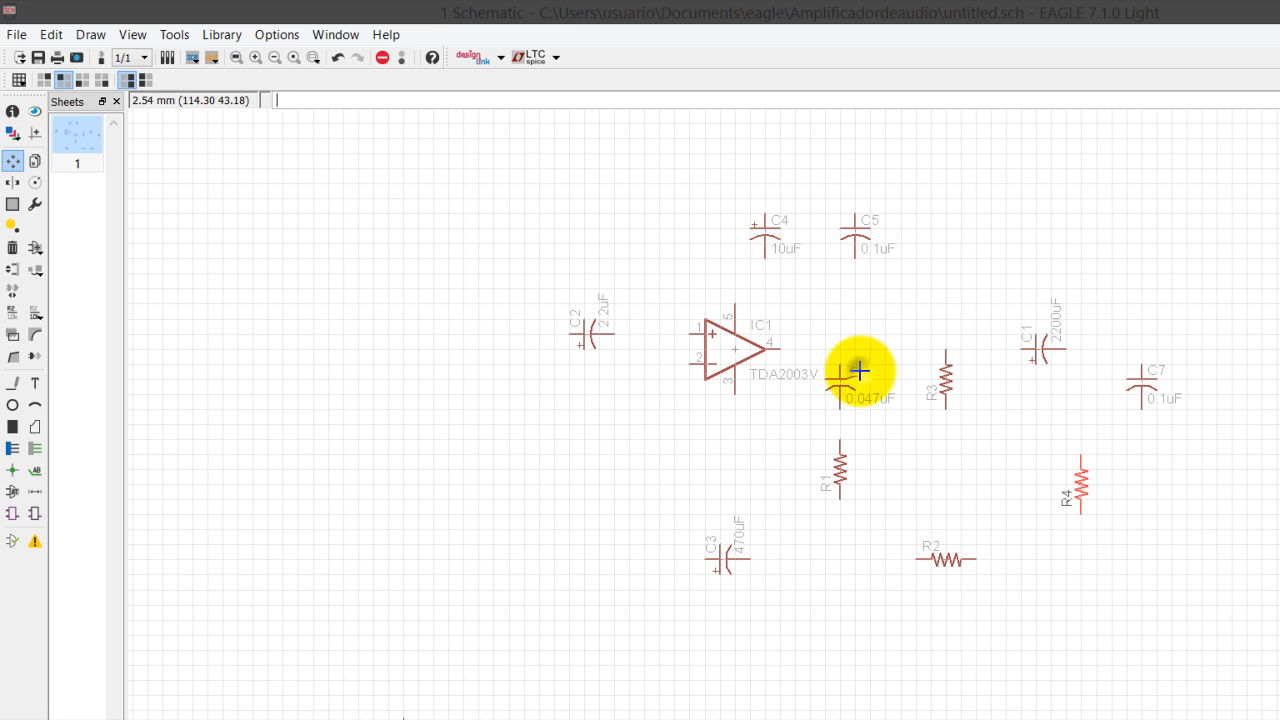
click(916, 376)
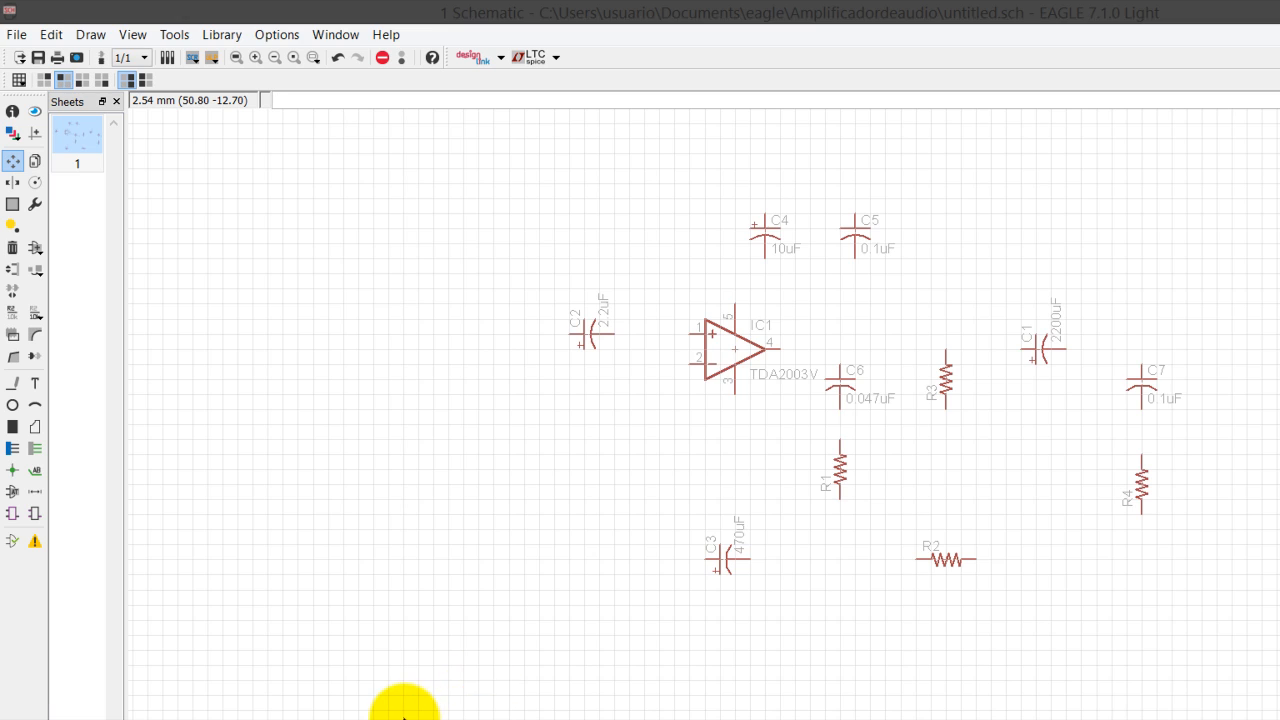
- Check the reference diagram and rotate resistor R2 to vertical, aligned below R3
click(403, 716)
click(257, 577)
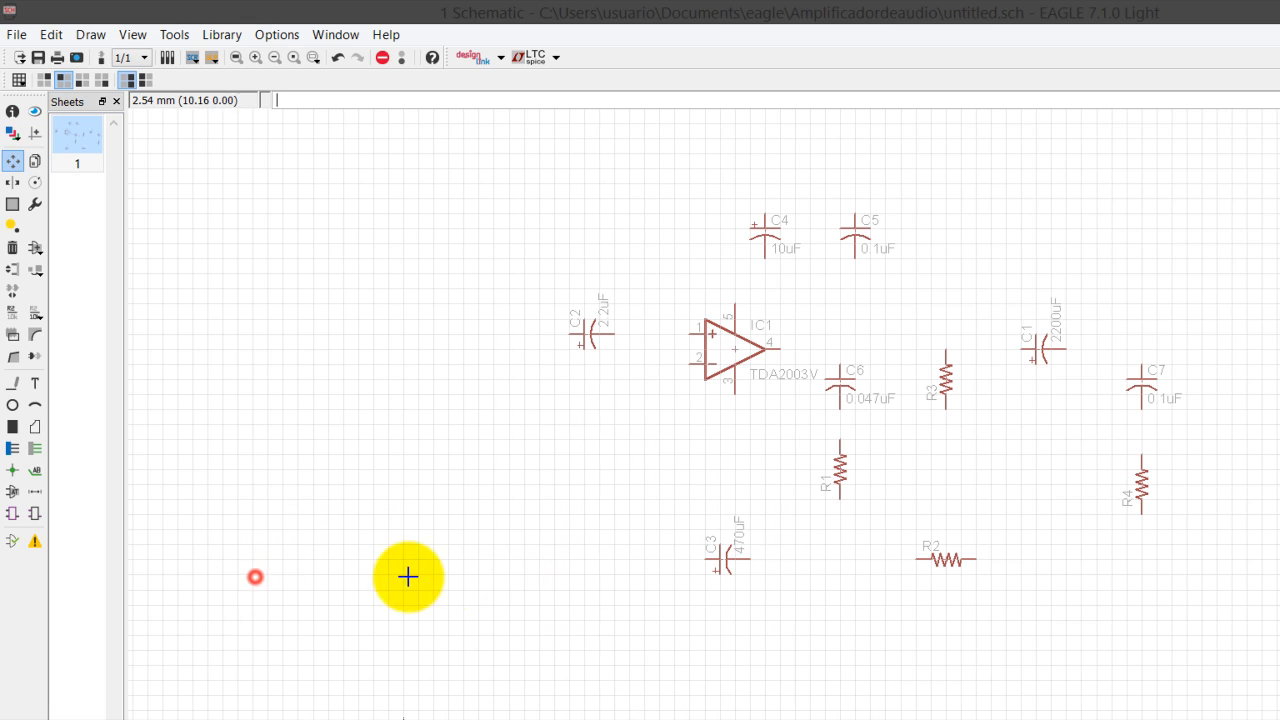
click(755, 452)
right_click(754, 451)
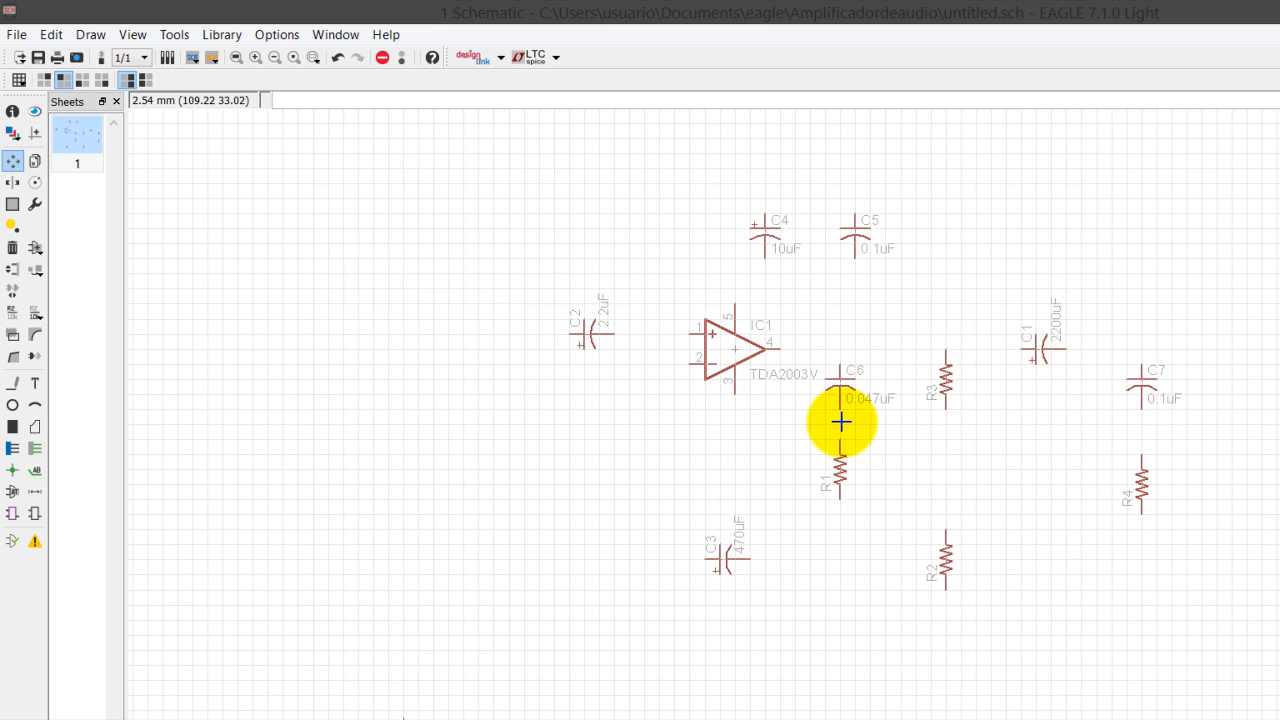
- Draw a net connecting capacitor C2 to pin 1 of IC1
click(13, 315)
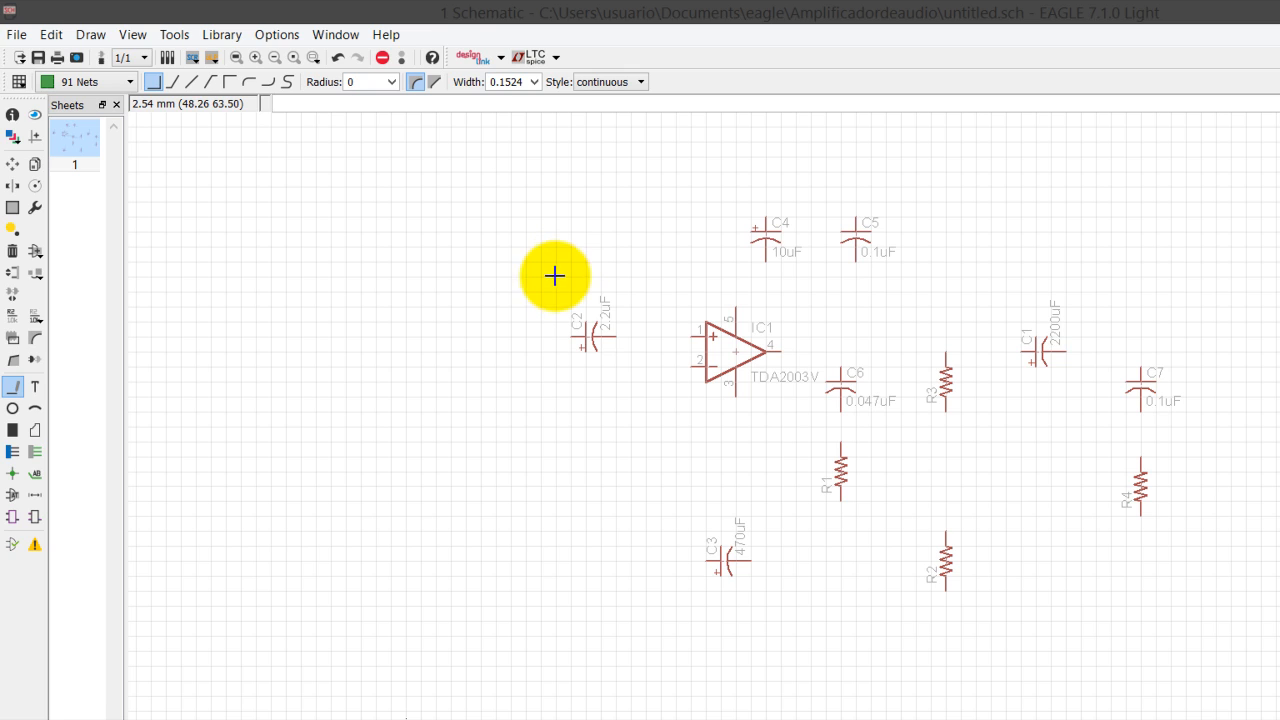
click(493, 271)
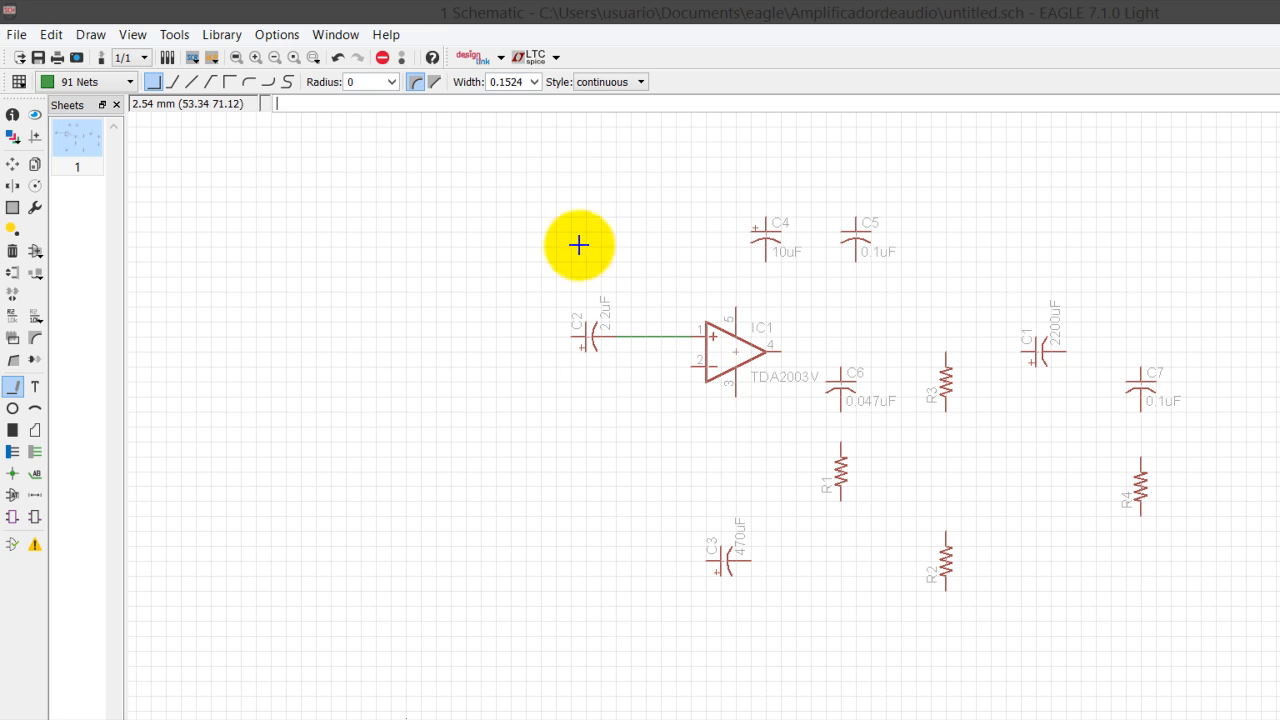
- Draw a net upward from pin 5 of IC1 and move capacitors C4 and C5 farther right of it
click(588, 245)
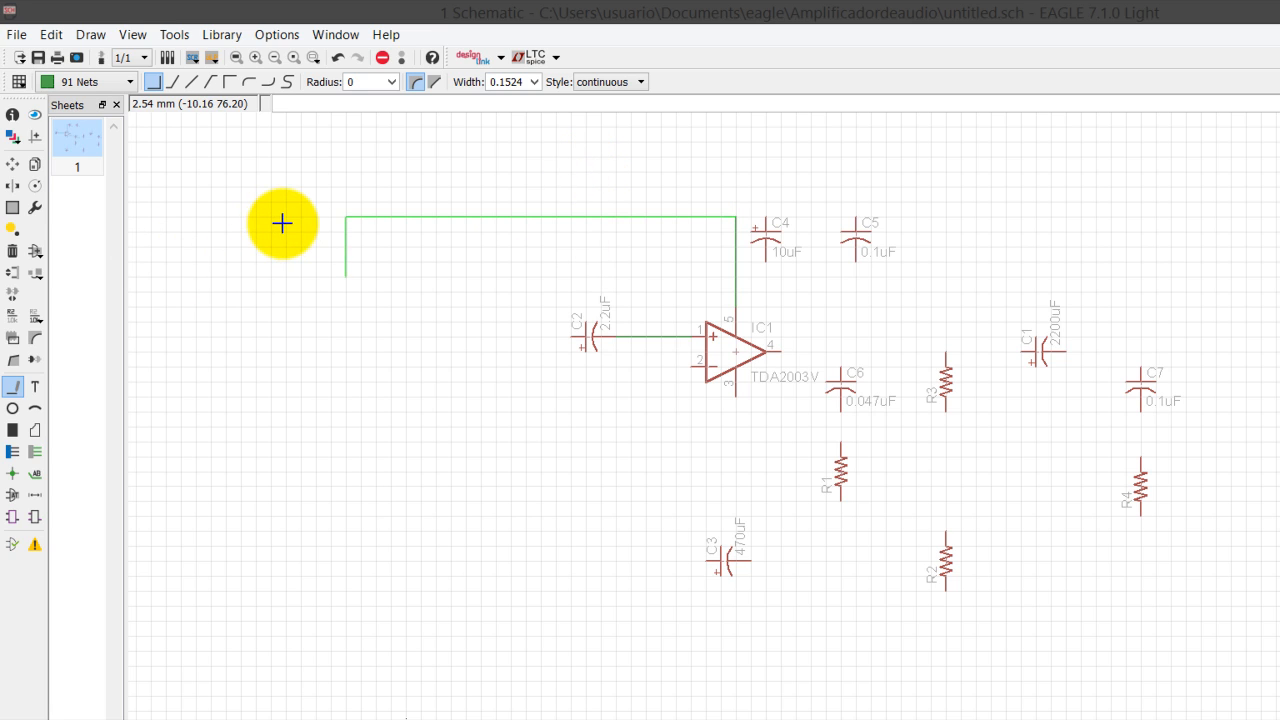
click(13, 162)
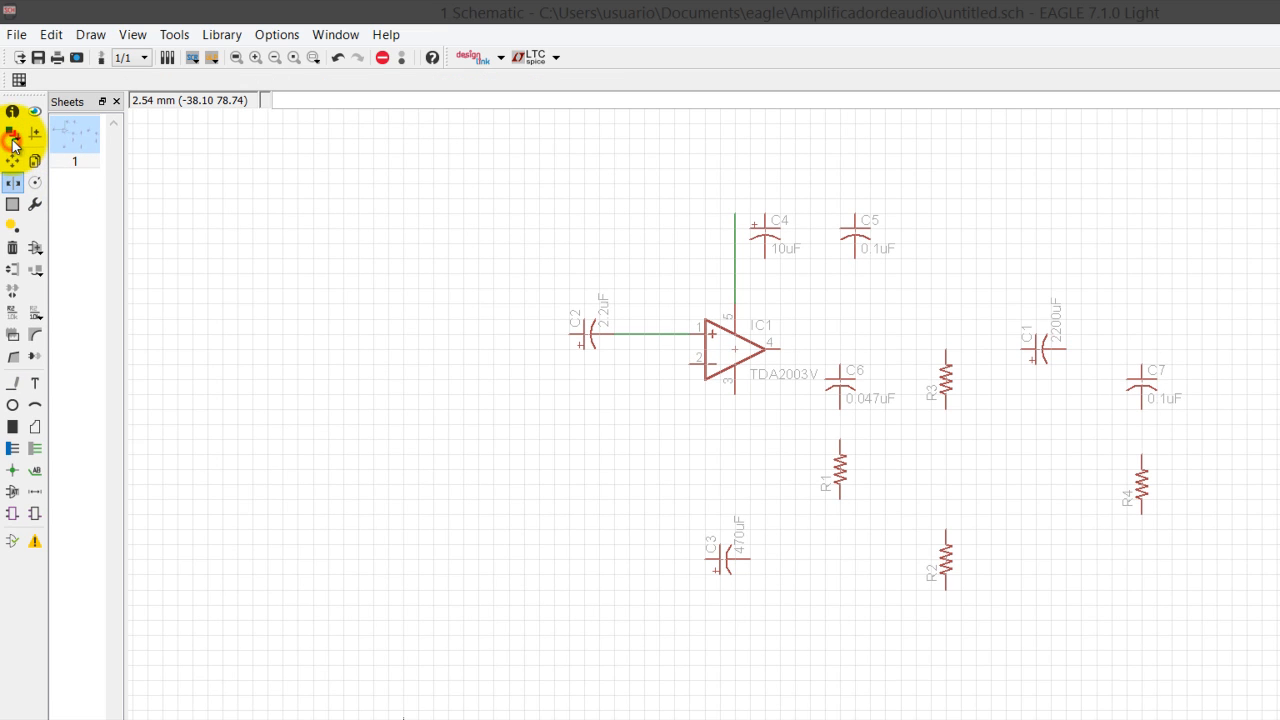
click(625, 192)
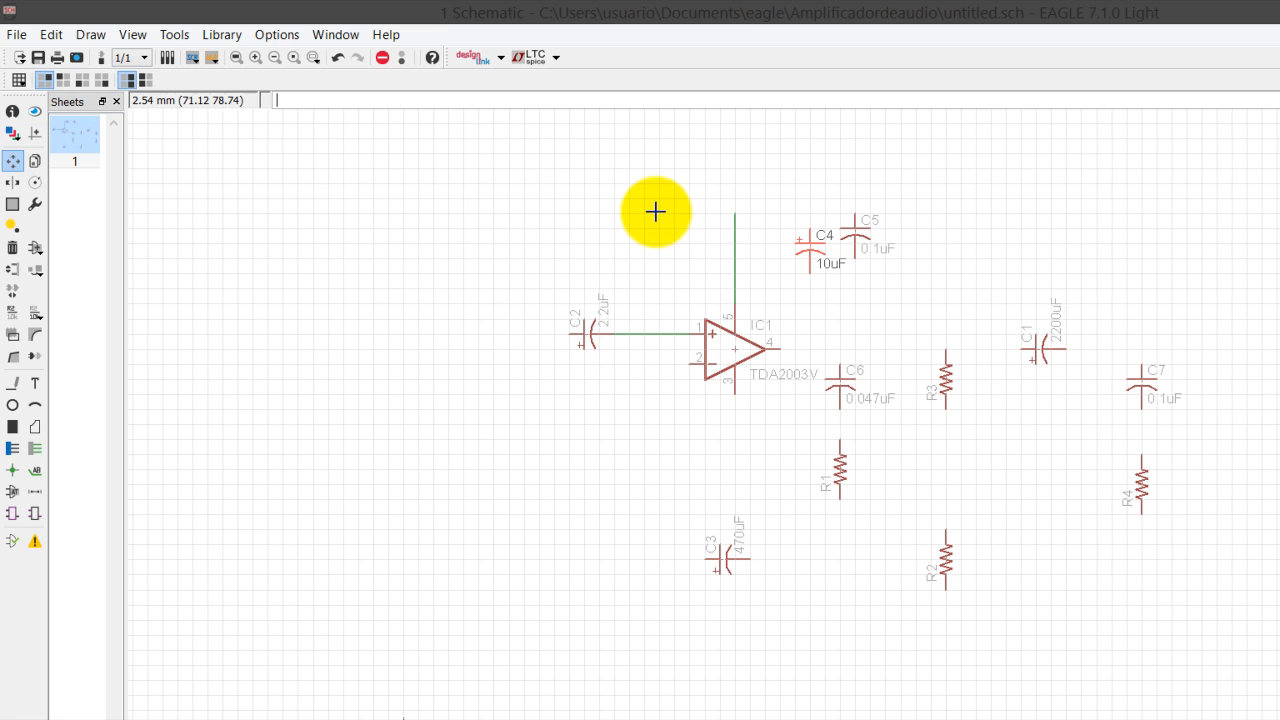
click(655, 212)
click(697, 193)
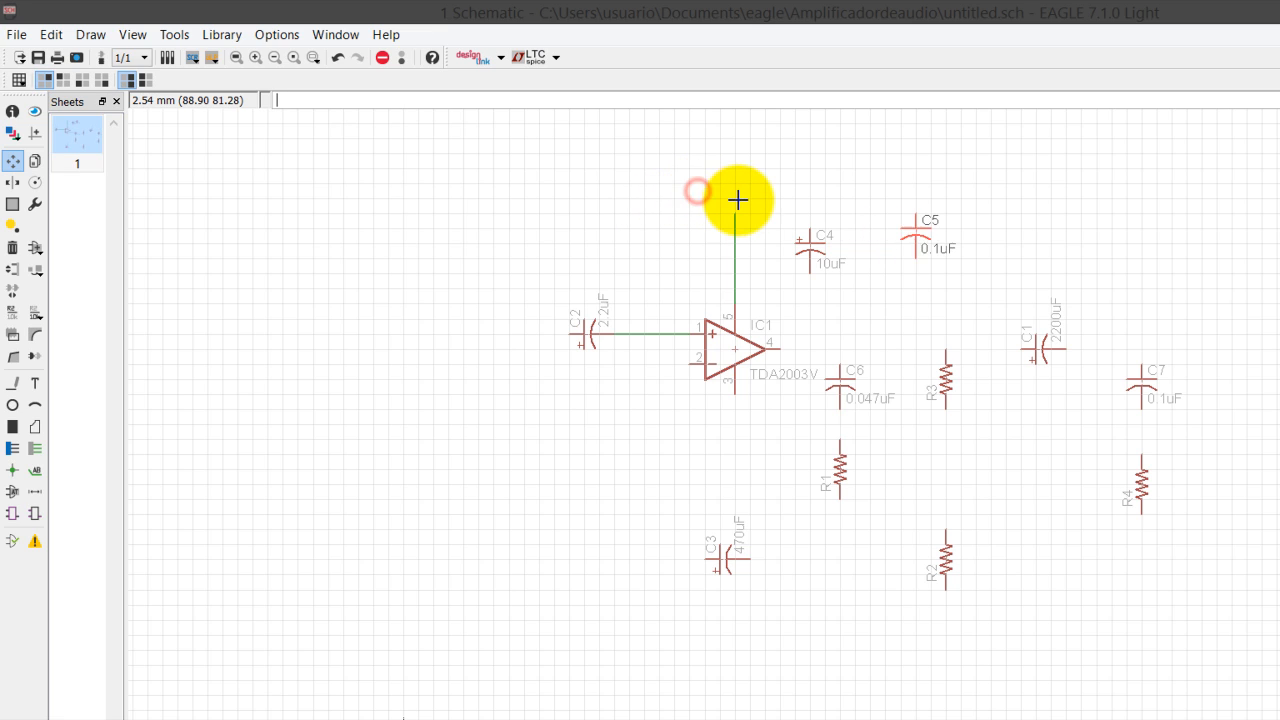
click(731, 206)
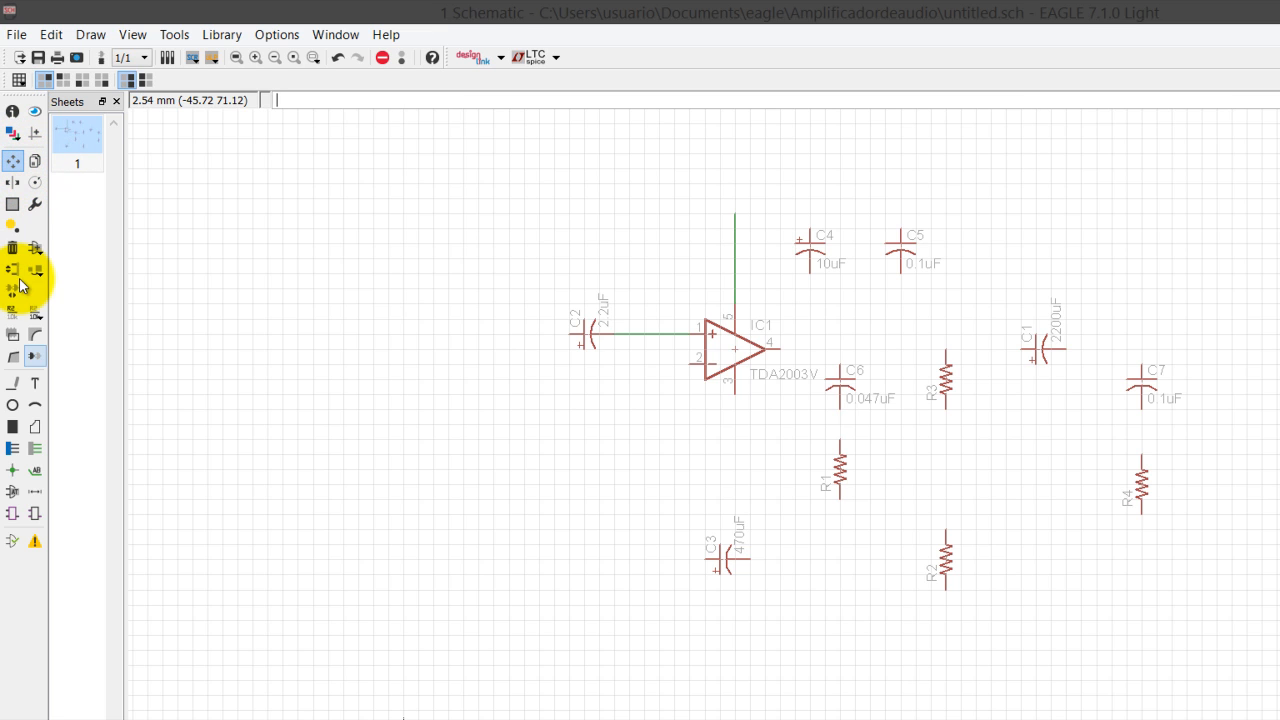
- Extend the pin 5 net to the upper ends of C4 and C5 and continue the supply line past C5
click(12, 383)
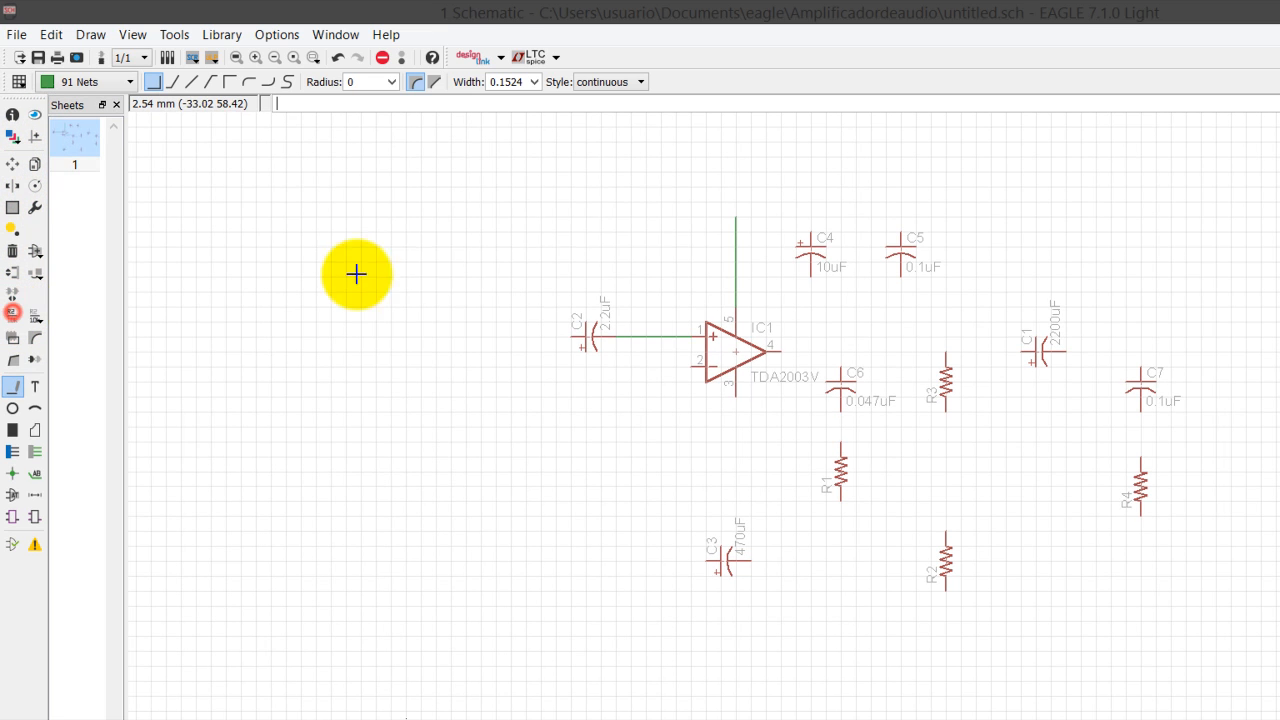
click(588, 174)
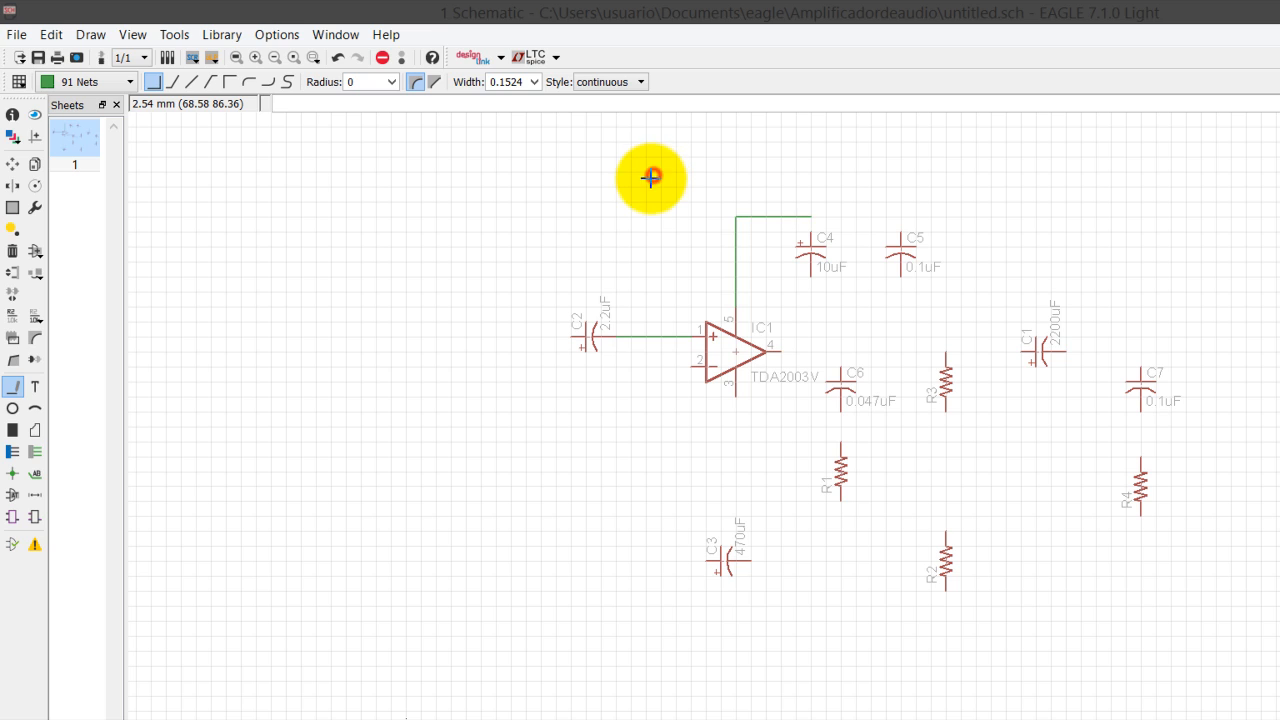
click(649, 171)
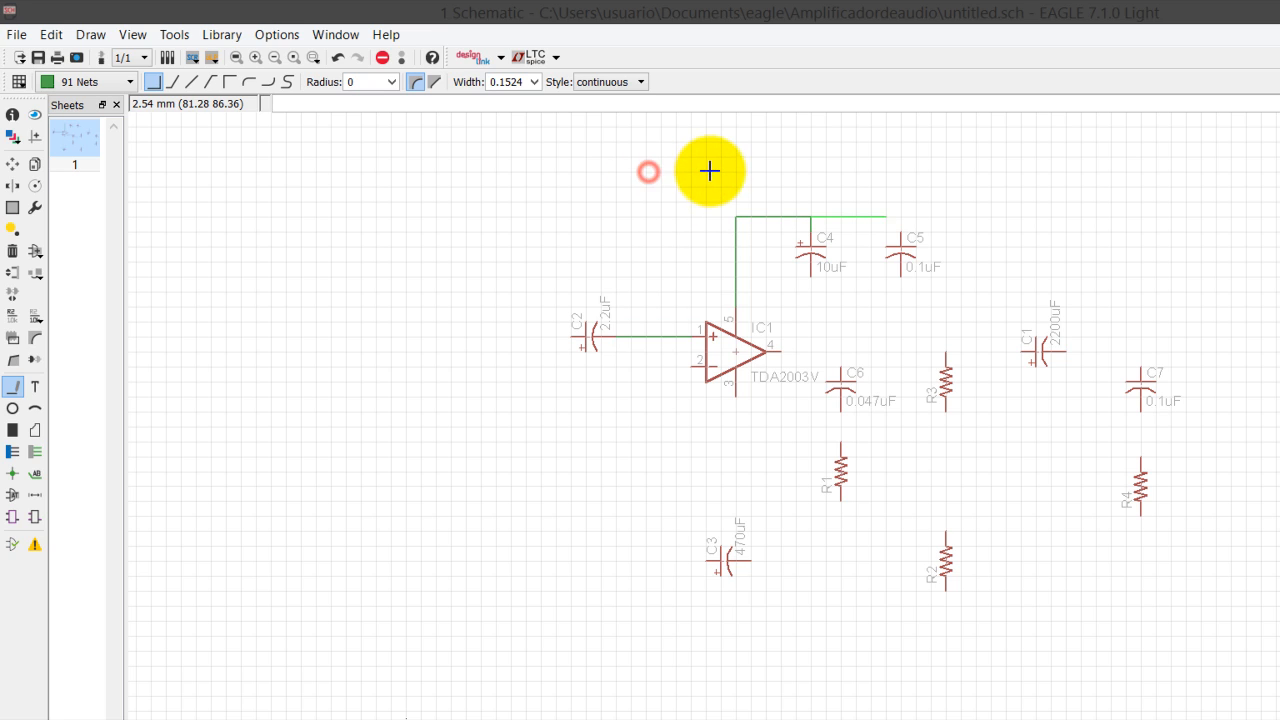
click(720, 178)
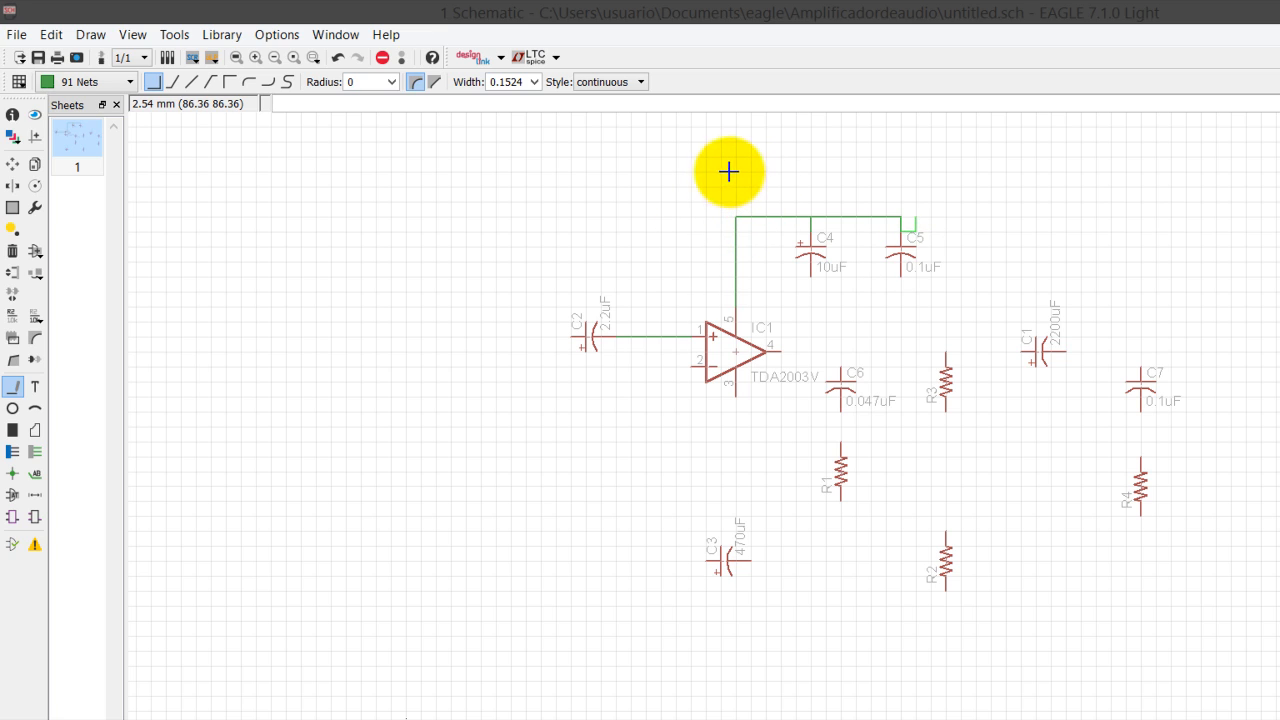
click(731, 171)
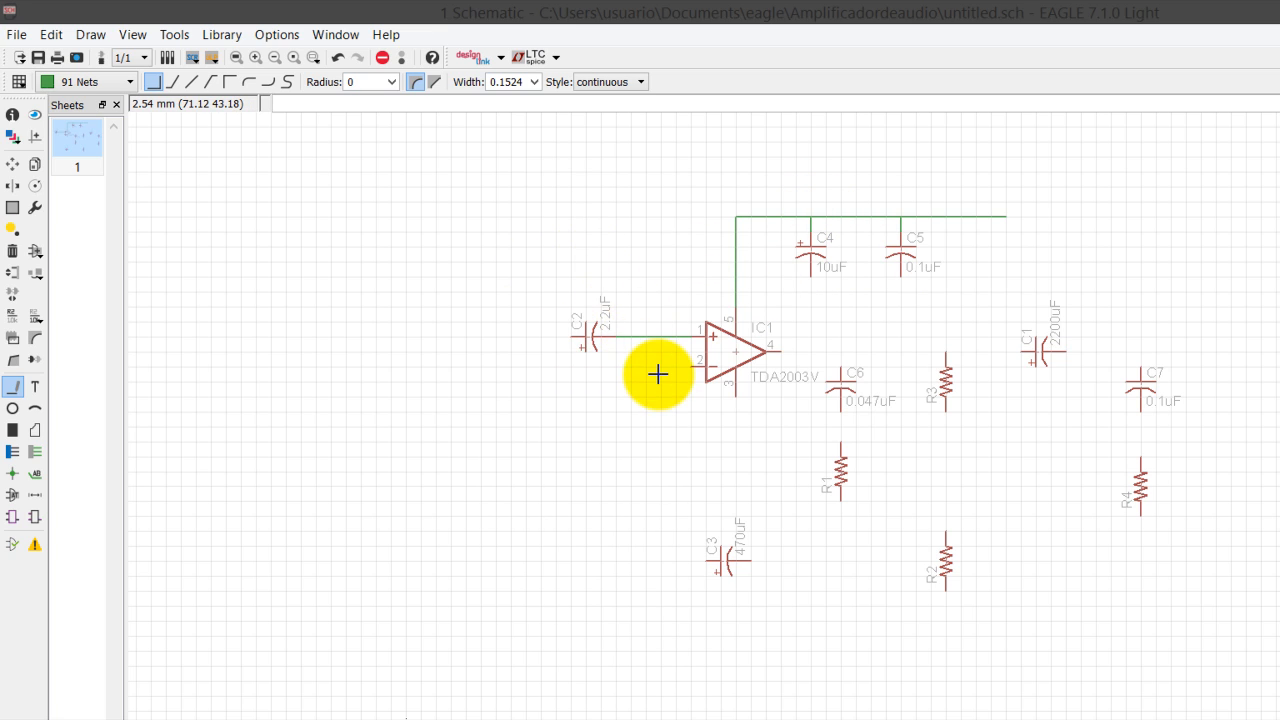
- Draw a net from IC1 pin 4 to the upper end of C6 and on to R3
click(627, 281)
click(671, 288)
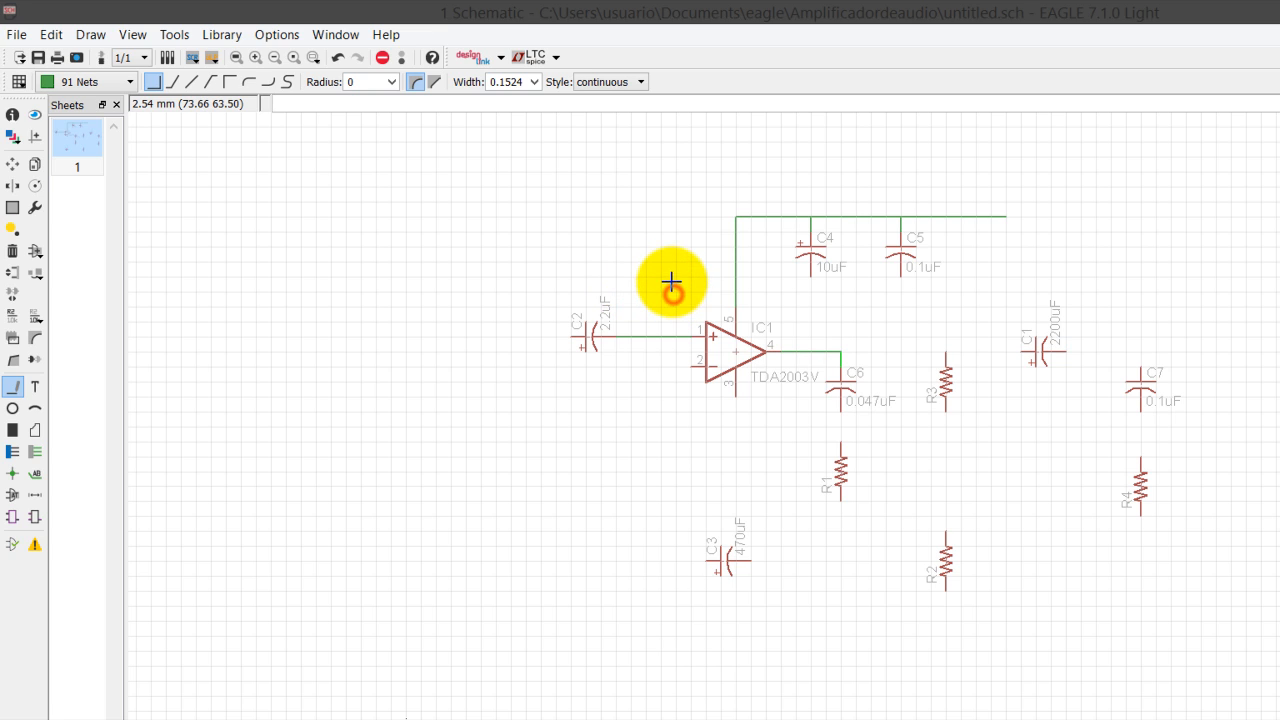
click(671, 280)
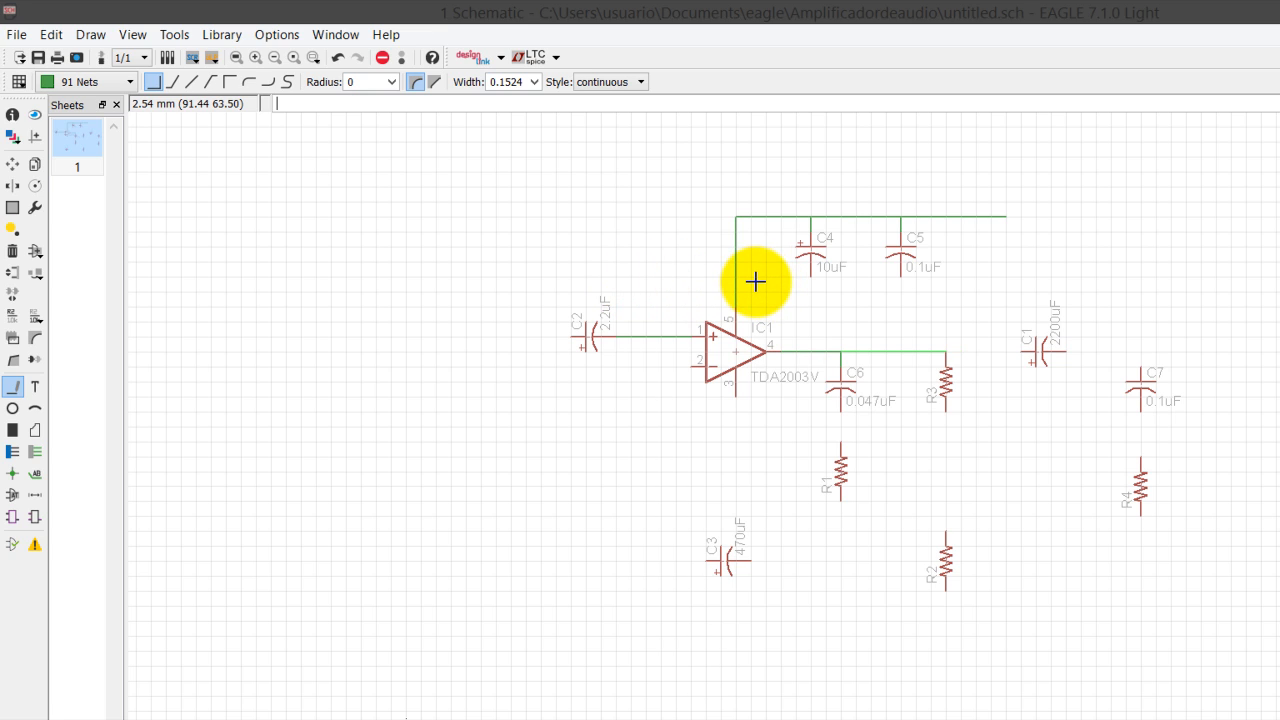
- Move resistor R3 slightly lower and delete the slanted net segment between C6 and R3
click(13, 160)
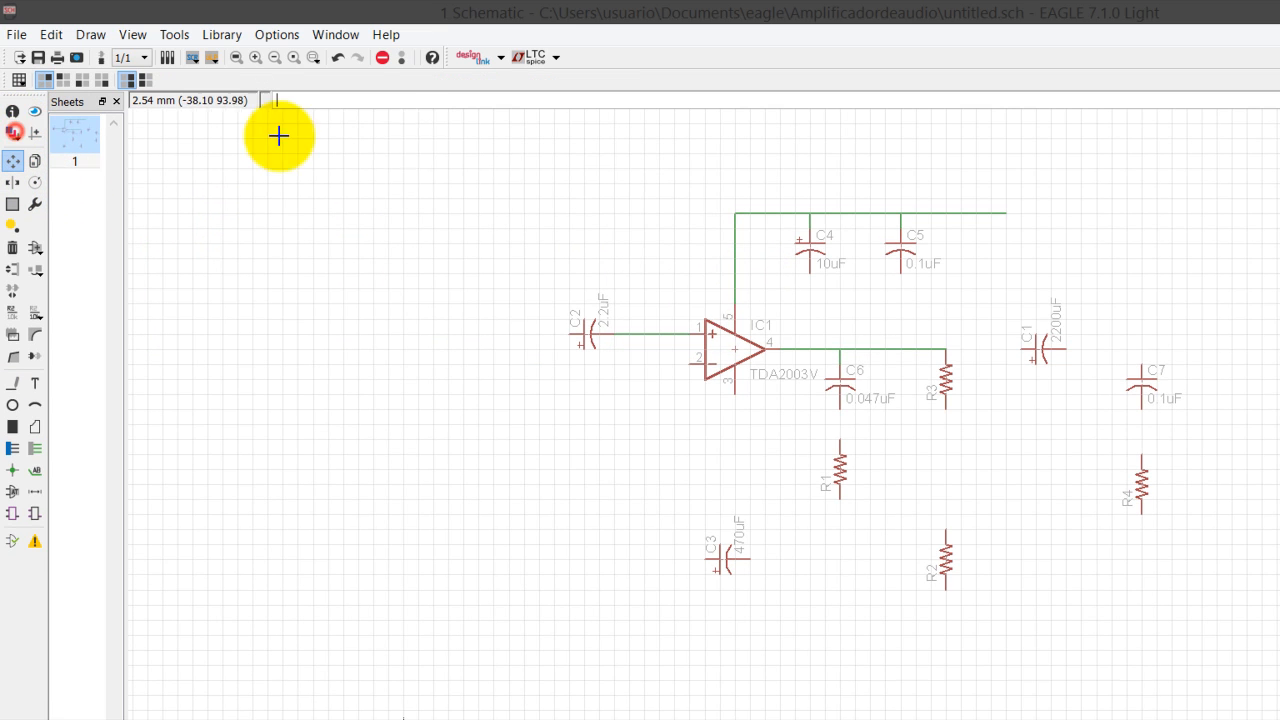
click(759, 301)
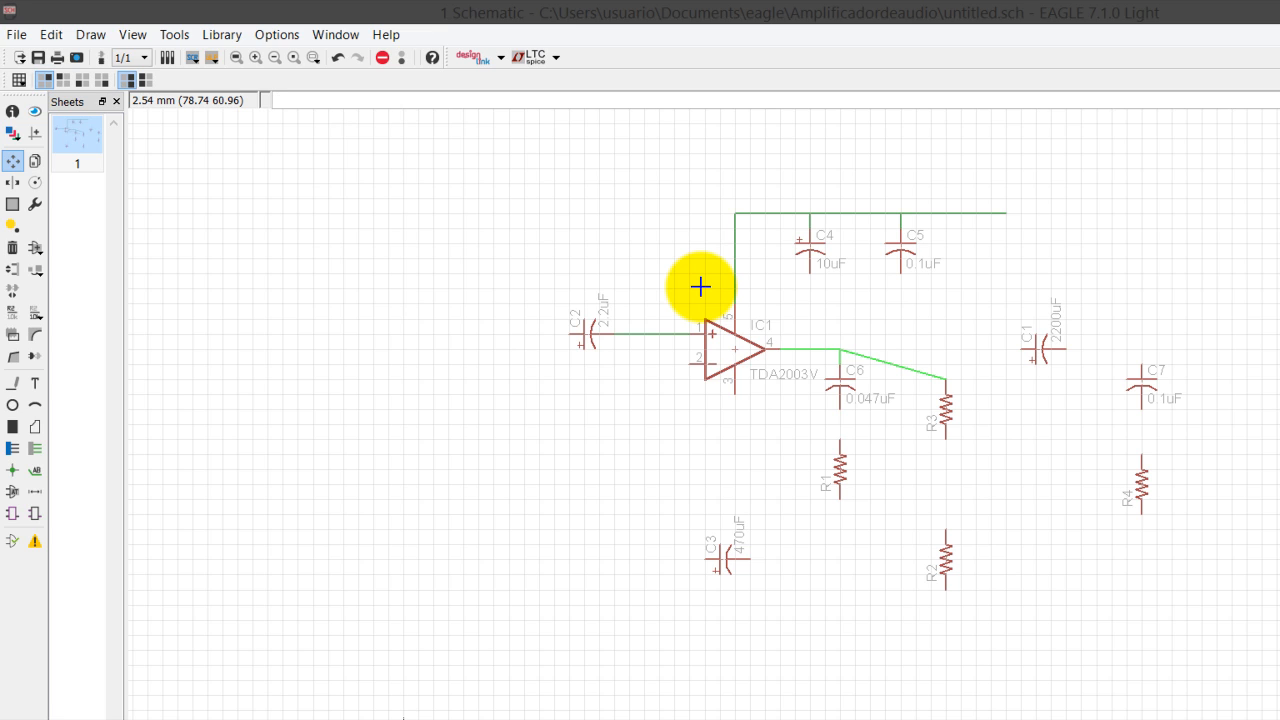
right_click(875, 359)
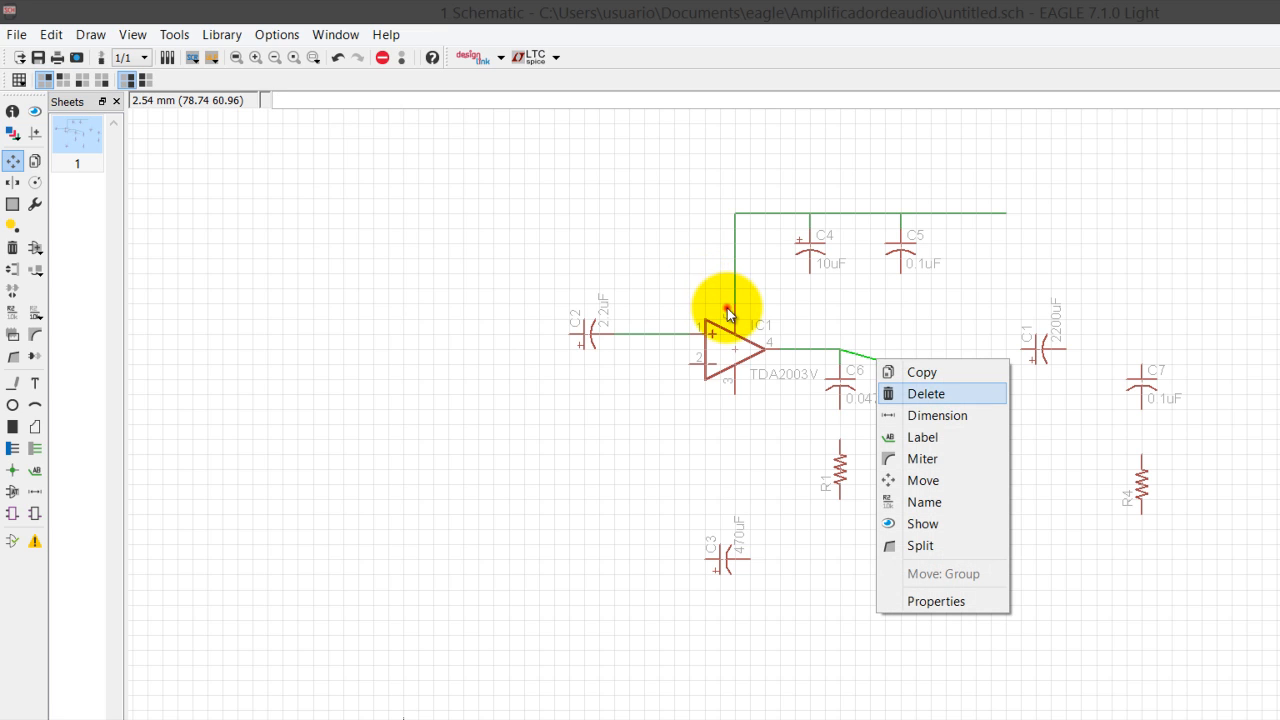
click(910, 390)
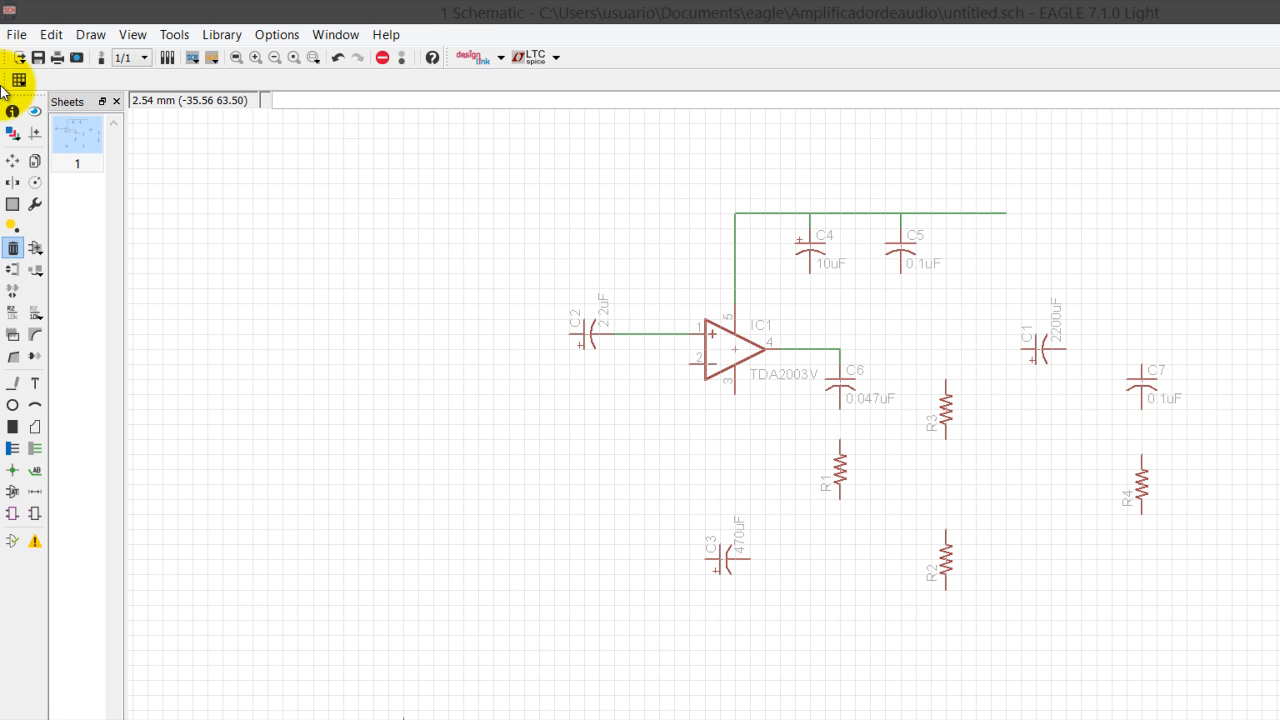
- Draw a right-angled net from the output line above C6 to the upper end of R3
click(9, 314)
click(678, 281)
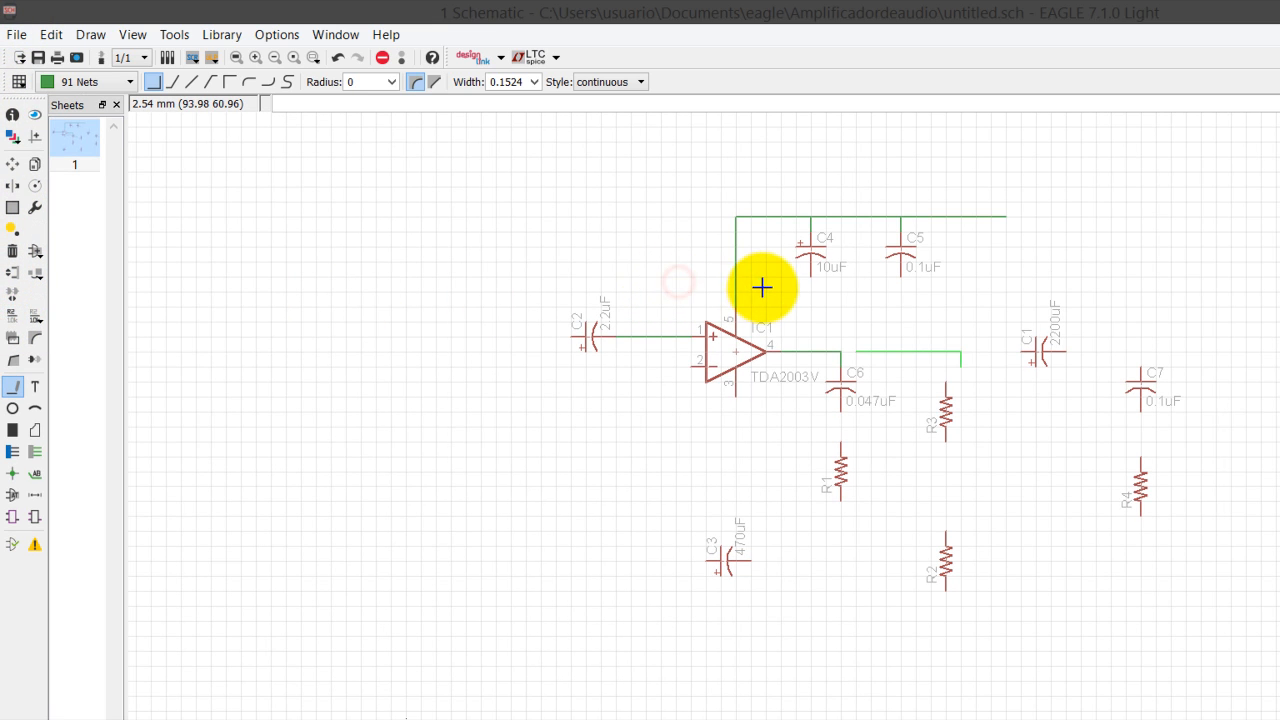
click(671, 282)
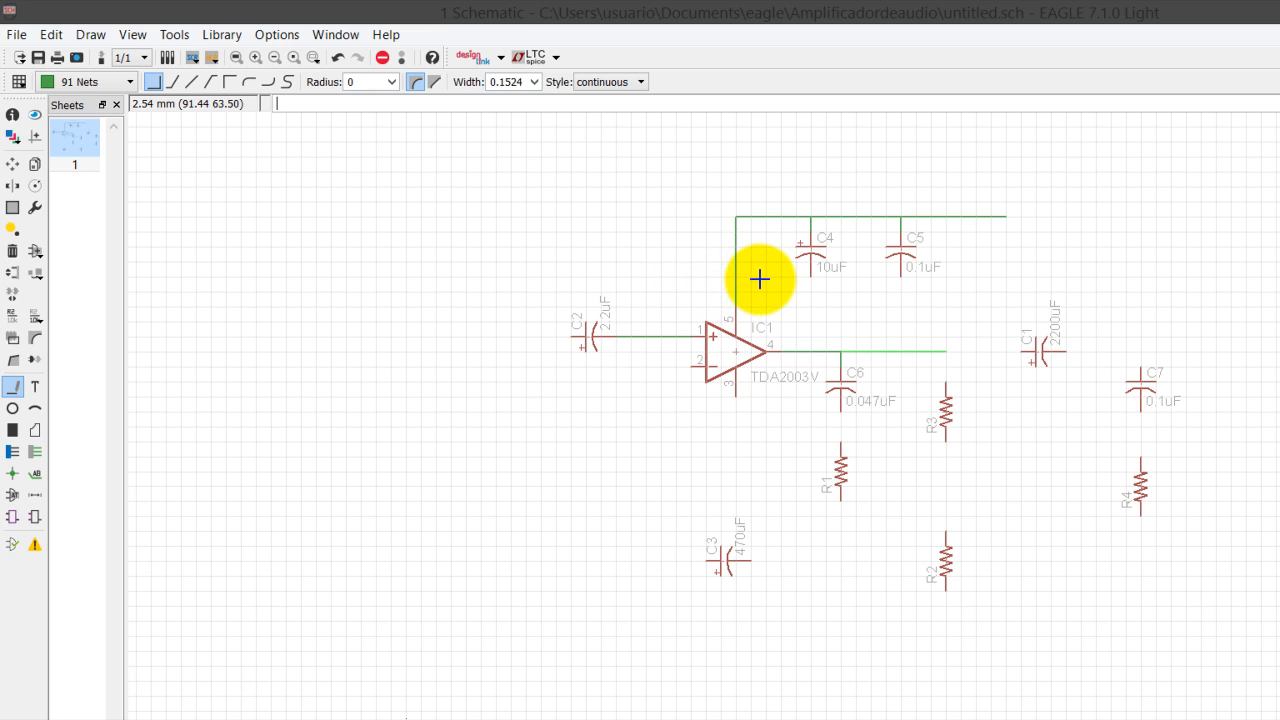
click(760, 279)
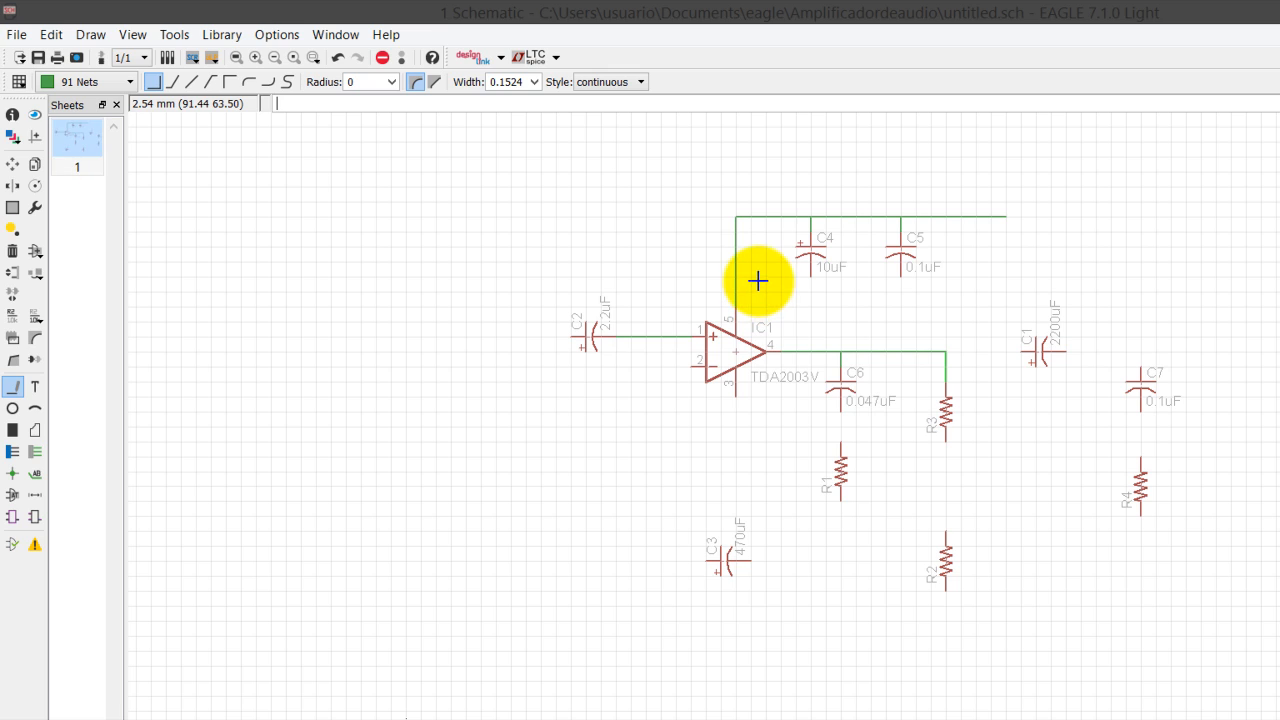
- Wire the output line to C1, and connect C1's other side through C7 to the upper end of R4
click(851, 281)
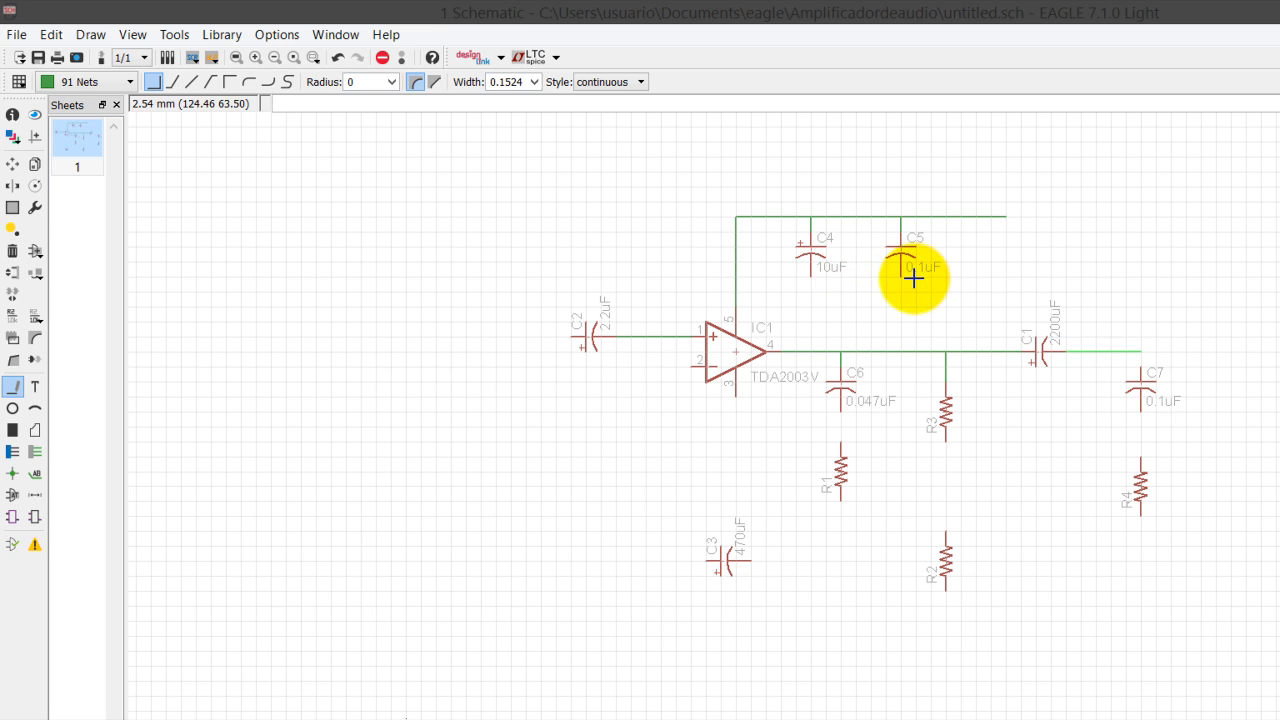
click(913, 280)
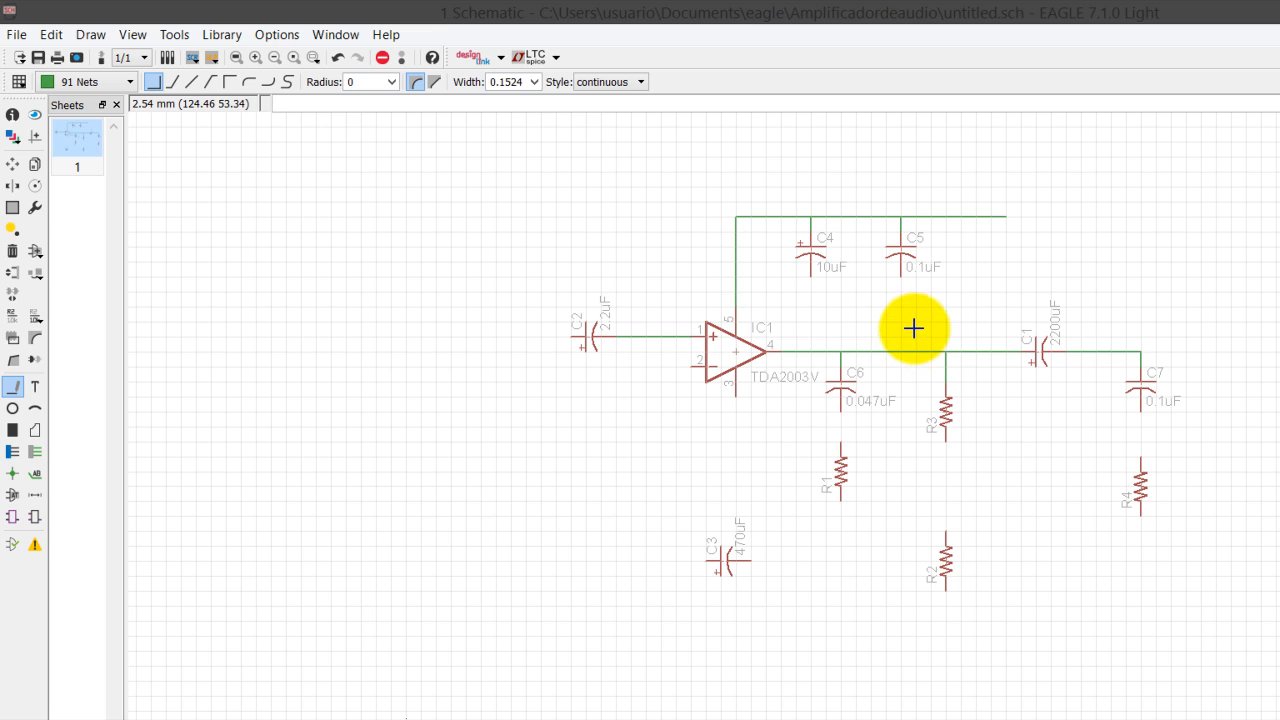
click(914, 328)
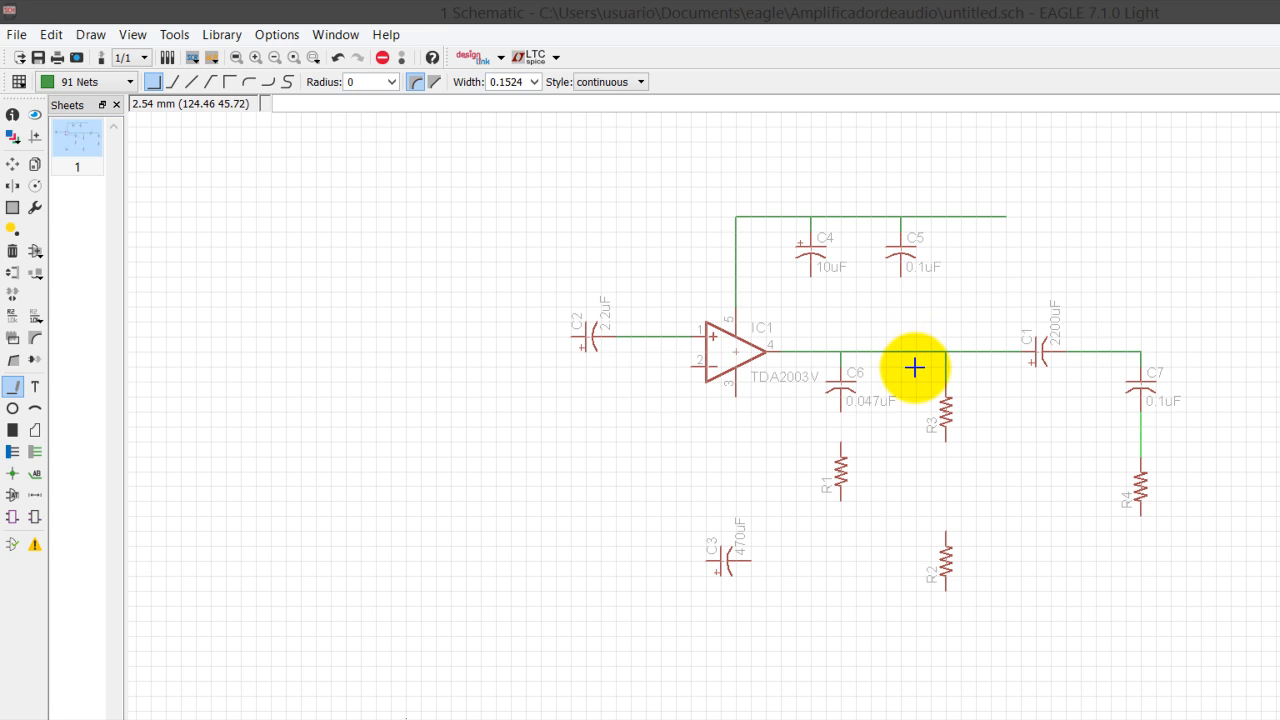
key(Escape)
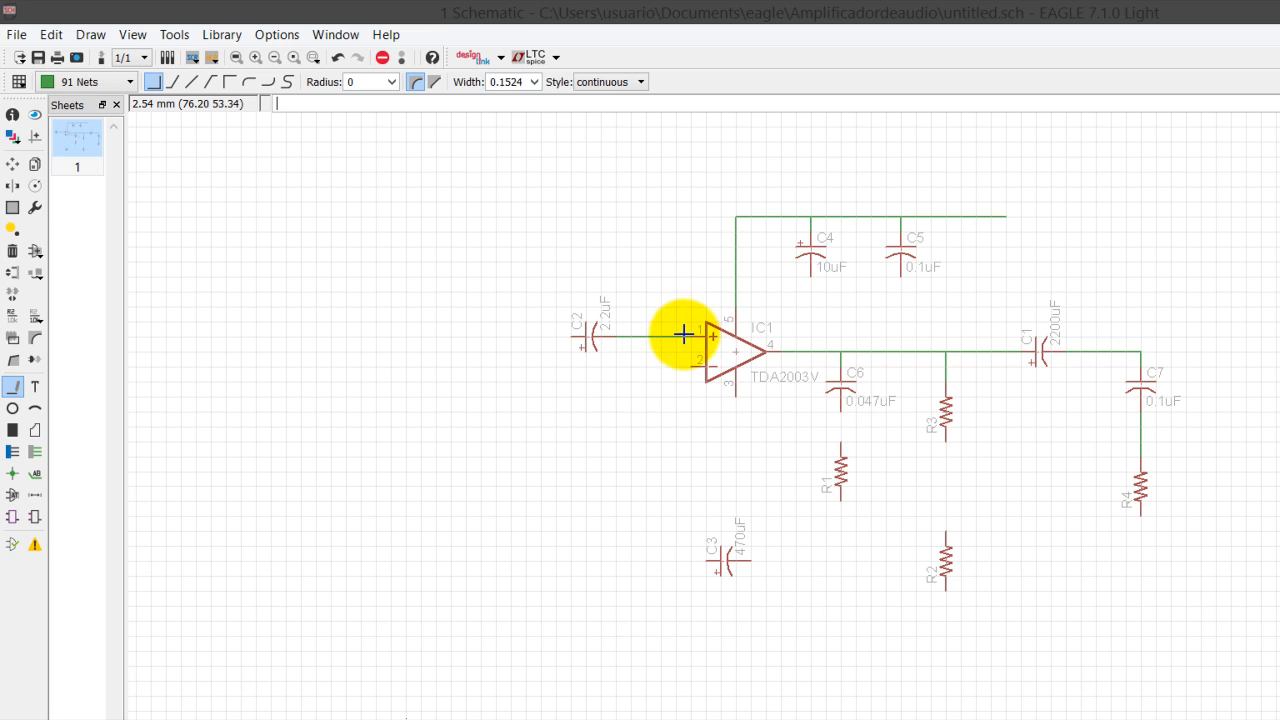
- Draw vertical nets connecting C6 to R1 and R3 to R2
click(671, 331)
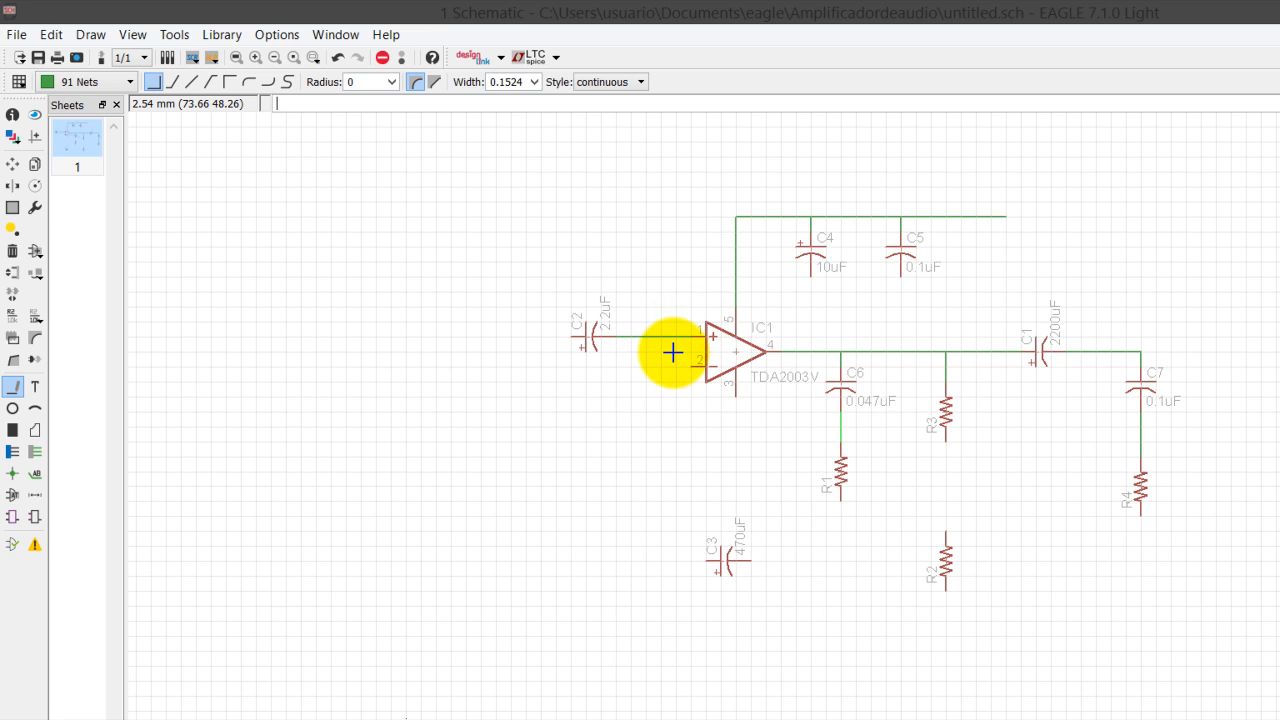
click(674, 352)
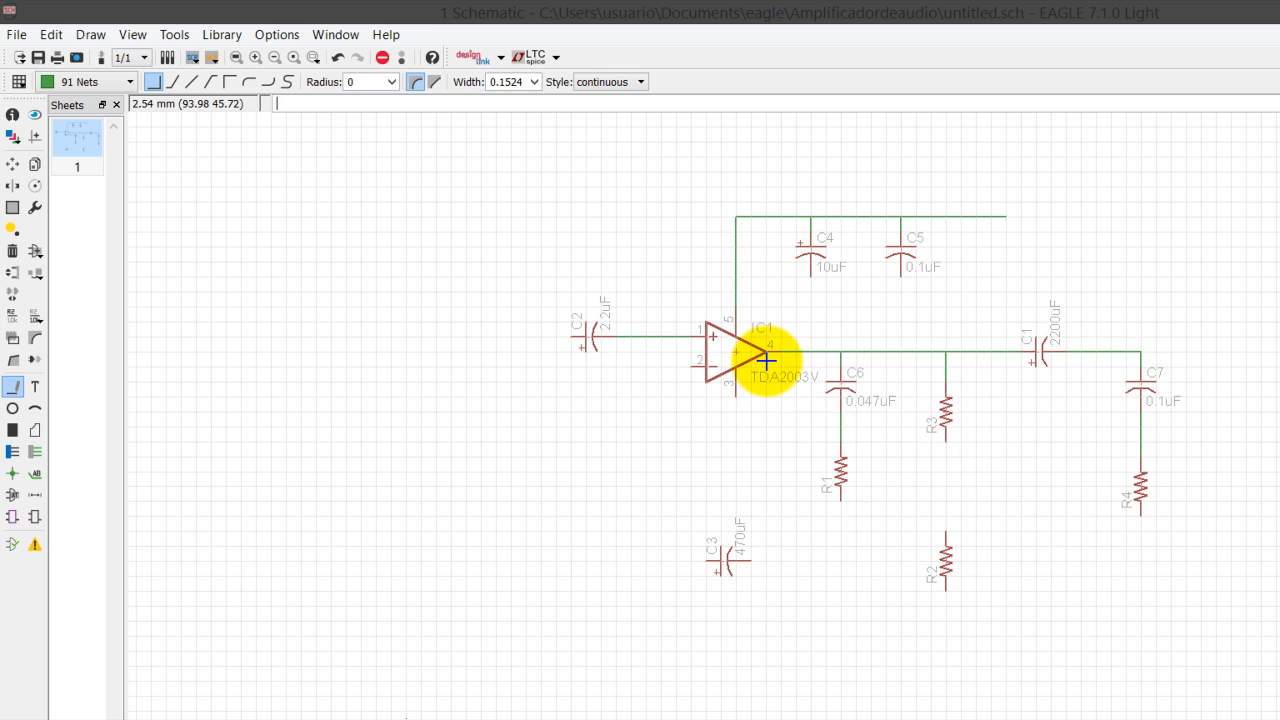
click(756, 355)
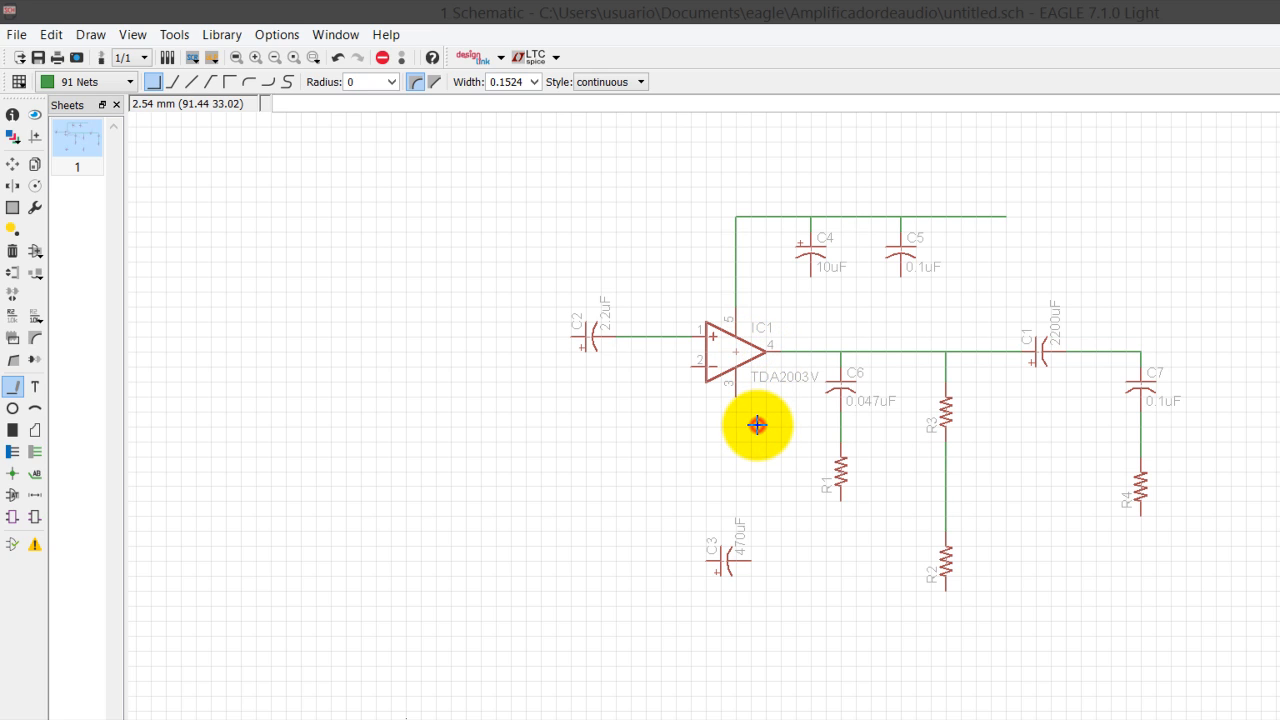
click(757, 425)
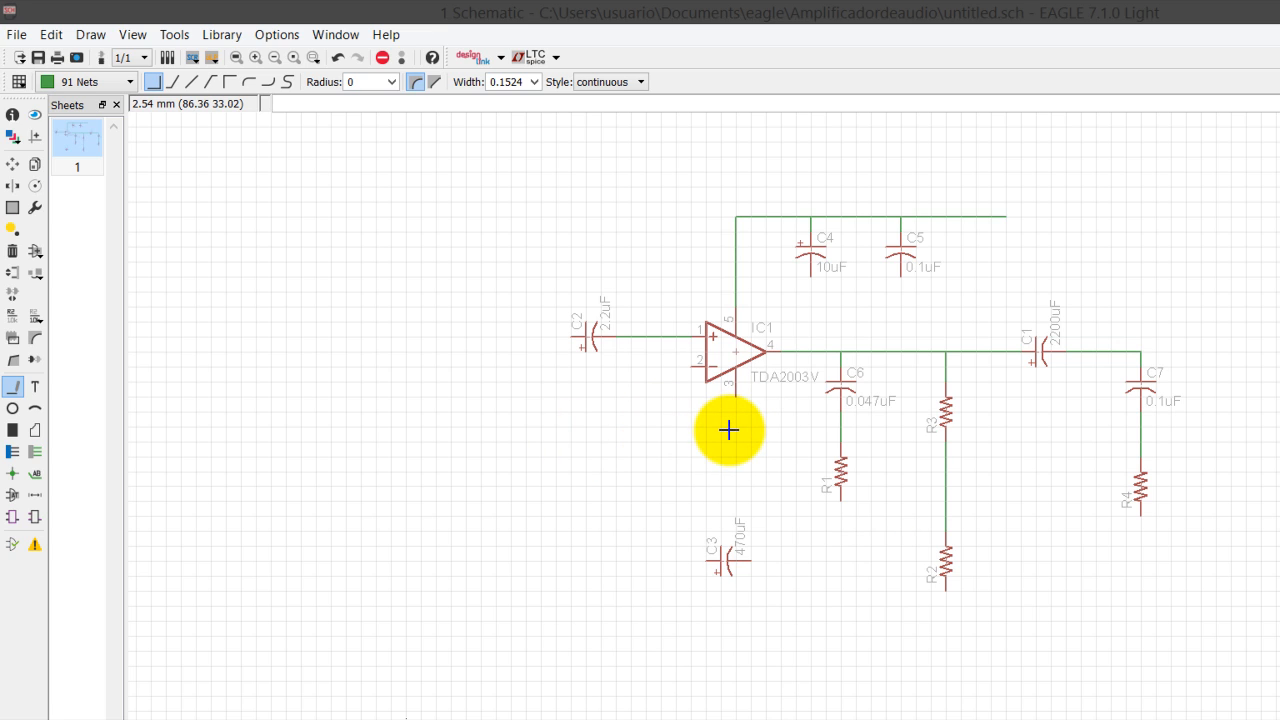
- Draw a net from IC1 pin 2 left and down to the positive side of C3
click(551, 295)
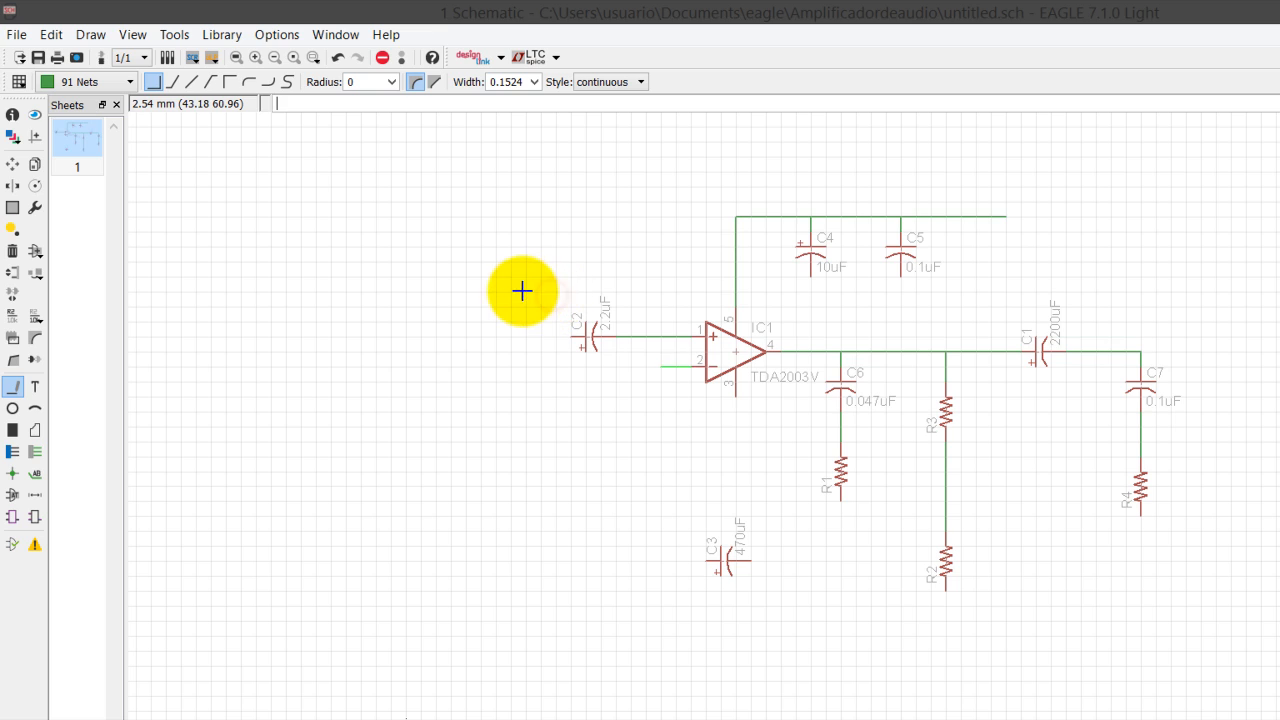
click(518, 294)
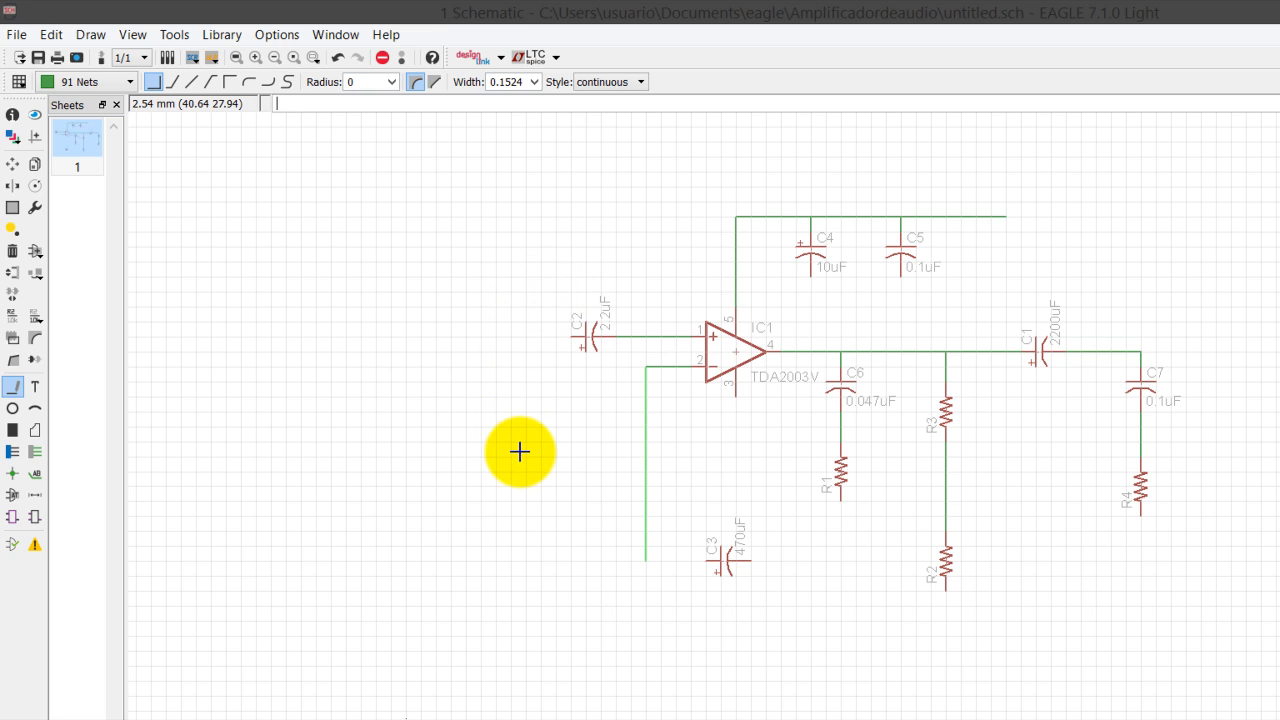
click(517, 449)
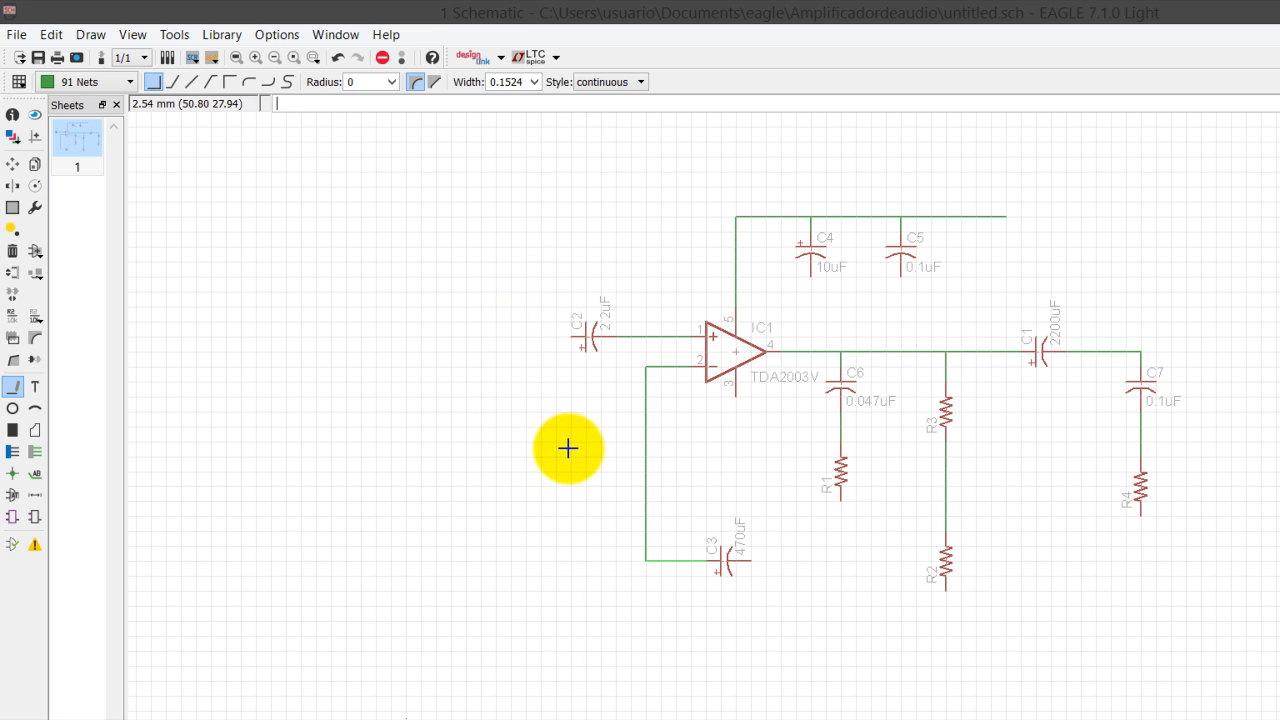
click(567, 449)
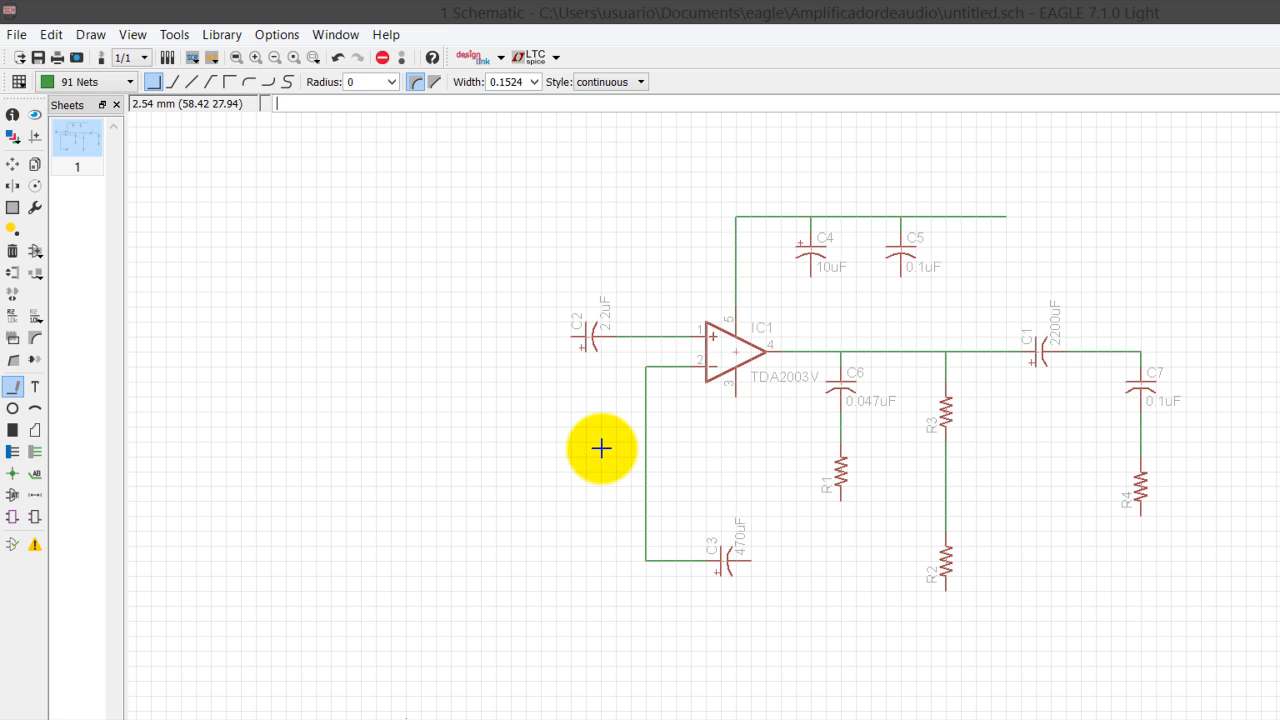
- Draw a net from the negative side of C3 to the lower end of R1
click(600, 449)
click(674, 448)
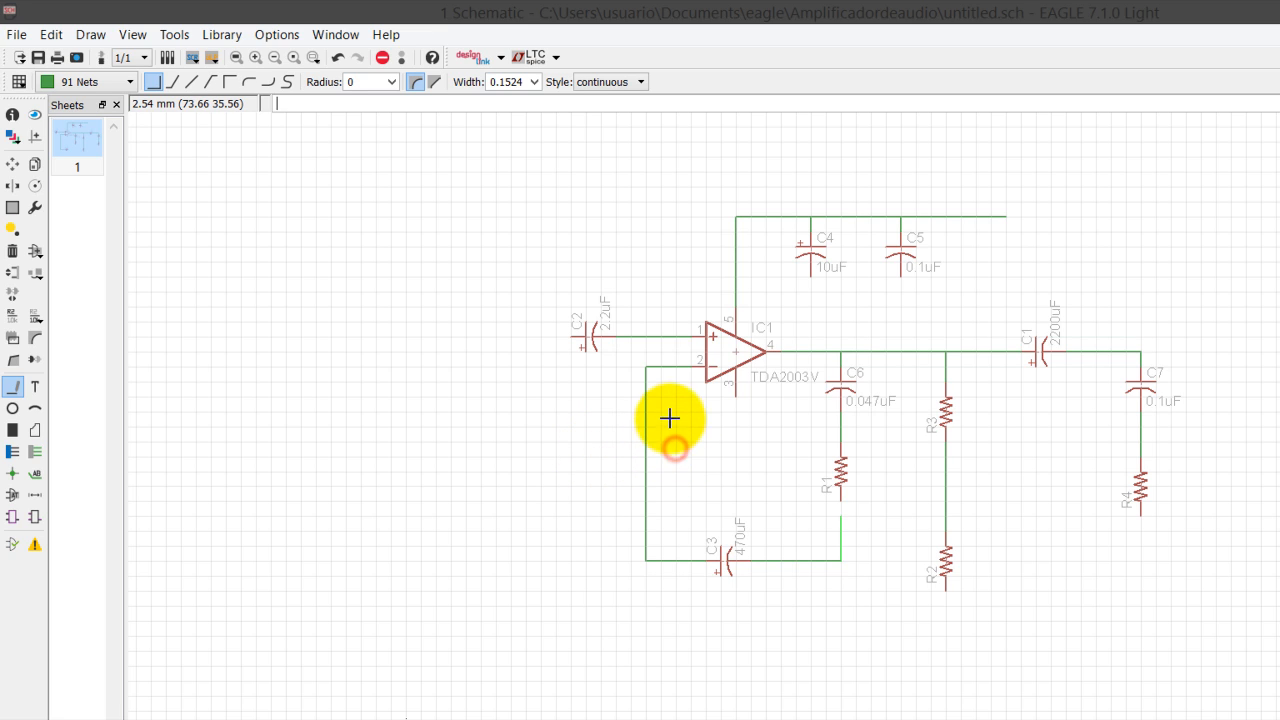
click(674, 401)
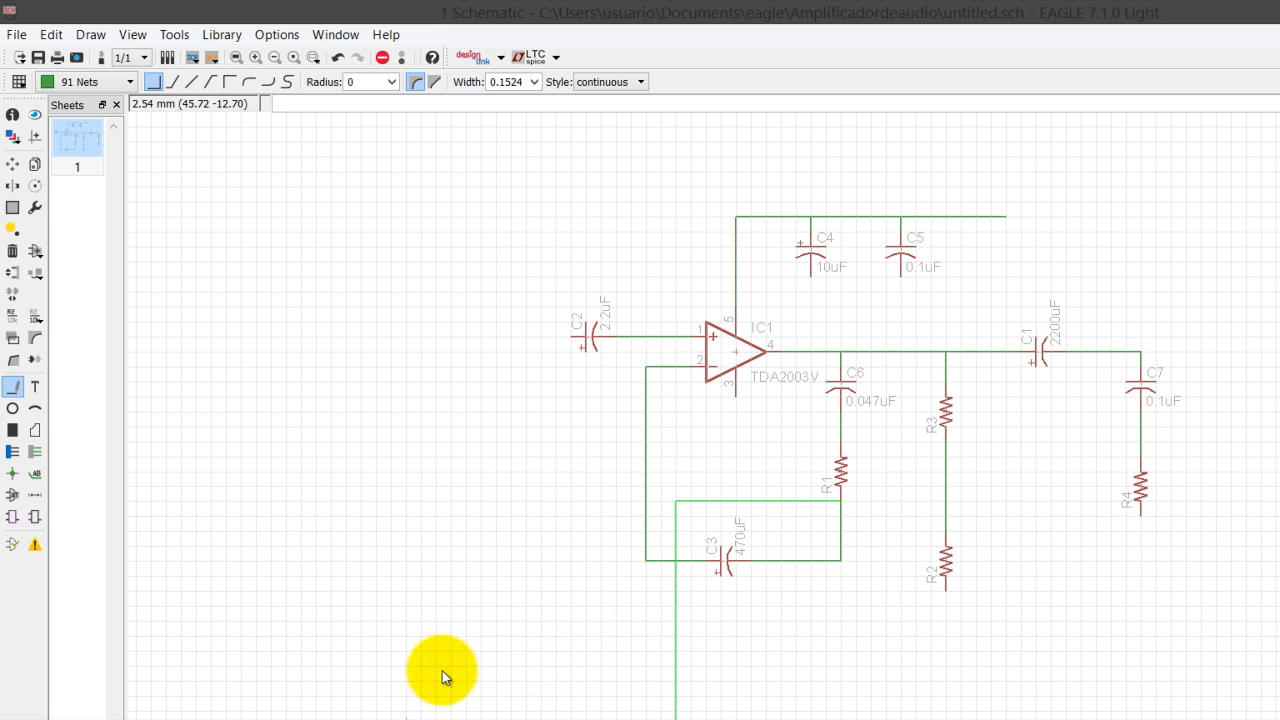
- Bring up the reference diagram and shrink its window to compare the C2, R4 and R2 connections with the schematic
click(414, 706)
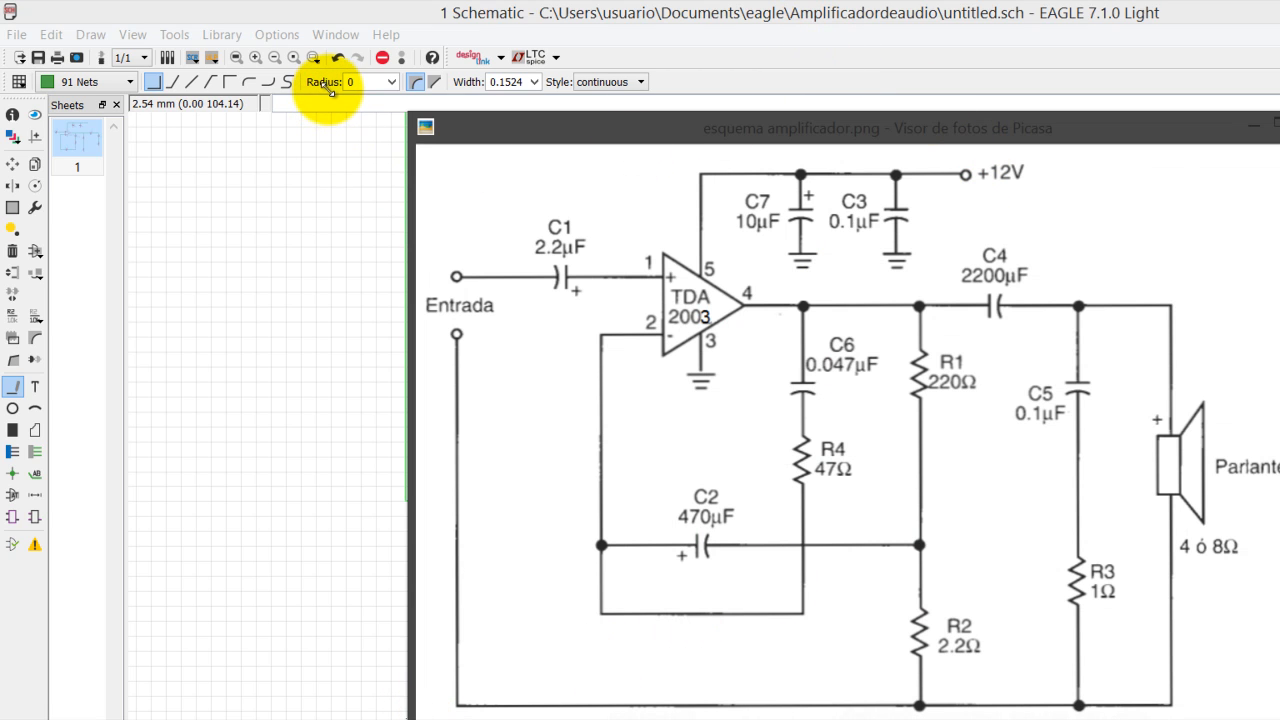
drag(410, 113, 690, 268)
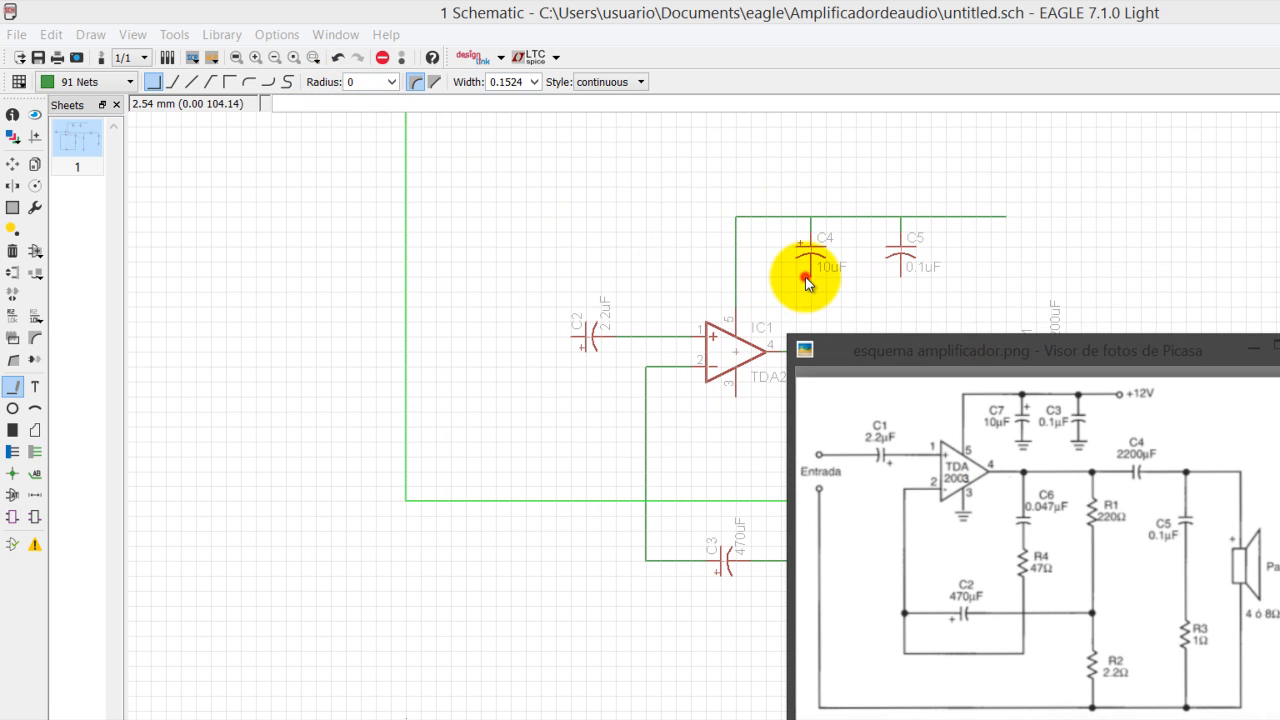
- Set the reference diagram aside and move resistor R2 further down, below the level of C3
drag(808, 283, 190, 115)
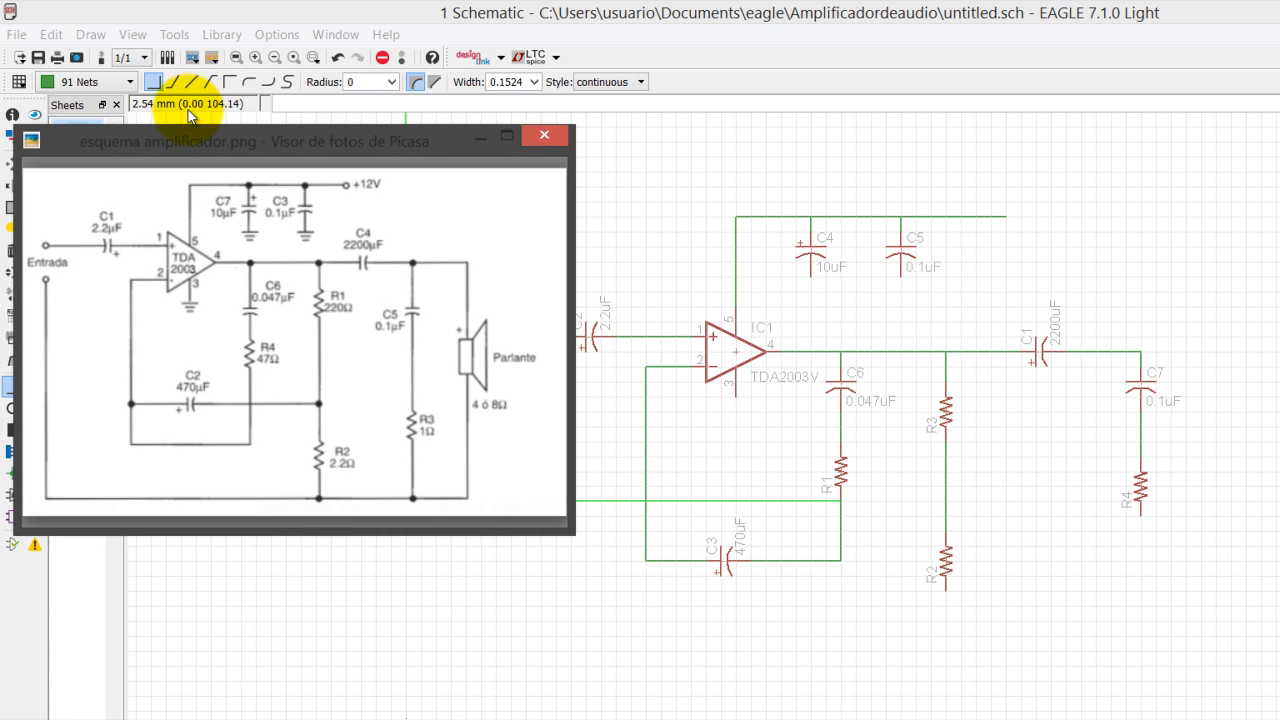
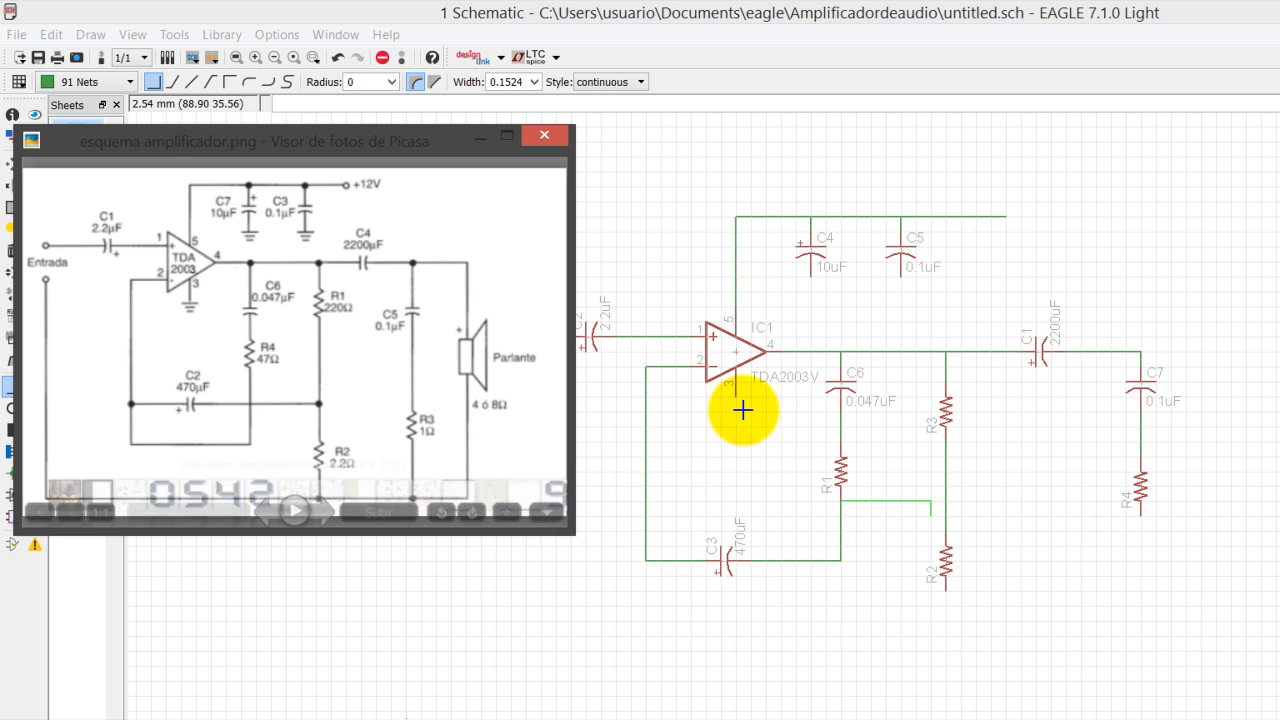
click(621, 402)
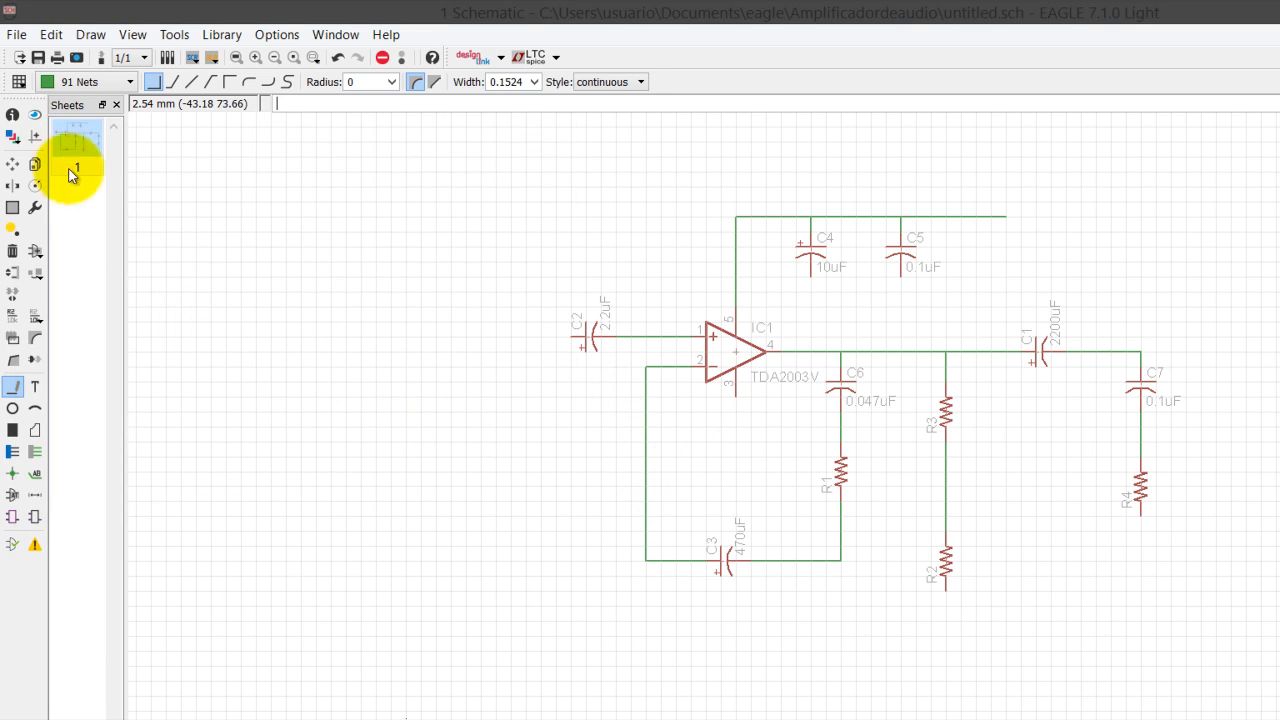
click(12, 162)
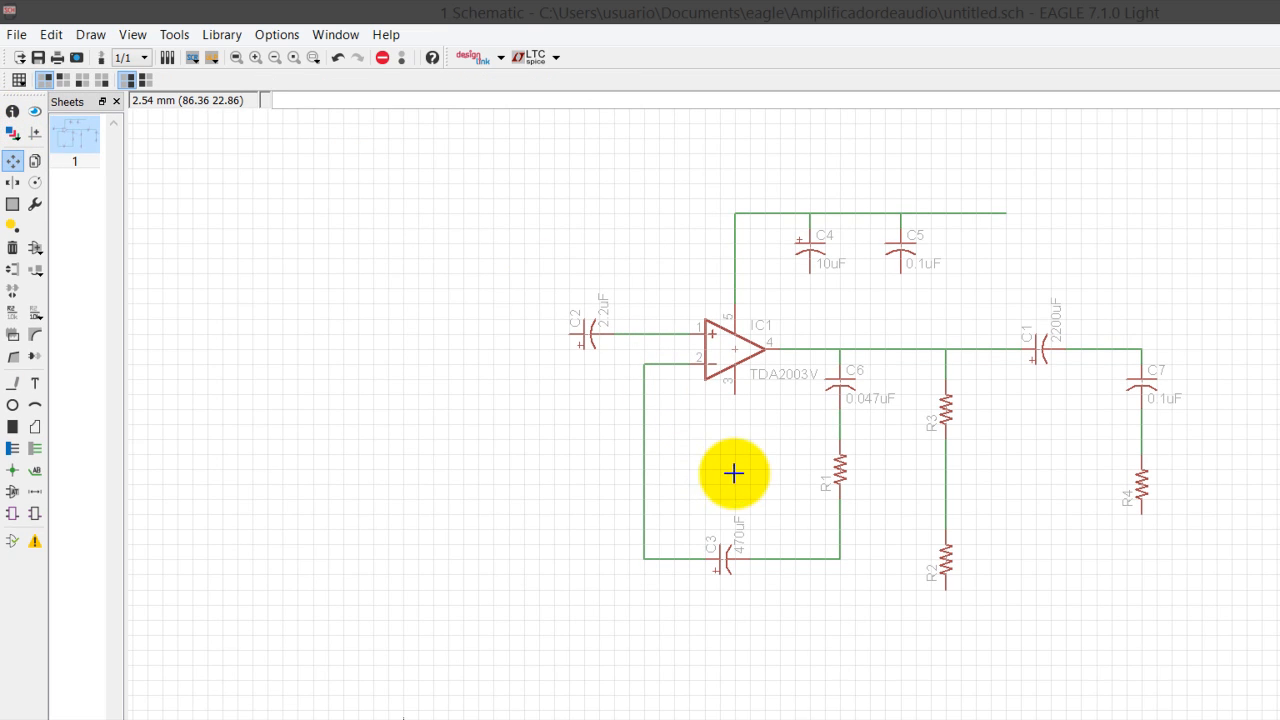
click(760, 455)
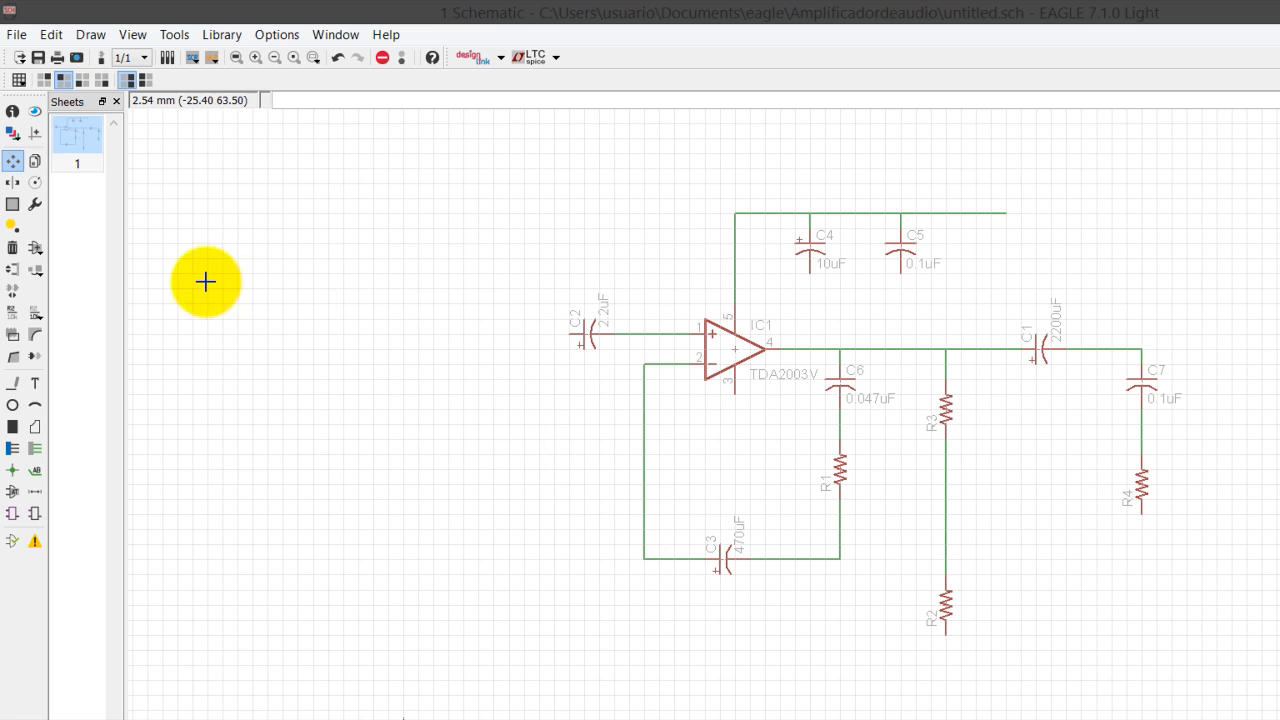
- Draw a net from the lower end of R1 across to the R3–R2 net, accepting N$9 as the resulting name
click(15, 310)
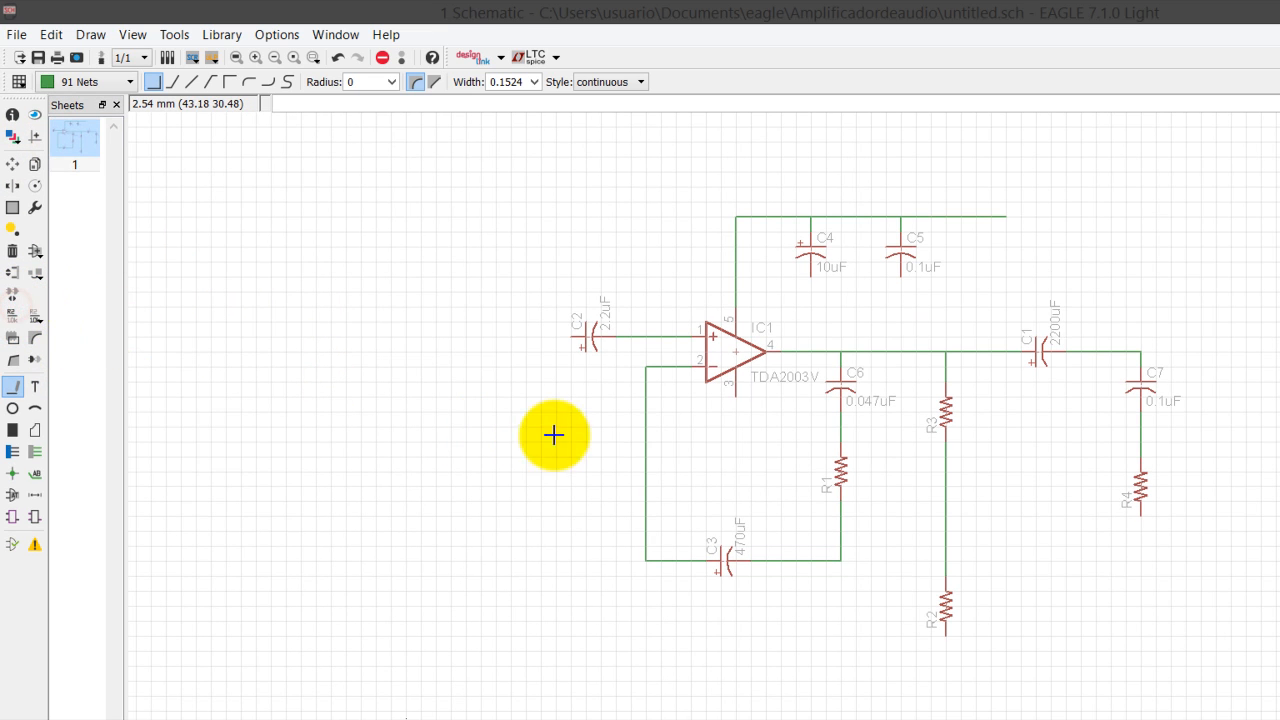
click(673, 447)
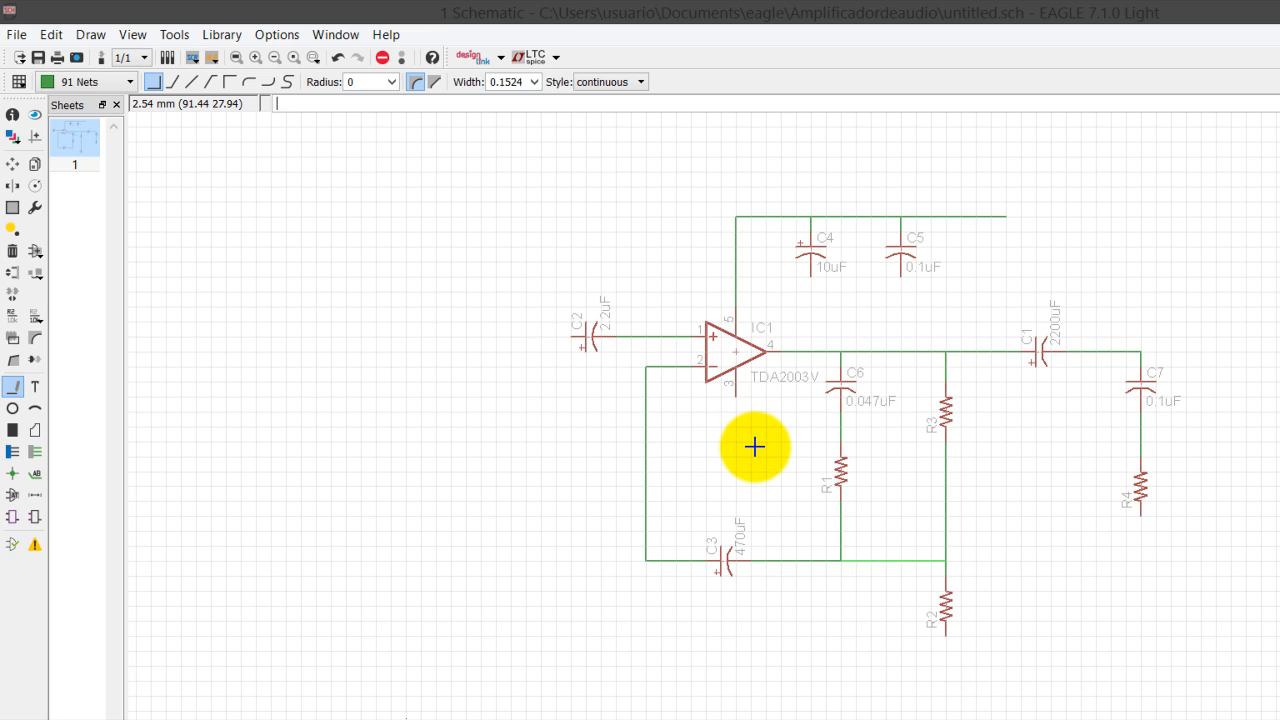
click(755, 450)
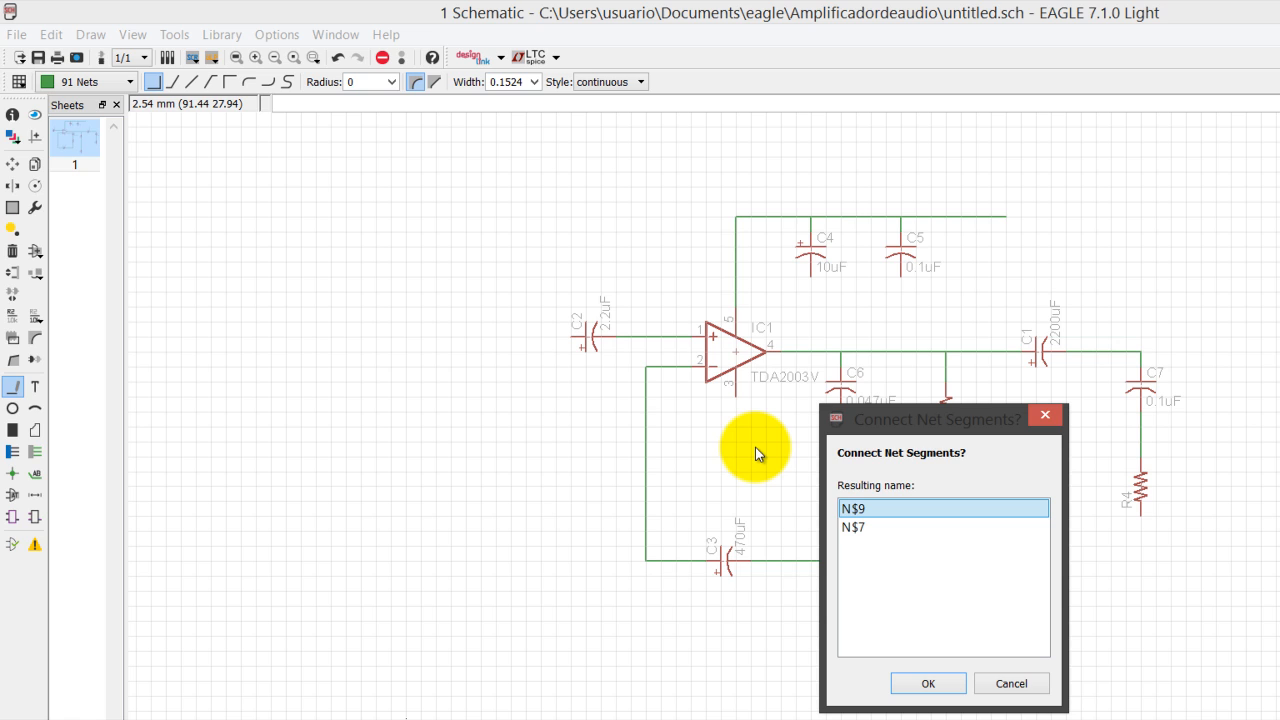
key(Return)
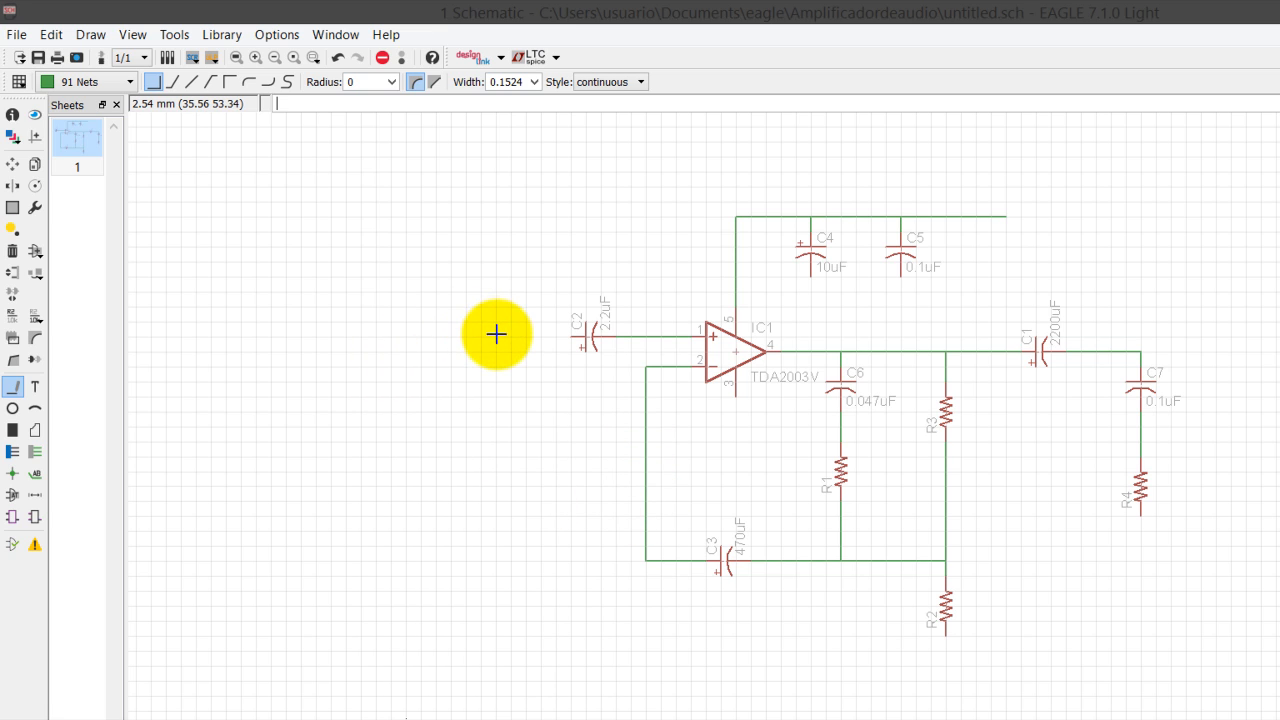
- Place junctions at the R3–R2 node, at C6 and R3 on the output net, and at C4 and C5 on the supply net
click(10, 385)
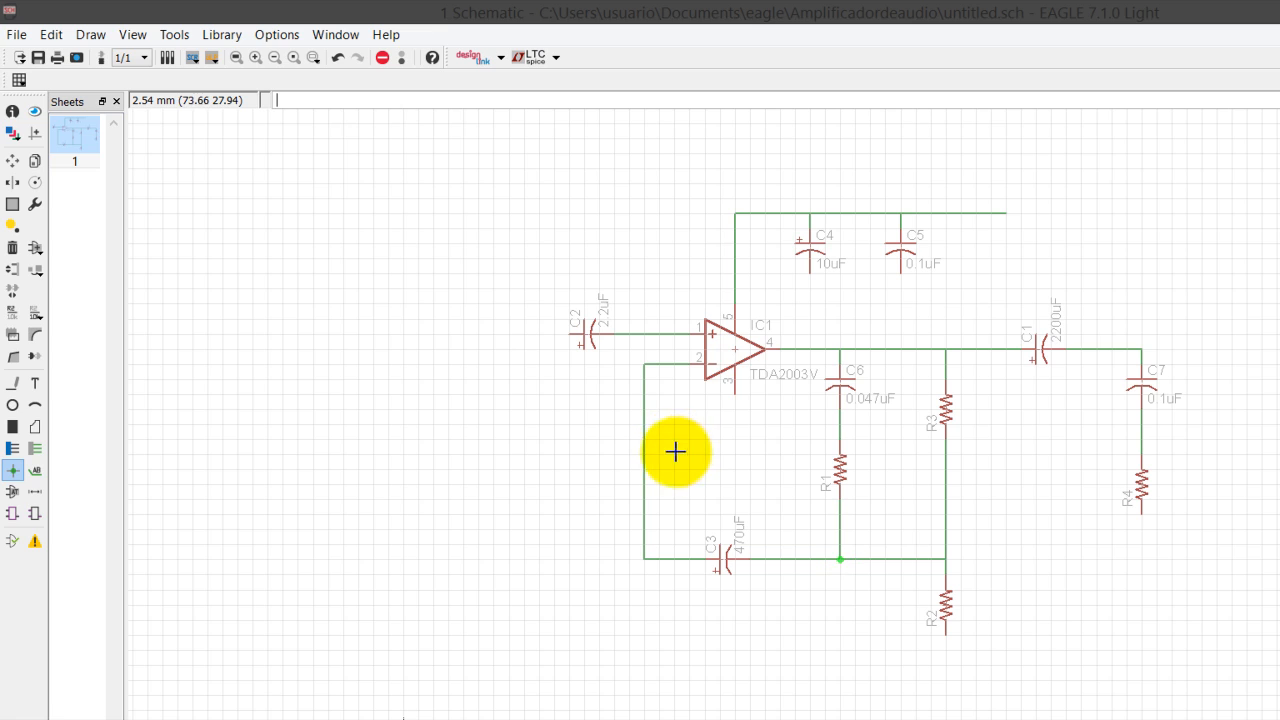
click(755, 448)
click(673, 278)
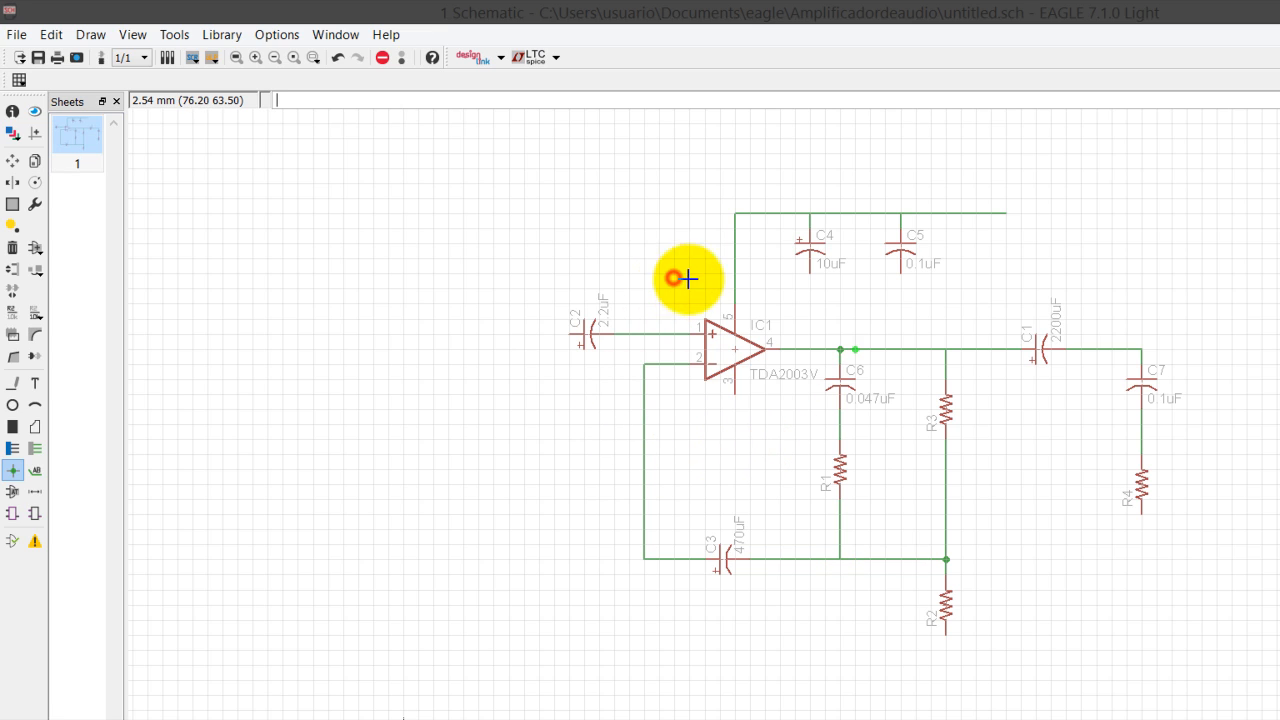
click(757, 281)
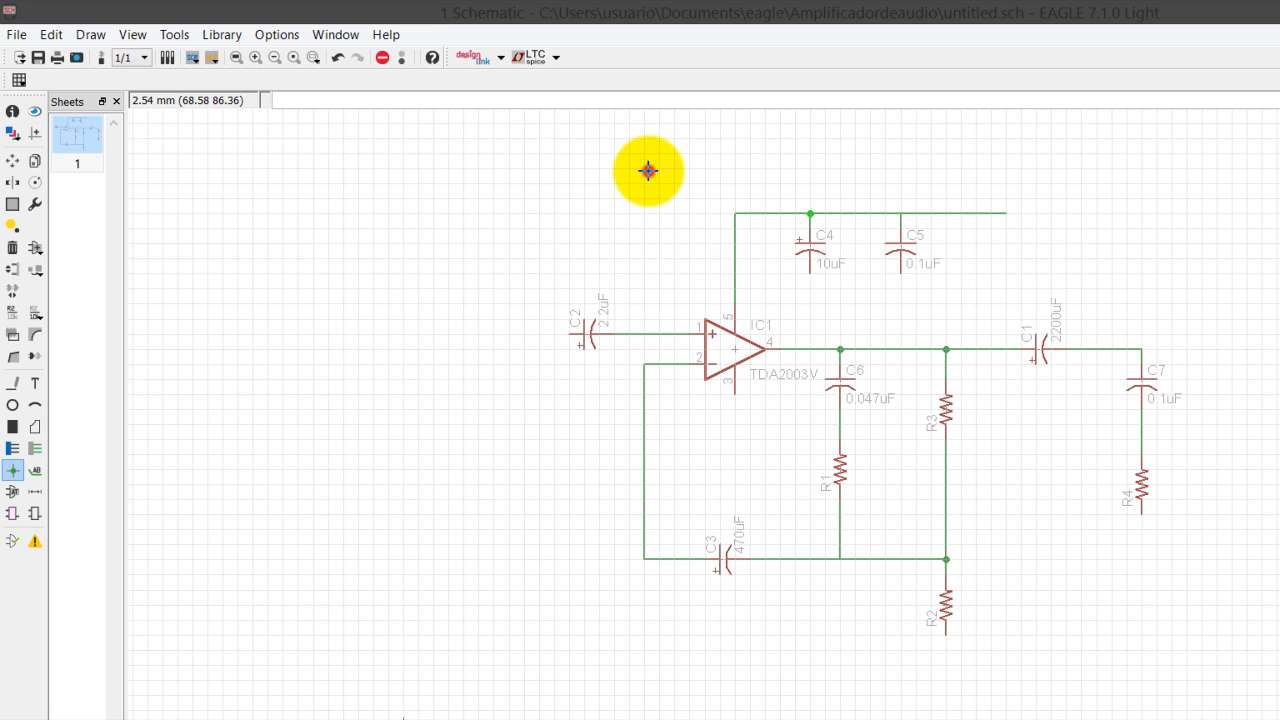
click(720, 166)
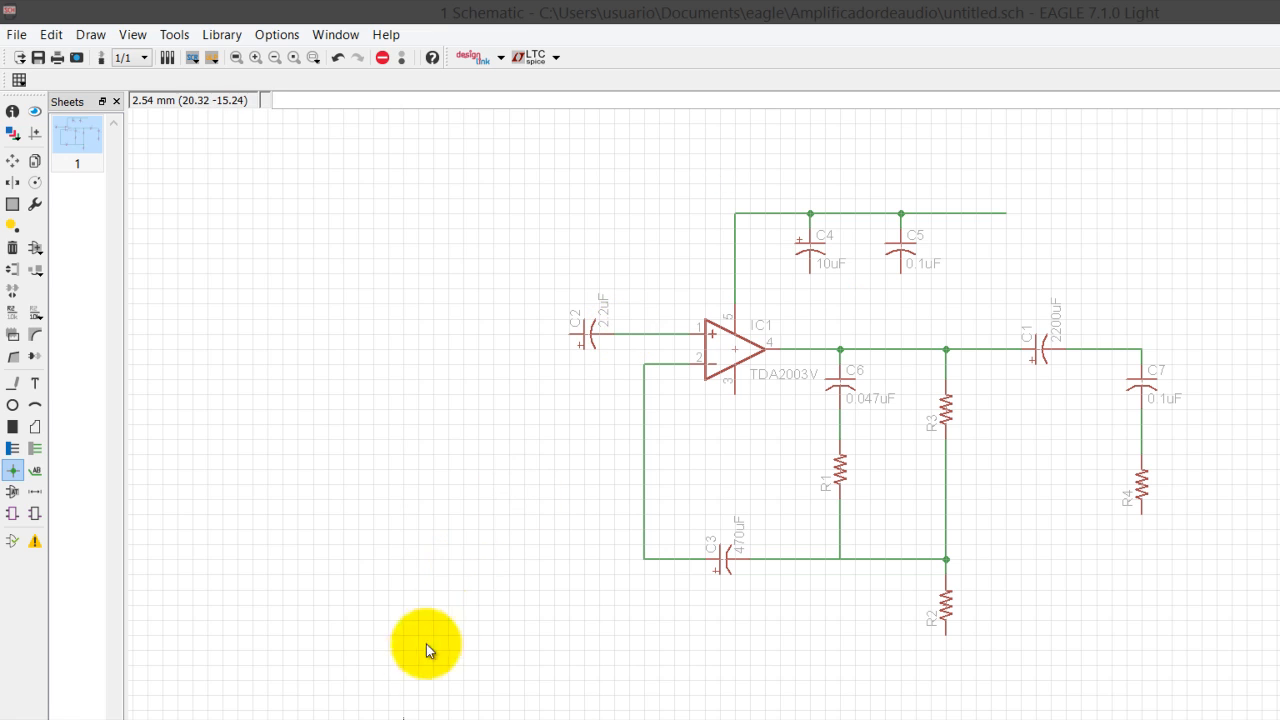
- Open esquema amplificador.png from the Imágenes folder in the Picasa photo viewer, compare the wiring, and return to the EAGLE schematic
click(200, 700)
right_click(982, 173)
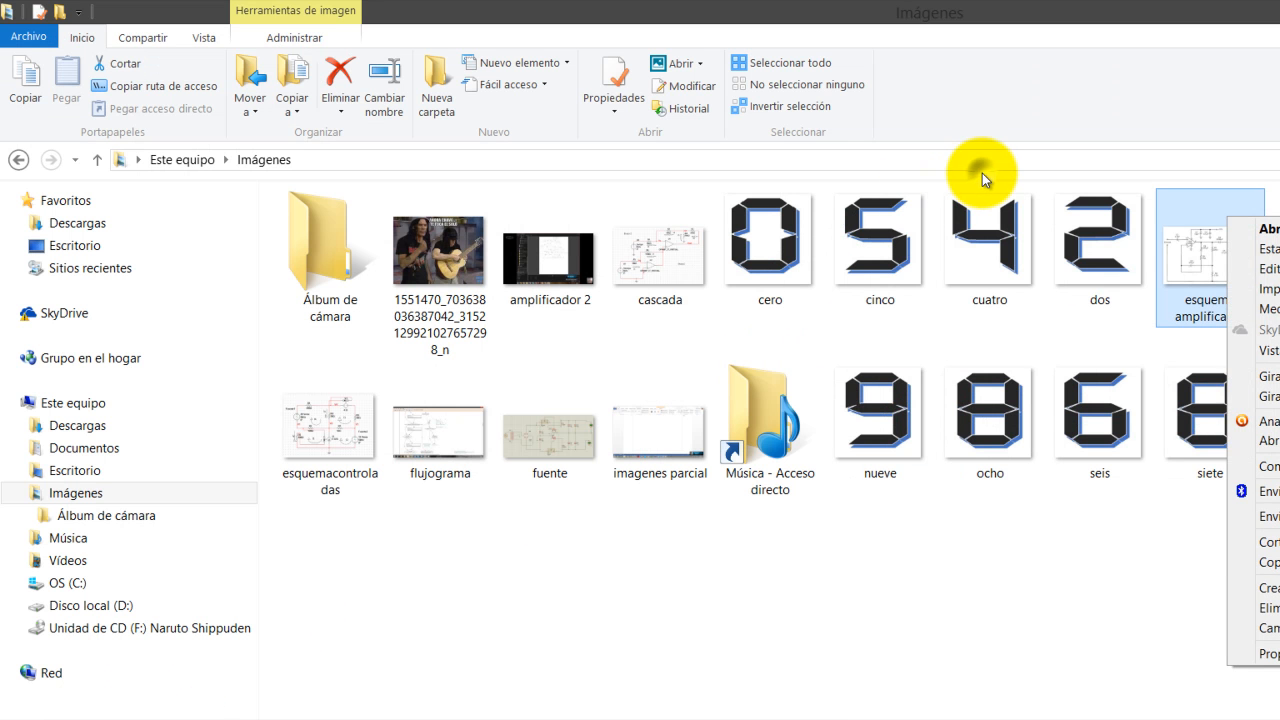
mouse_move(1262, 440)
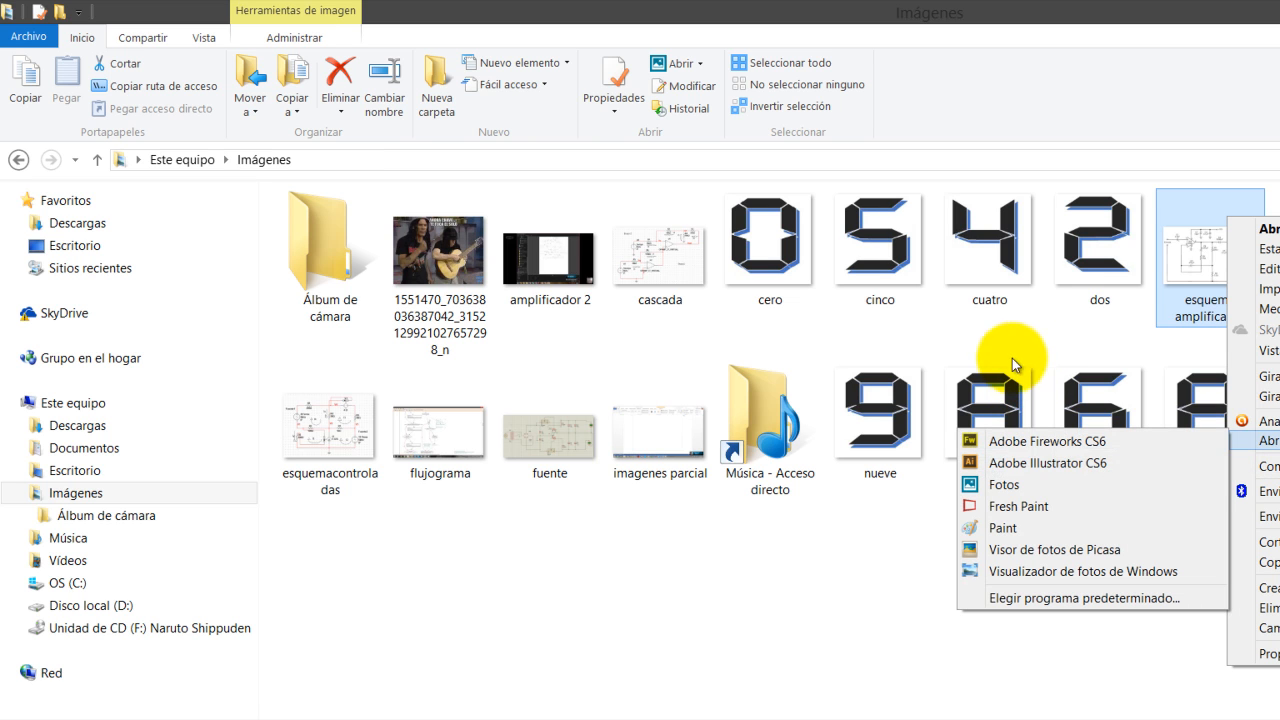
click(1060, 631)
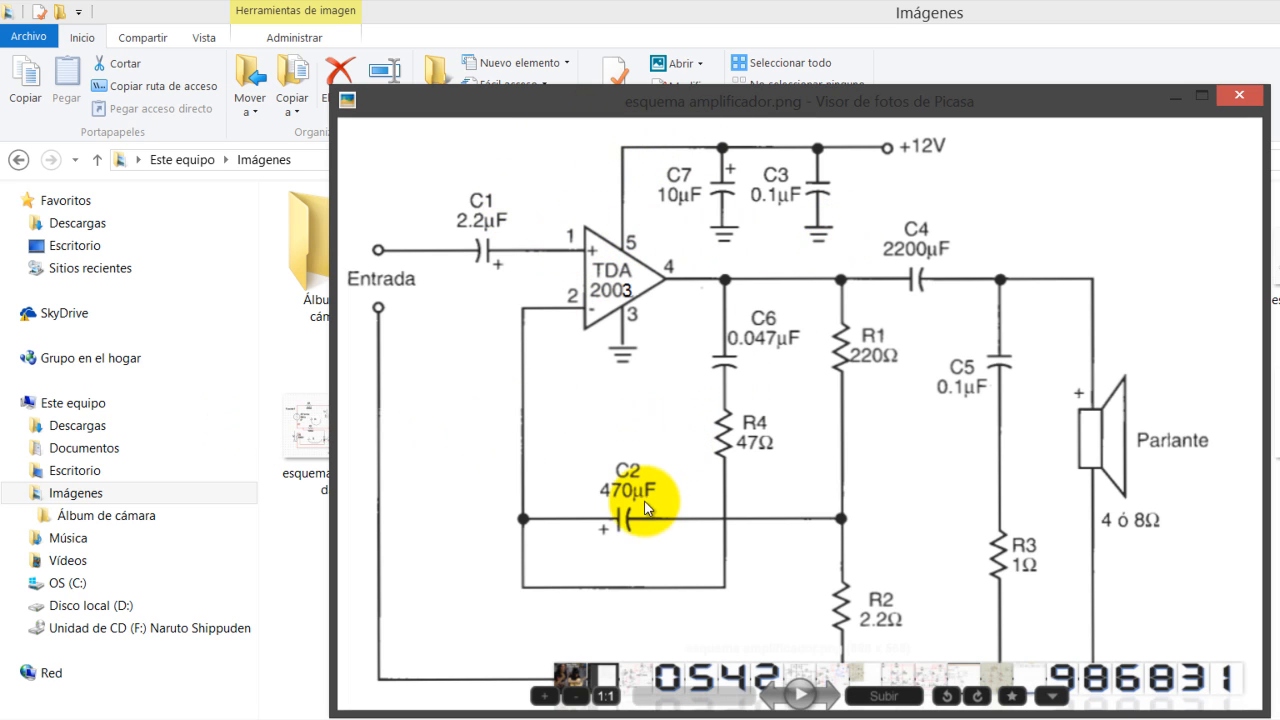
click(350, 699)
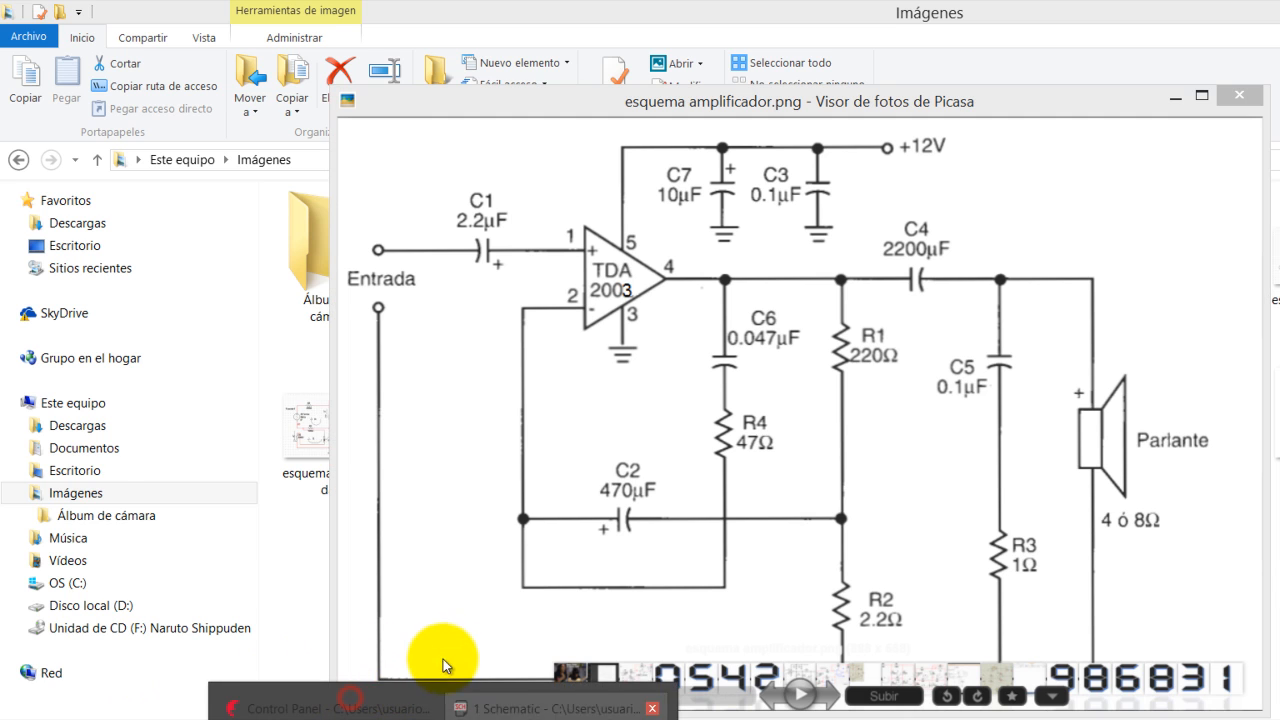
click(449, 651)
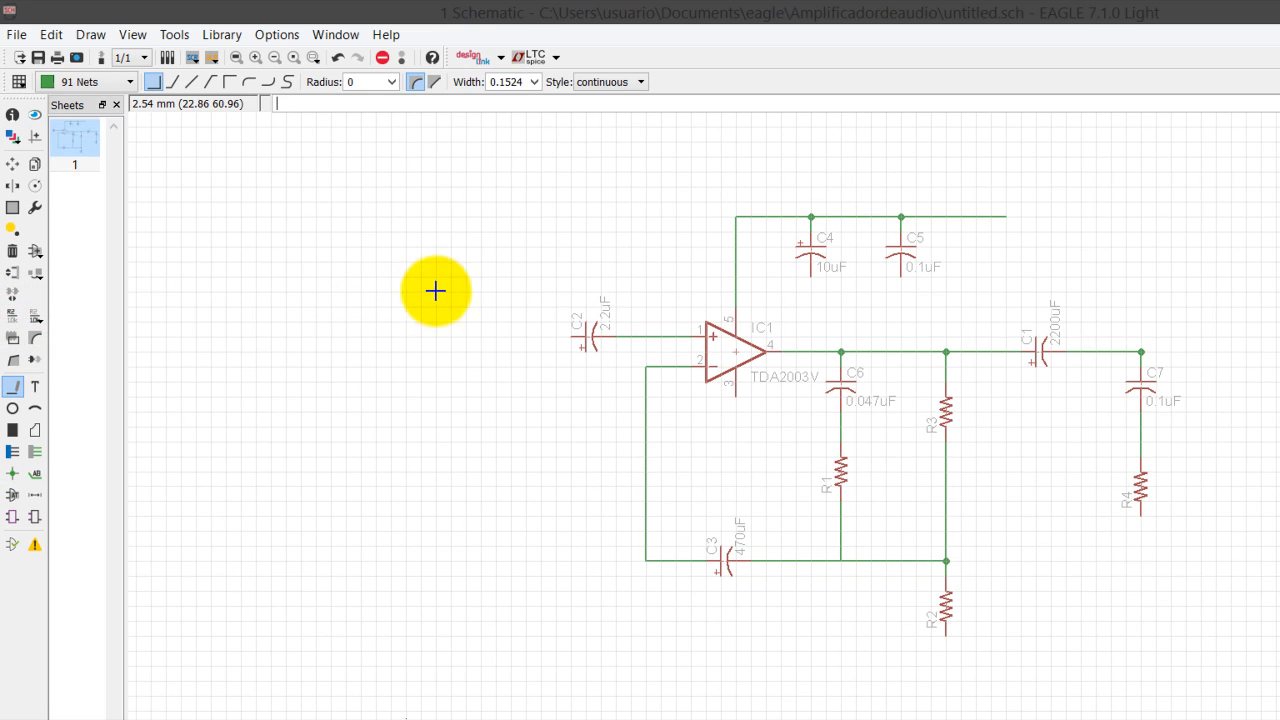
- Draw the bottom net from just below C2 down and across to the lower ends of R2 and R4
click(486, 294)
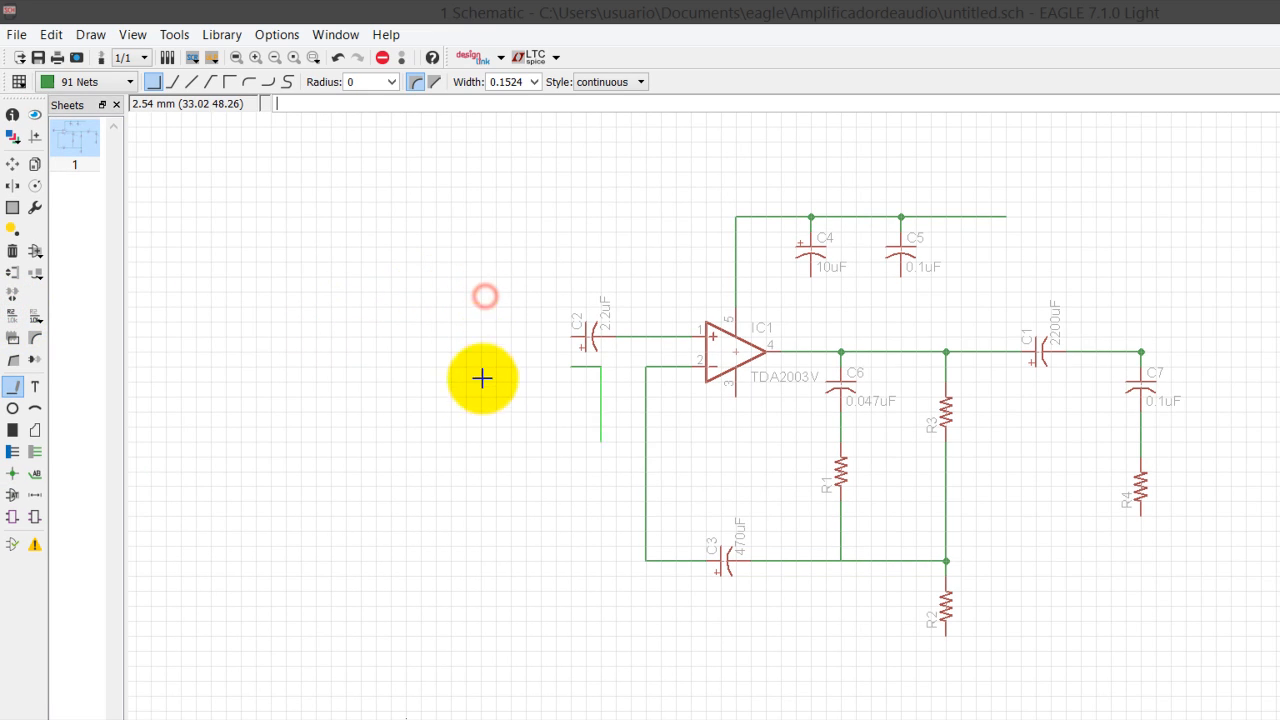
click(481, 518)
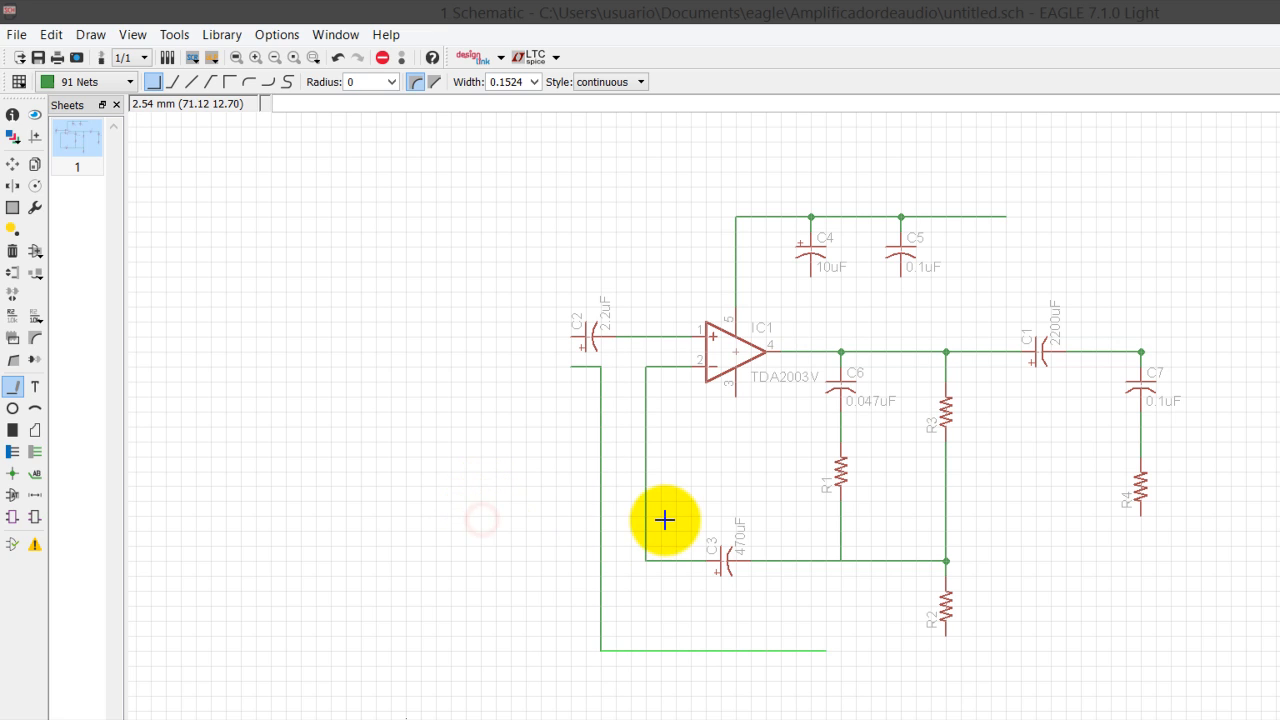
click(758, 509)
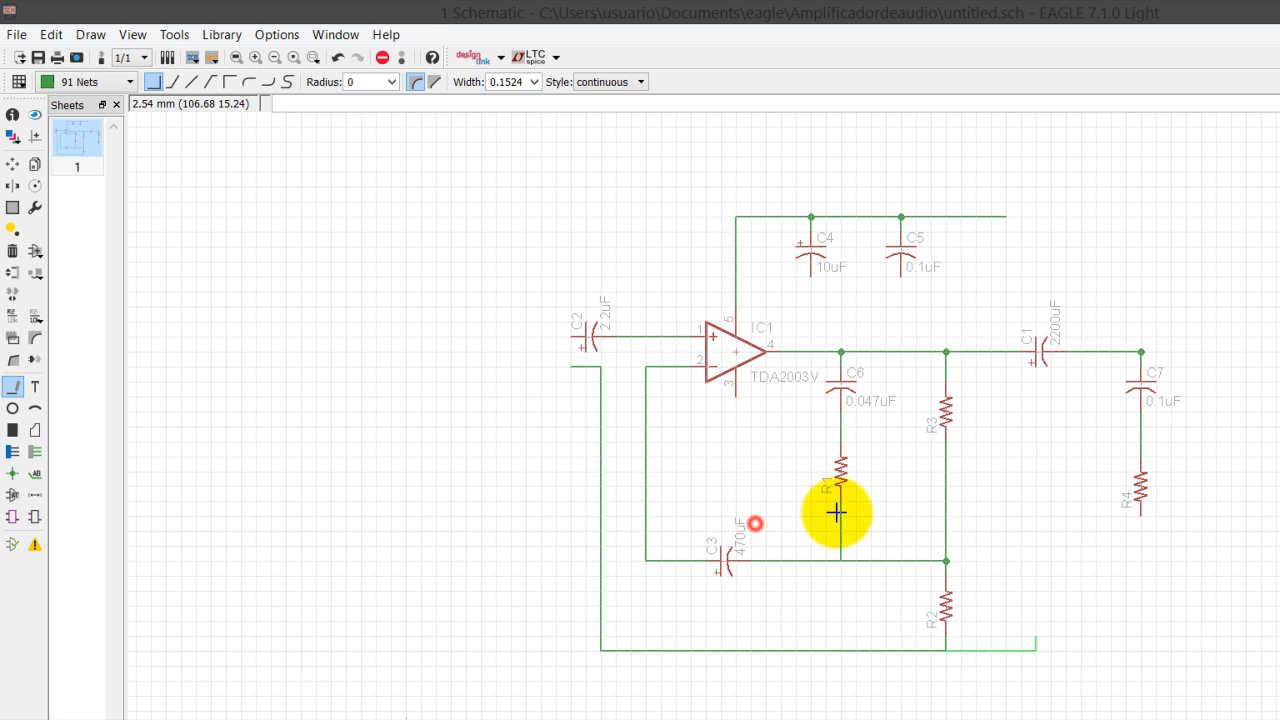
click(911, 516)
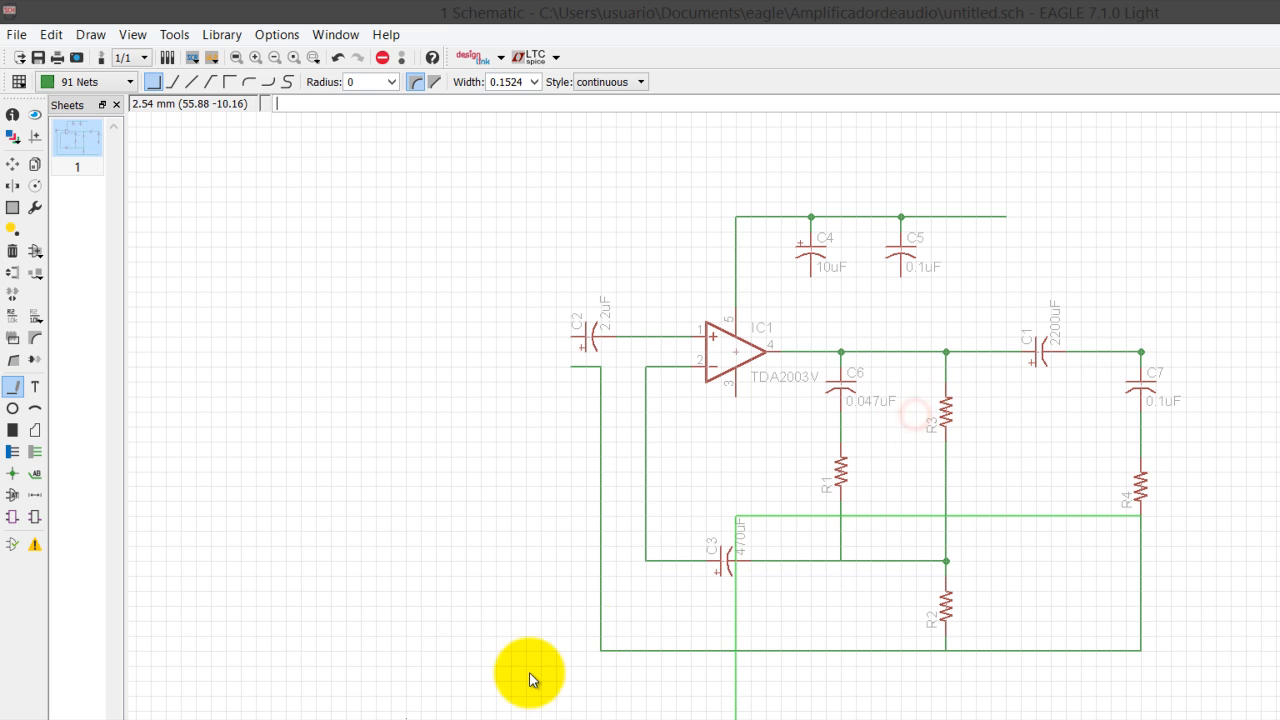
- Check the speaker wiring in the reference diagram and extend the output net past C7 and the bottom net past R4 to the right
click(406, 710)
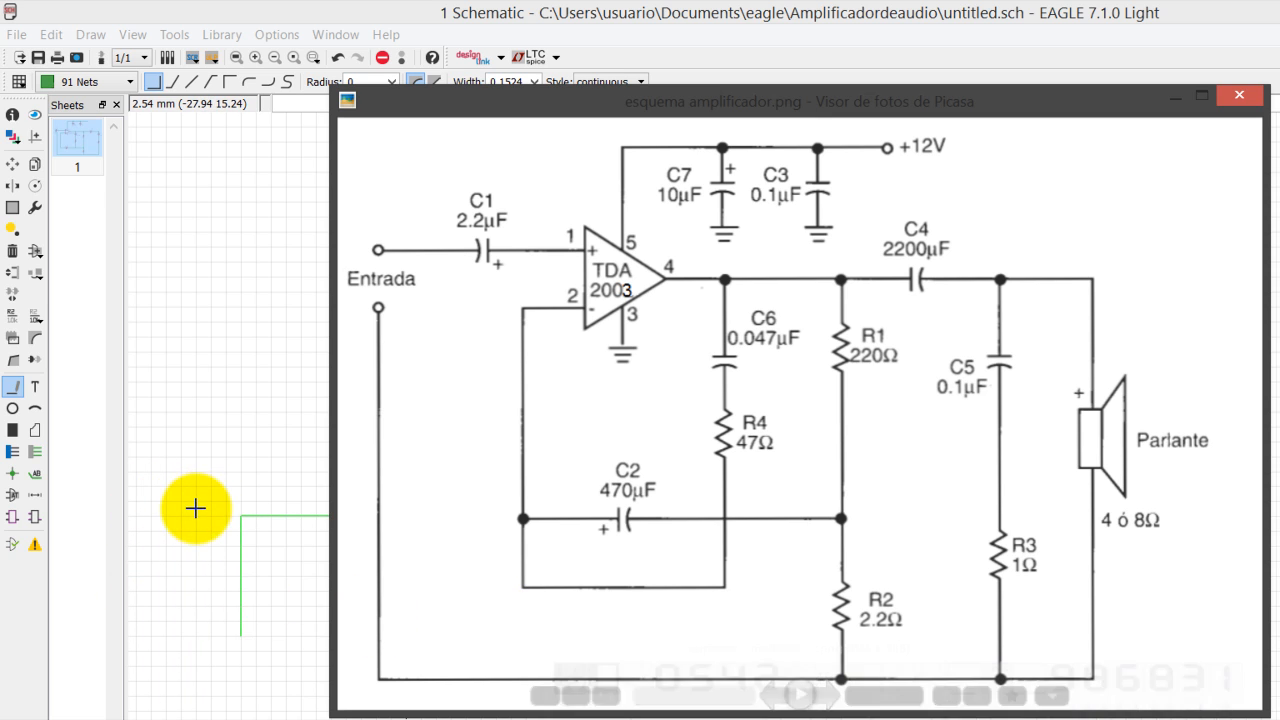
click(202, 553)
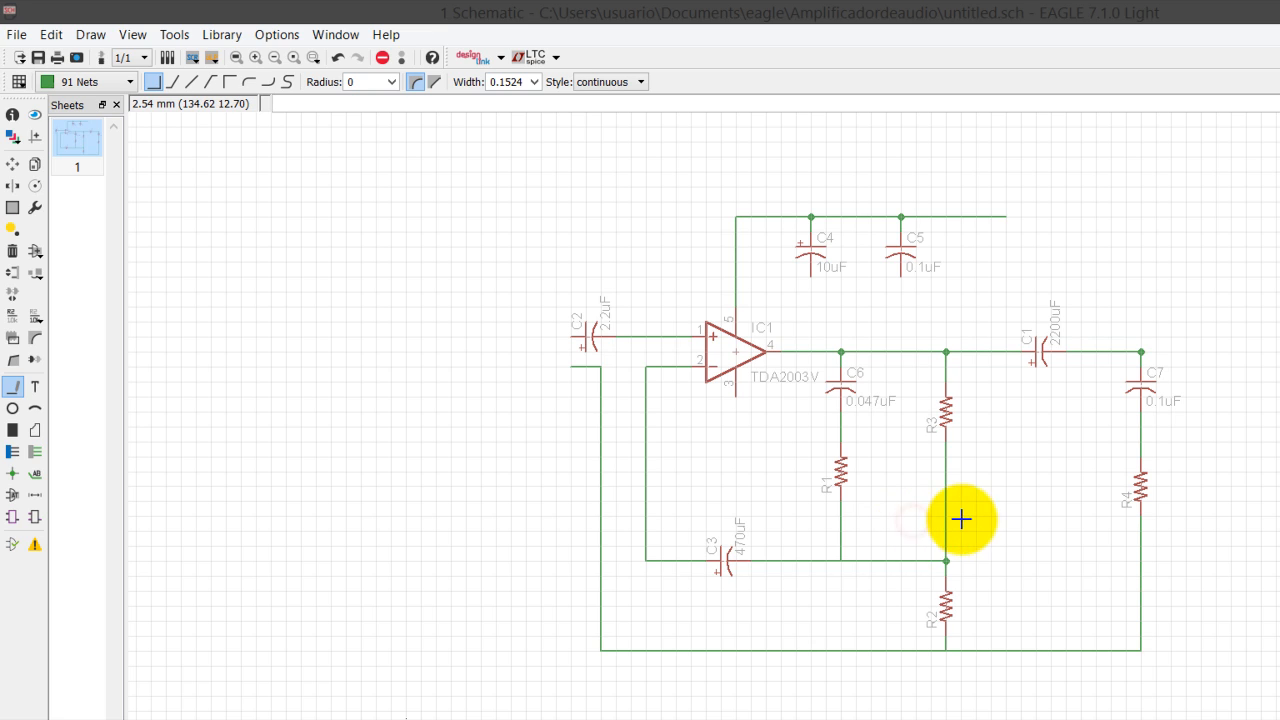
click(914, 519)
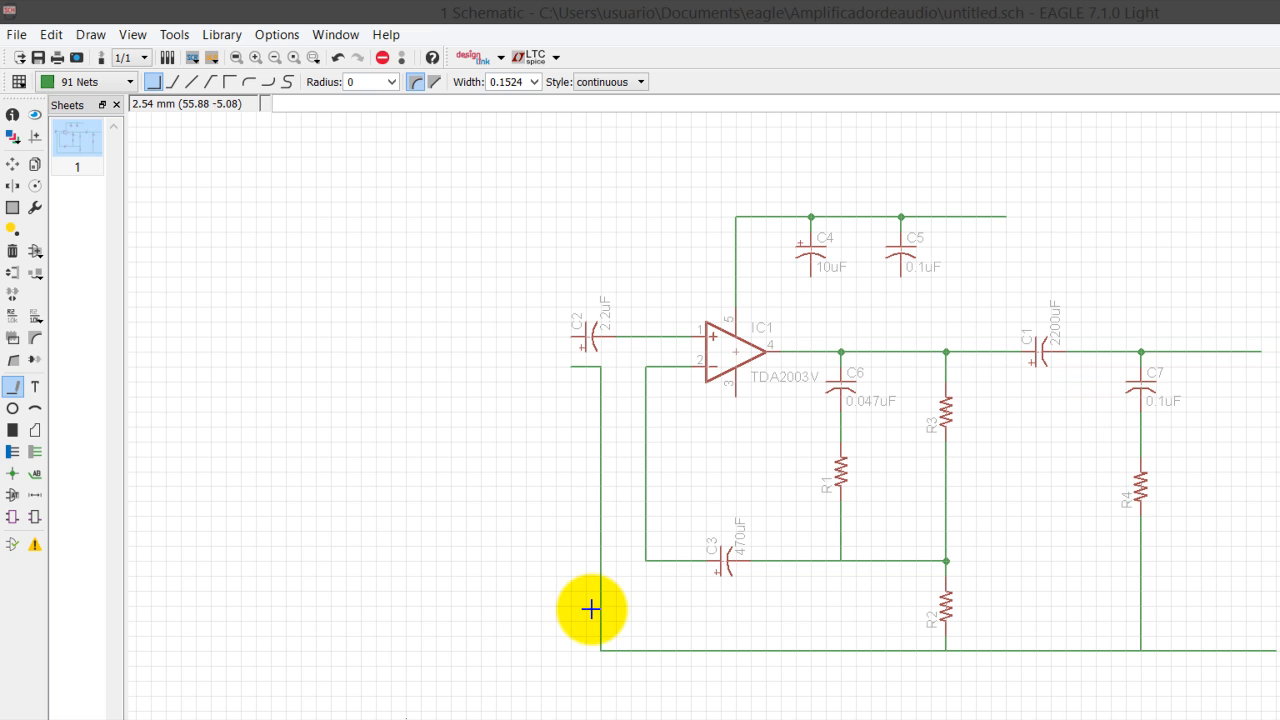
- Following the reference diagram, connect C3's positive side to R1's lower end with a net routed below C3, accepting N$8 as the resulting name
click(410, 710)
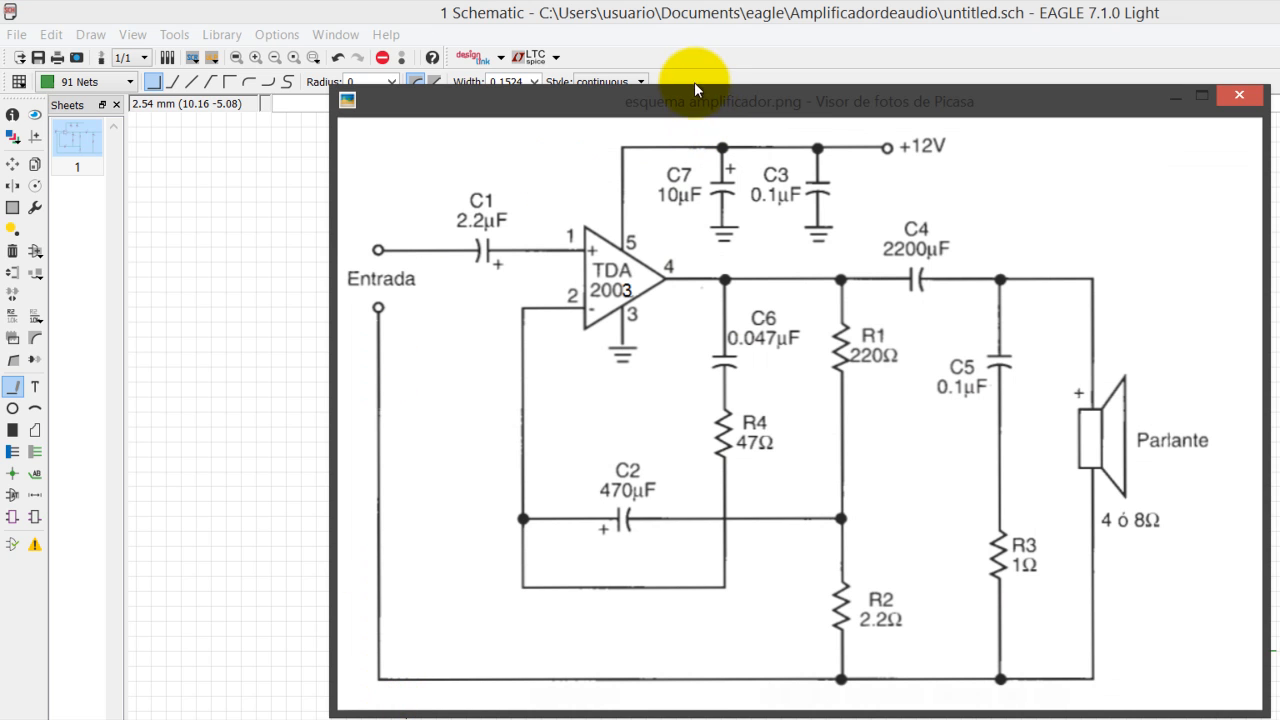
mouse_move(688, 74)
mouse_down()
mouse_move(663, 114)
mouse_move(294, 309)
mouse_move(271, 200)
mouse_move(275, 109)
mouse_move(461, 190)
mouse_move(1245, 96)
mouse_up()
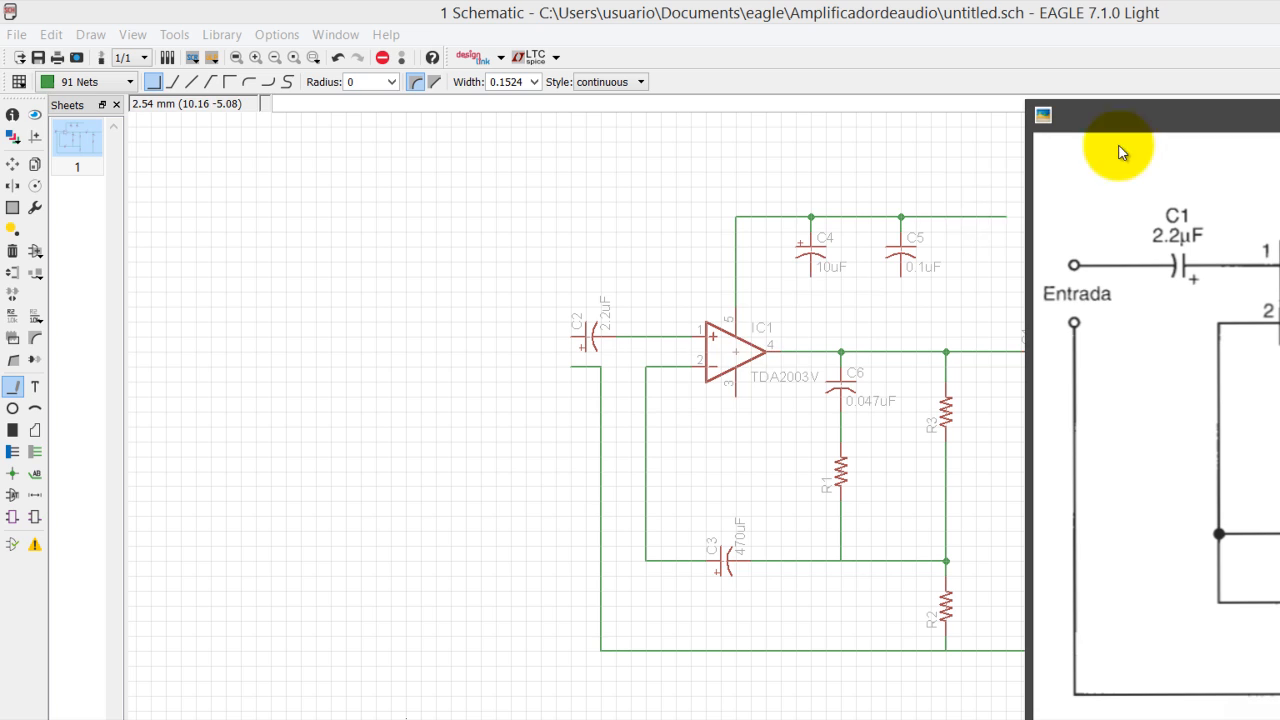
click(516, 448)
click(519, 450)
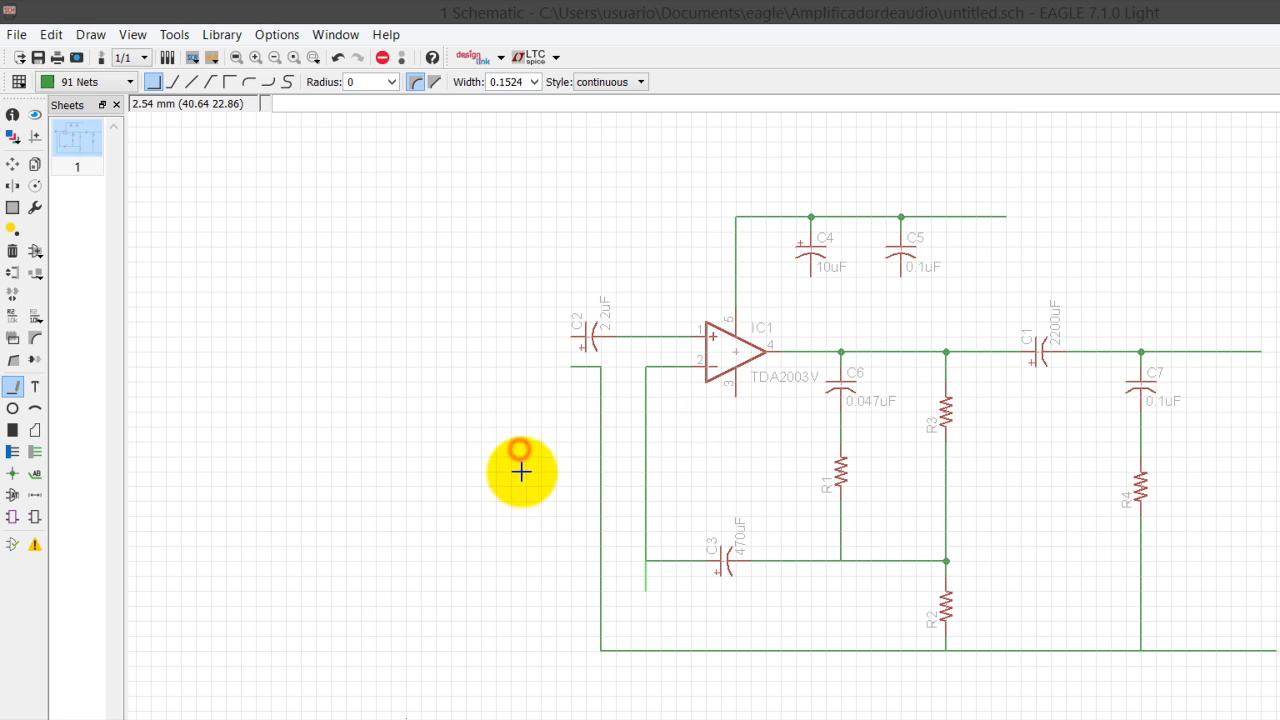
click(676, 486)
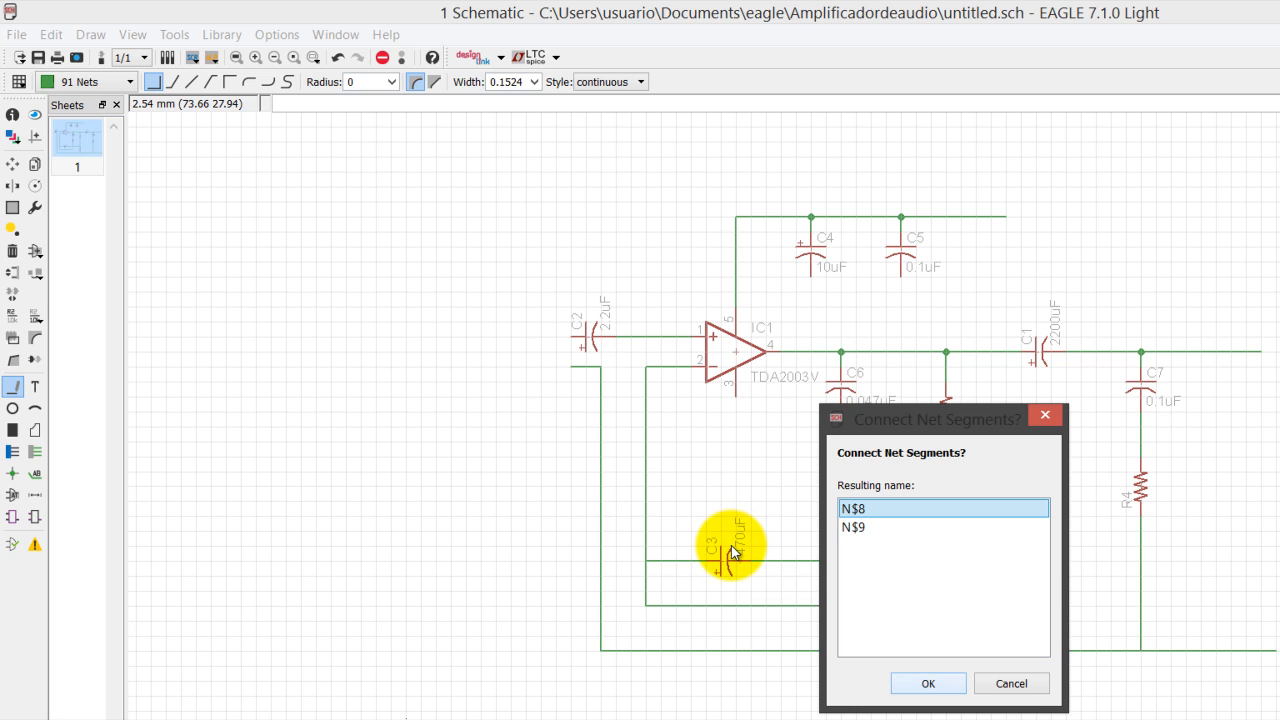
key(Return)
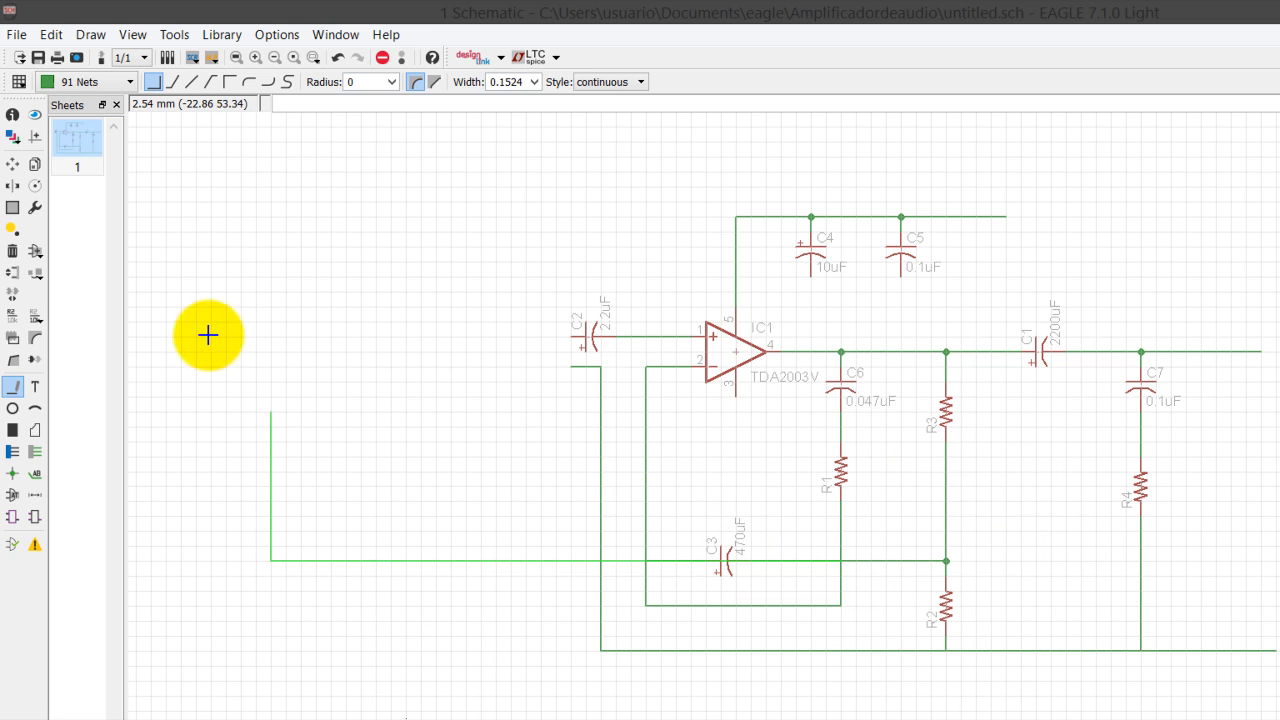
key(Escape)
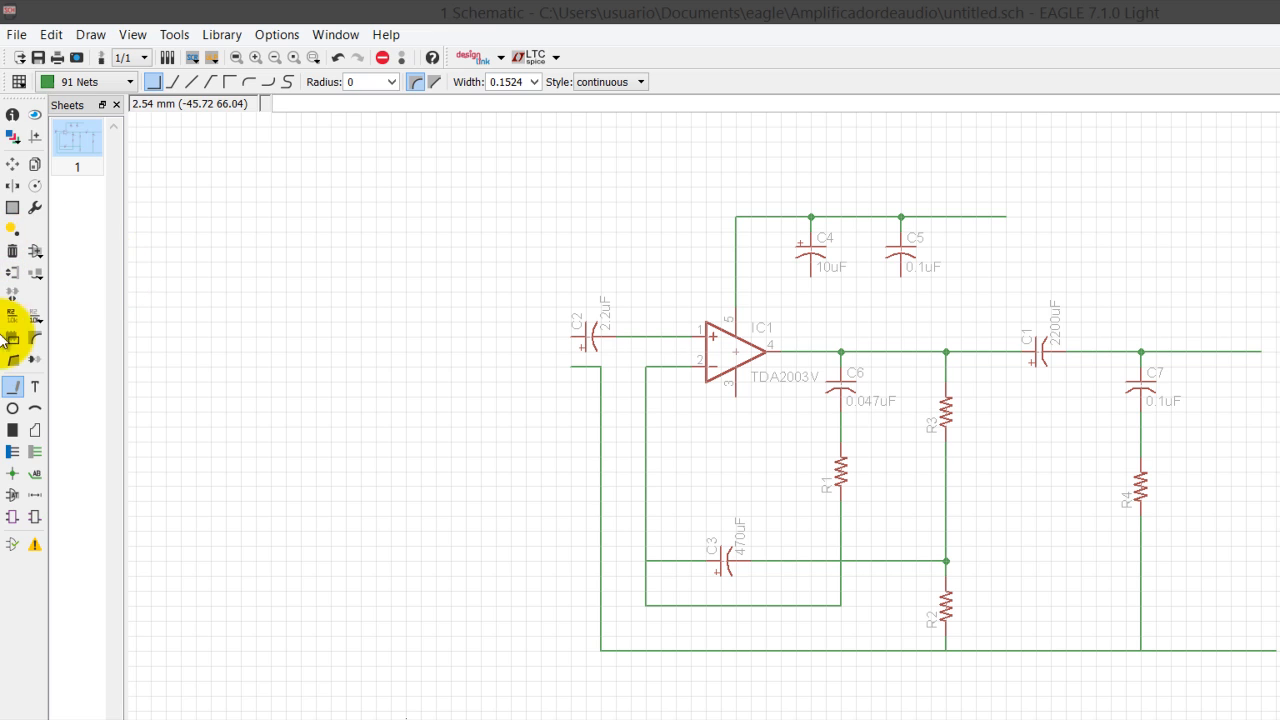
- Place junctions on the net at C3's positive side and where R2 and R4 meet the bottom net
click(13, 474)
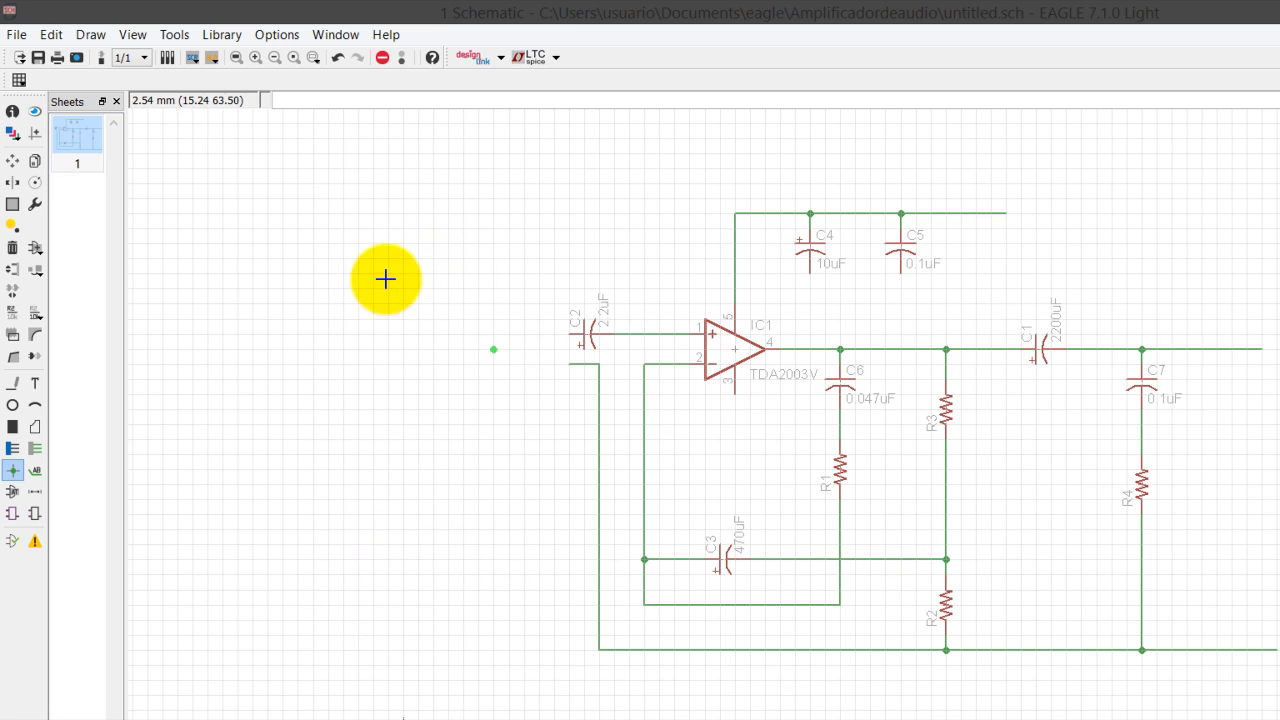
- Open the list of parts to add and collapse the R-US_ resistor group and its rcl library
click(35, 205)
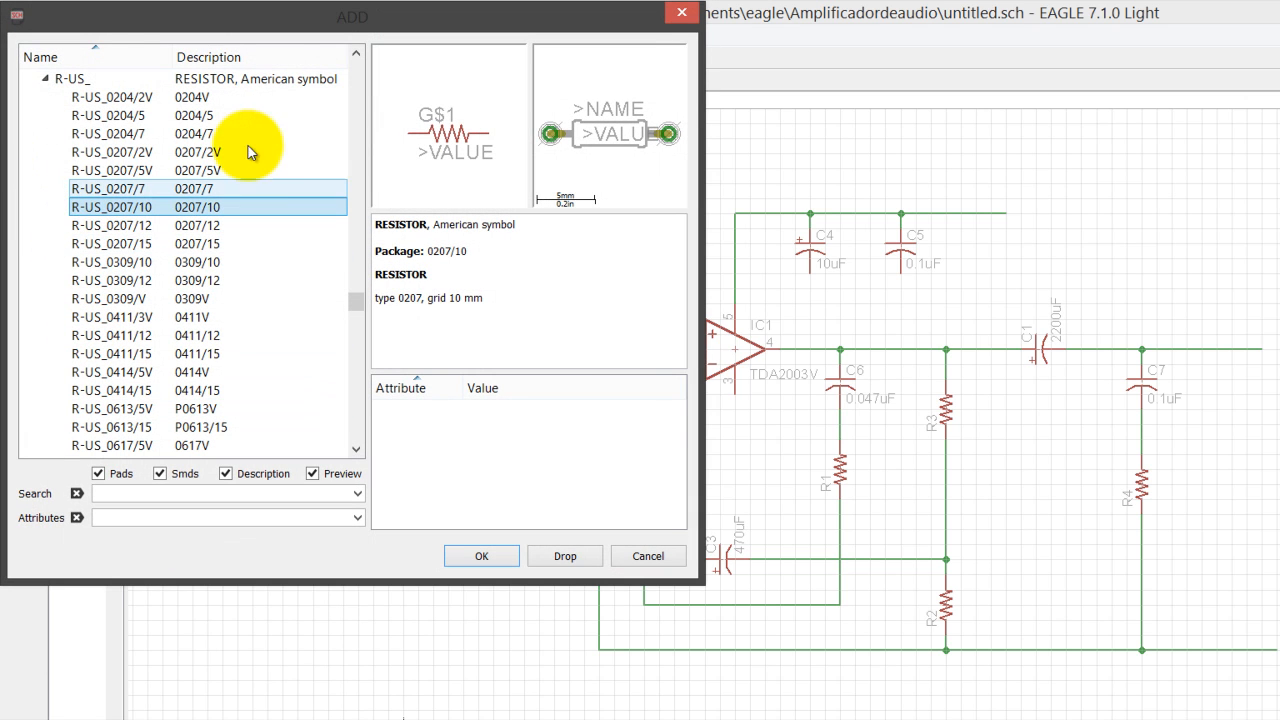
click(38, 70)
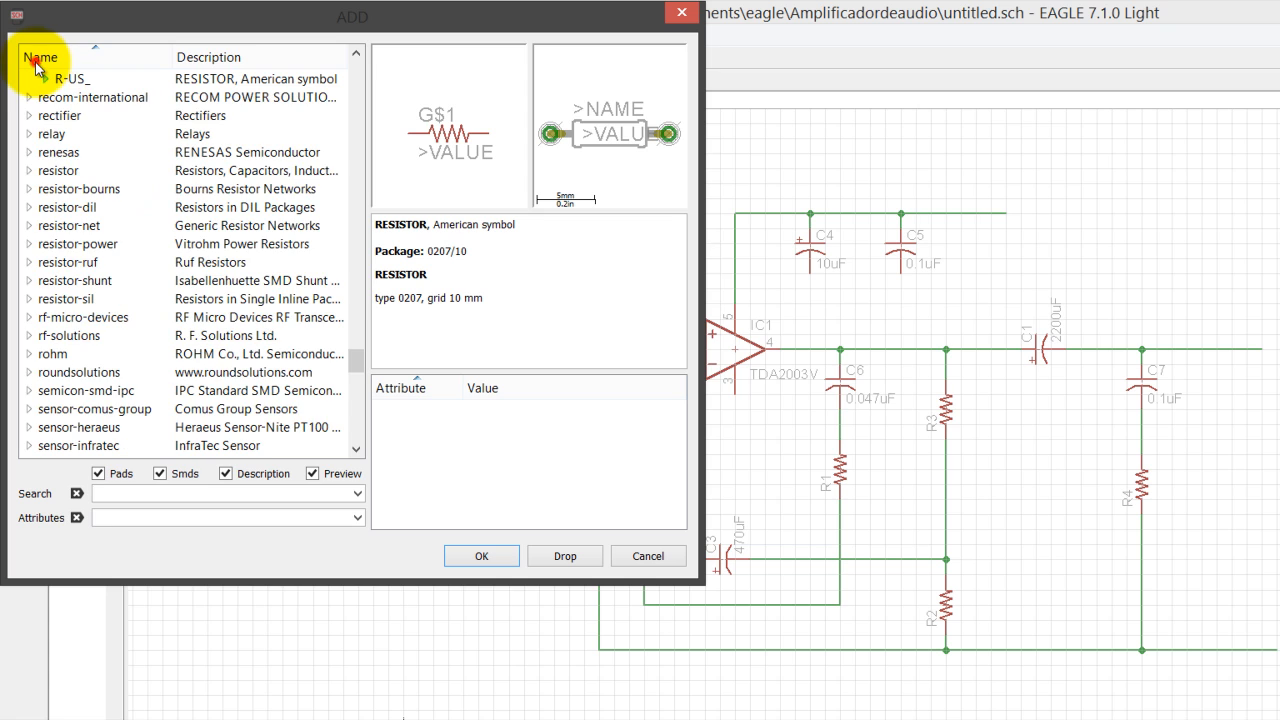
scroll(290, 45, up, 1)
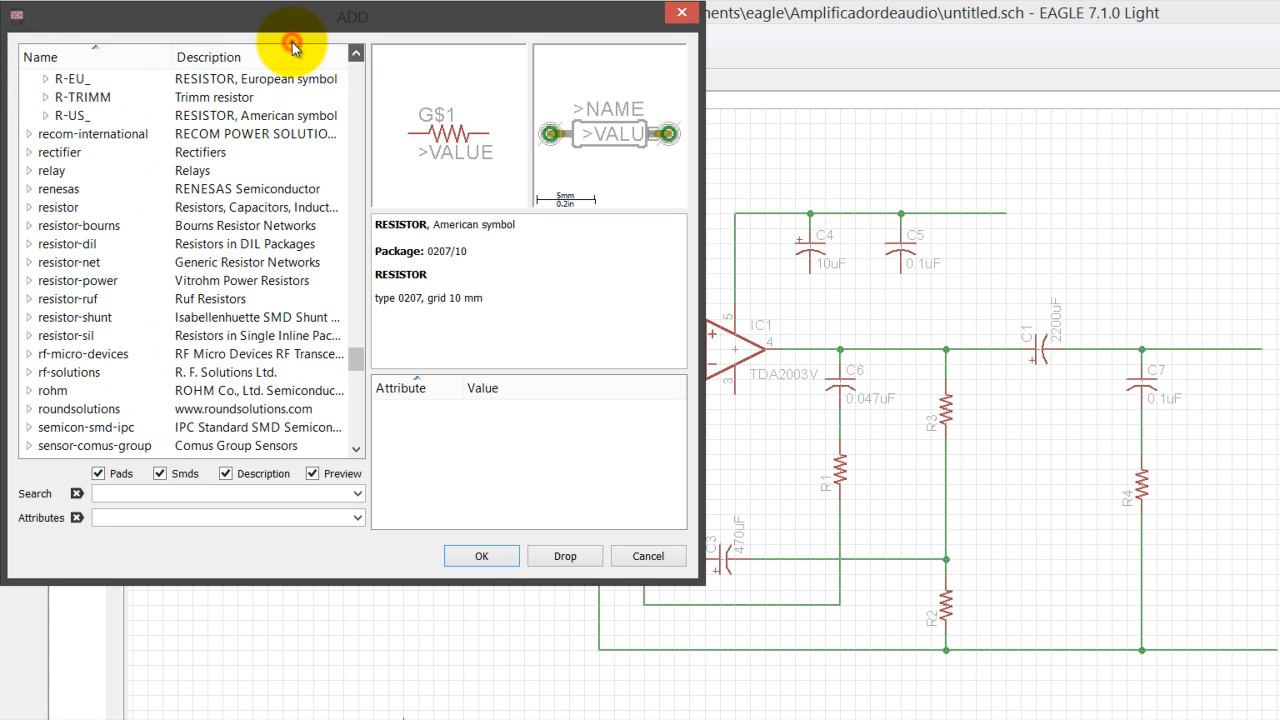
scroll(292, 44, up, 5)
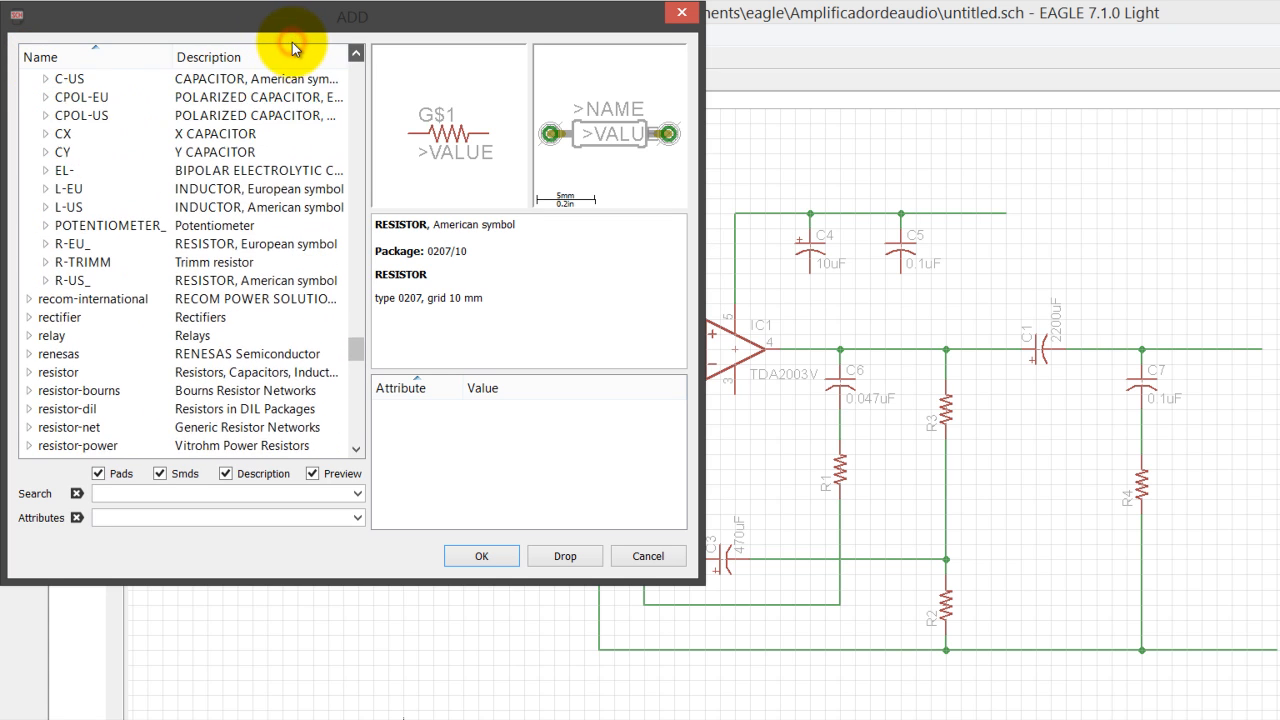
scroll(292, 42, up, 1)
click(28, 188)
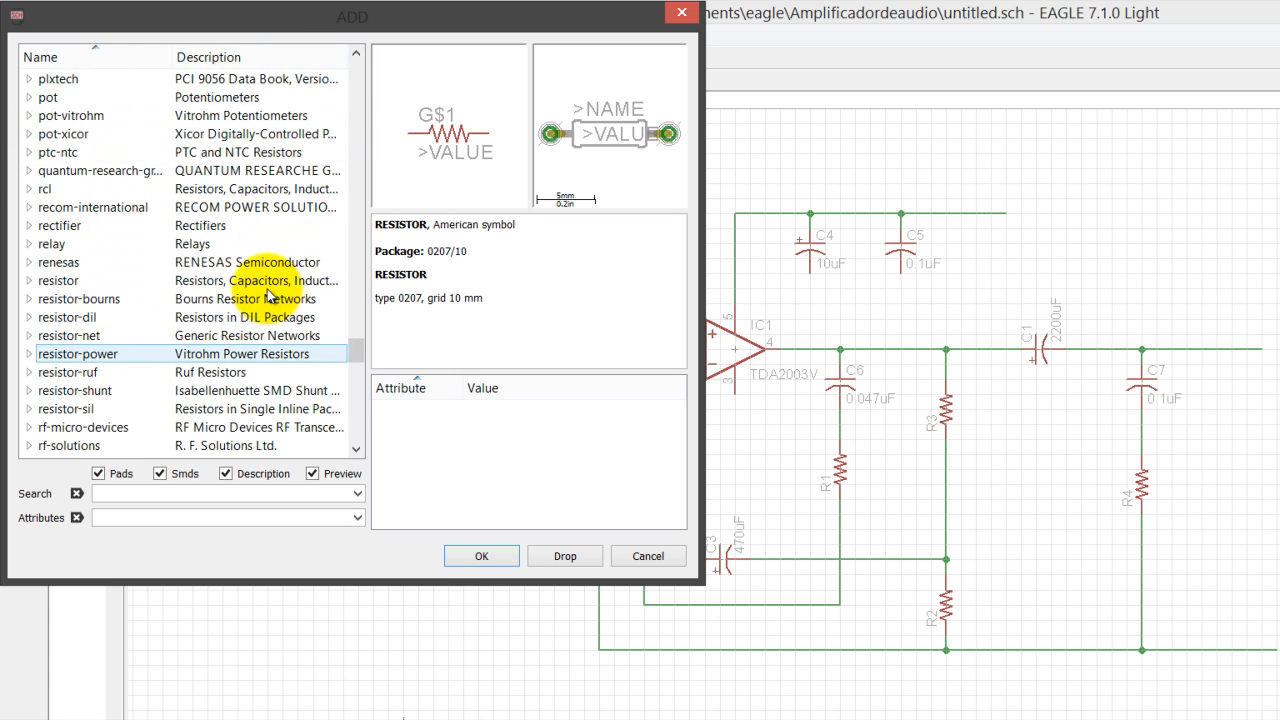
- Find the con-ptr500 connector library in the parts list and expand it to show its connectors
scroll(288, 285, up, 20)
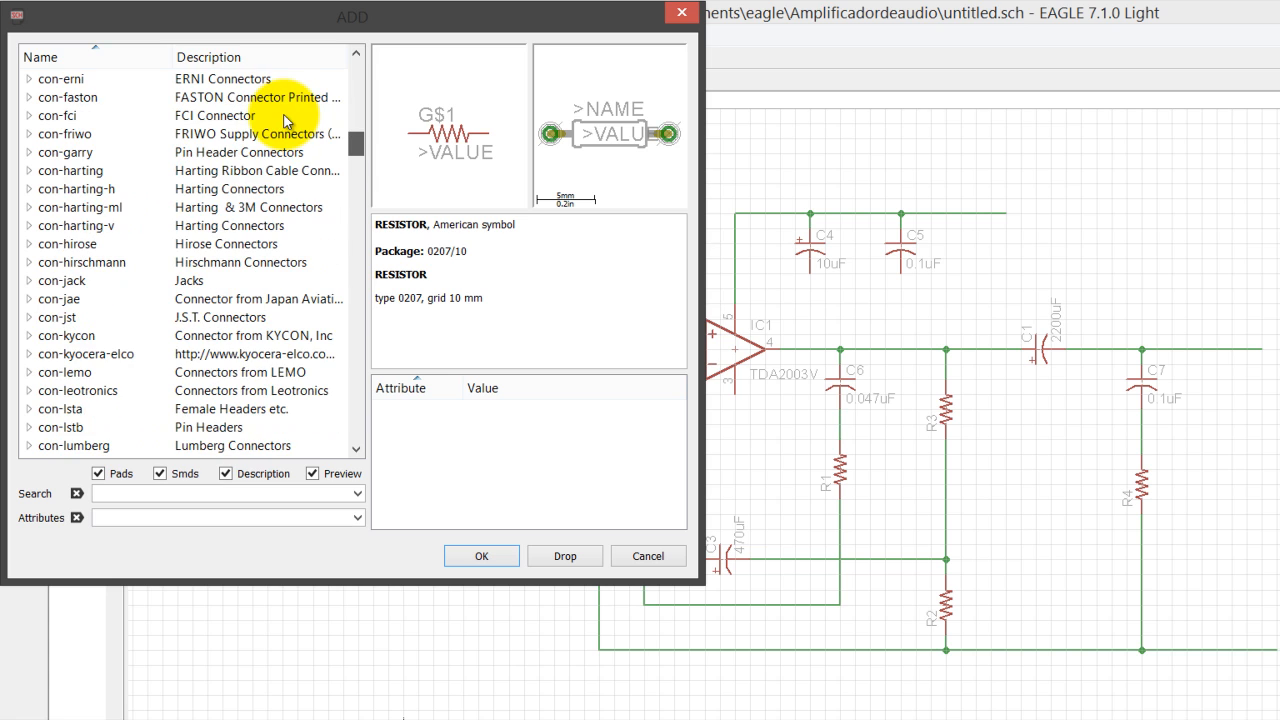
scroll(286, 130, down, 11)
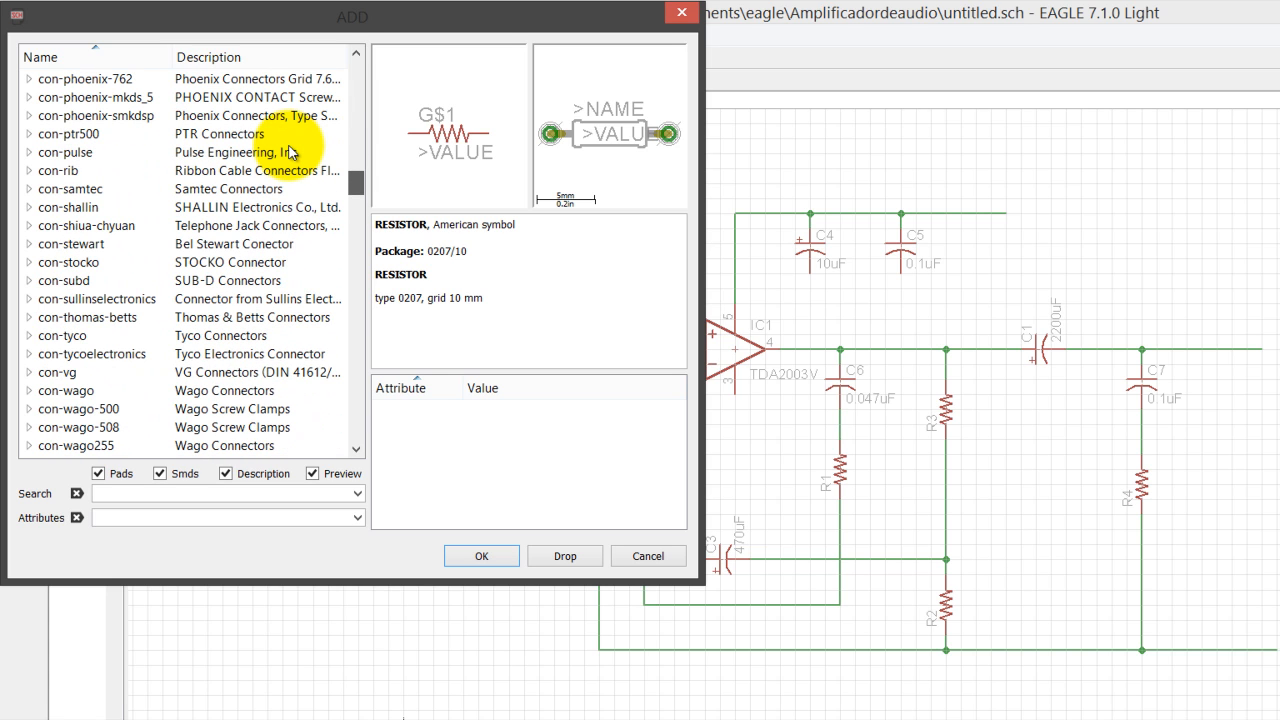
click(76, 128)
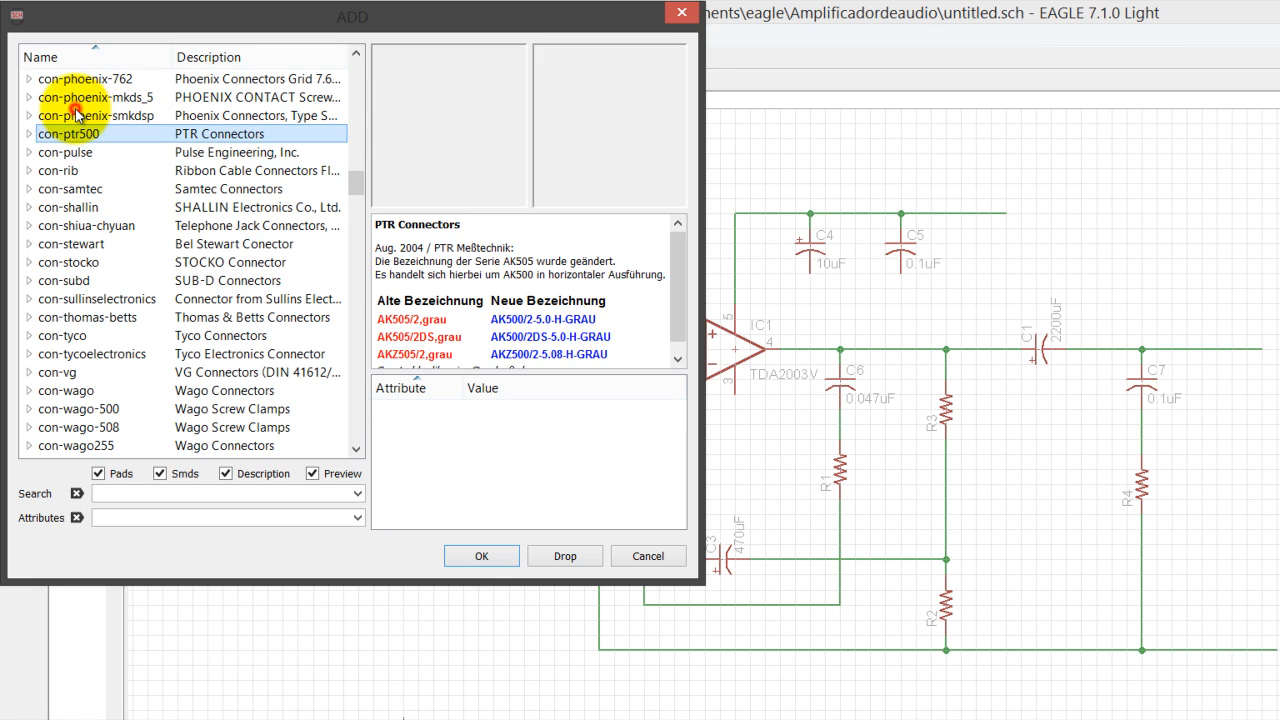
click(27, 132)
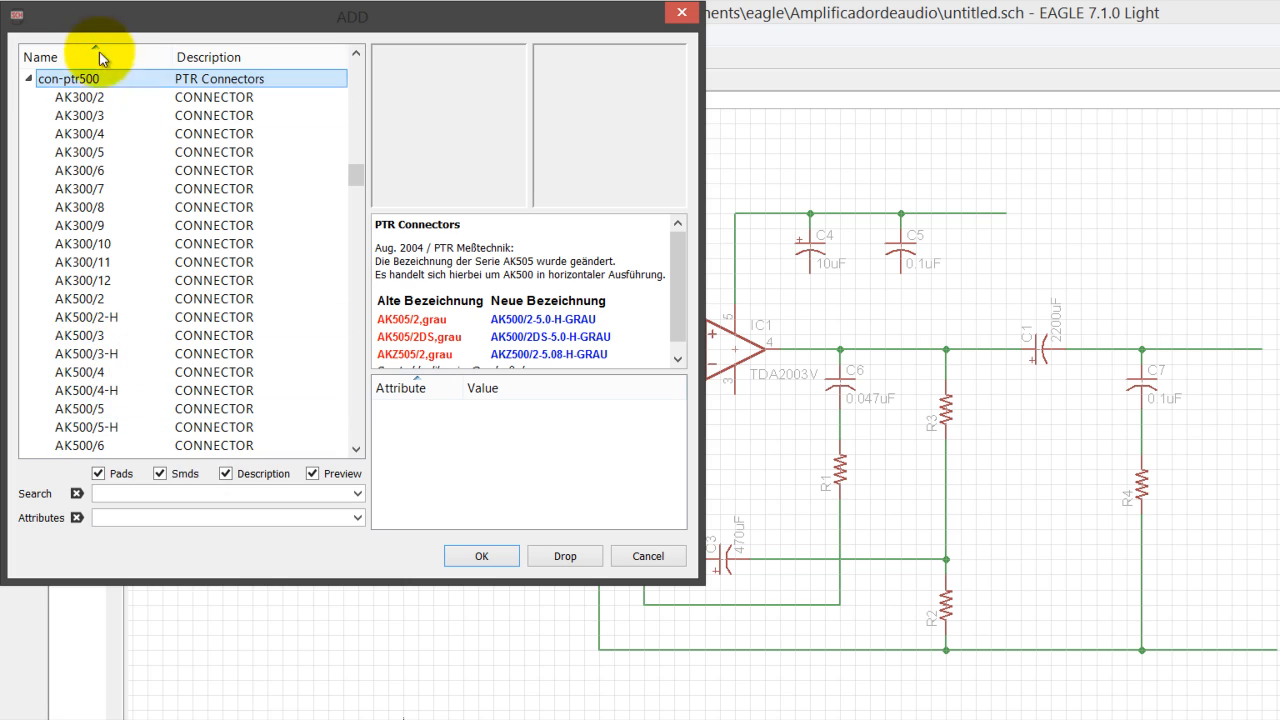
- Compare the symbol and package previews of the AK300 connectors, from AK300/2 through AK300/6
click(95, 96)
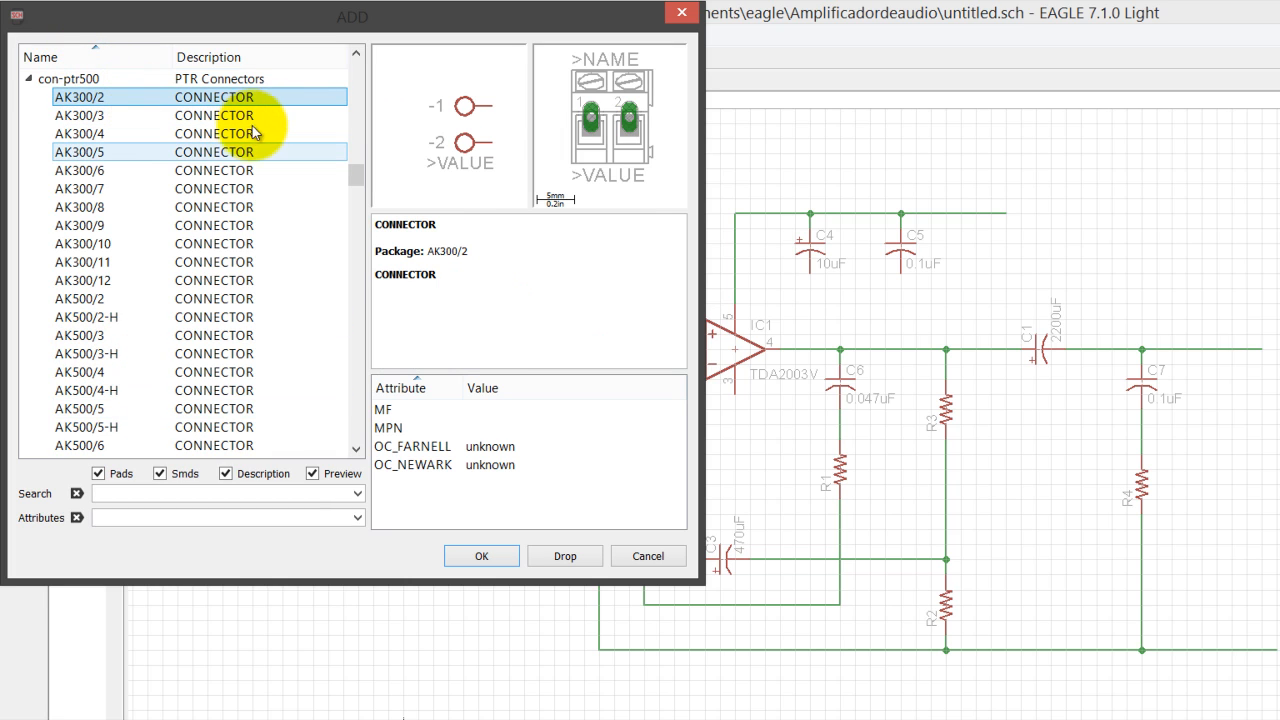
click(146, 95)
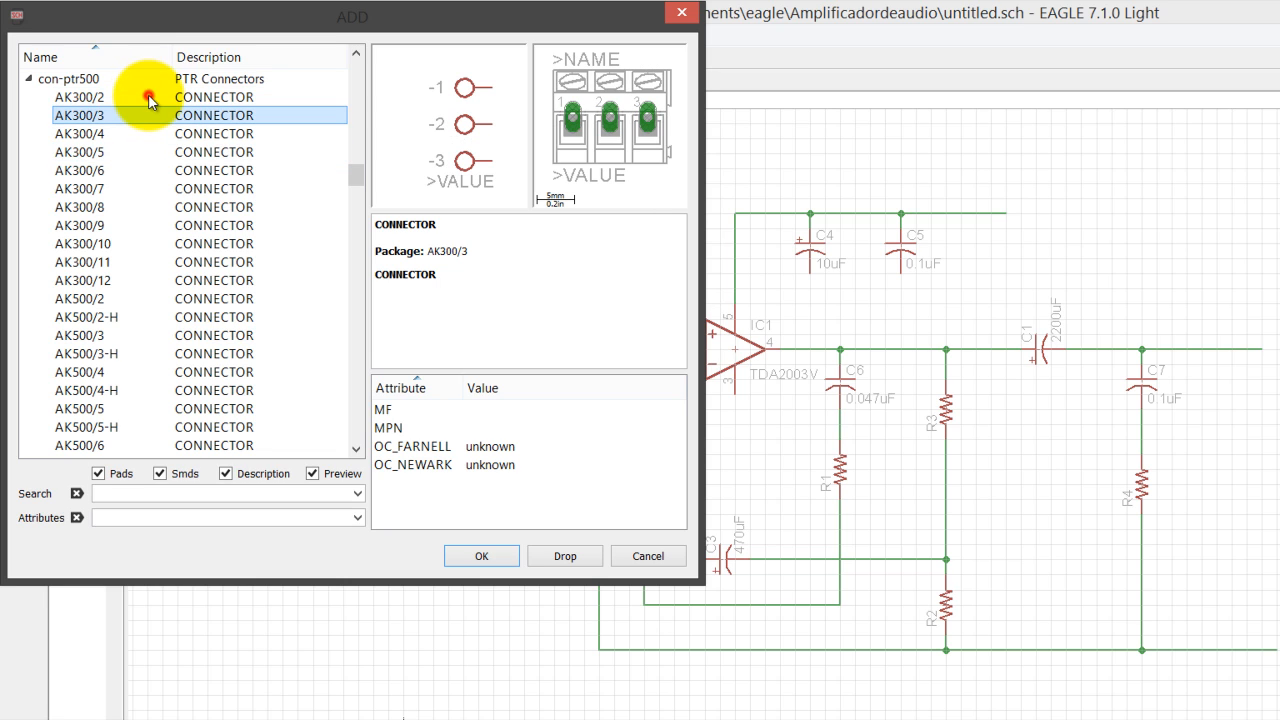
click(143, 113)
click(146, 132)
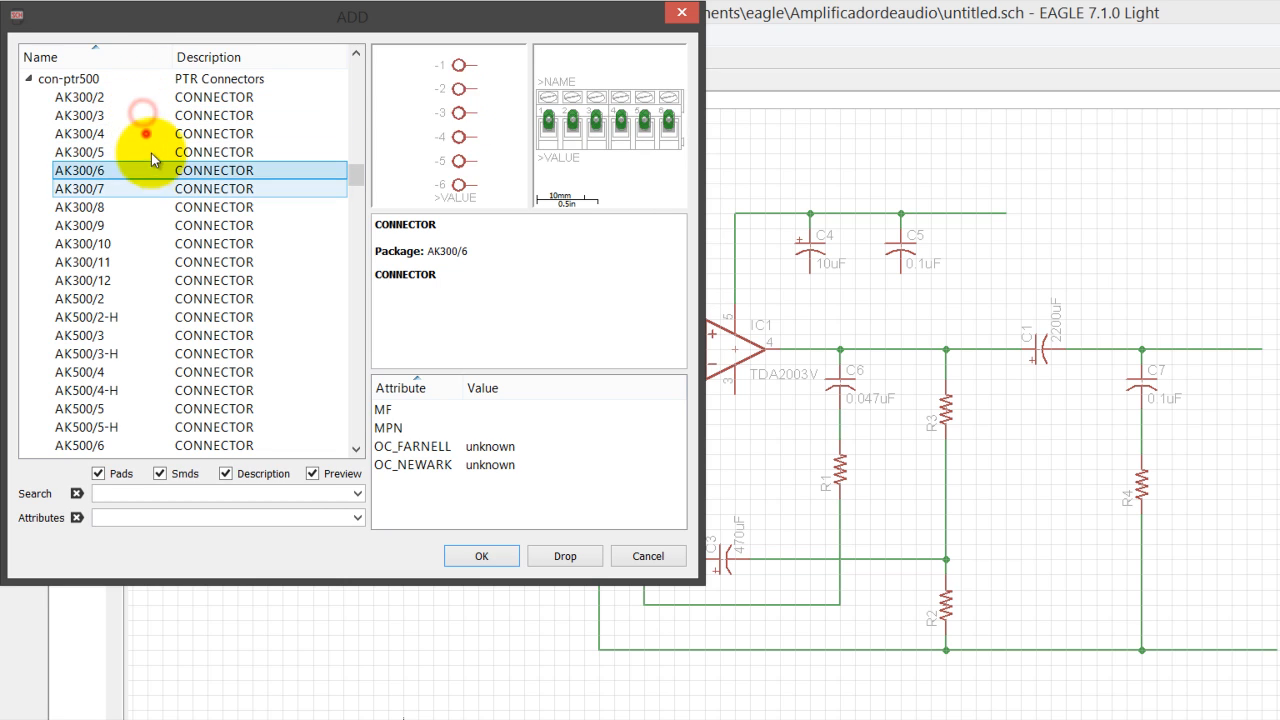
- Compare the connectors in the con-ptr500 library and choose the two-pin AK500/2 for placement
click(151, 163)
click(149, 234)
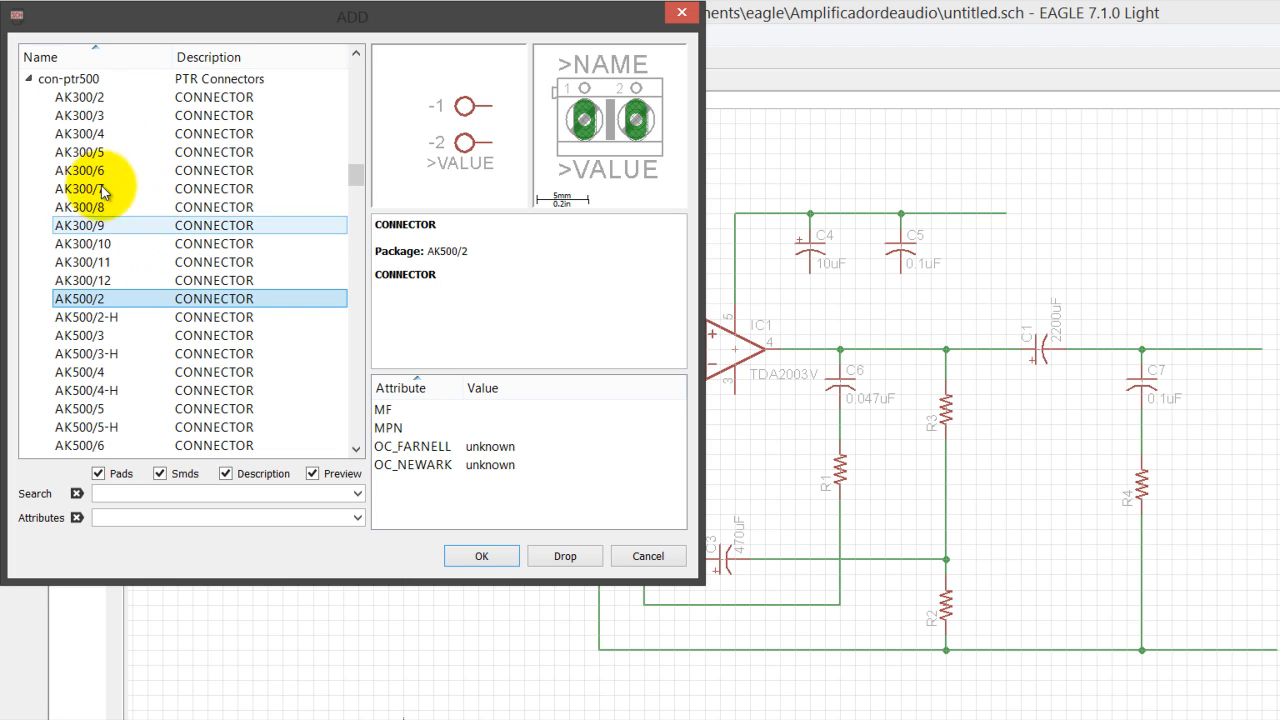
click(93, 78)
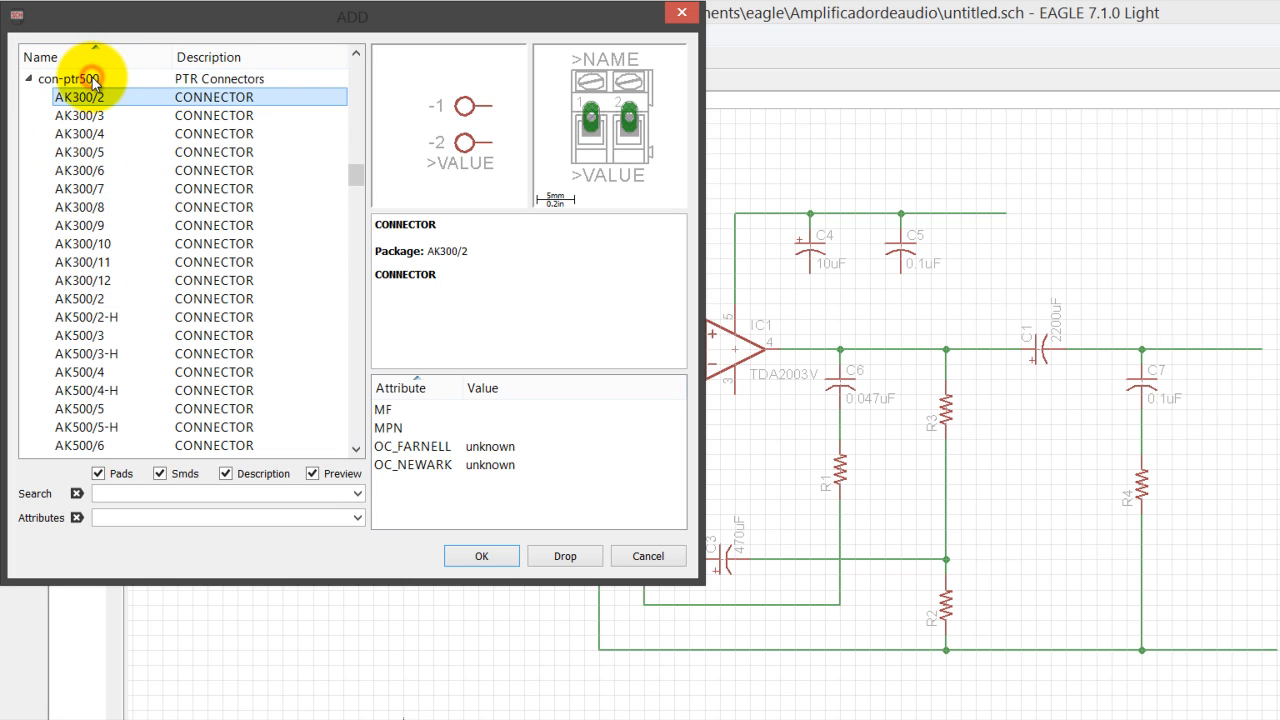
click(108, 261)
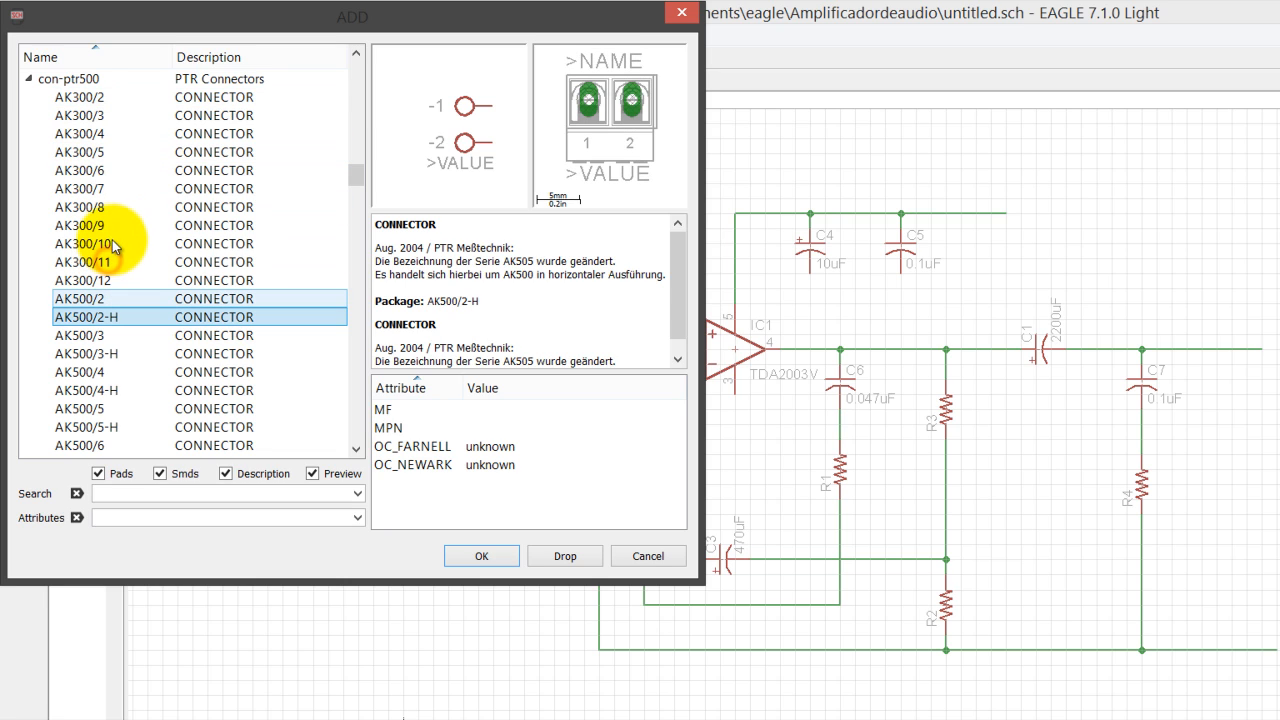
key(Down)
key(Down)
key(Down)
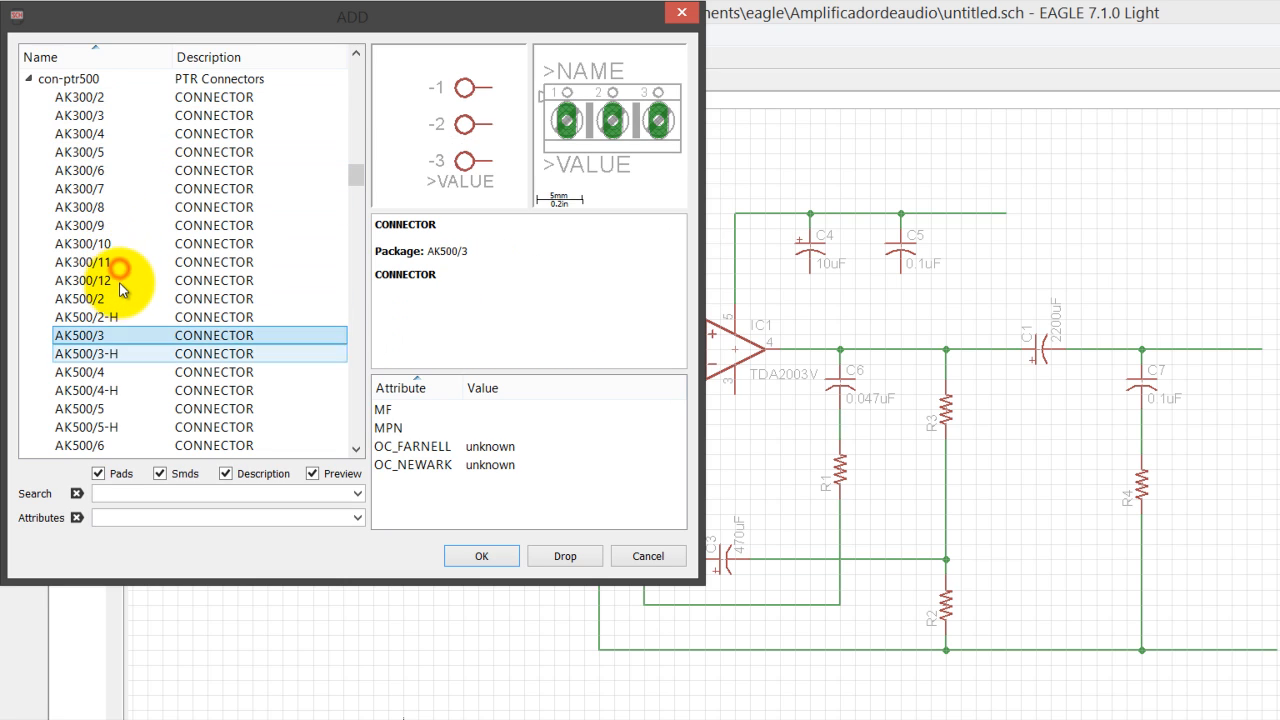
key(Up)
key(Up)
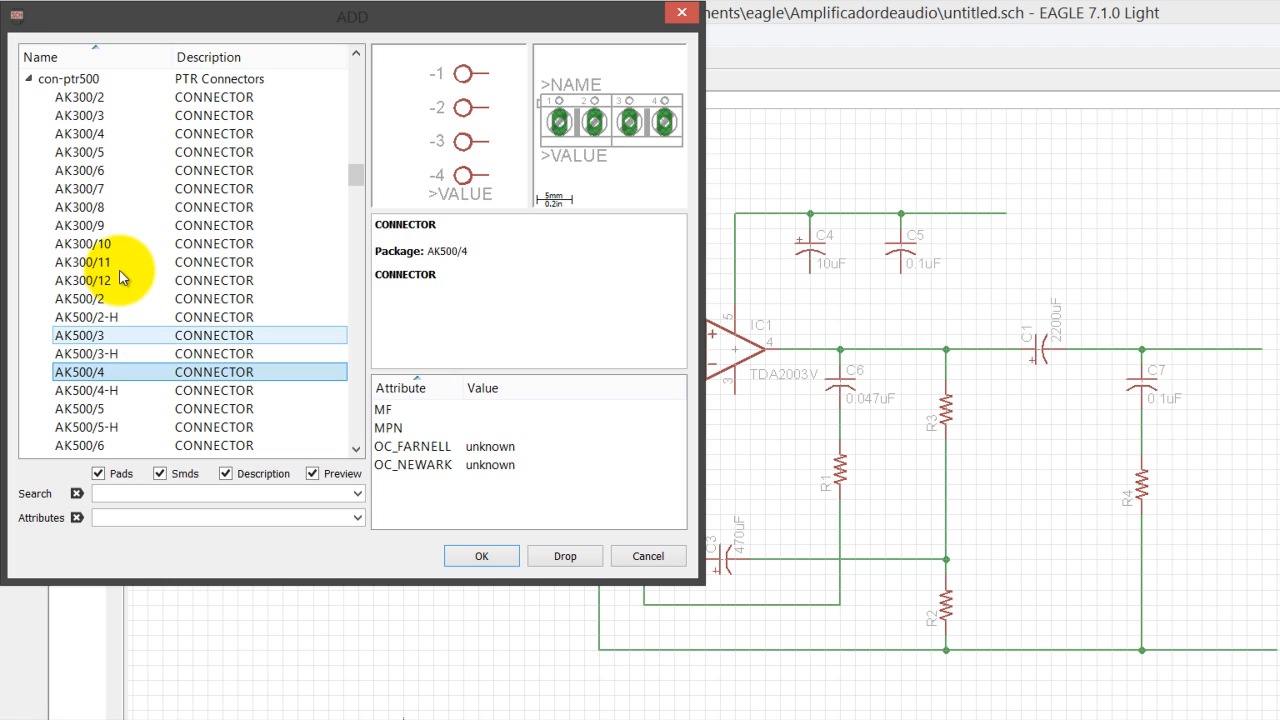
key(Up)
key(Up)
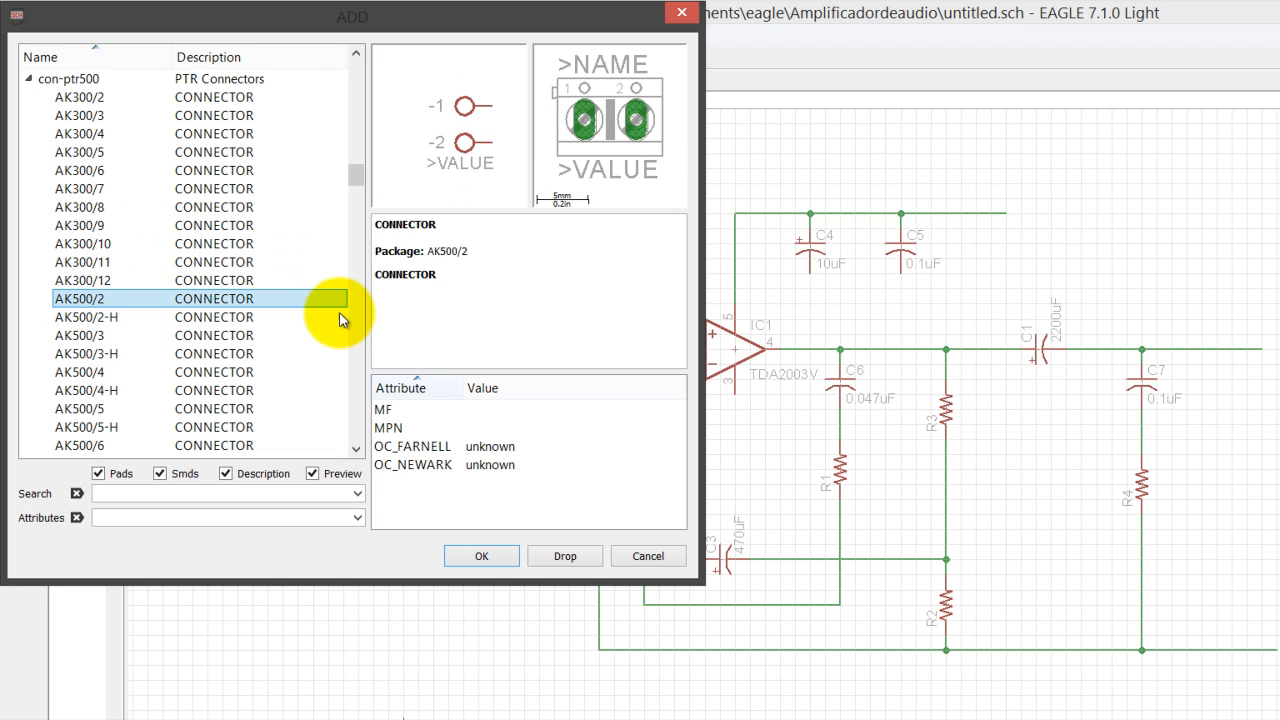
click(375, 453)
key(Return)
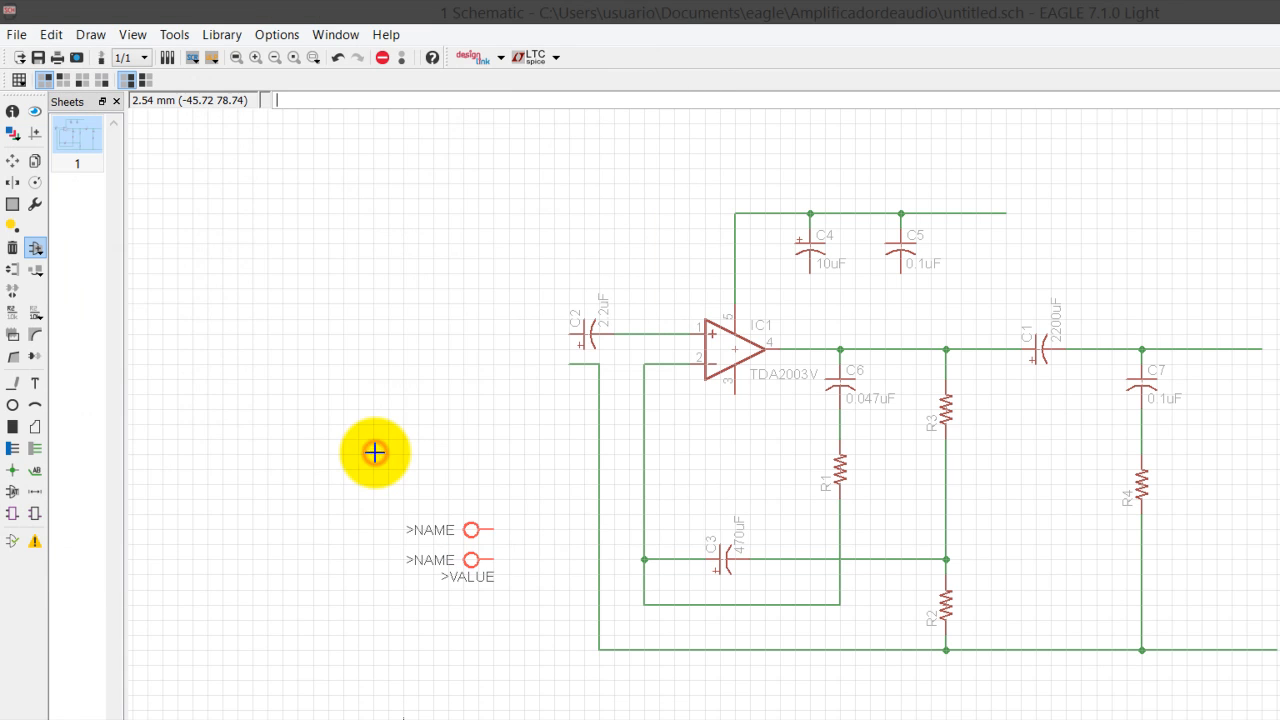
- Place three AK500/2 connectors: at the amplifier's input, at its output and beside the supply line, and finish adding parts
click(411, 287)
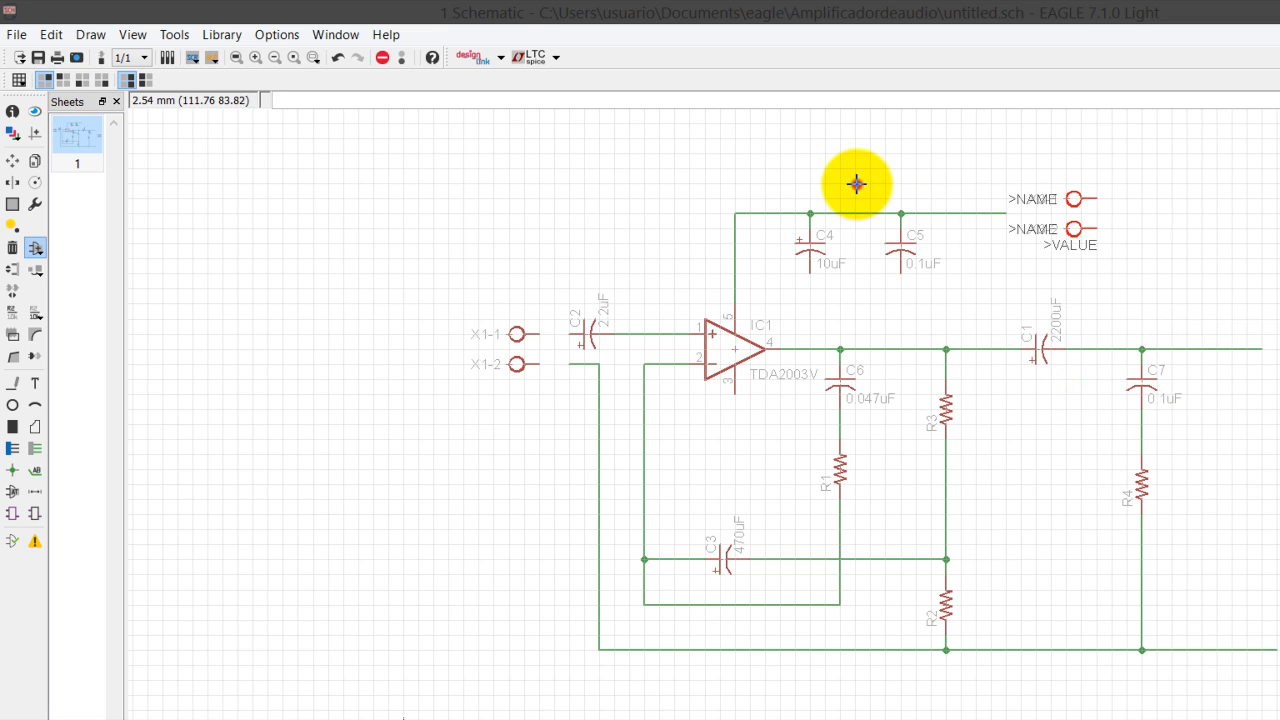
key(Escape)
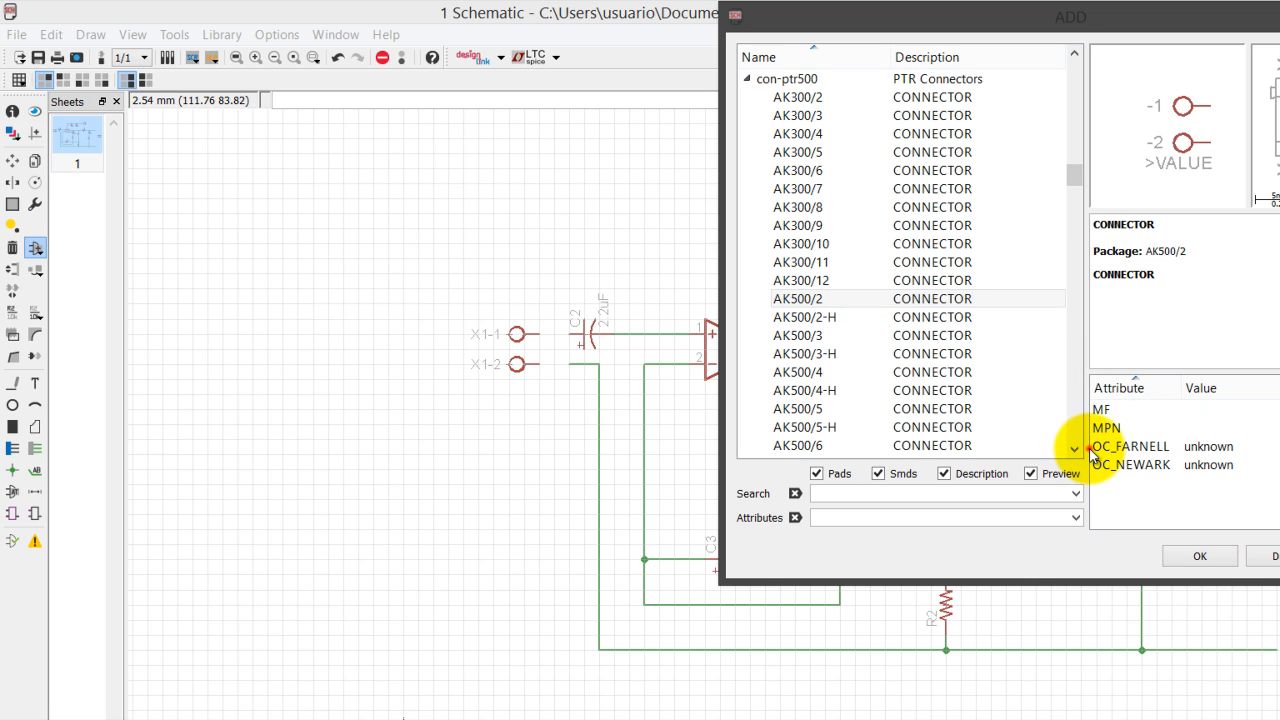
key(Escape)
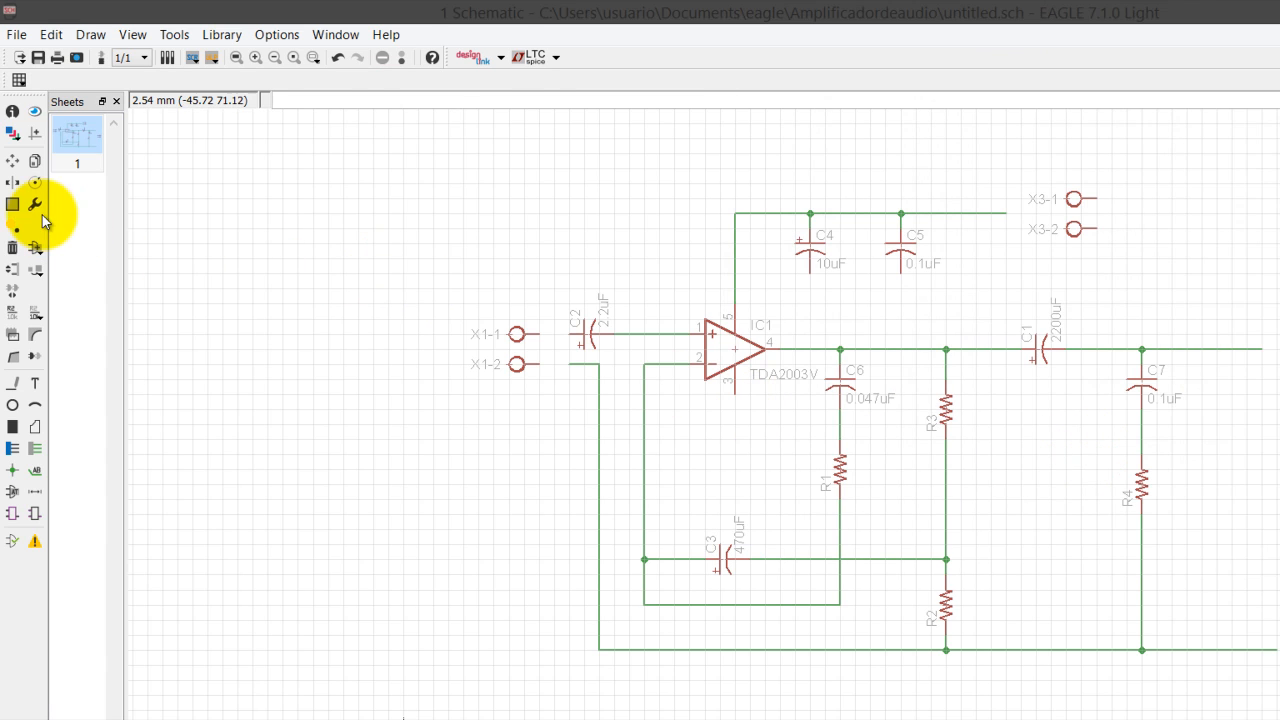
- Wire input connector pin X1-1 to capacitor C2 and pin X1-2 to the line below it with nets
click(15, 313)
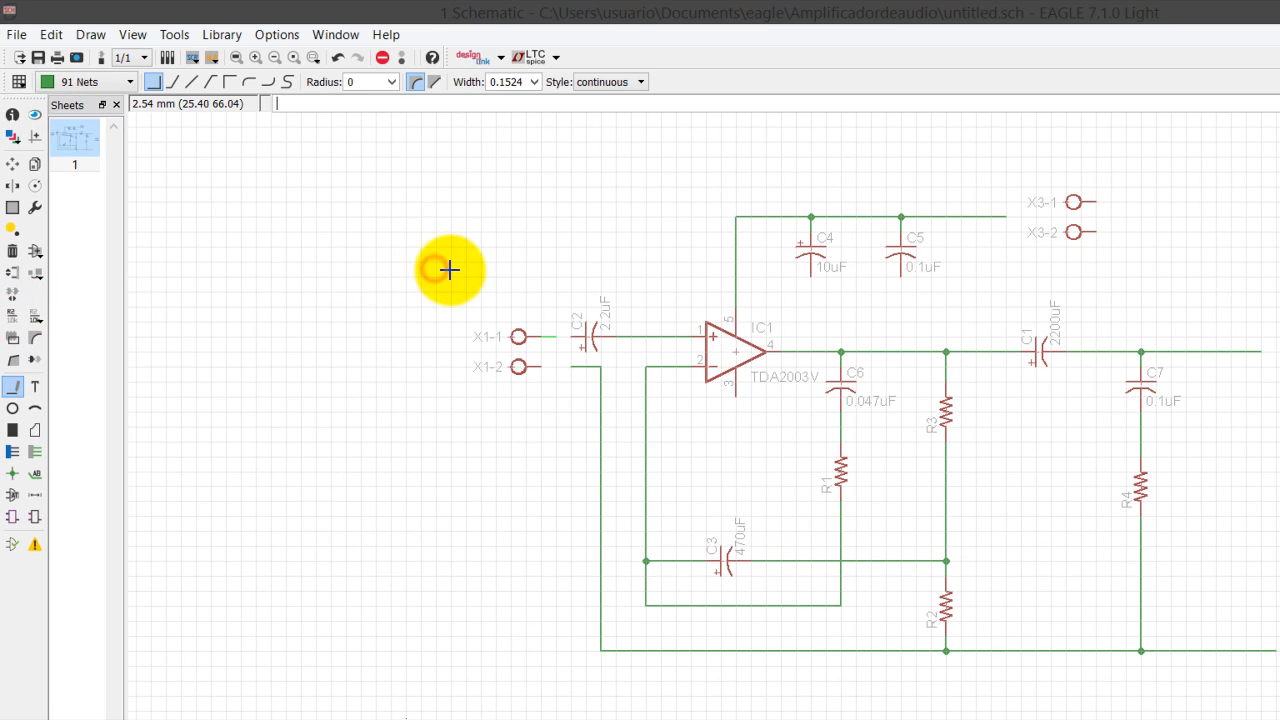
click(457, 269)
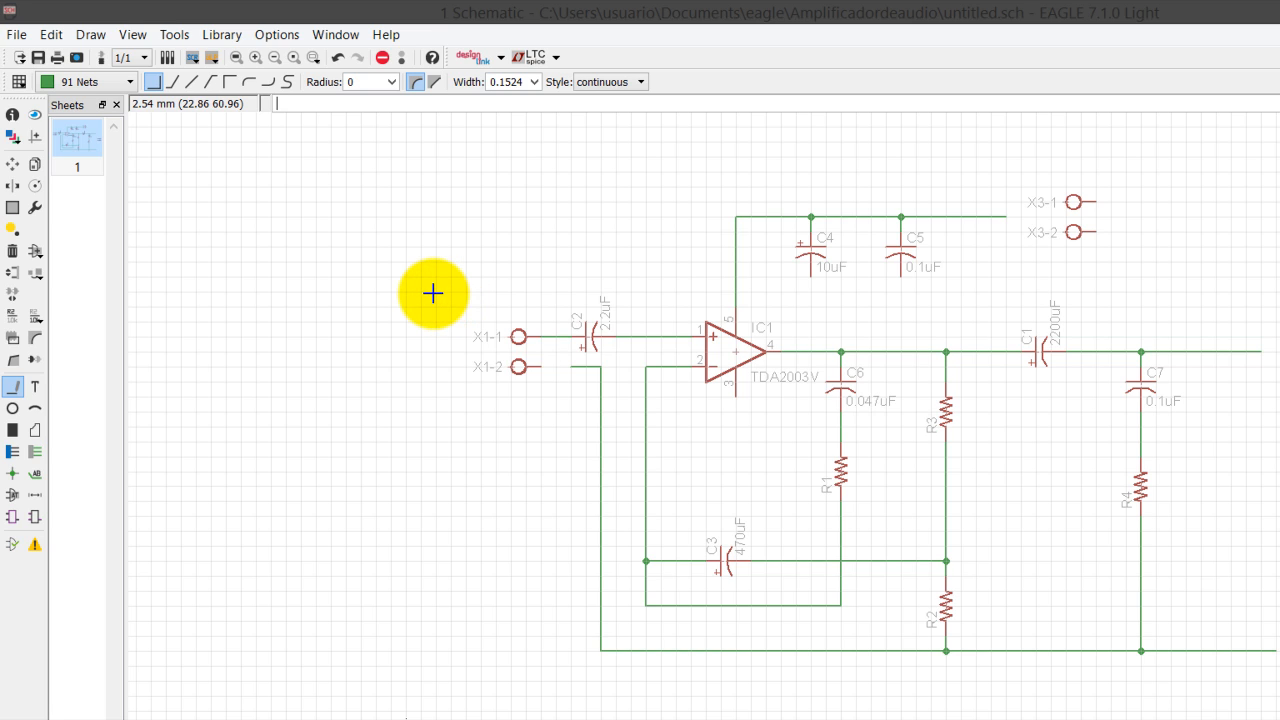
click(433, 293)
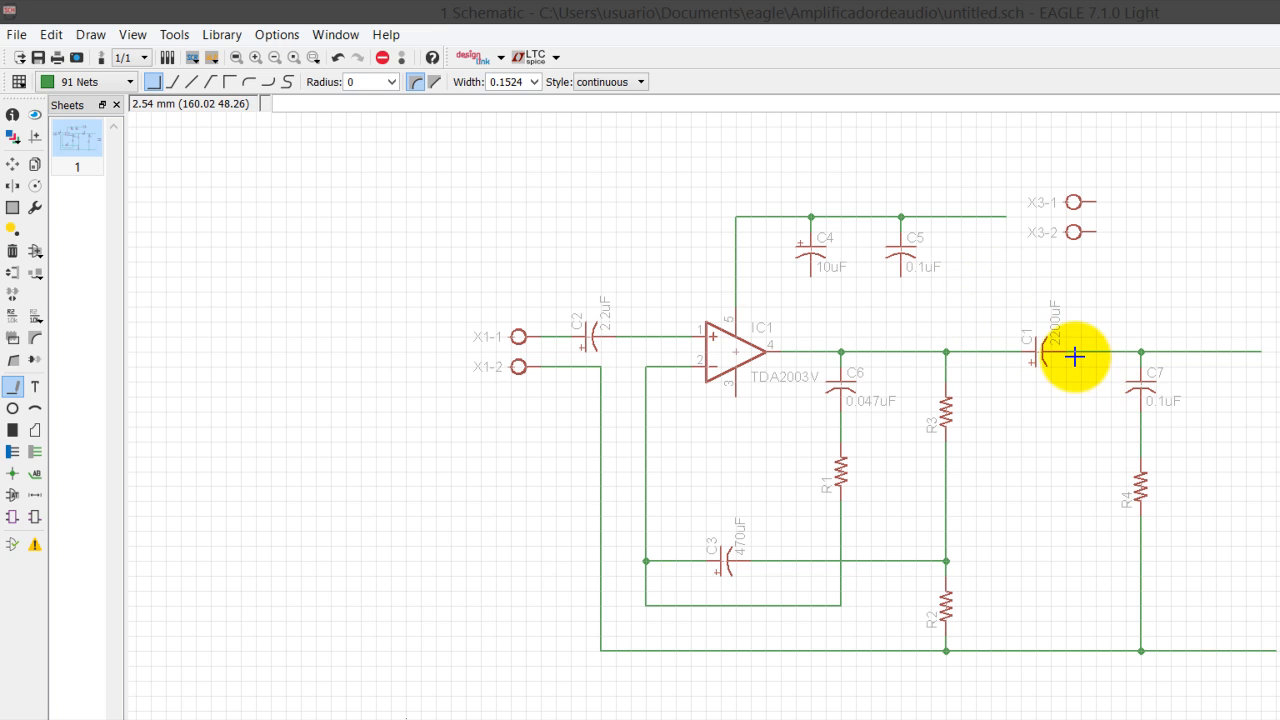
- Rotate the output connector's pins 180° and move them onto the open ends of the output and lower return lines
click(12, 159)
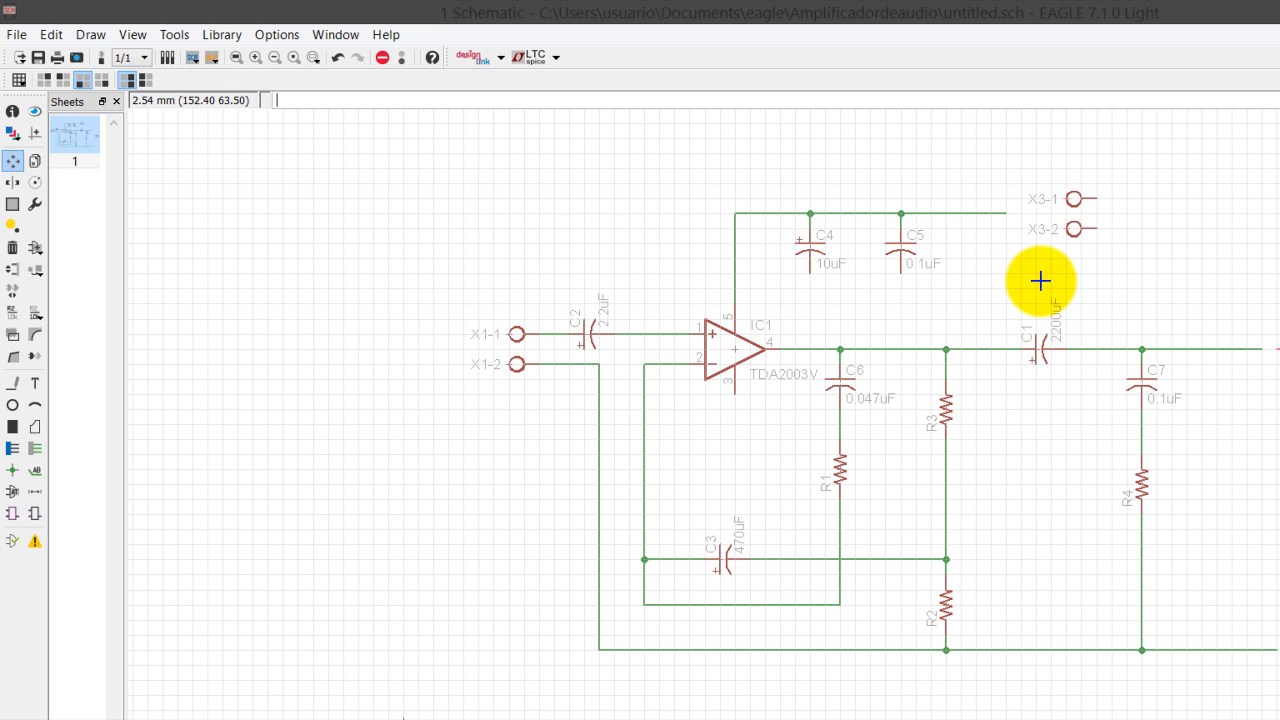
click(1035, 280)
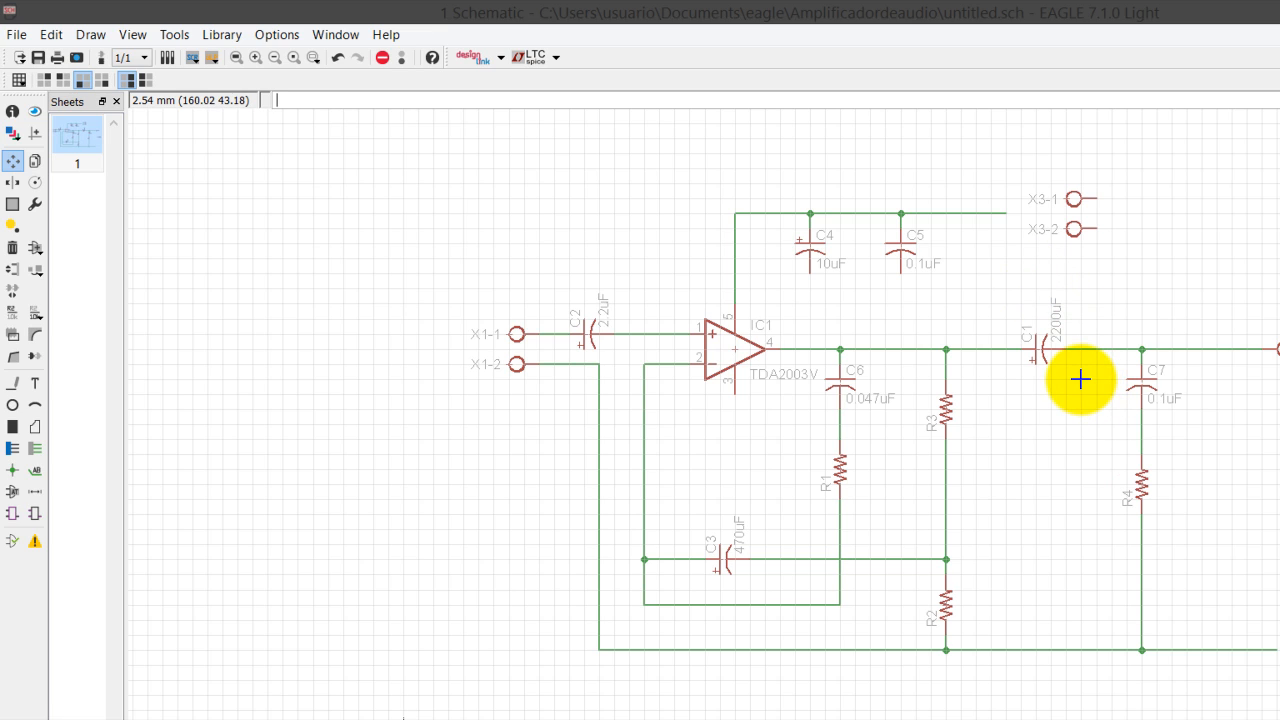
click(1035, 523)
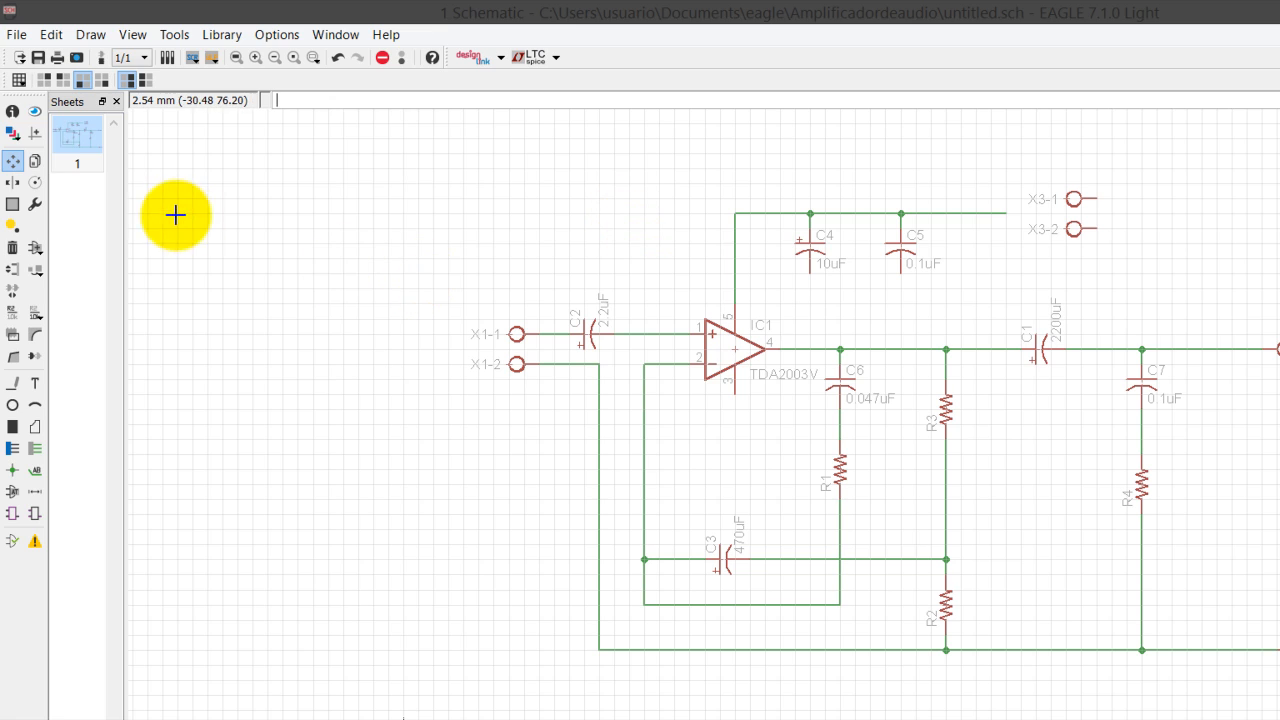
- Delete pin X3-2 of the connector beside the supply line
click(12, 158)
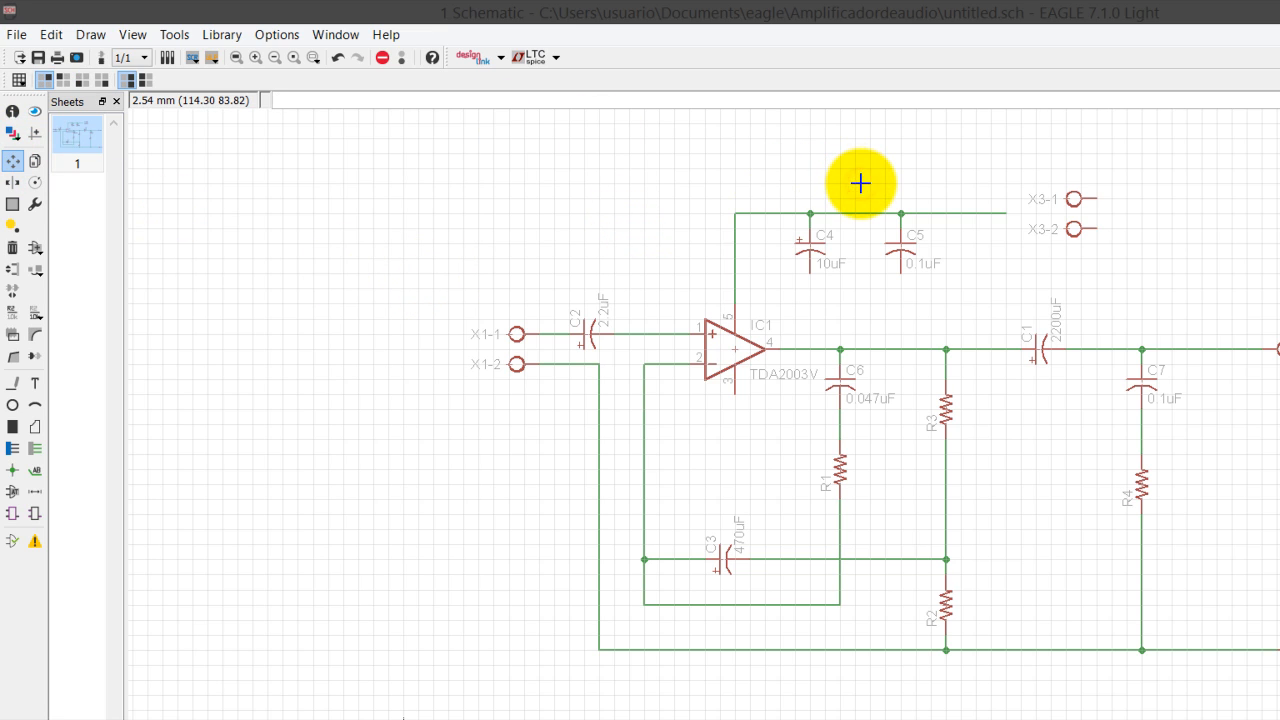
right_click(860, 183)
key(Return)
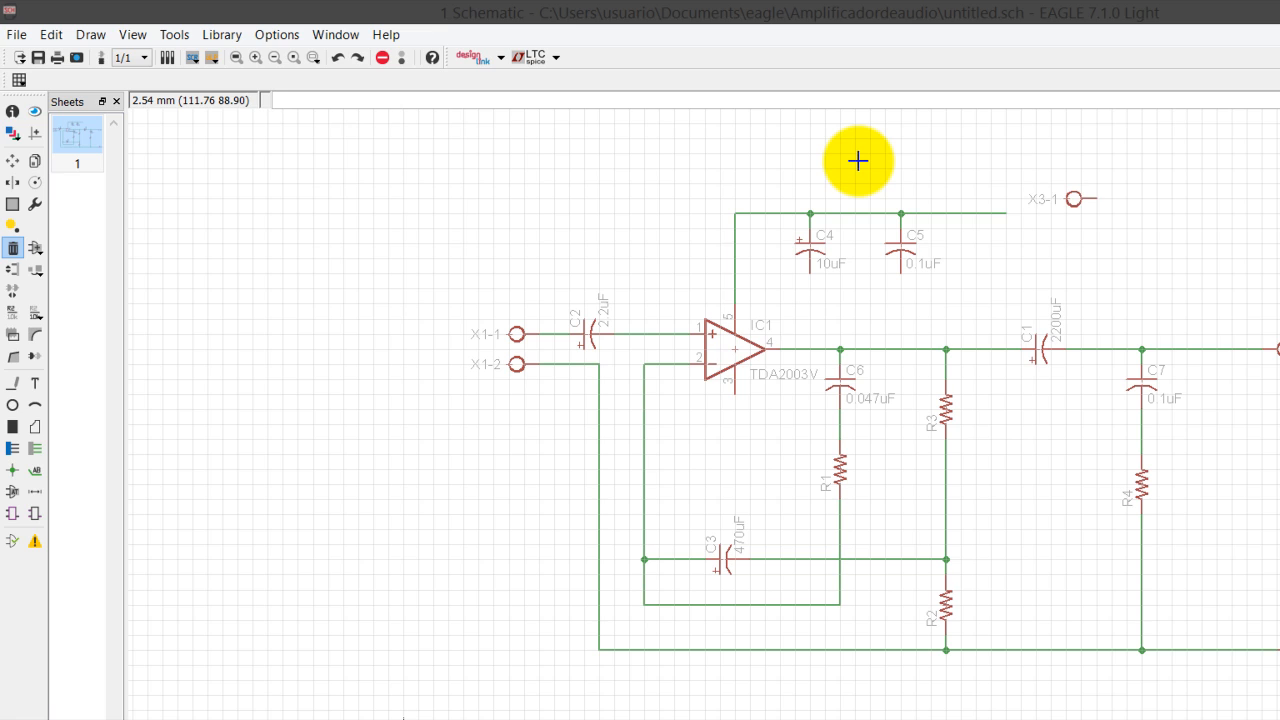
- Rotate pin X3-1 180° and move it onto the open end of the supply line above C4 and C5
right_click(858, 160)
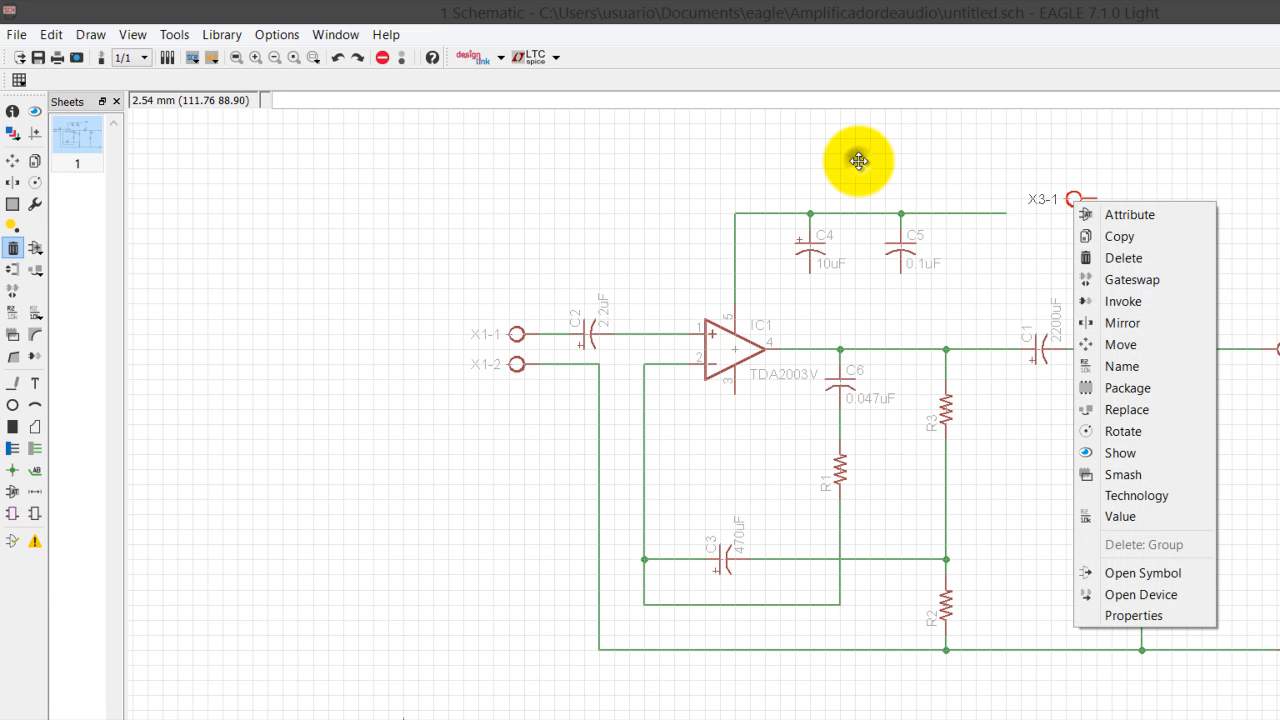
click(1042, 114)
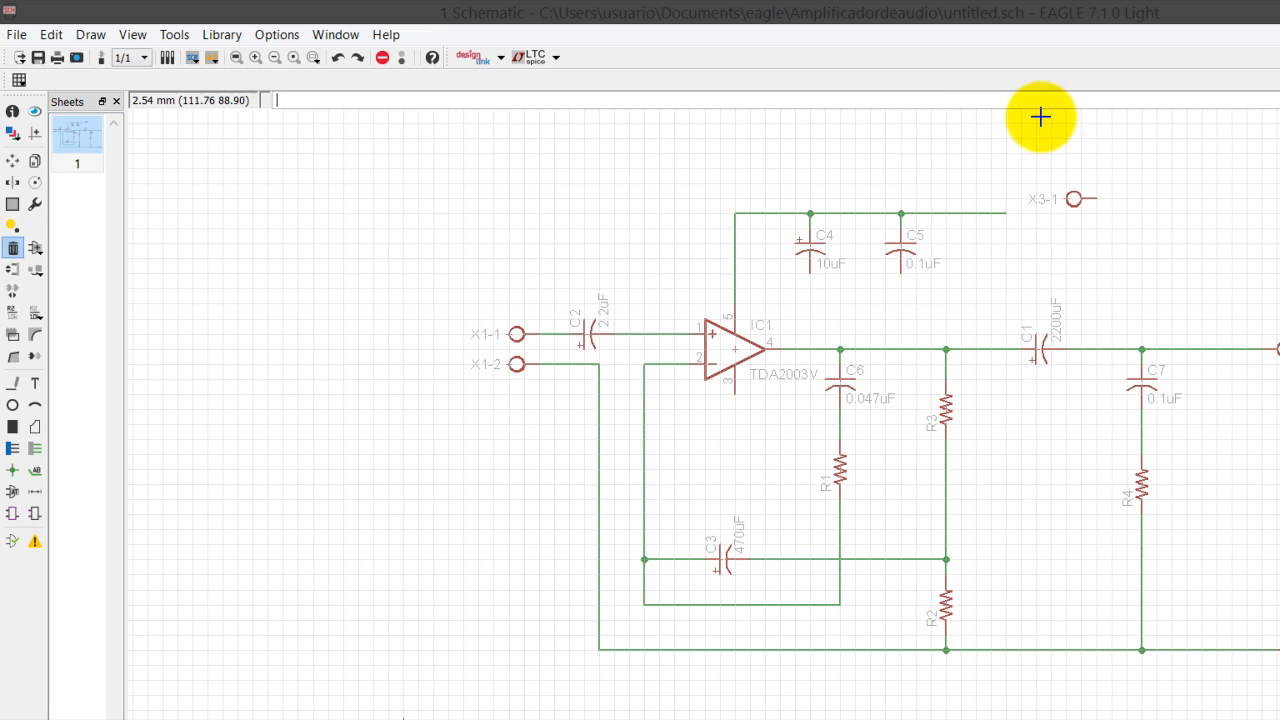
click(12, 157)
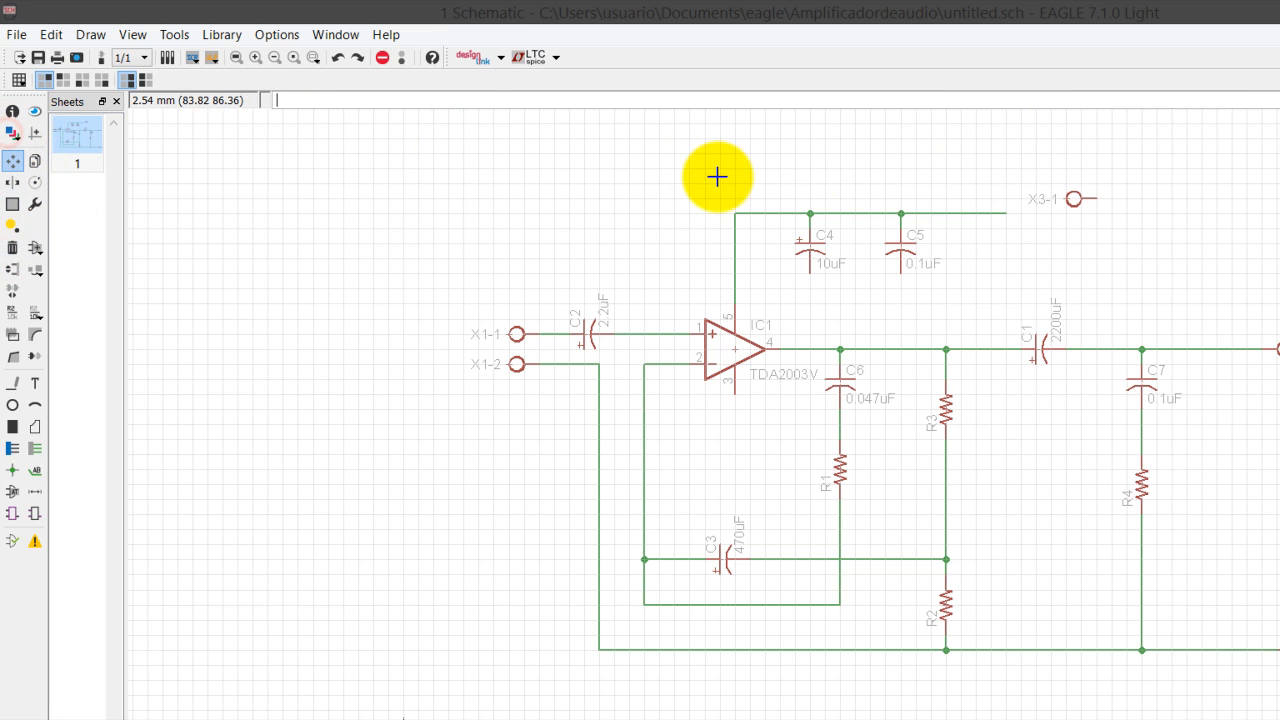
right_click(862, 160)
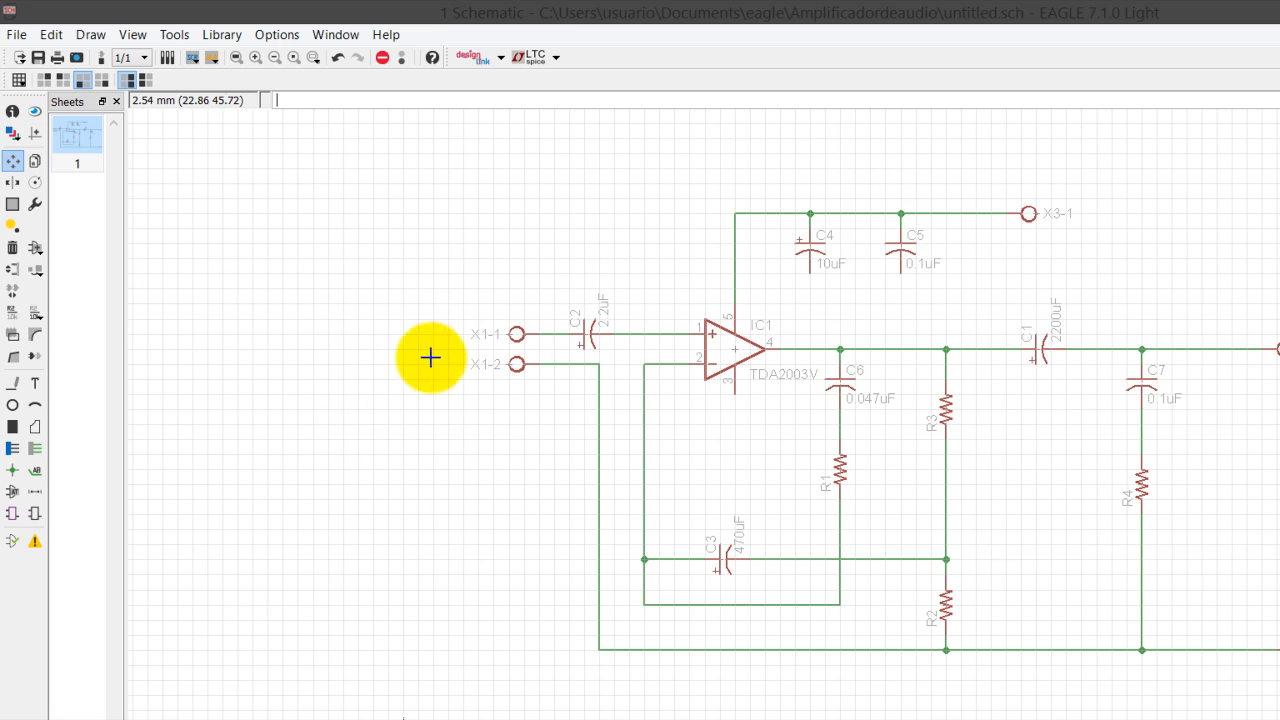
- Consult the reference image "esquema amplificador.png" and set resistor R1's value to 47
click(409, 709)
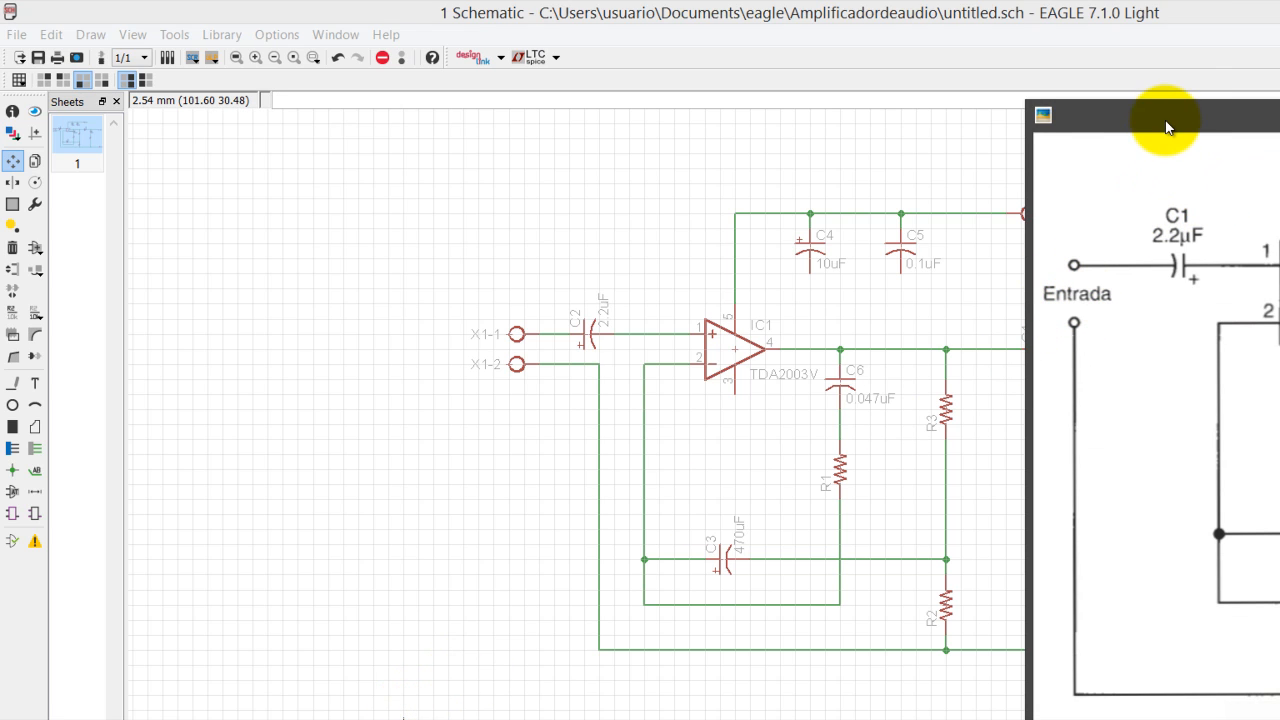
drag(1175, 112, 427, 180)
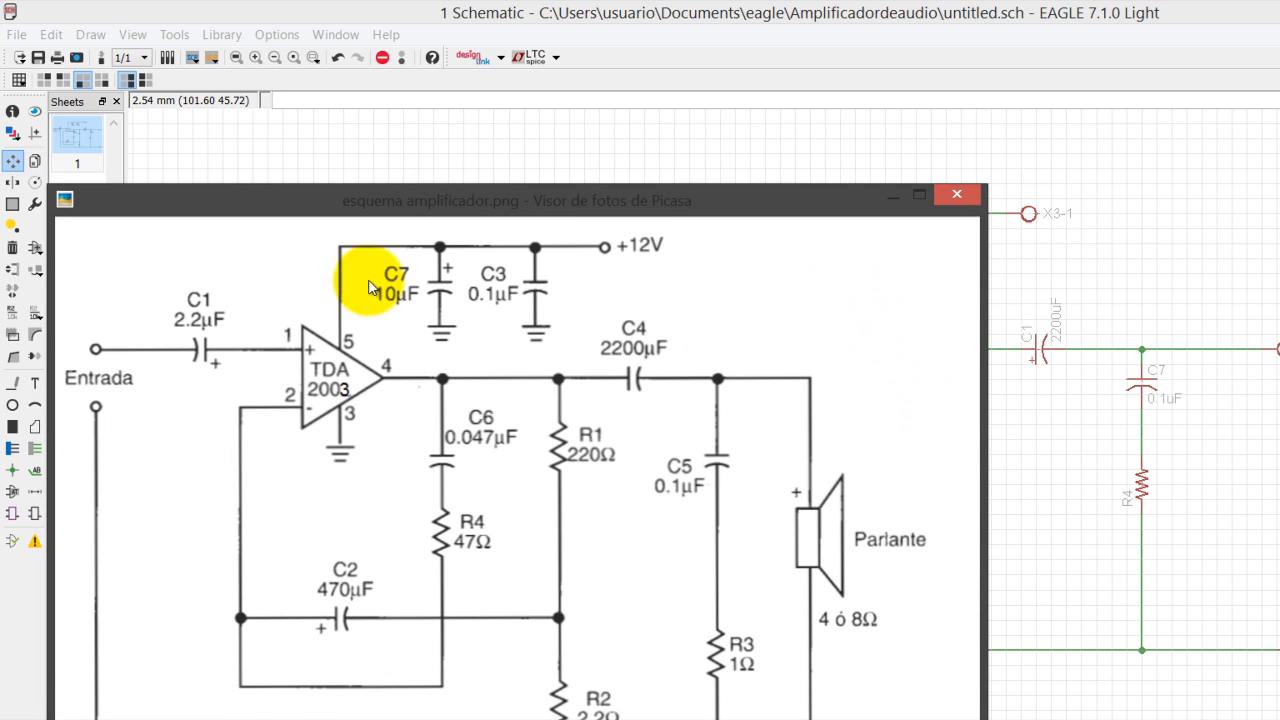
click(33, 247)
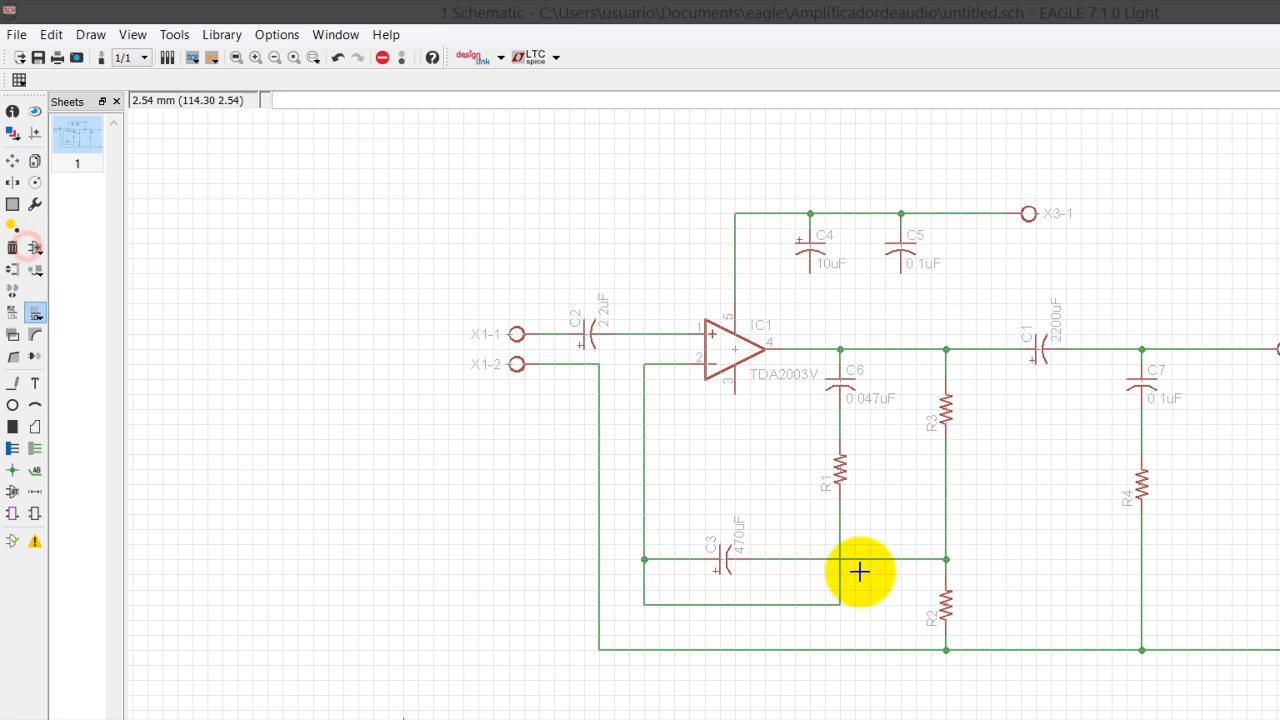
click(668, 379)
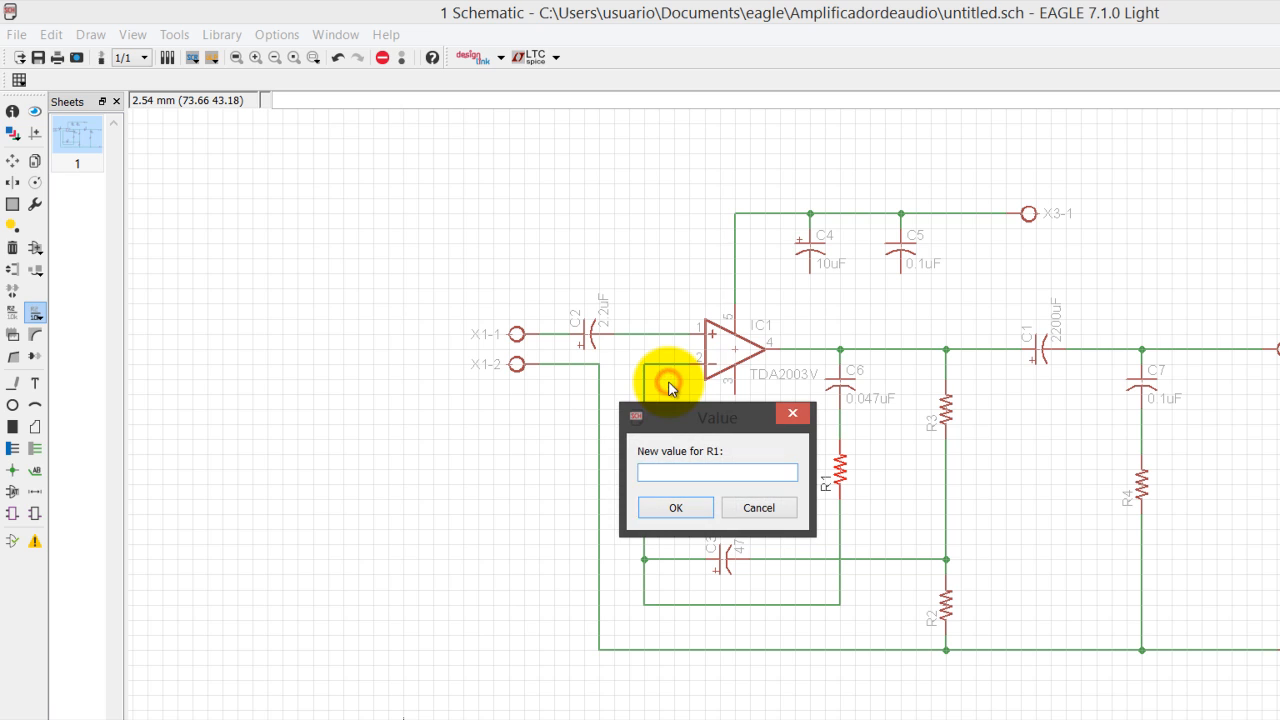
click(417, 705)
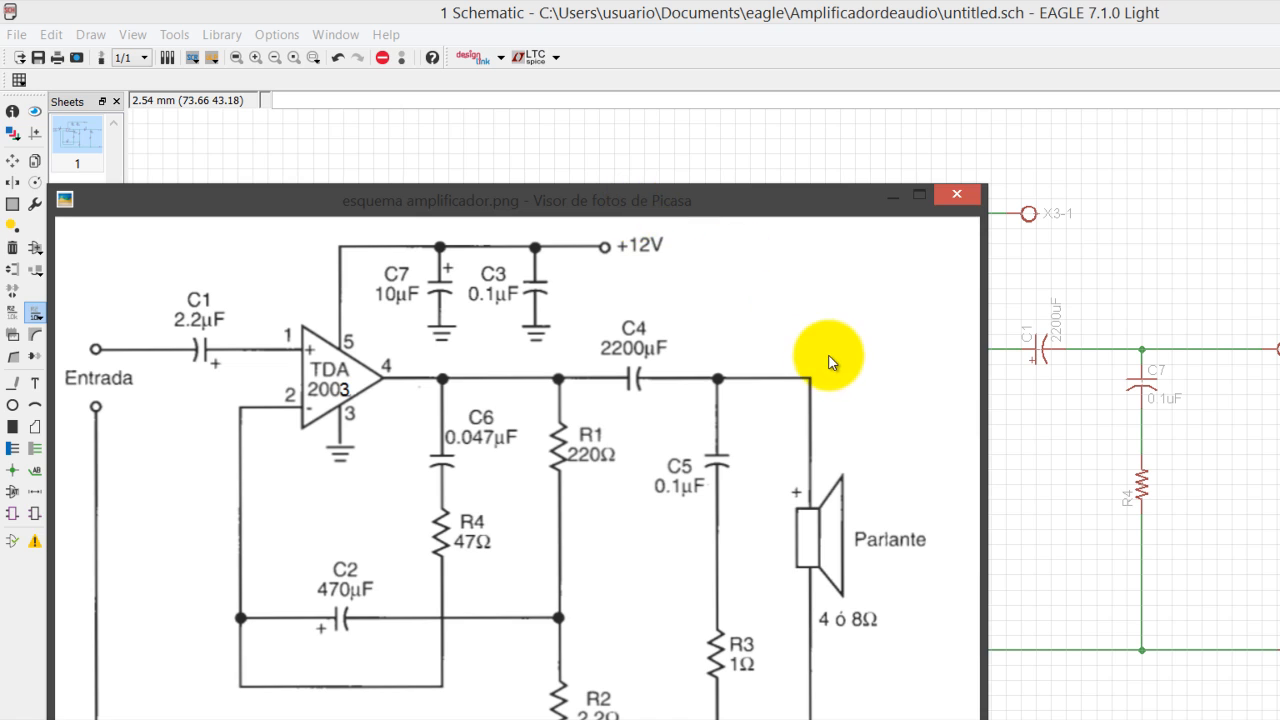
key(Escape)
text(47)
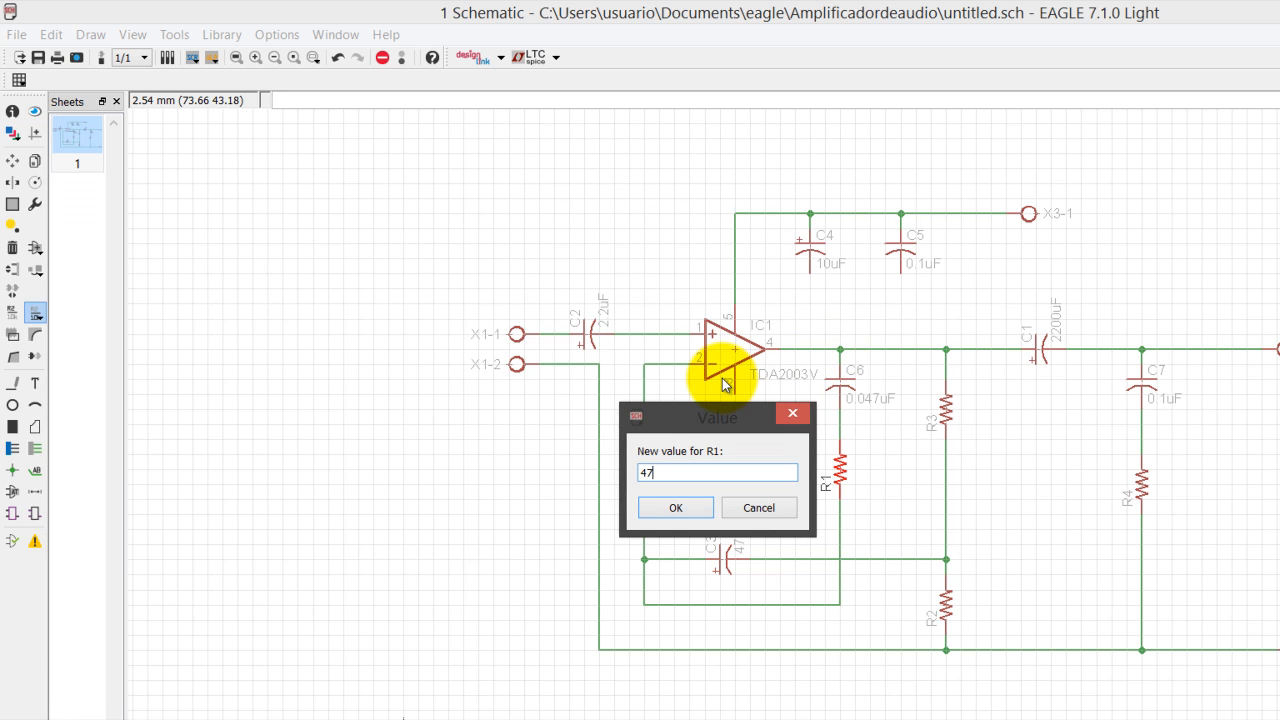
key(Return)
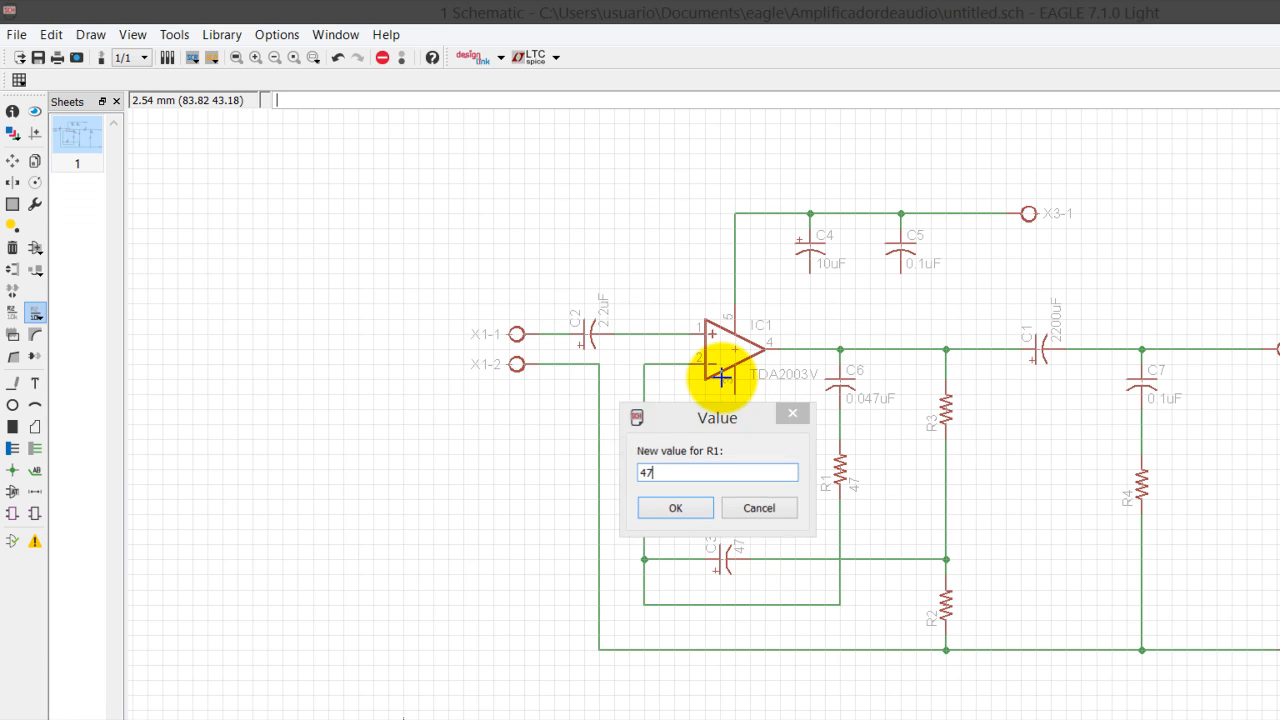
- Check the reference image again and set resistor R3's value to 220
click(757, 334)
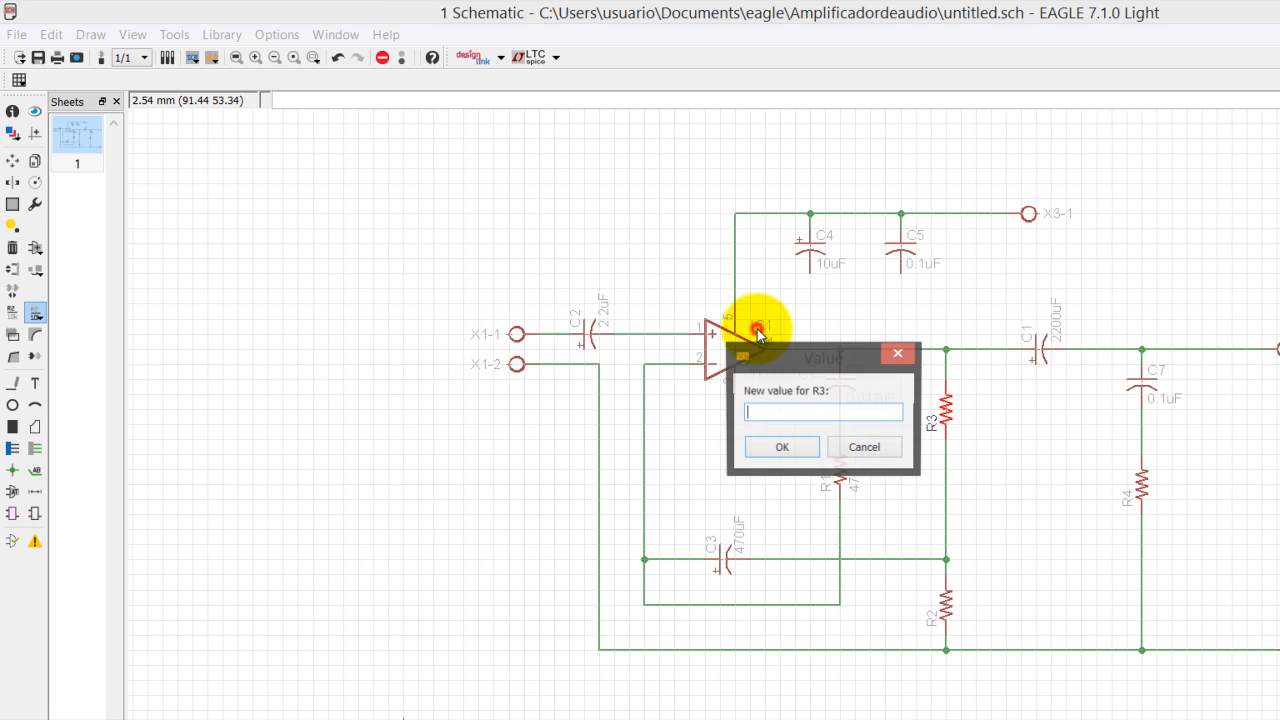
click(417, 716)
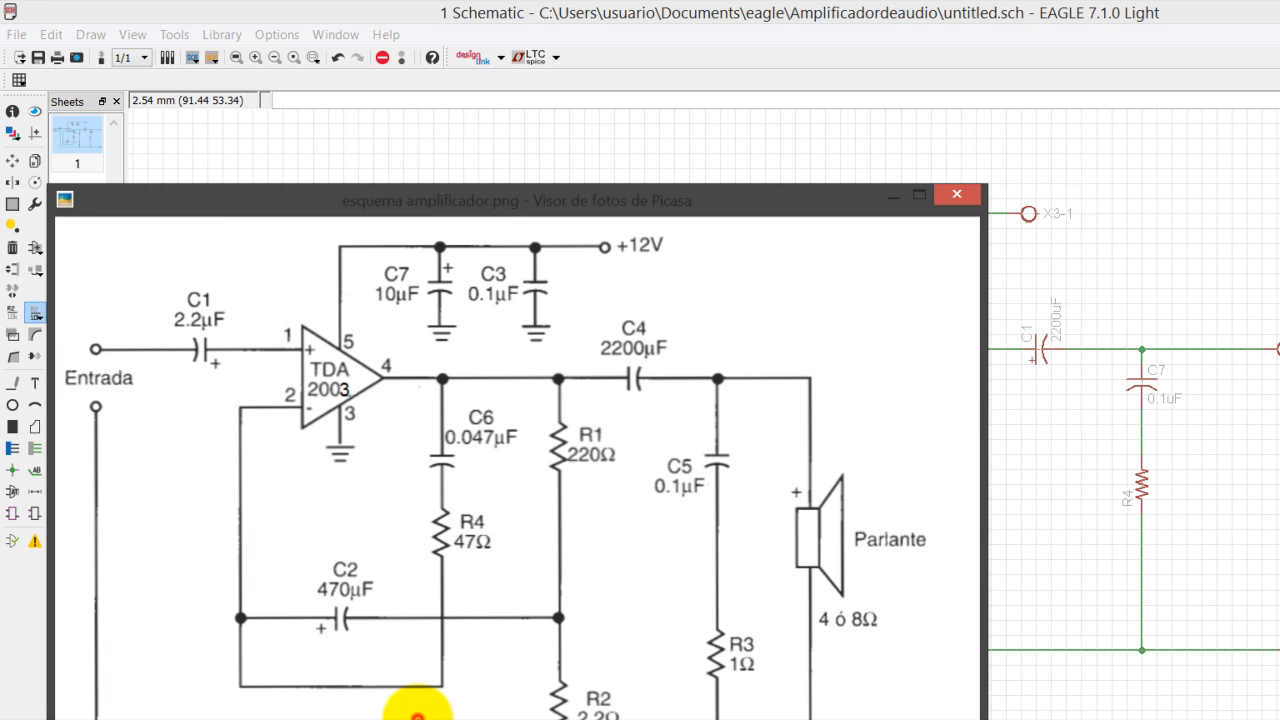
click(1003, 447)
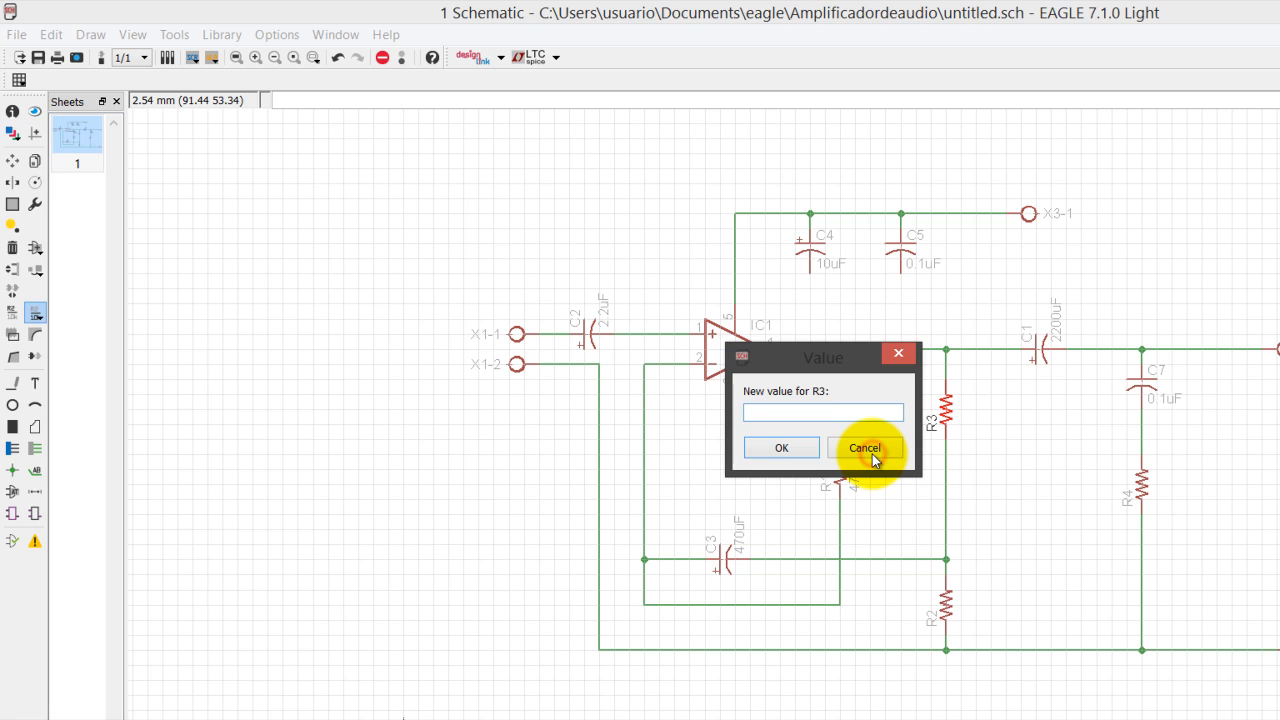
key(Return)
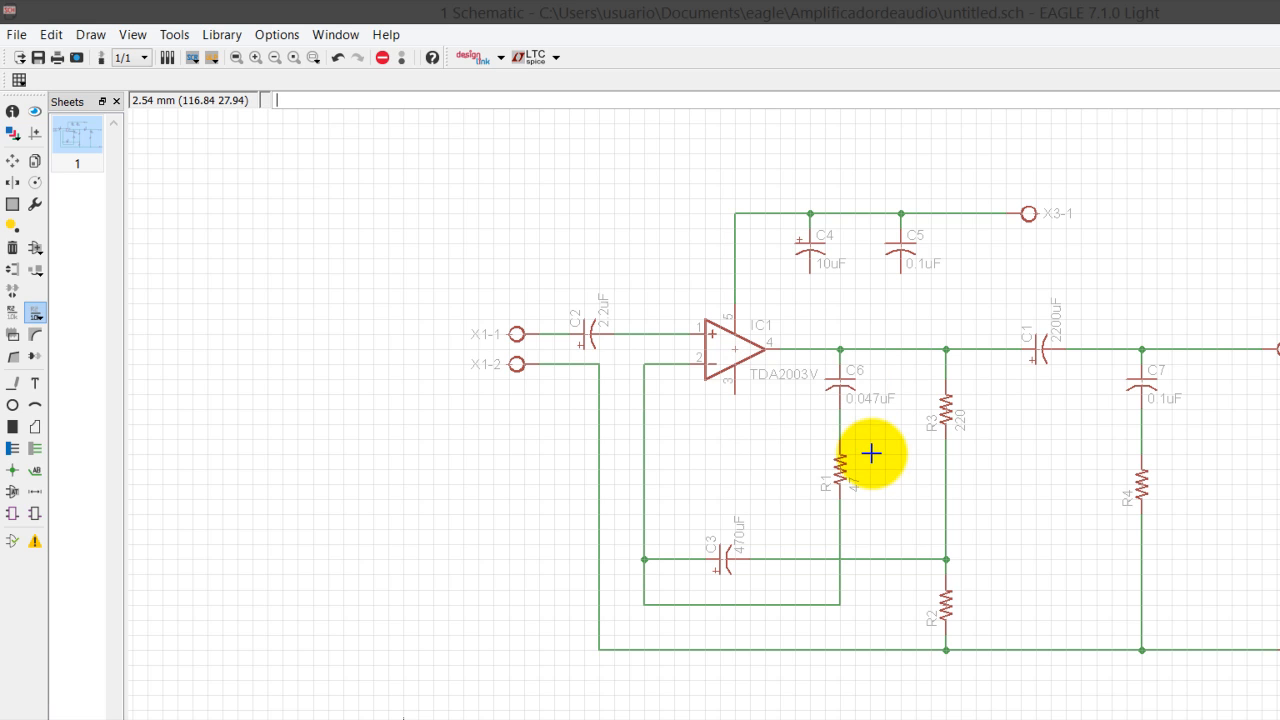
- Consult the reference image "esquema amplificador.png" and set resistor R2's value to 2.2
click(755, 488)
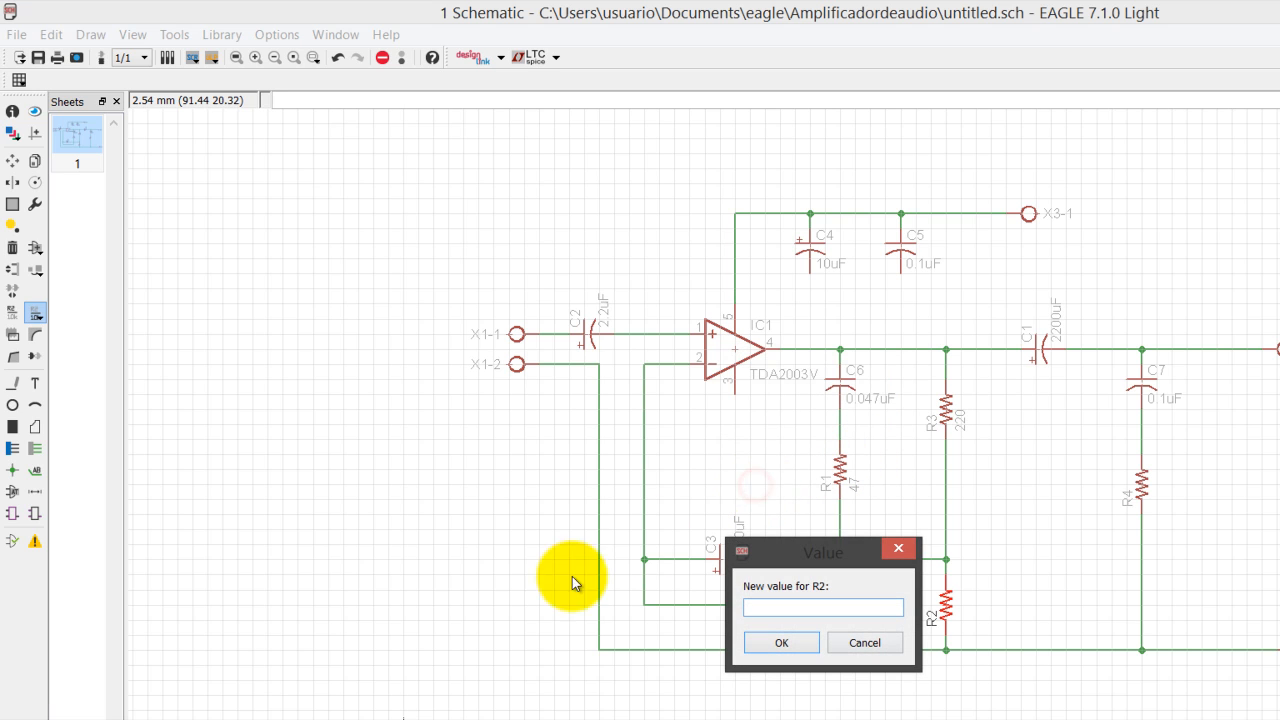
click(405, 716)
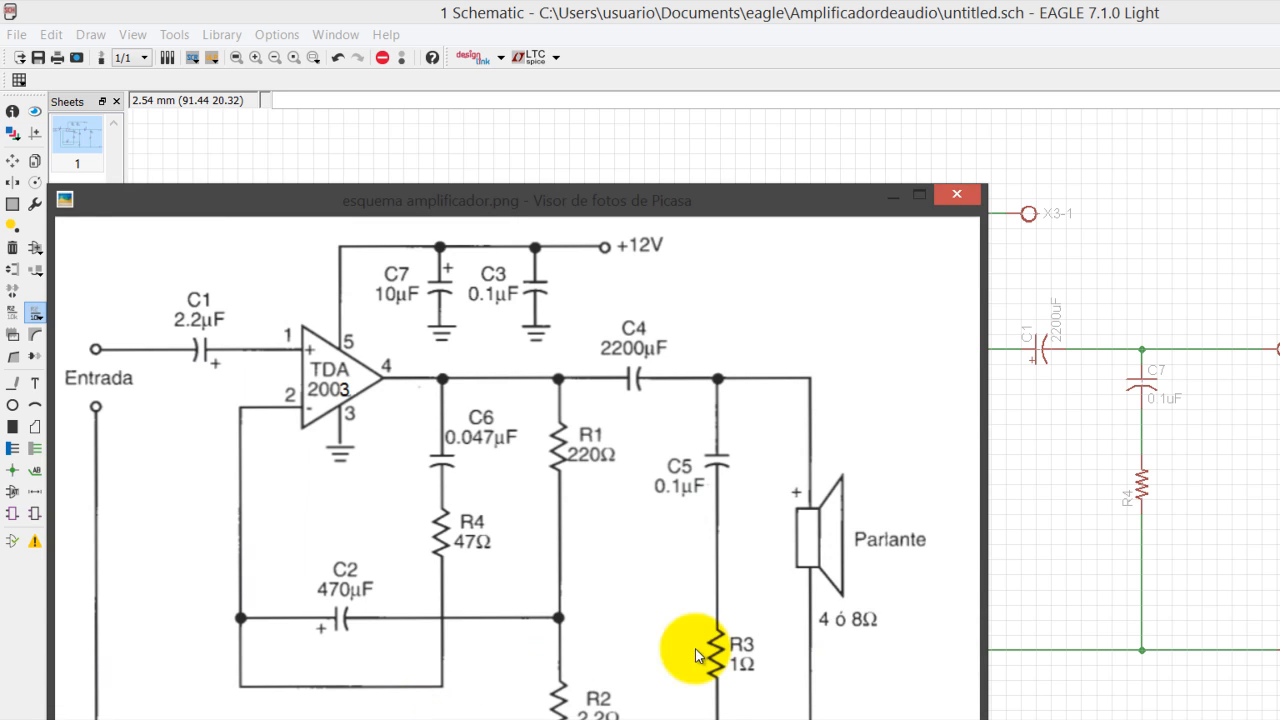
click(883, 591)
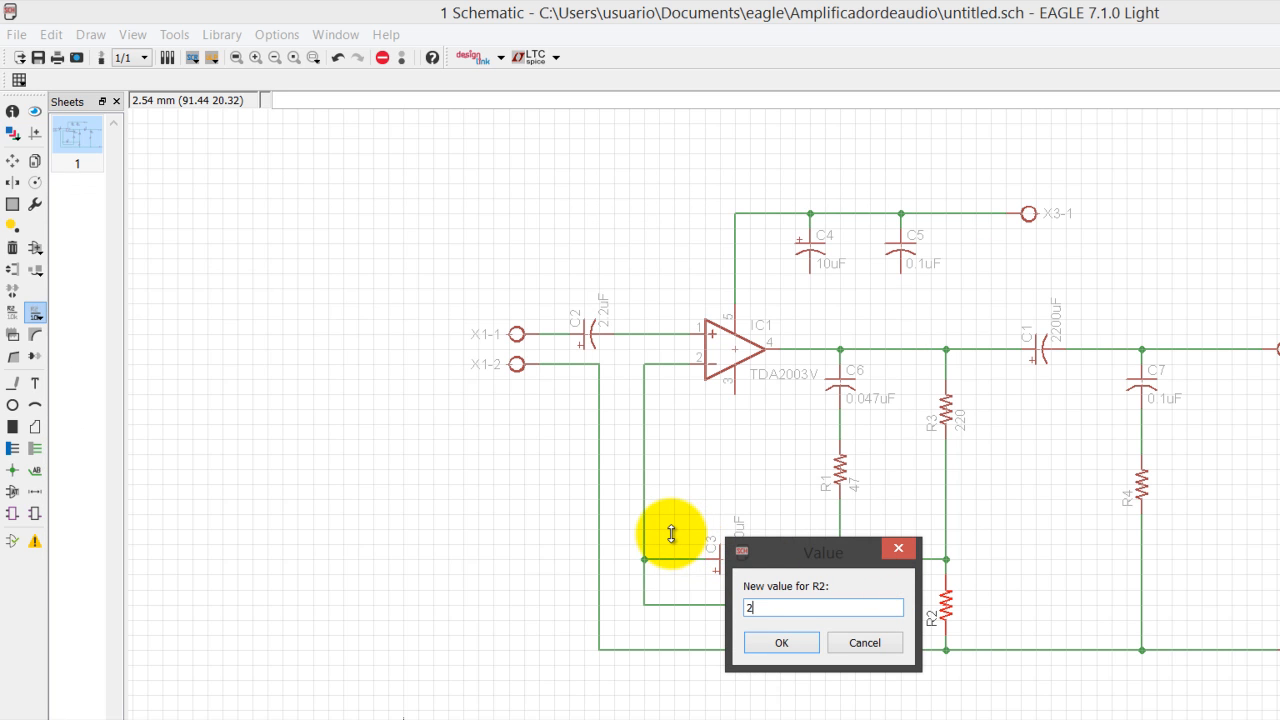
key(Return)
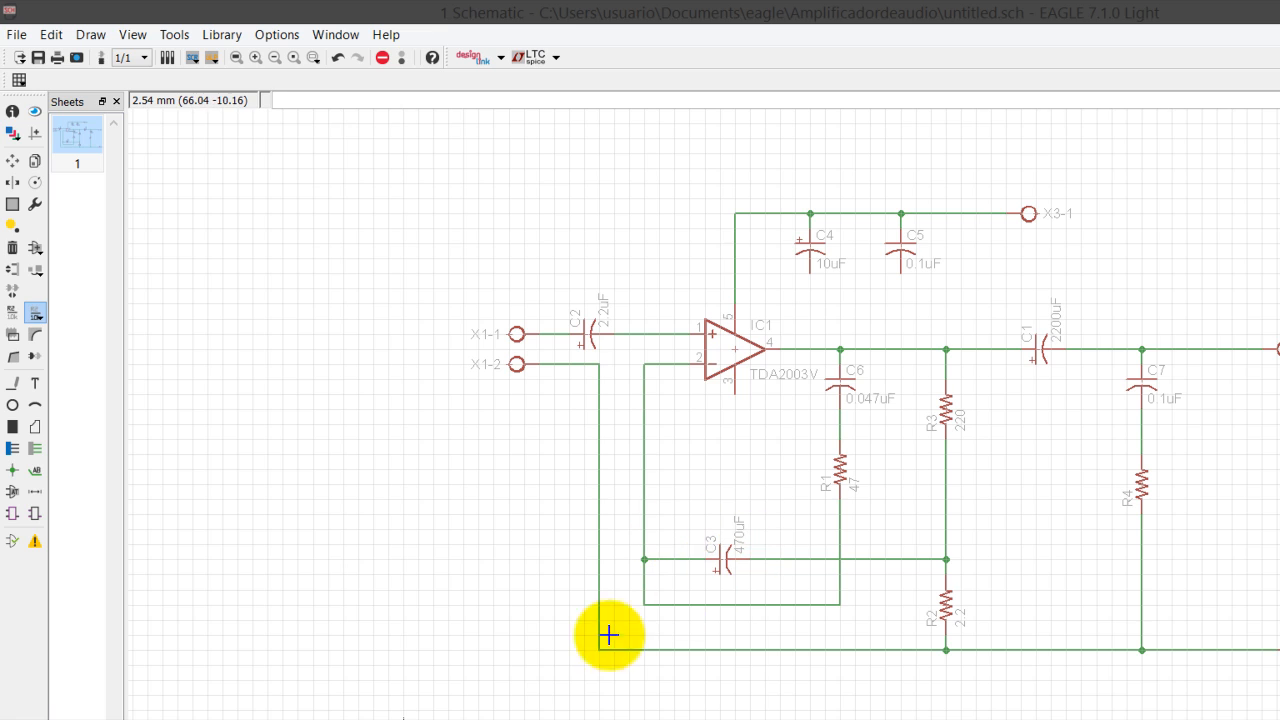
- Look up the remaining resistor in the reference image and set R4's value to 1
click(414, 714)
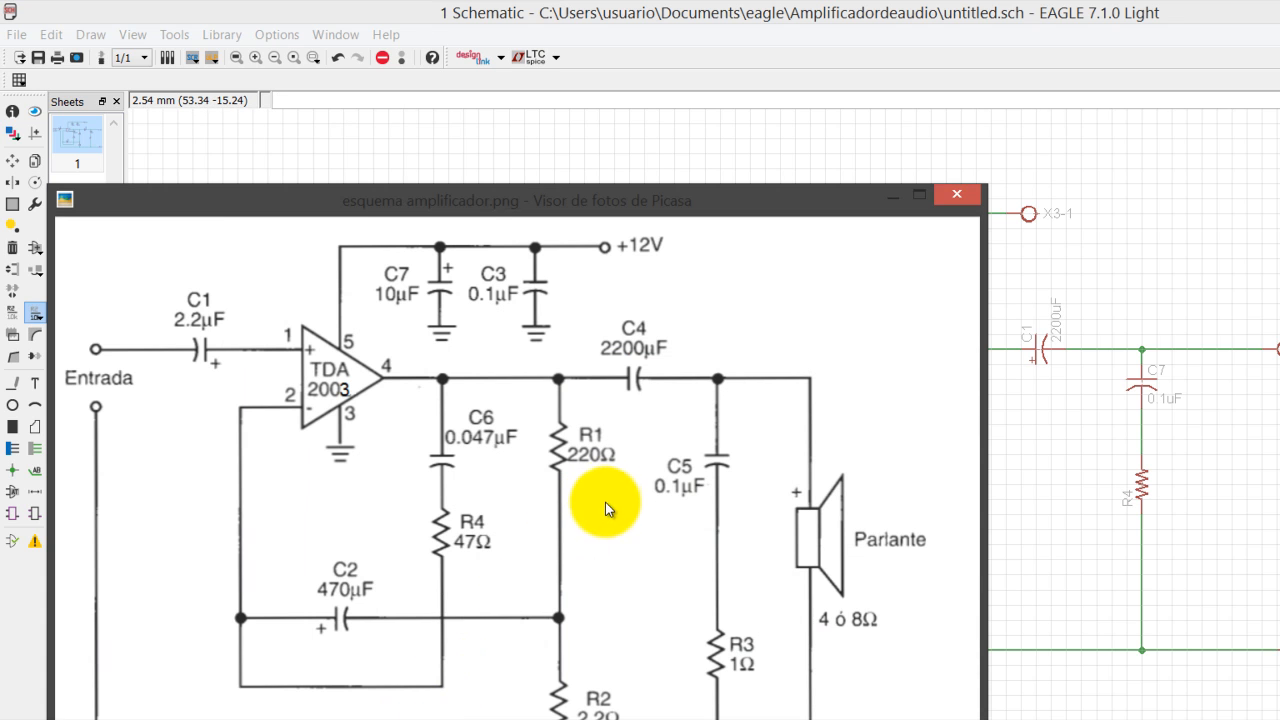
click(914, 395)
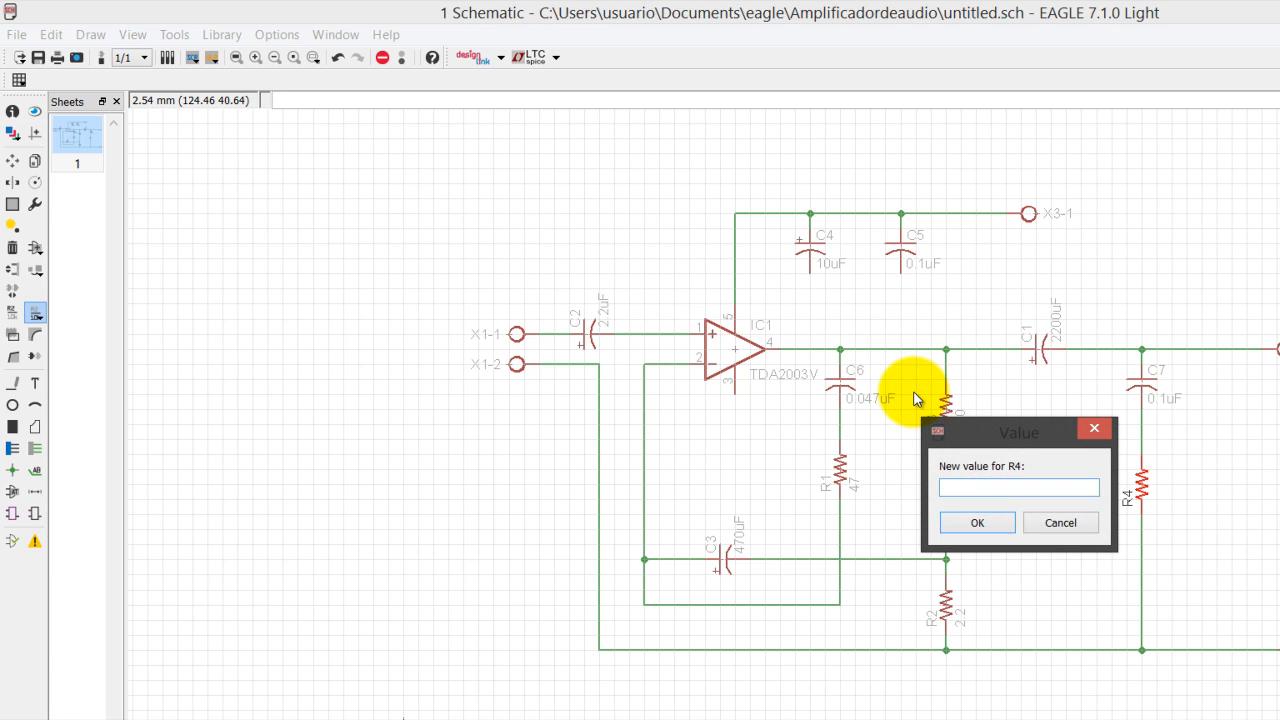
text(1)
key(Return)
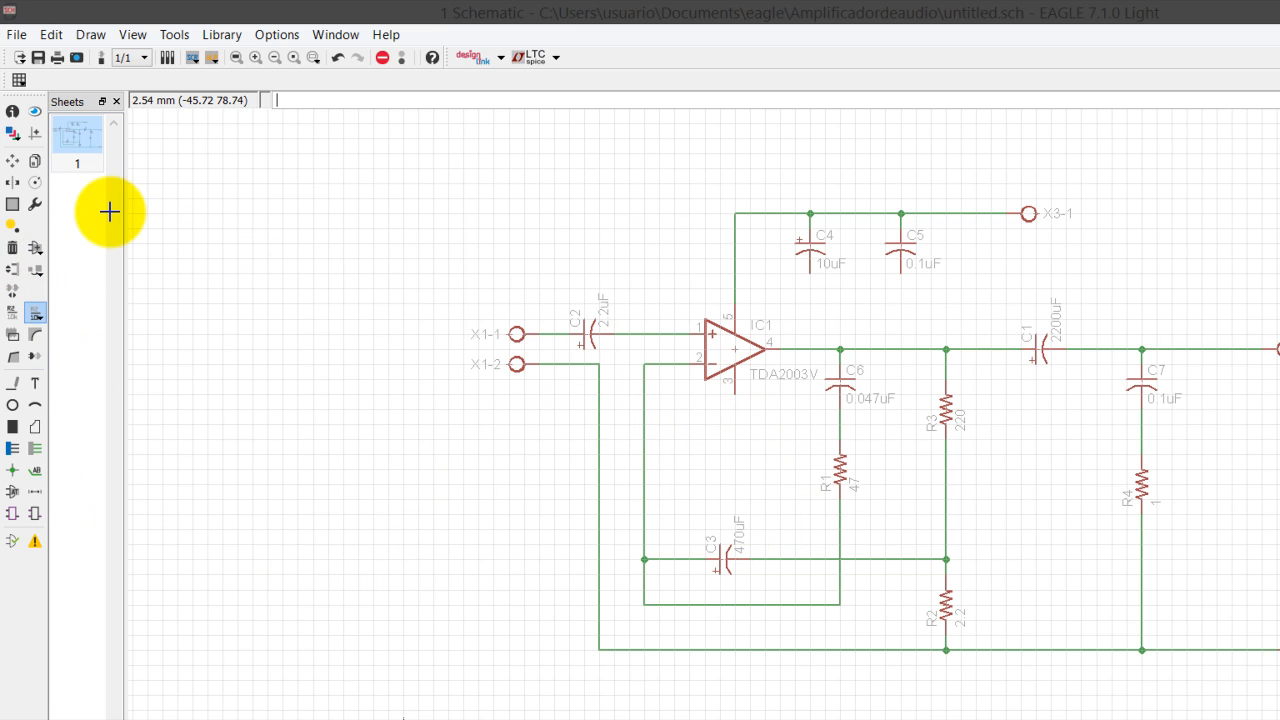
- Start adding a part, collapse the con-ptr500 library and search the libraries for *GND*
click(27, 200)
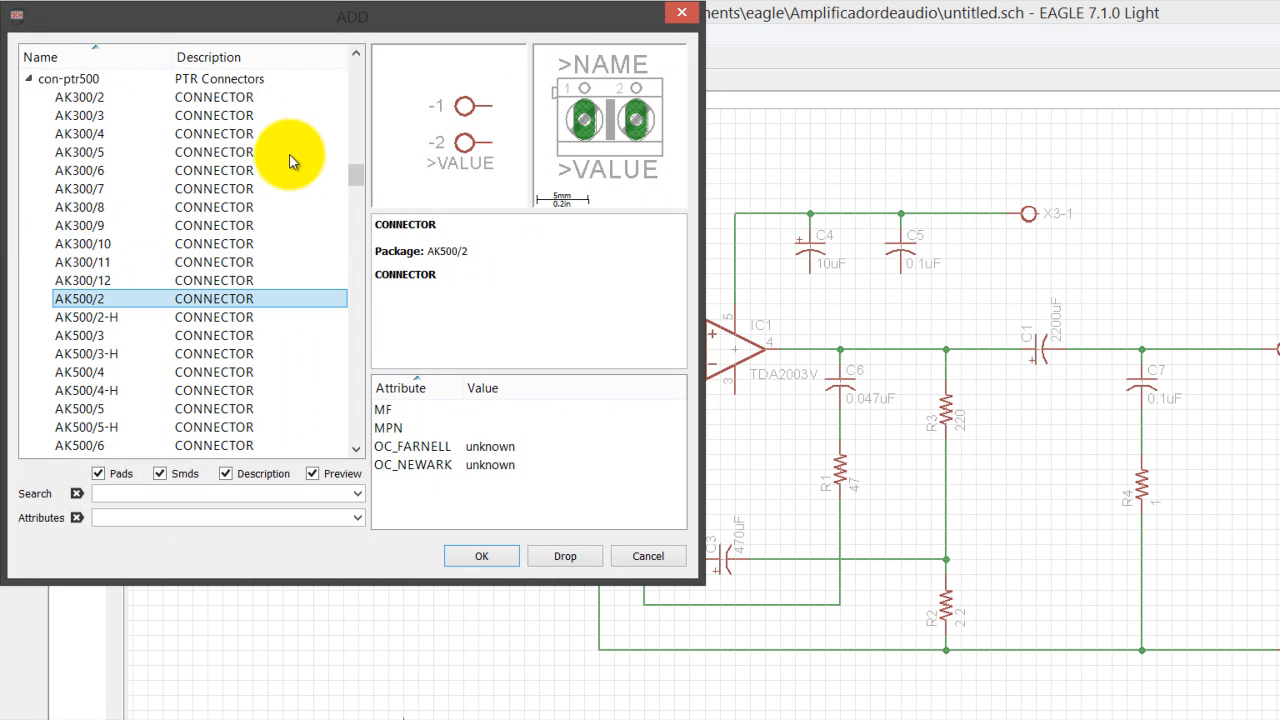
scroll(285, 135, up, 1)
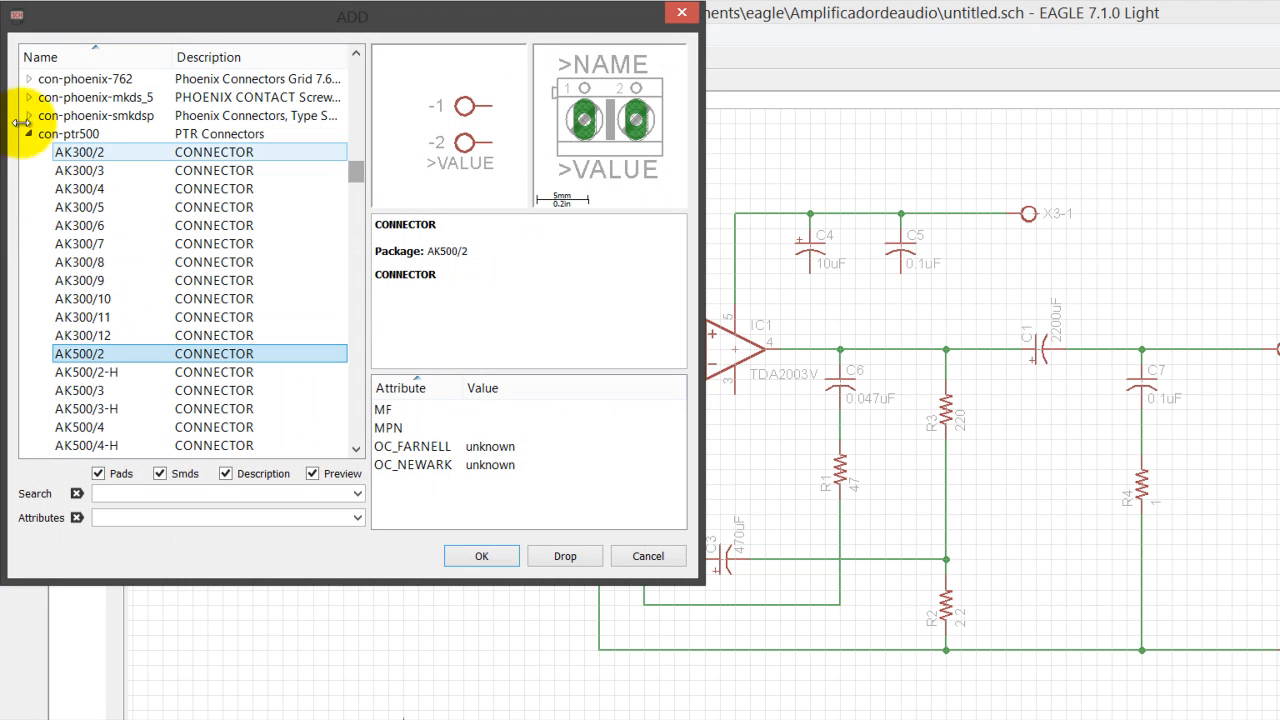
click(28, 133)
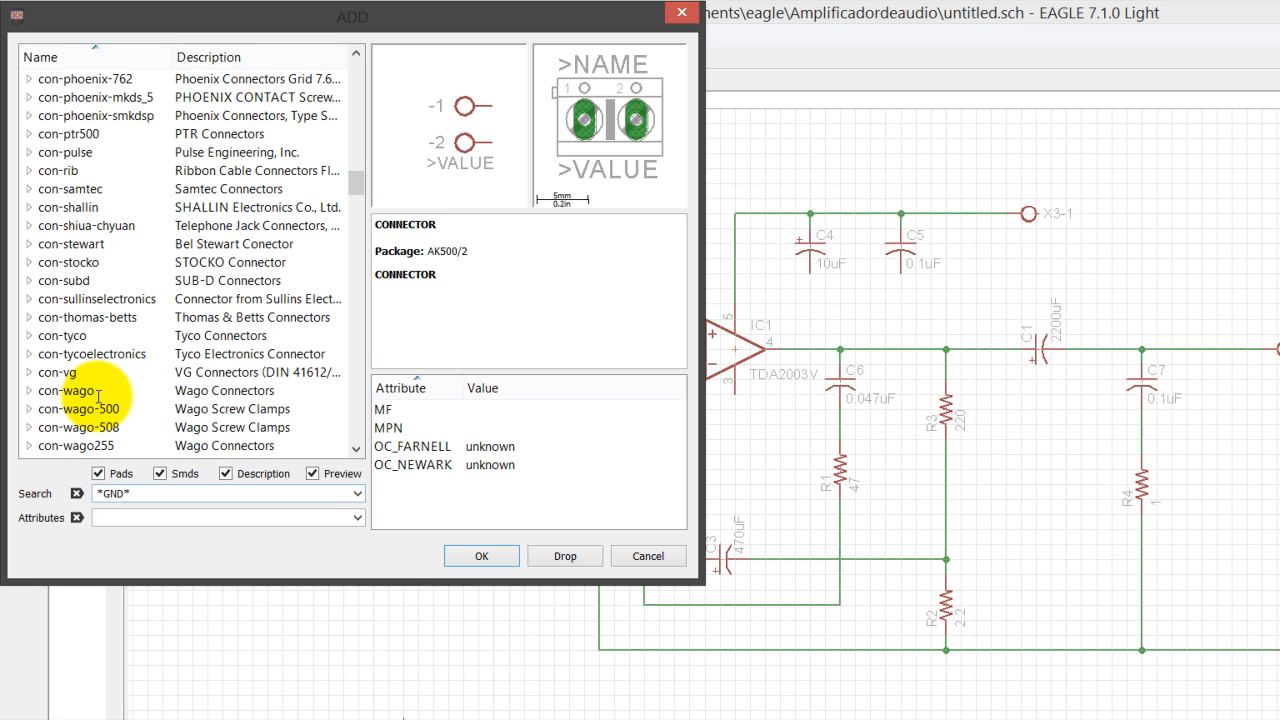
key(Return)
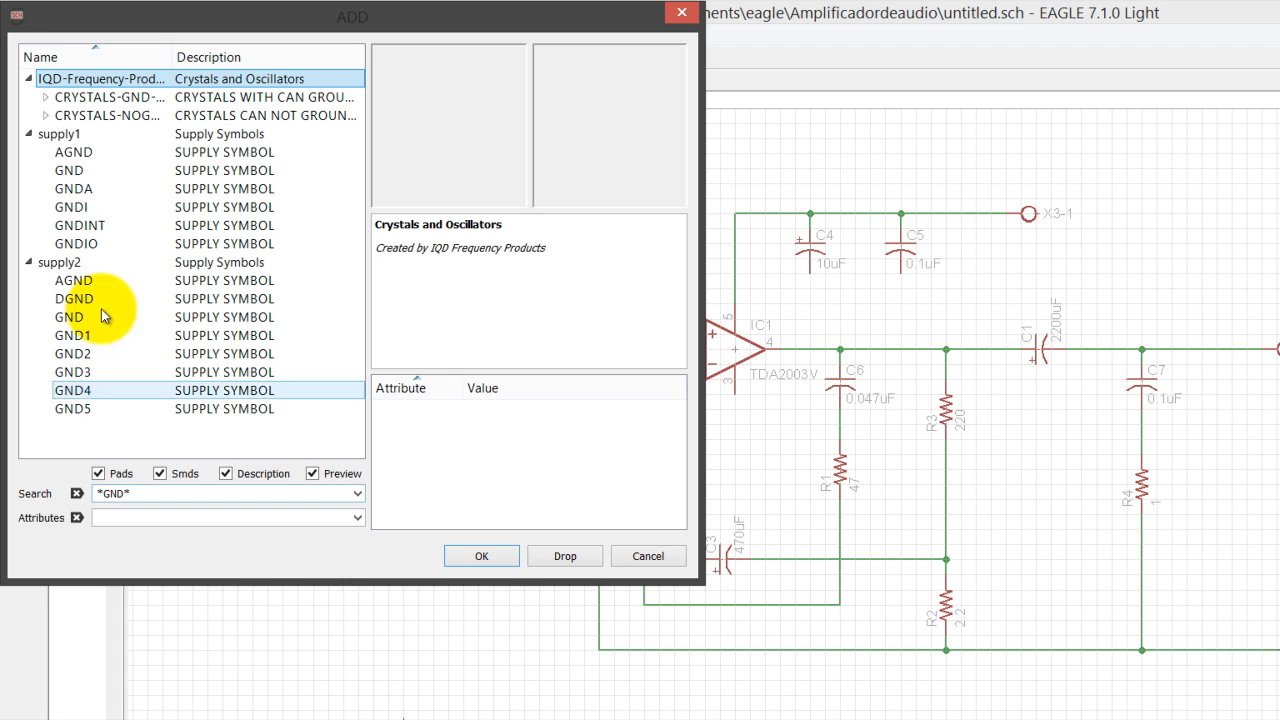
- Compare the previews of the ground symbols in the supply1 and supply2 libraries
click(172, 188)
click(210, 152)
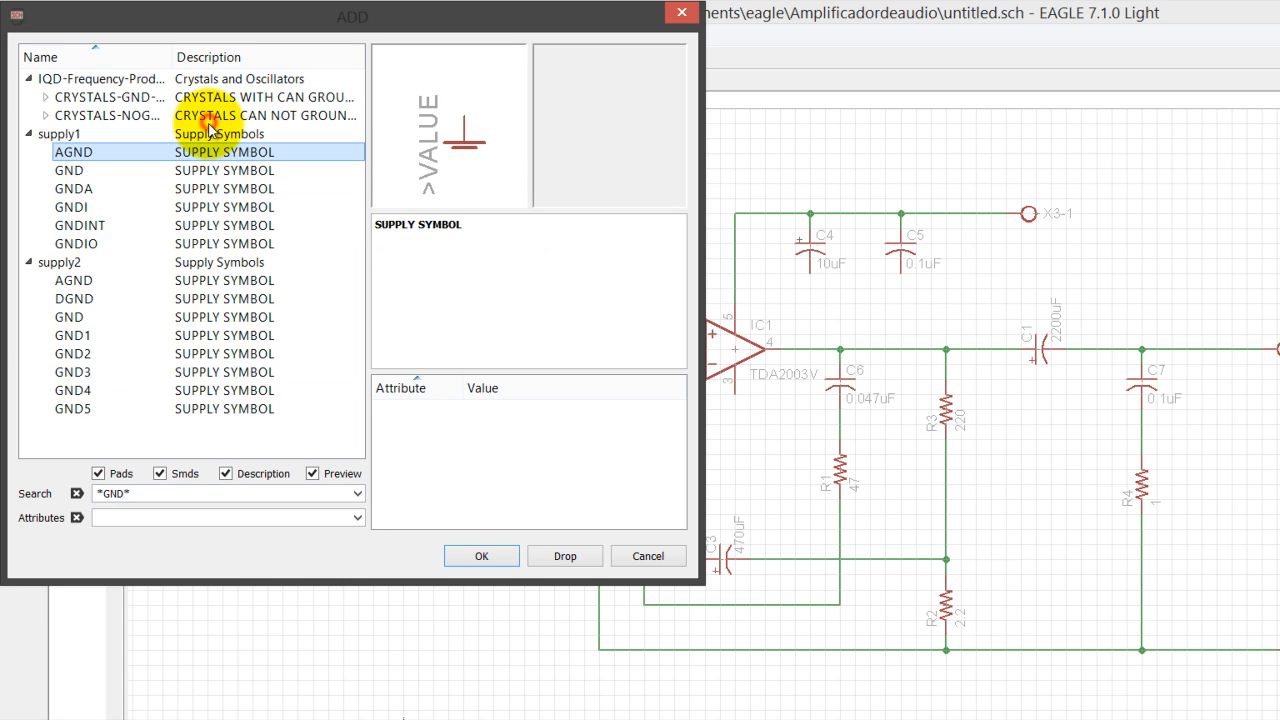
click(210, 170)
click(208, 207)
click(203, 244)
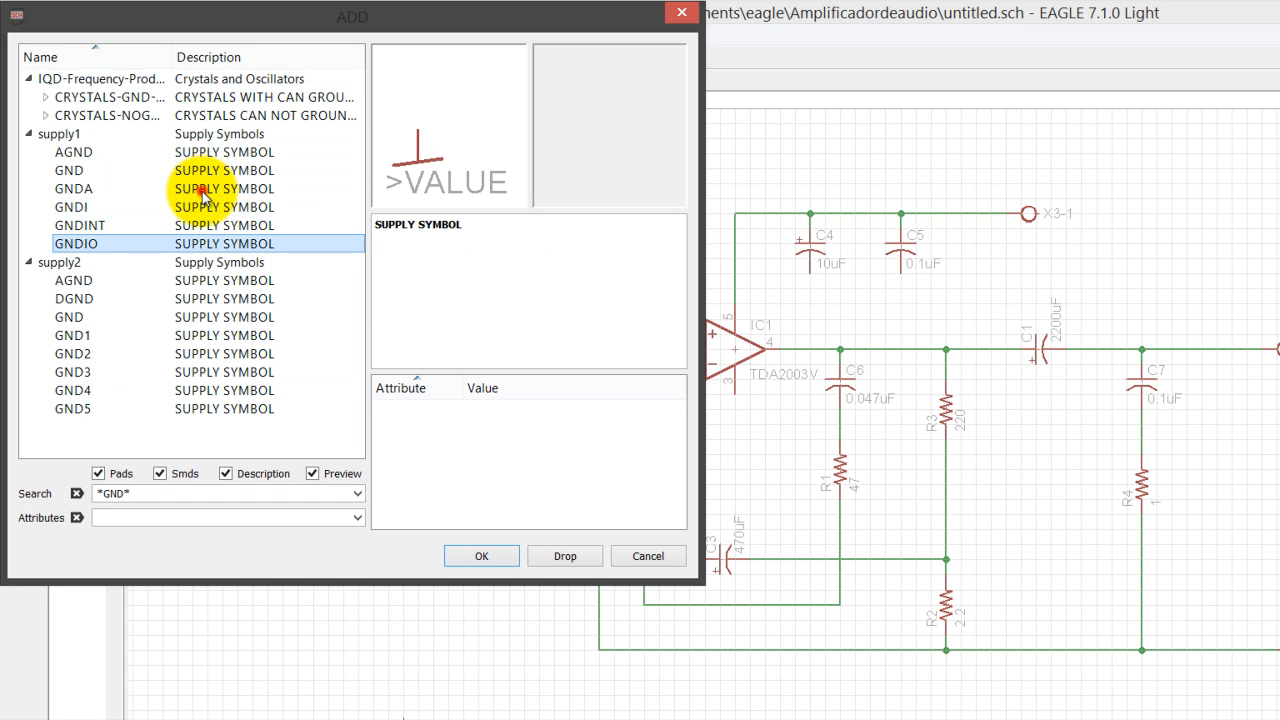
click(193, 207)
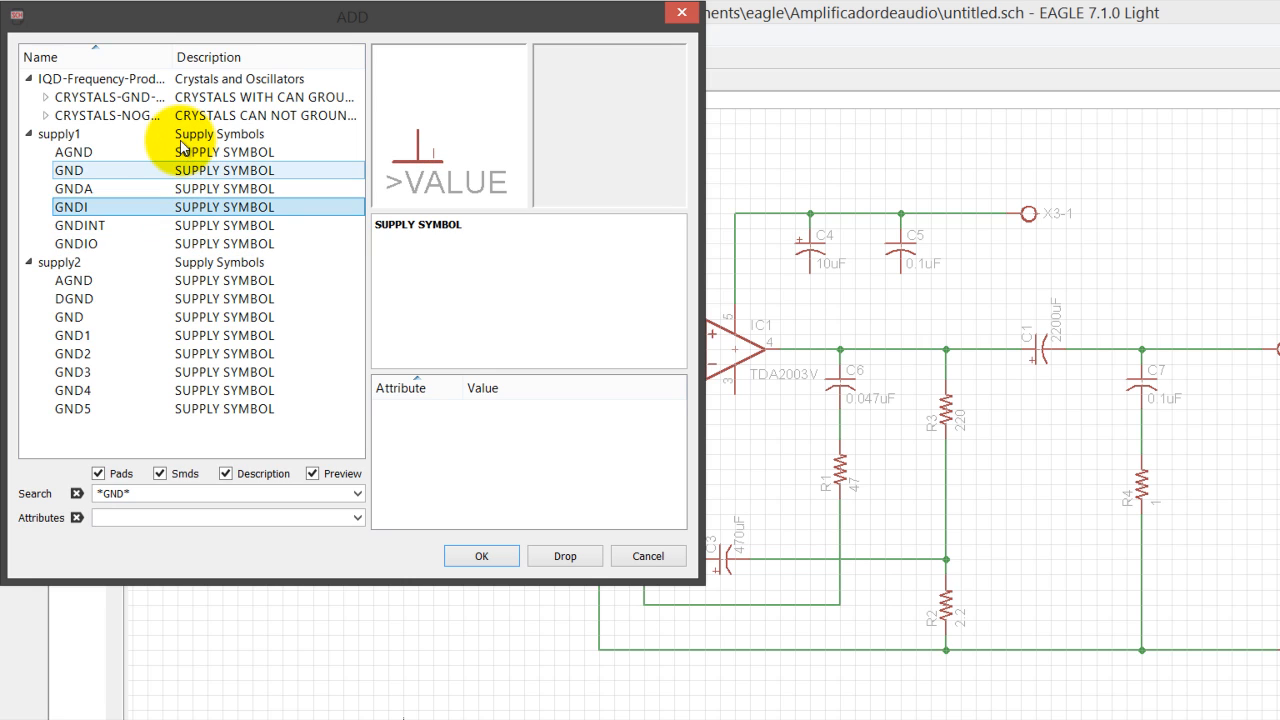
click(188, 170)
click(174, 152)
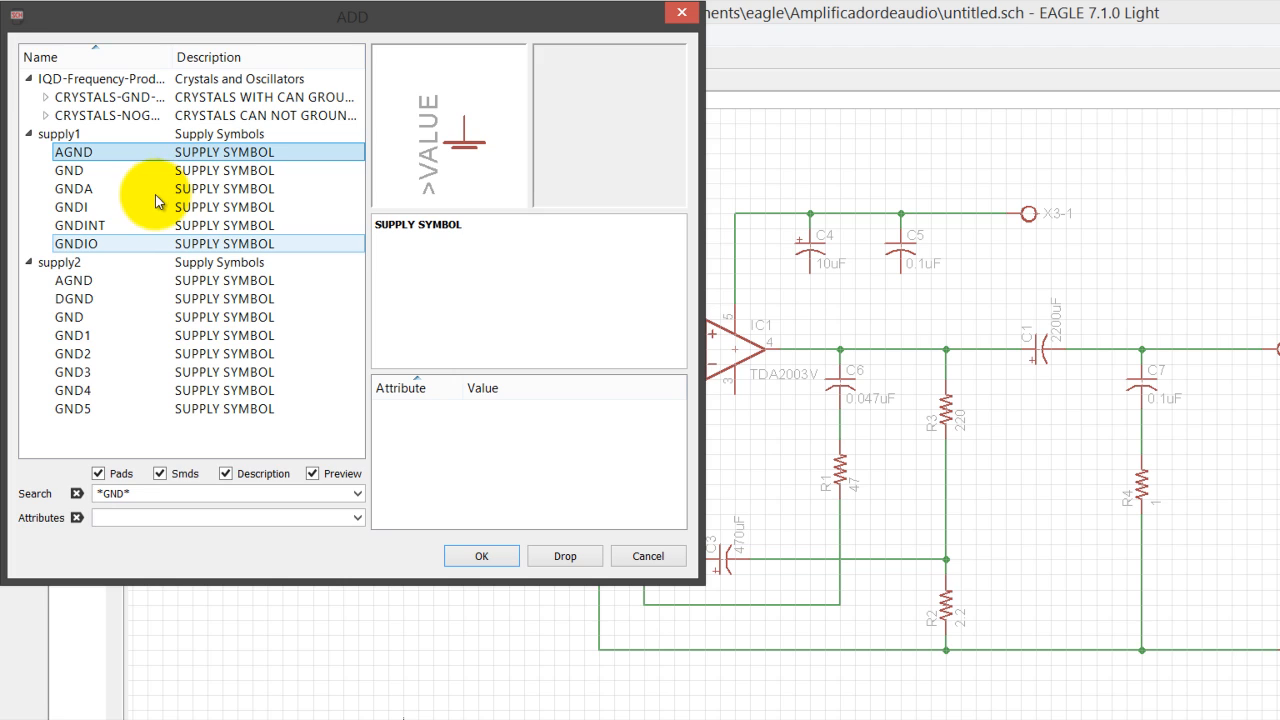
click(150, 280)
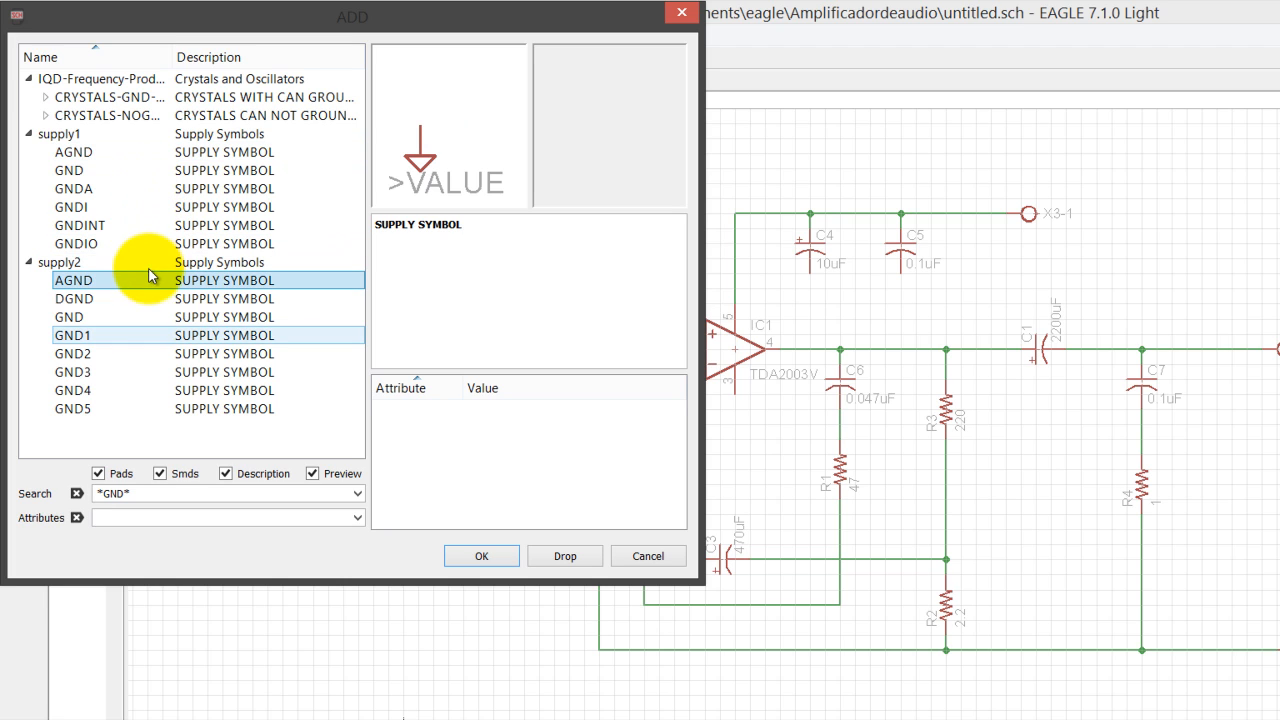
click(146, 317)
click(145, 390)
click(138, 354)
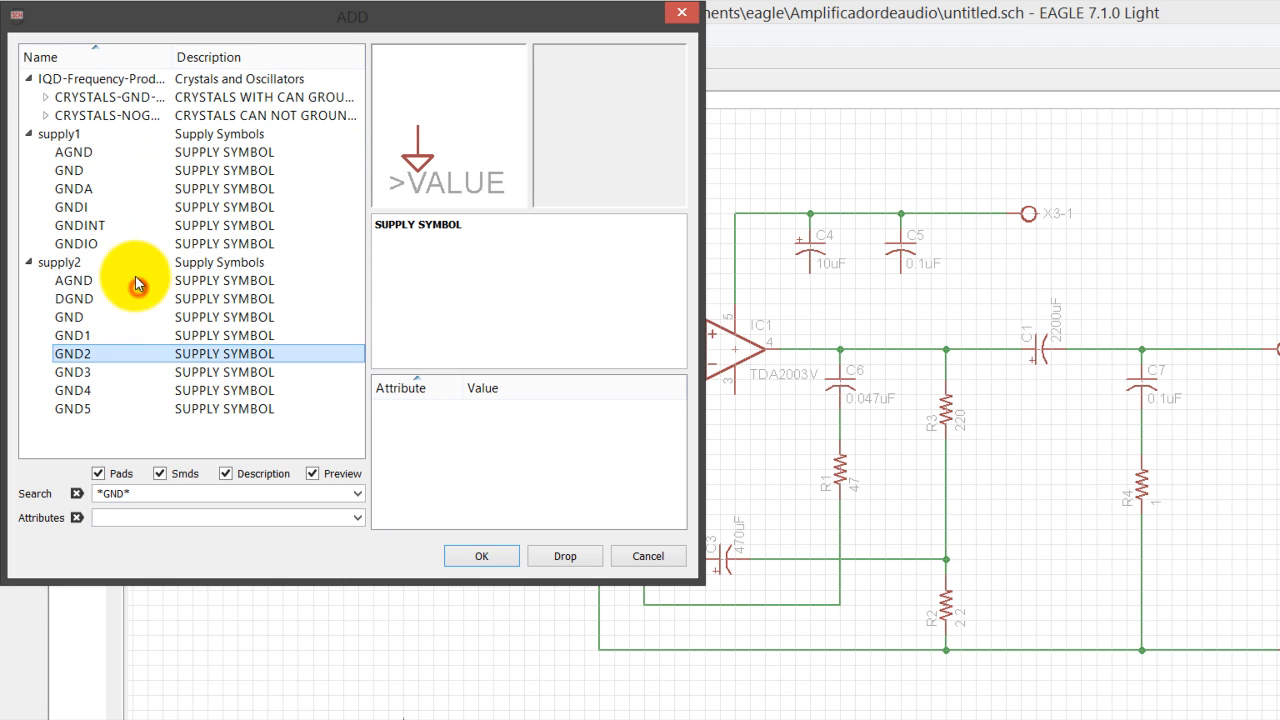
key(Up)
key(Up)
key(Up)
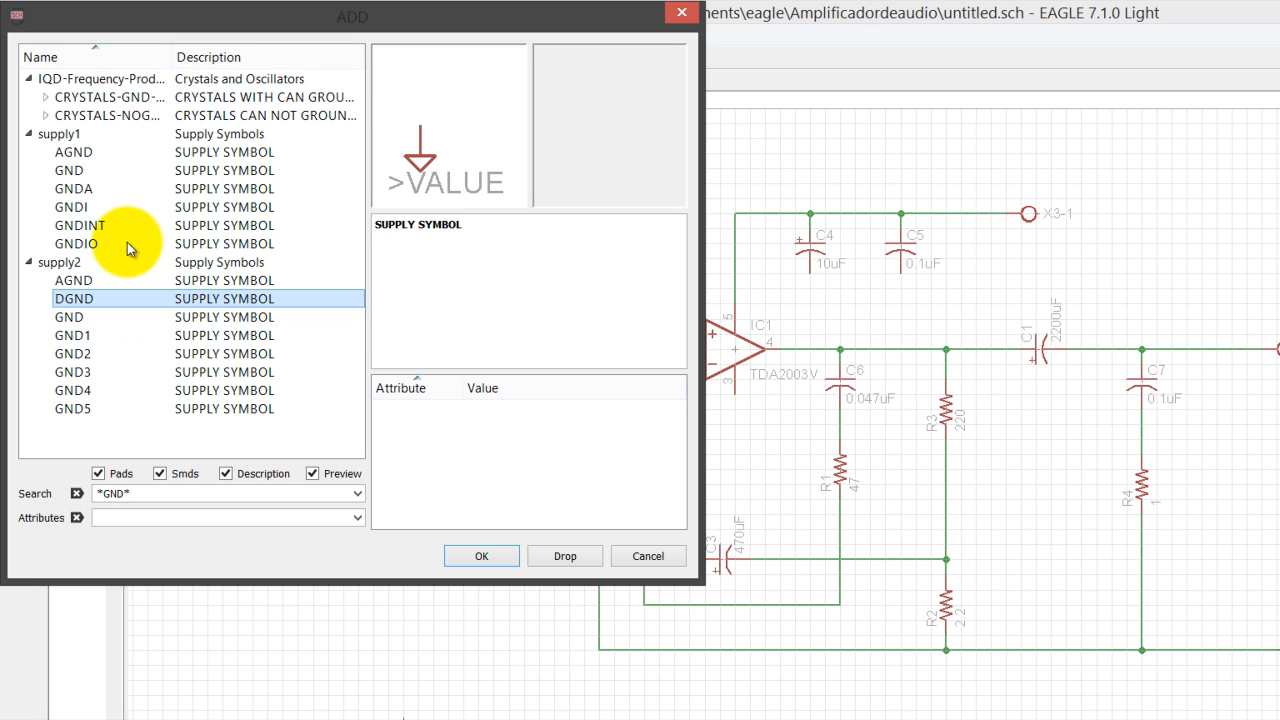
key(Up)
key(Up)
key(Up)
key(Up)
key(Up)
key(Up)
key(Up)
key(Up)
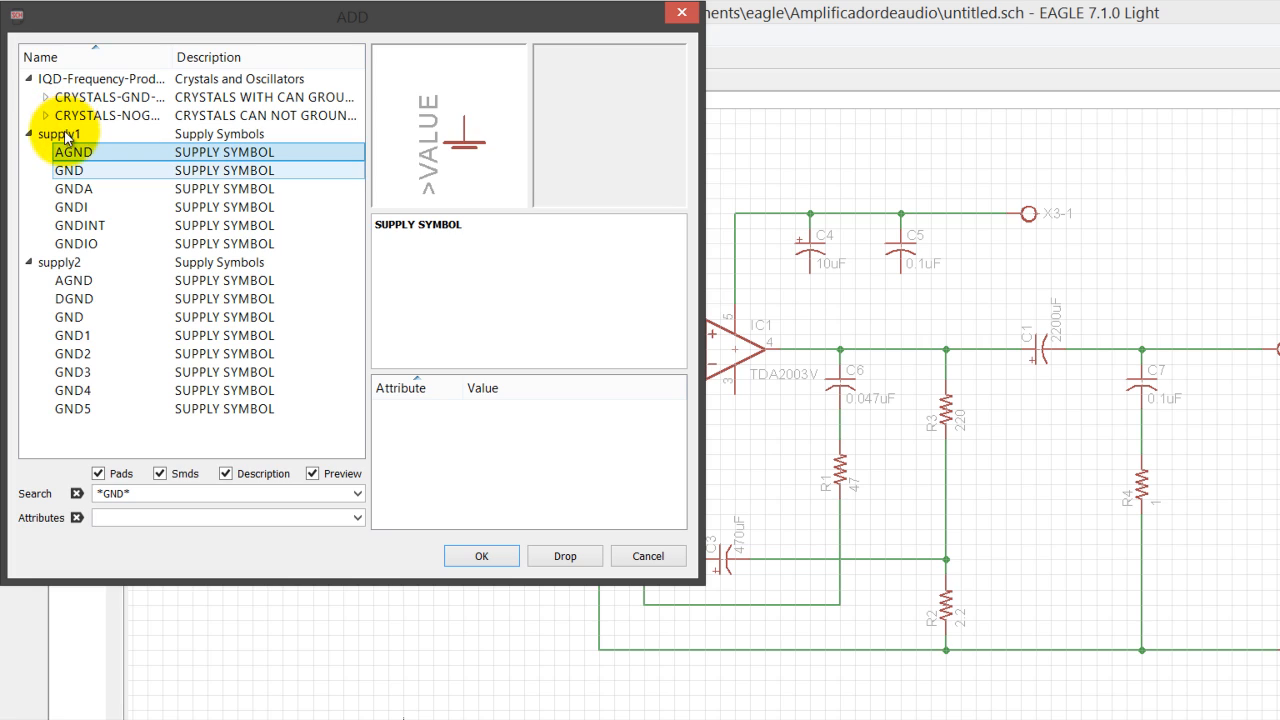
- Place GNDA symbols from supply1 on IC1 pin 3 and on the lower ends of C4 and C5
key(Down)
key(Down)
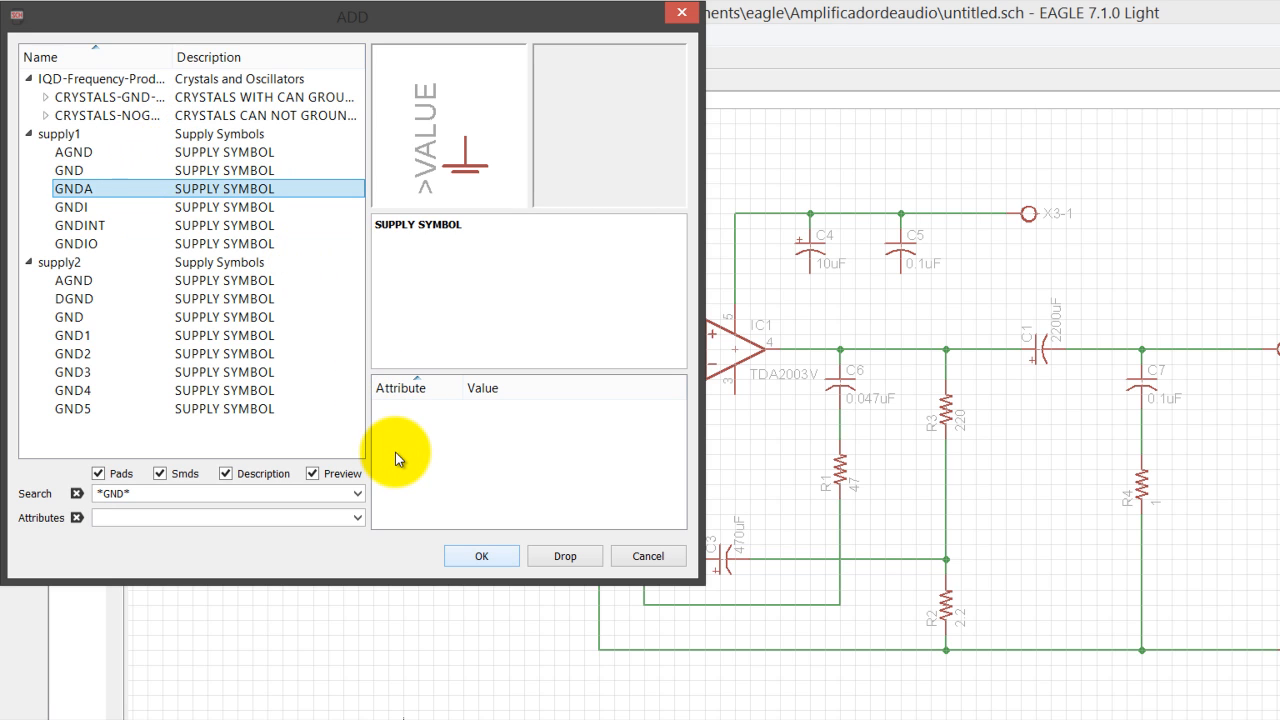
key(Return)
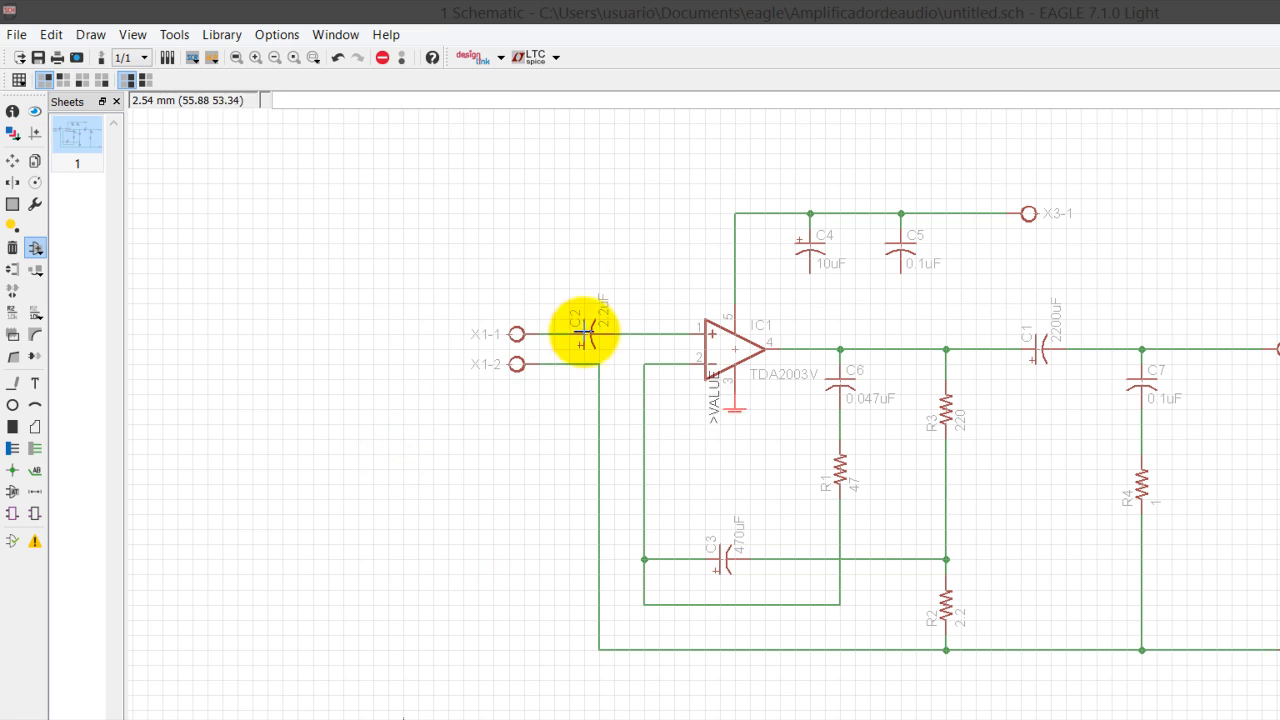
click(649, 234)
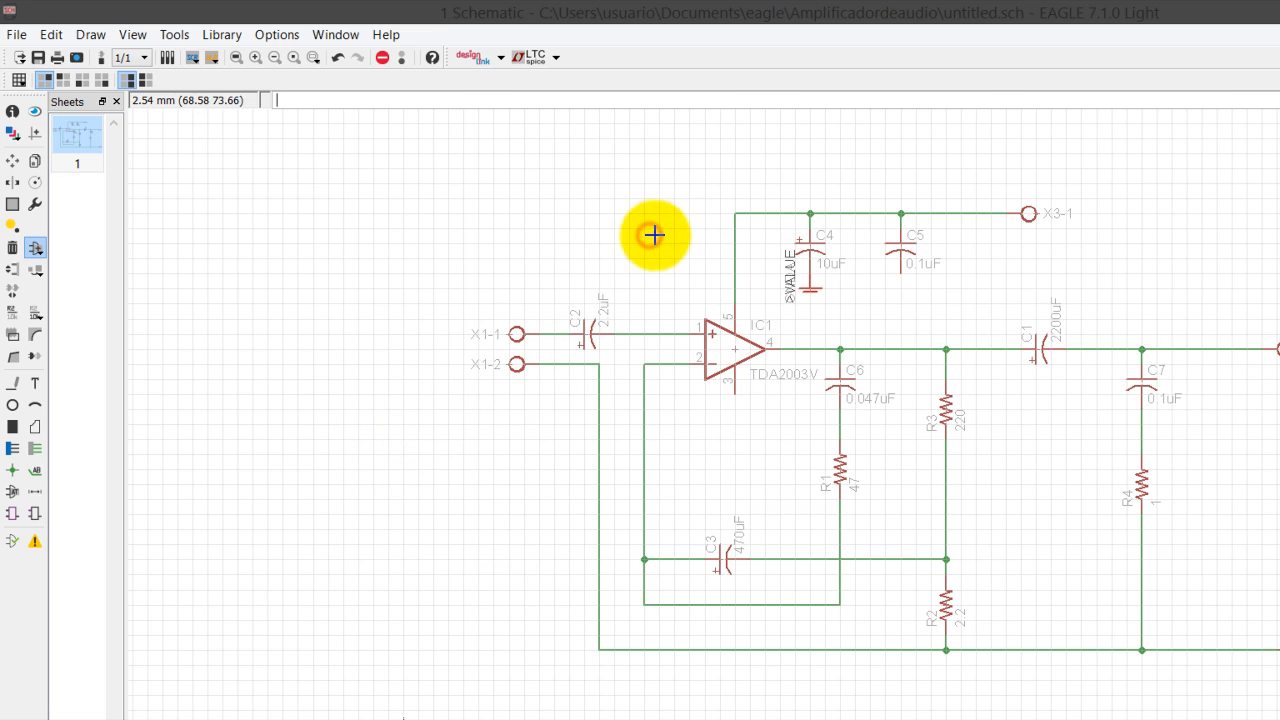
click(724, 232)
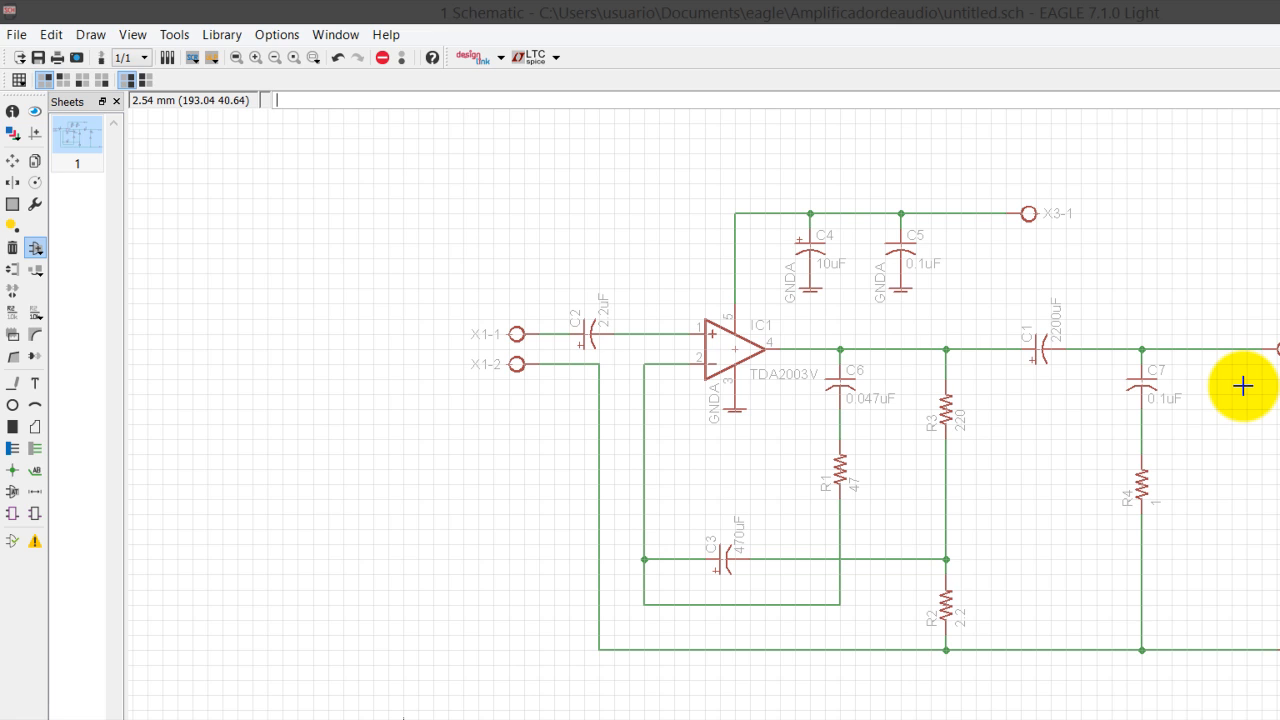
key(Escape)
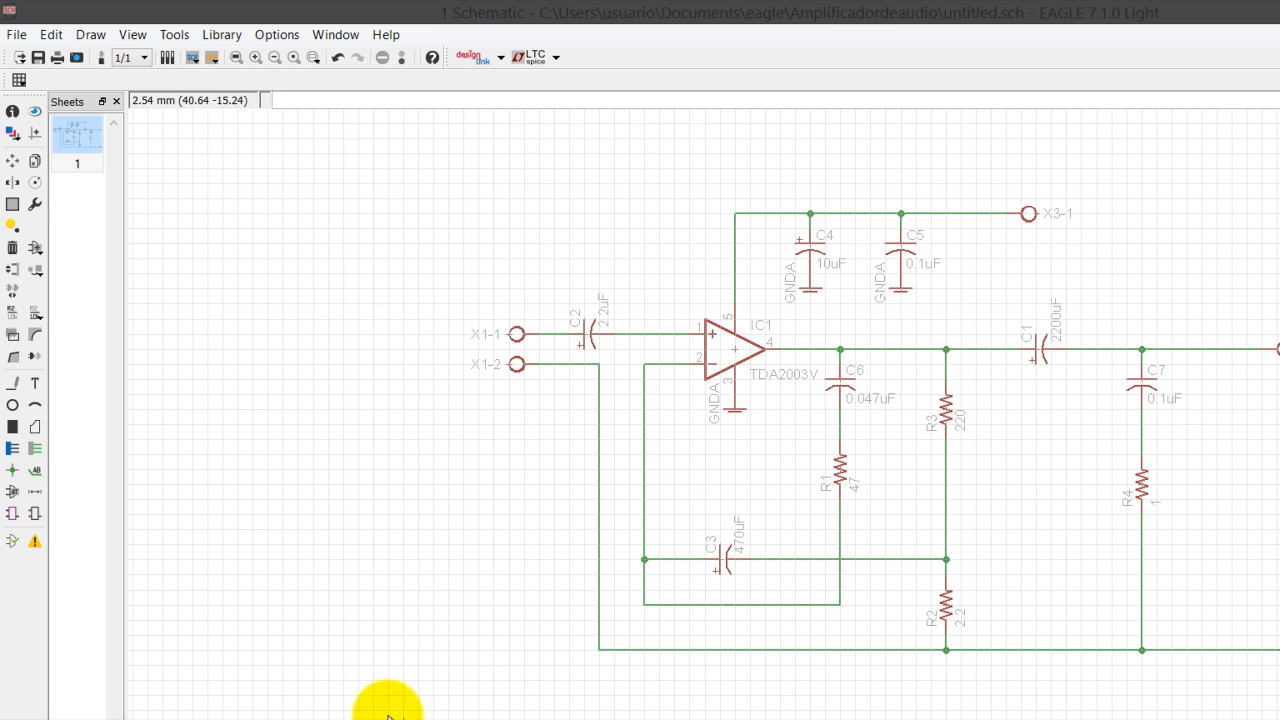
- Check the input capacitor's polarity in the reference image and rotate C2 180°
click(389, 716)
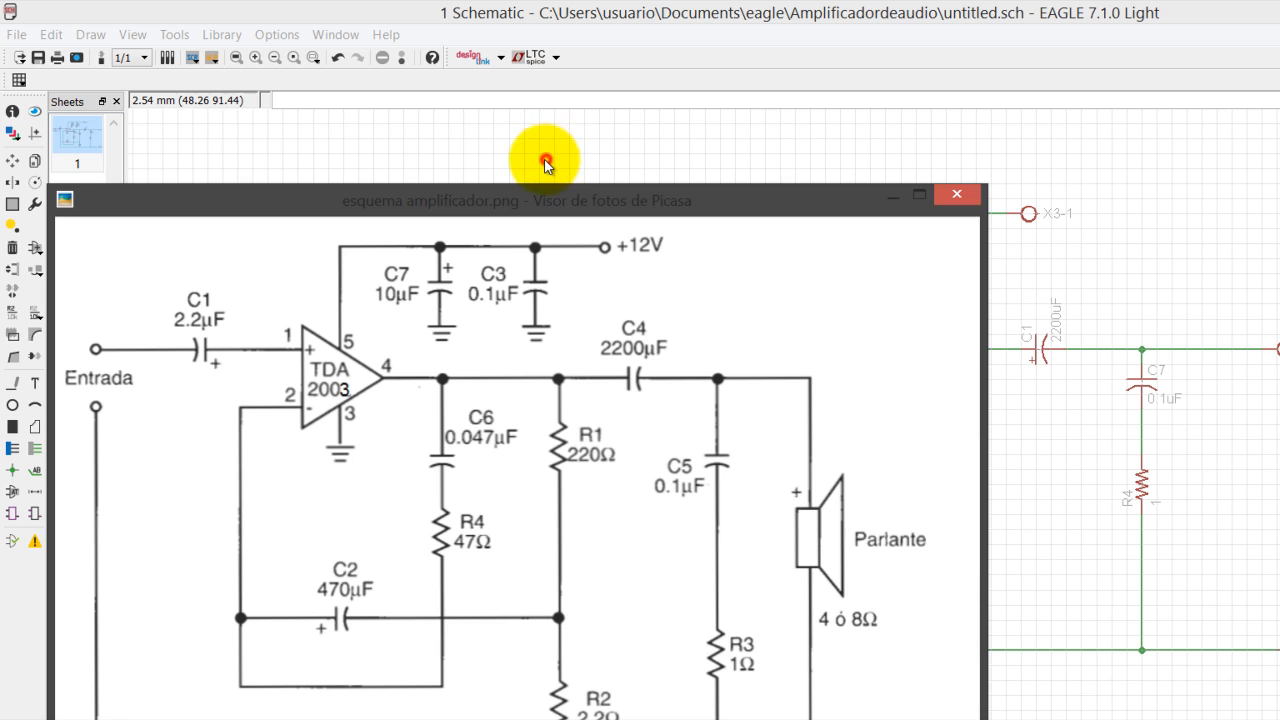
drag(547, 165, 921, 336)
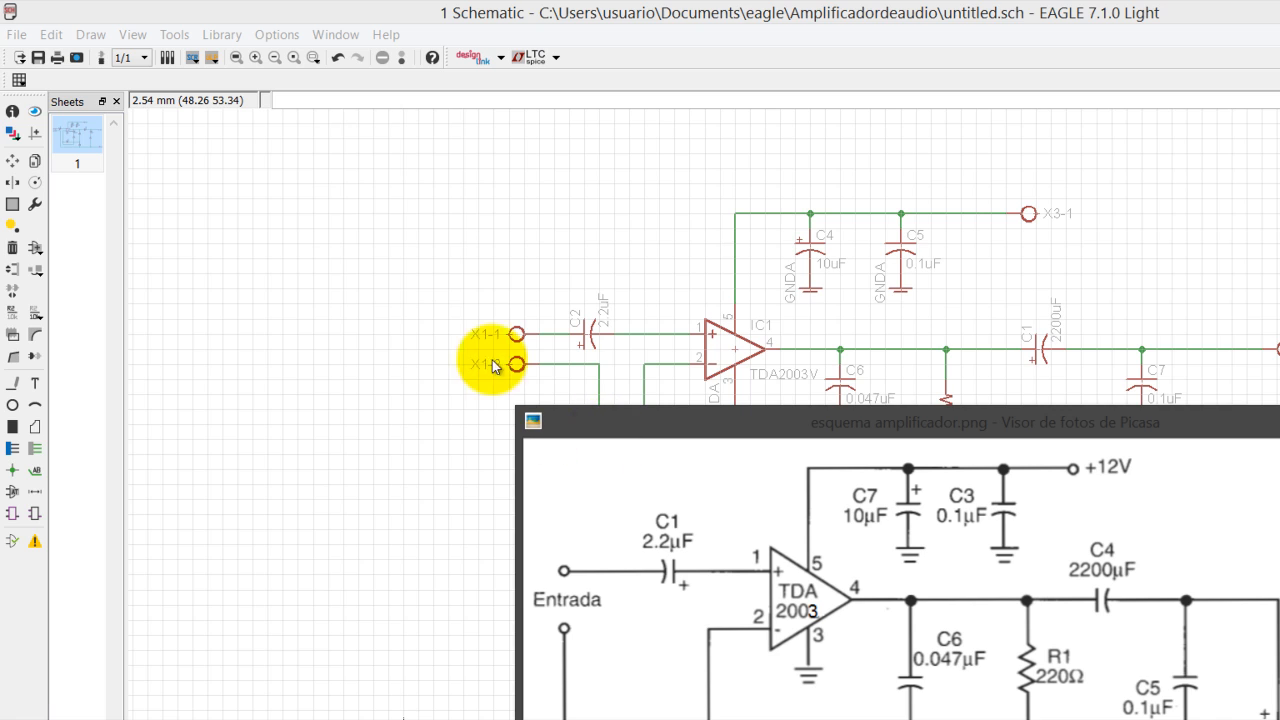
click(9, 129)
click(469, 266)
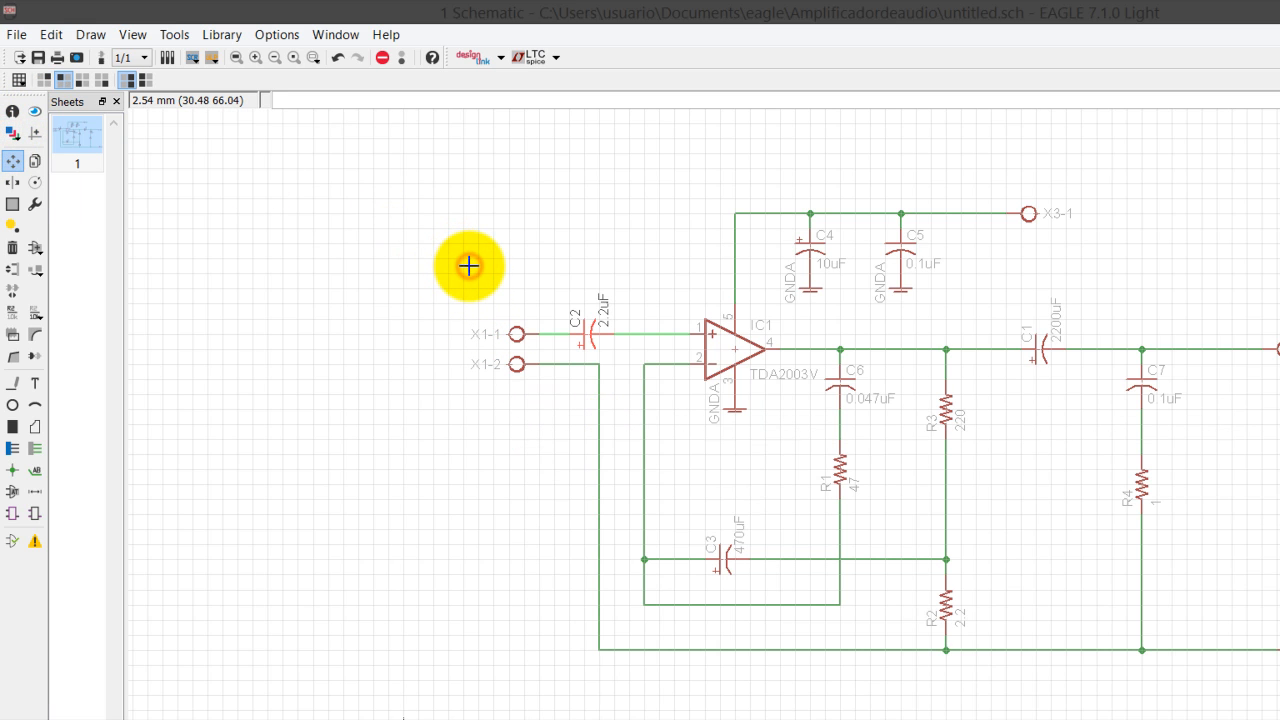
right_click(469, 266)
right_click(469, 266)
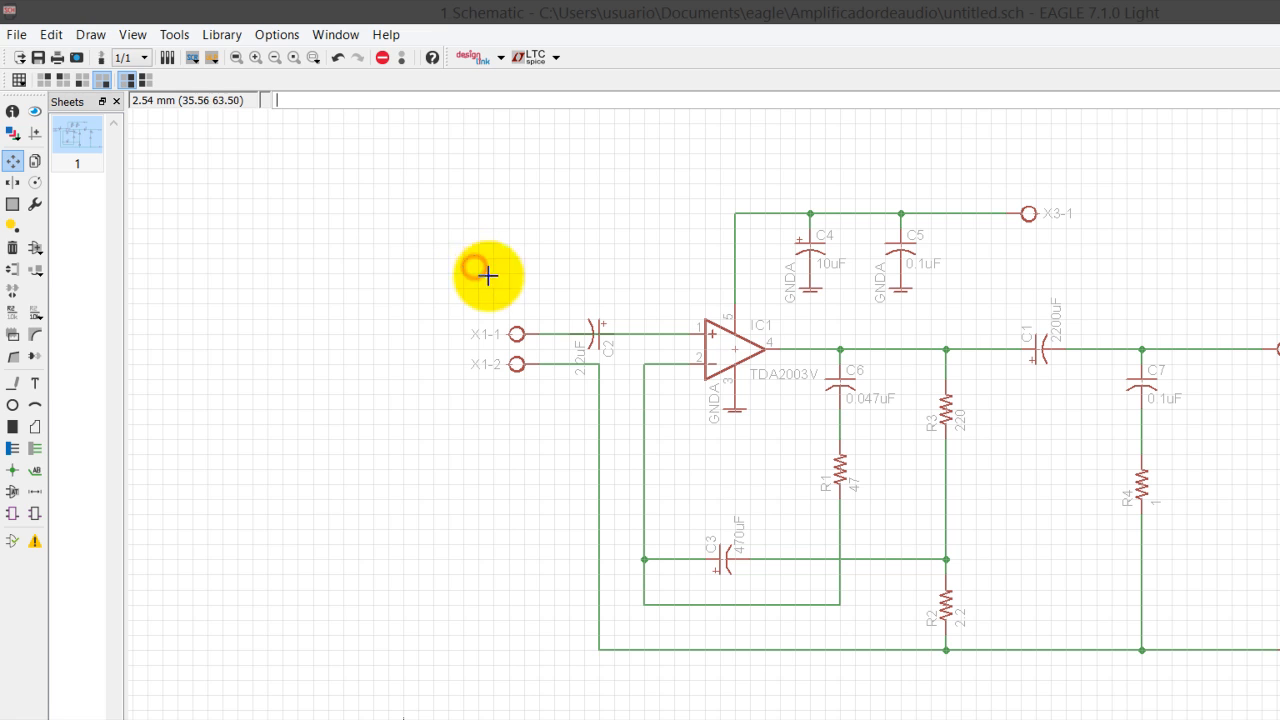
- Compare the schematic's components and connections with the reference image "esquema amplificador.png"
click(418, 705)
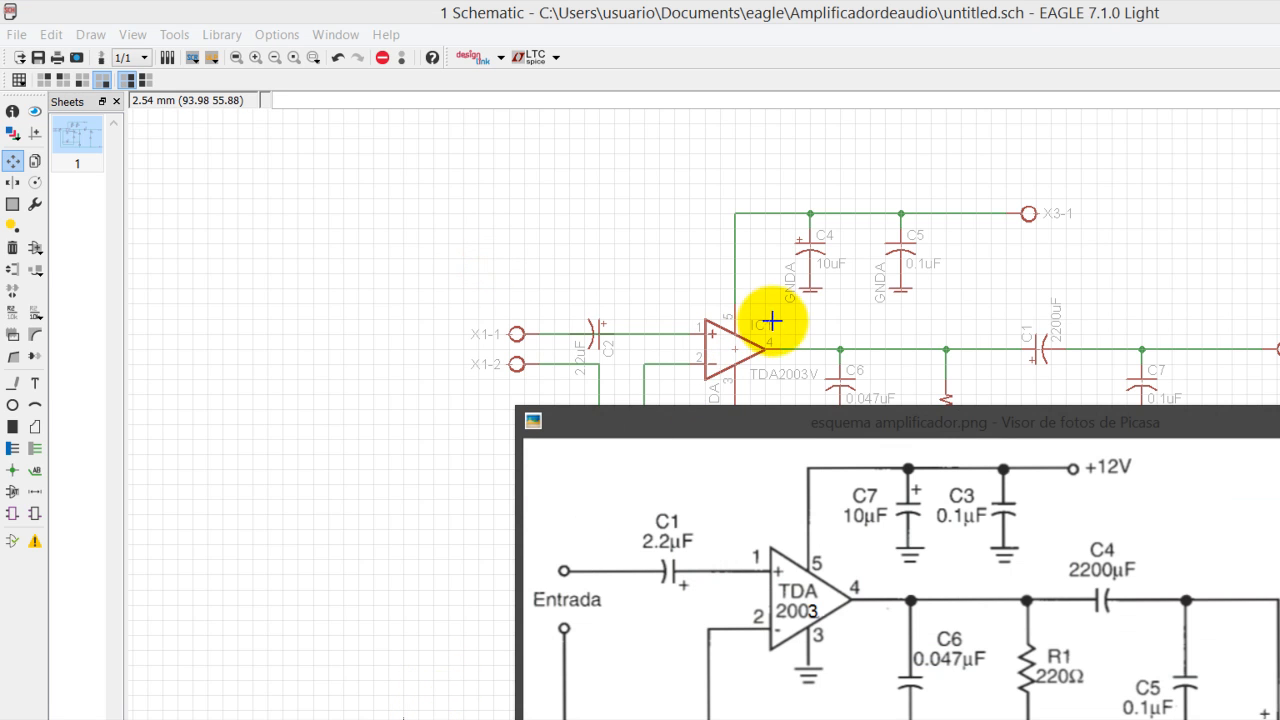
drag(771, 346, 392, 130)
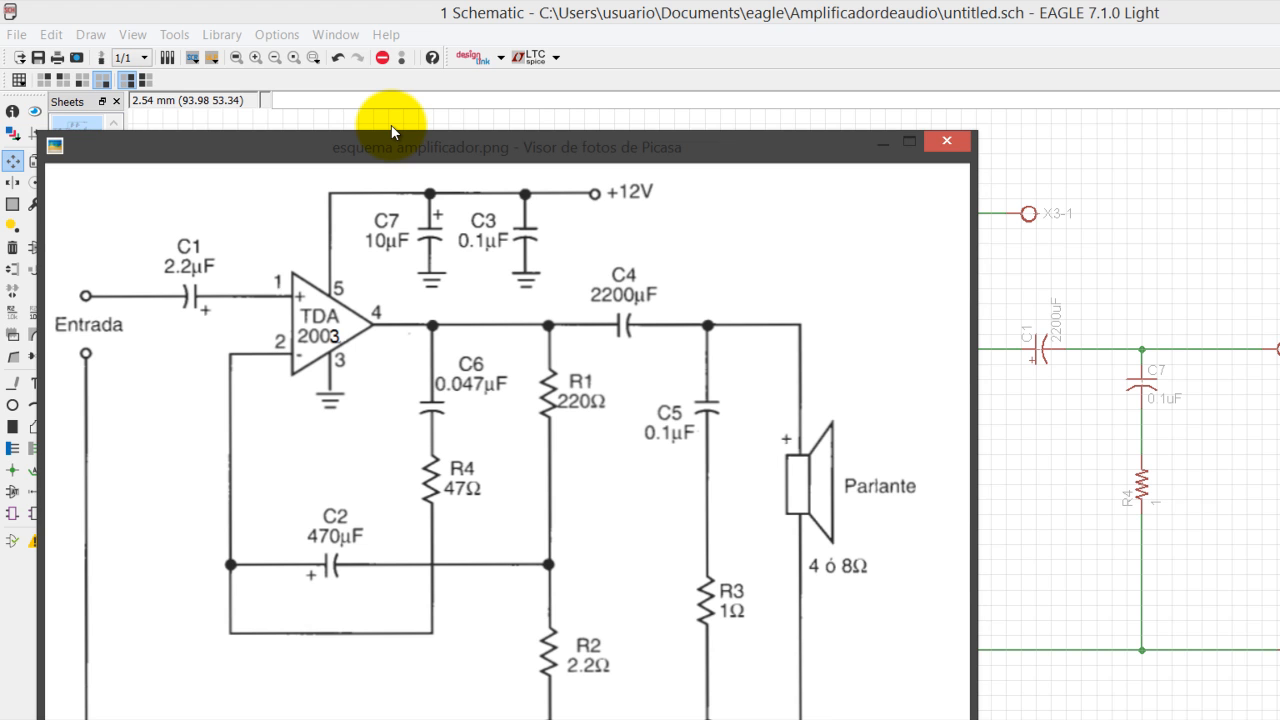
drag(391, 131, 541, 100)
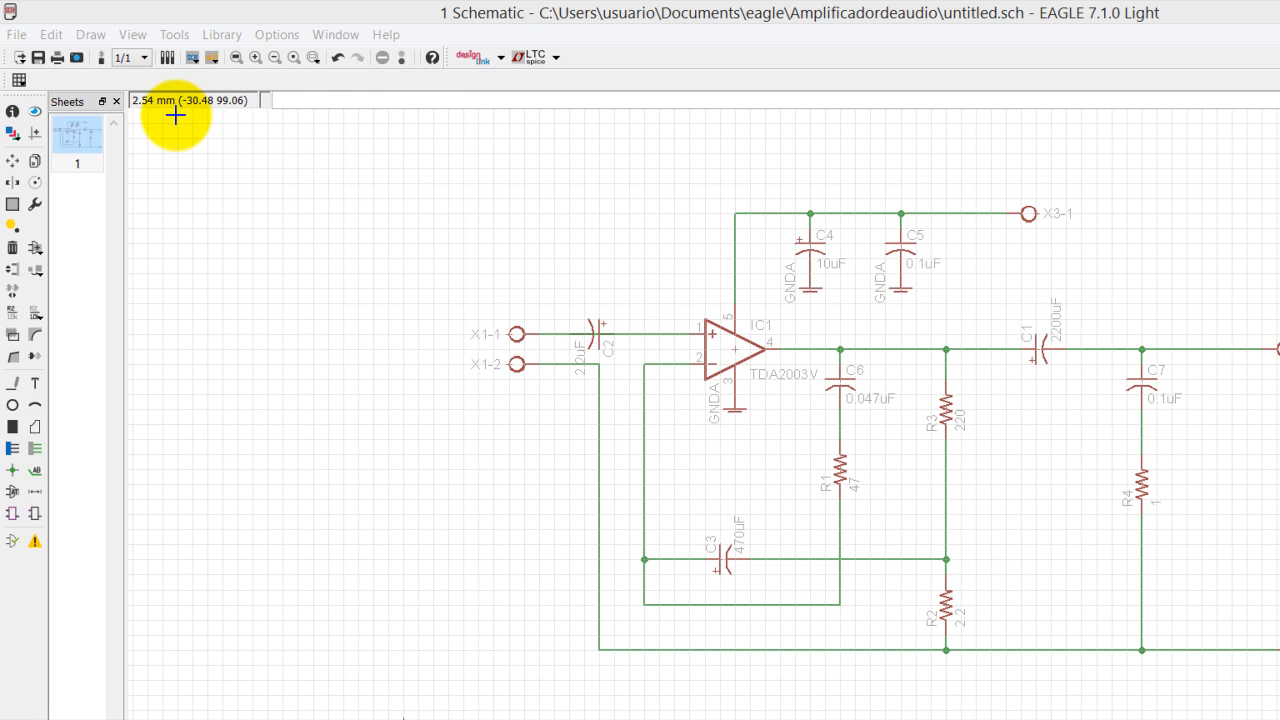
- Create the board untitled.brd from the schematic and maximize the board editor window
click(81, 56)
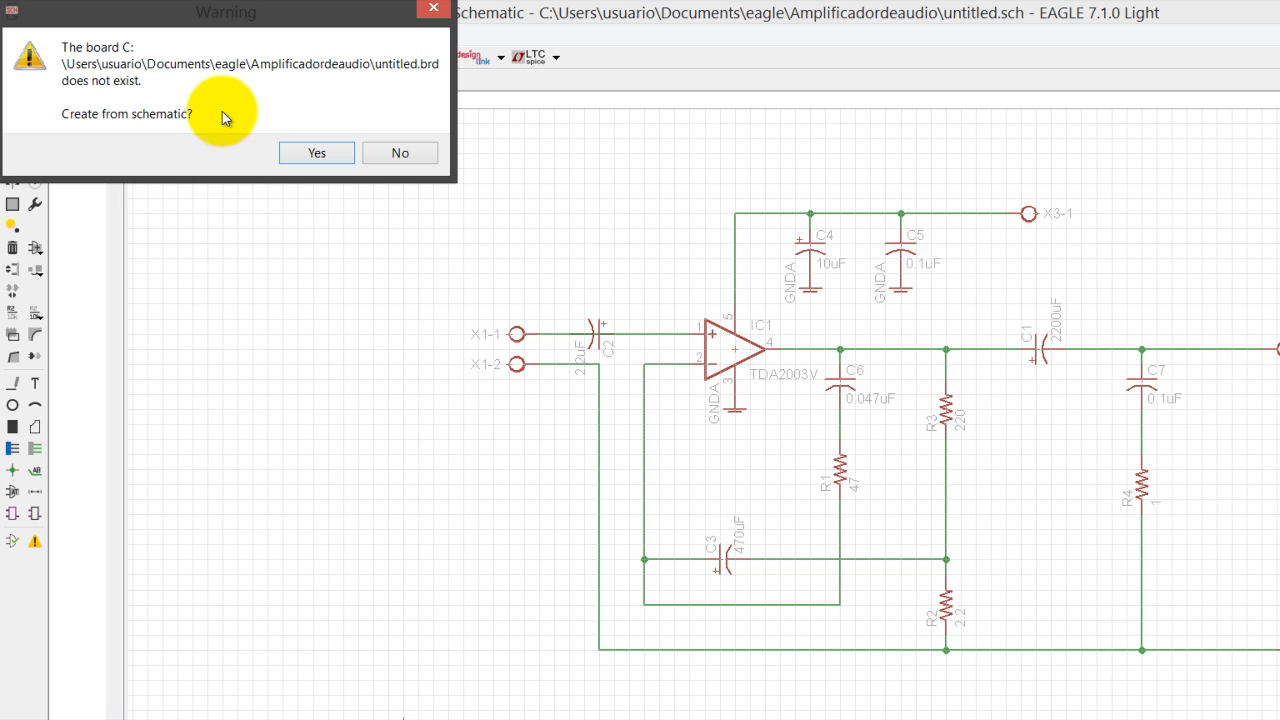
key(Return)
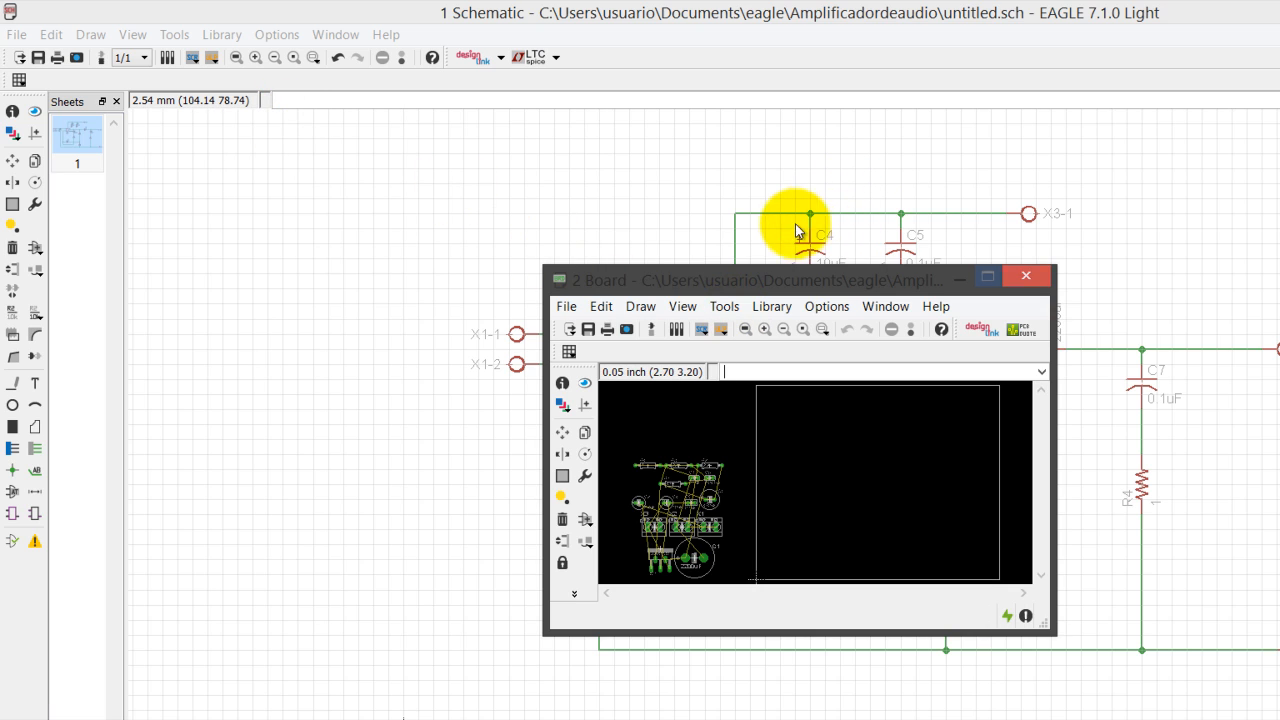
click(988, 277)
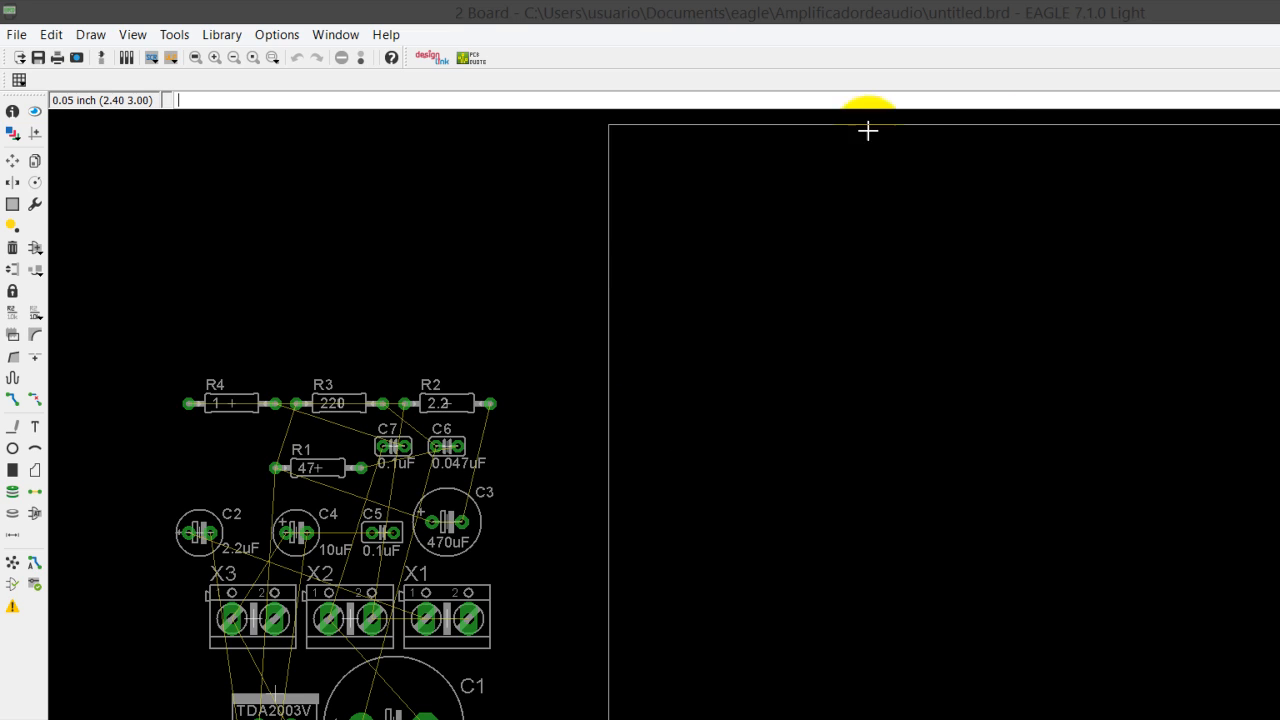
click(320, 585)
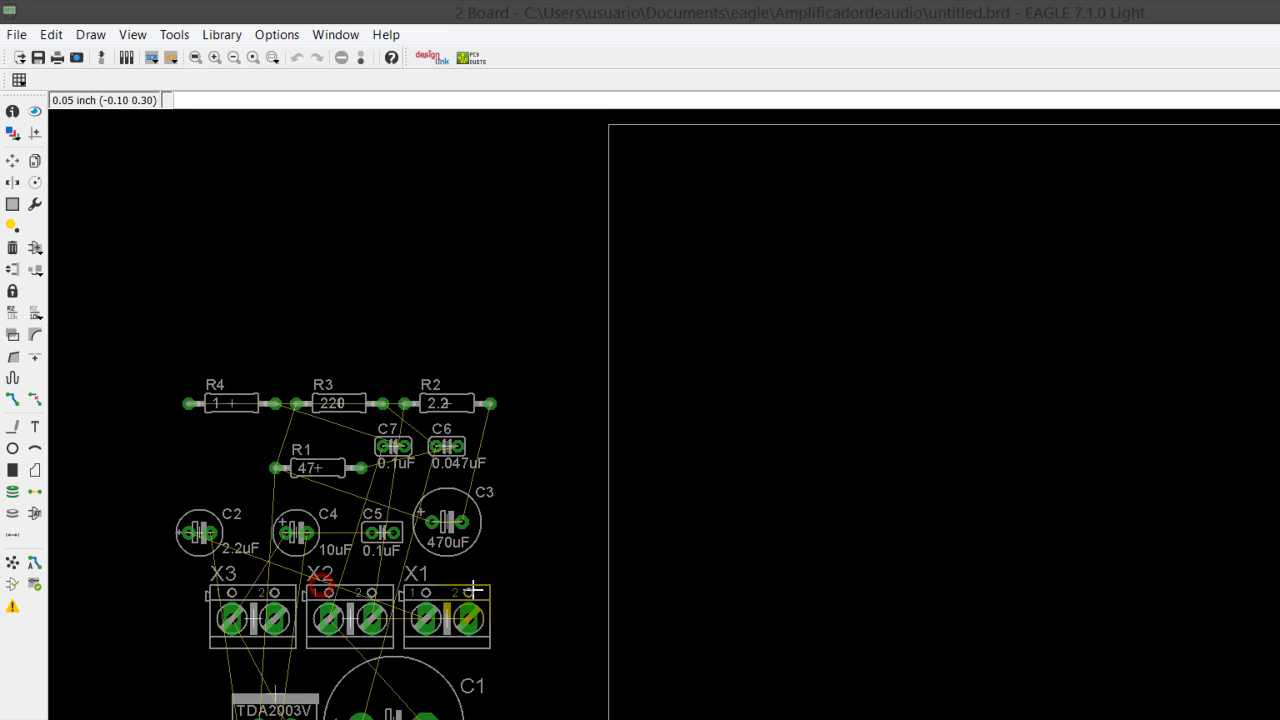
- Move capacitor C1 into the board outline and place connector X1, rotated 90°, near the outline's left edge
click(12, 160)
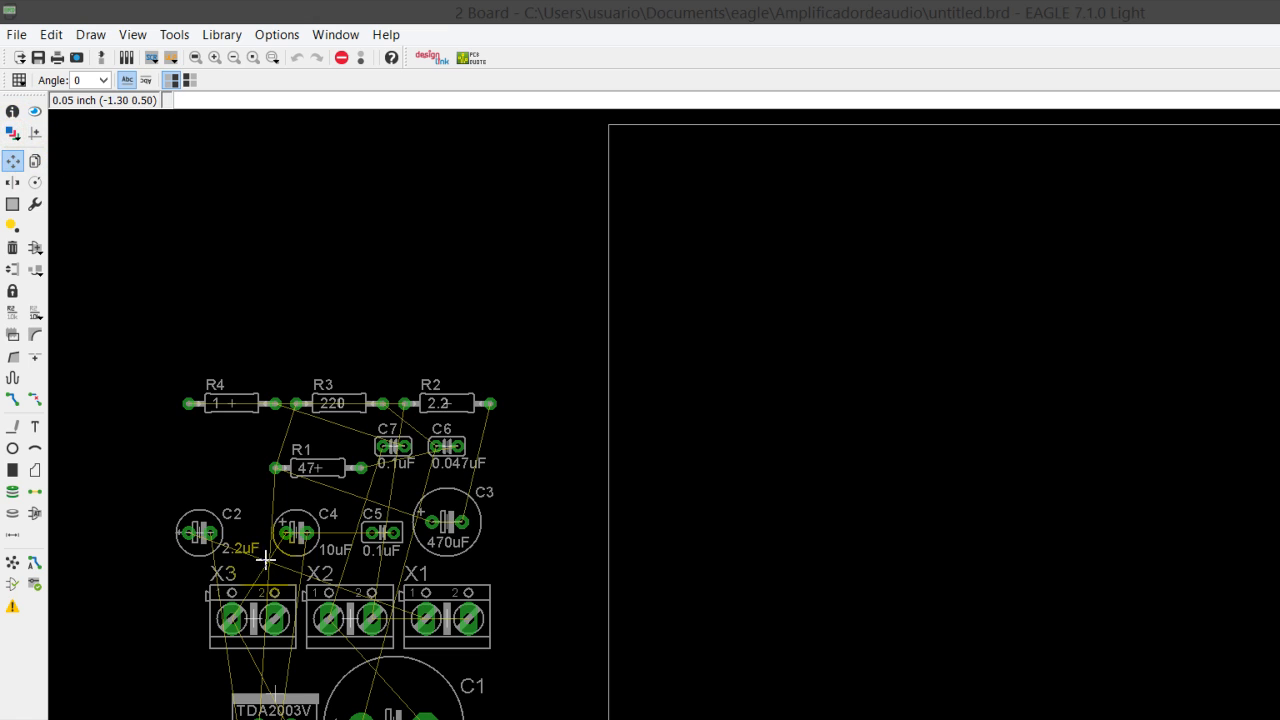
click(325, 590)
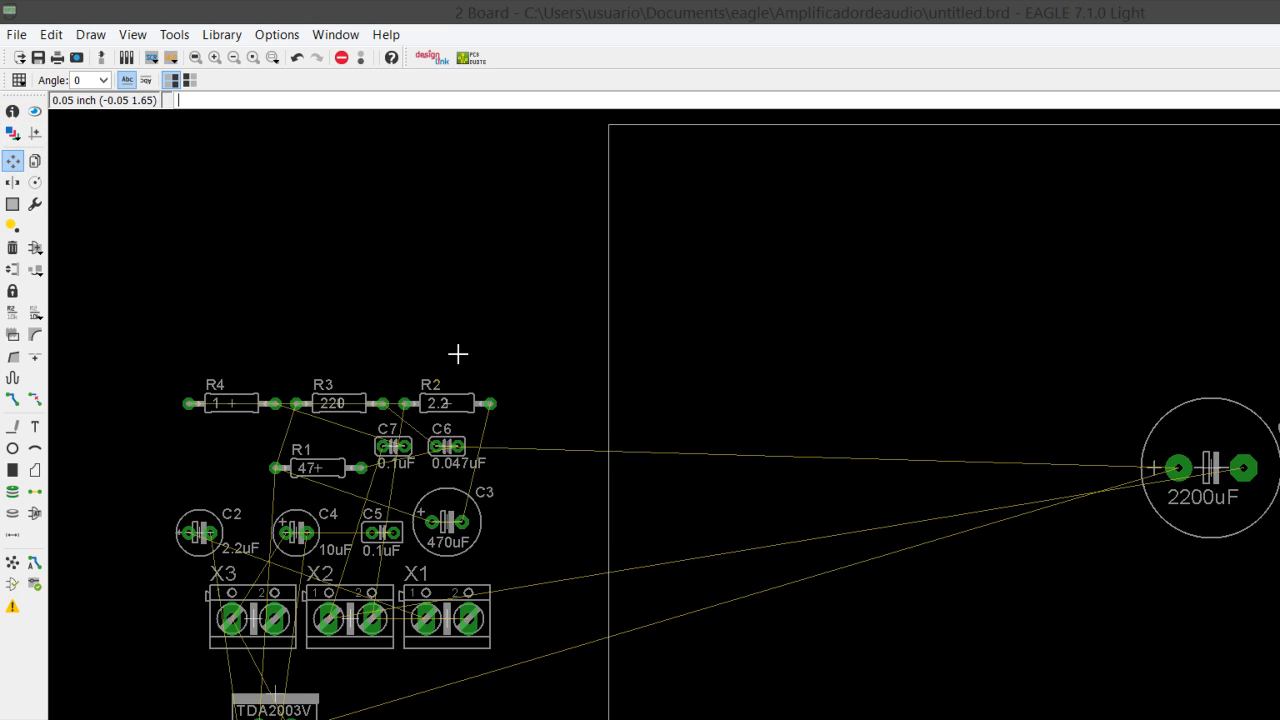
click(380, 494)
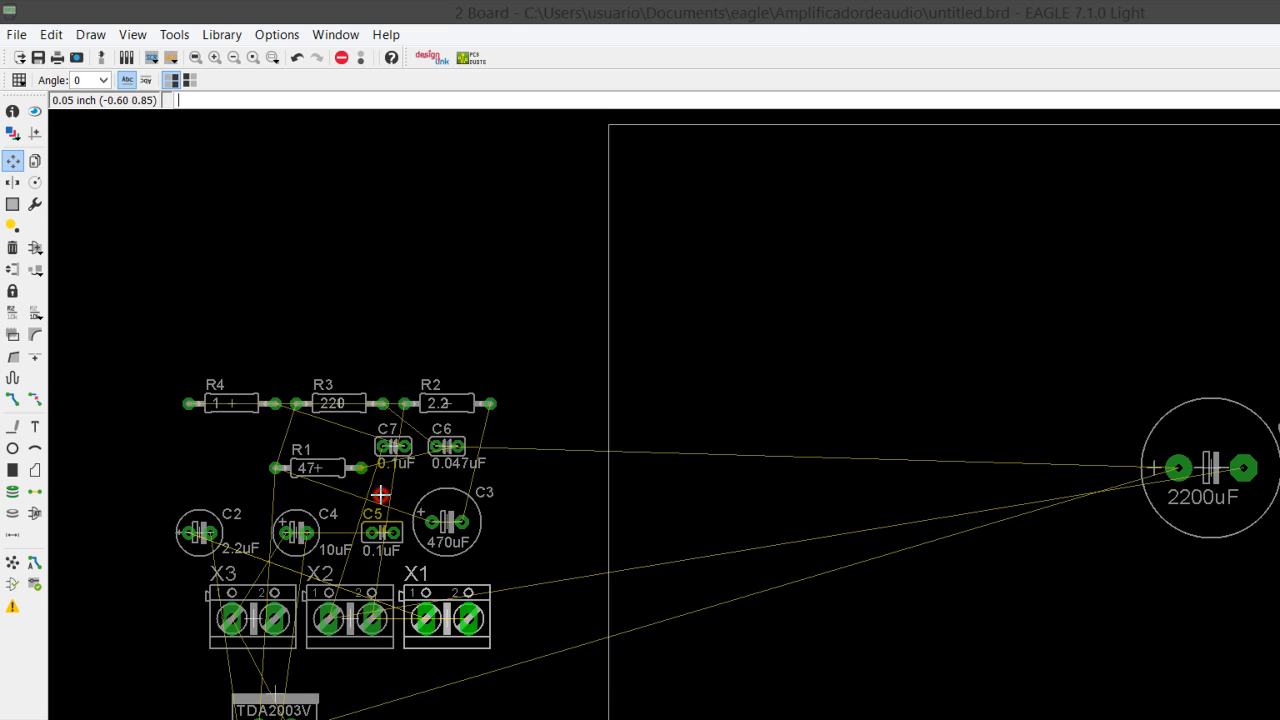
click(380, 494)
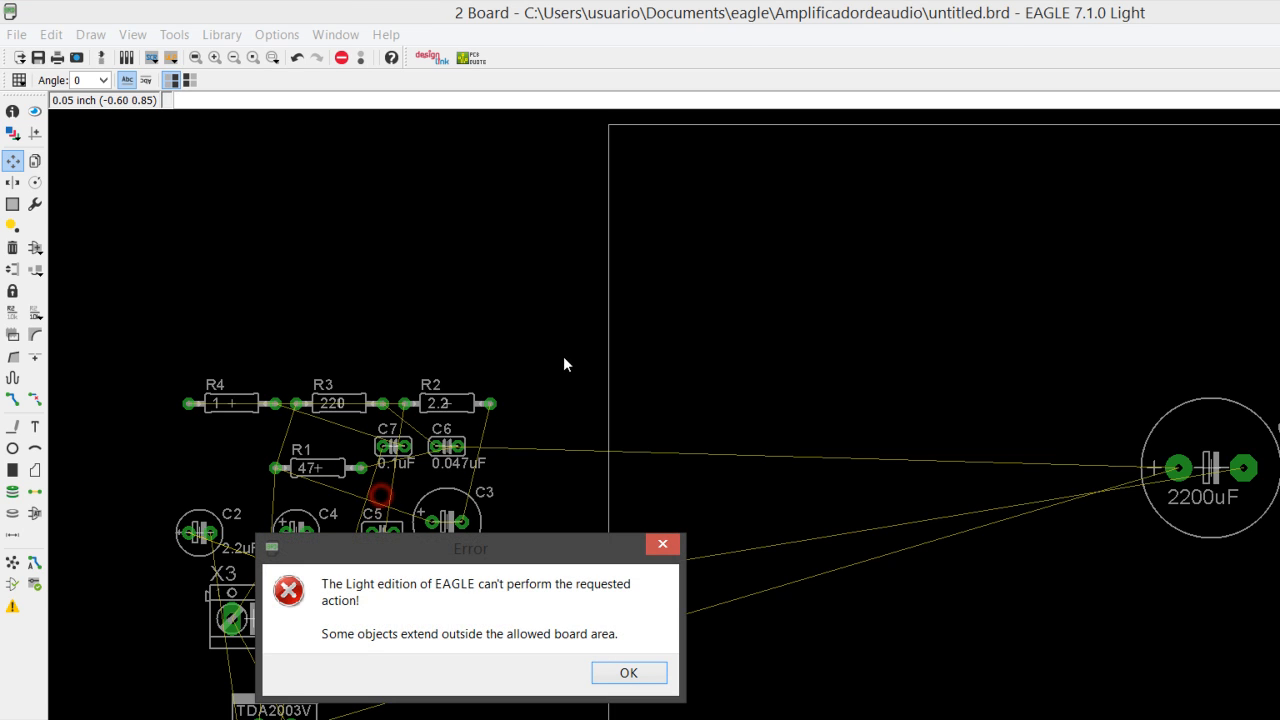
click(525, 430)
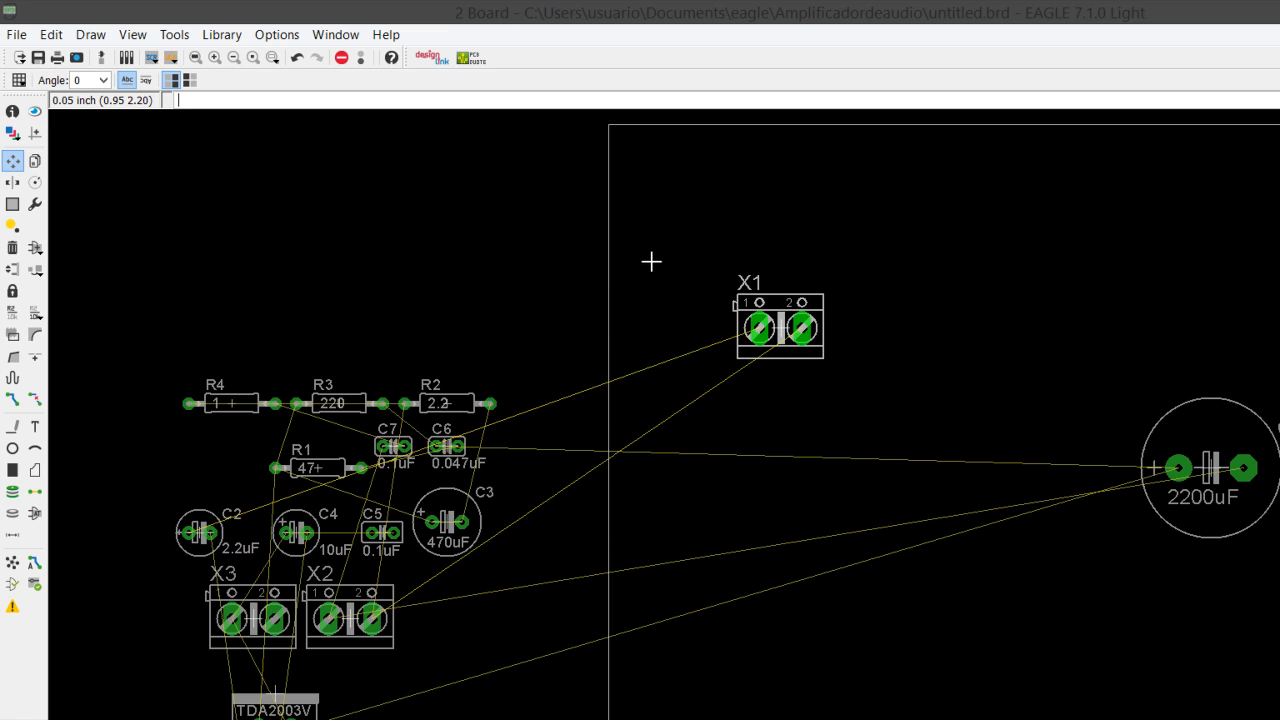
right_click(651, 261)
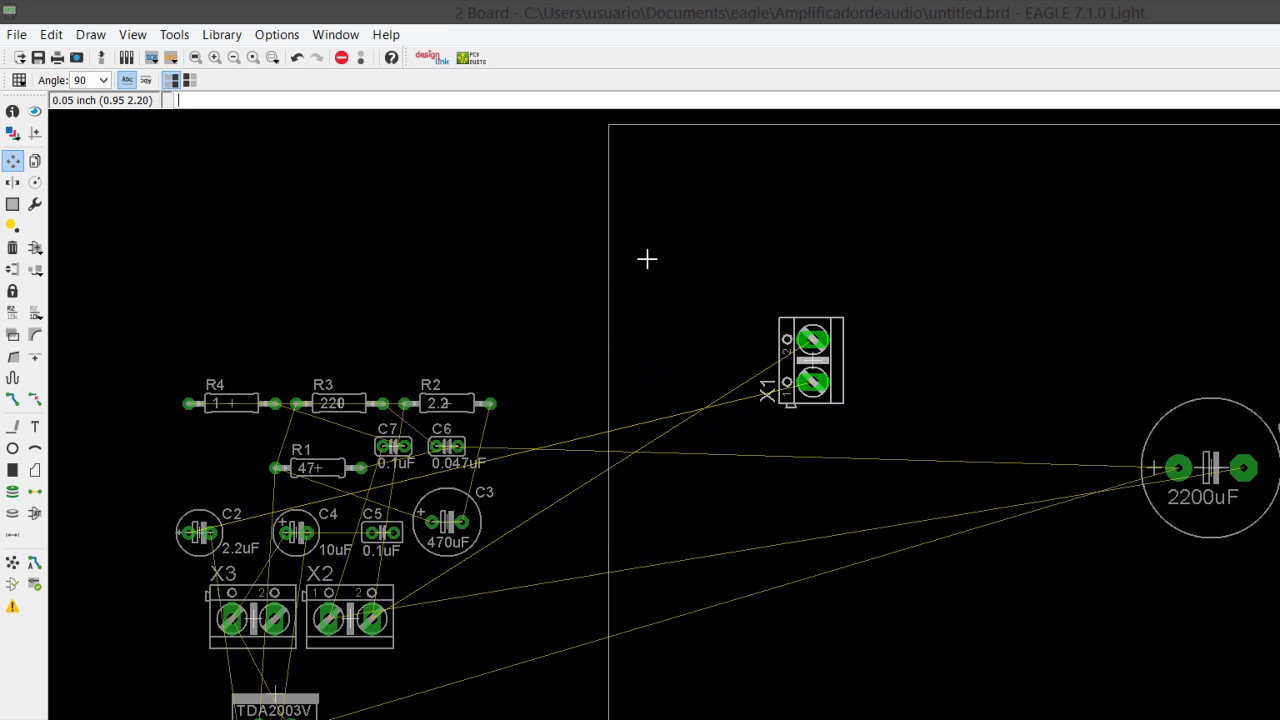
click(599, 232)
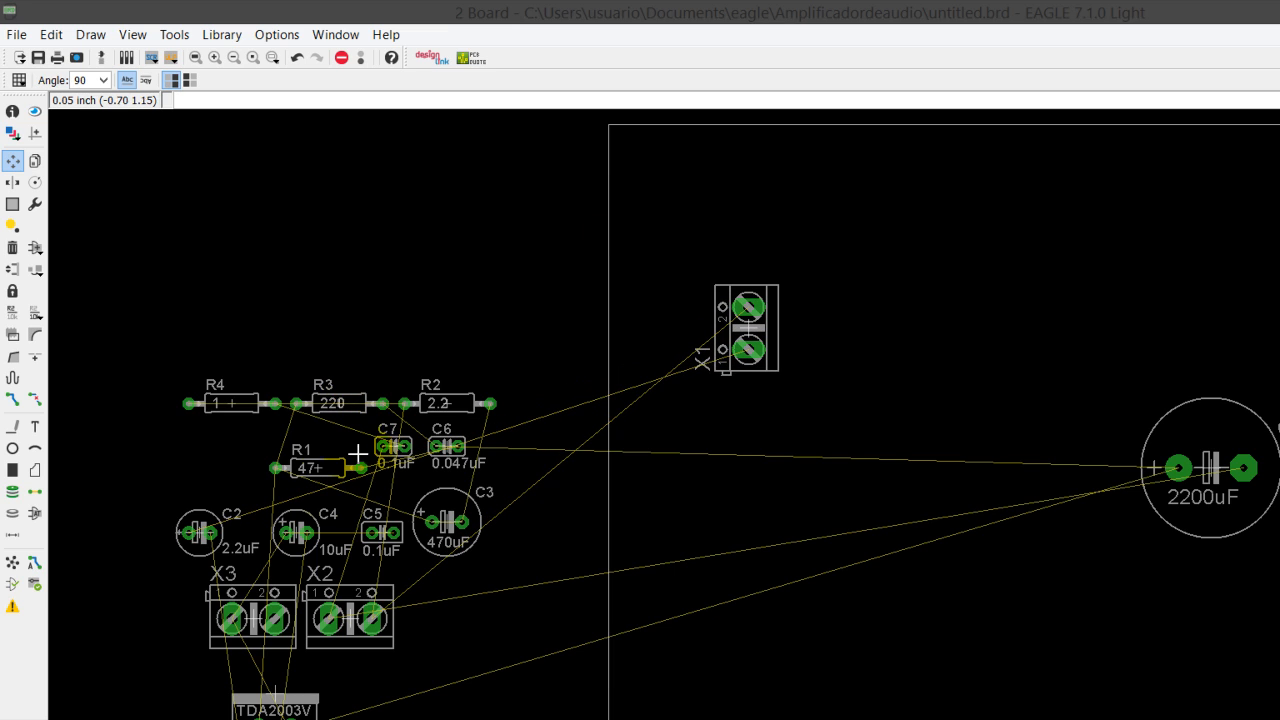
- Move IC1 (TDA2003V) into the board outline between X1 and C1, and place capacitor C3 just below it
right_click(232, 573)
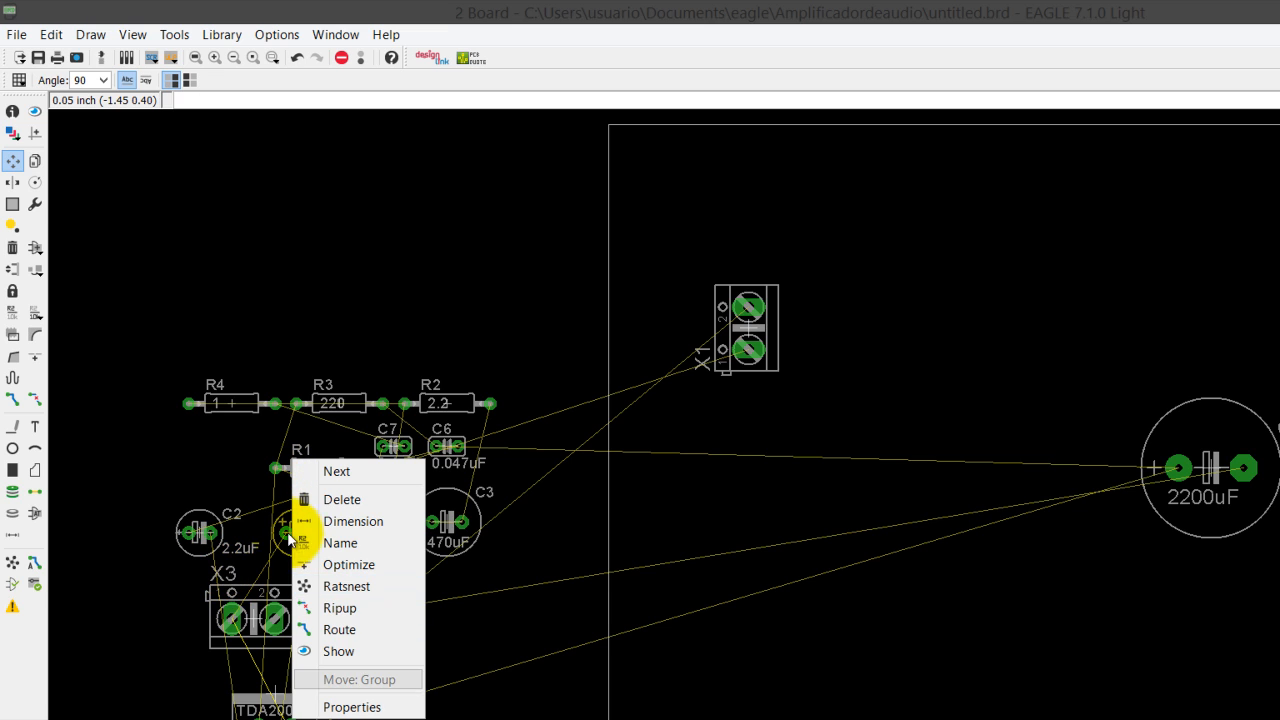
click(225, 575)
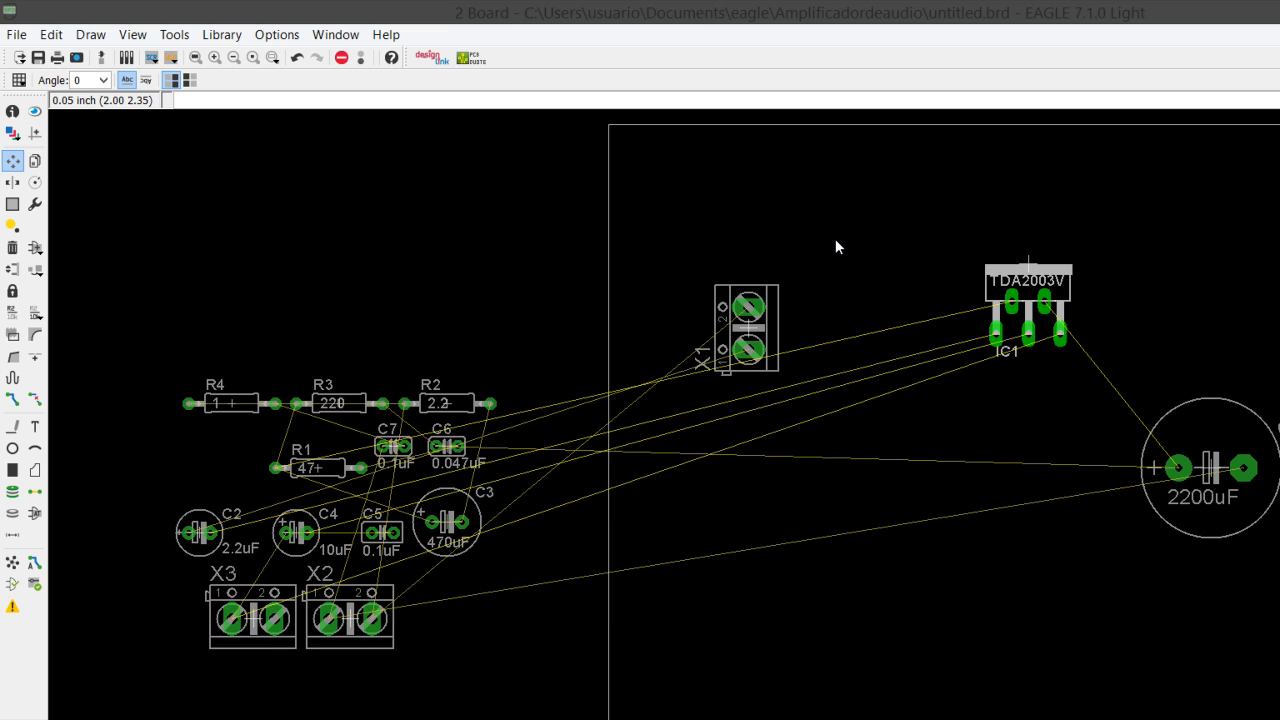
click(834, 247)
click(368, 423)
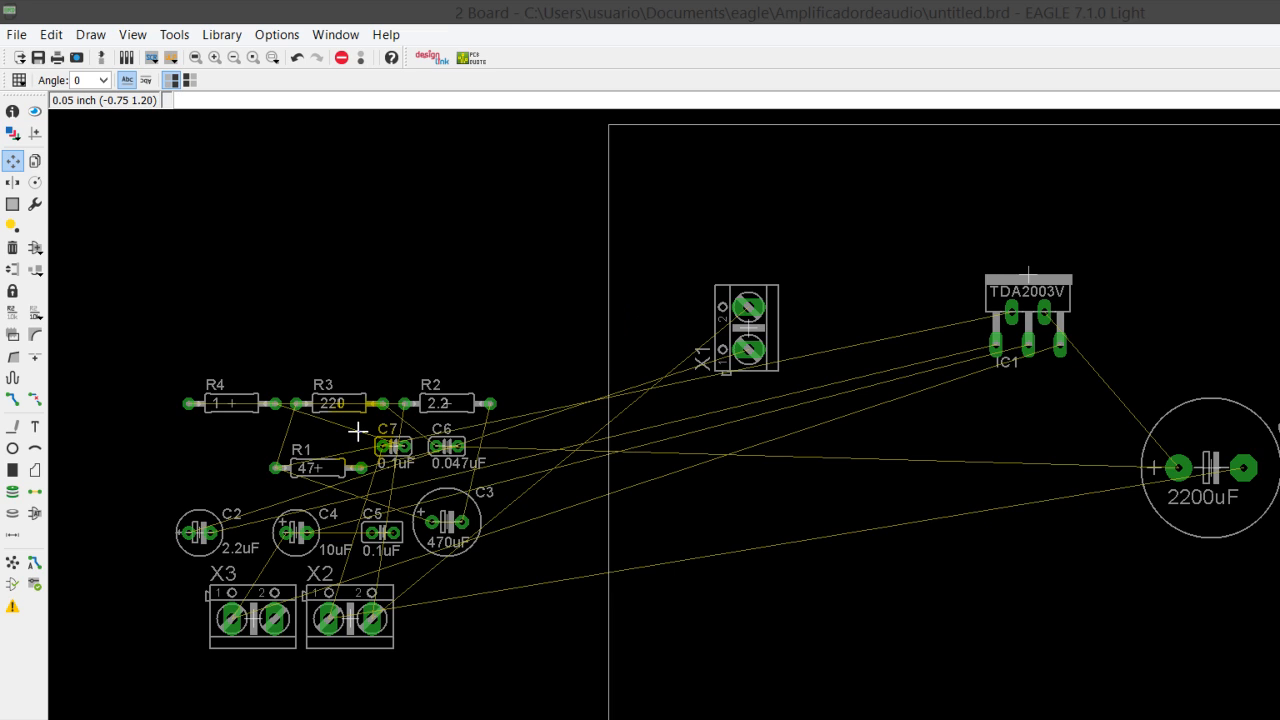
click(358, 432)
click(848, 350)
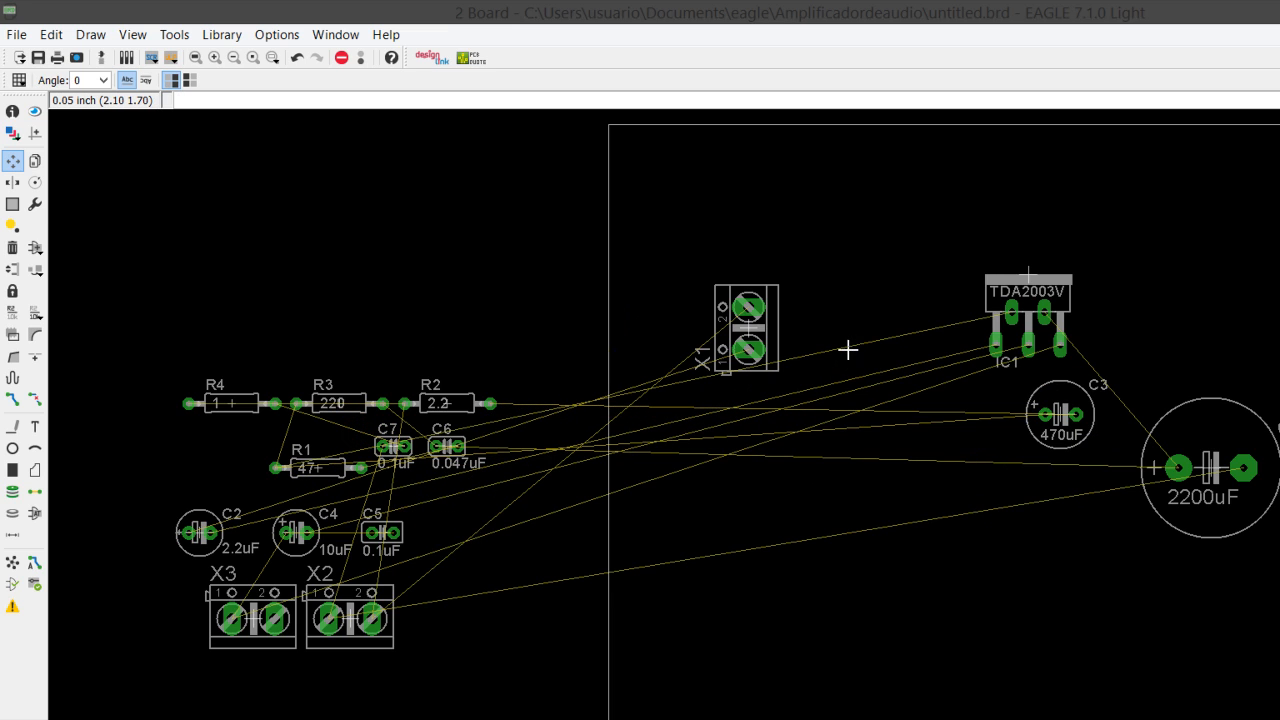
- Move resistor R2 below C3 and connector X2 above C1 inside the board outline
click(365, 324)
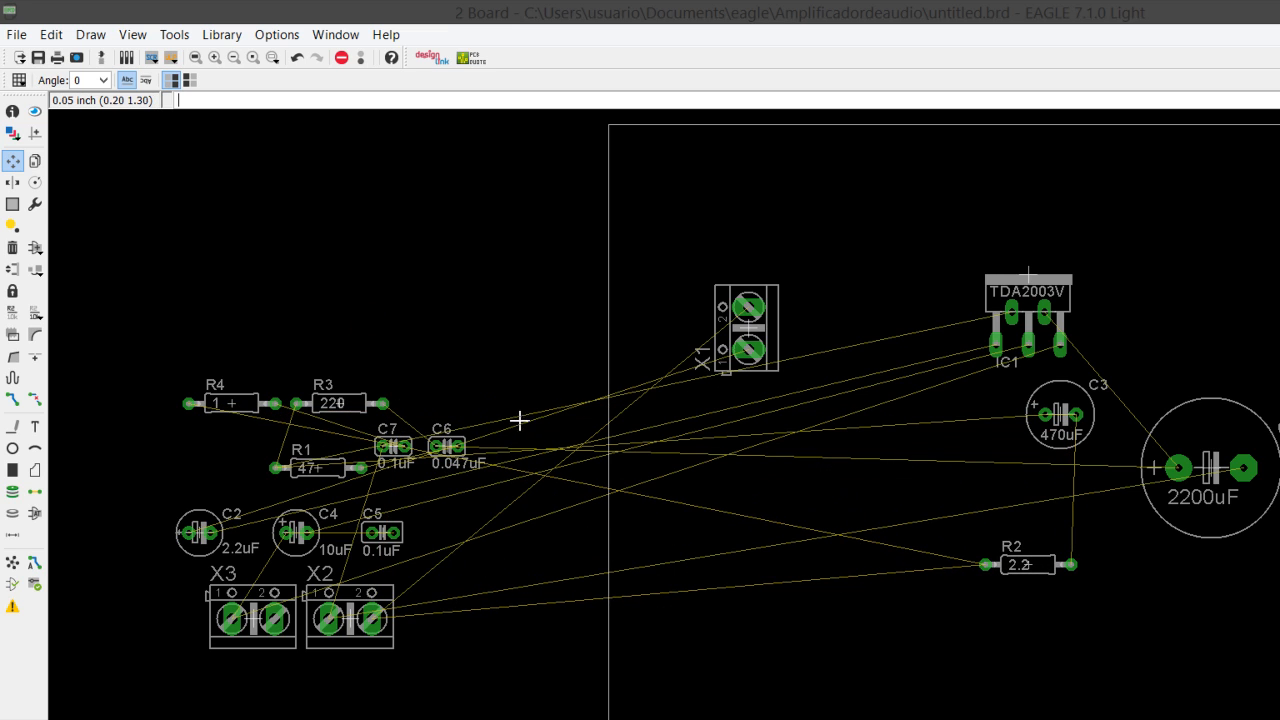
click(276, 480)
click(350, 615)
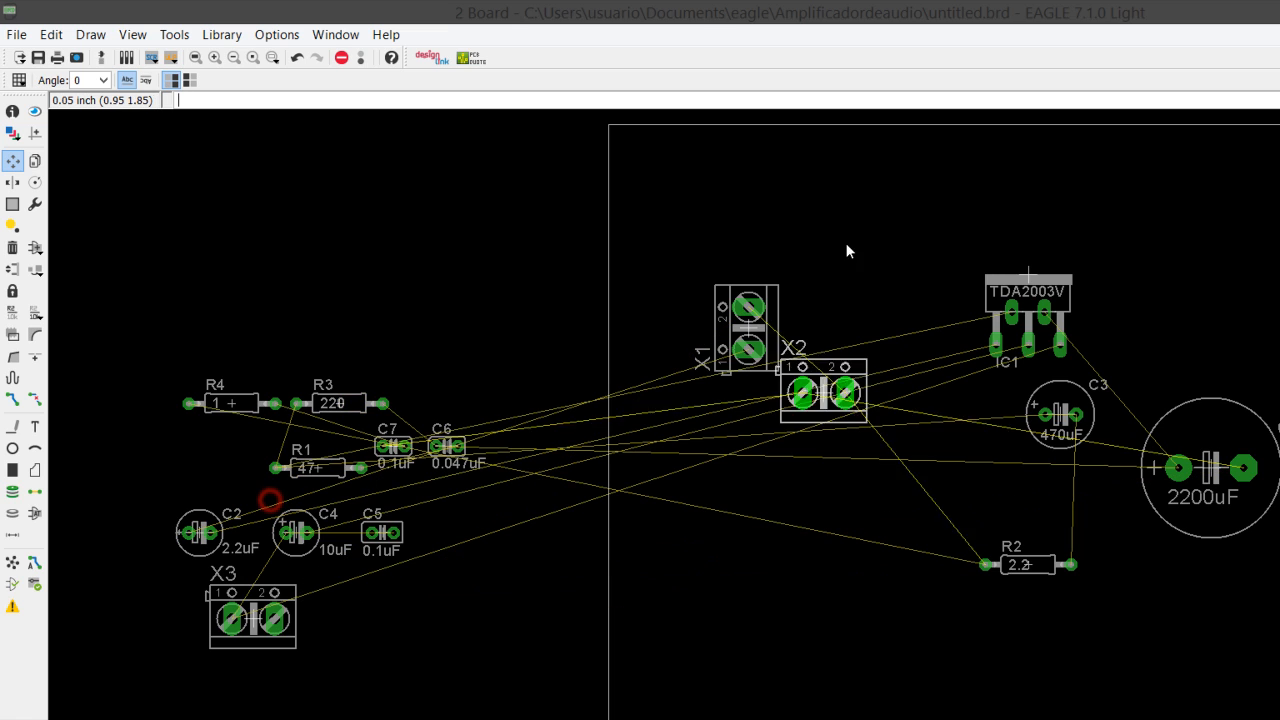
click(925, 174)
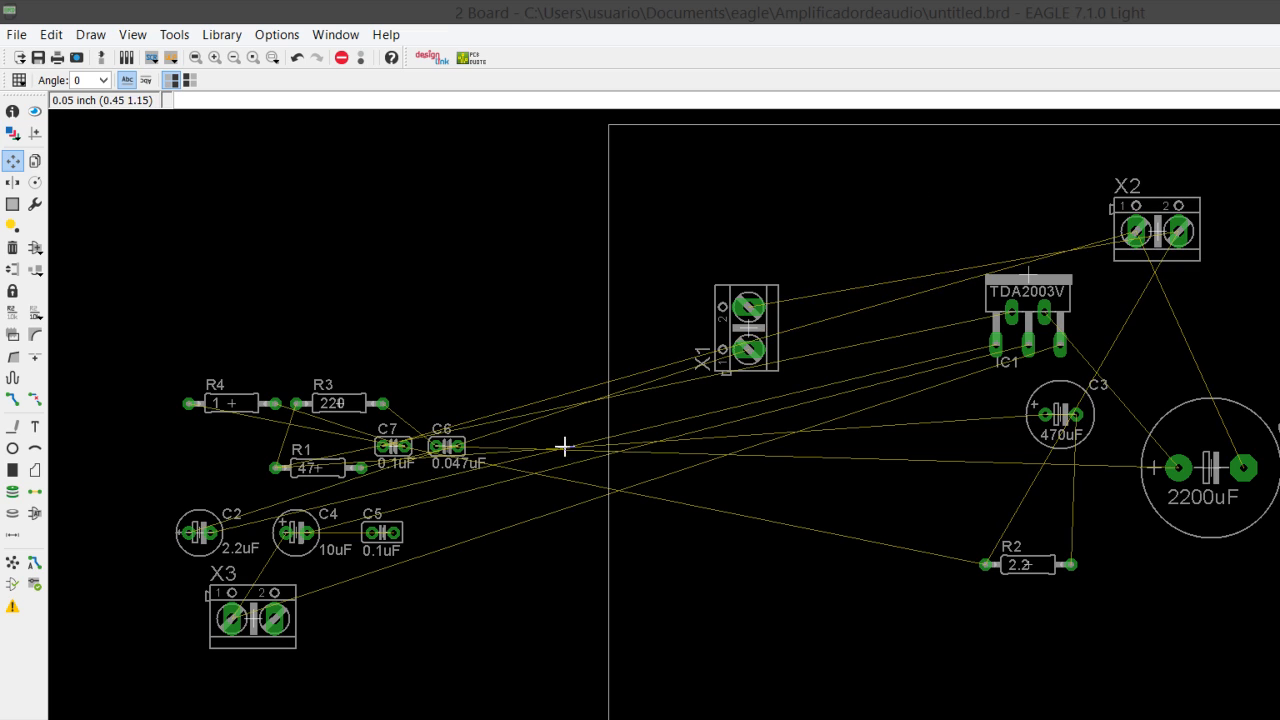
- Check the amplifier connections in the reference image "esquema amplificador.png" and the schematic untitled.sch, and return to the board
click(408, 702)
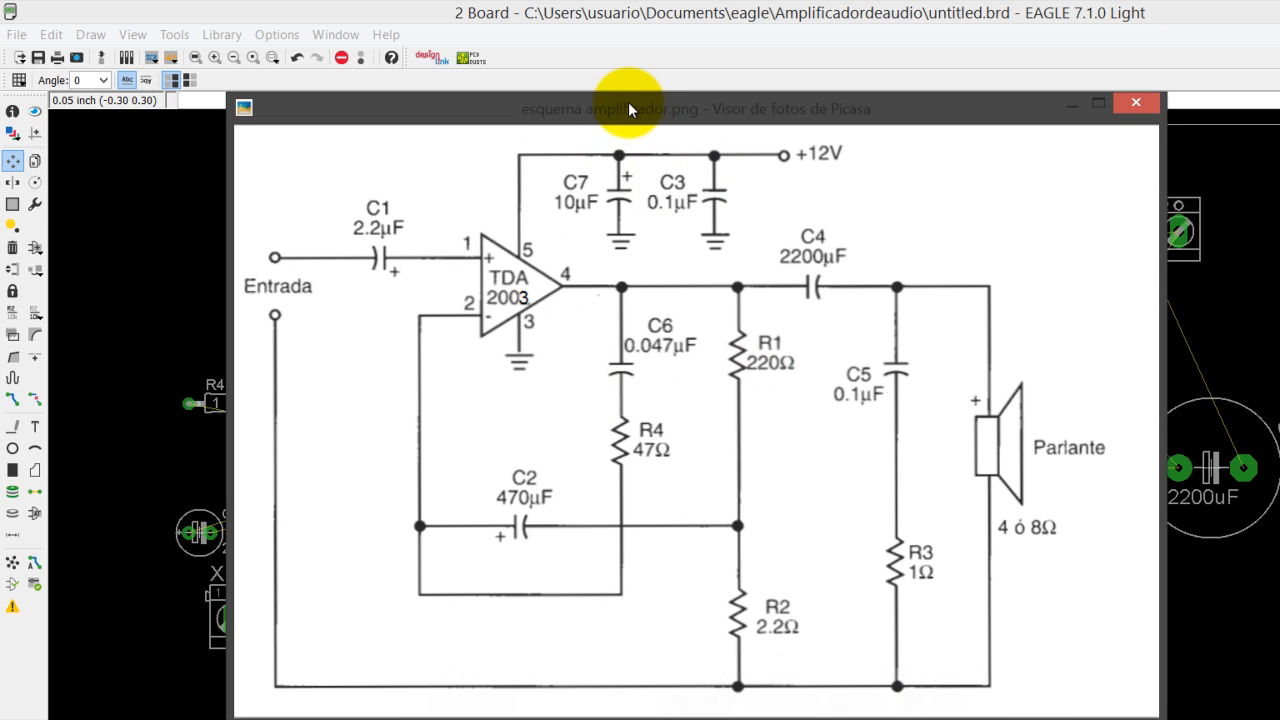
drag(633, 92, 722, 146)
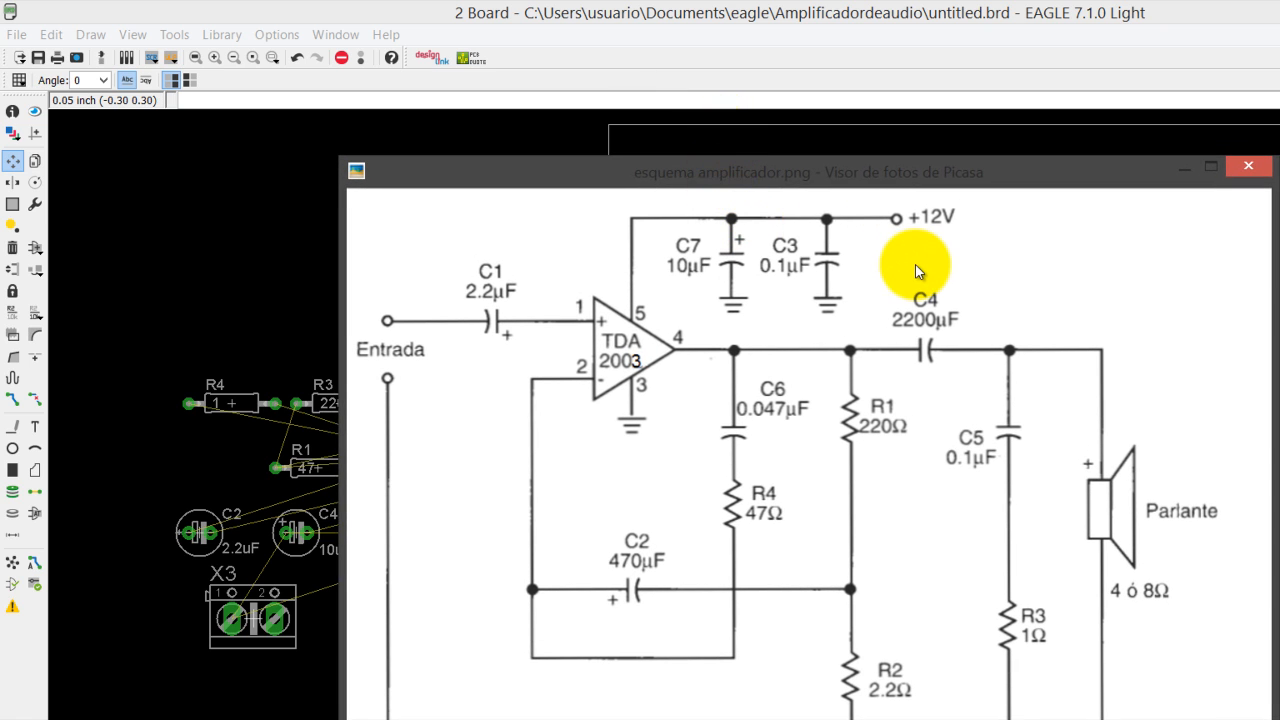
click(946, 133)
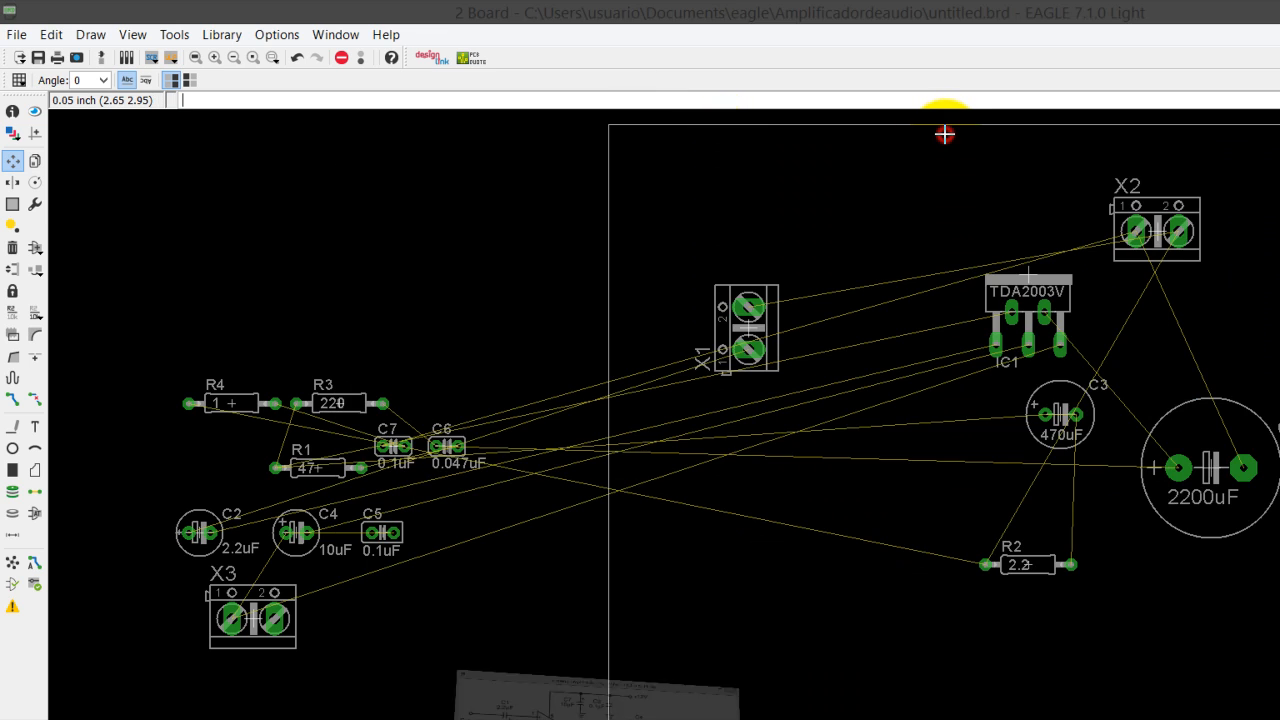
click(371, 716)
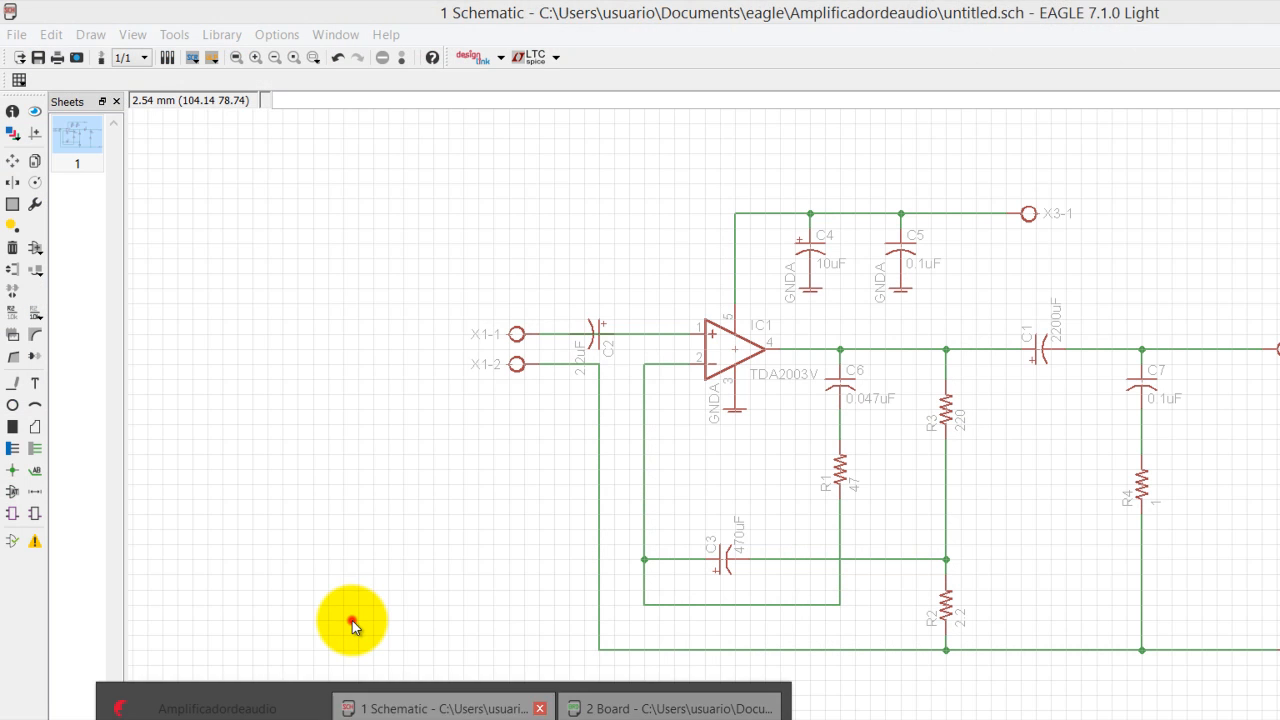
click(352, 621)
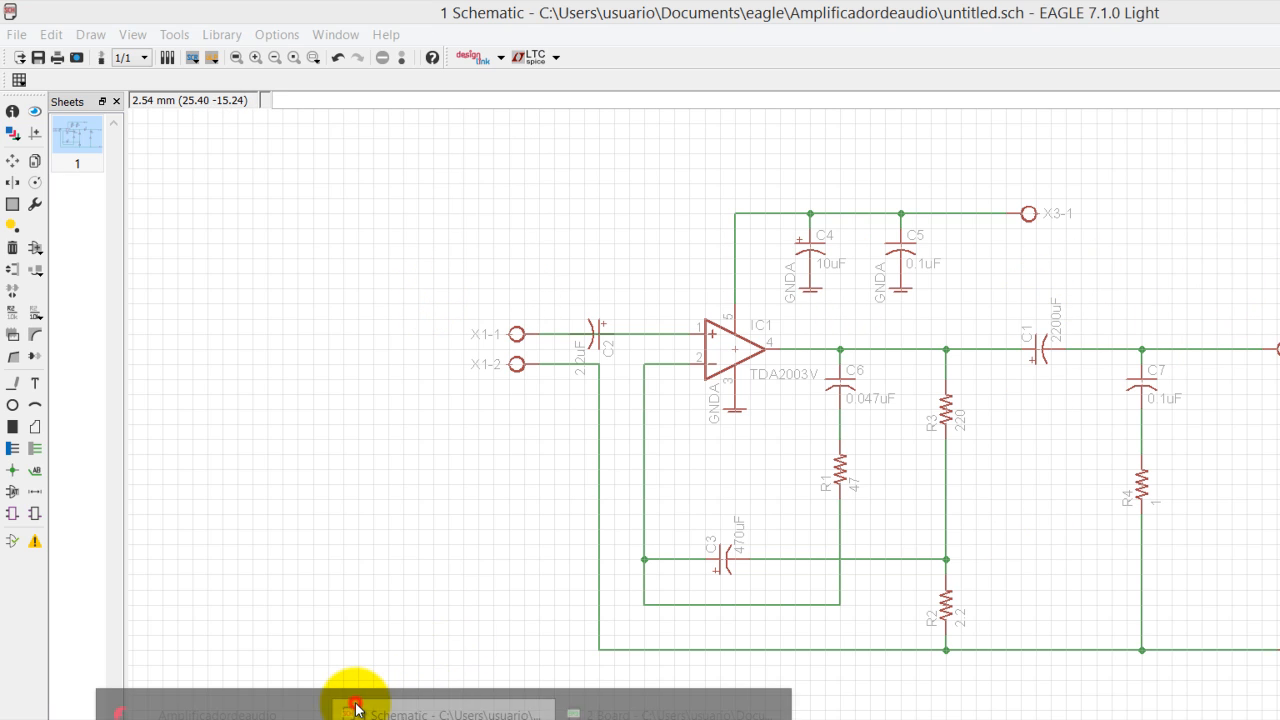
click(660, 708)
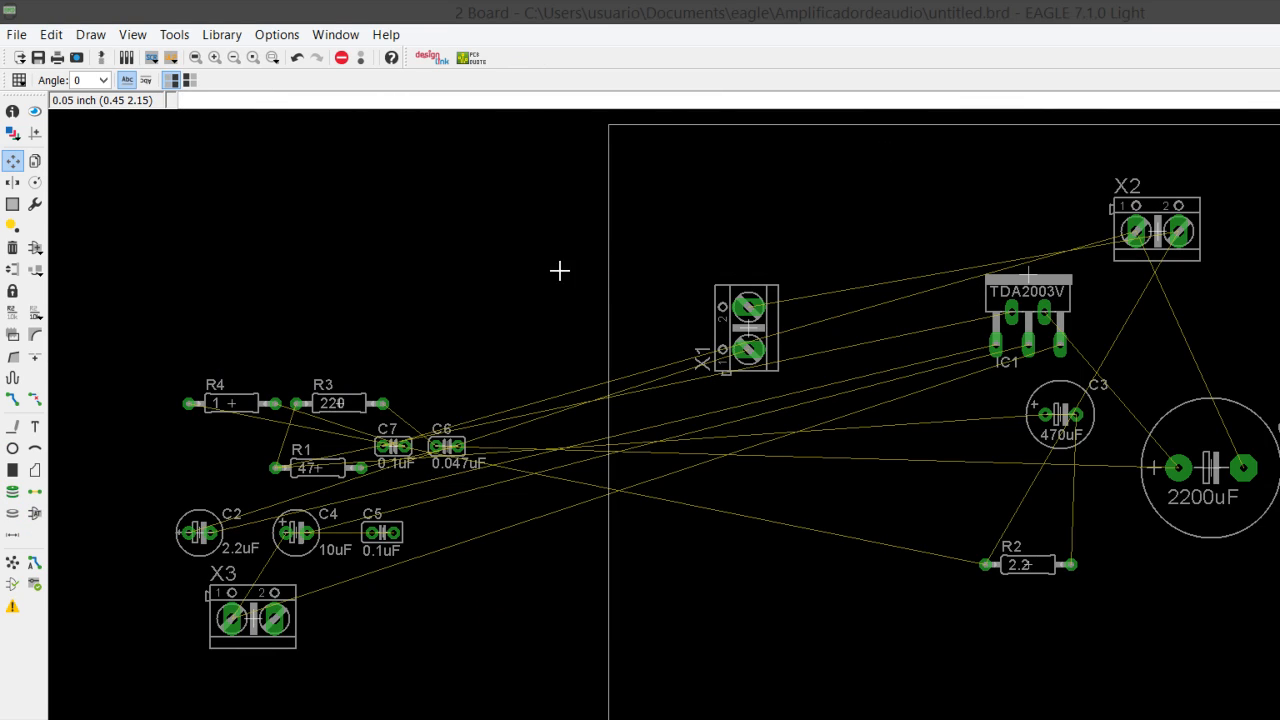
- Move connector X3 to the right of C1, rotated to 90°
click(229, 496)
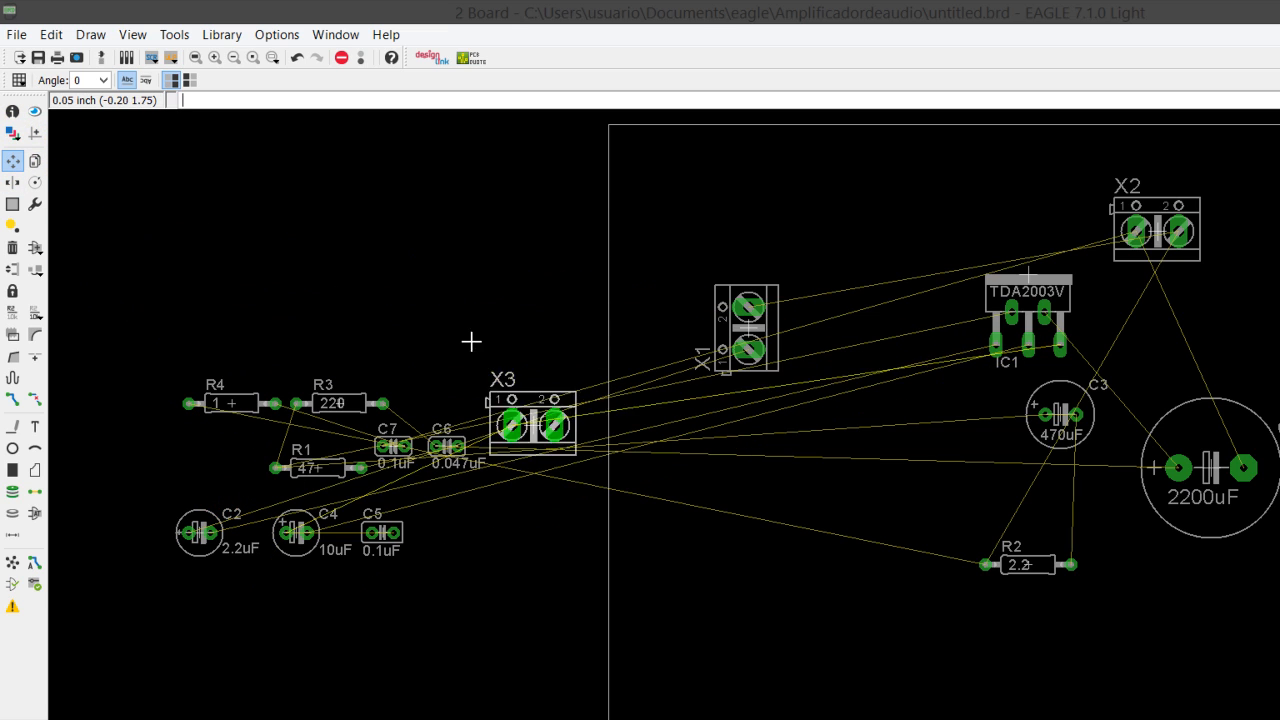
click(1255, 272)
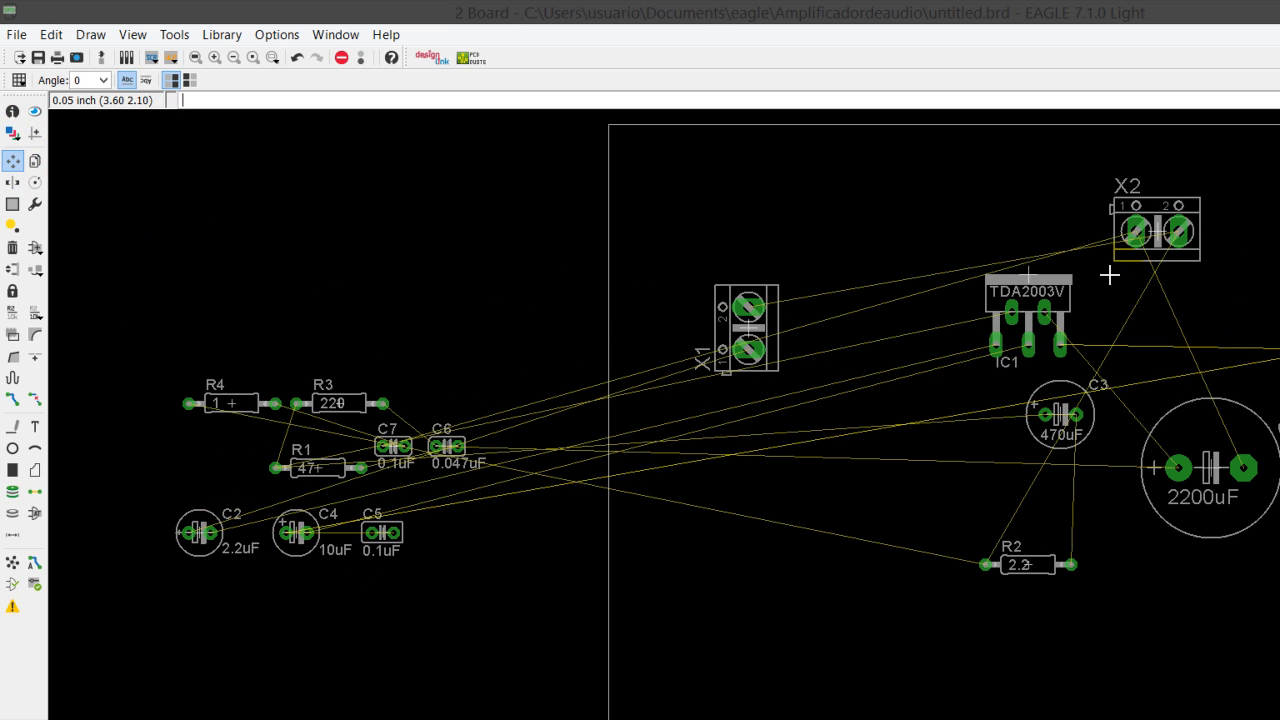
right_click(1109, 275)
right_click(1109, 275)
right_click(1109, 275)
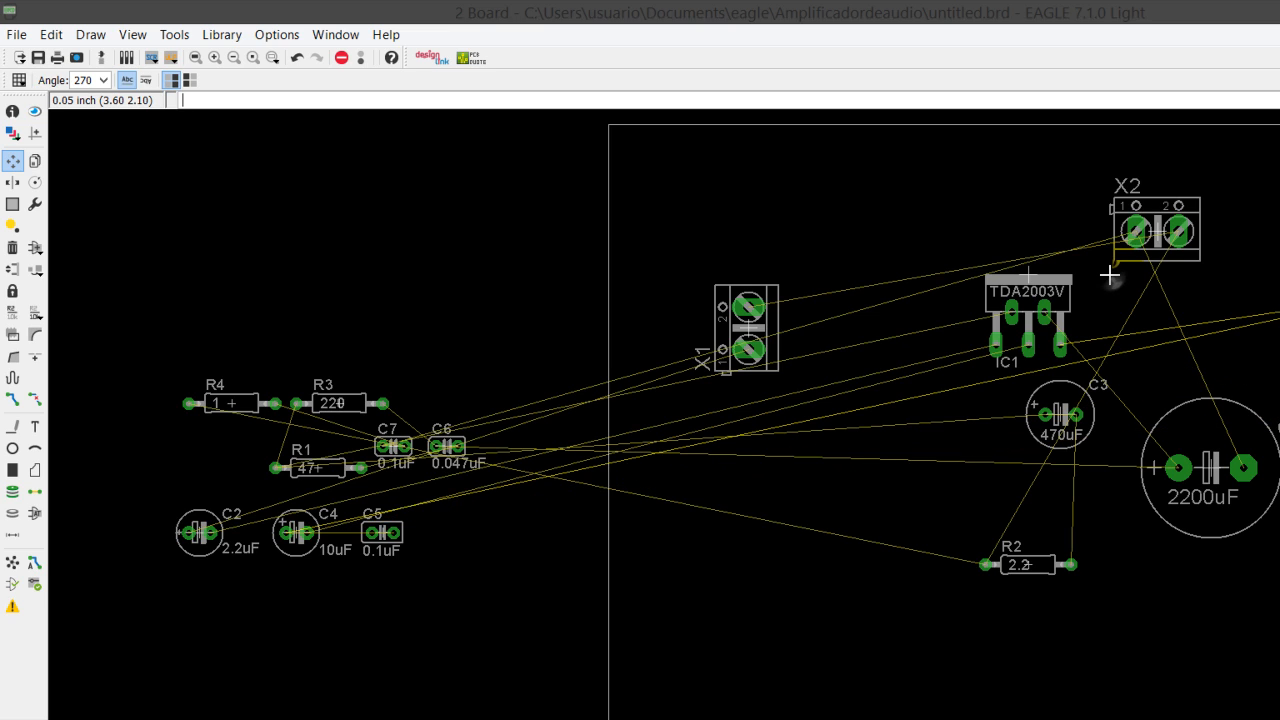
right_click(1109, 275)
right_click(1109, 275)
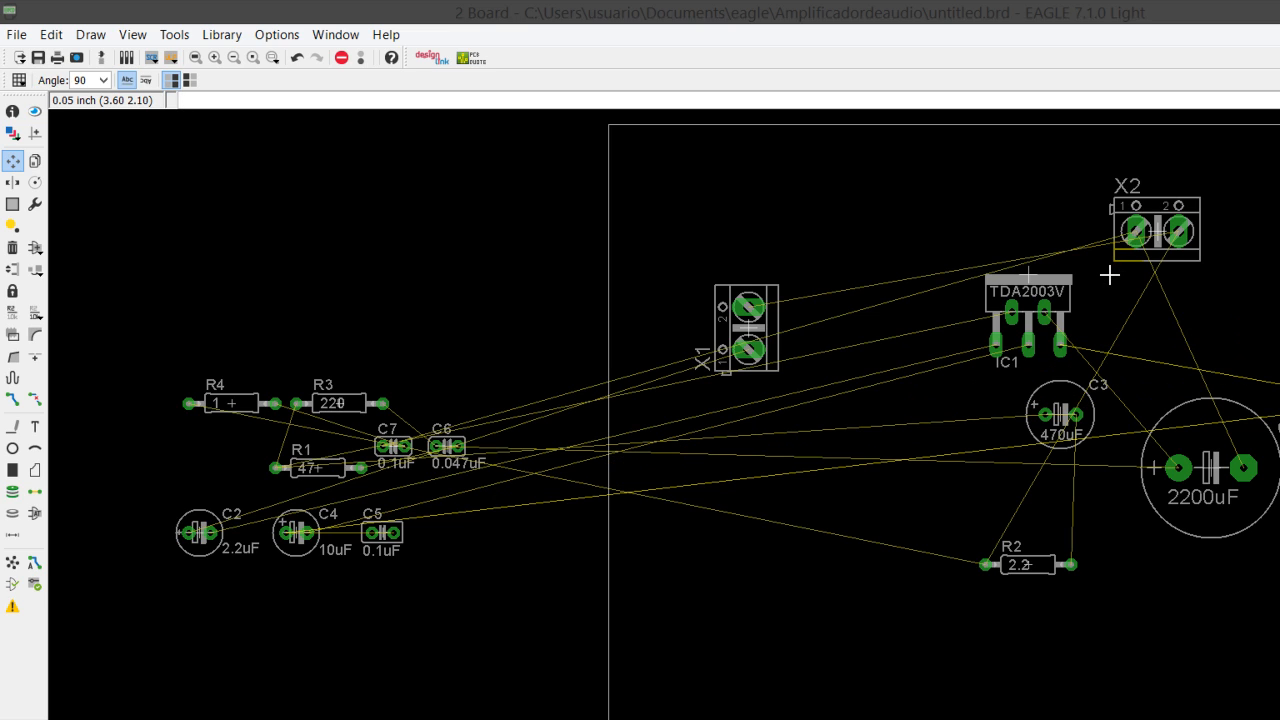
click(1100, 261)
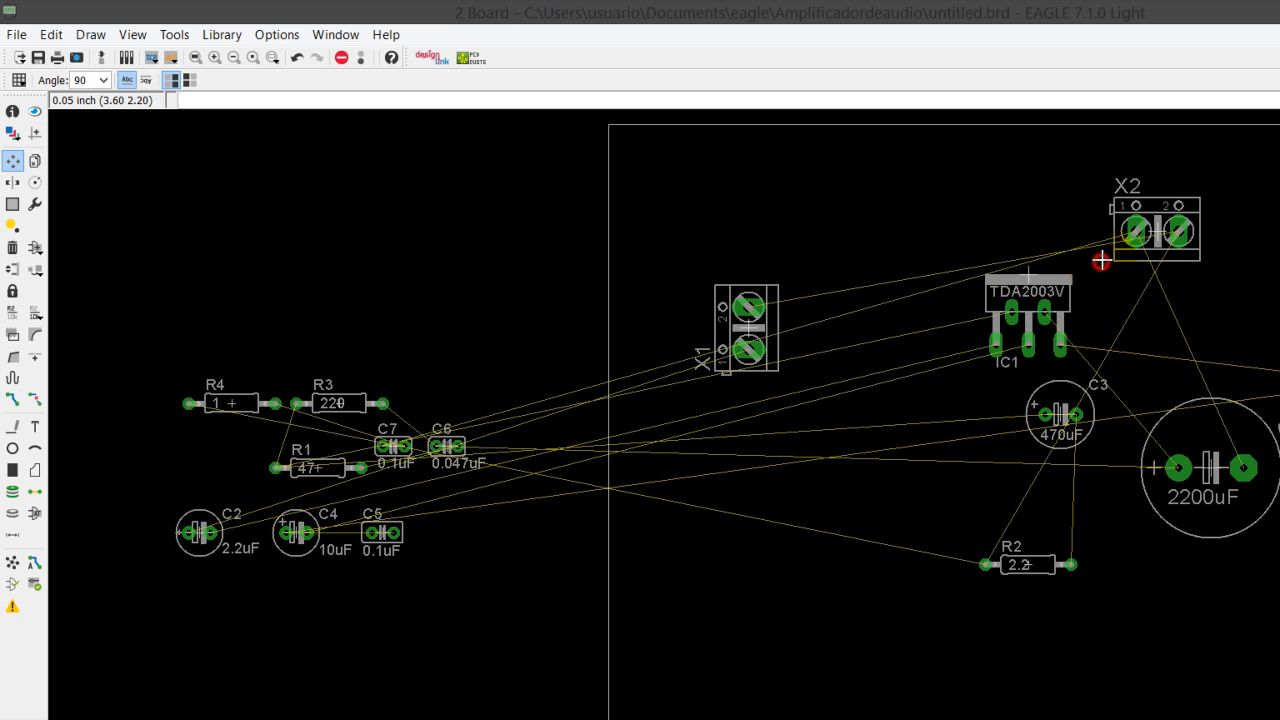
- Move C4, R3, C6 and C5 into the board outline, grouping them between X1 and C3
click(241, 434)
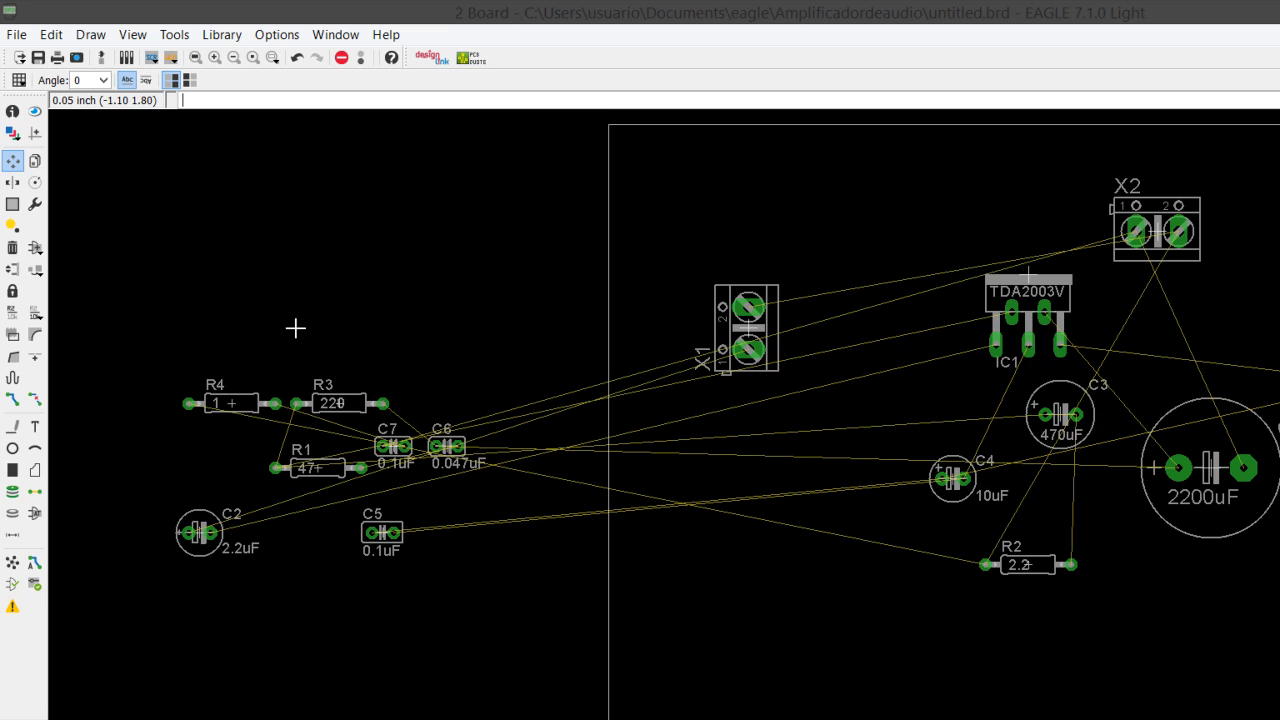
click(330, 403)
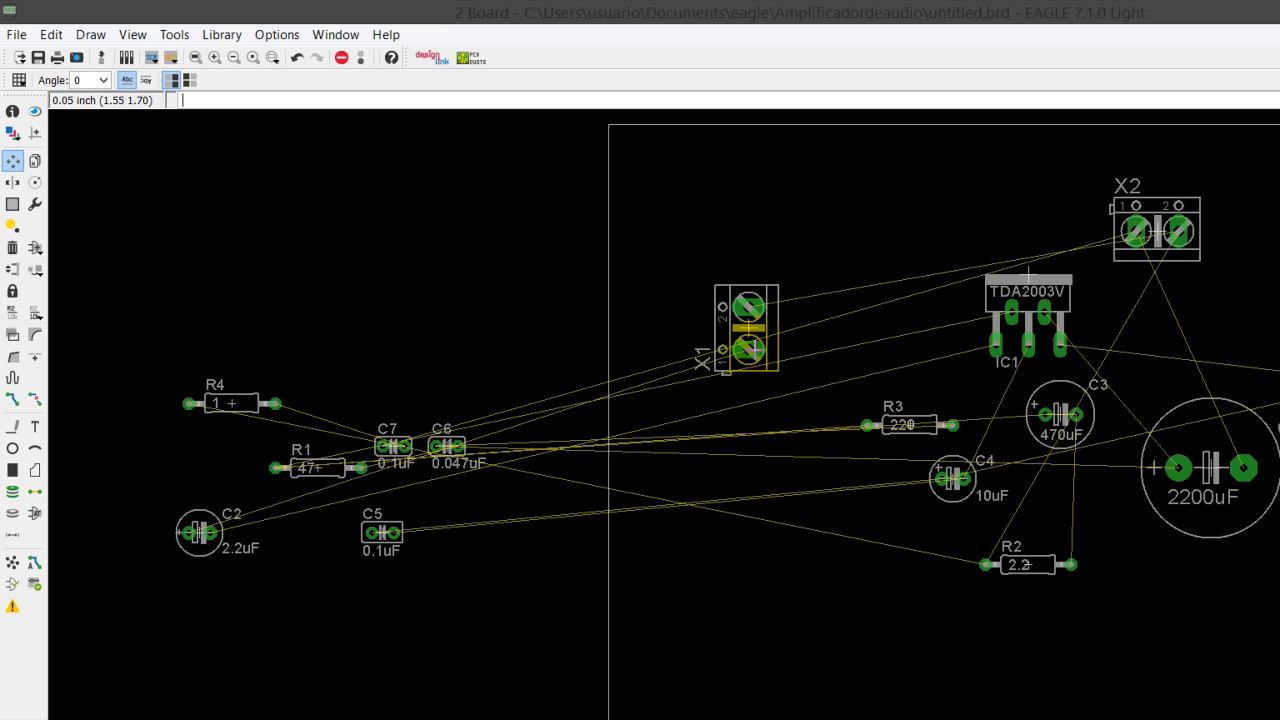
click(358, 361)
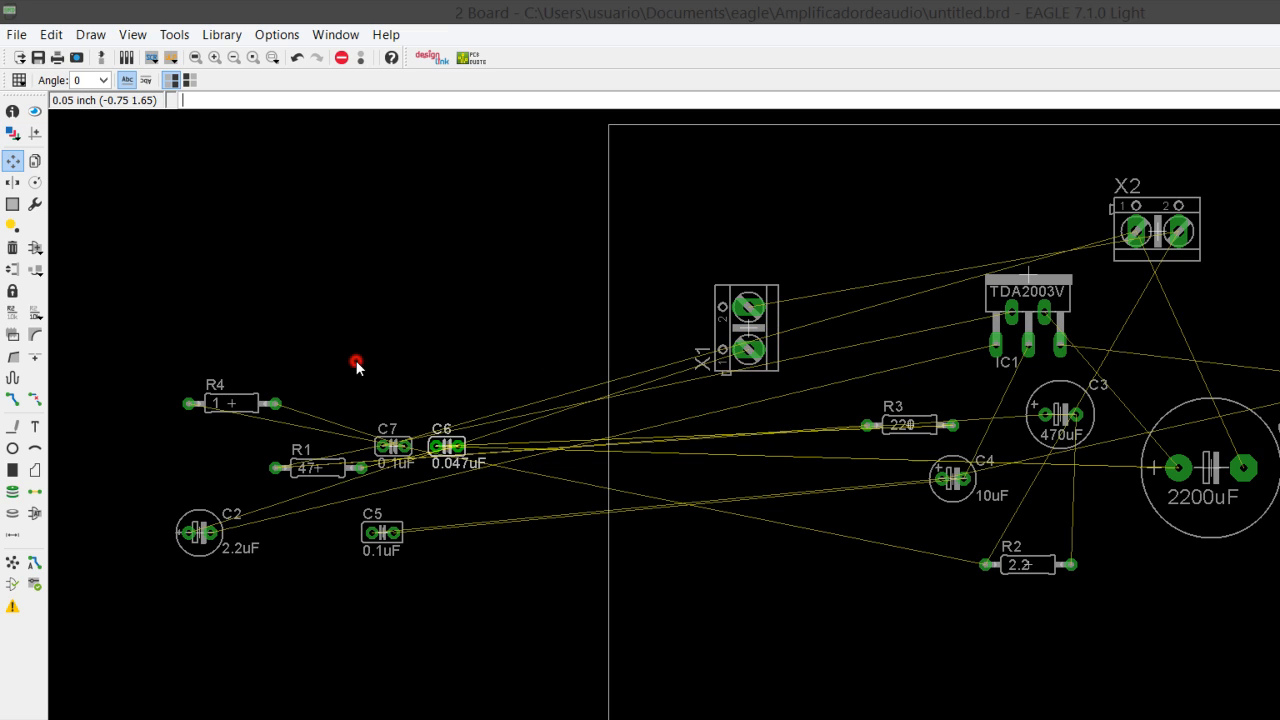
click(724, 316)
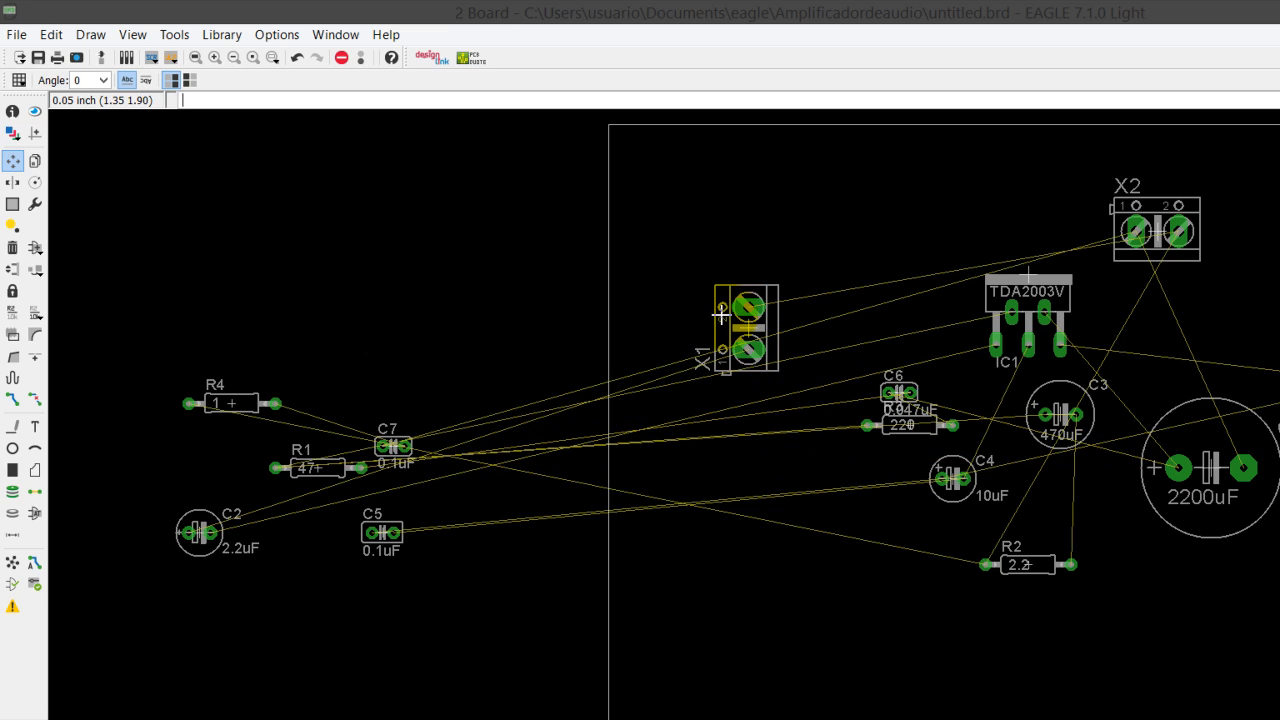
click(305, 435)
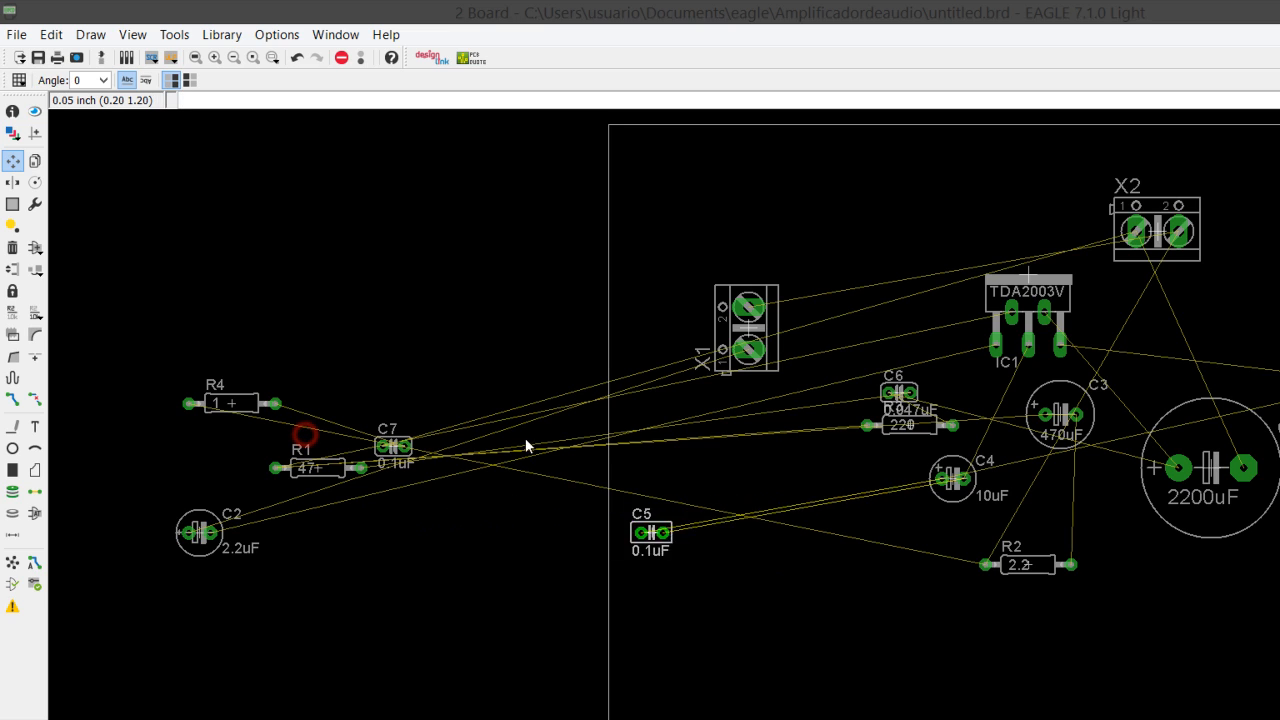
click(665, 404)
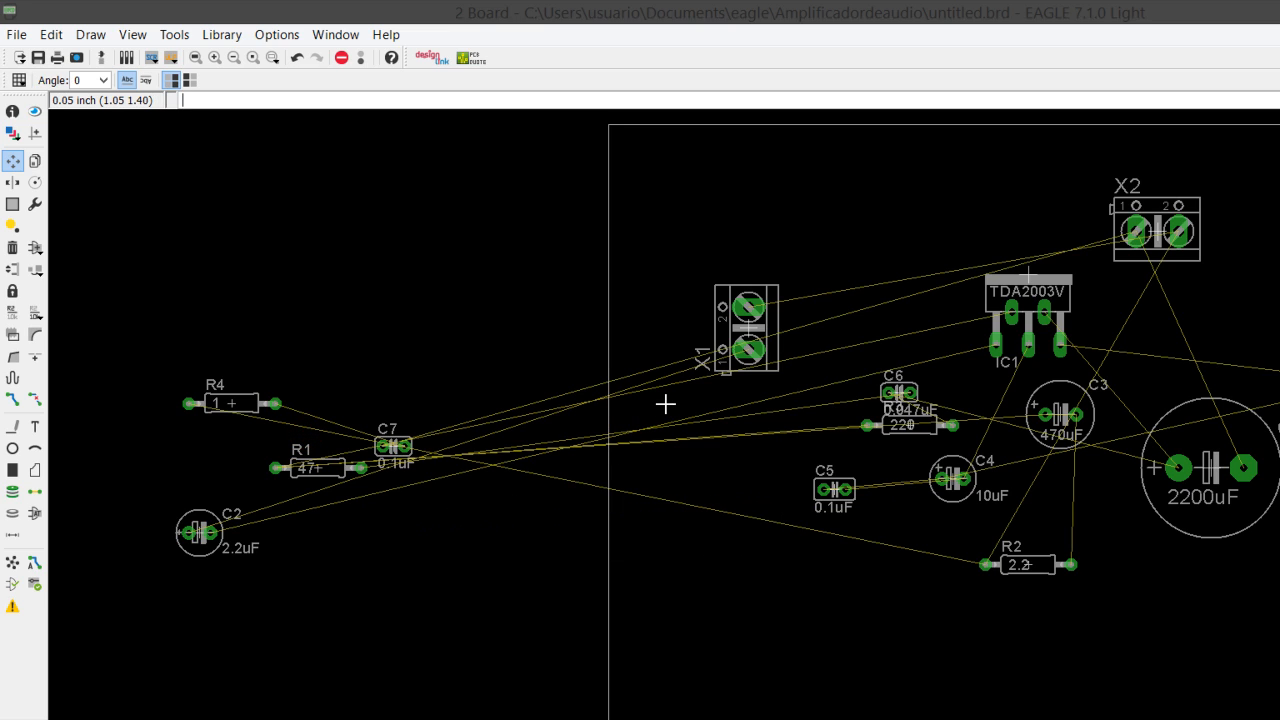
- Shift capacitor C4 lower, to the right of and below C5, and move resistor R2 to the space below C1
click(764, 391)
click(768, 388)
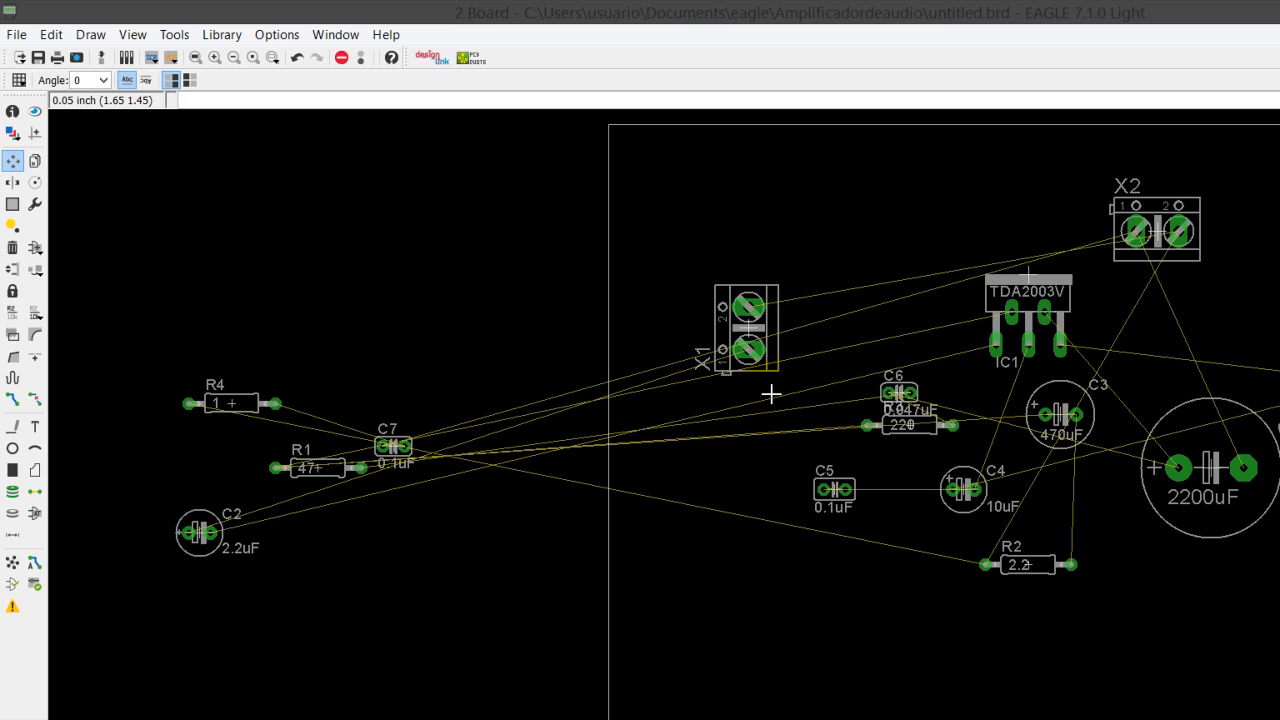
click(771, 398)
click(777, 421)
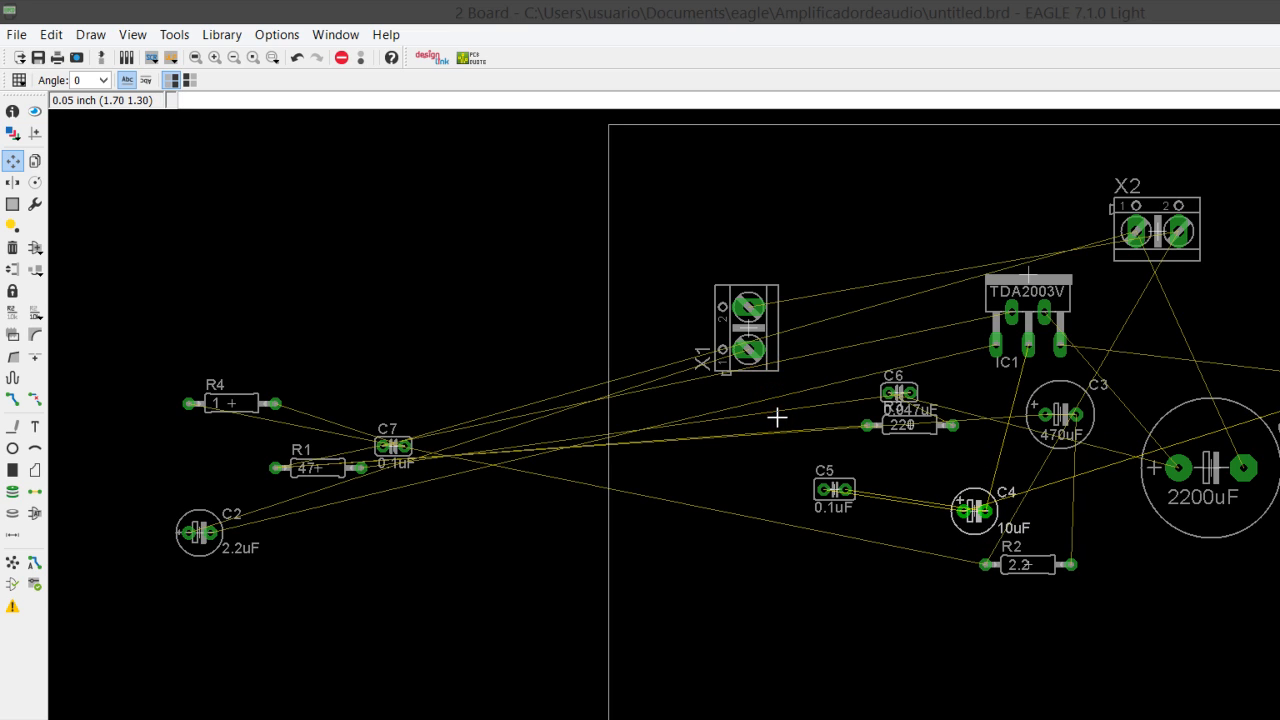
click(777, 411)
click(773, 394)
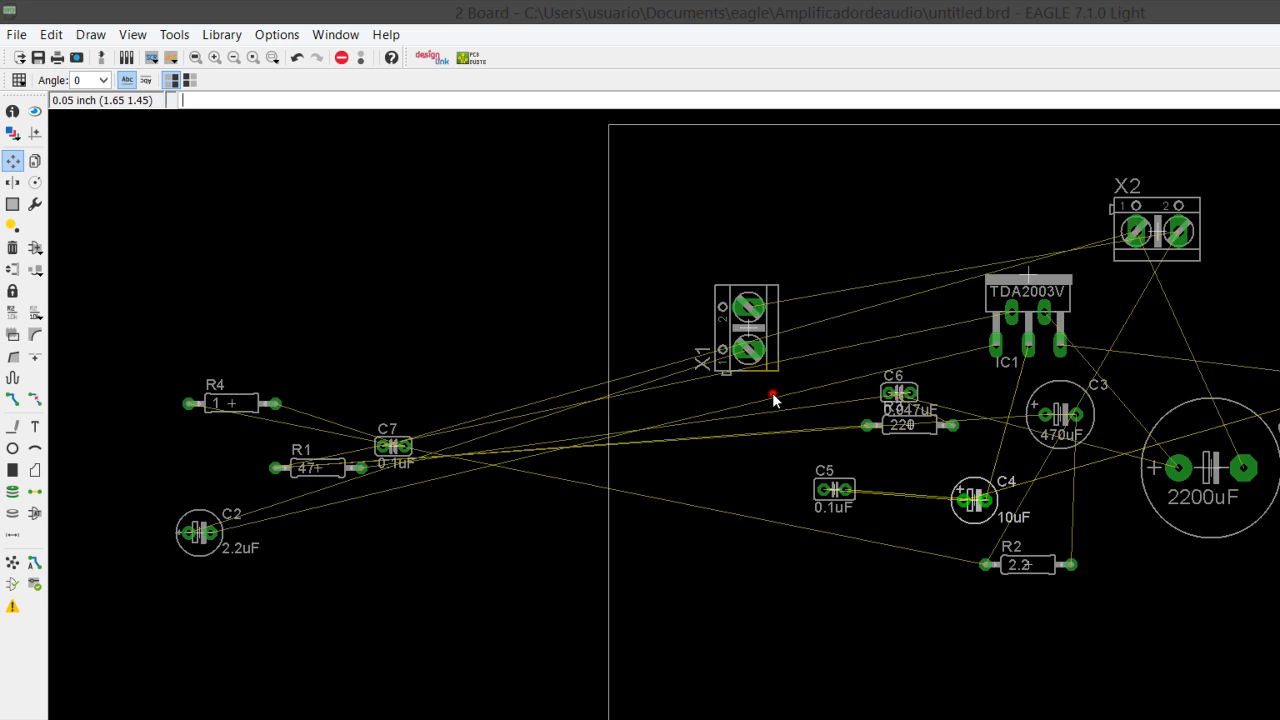
drag(772, 394, 848, 479)
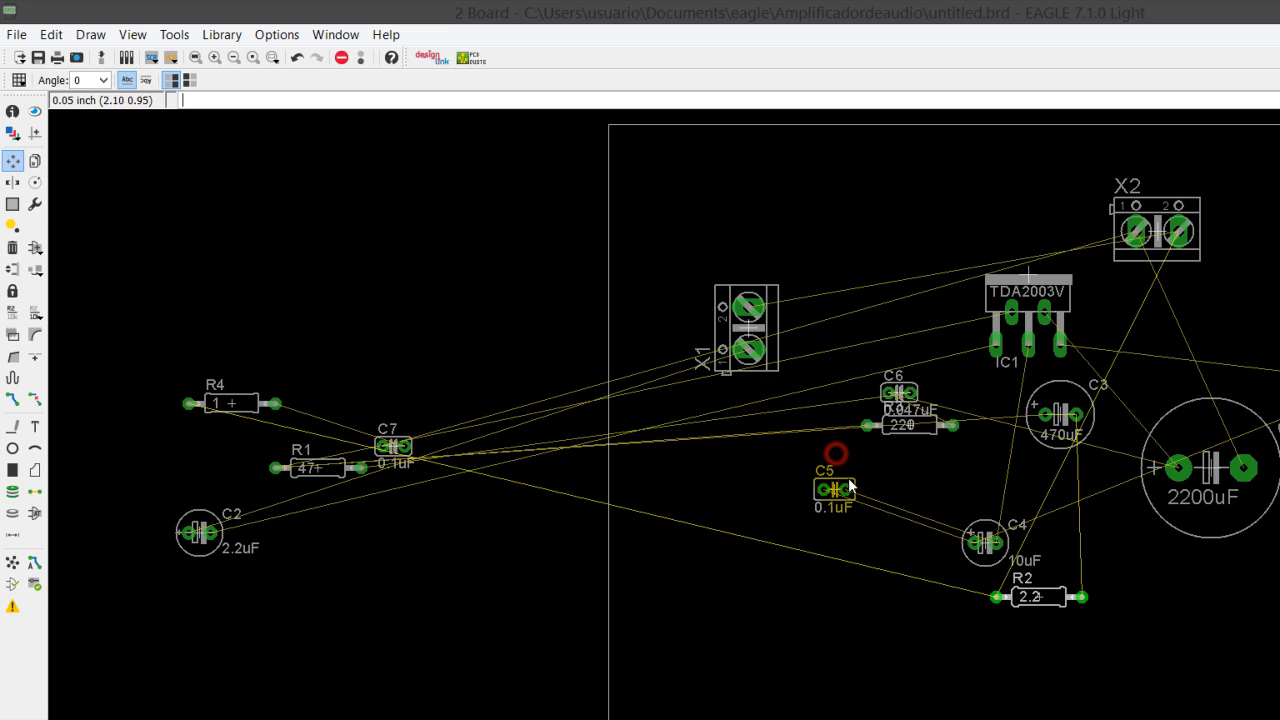
click(934, 496)
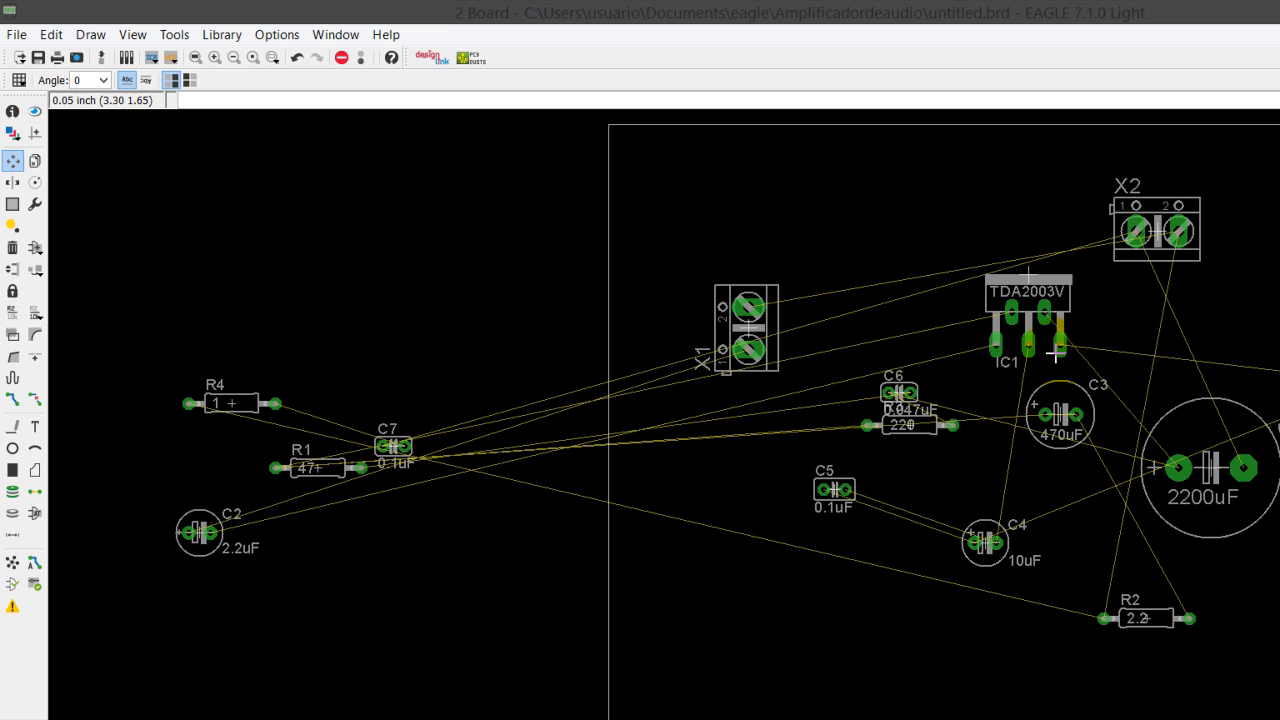
- Move capacitor C1 up to the right of X2 and IC1, and shift connector X3 lower on the board
click(980, 390)
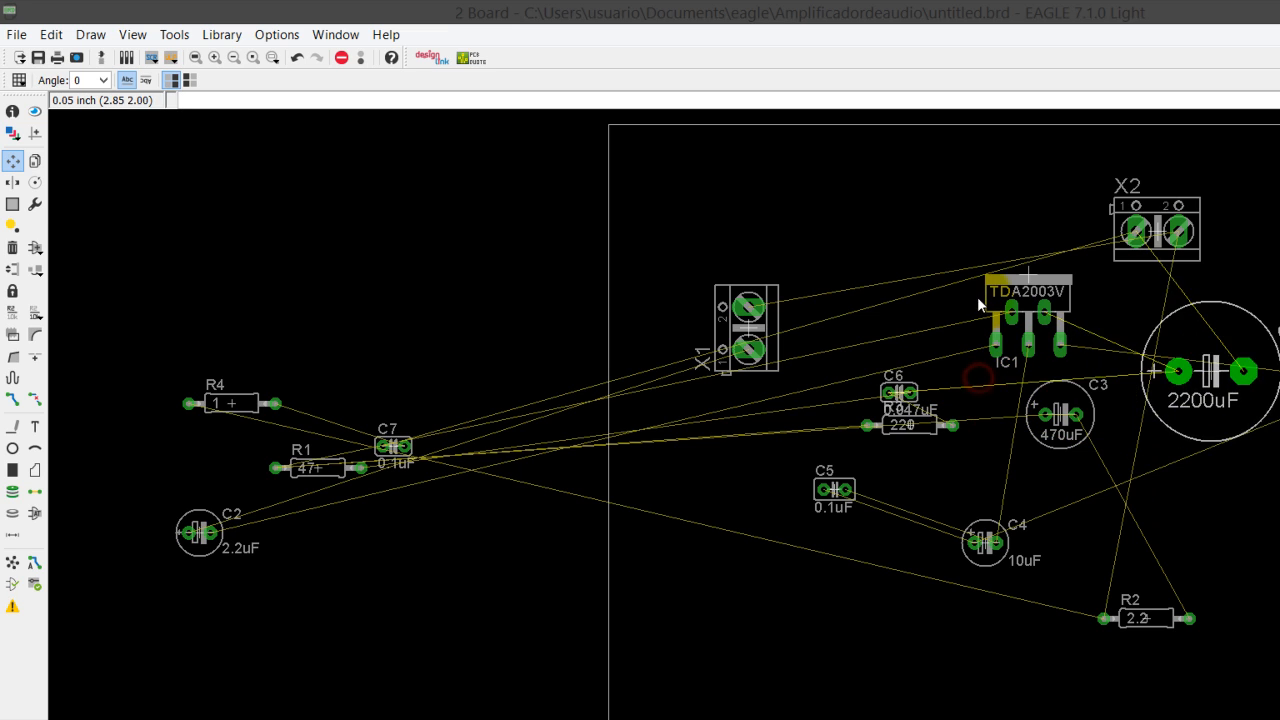
click(1029, 240)
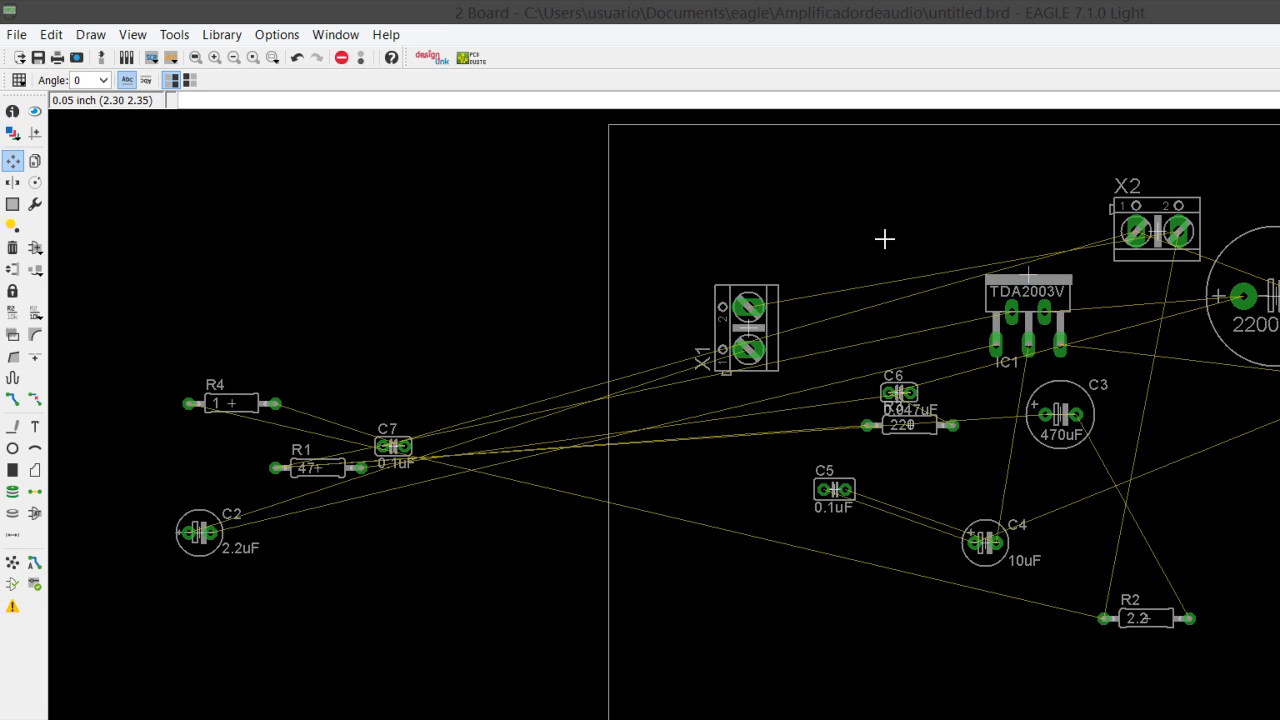
click(1101, 277)
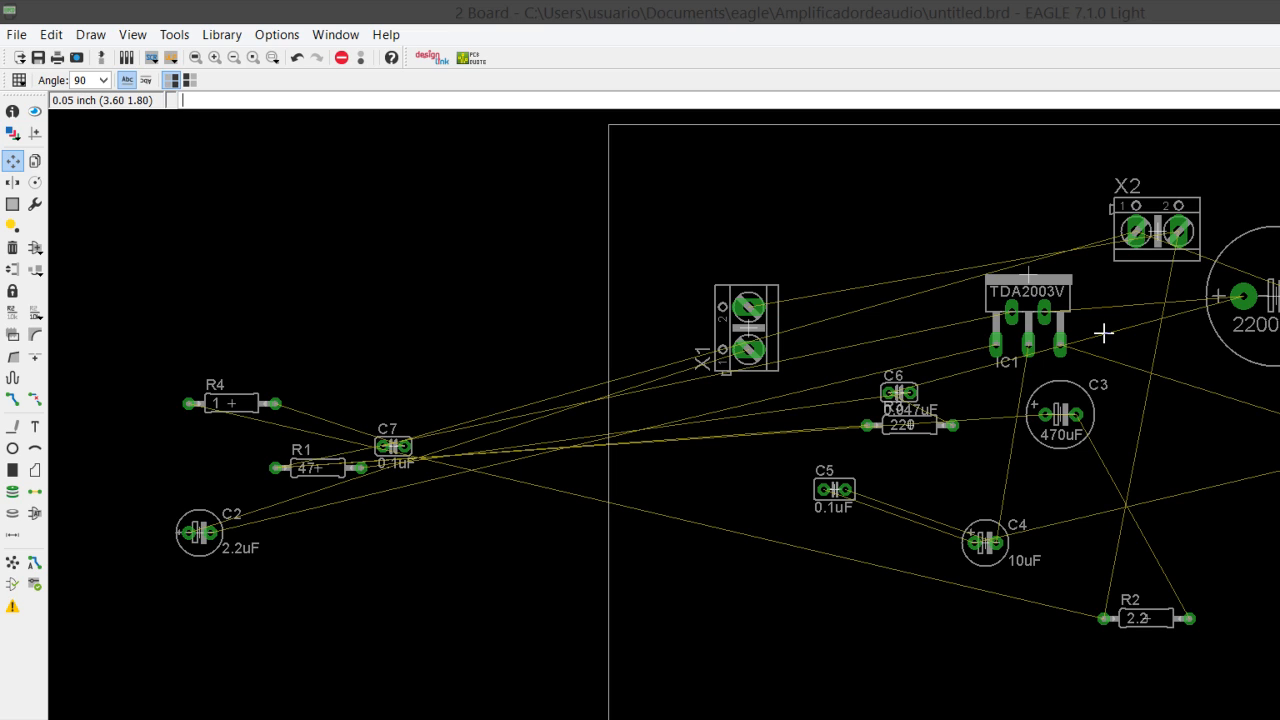
click(1103, 331)
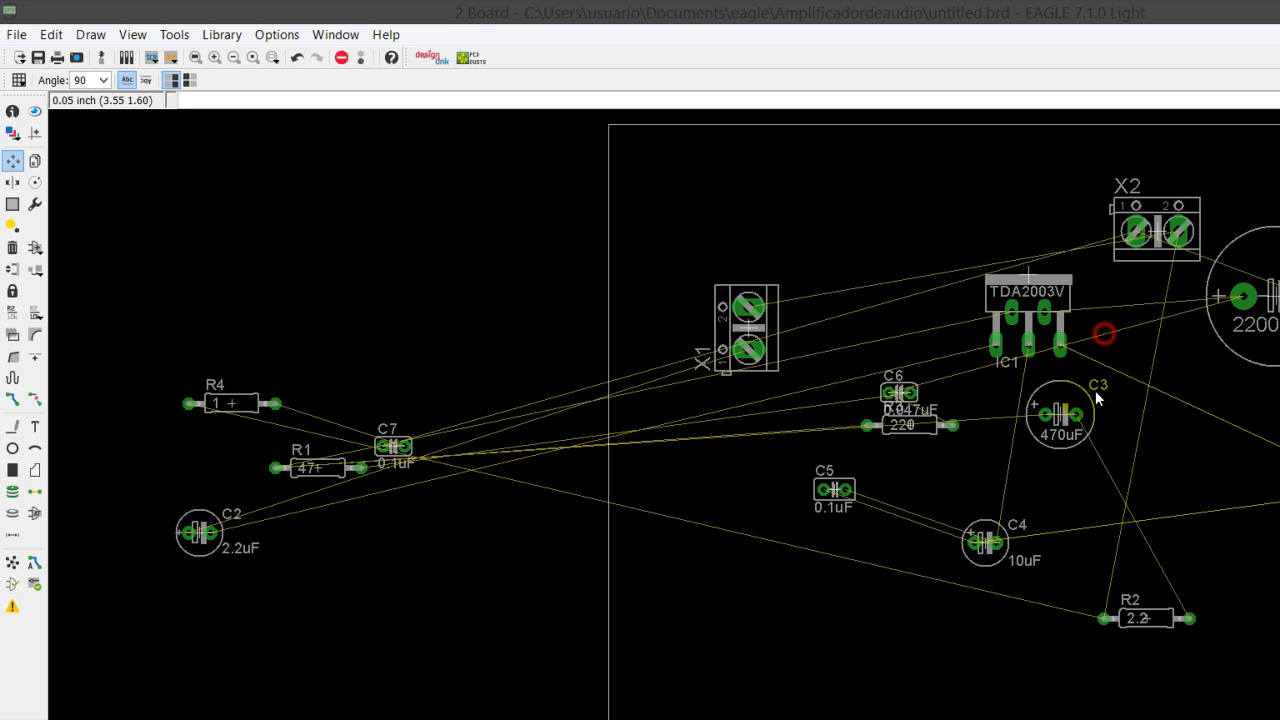
- Move C7 into the board outline above IC1, and R4 below C5, rotated to 90°
click(328, 357)
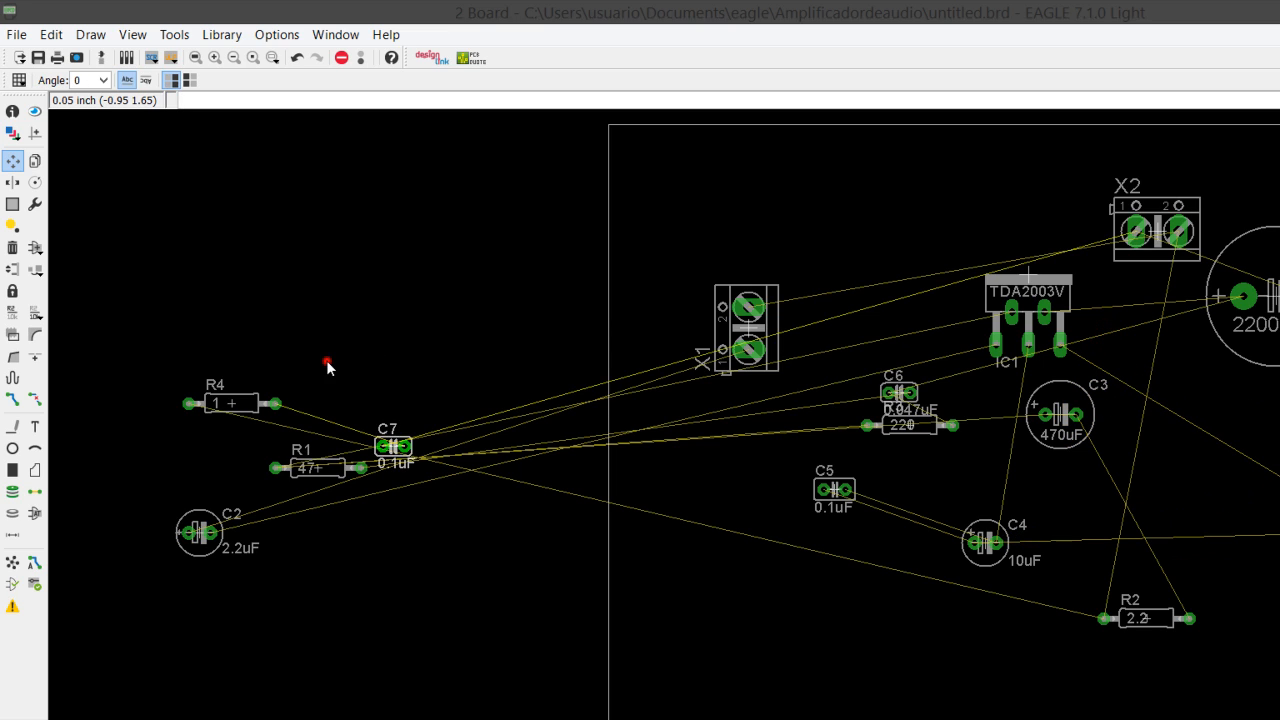
click(808, 163)
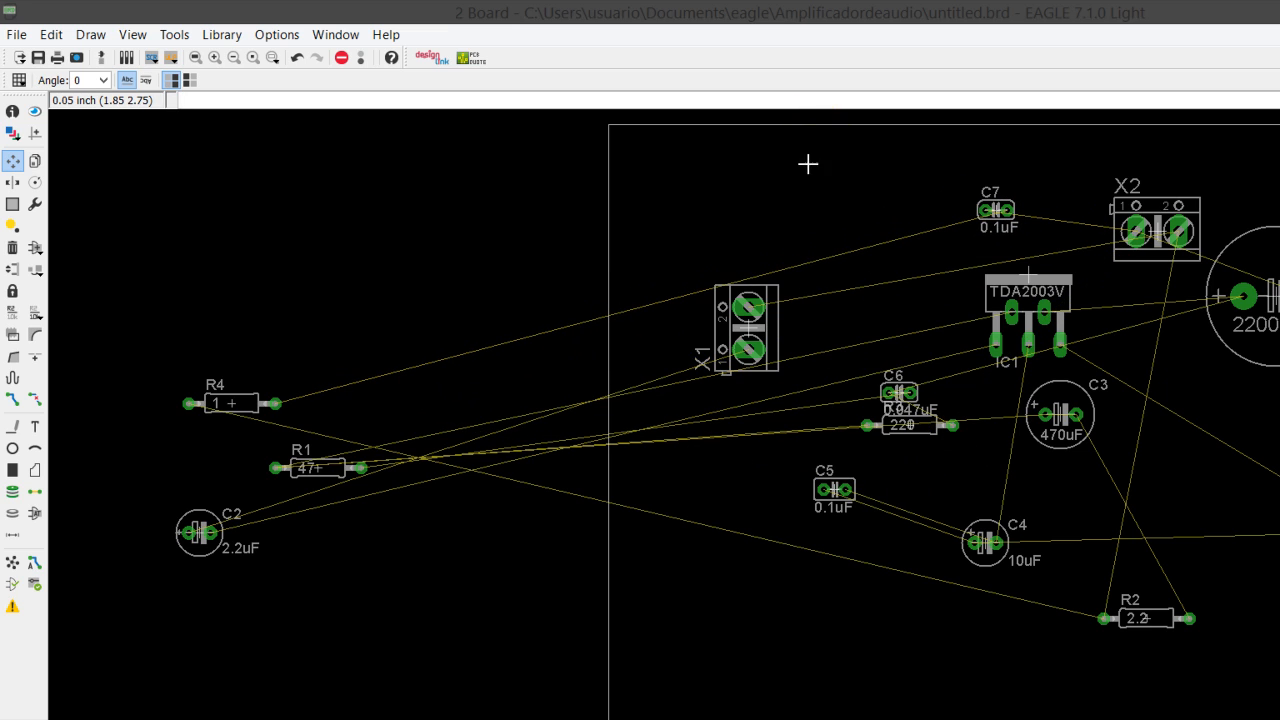
click(206, 323)
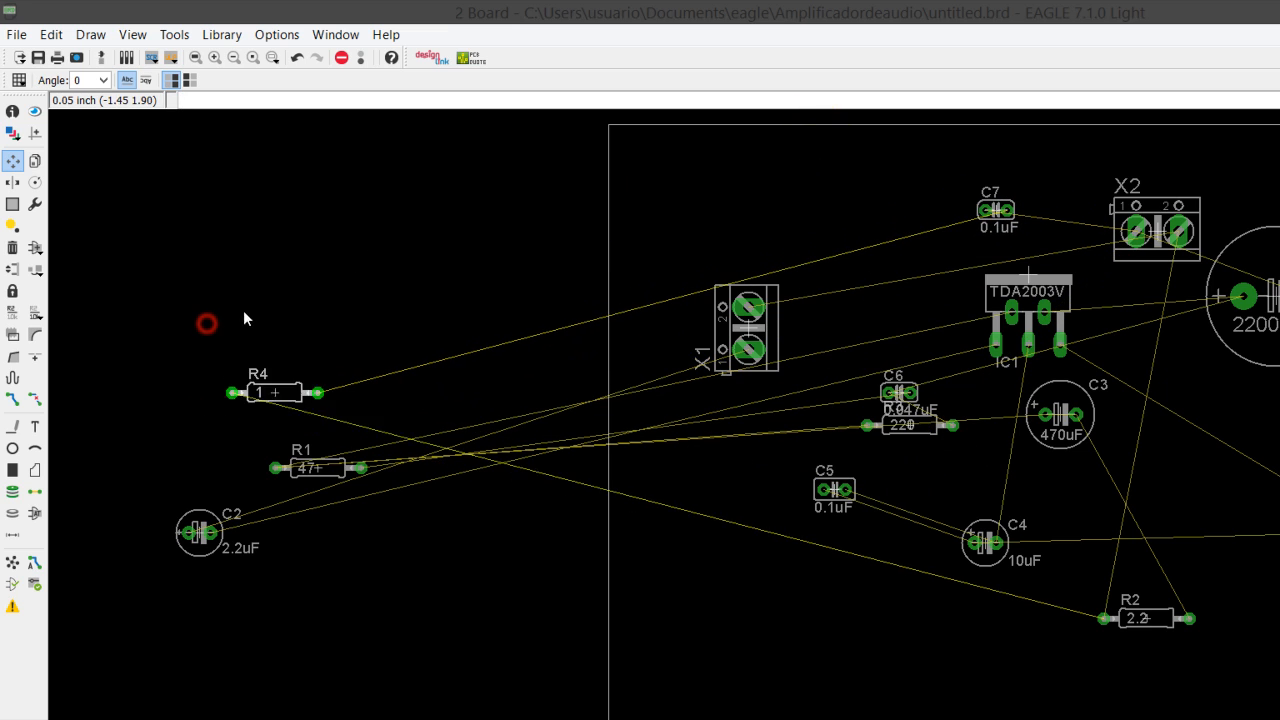
right_click(865, 394)
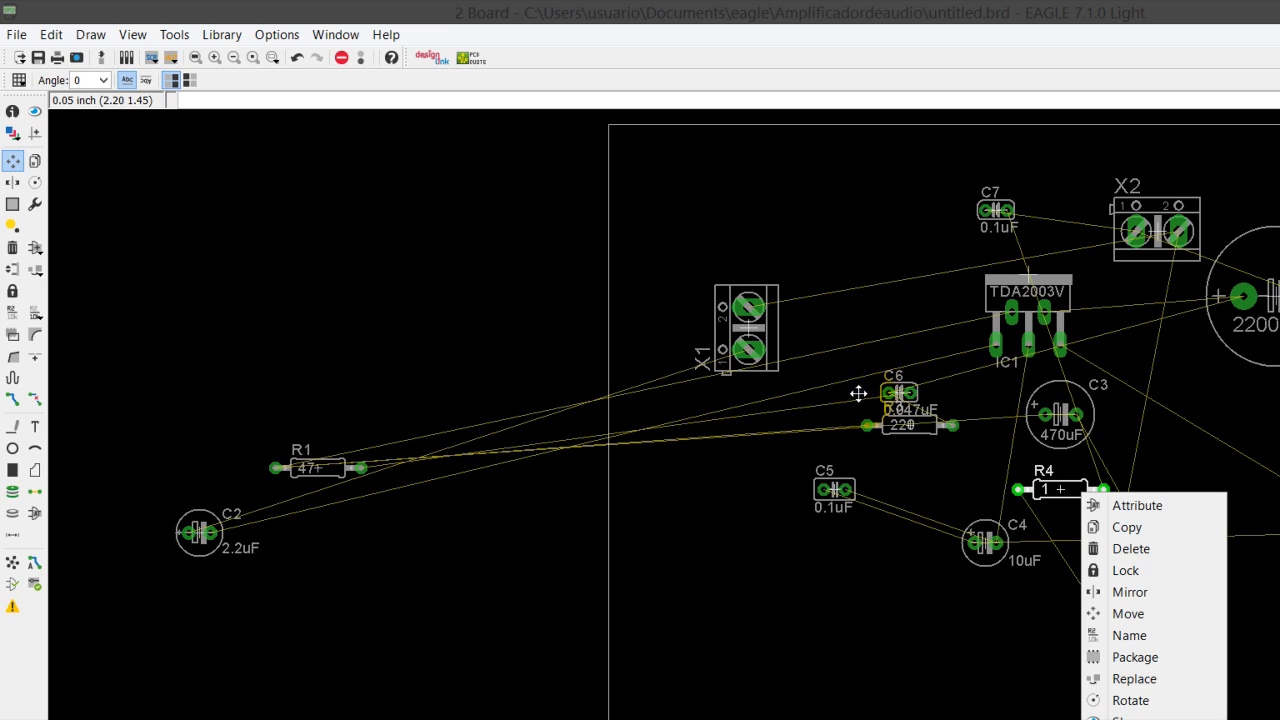
right_click(855, 392)
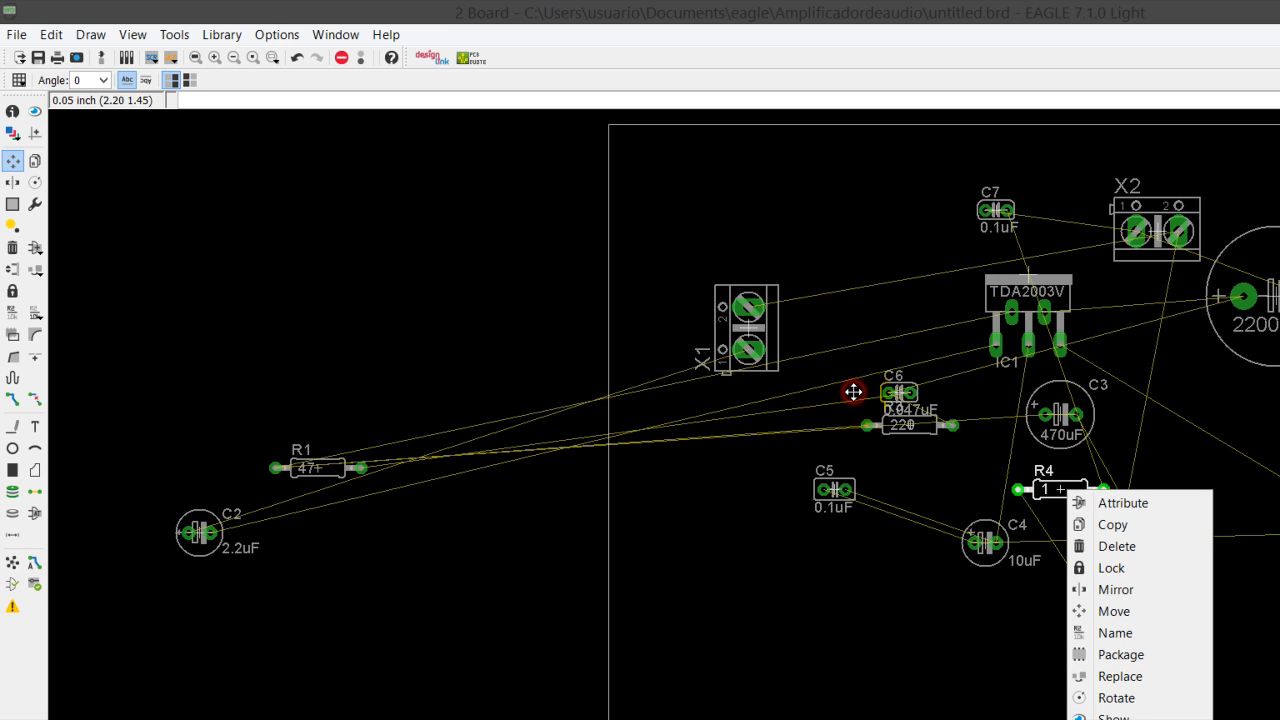
click(828, 391)
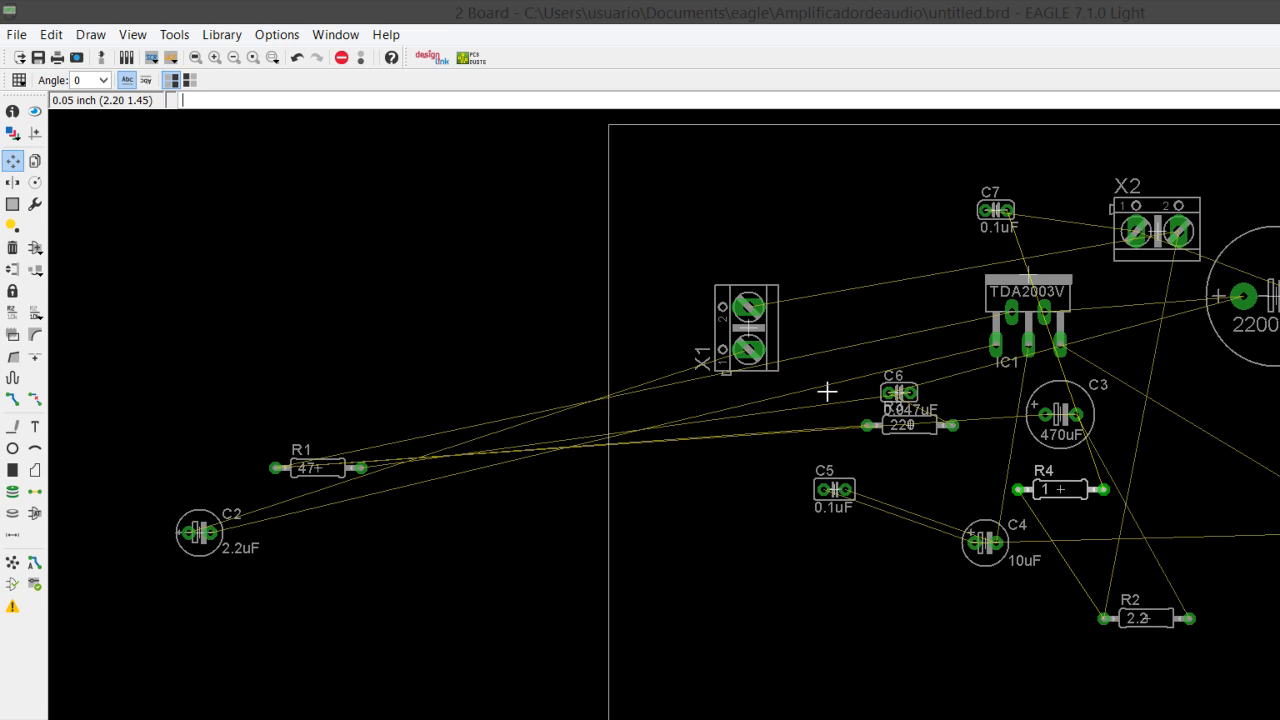
click(844, 398)
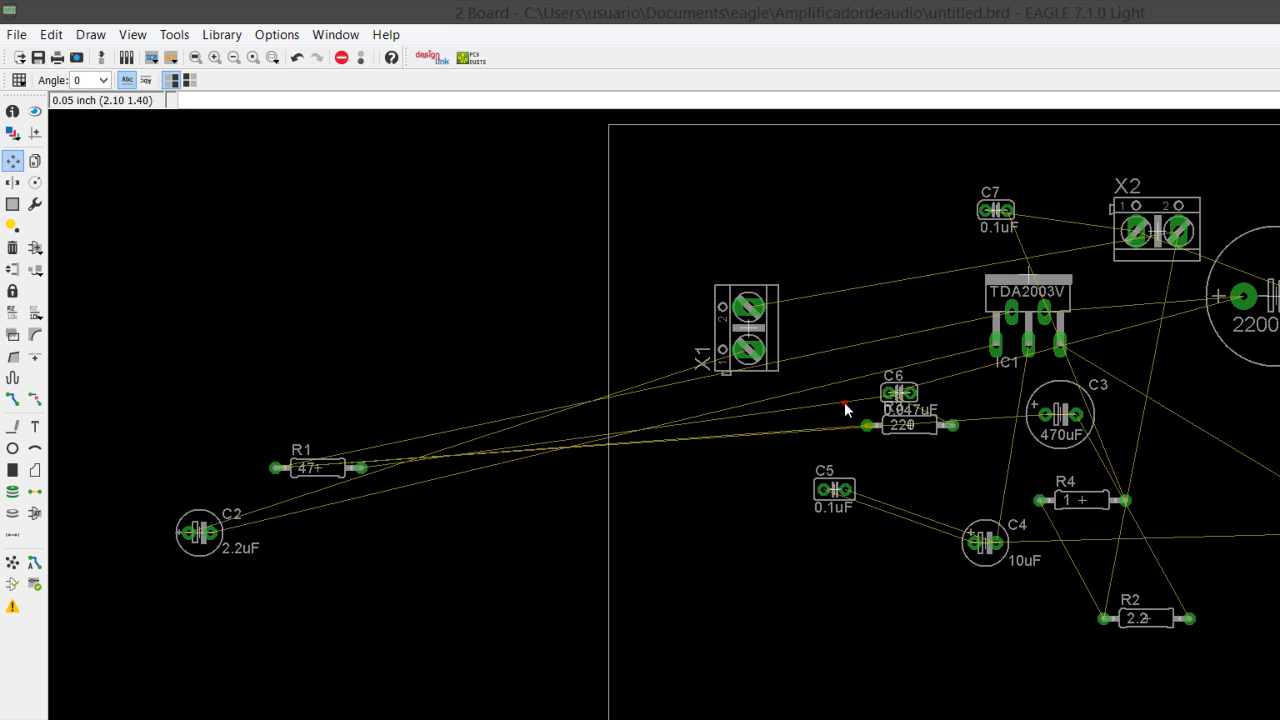
click(844, 402)
right_click(844, 401)
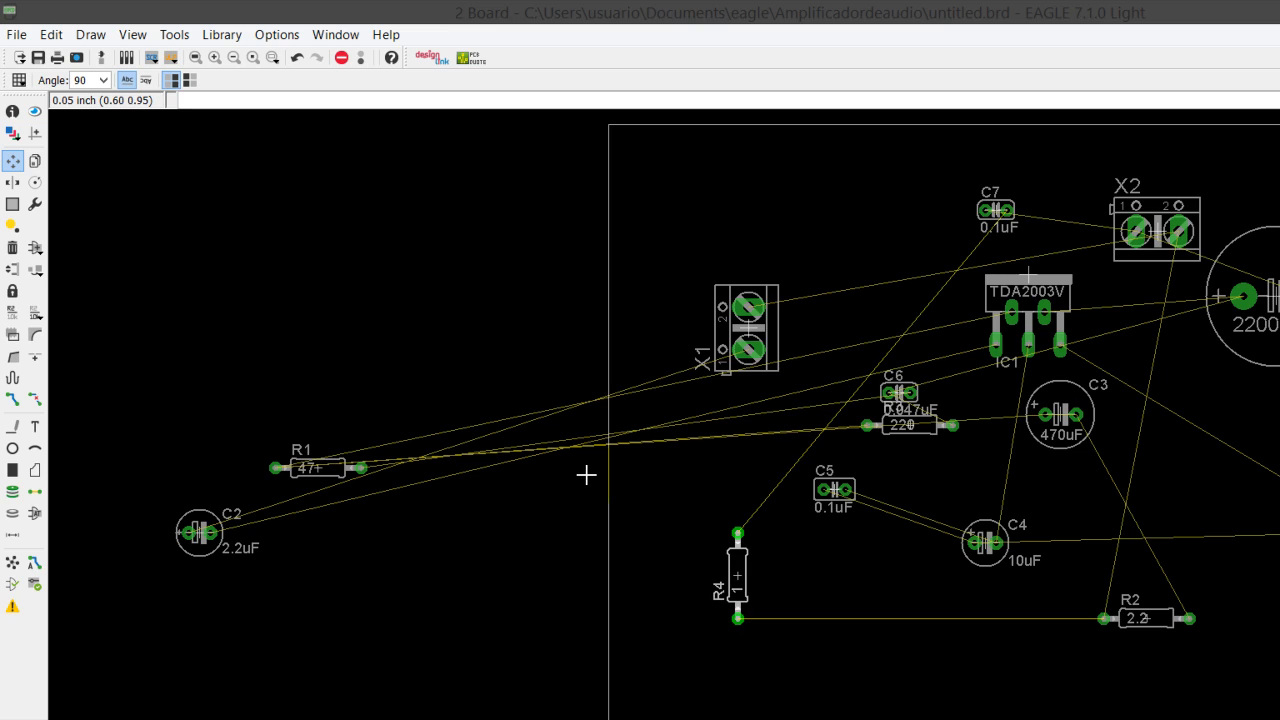
click(629, 478)
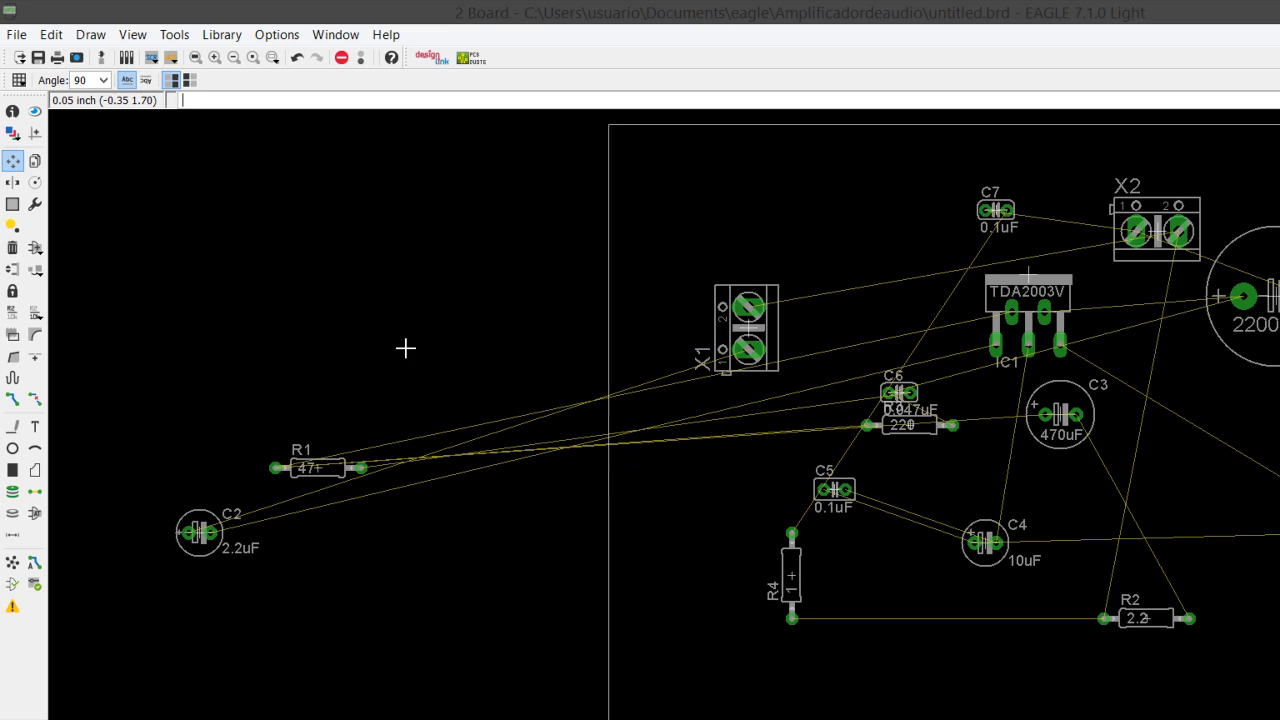
- Move C2 between X1 and IC1, and resistor R1 just below R3 inside the board outline
click(168, 438)
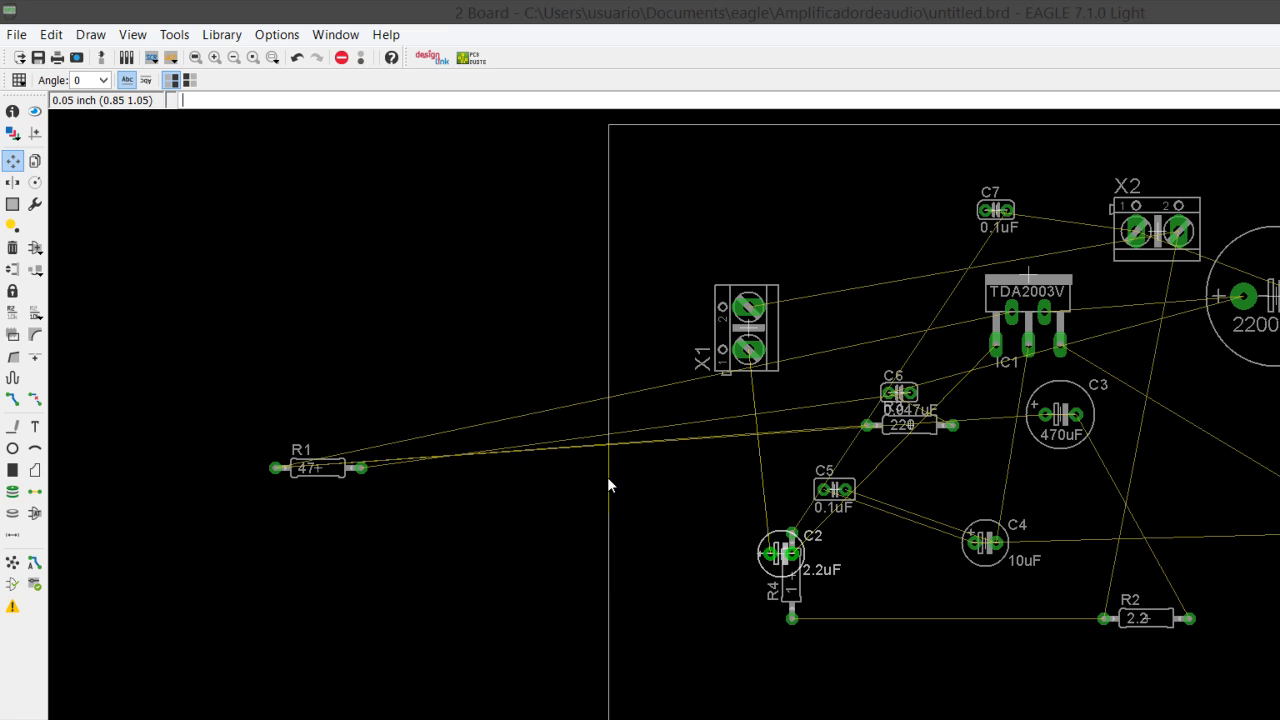
click(690, 301)
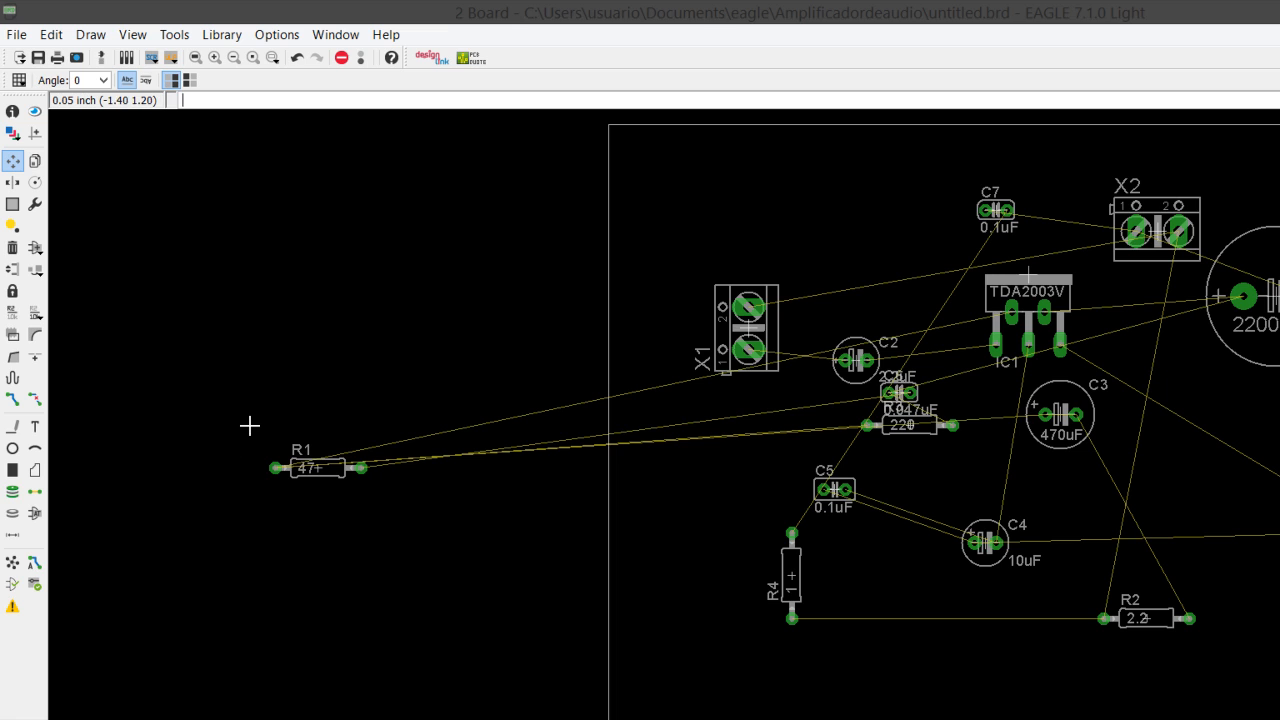
click(262, 374)
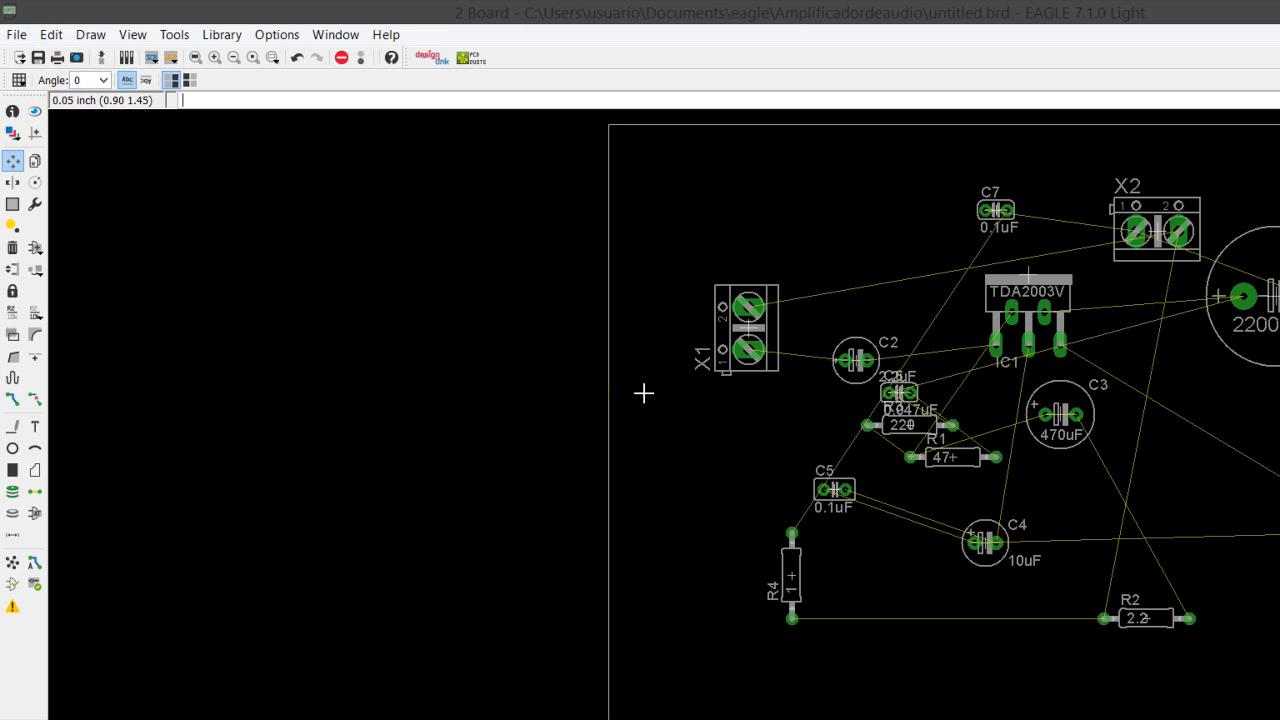
- Display the board grid and change its size unit to mm, keeping a 1.27 mm spacing
click(20, 70)
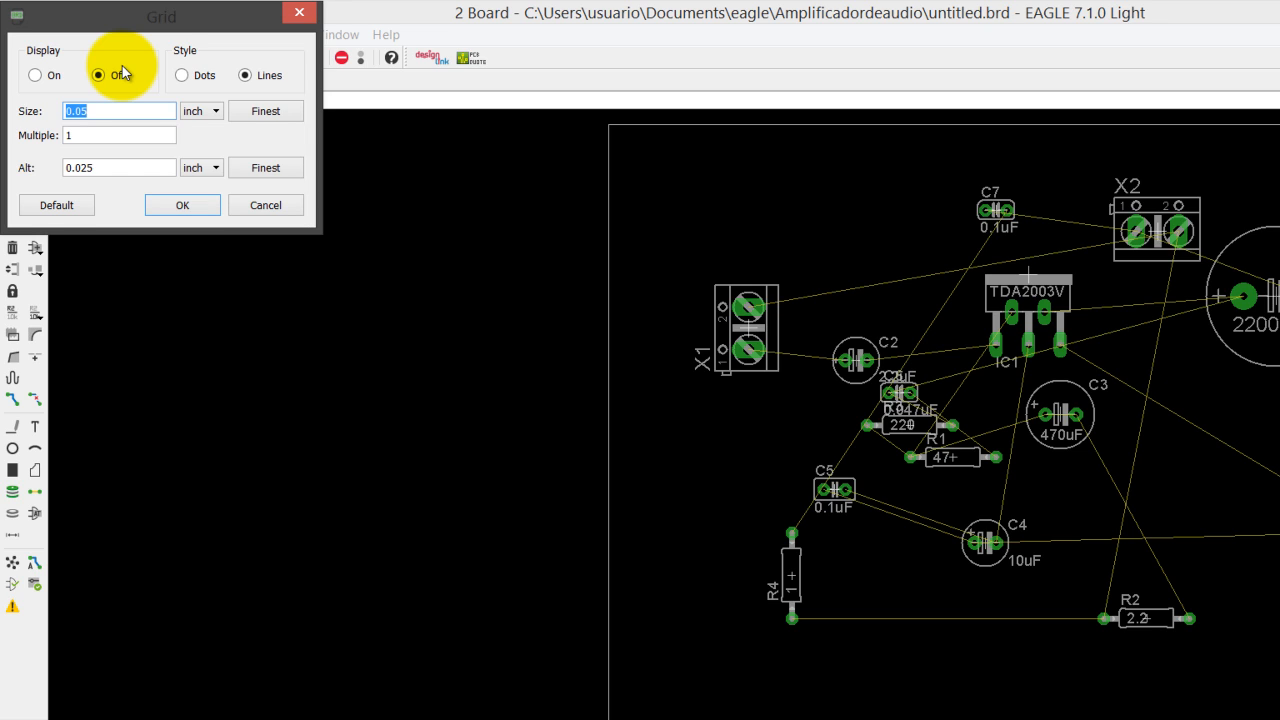
click(35, 70)
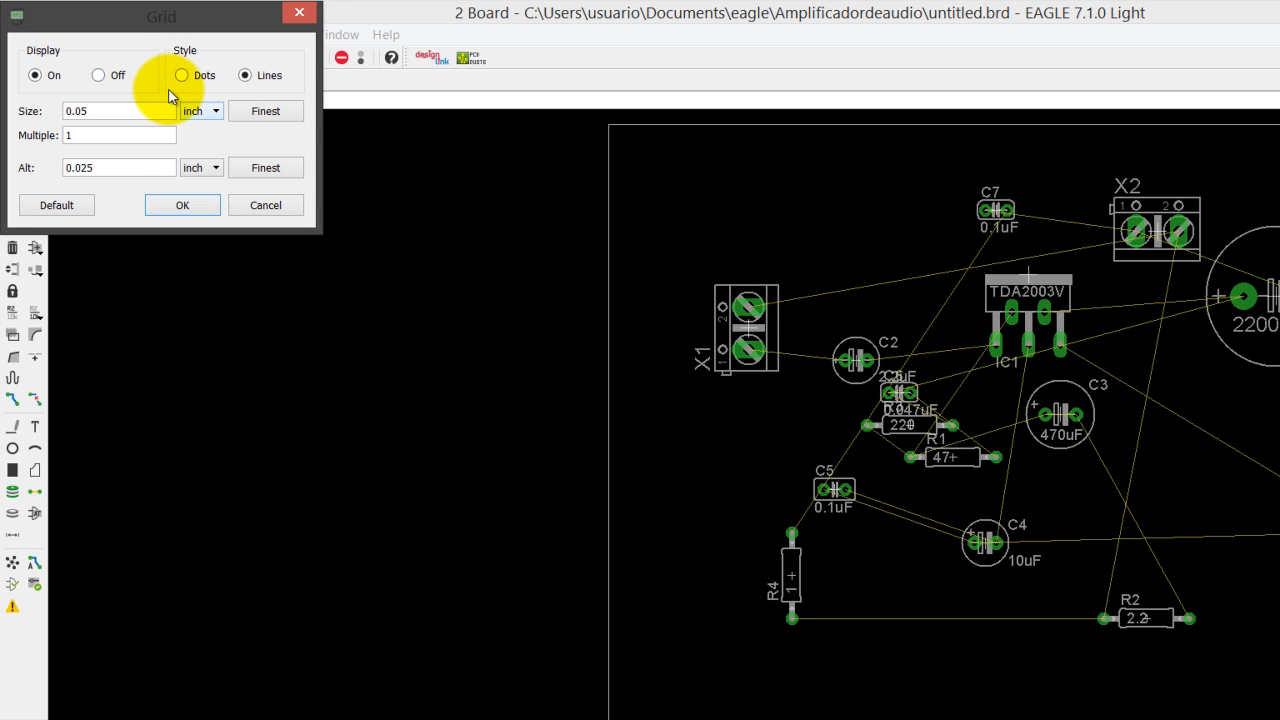
click(201, 111)
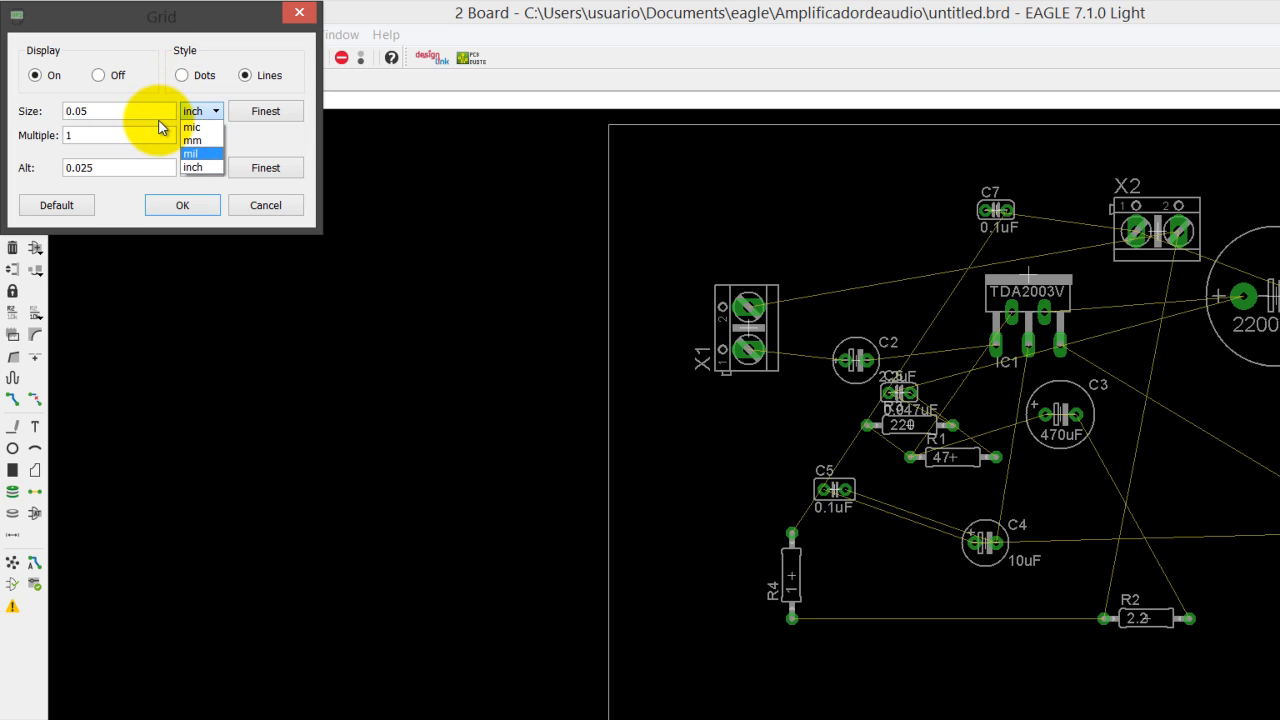
key(Return)
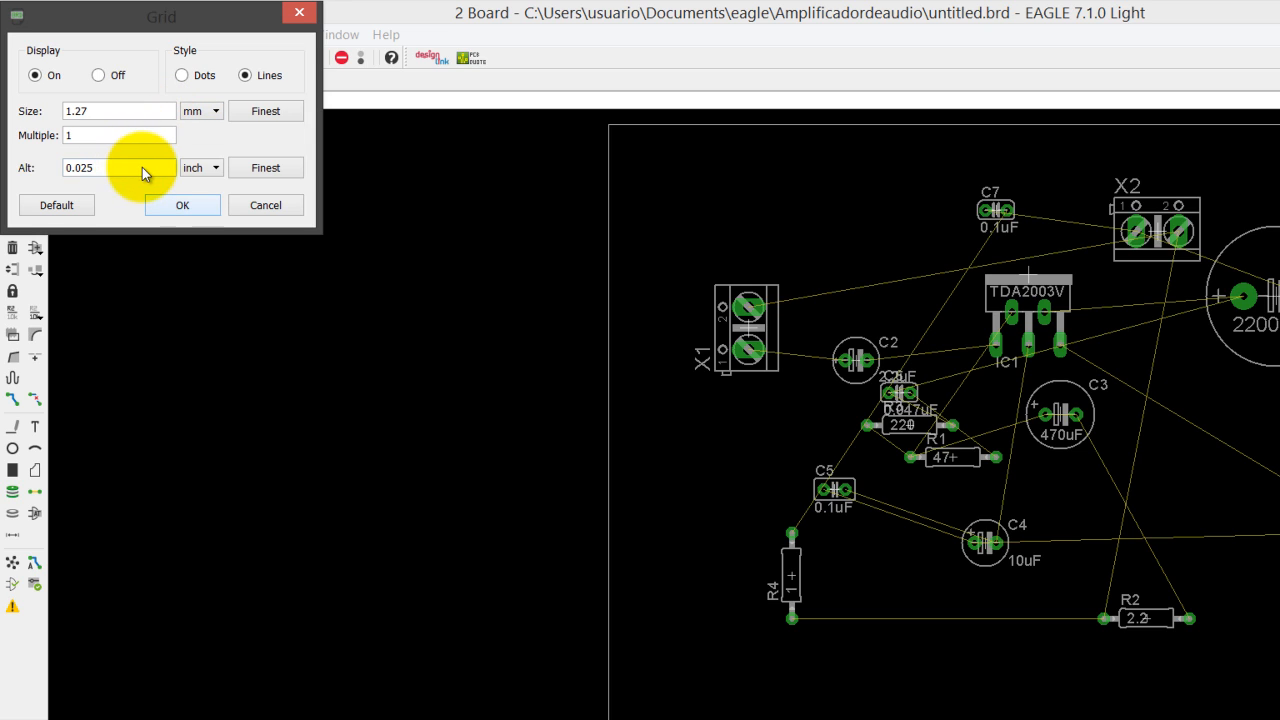
key(Return)
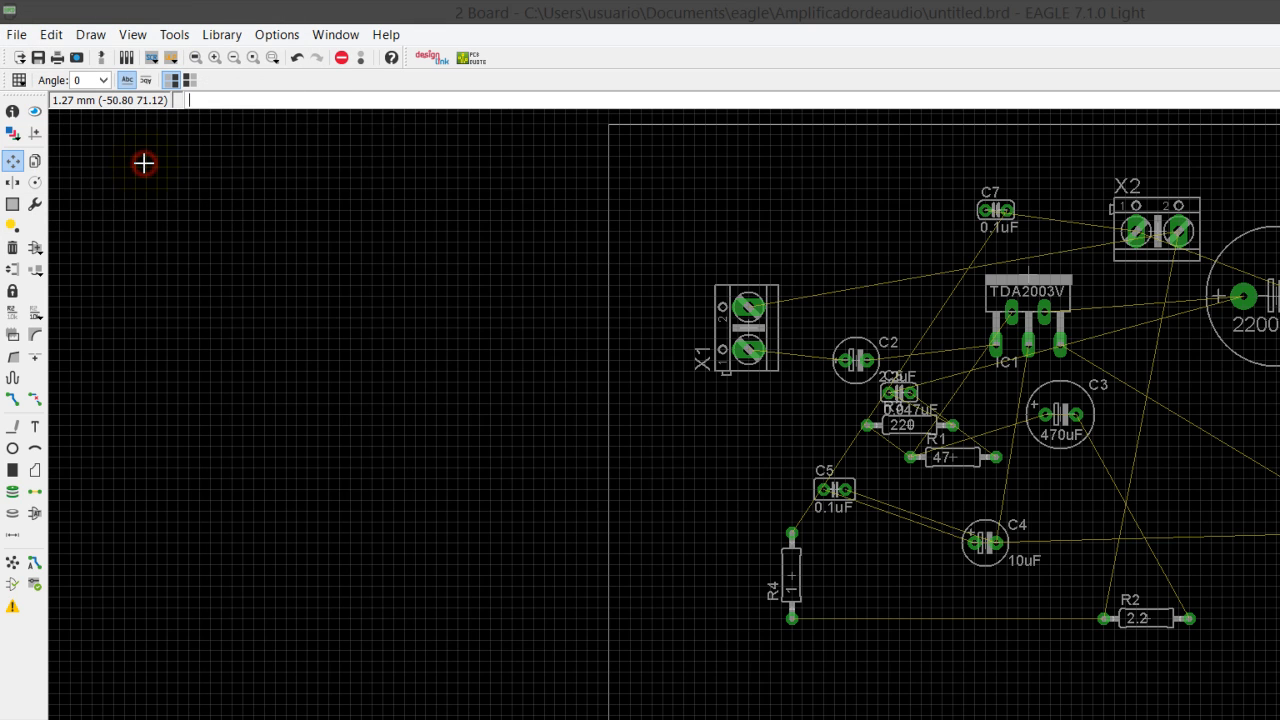
- Recalculate the airwires between the placed components with Ratsnest
click(997, 290)
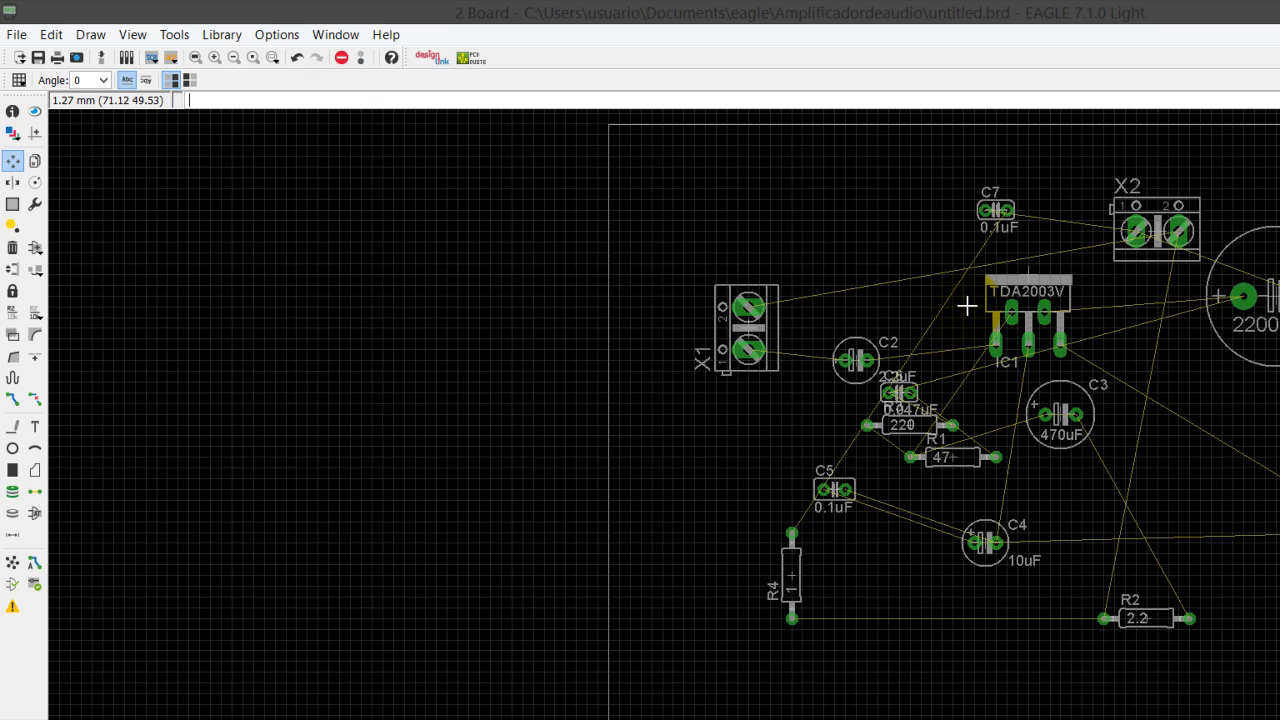
key(Escape)
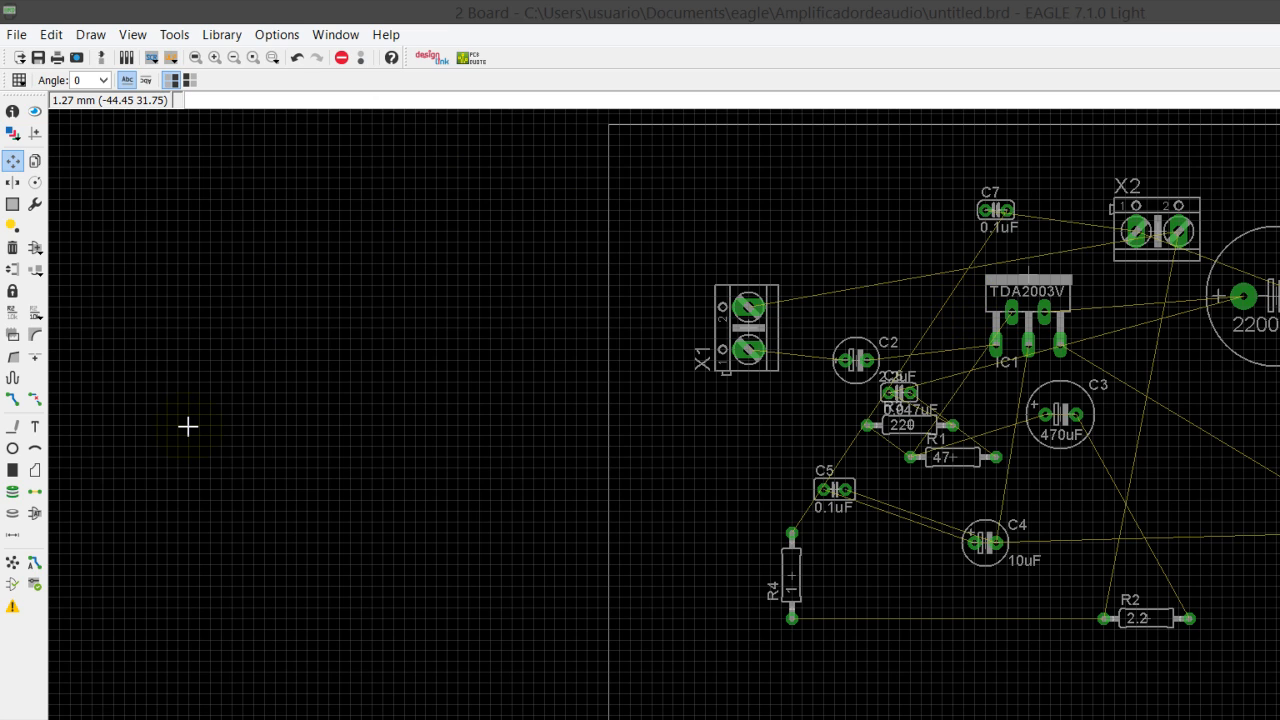
click(890, 381)
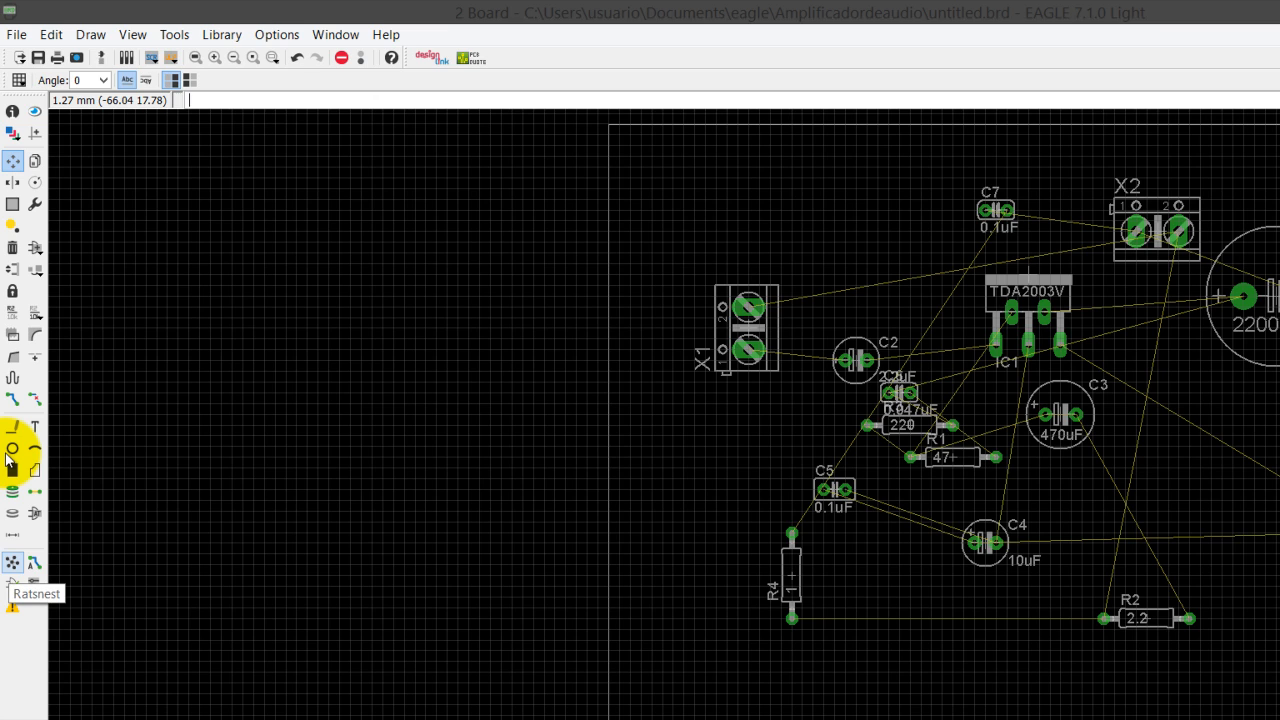
click(12, 562)
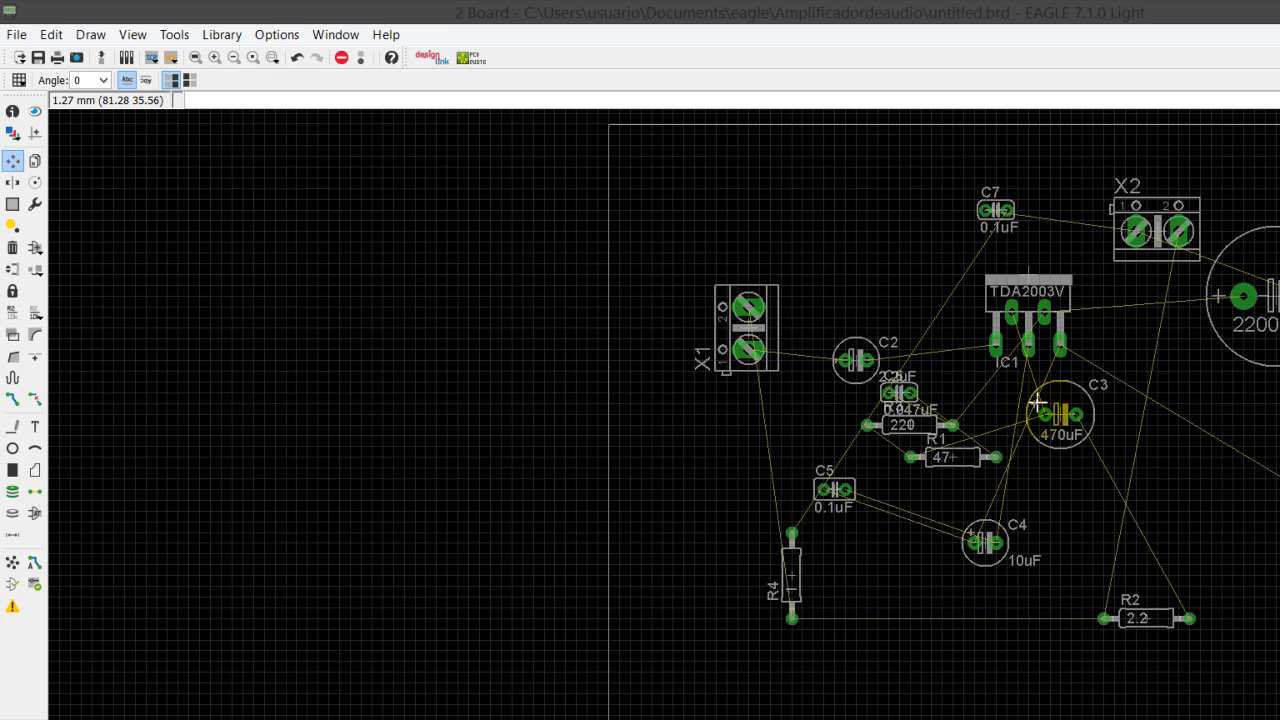
- Move capacitor C1 just beside C4 below C3, and resistor R2 to the lower right of C1
click(1115, 391)
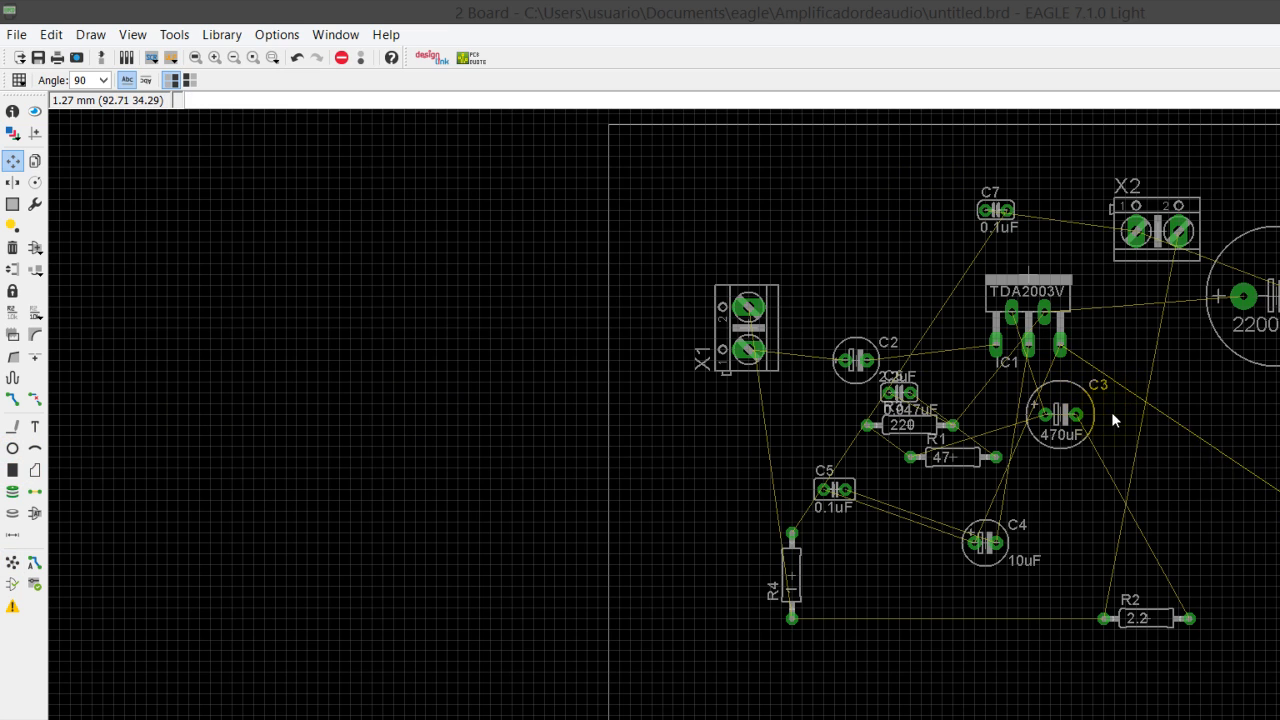
click(1040, 258)
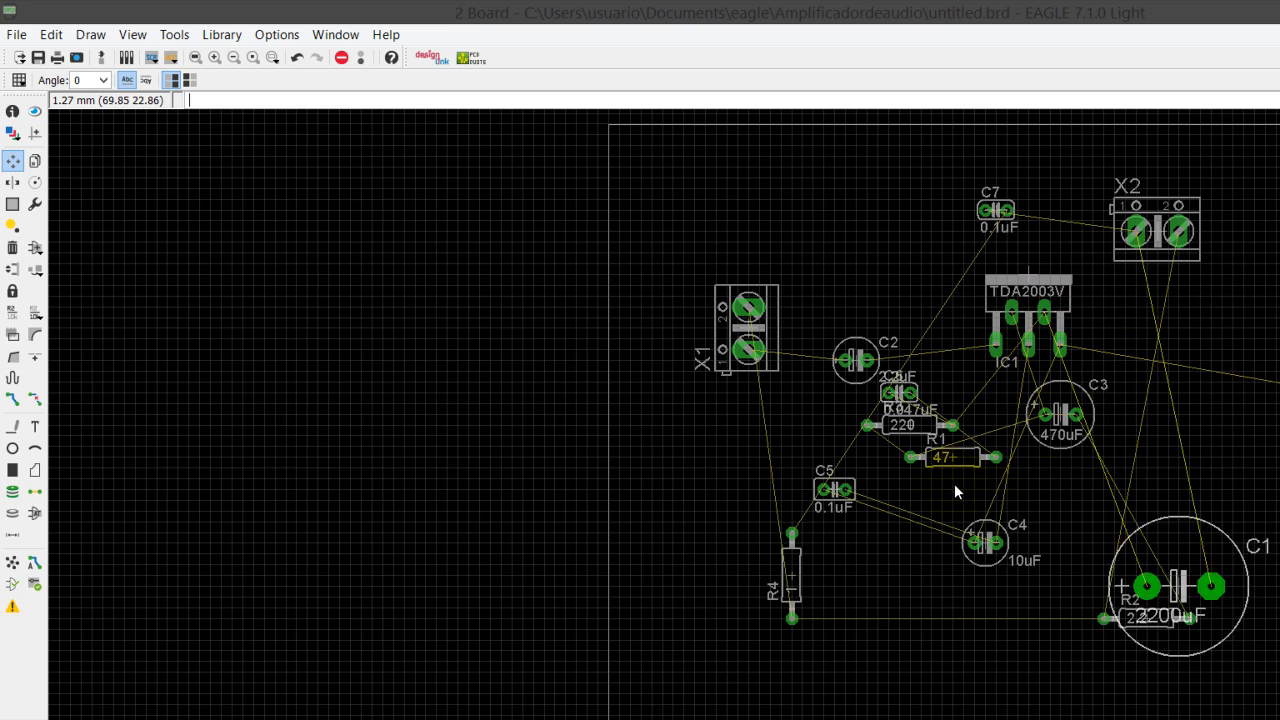
click(878, 447)
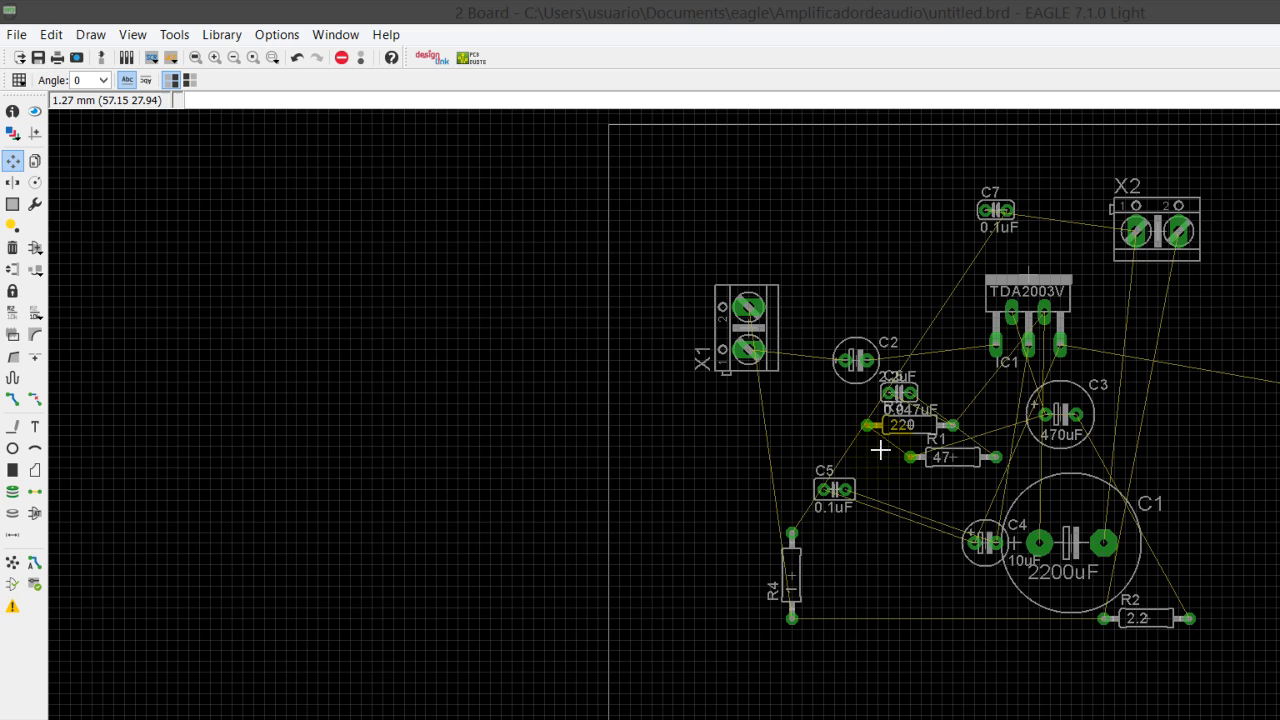
click(920, 494)
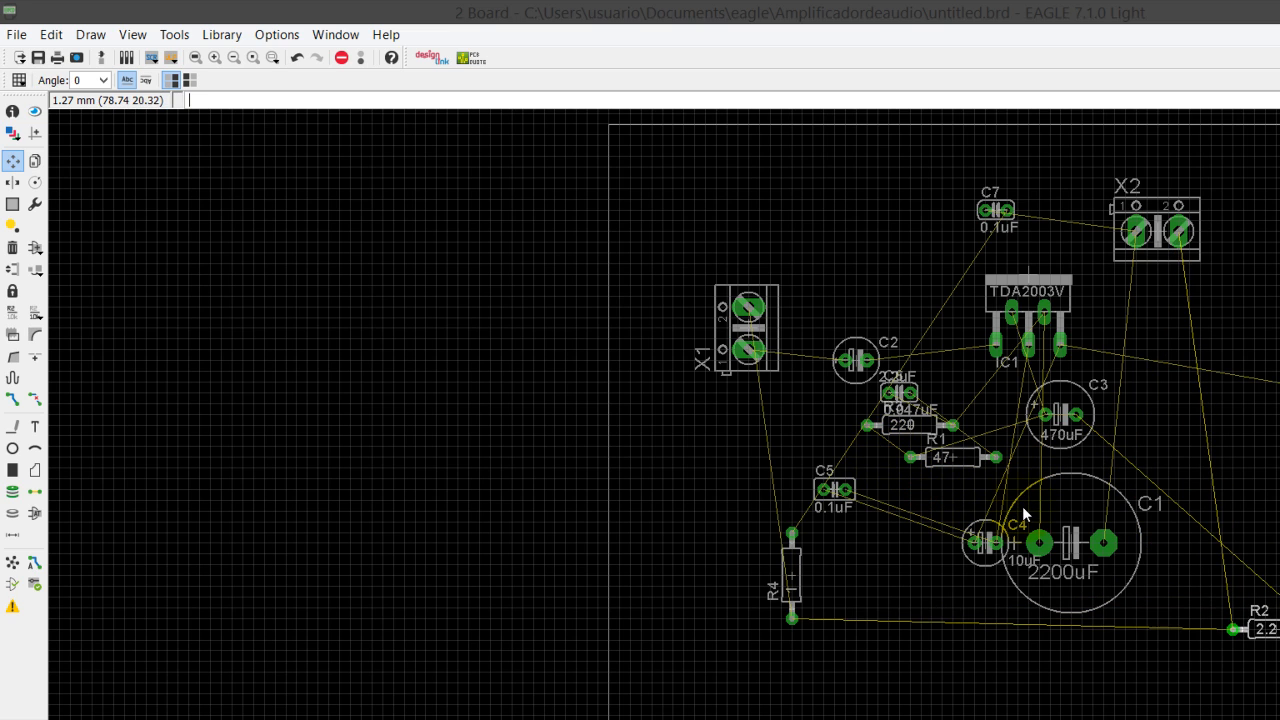
- Move connector X2 level with IC1 on its right side, and capacitor C7 between R4 and C4
click(929, 196)
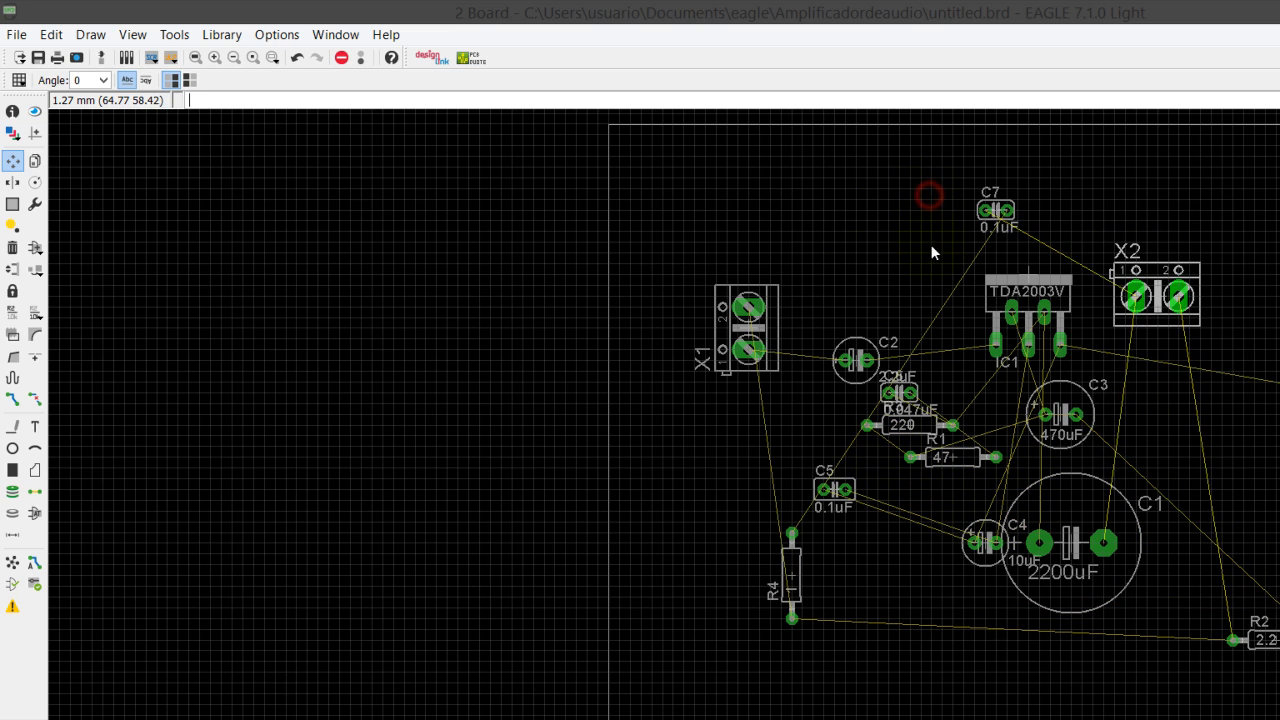
click(789, 172)
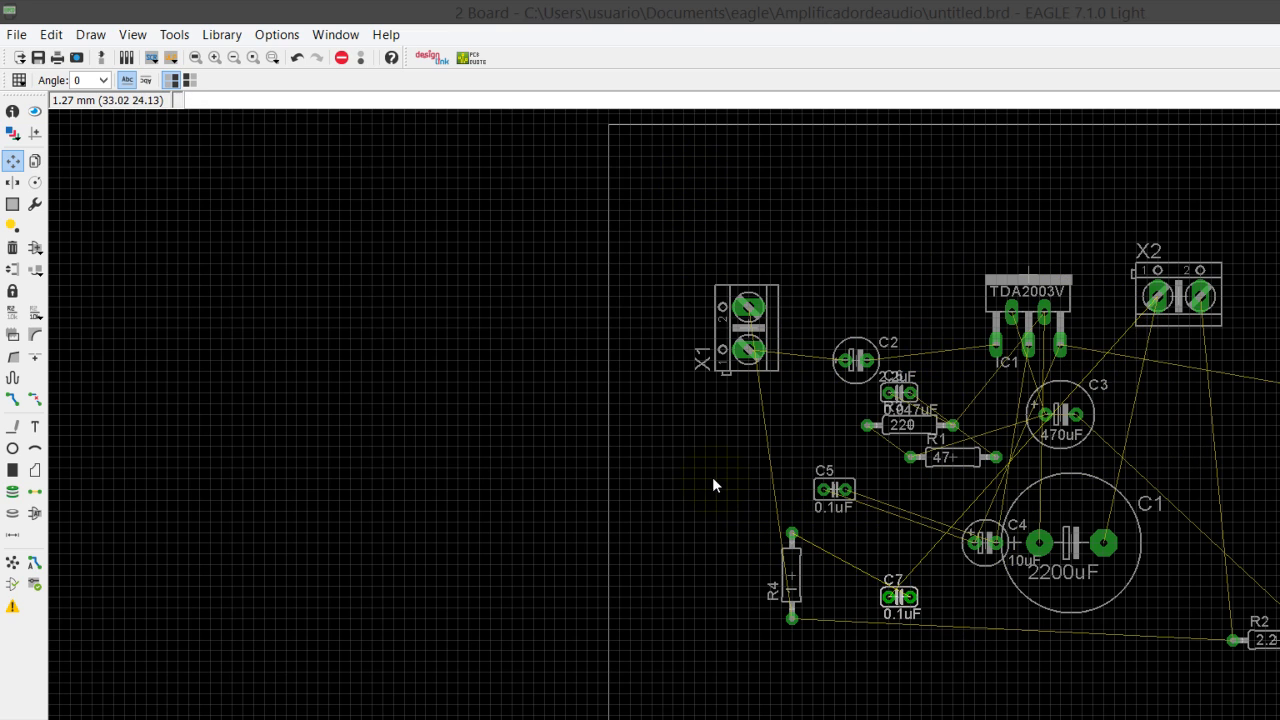
click(714, 434)
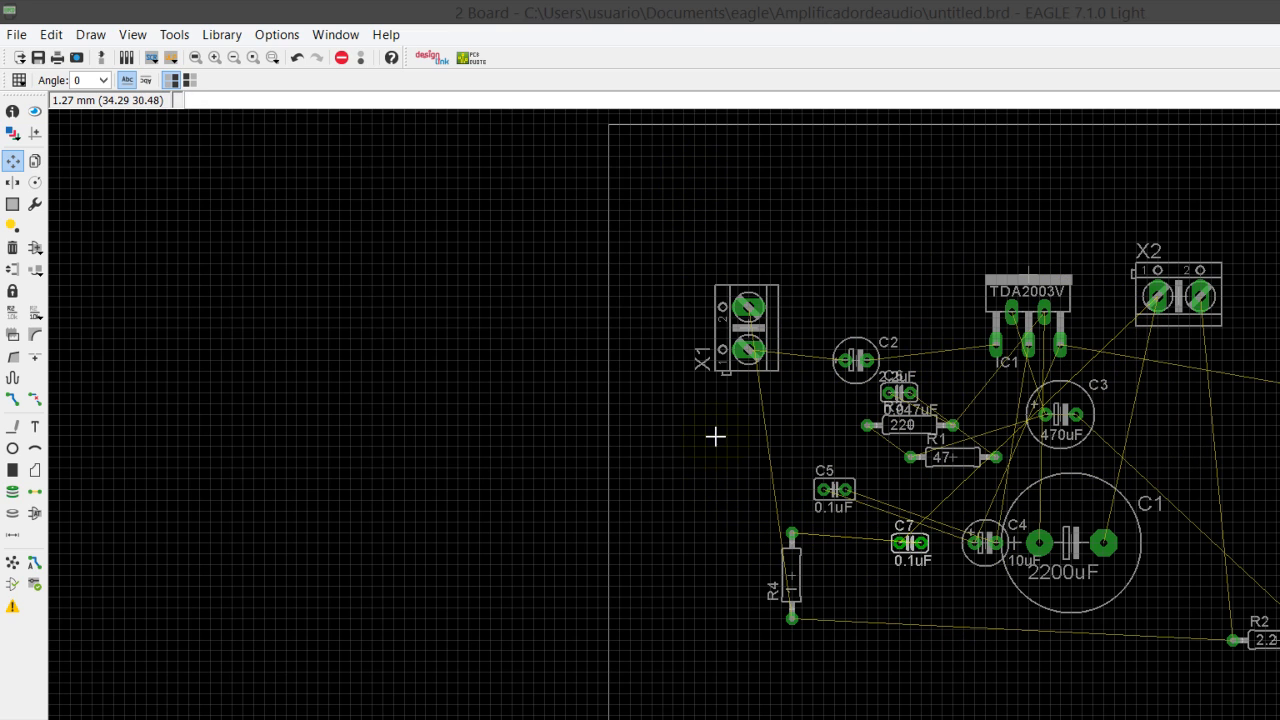
- Spread C6, R3 and R1 apart between C2 and C3 to clear their overlap, and recalculate the airwires with Ratsnest
click(727, 318)
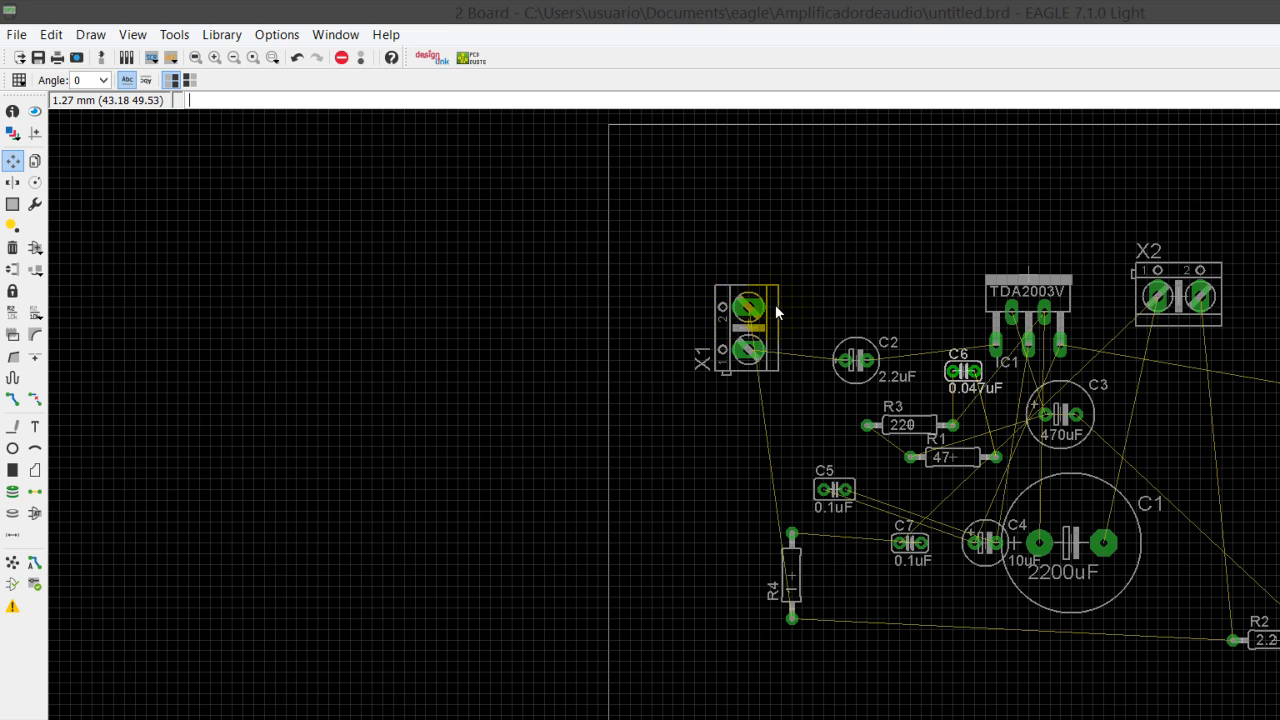
click(762, 313)
click(718, 343)
click(680, 325)
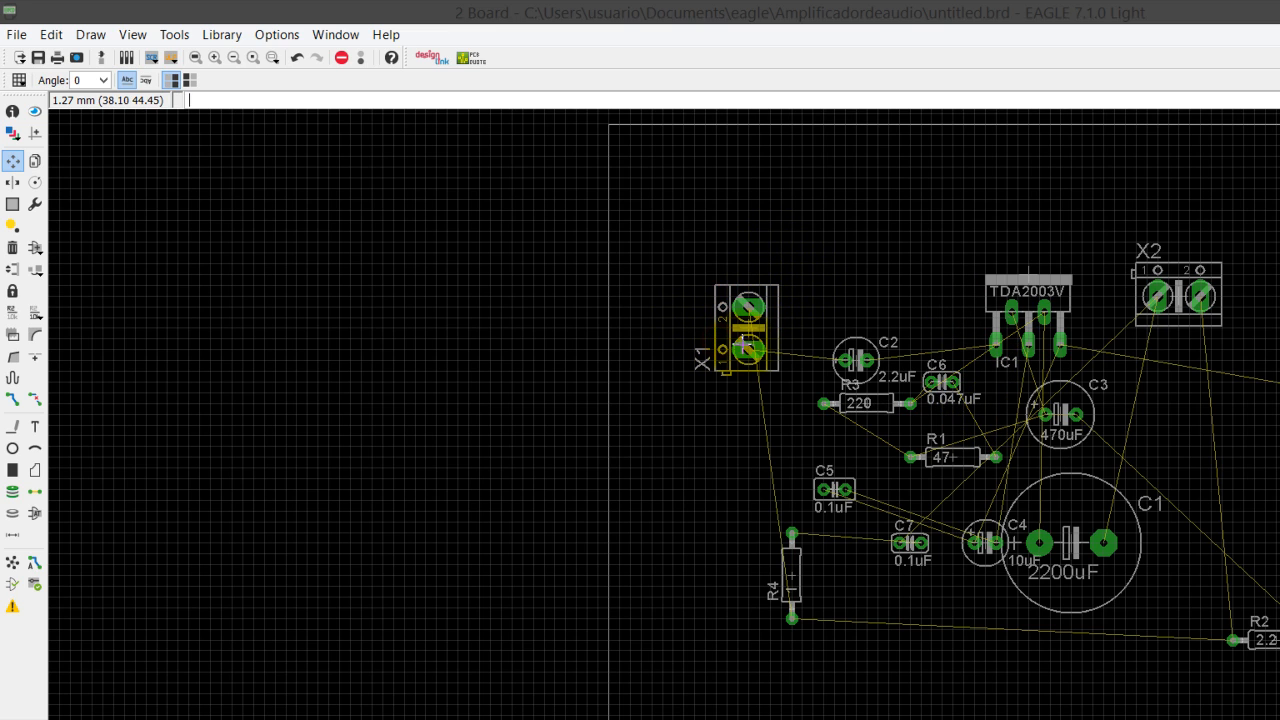
click(738, 372)
click(718, 381)
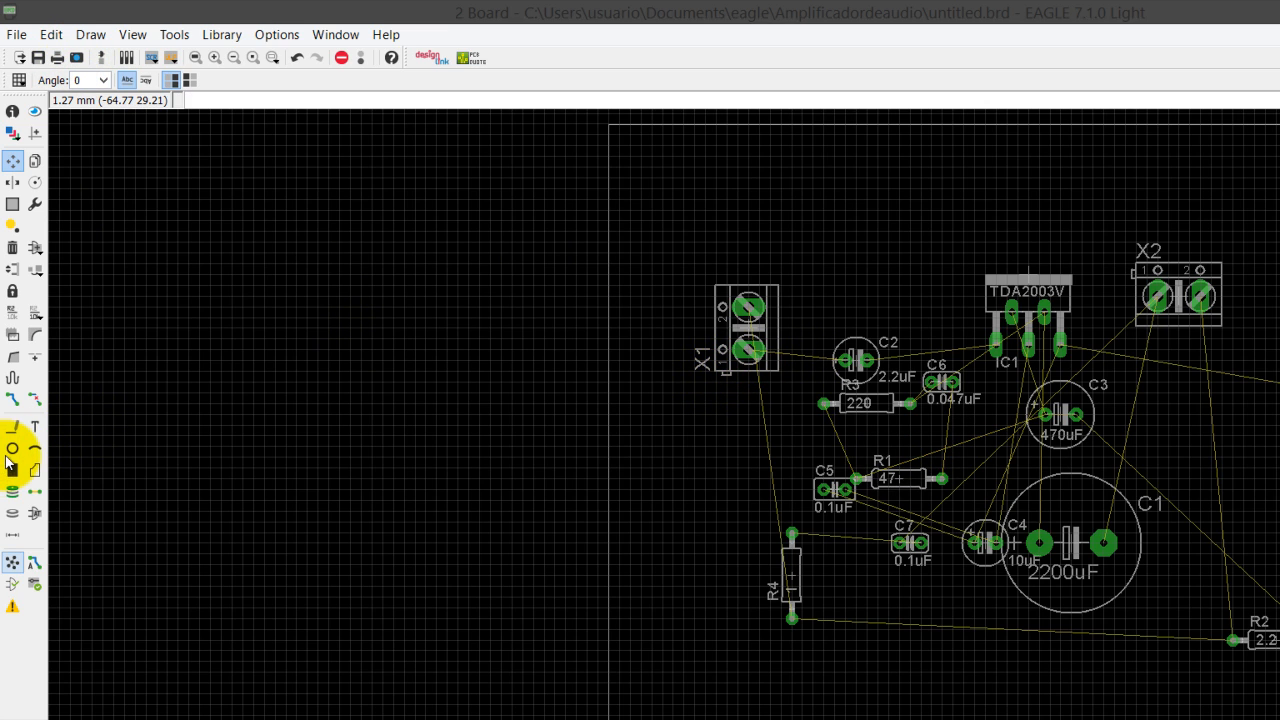
click(12, 562)
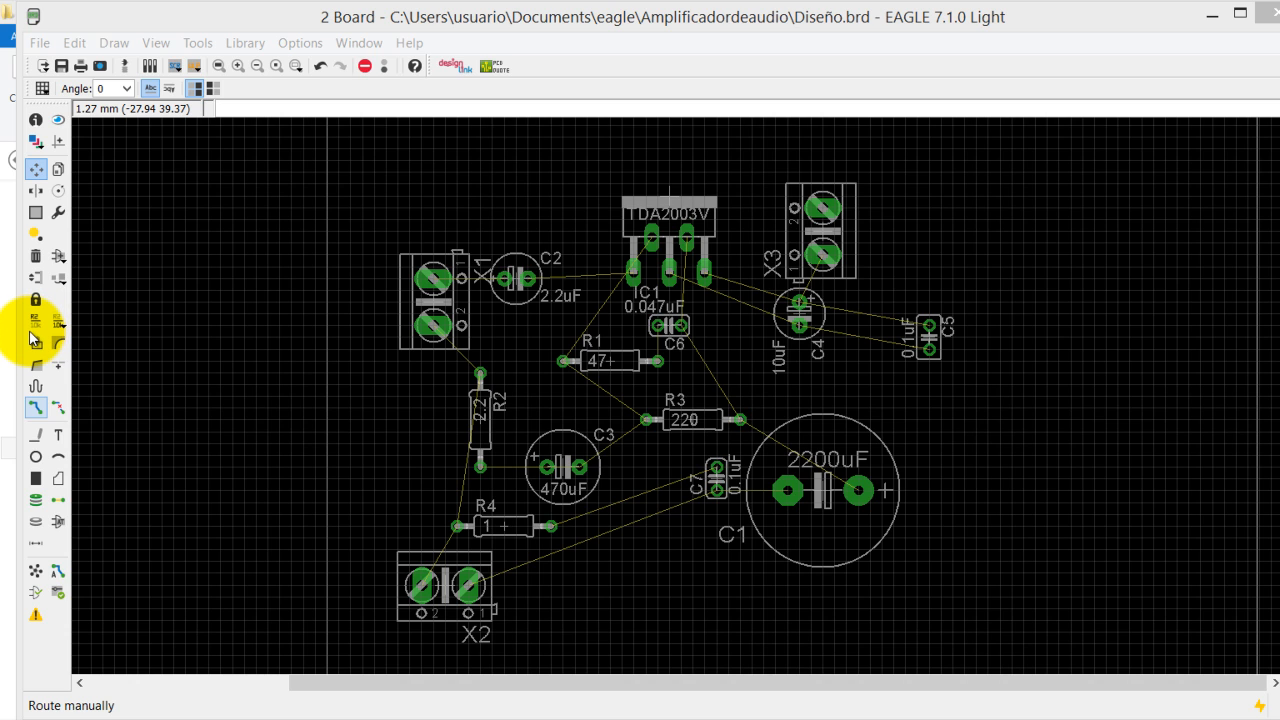
- Route the airwire from connector X1's upper pad to C2 on the 16 Bottom layer with a 0.4064 width
click(36, 407)
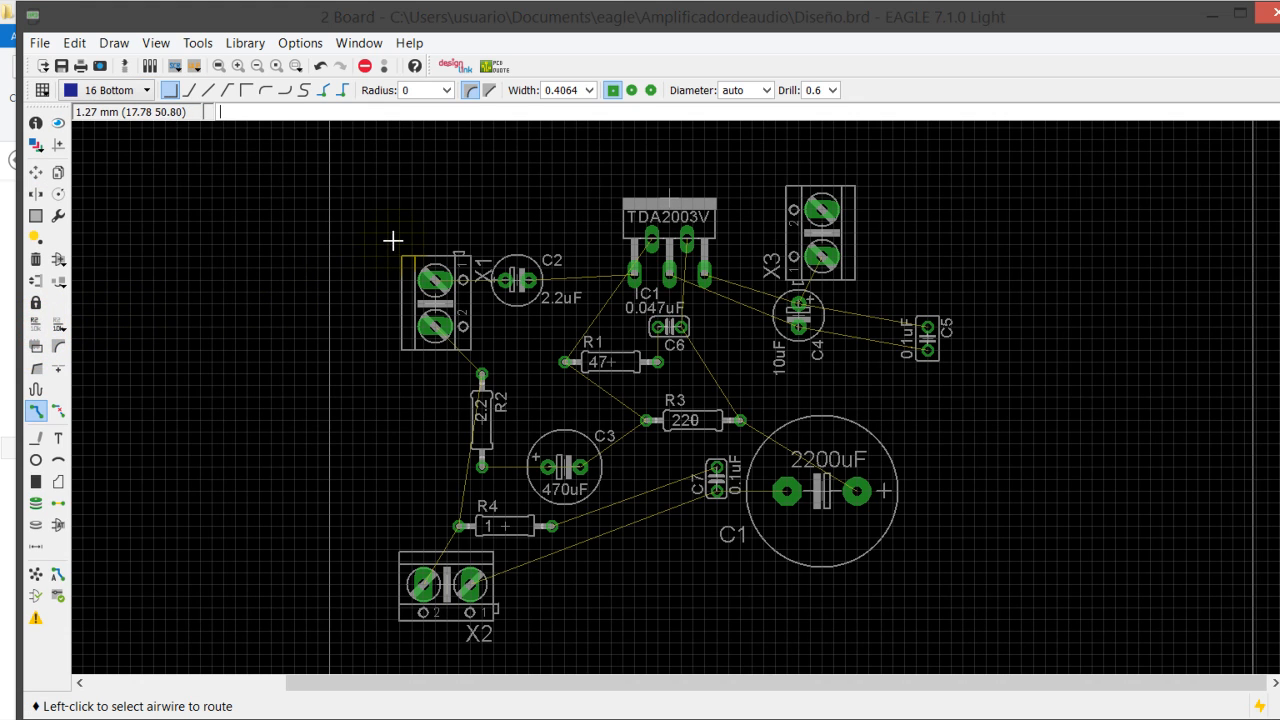
click(344, 225)
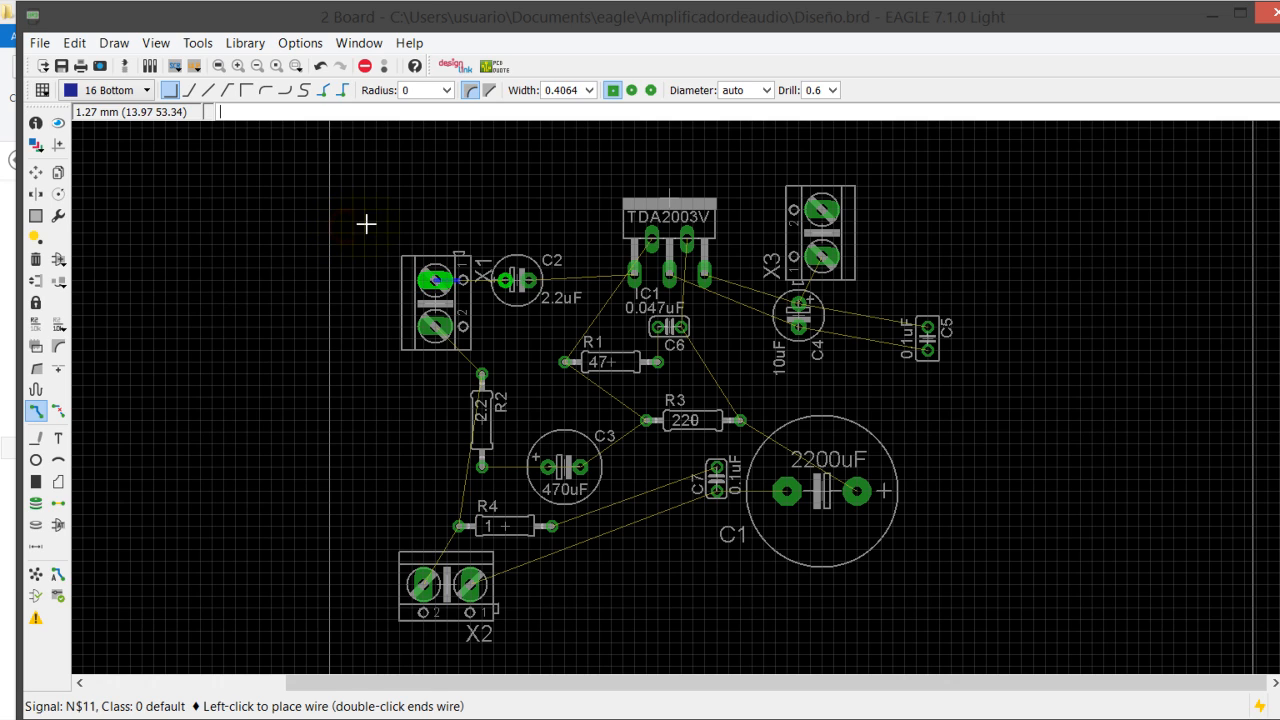
key(Escape)
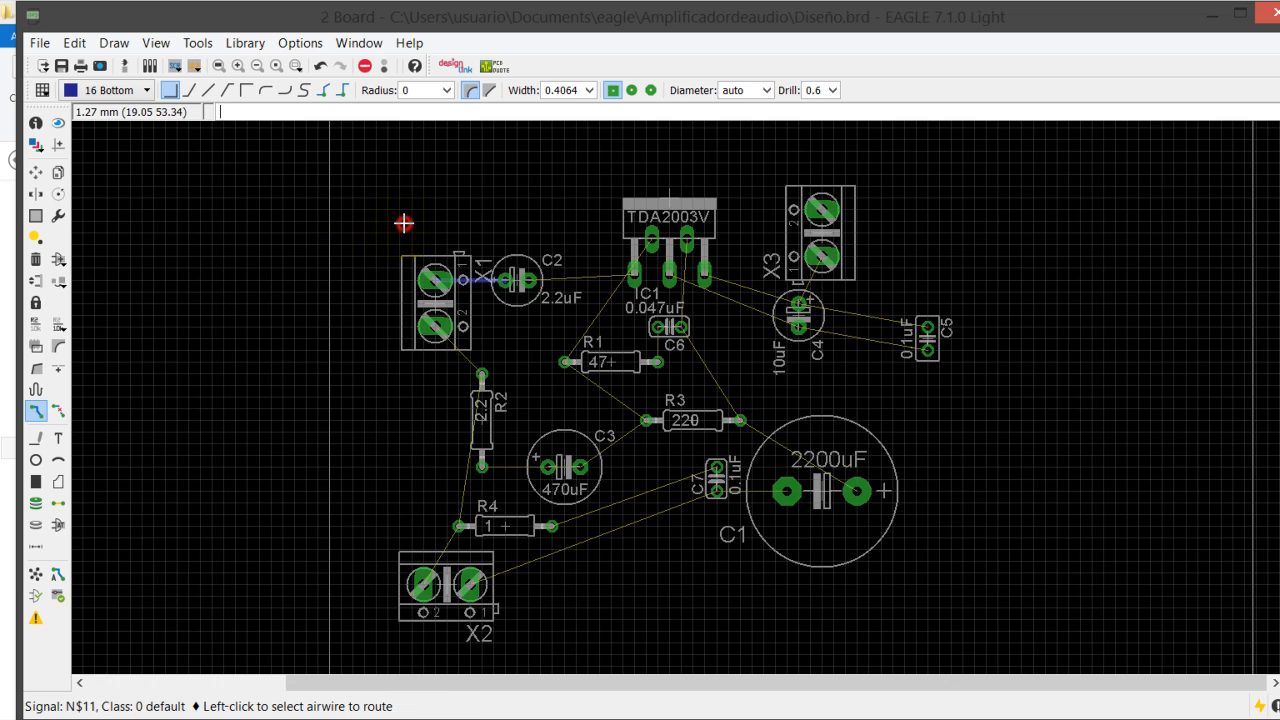
- Look through the available track widths for manual routing
click(486, 97)
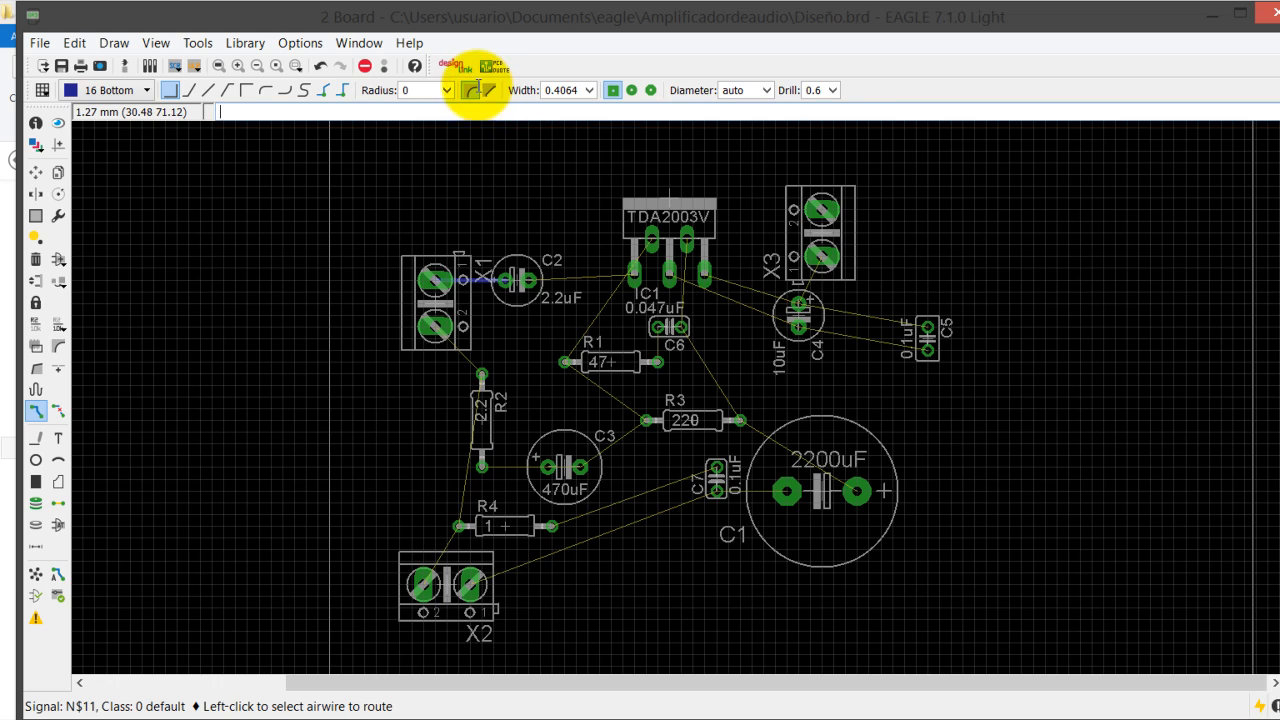
click(589, 91)
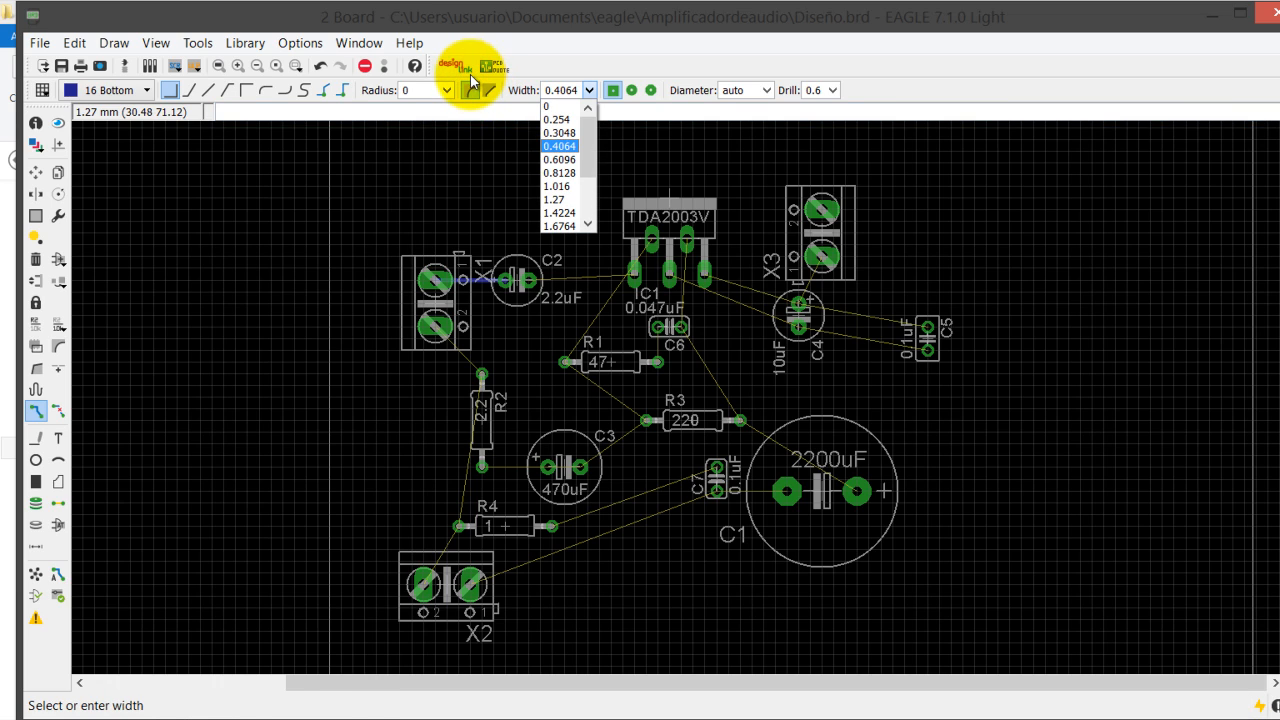
scroll(468, 115, down, 2)
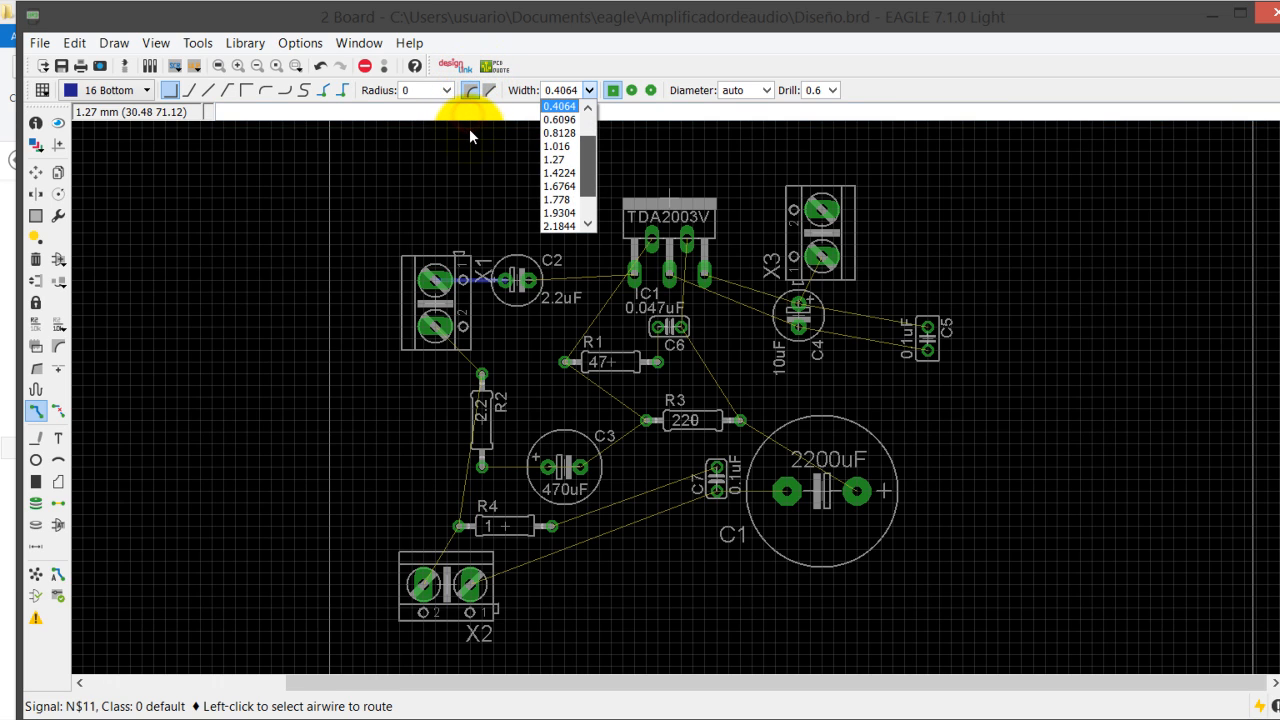
scroll(469, 130, up, 2)
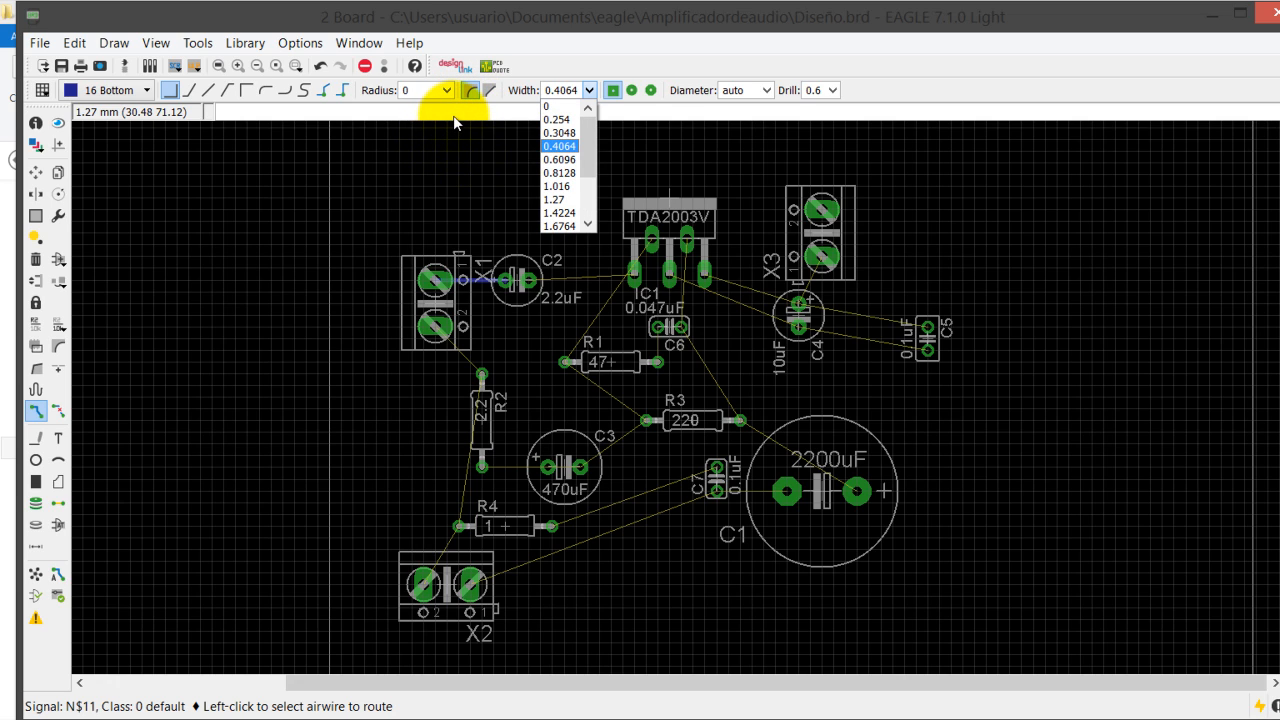
click(452, 117)
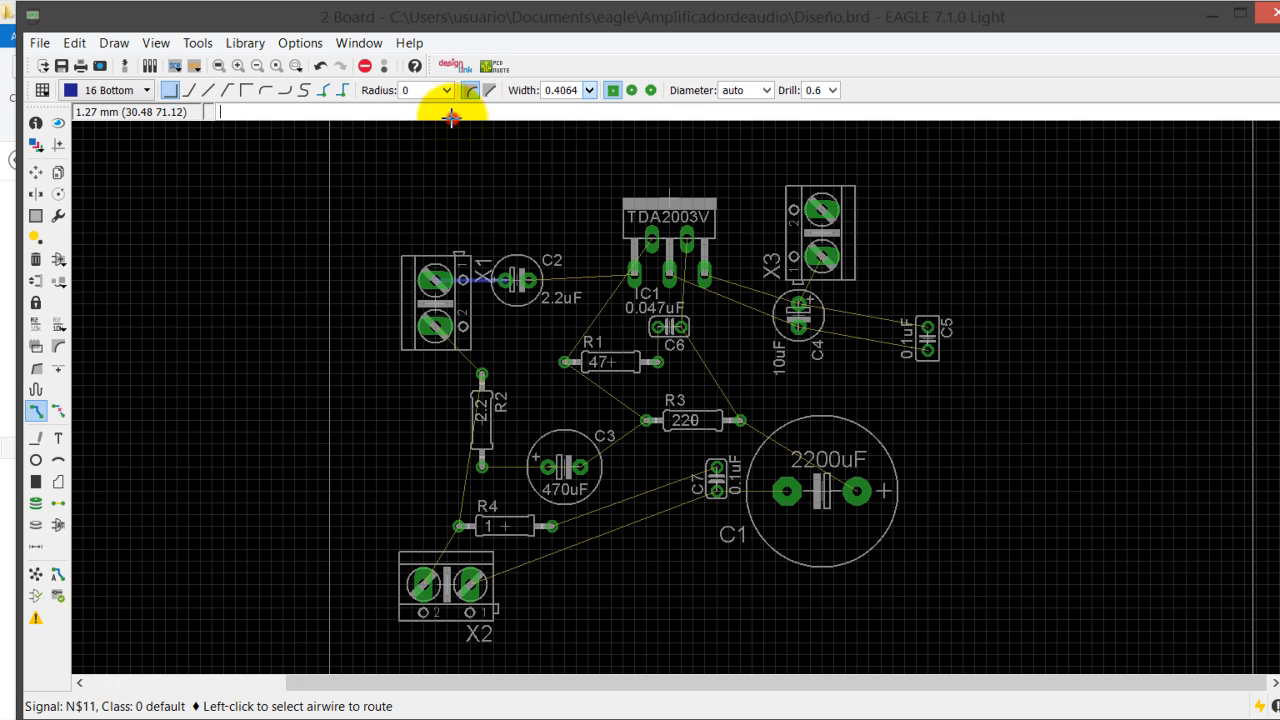
- Route C2 straight to IC1's lower-left pin, and IC1's upper-left pin to R1's left pad with a vertical-then-diagonal bend
click(424, 227)
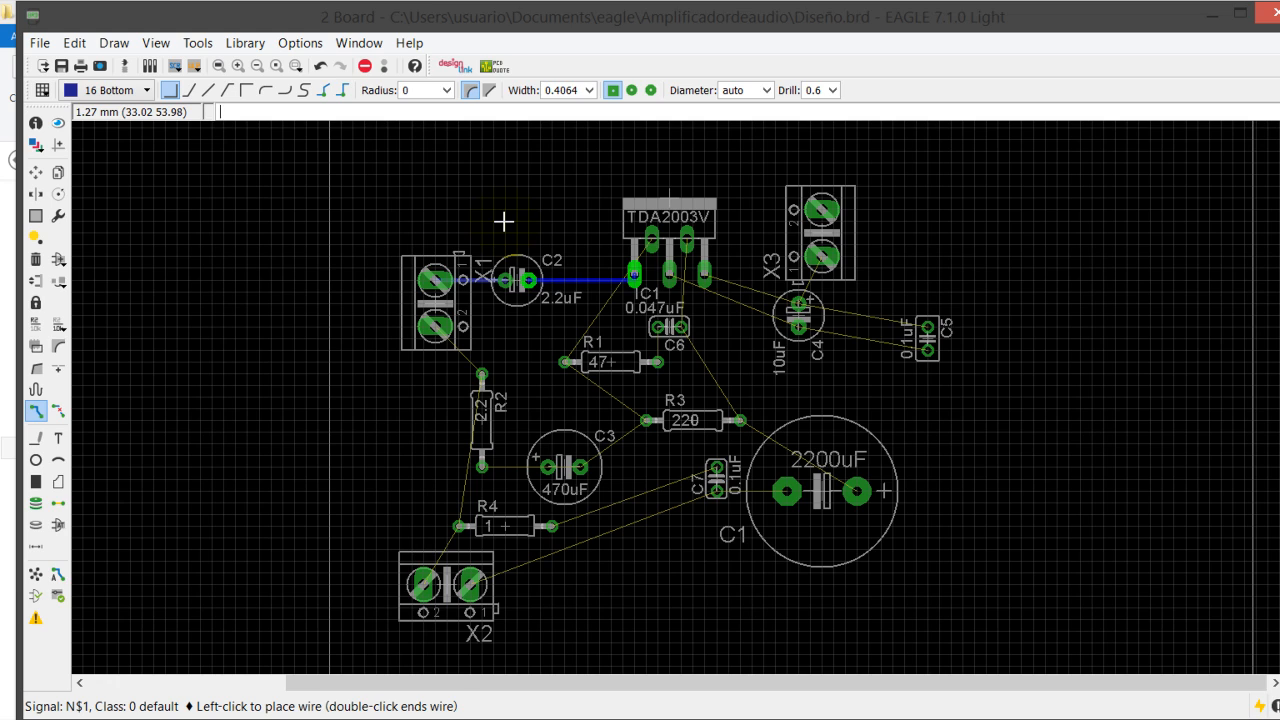
key(Escape)
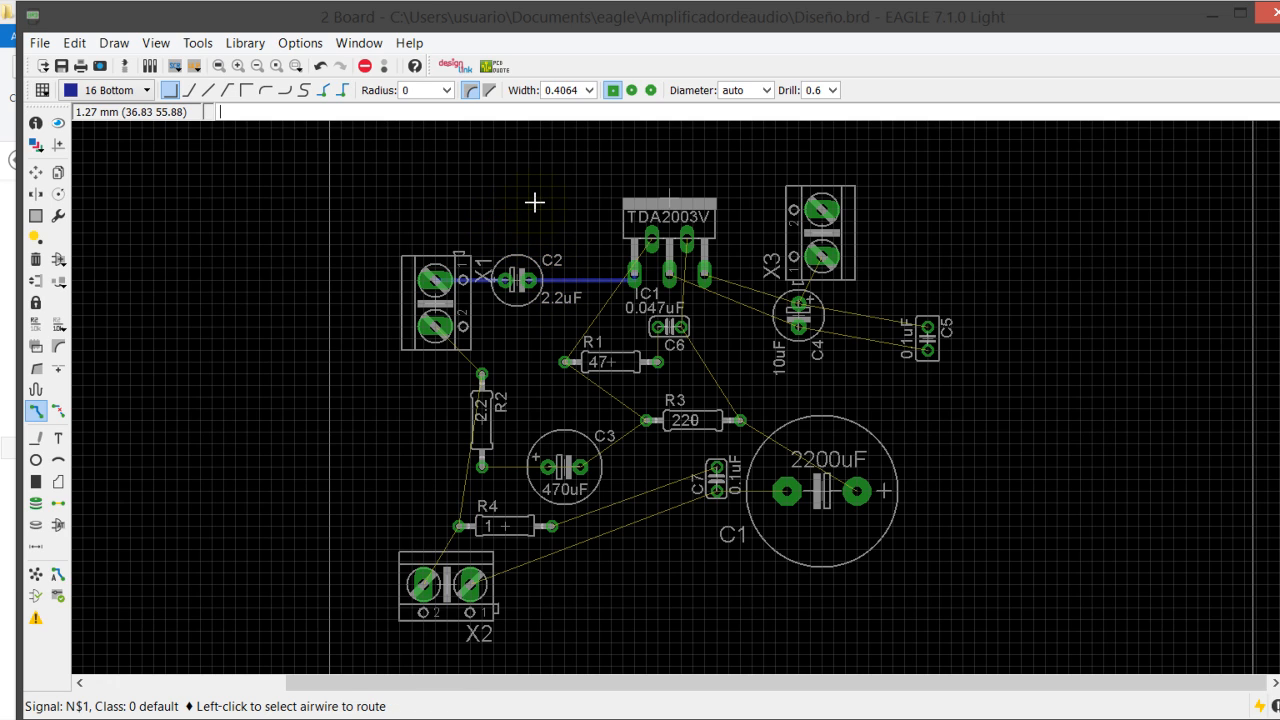
click(522, 193)
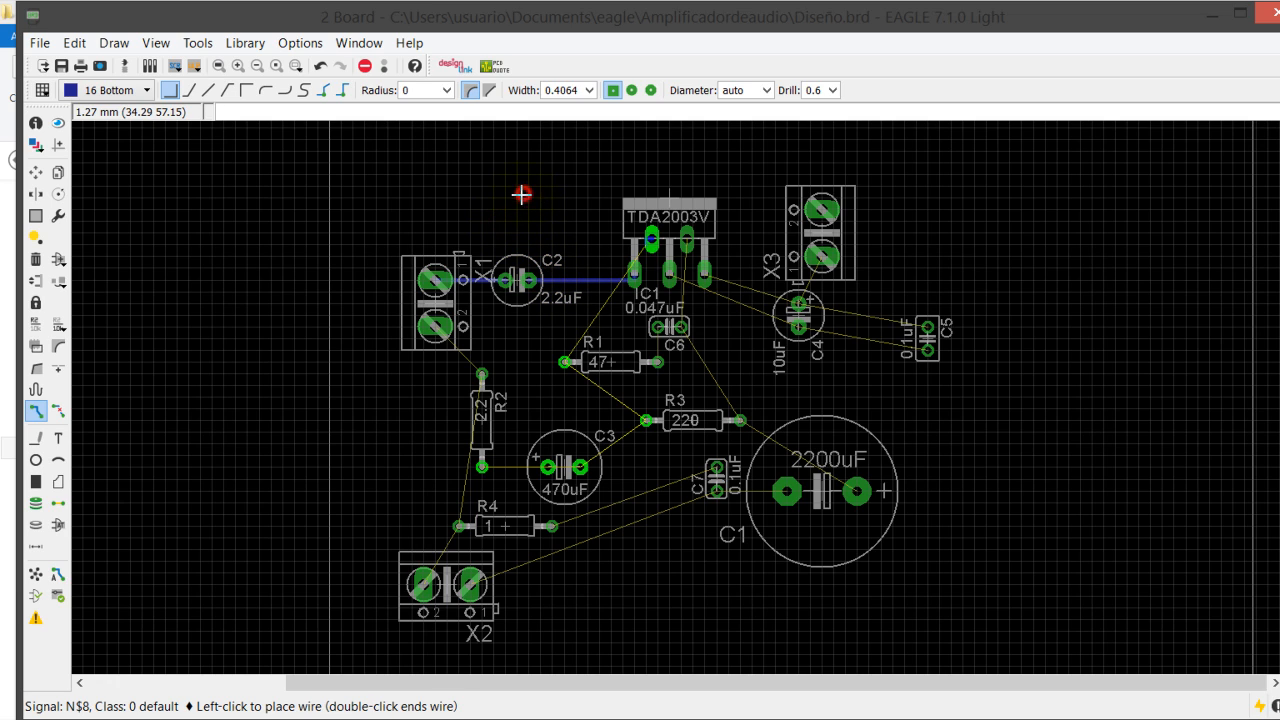
right_click(505, 265)
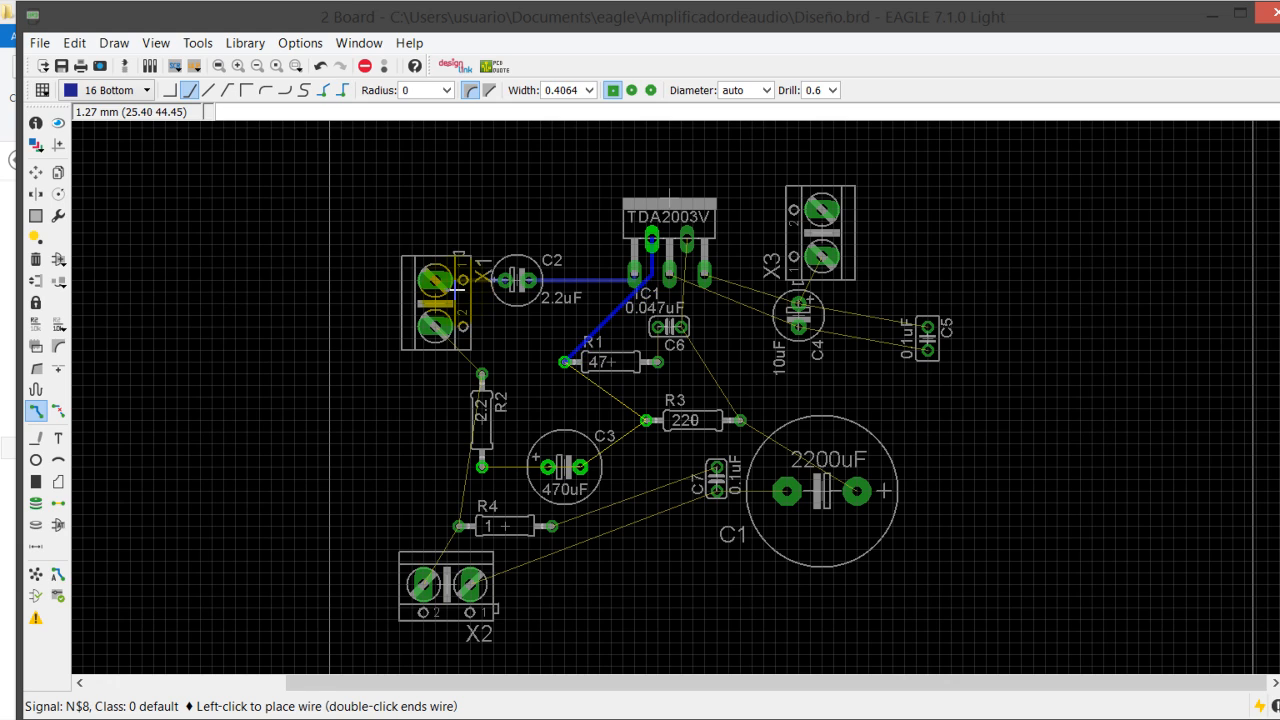
click(455, 289)
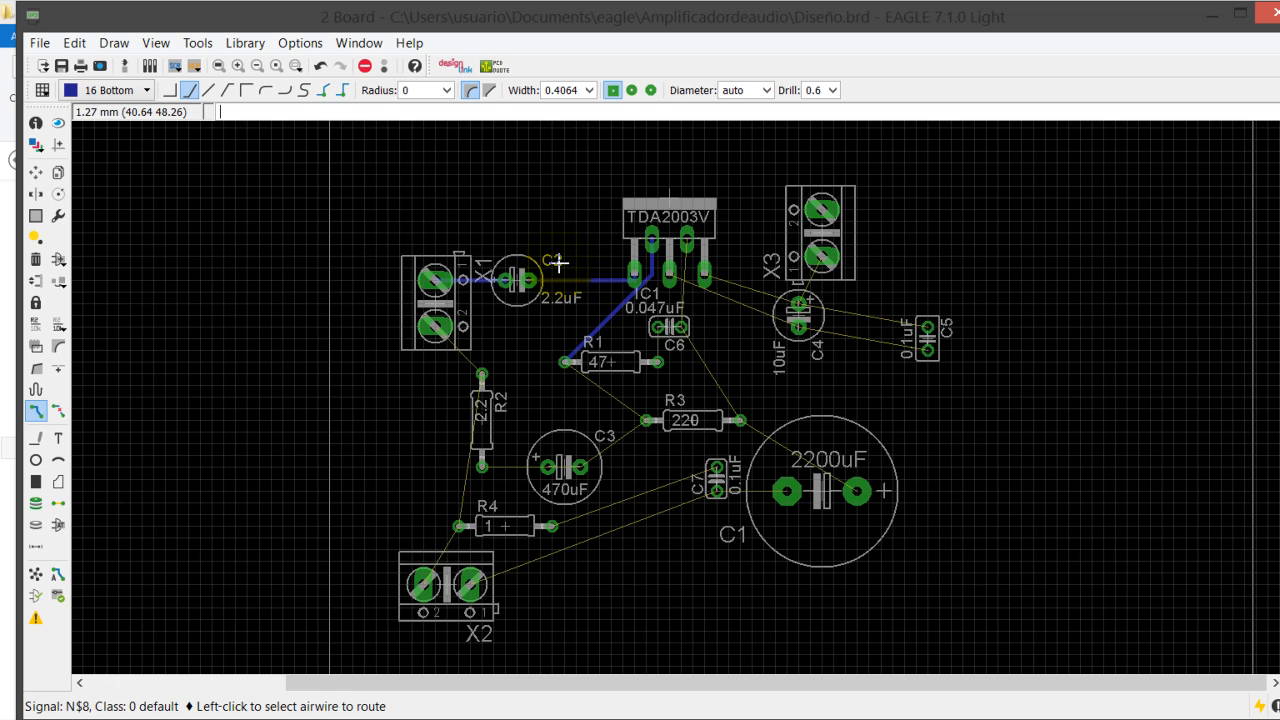
- Route a track from IC1's upper-right pin down to C6, using a diagonal-then-vertical bend
click(548, 194)
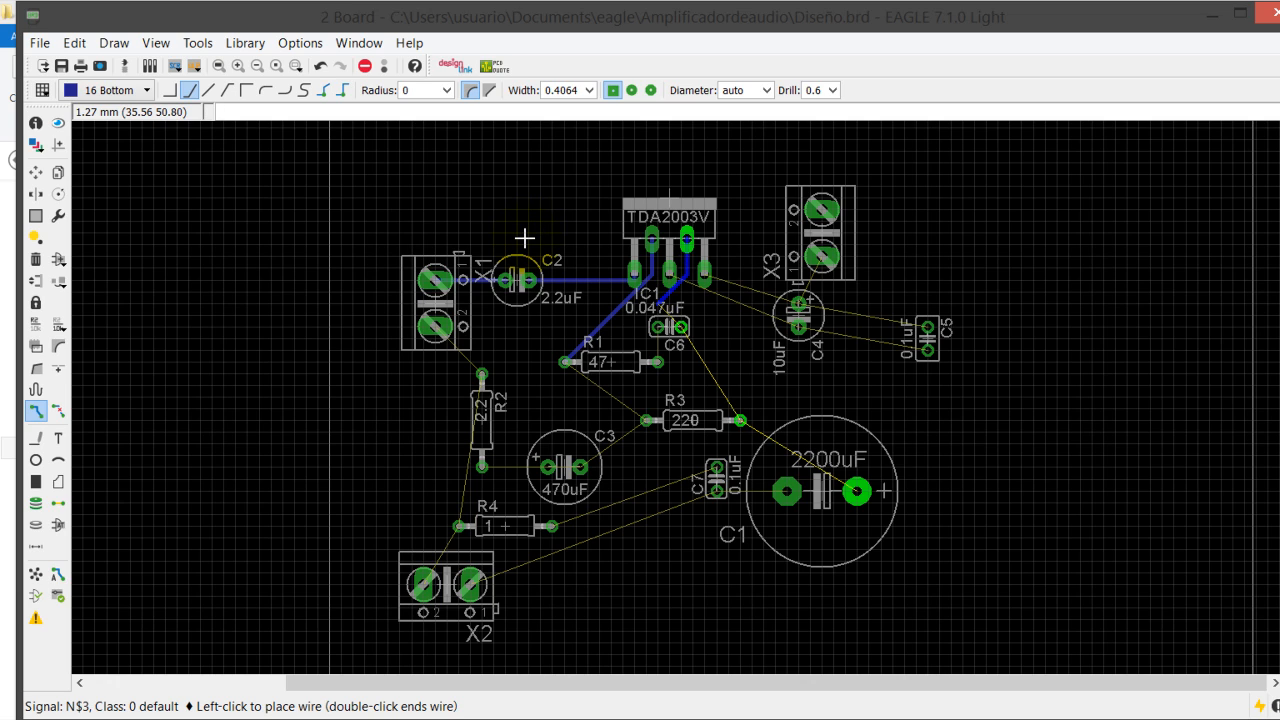
right_click(524, 238)
right_click(526, 238)
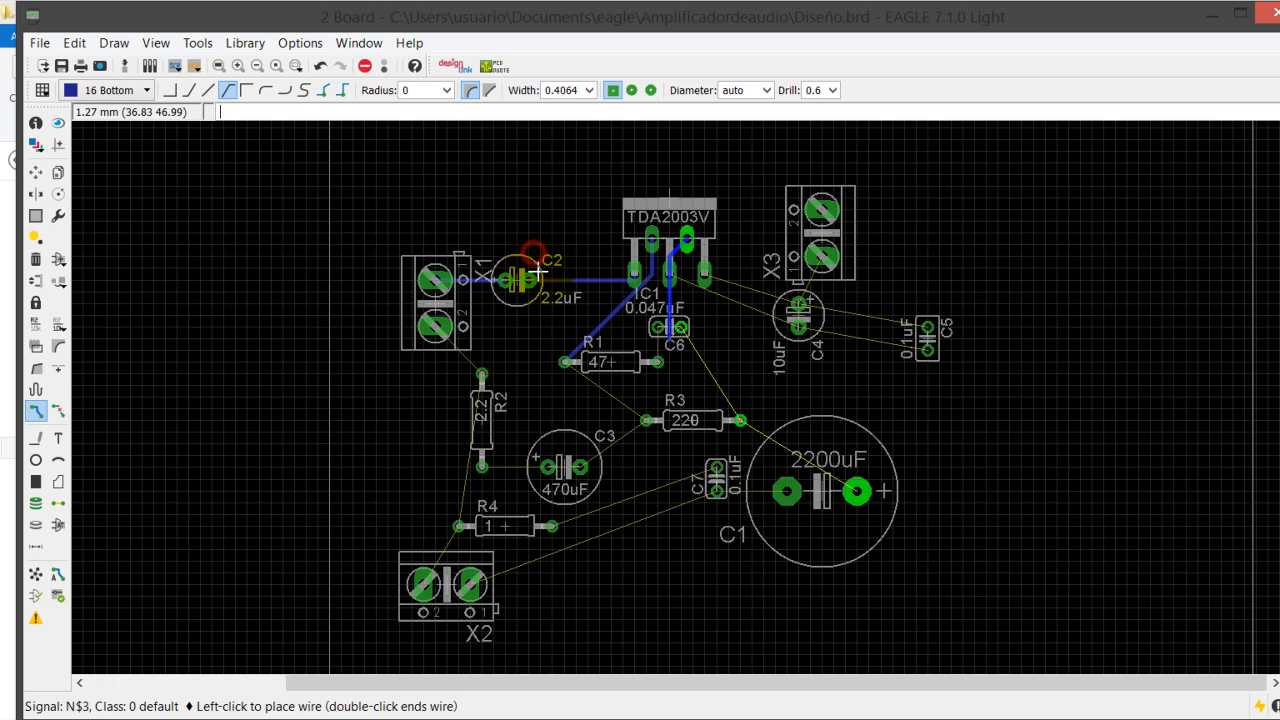
key(Escape)
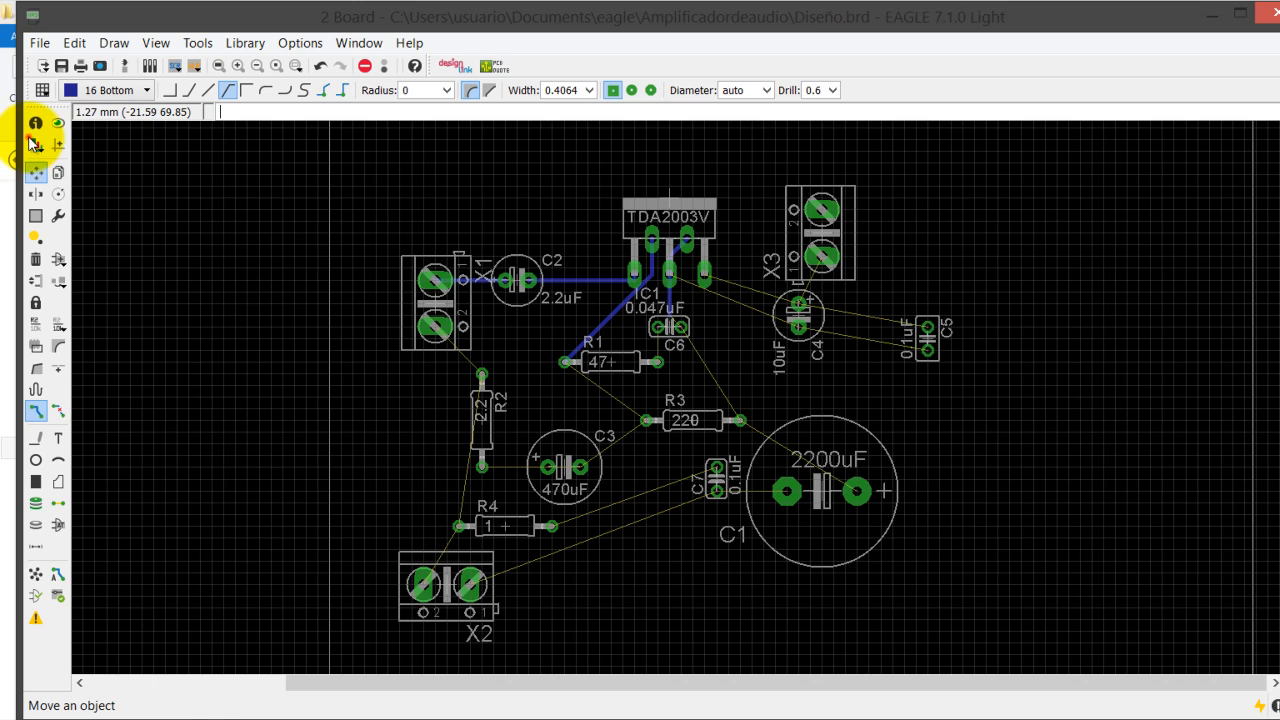
- Move capacitor C6 slightly left so its right pad sits on the end of the track coming from IC1
click(35, 171)
click(534, 268)
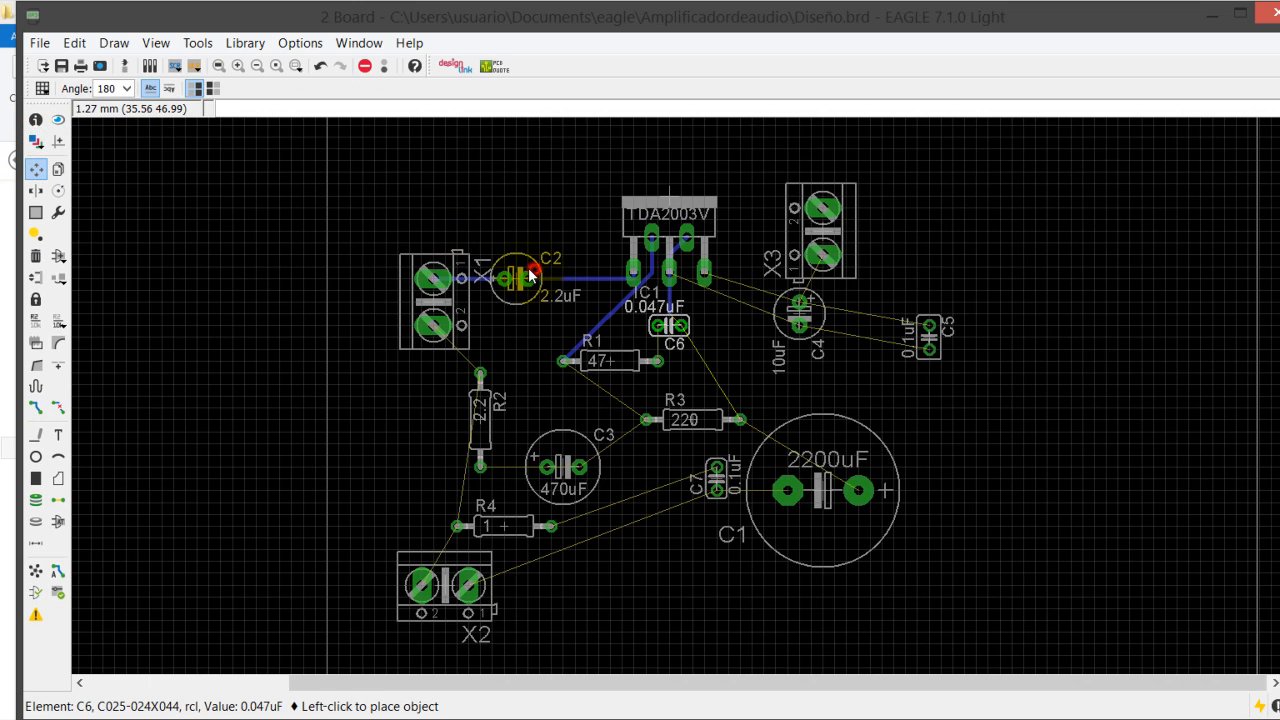
click(528, 269)
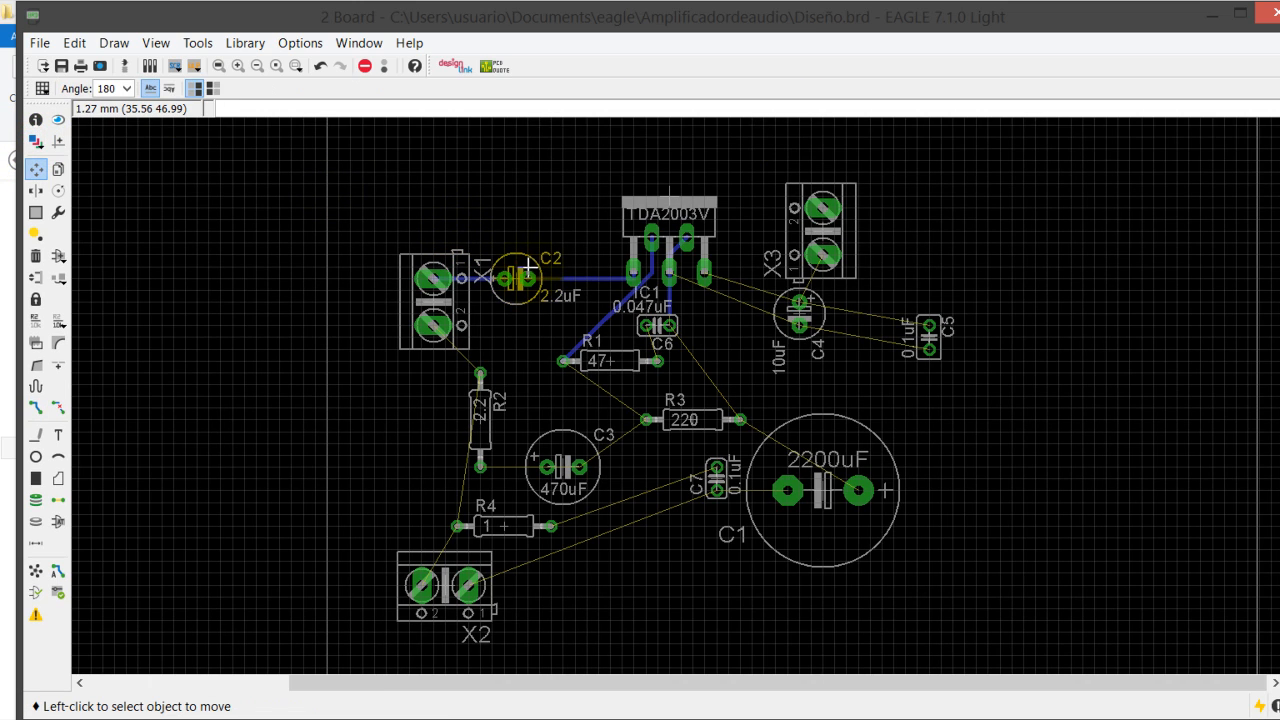
click(528, 268)
click(529, 281)
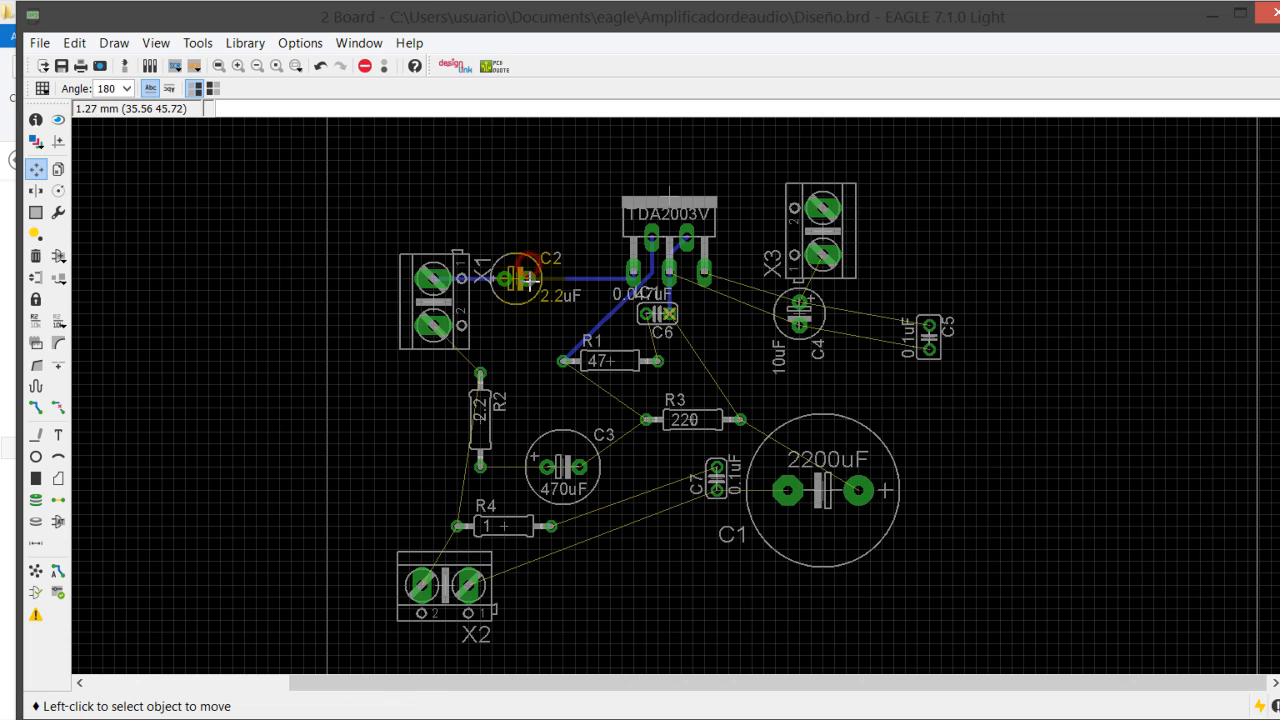
click(525, 251)
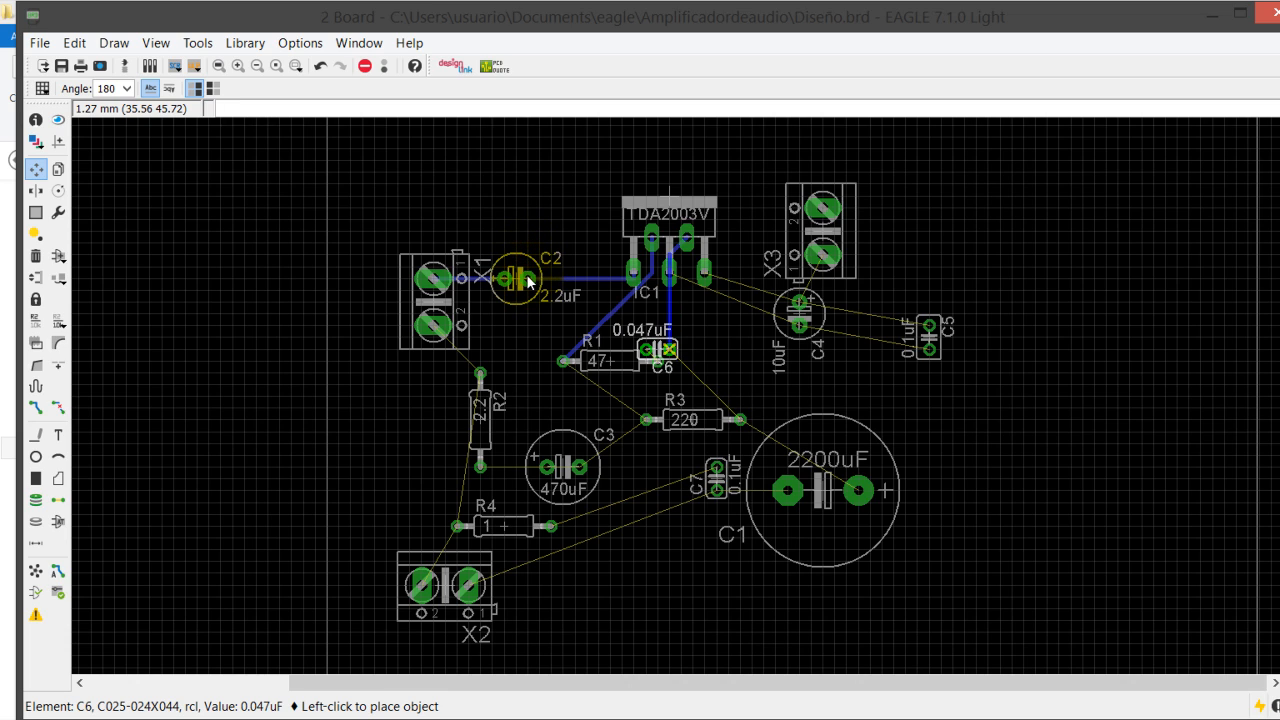
click(527, 262)
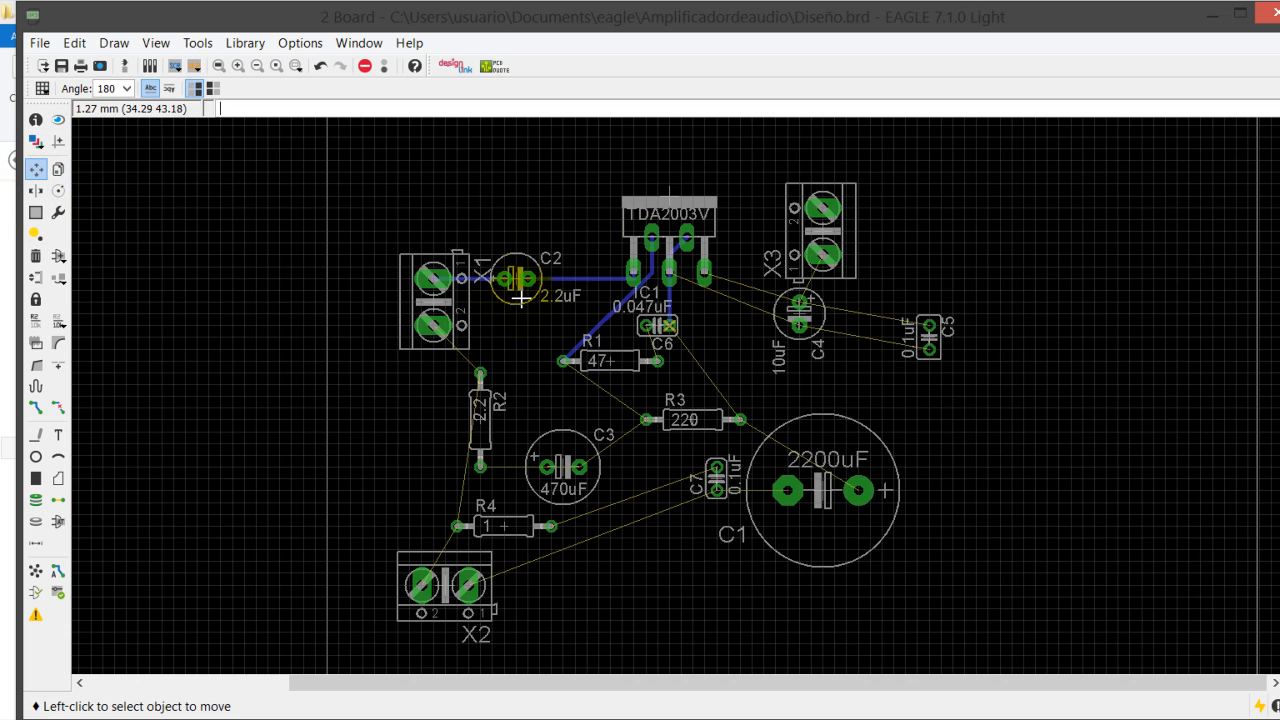
- Shift the bend of the IC1-to-C6 track down and left, past IC1's lower-middle pin
click(532, 222)
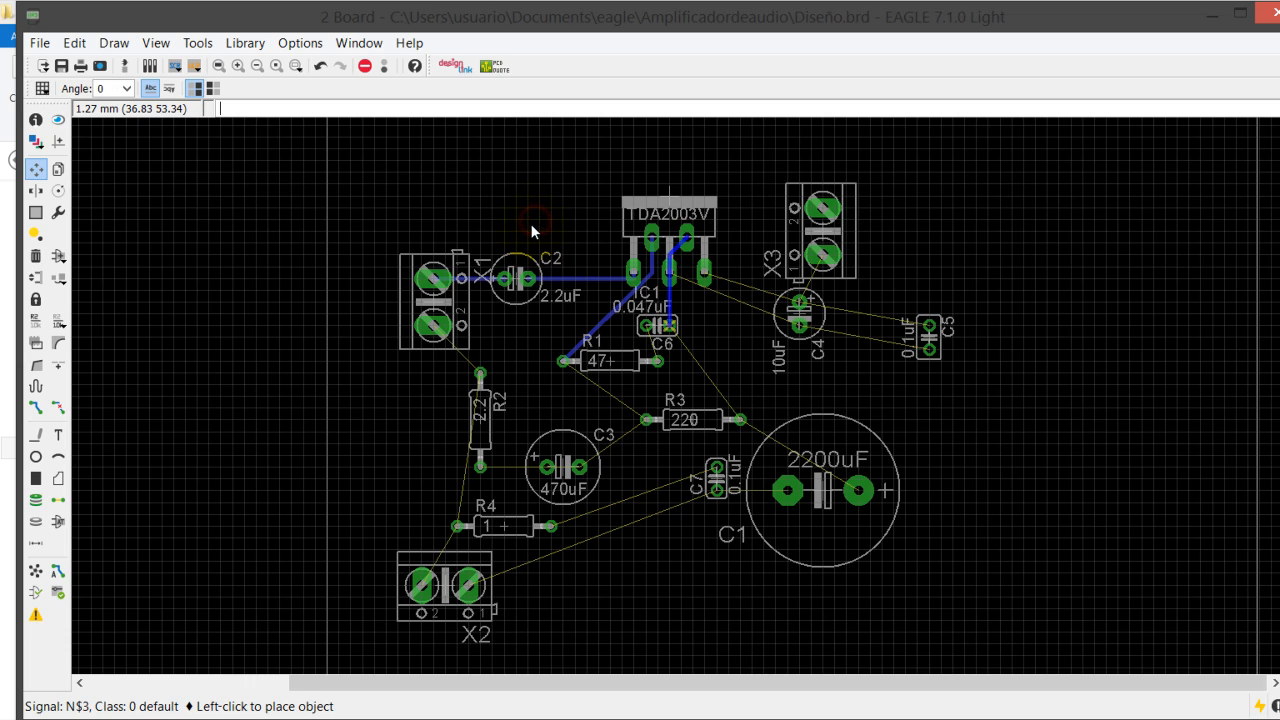
click(532, 226)
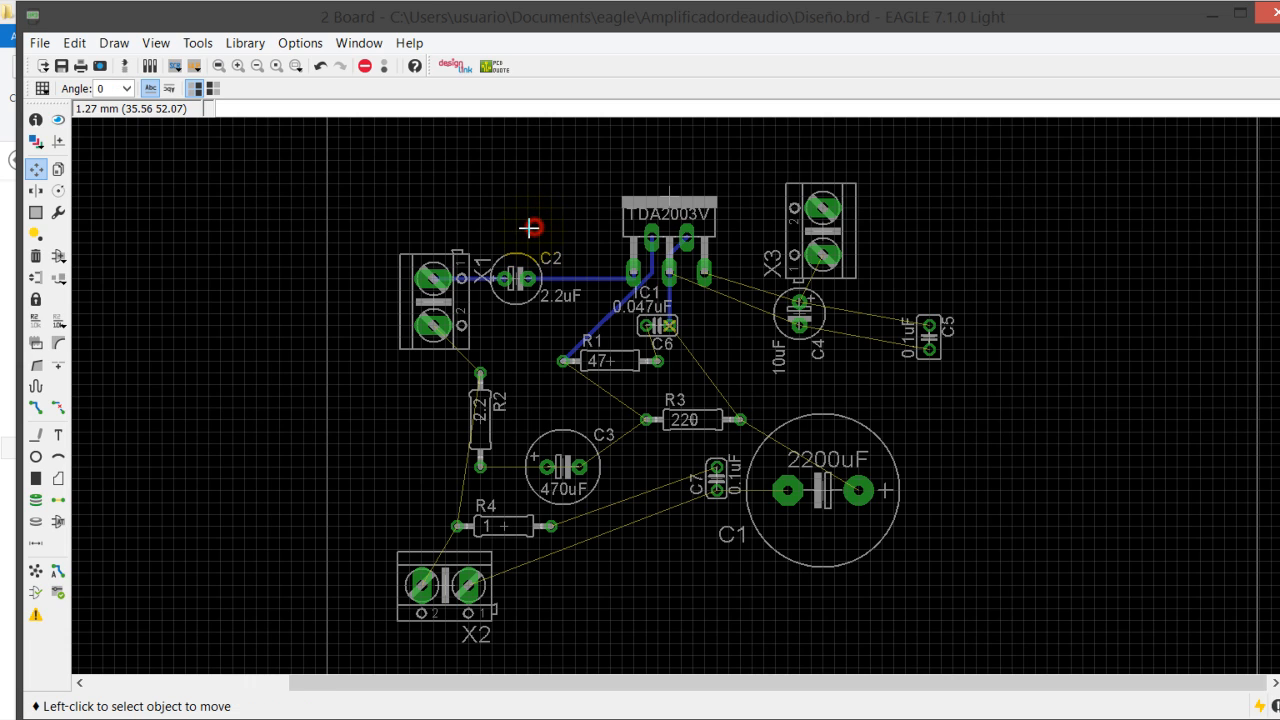
click(535, 230)
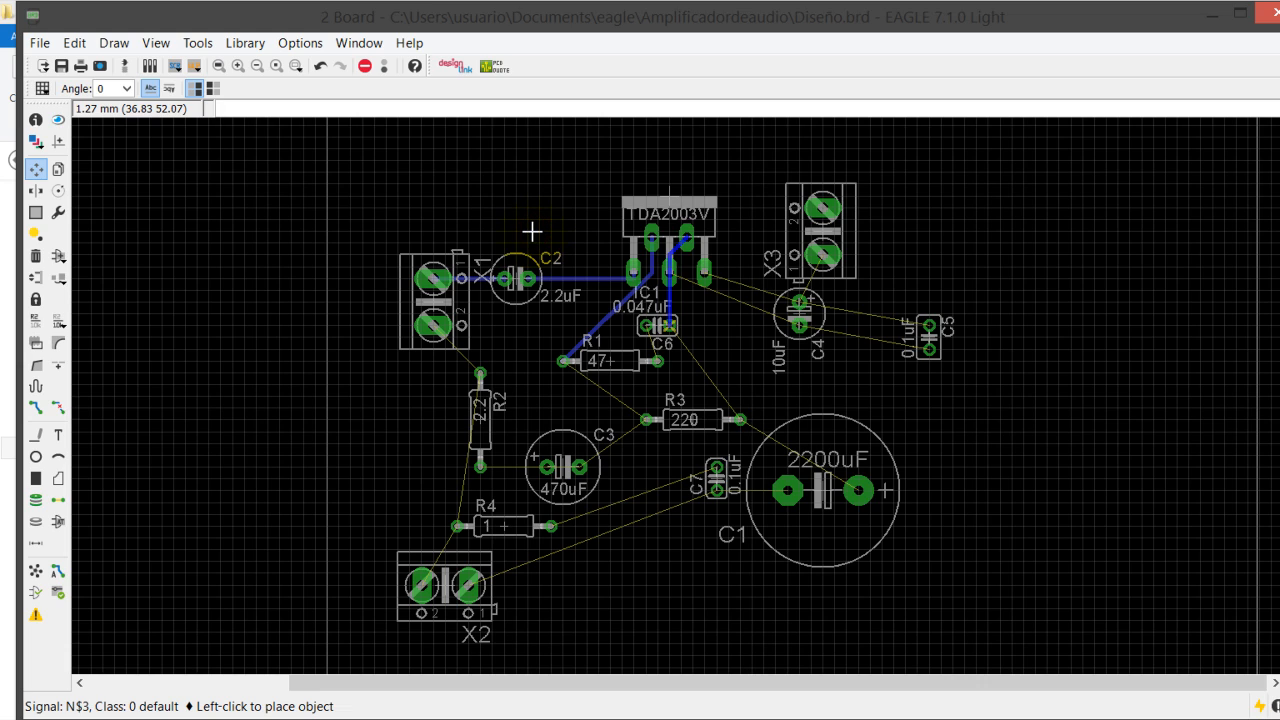
right_click(532, 232)
click(550, 236)
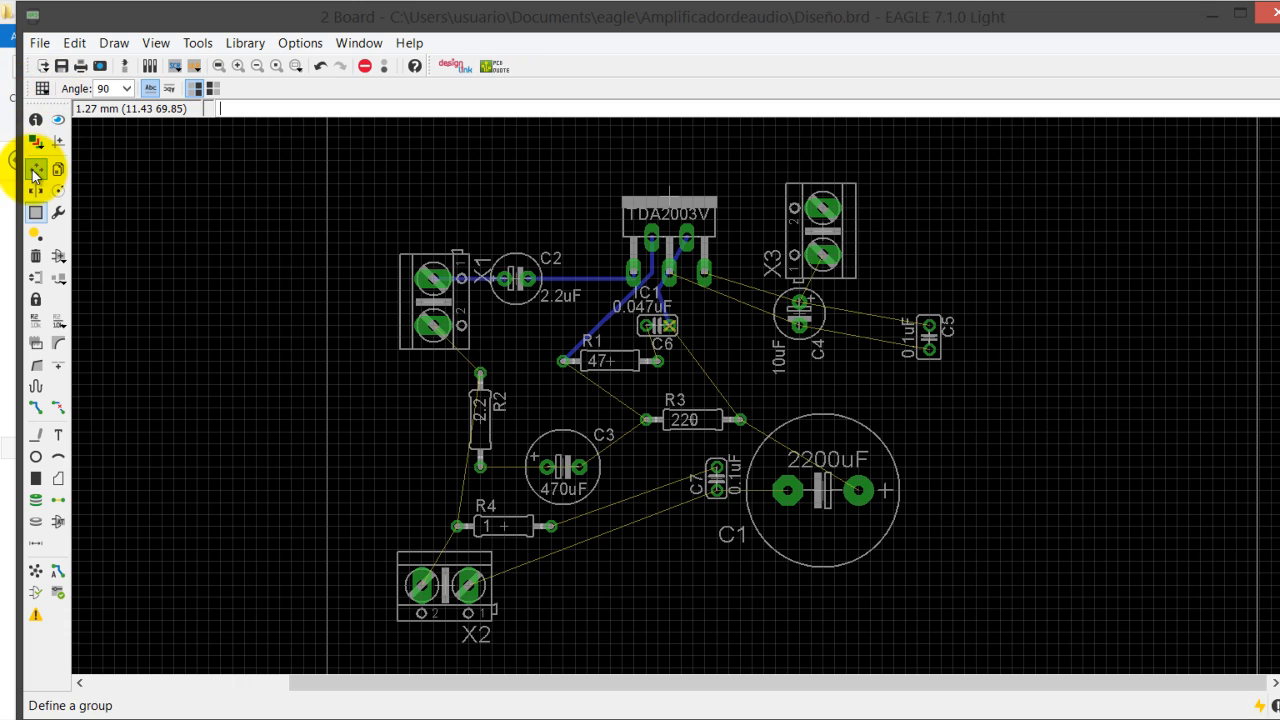
- Route a track from IC1's lower-middle pin to C4's lower pad with a diagonal-then-horizontal bend
click(35, 407)
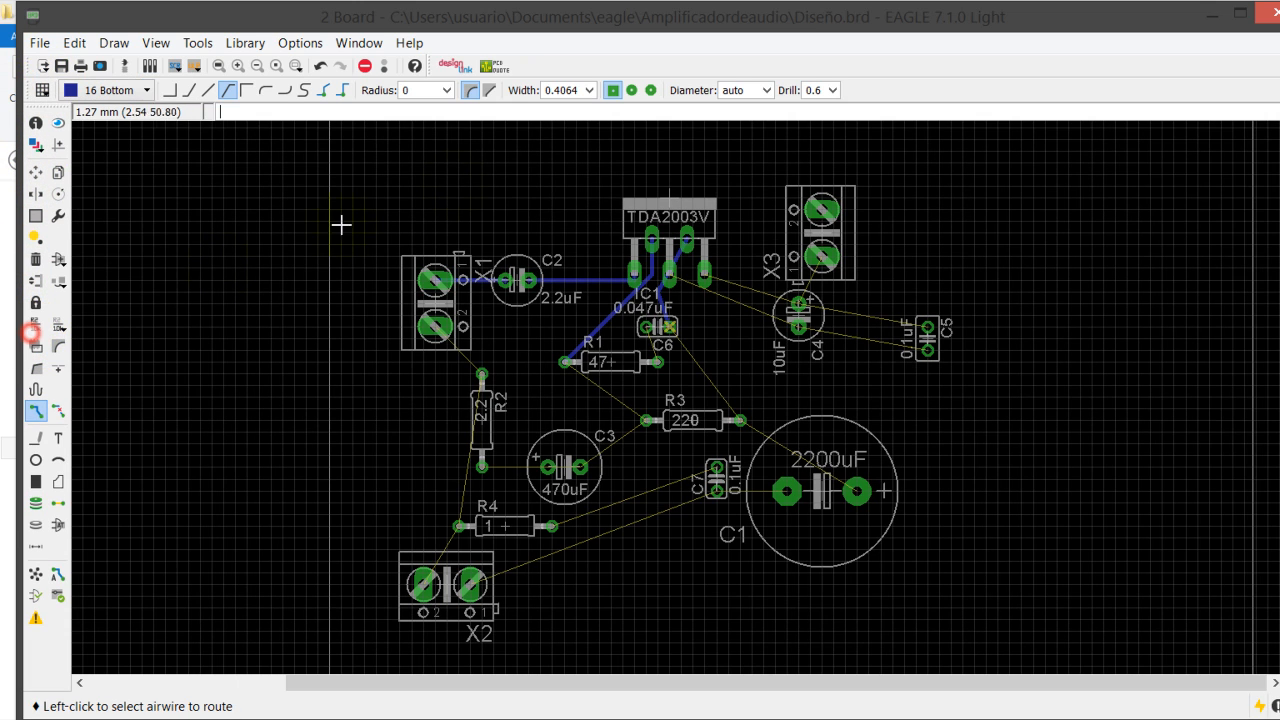
click(540, 222)
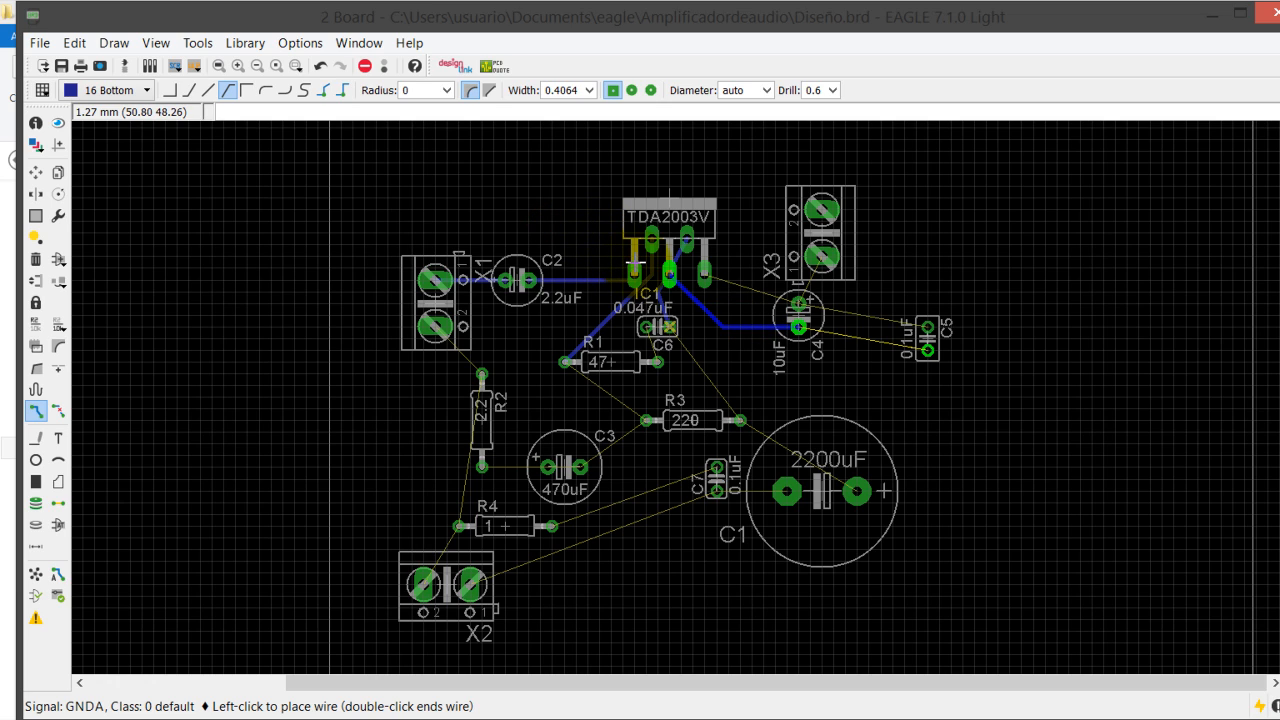
click(637, 258)
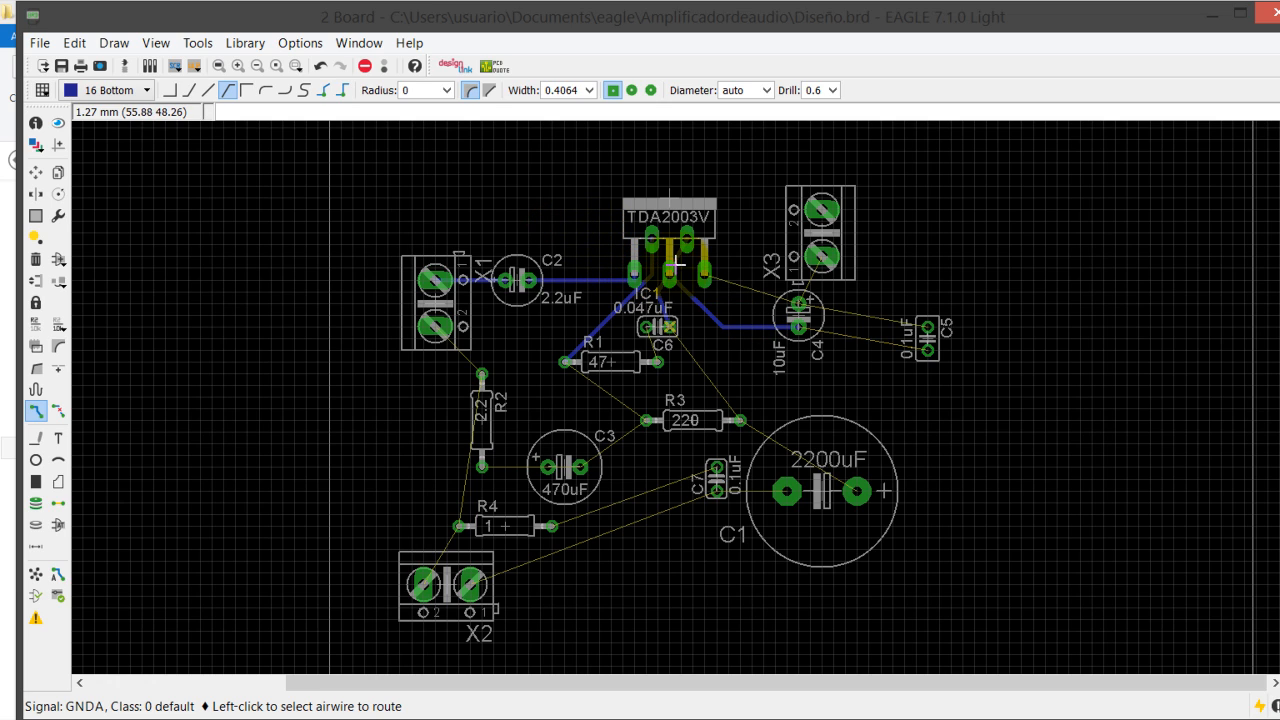
right_click(923, 351)
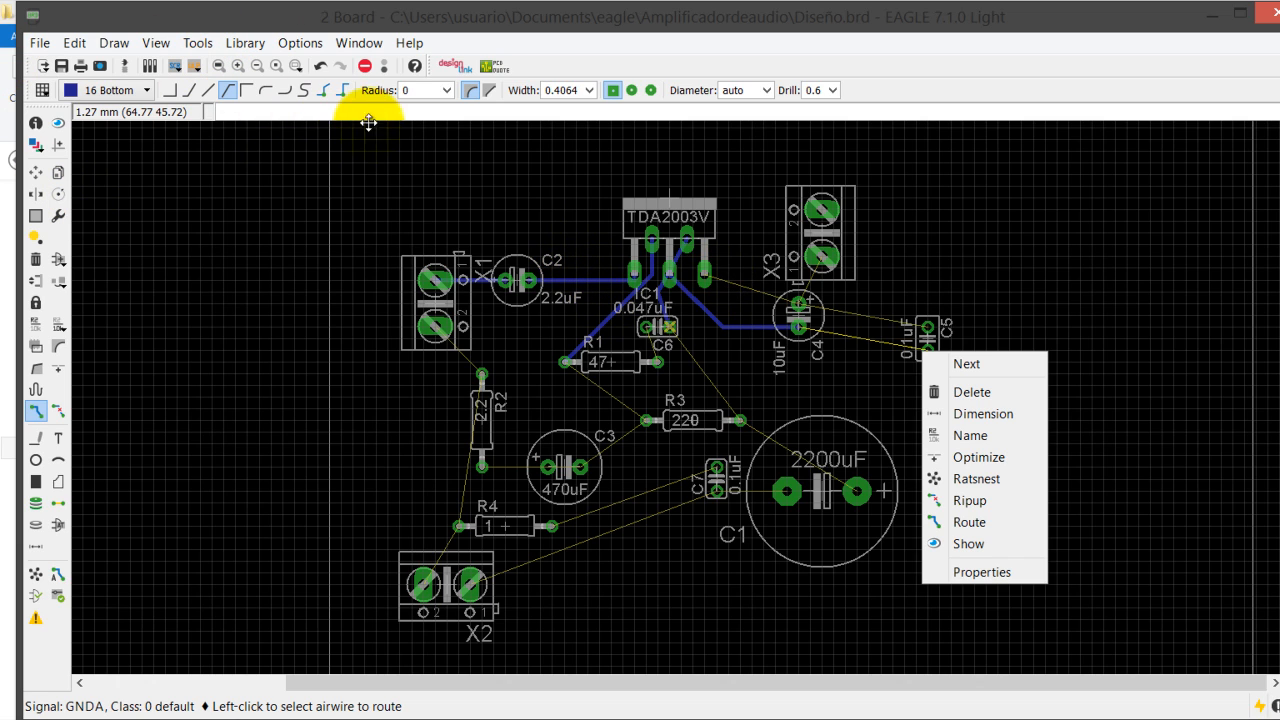
click(473, 145)
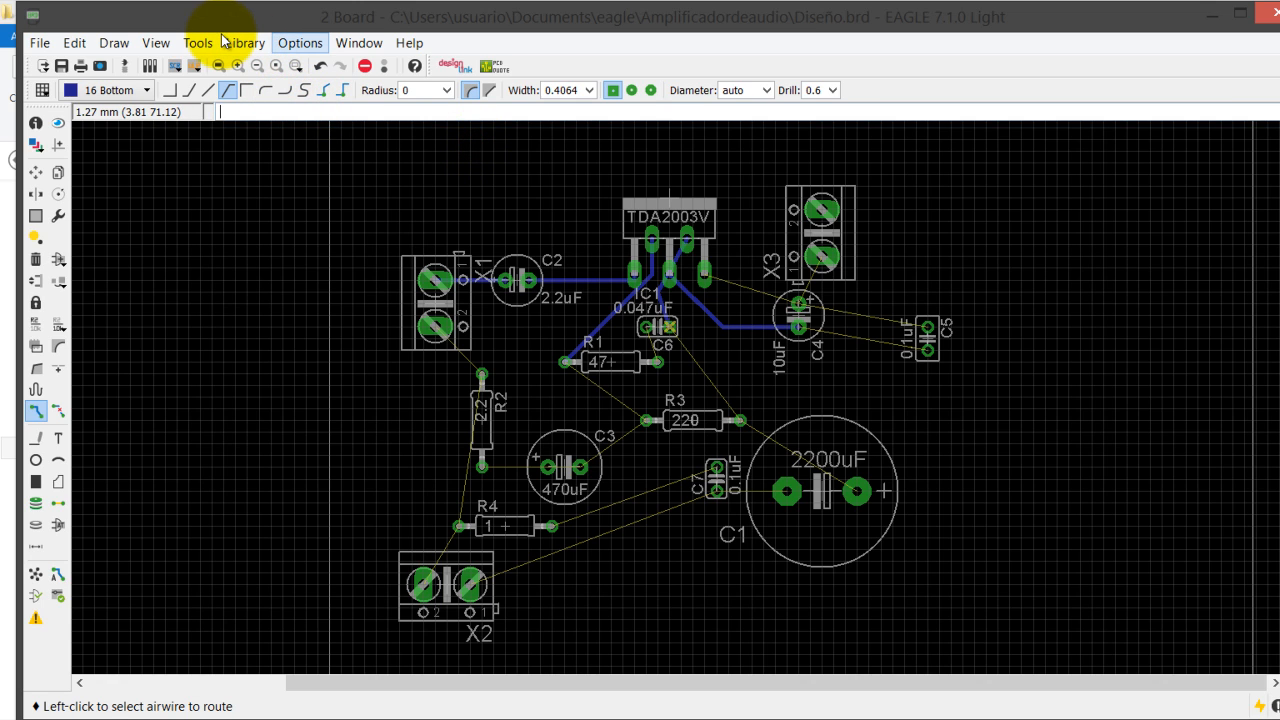
- Undo the IC1-to-C4 track, the shifted bend, the last move of C6 and the IC1-to-C6 track
click(238, 65)
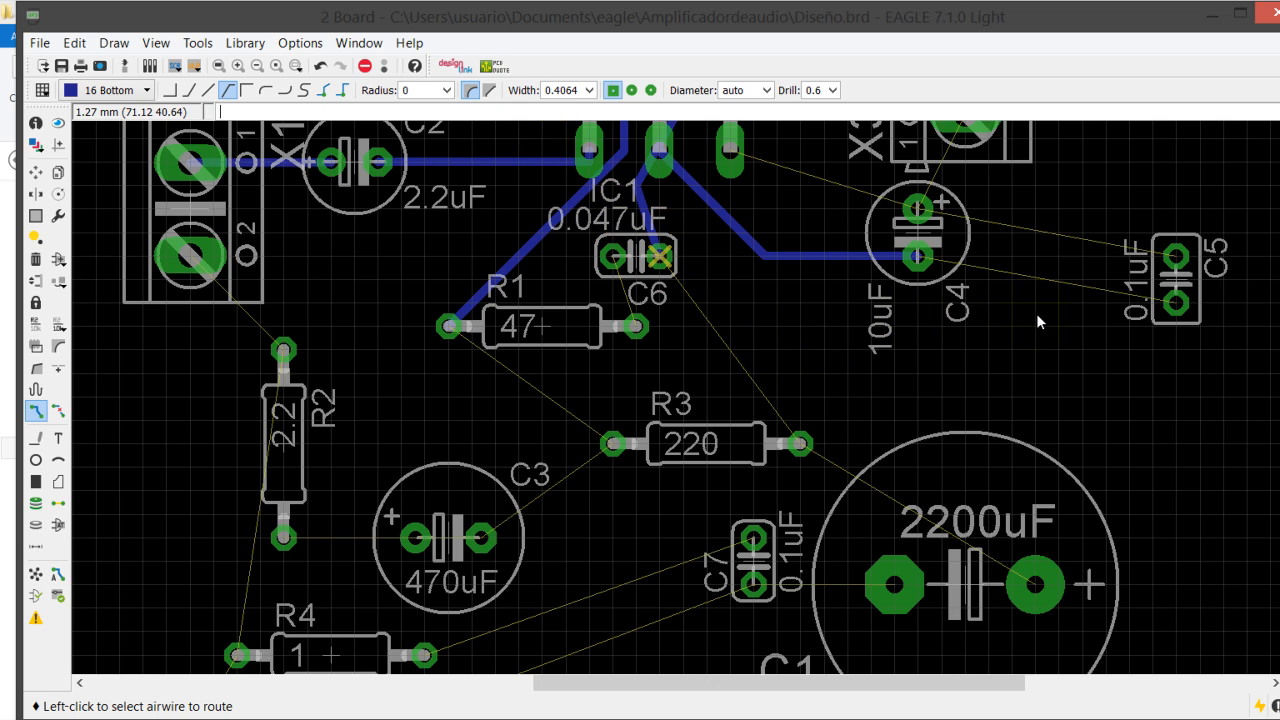
scroll(1036, 318, up, 3)
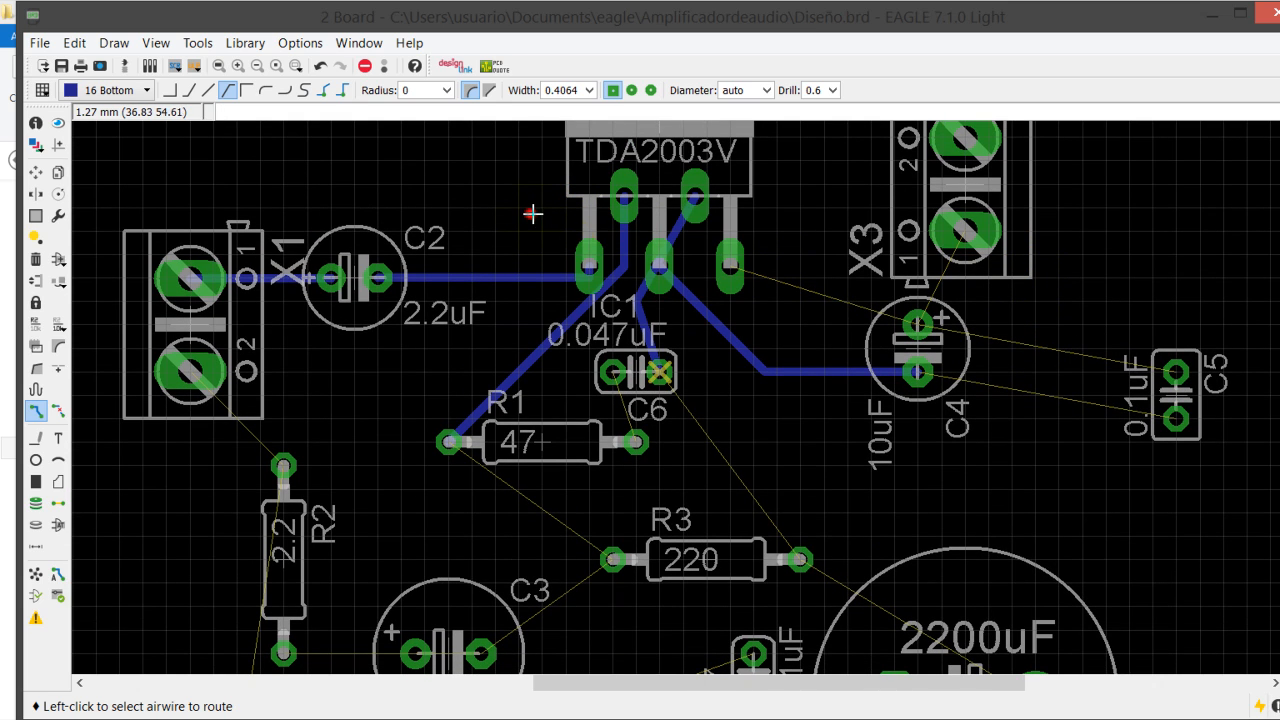
key(ctrl+z)
key(ctrl+z)
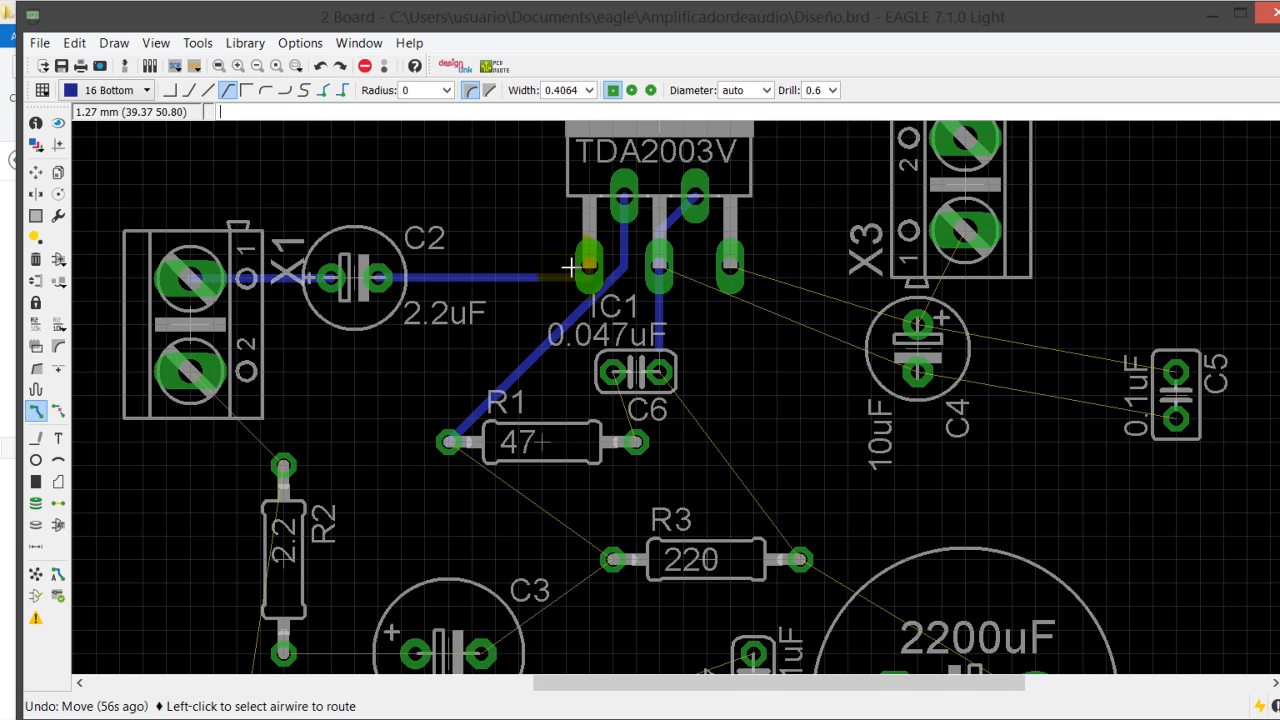
key(ctrl+z)
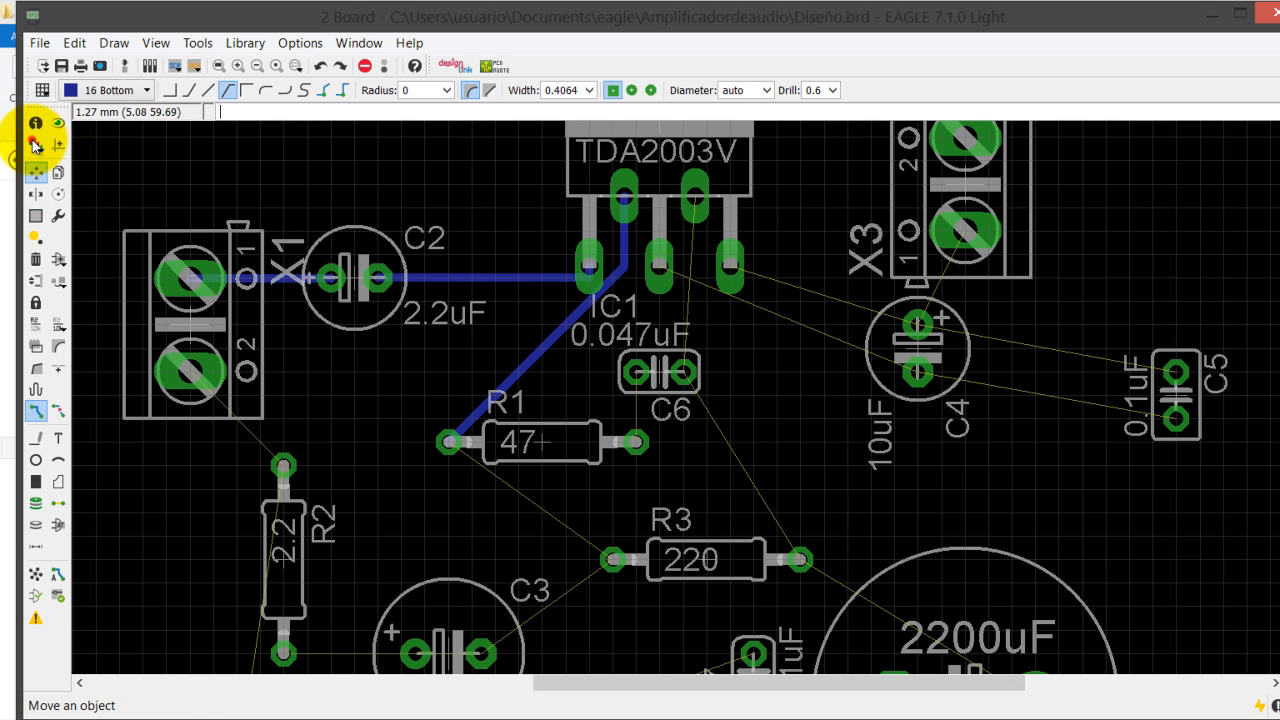
- Move capacitor C6 left so its right pad lies slightly left of IC1's lower-middle pin
click(35, 172)
click(529, 296)
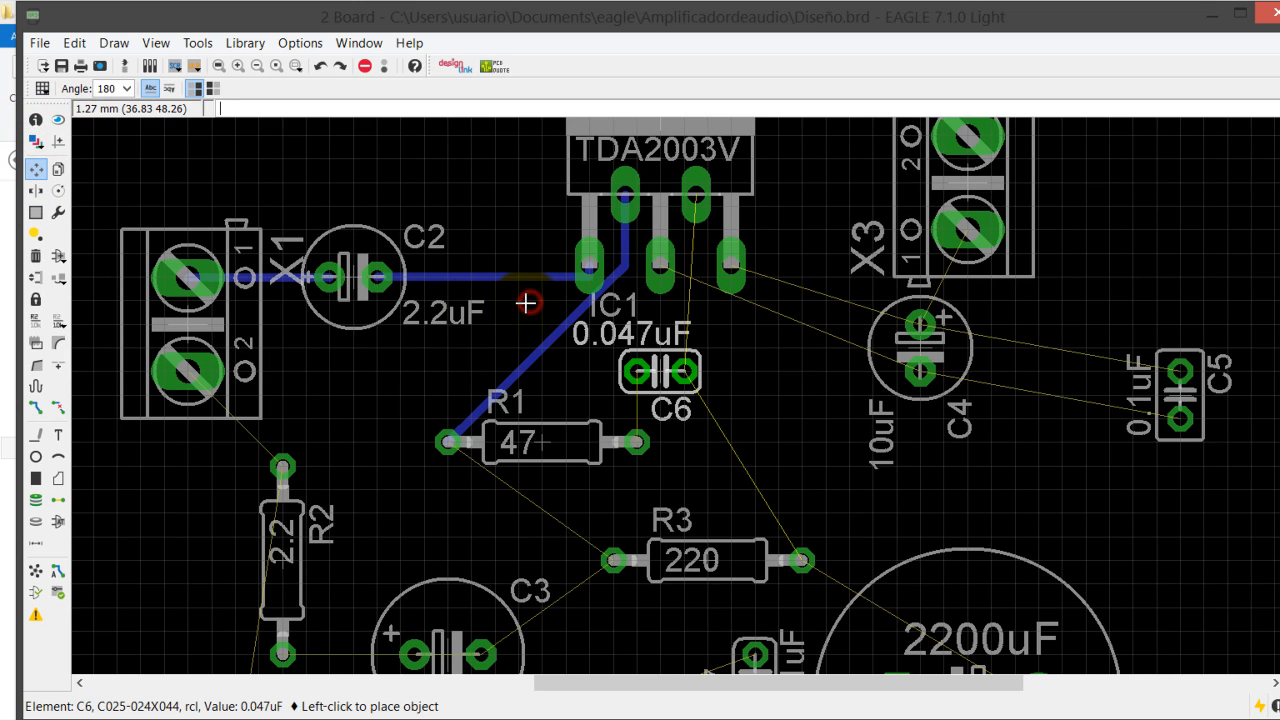
click(509, 296)
click(521, 304)
- Try to continue the track bulging left from R2's upper pad down to R4's left pad, and undo it
right_click(521, 304)
right_click(521, 304)
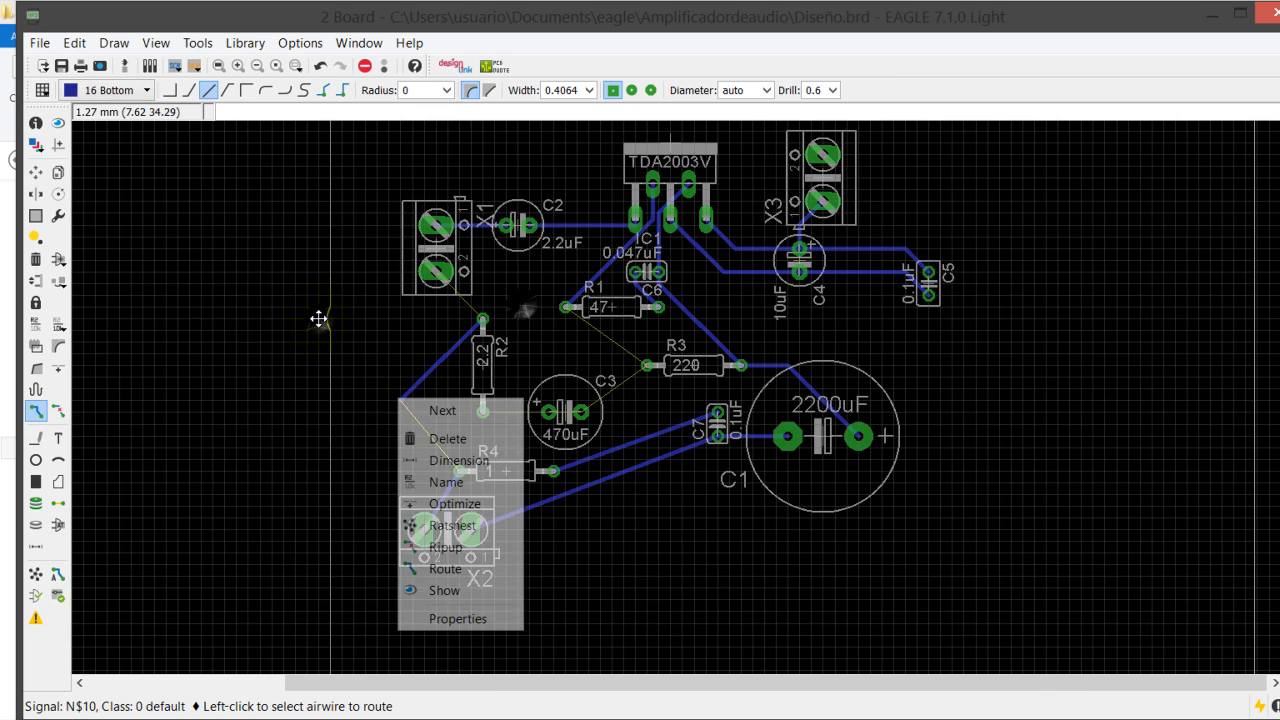
click(342, 298)
right_click(342, 298)
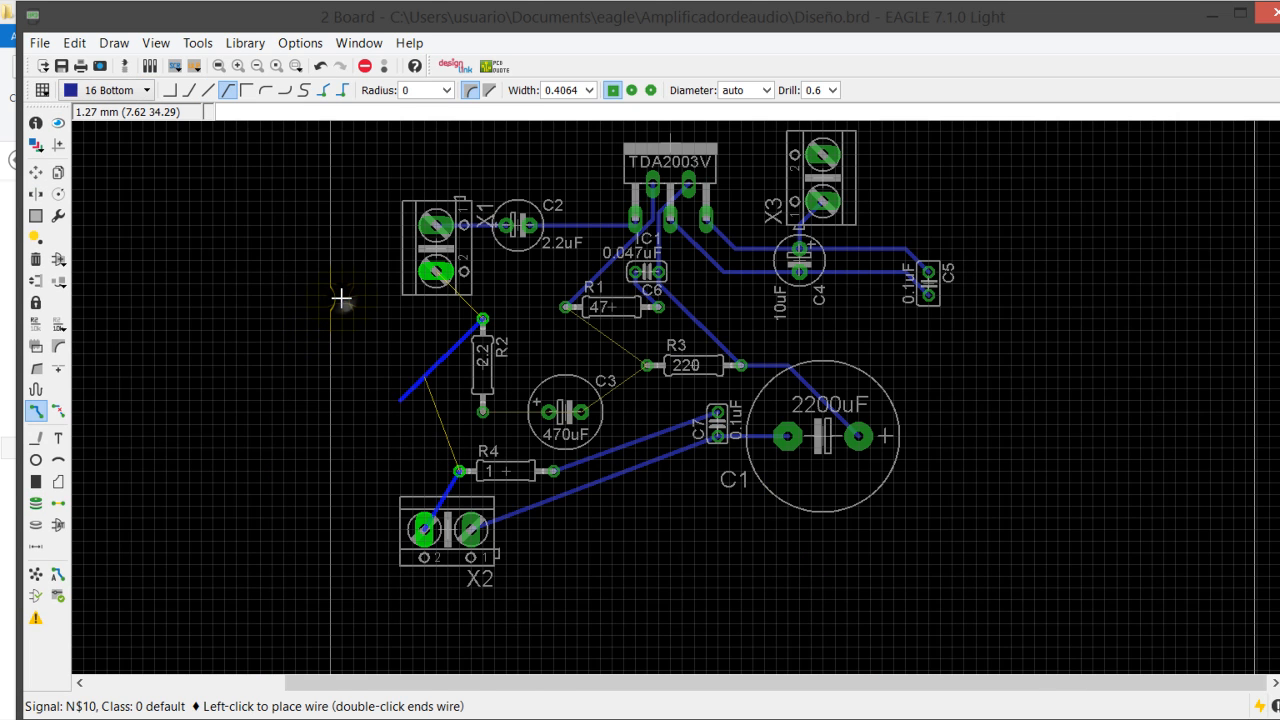
click(322, 320)
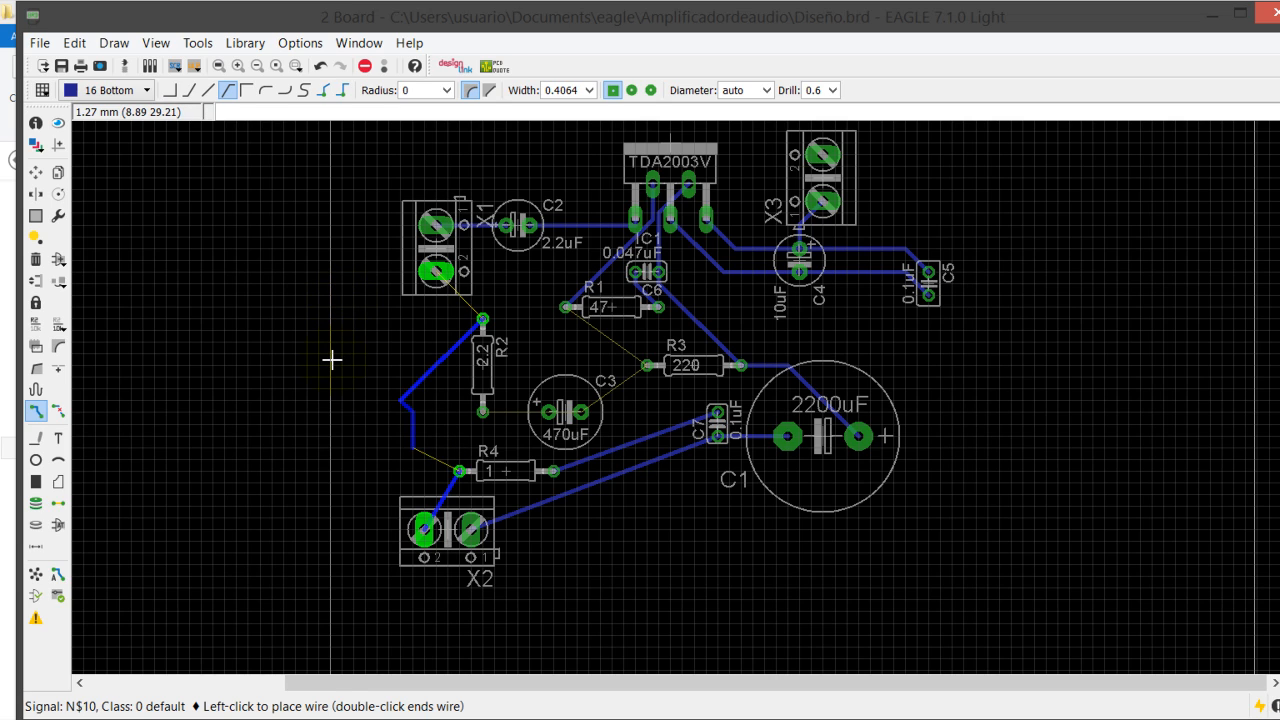
key(Escape)
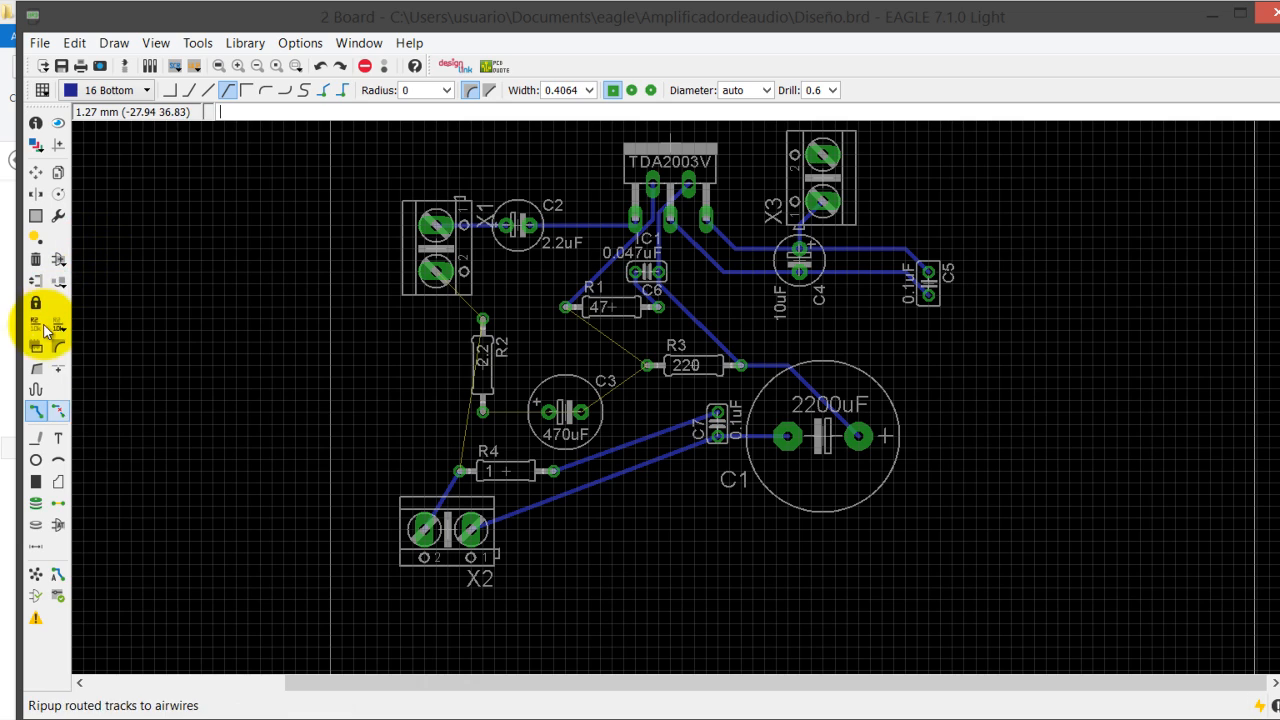
- Route R2's upper pad down to R4's left pad with a diagonal-then-vertical bend, and X1's pad 2 diagonally to R2's upper pad
click(384, 256)
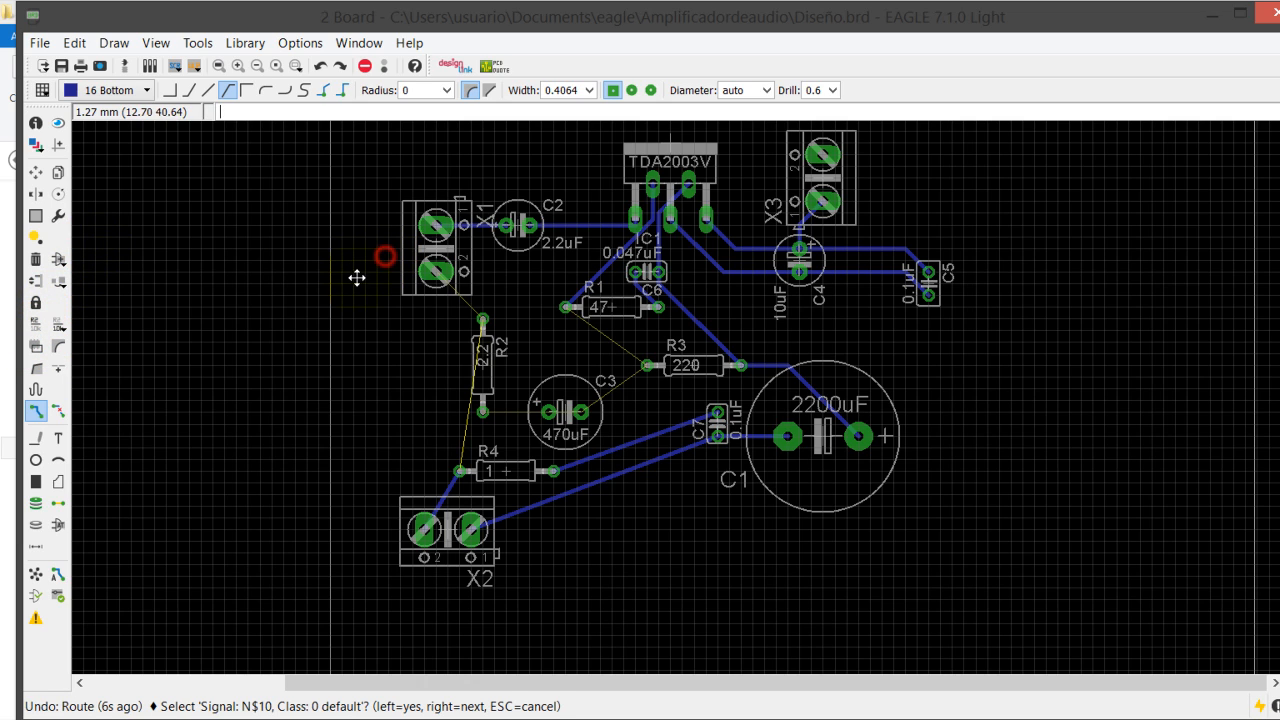
click(380, 312)
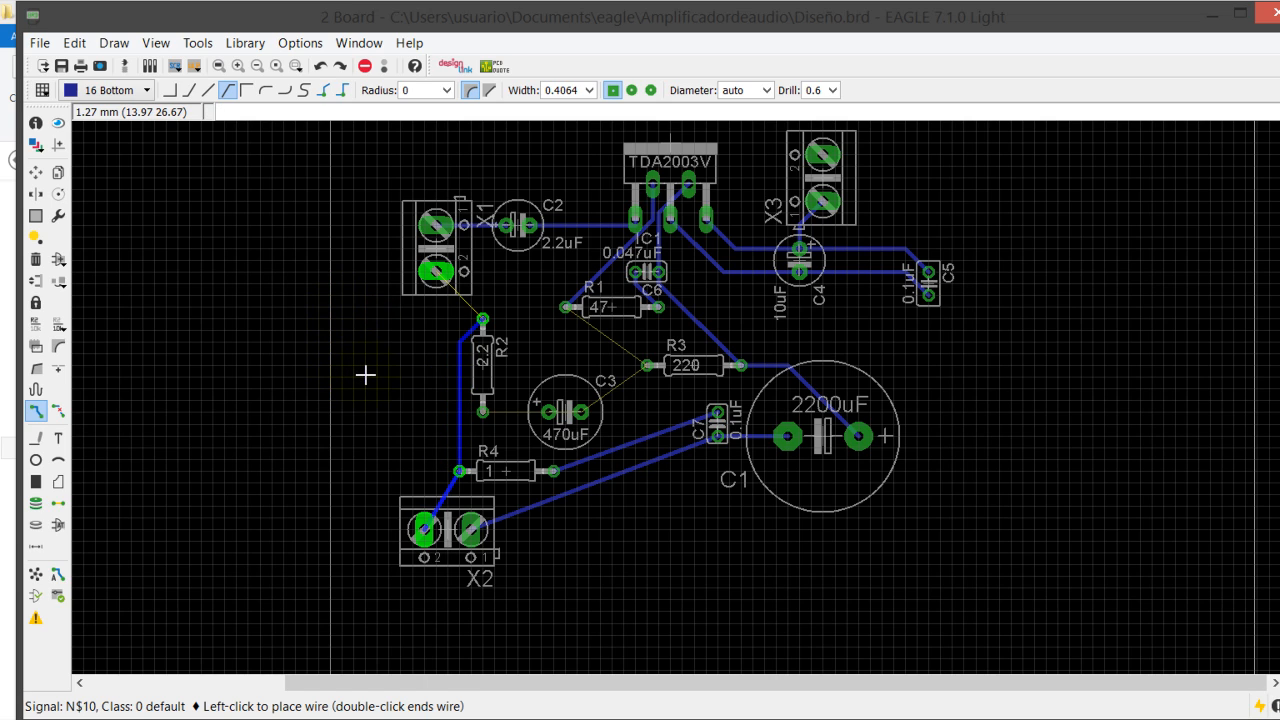
click(365, 375)
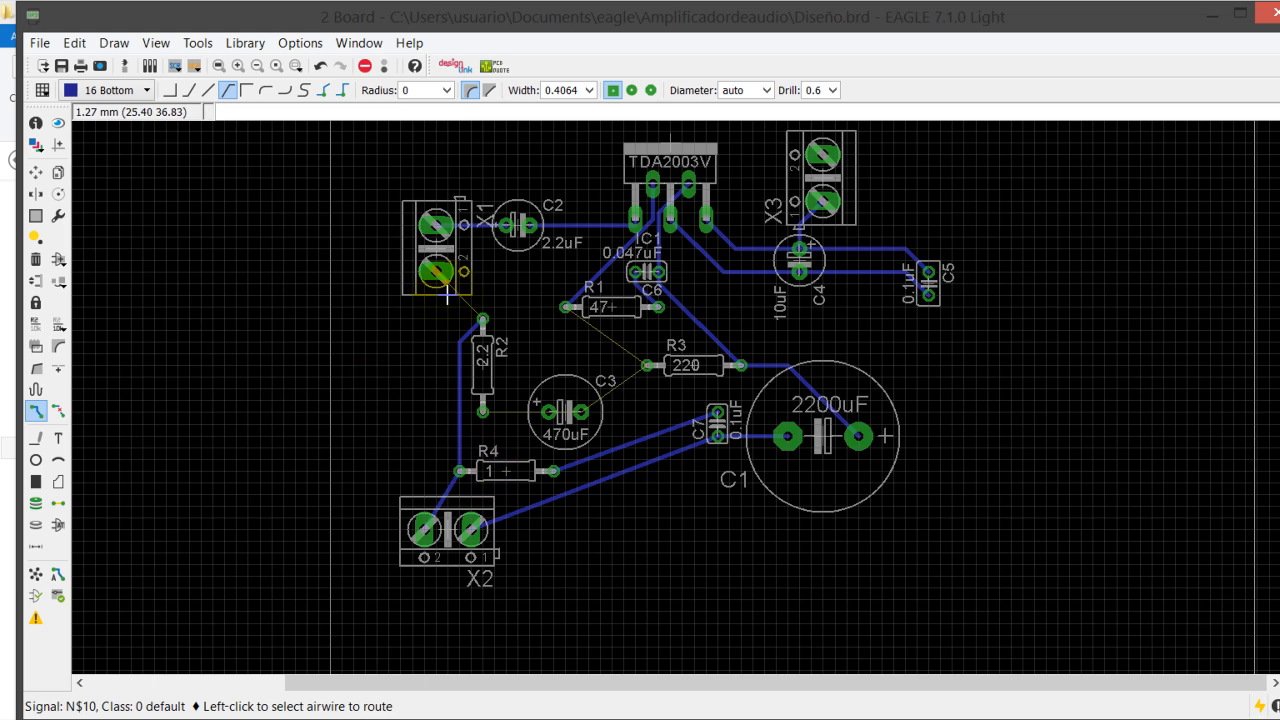
click(349, 211)
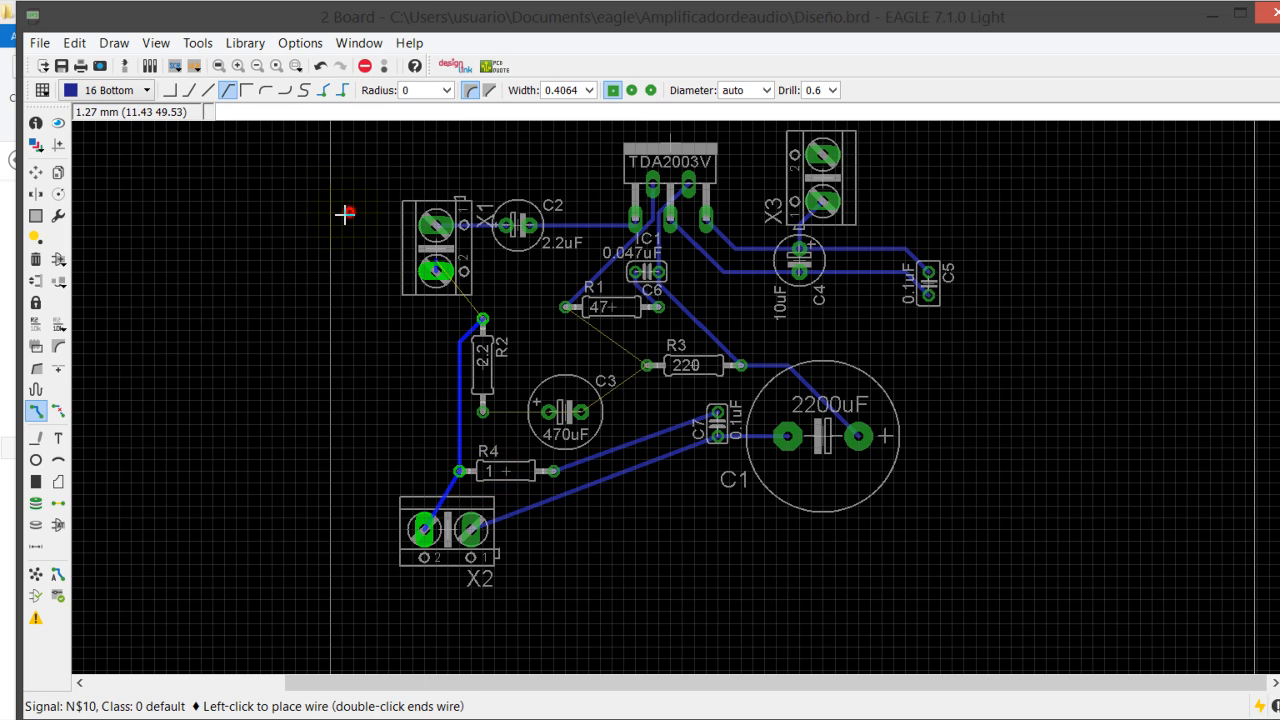
double_click(387, 258)
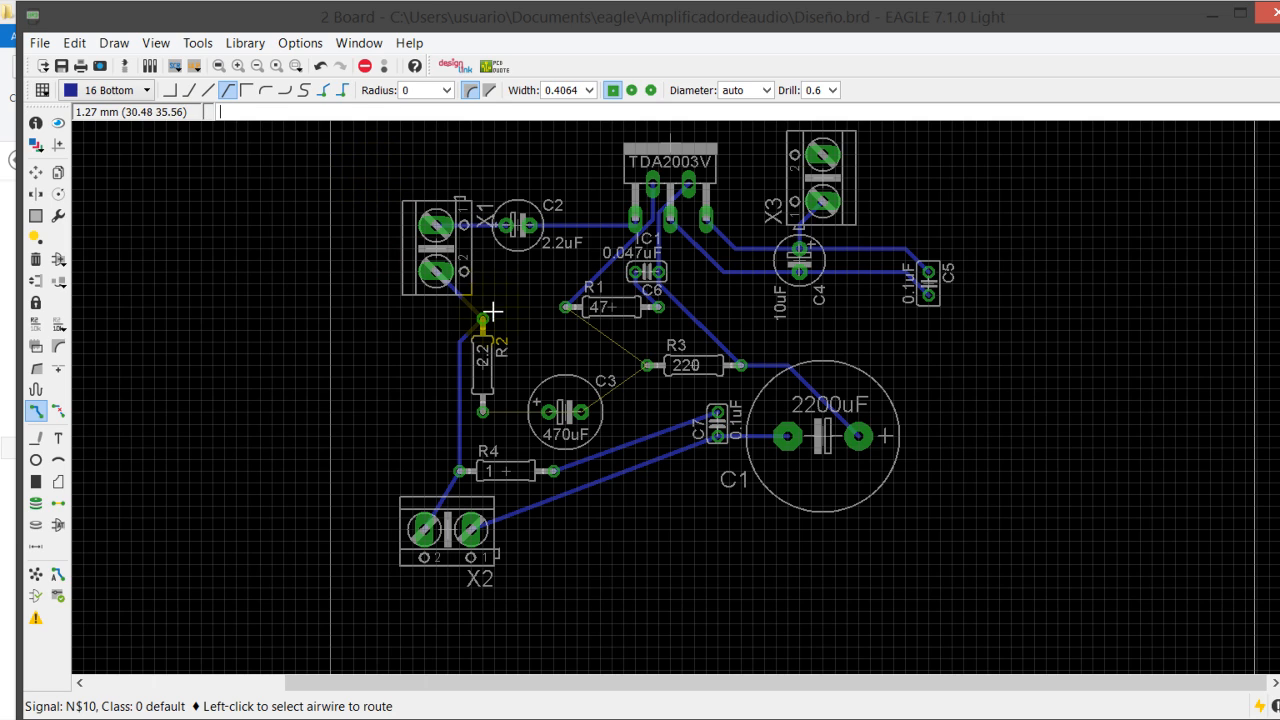
- Route a track from R1's left pad to R3's left pad with a diagonal-then-horizontal bend
click(456, 241)
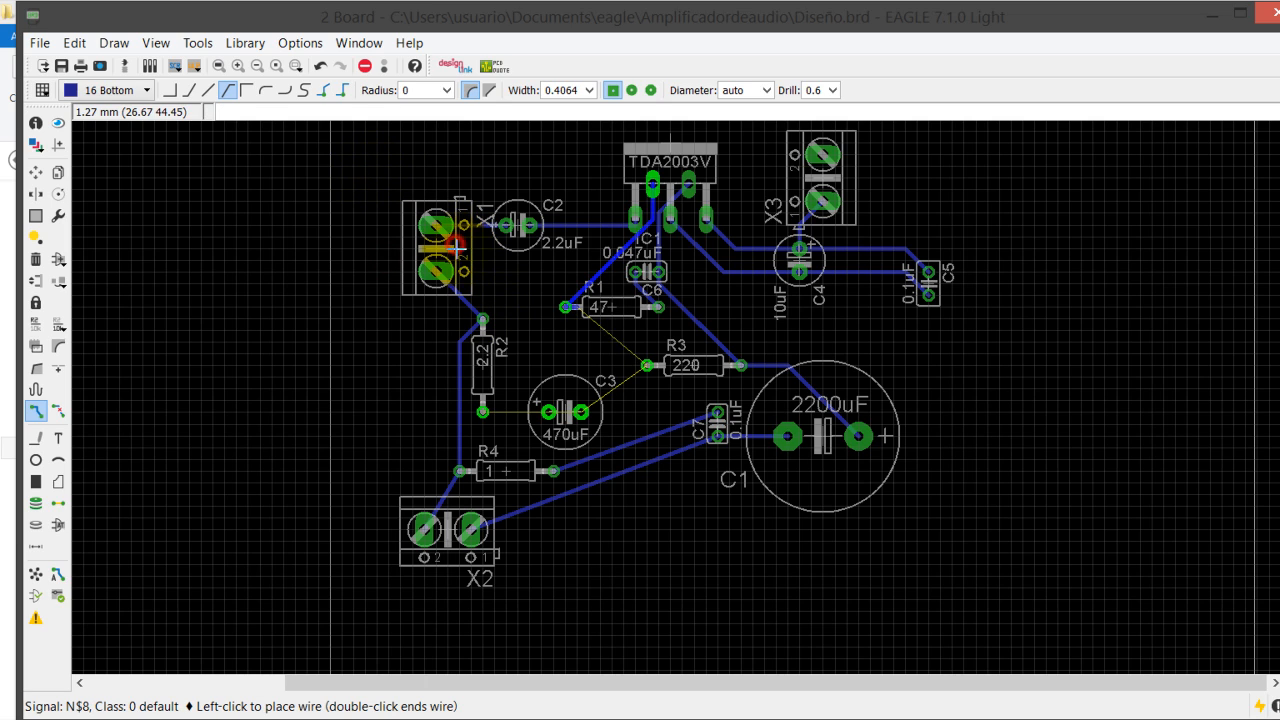
double_click(518, 293)
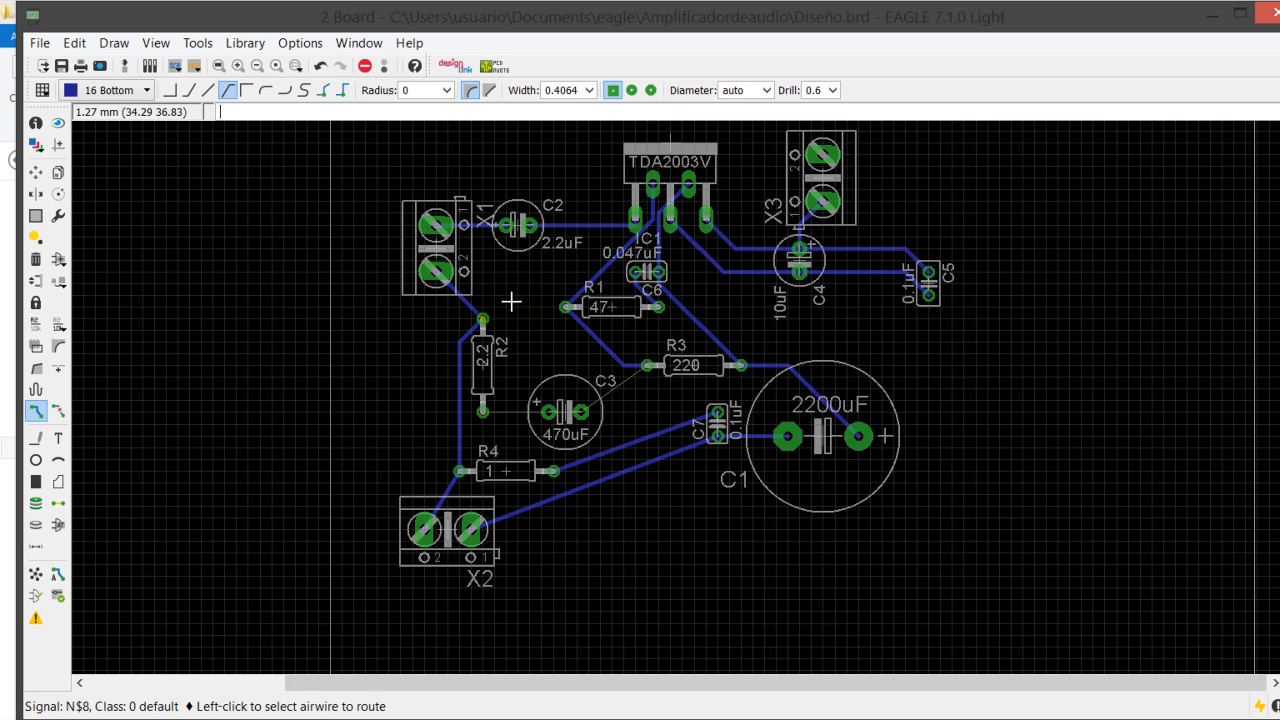
- Try to route C3's right pad towards R3's left pad, and undo the R1-to-R3 track
click(464, 328)
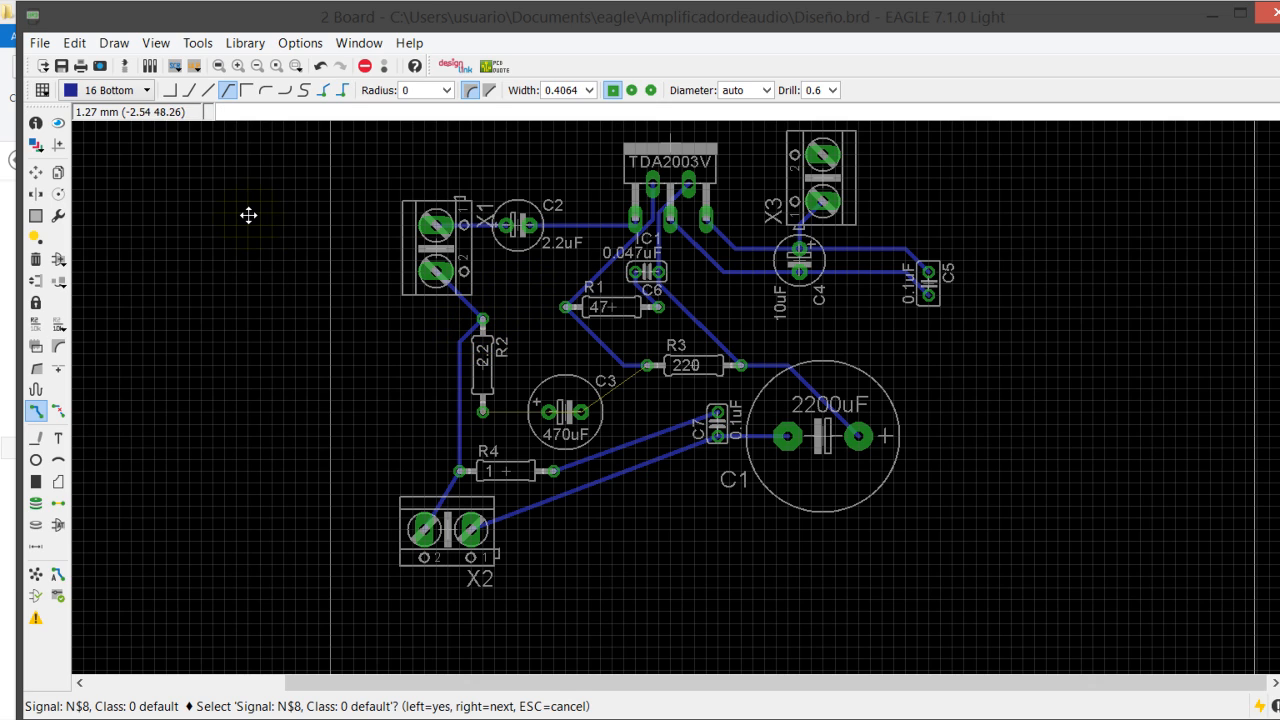
click(33, 326)
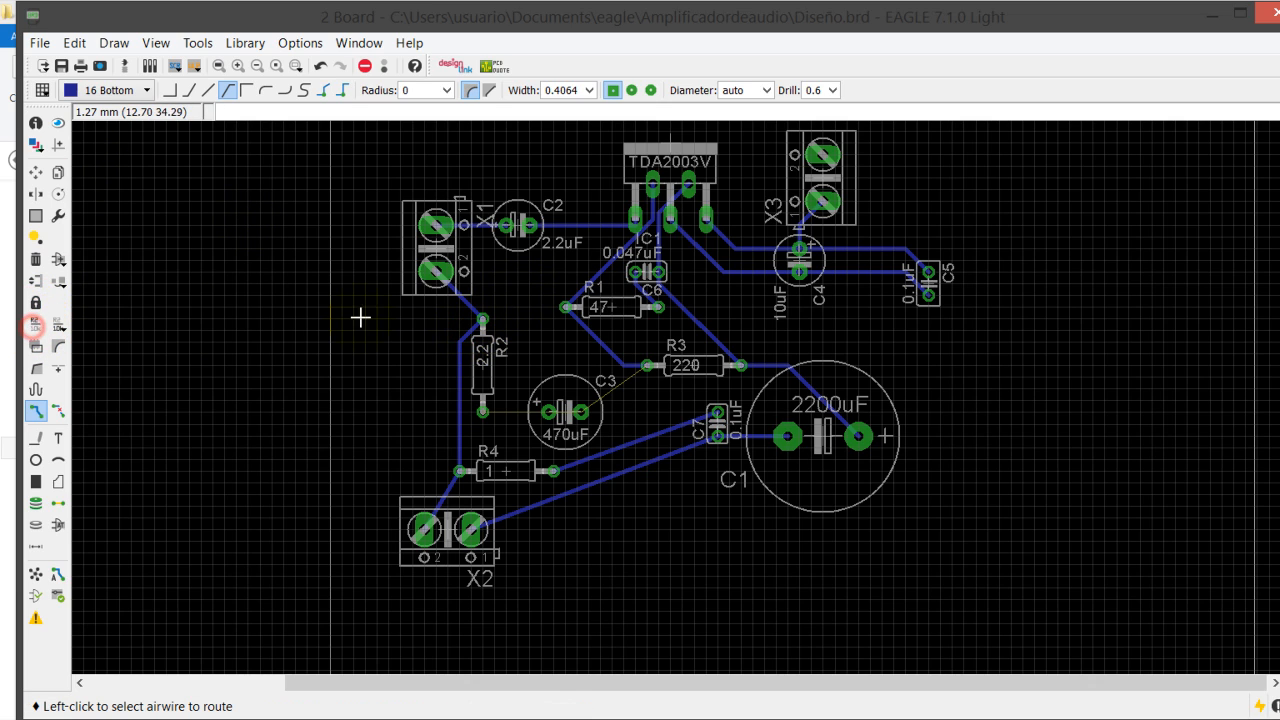
click(462, 329)
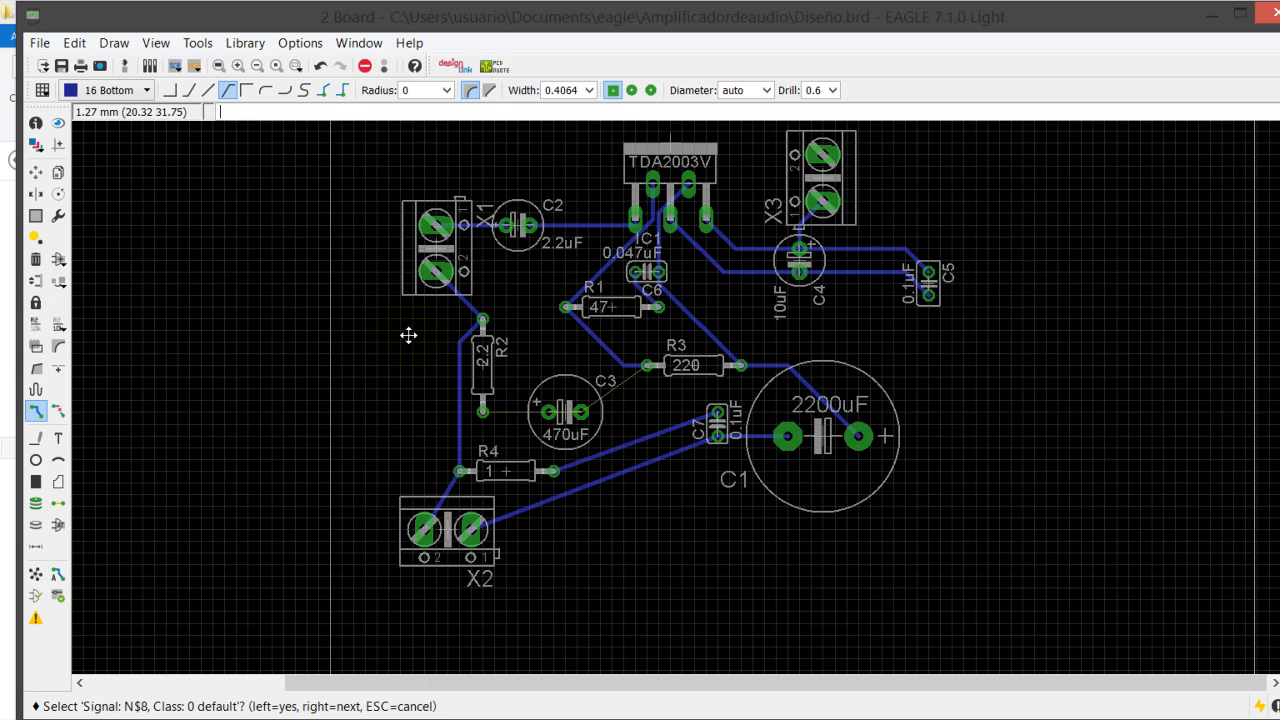
click(190, 58)
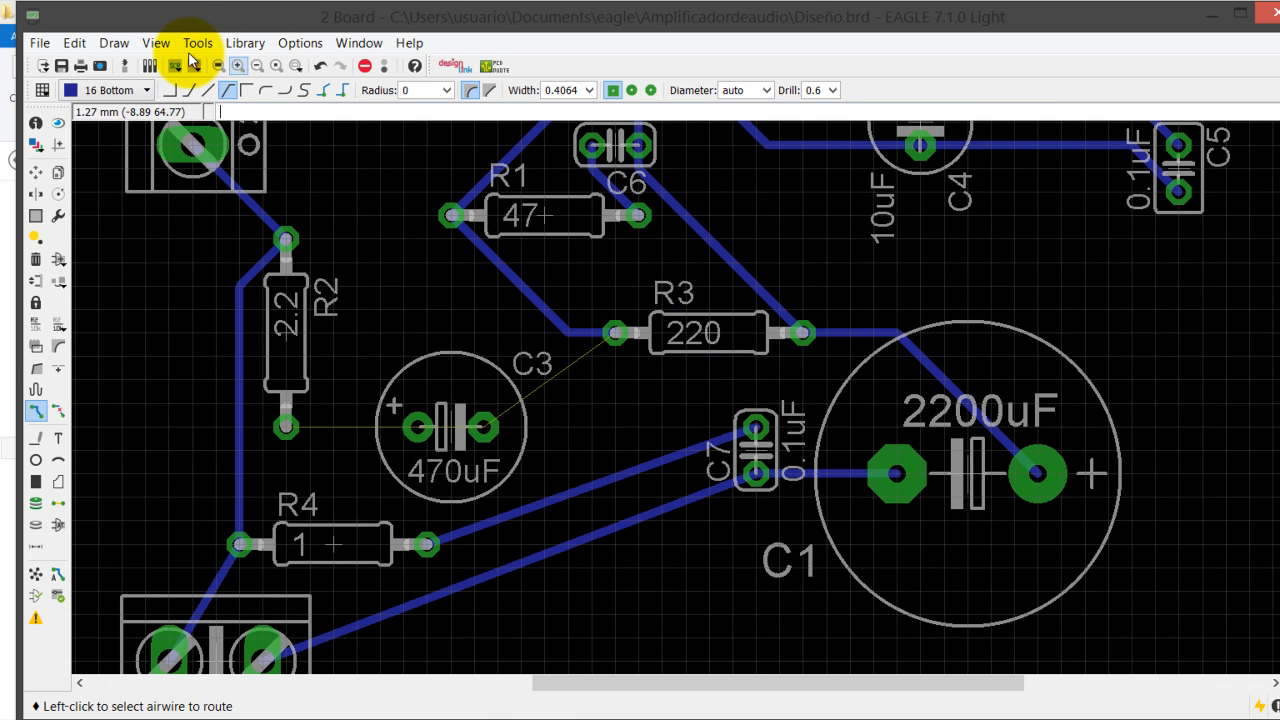
click(190, 58)
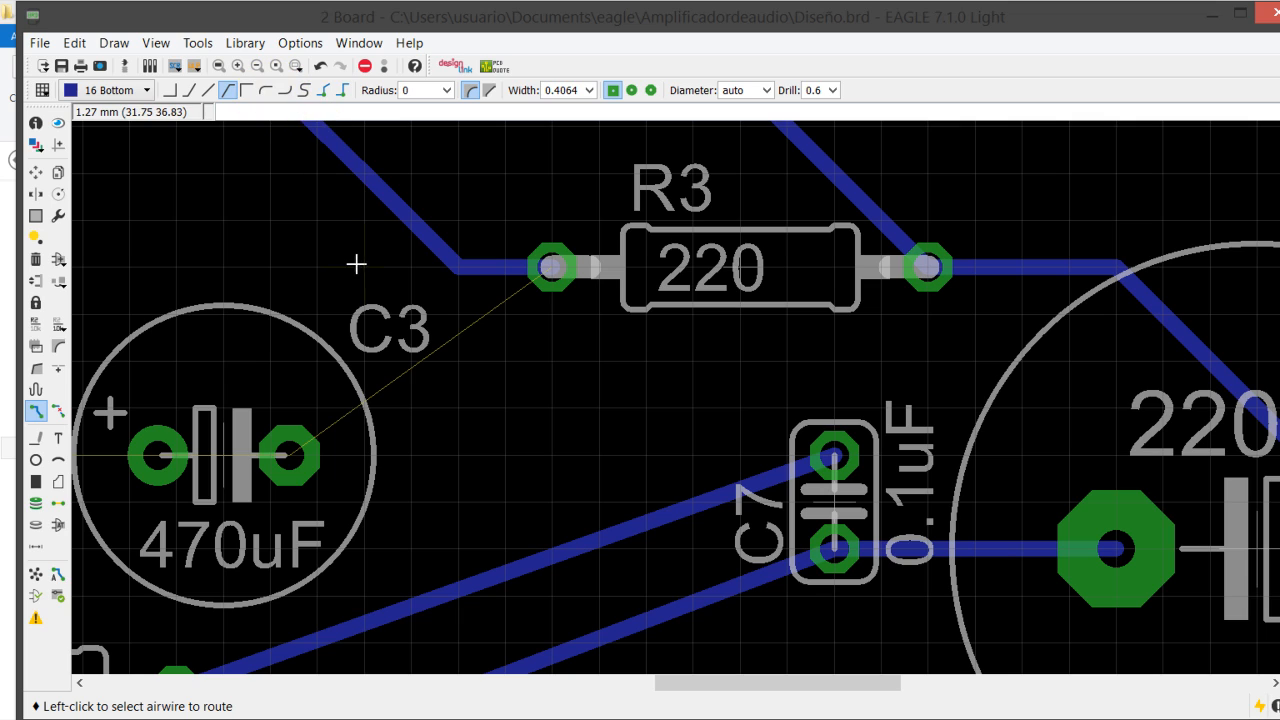
click(285, 318)
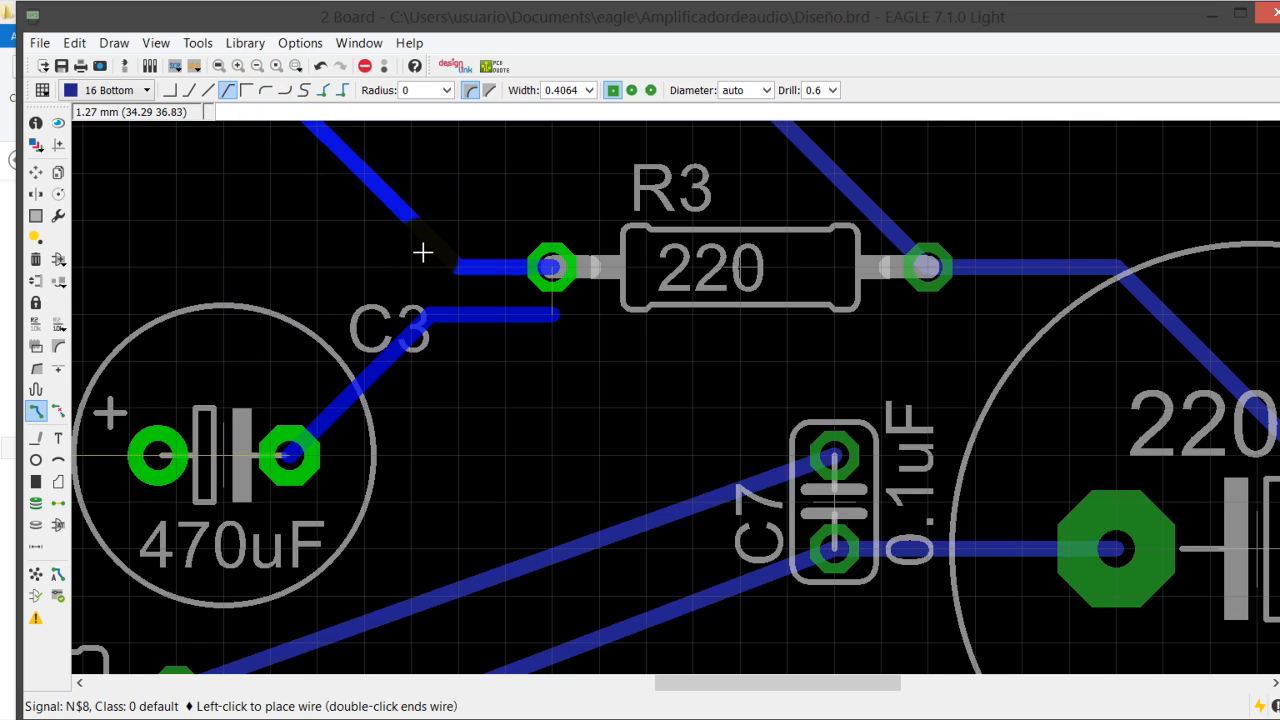
key(ctrl+z)
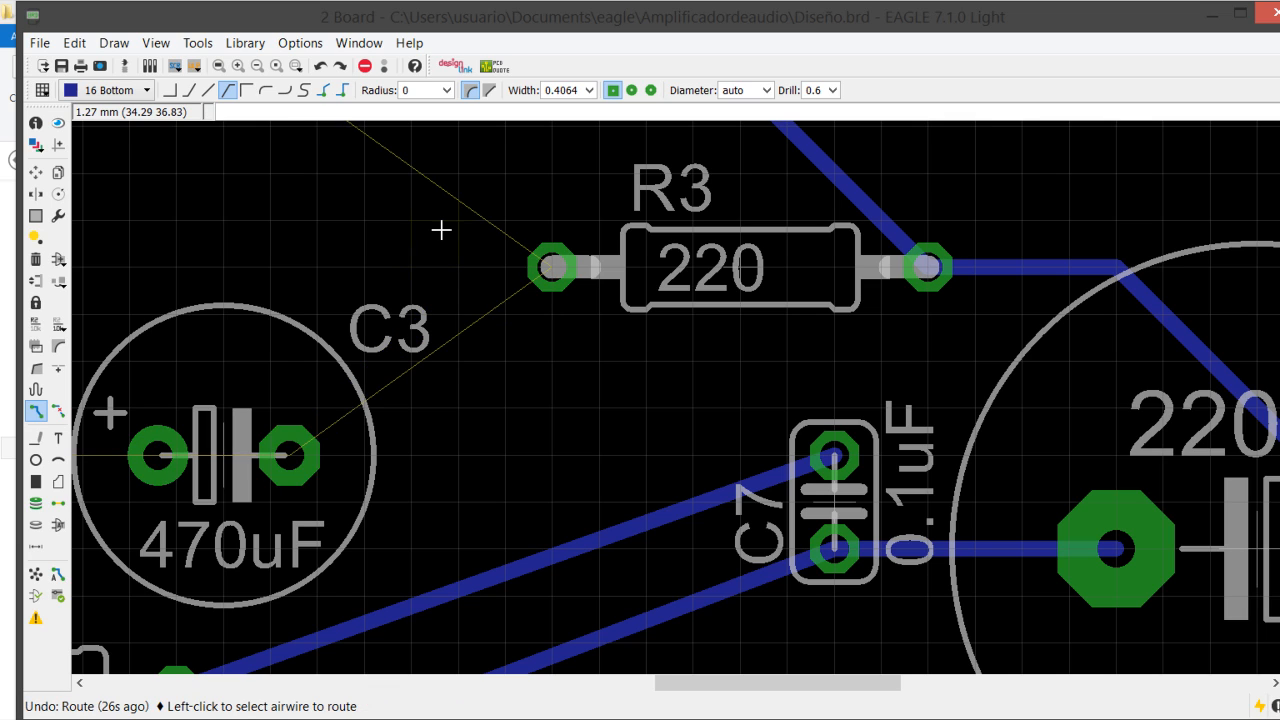
click(442, 218)
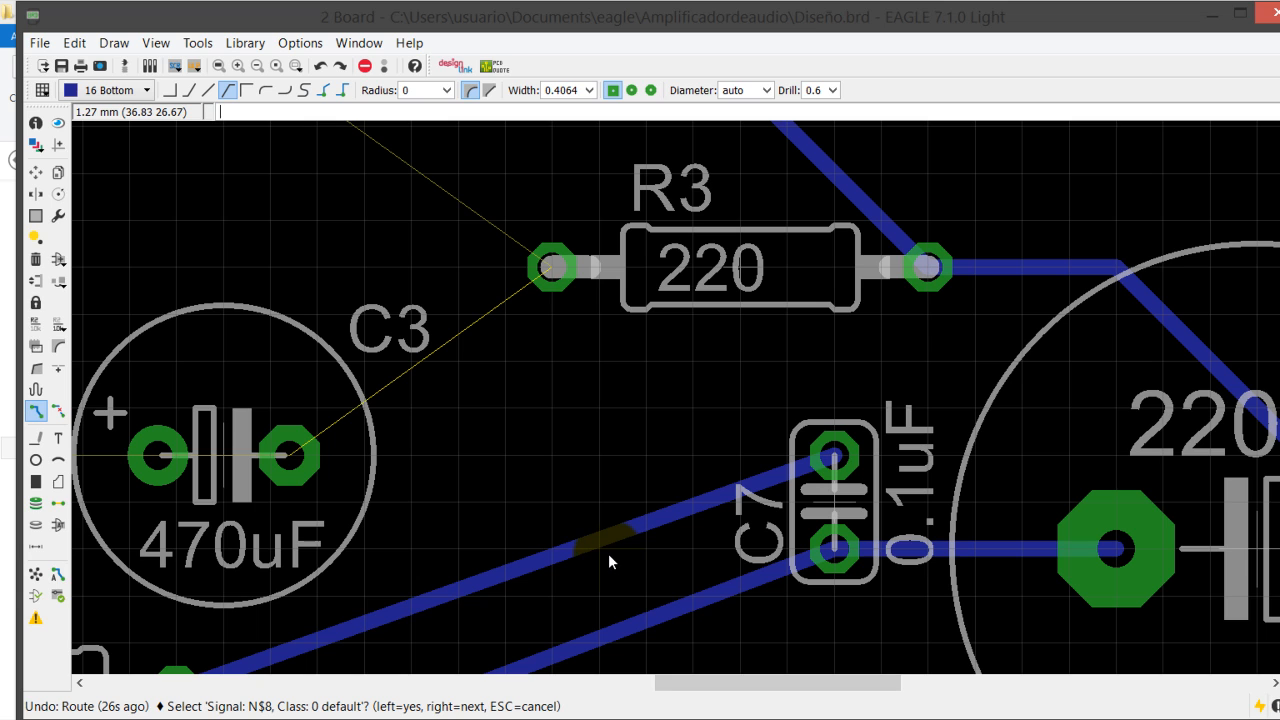
drag(600, 547, 540, 547)
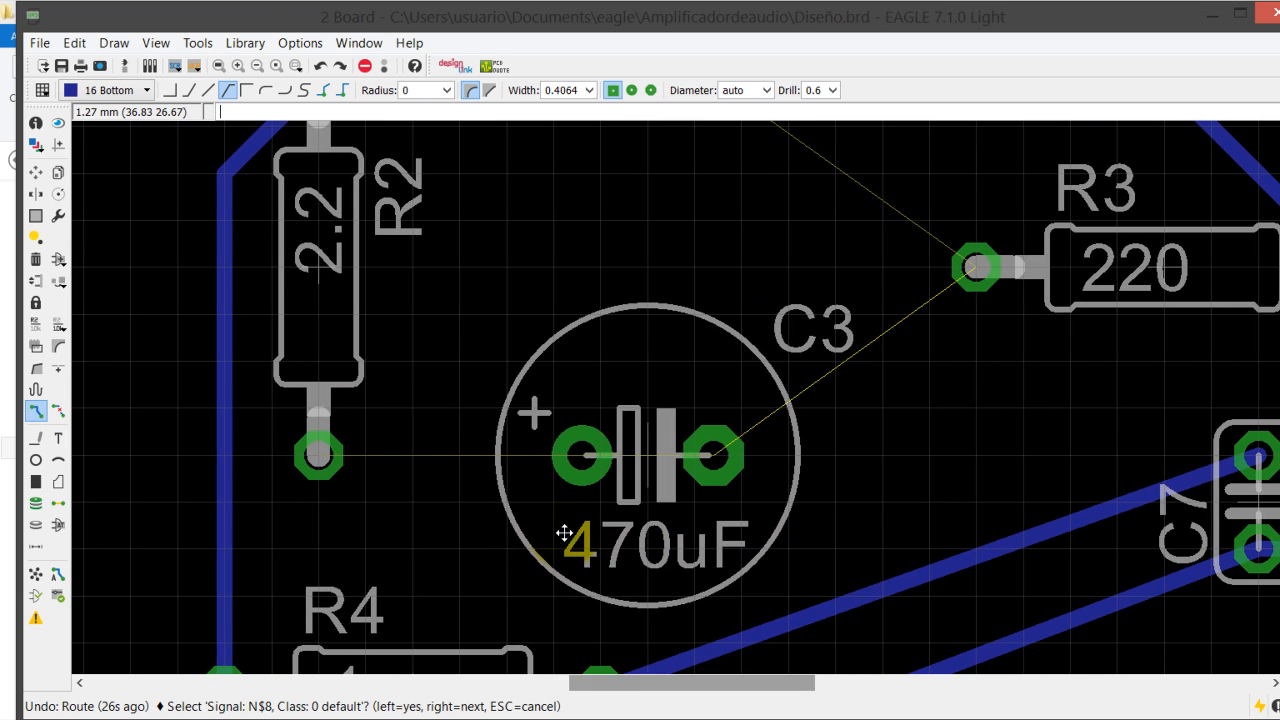
click(35, 343)
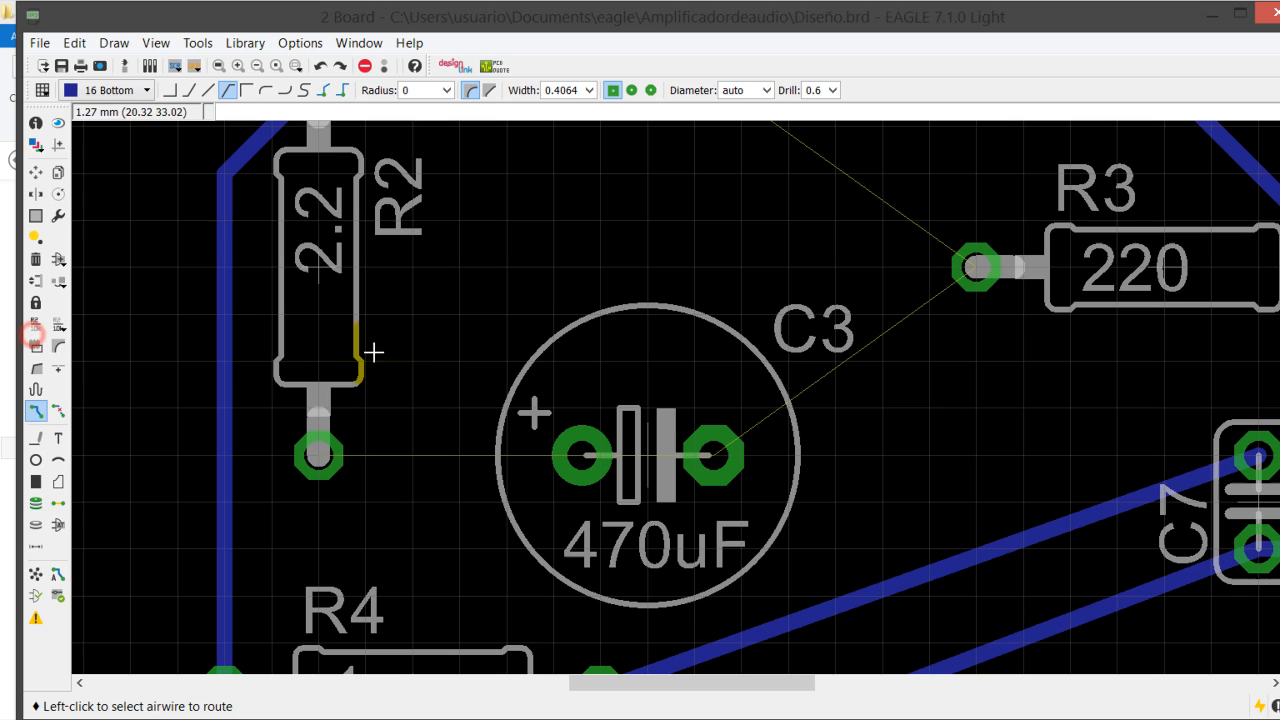
- Try to route R2's lower pad through C3 to R3's left pad with a straight-then-curved track, and undo it
click(263, 371)
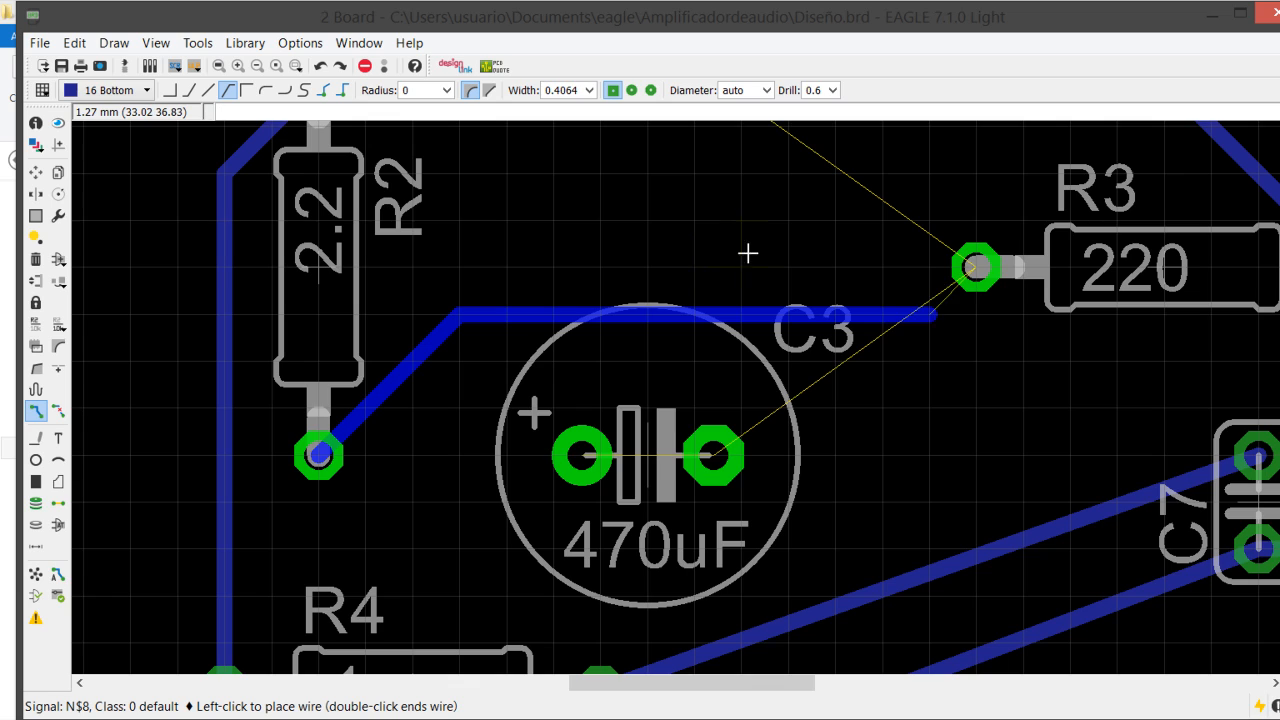
right_click(791, 283)
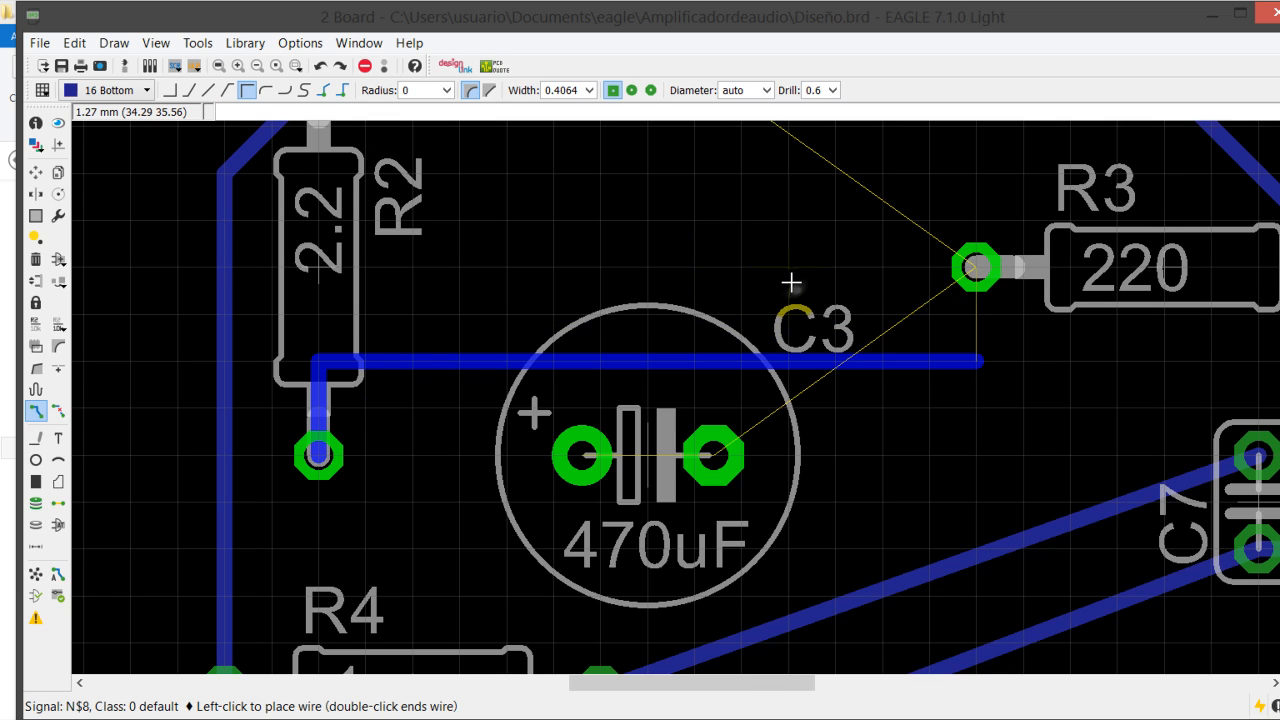
right_click(780, 226)
right_click(780, 226)
right_click(780, 226)
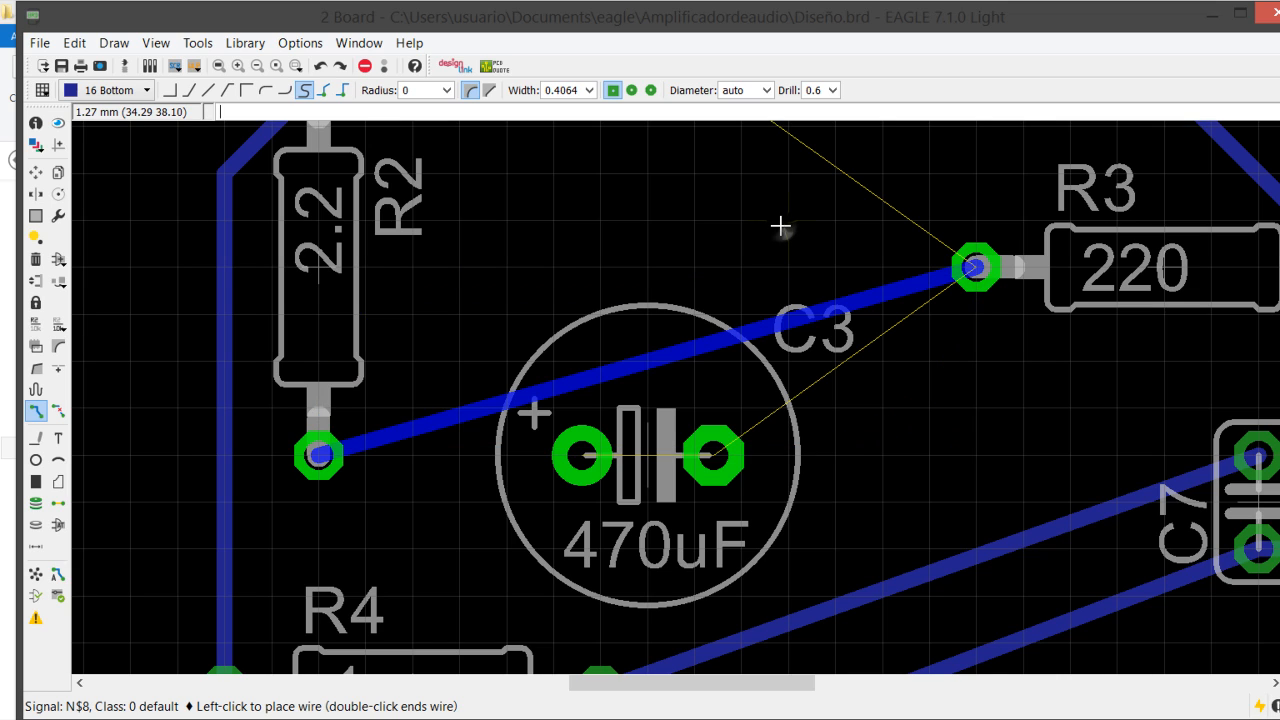
right_click(780, 226)
right_click(780, 226)
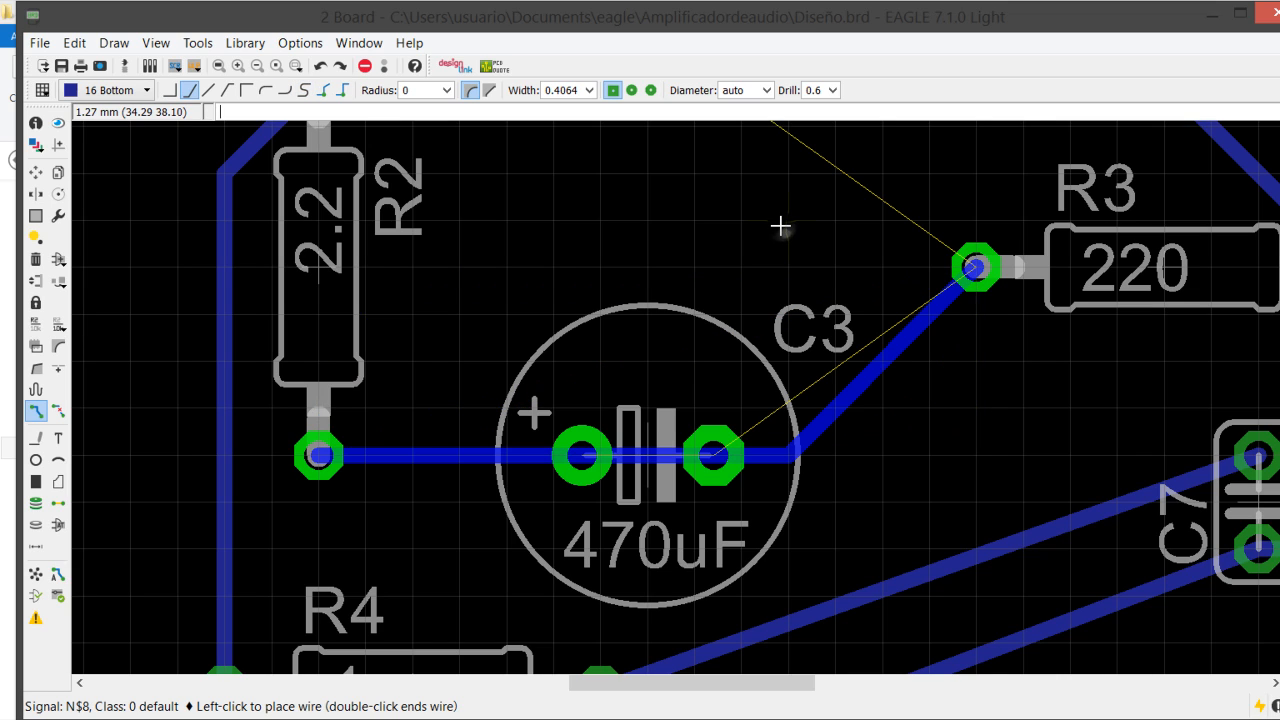
right_click(780, 226)
right_click(780, 226)
right_click(780, 226)
right_click(780, 226)
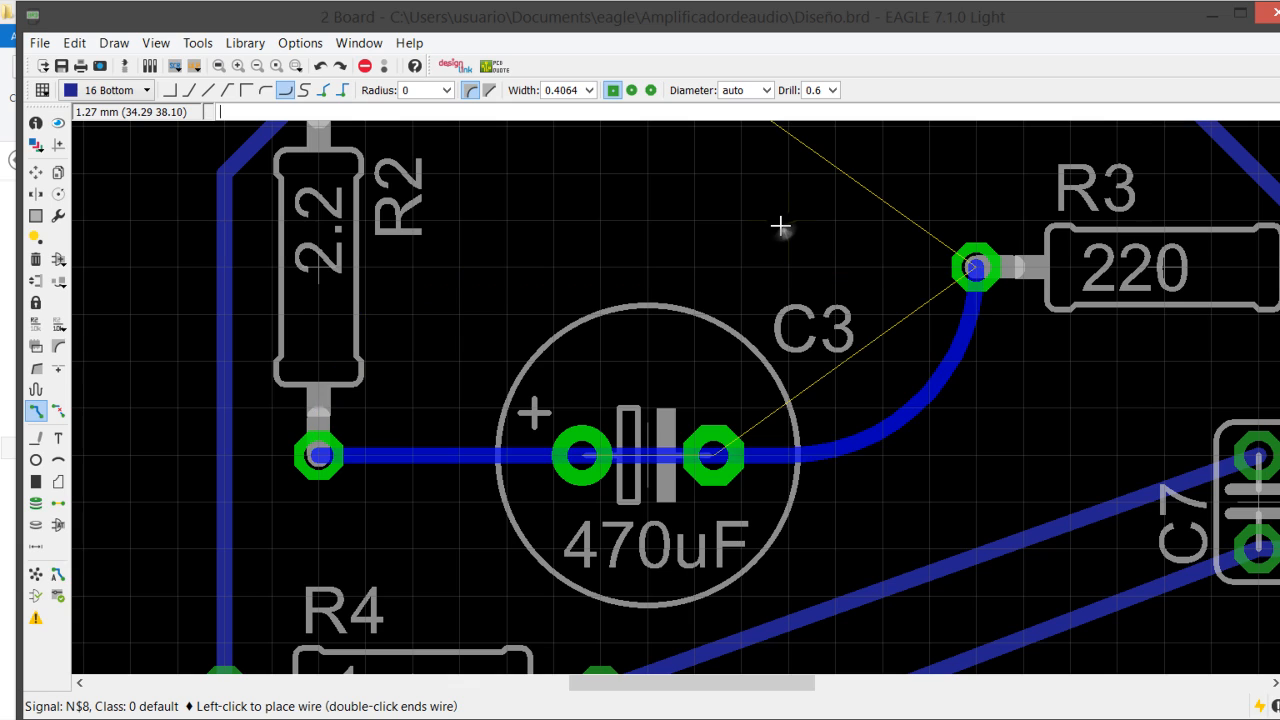
click(780, 226)
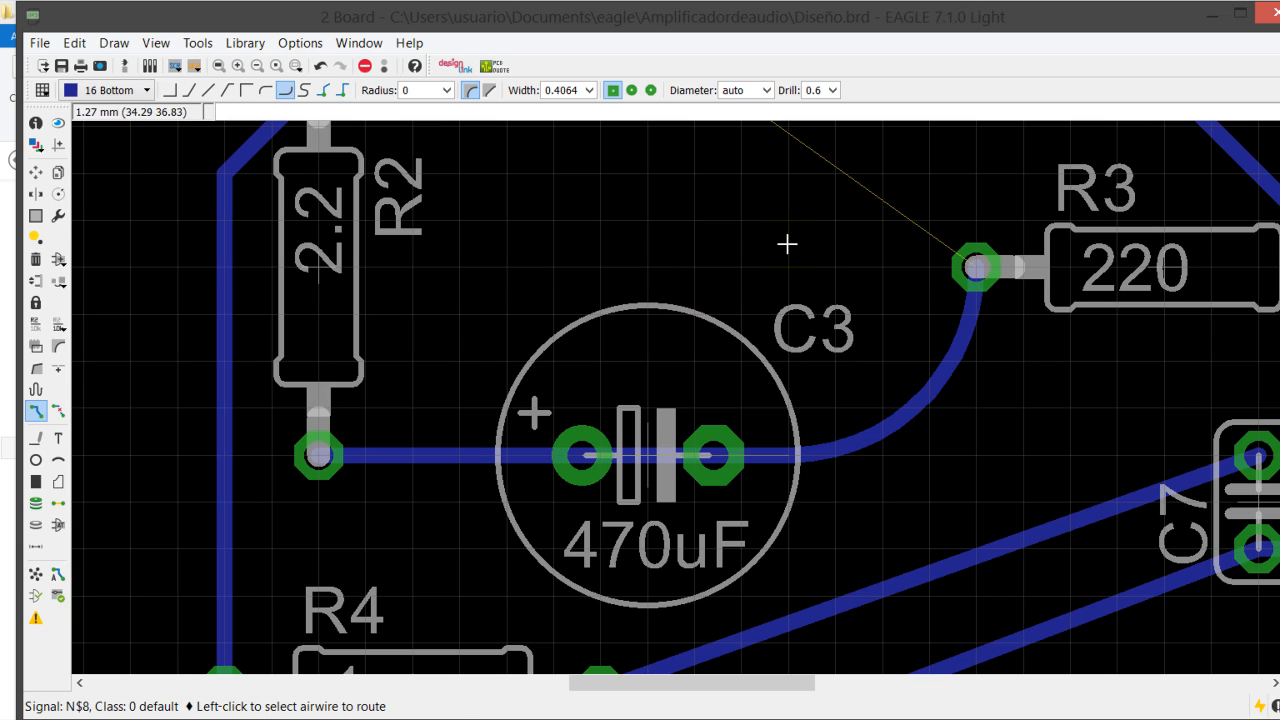
key(ctrl+z)
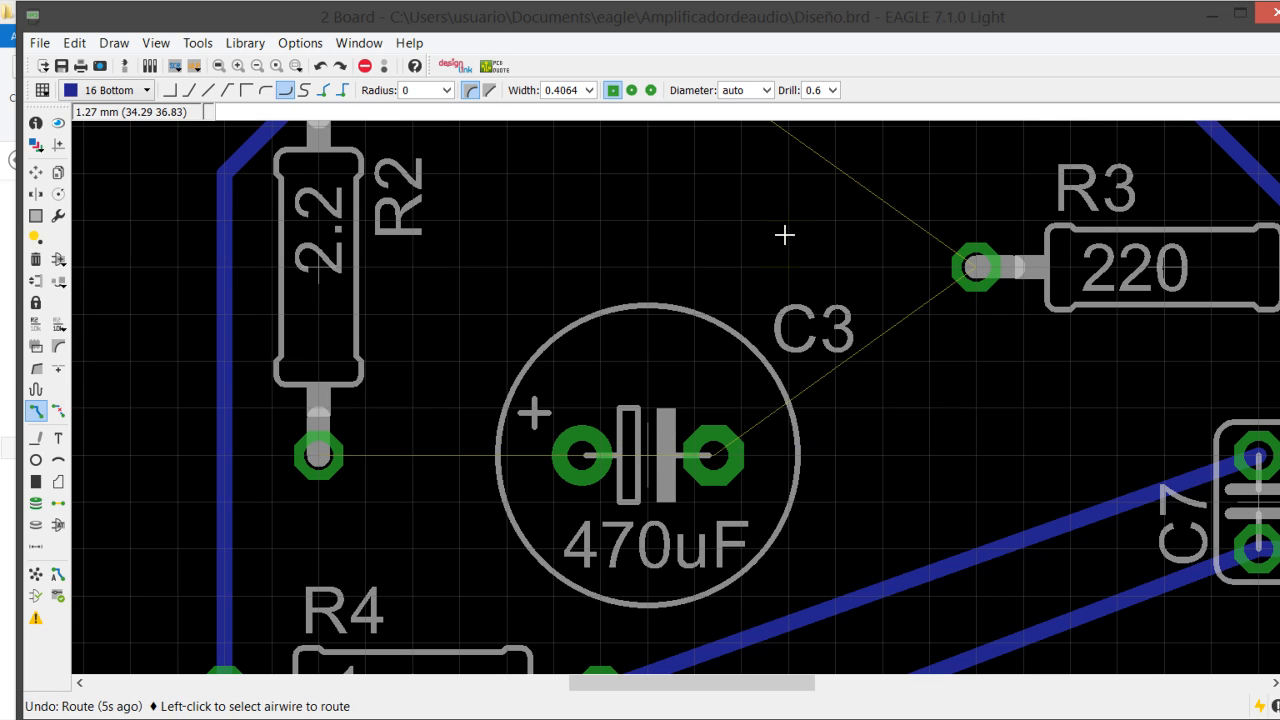
- Route R2's lower pad horizontally through both C3 pads and diagonally up to R3's left pad
click(257, 371)
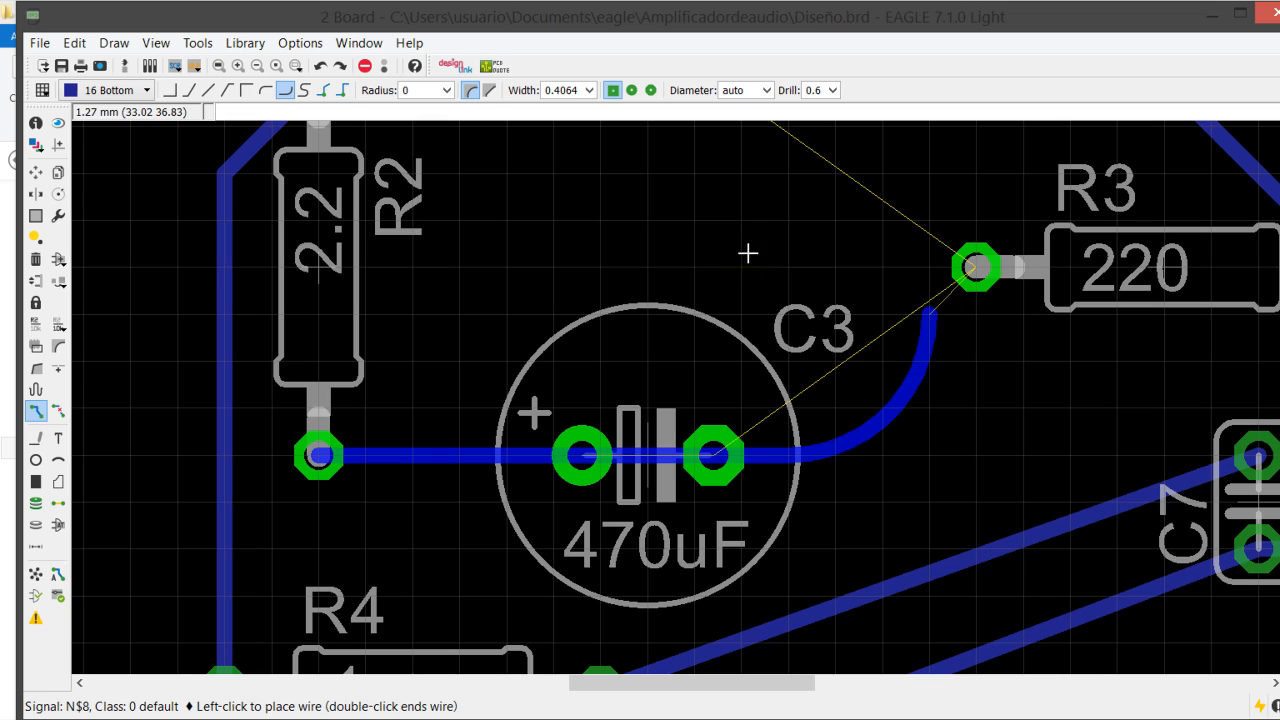
right_click(791, 230)
right_click(791, 230)
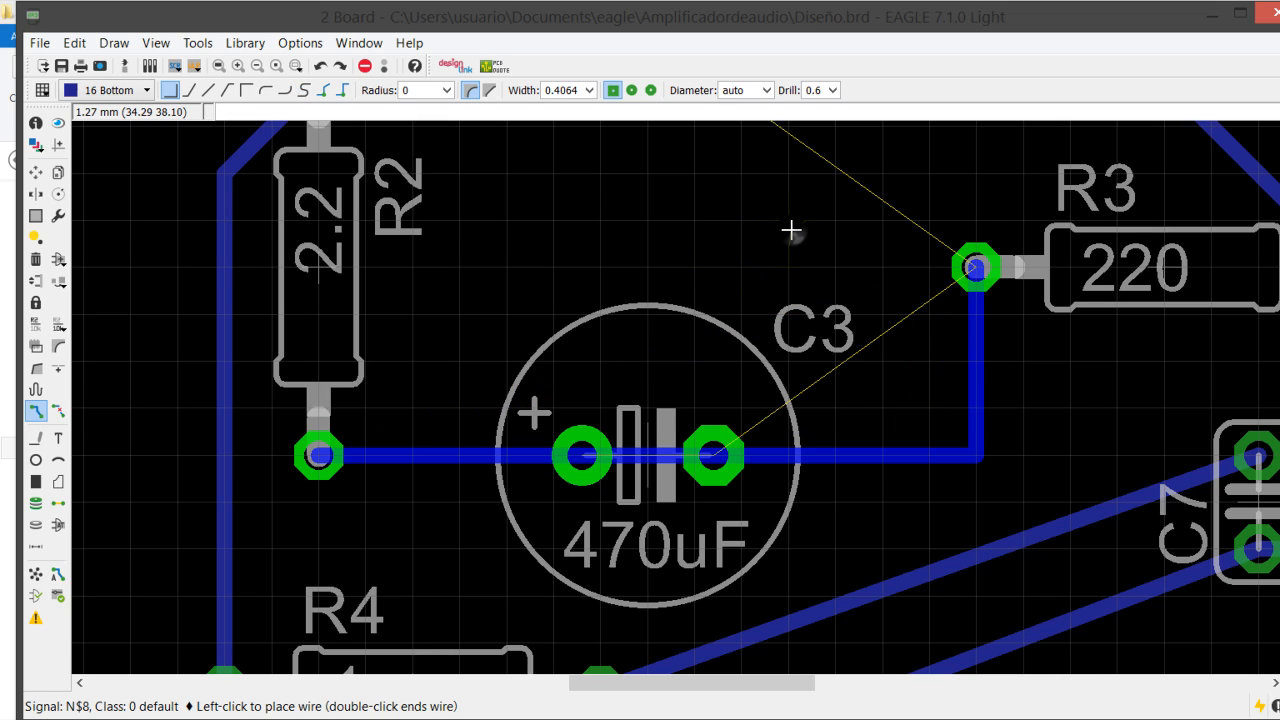
right_click(791, 230)
click(791, 230)
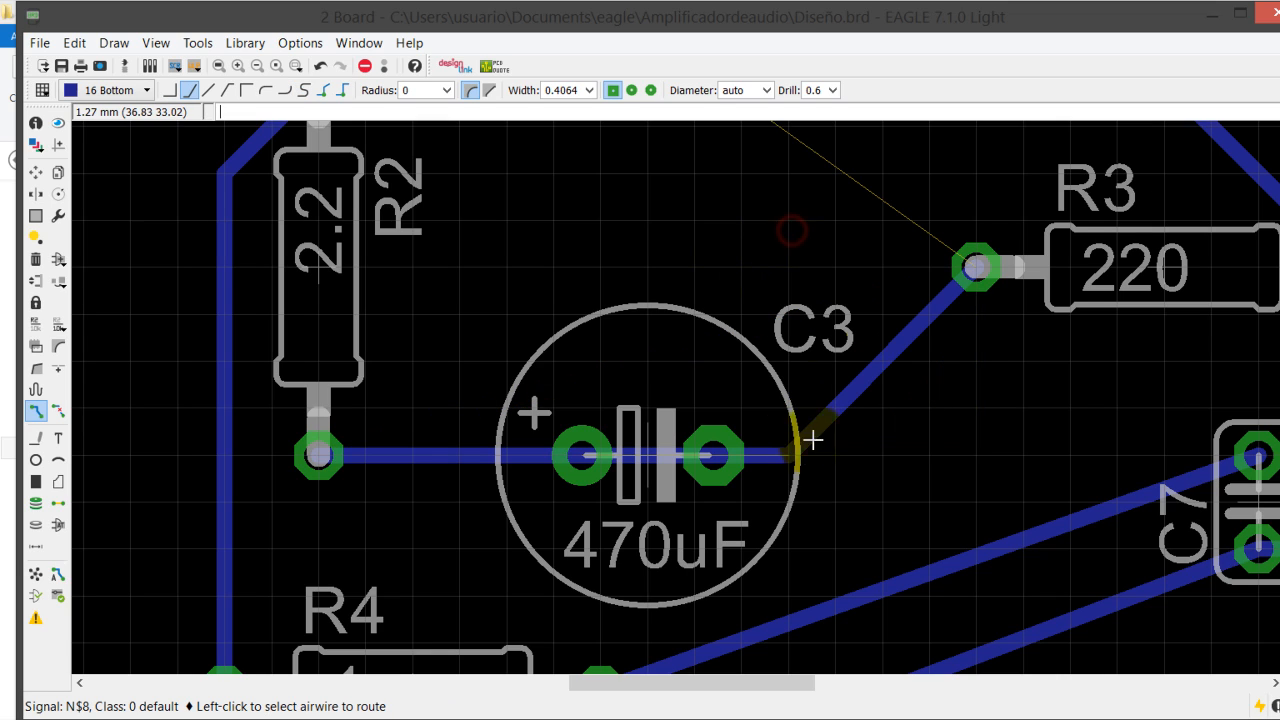
- Route R1's left pad to R3's left pad with a diagonal-then-horizontal bend
click(203, 60)
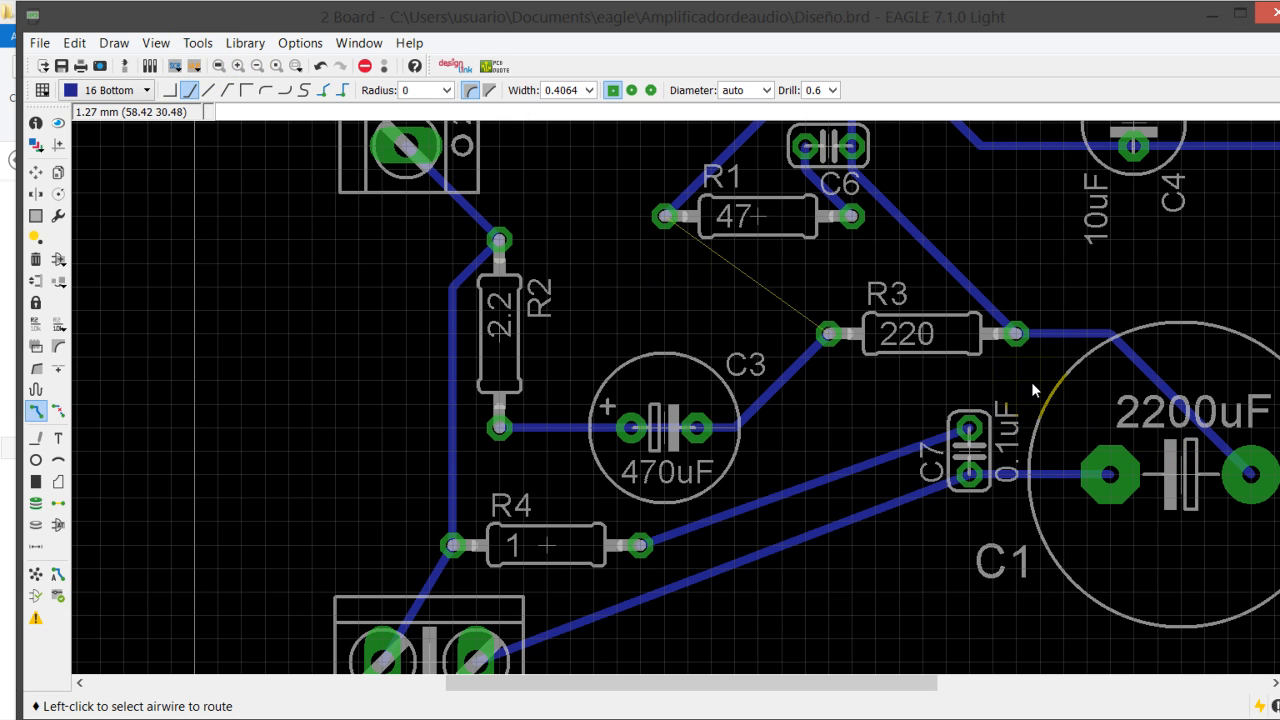
scroll(1031, 378, up, 5)
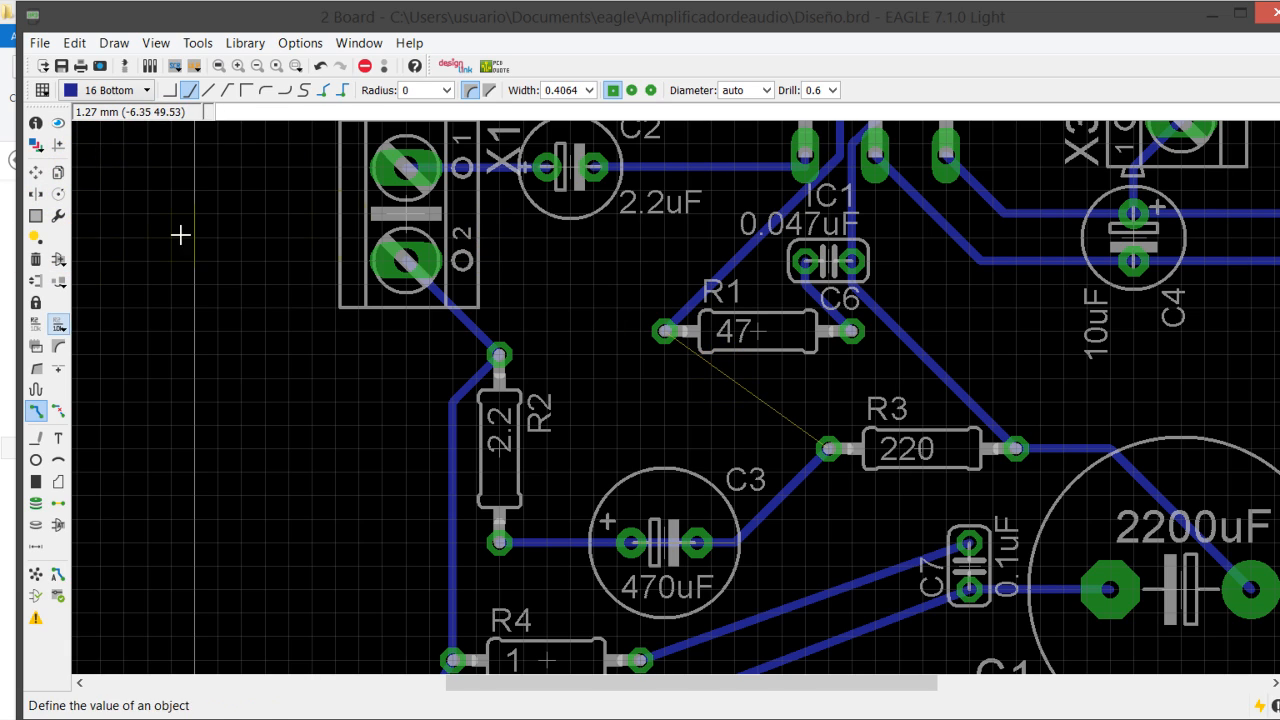
click(534, 268)
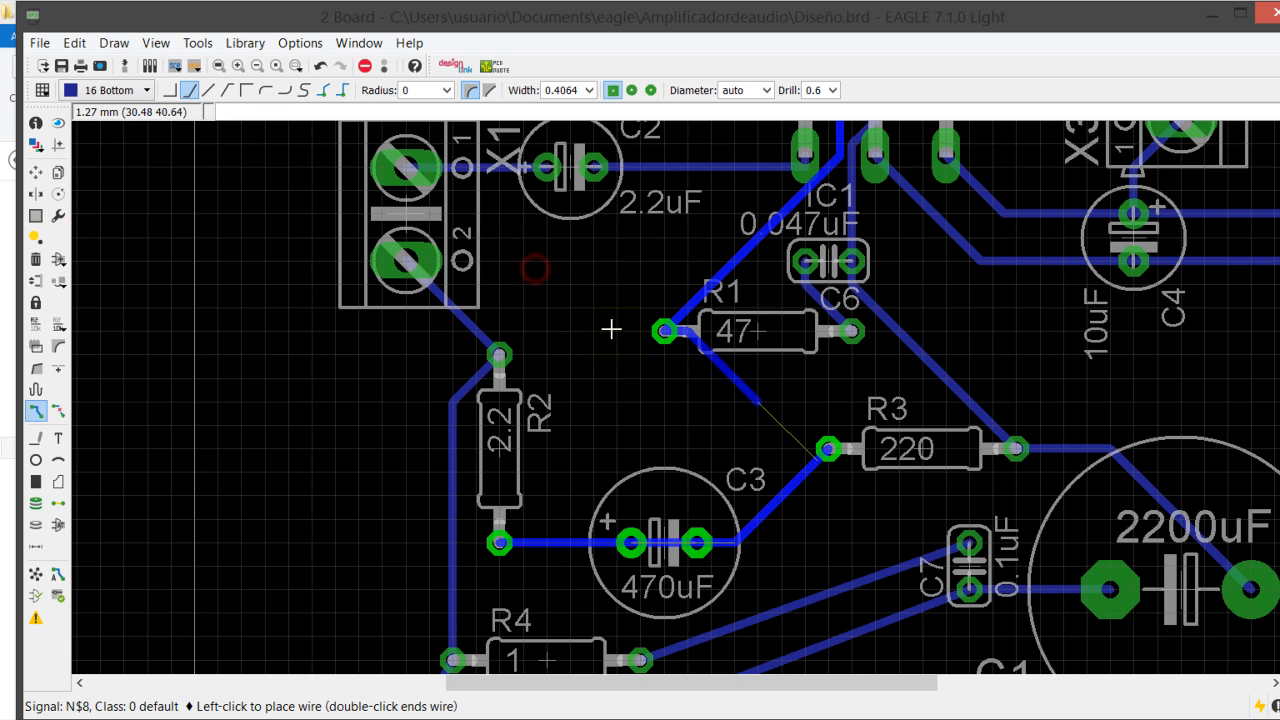
right_click(667, 367)
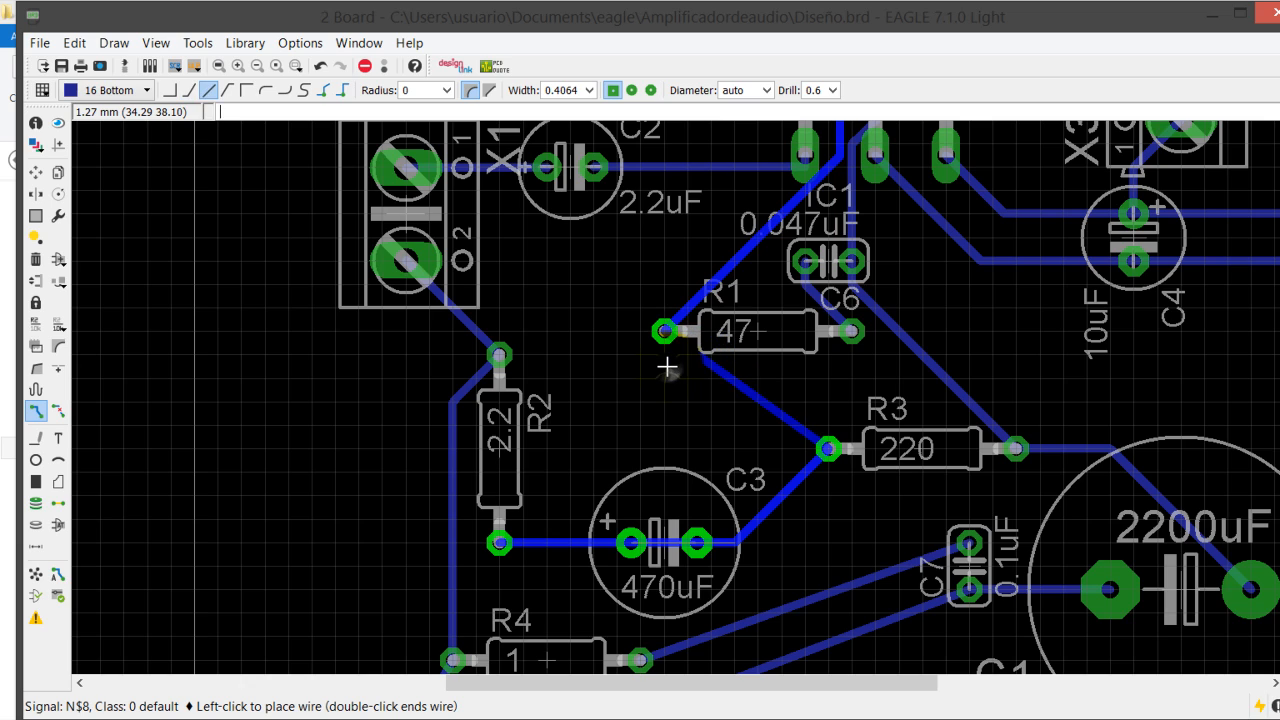
right_click(667, 367)
click(667, 367)
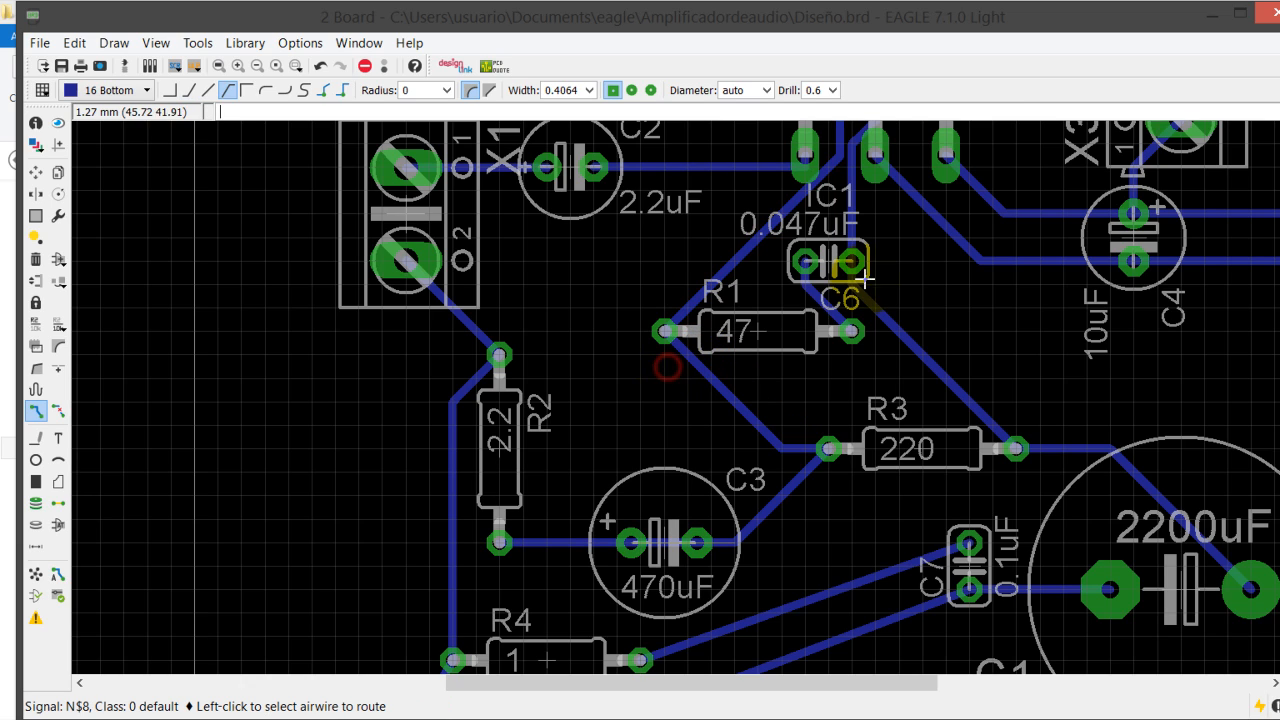
- Examine the whole board to check that every component connection has been routed
click(207, 58)
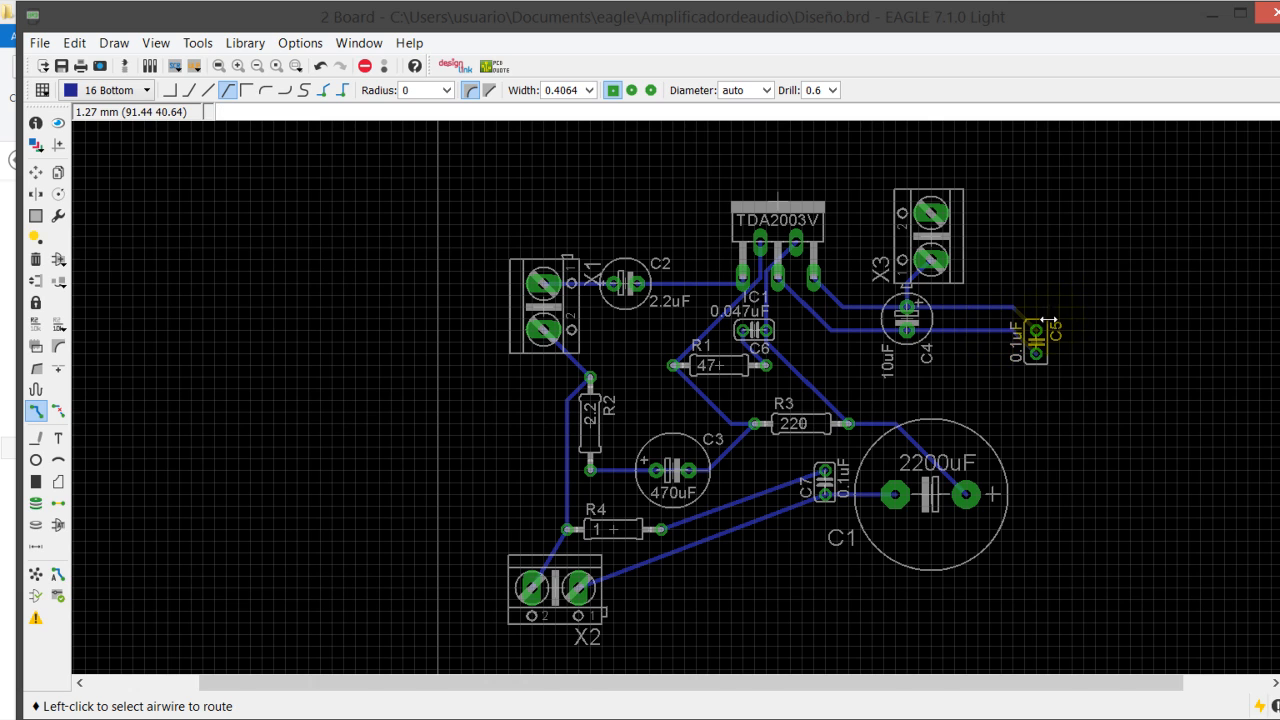
scroll(1036, 332, up, 2)
scroll(1036, 333, down, 3)
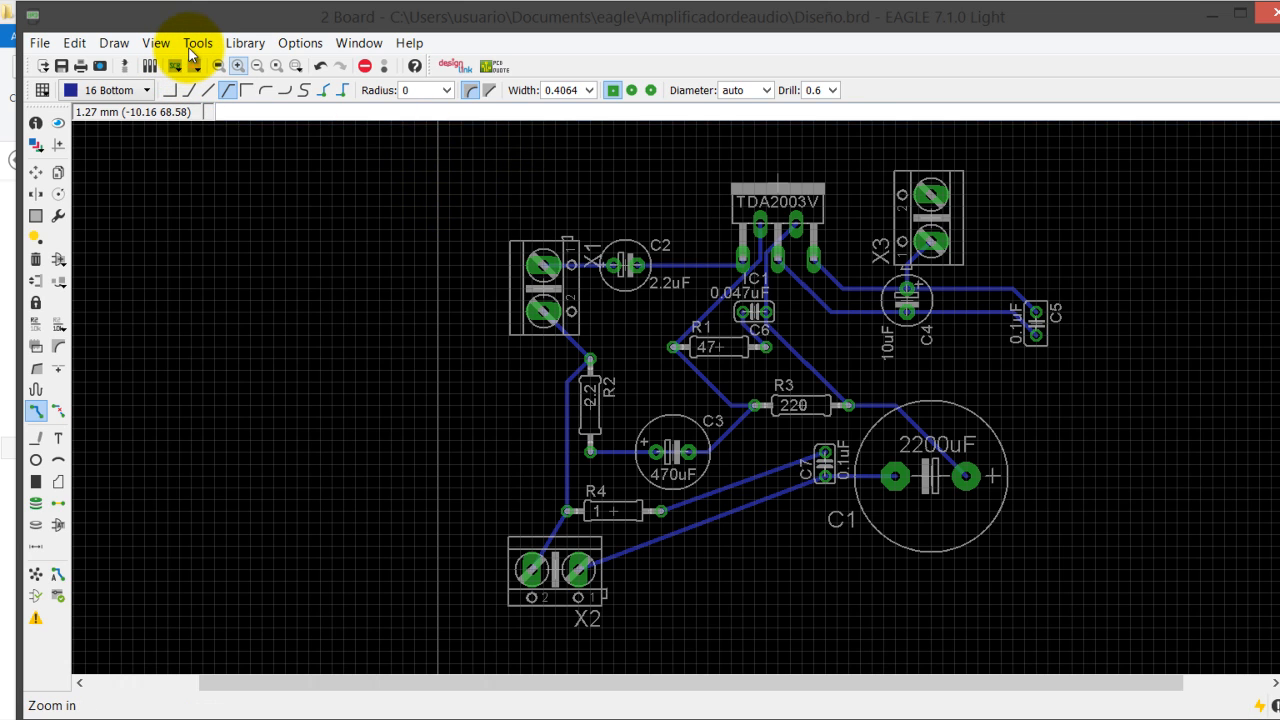
click(238, 66)
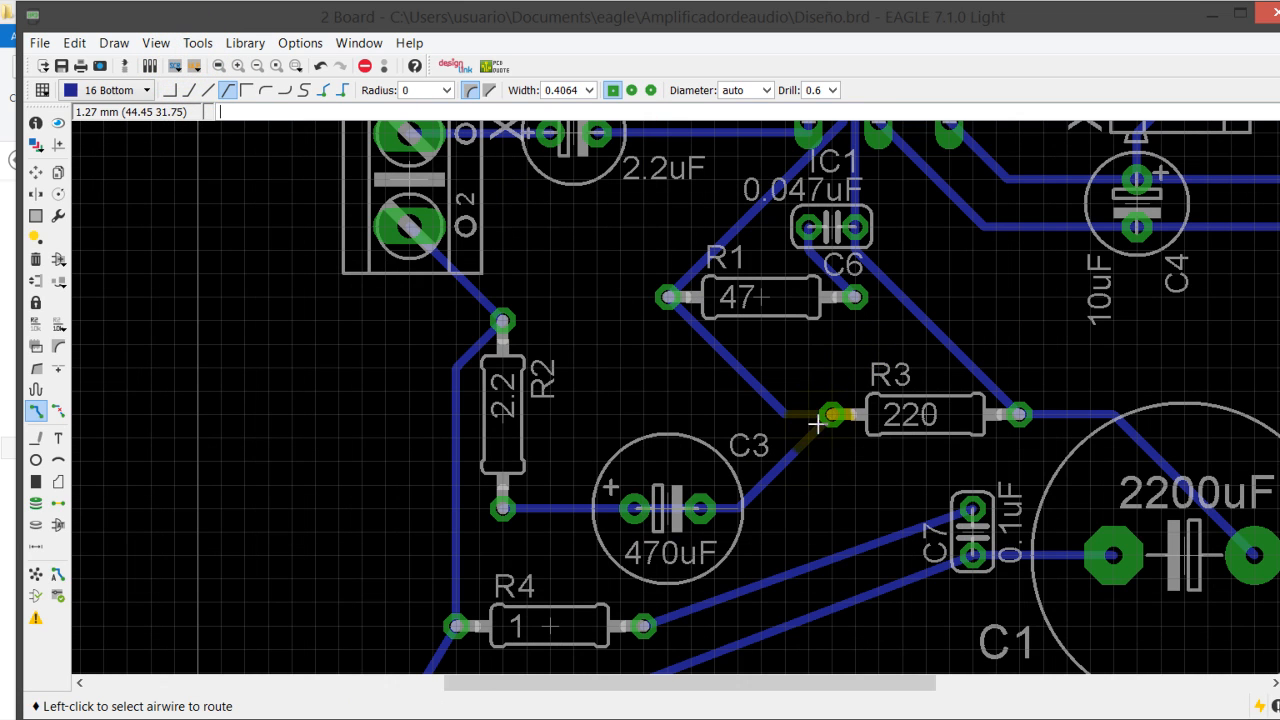
scroll(665, 551, right, 5)
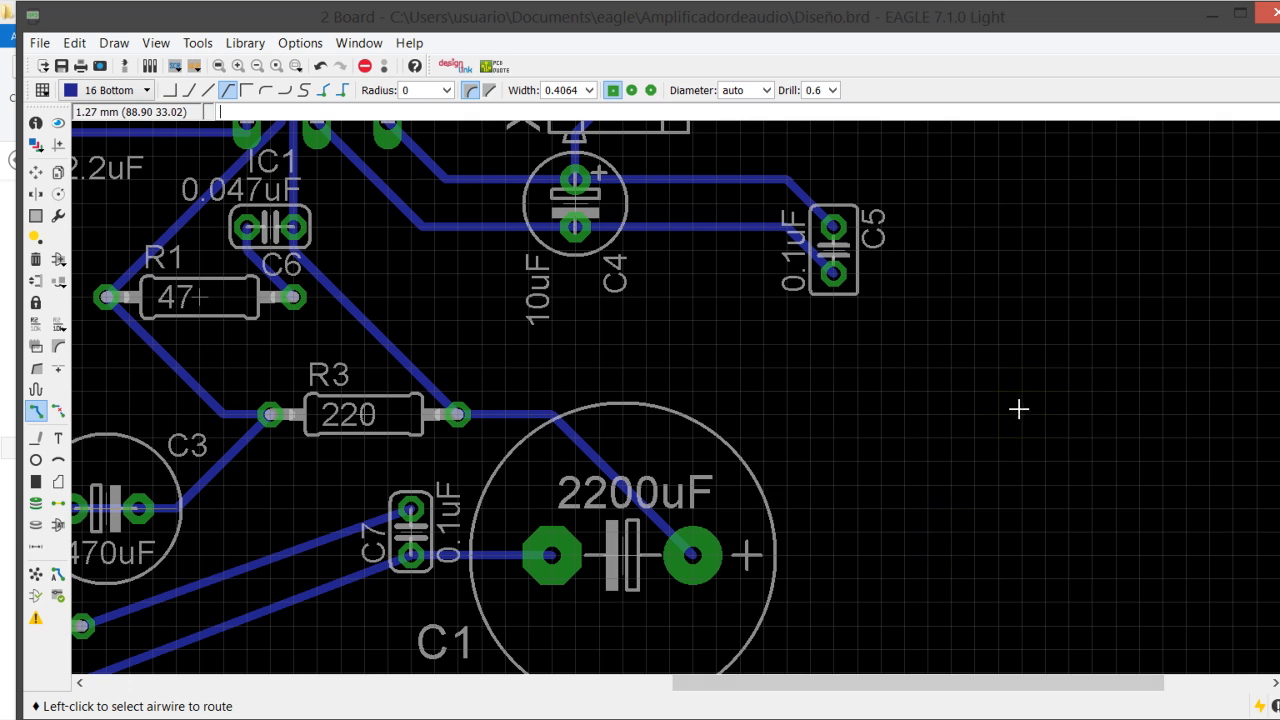
scroll(1035, 340, up, 3)
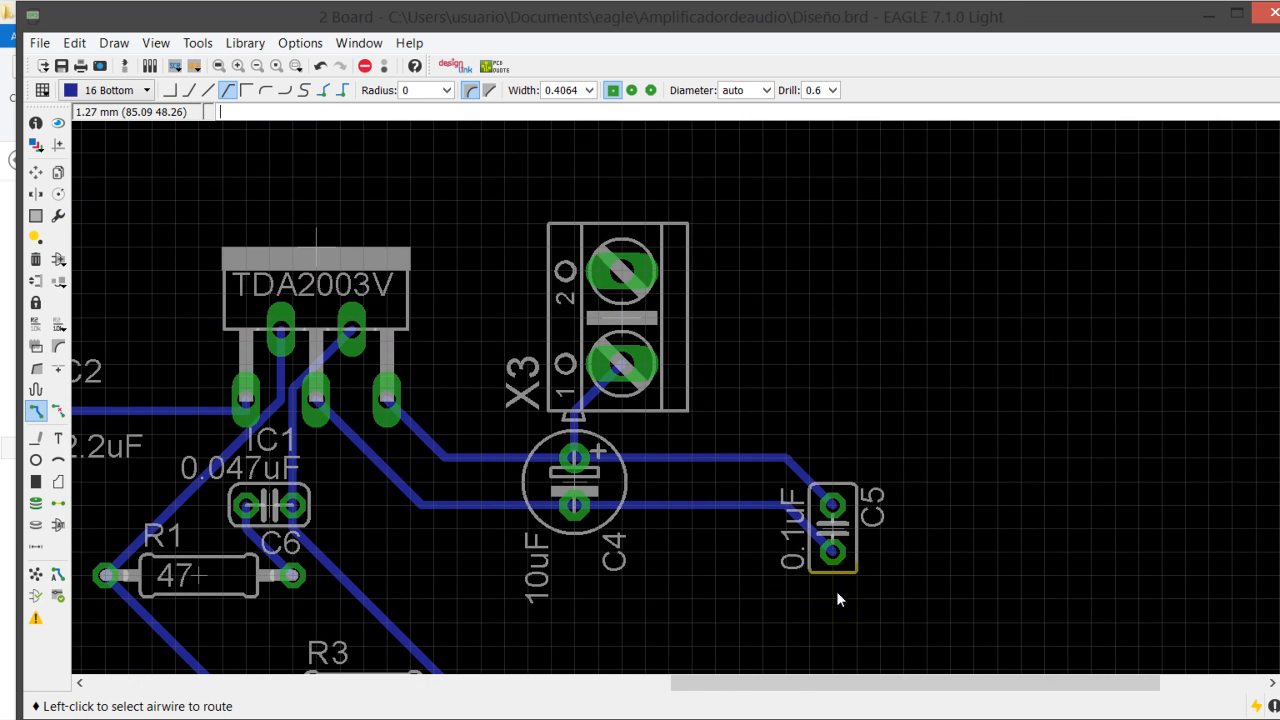
scroll(720, 547, left, 3)
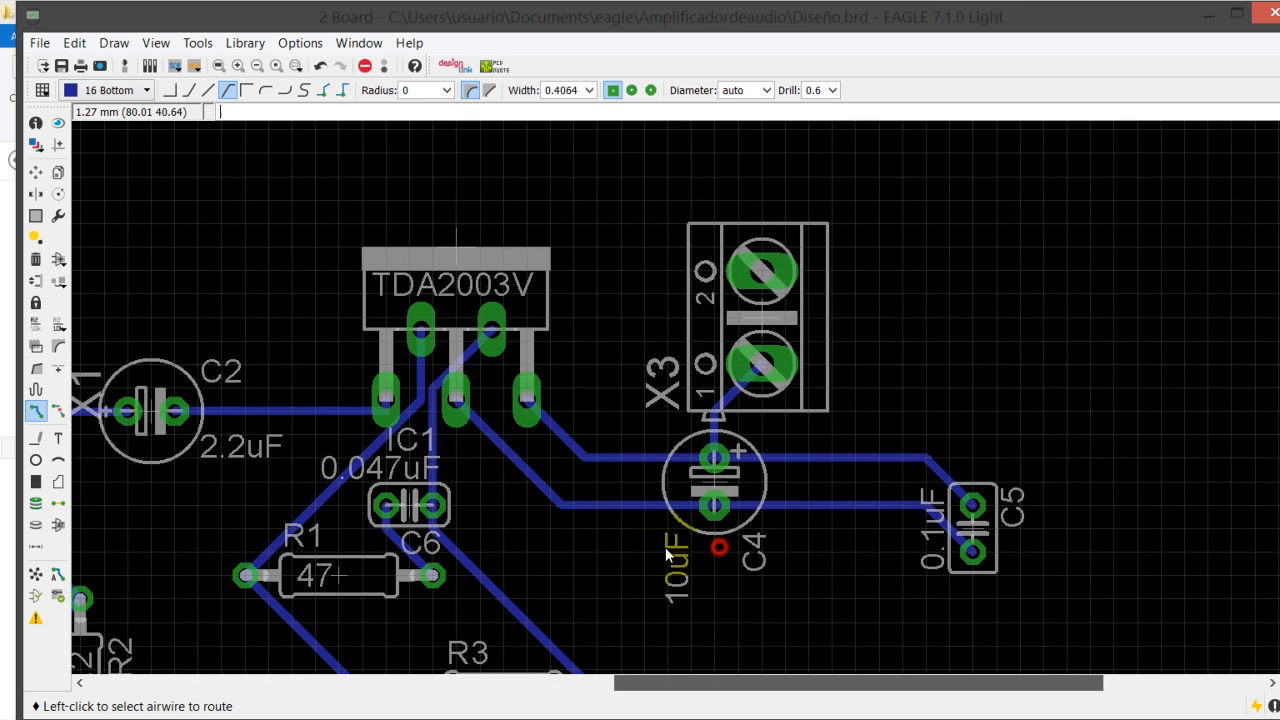
scroll(614, 554, right, 1)
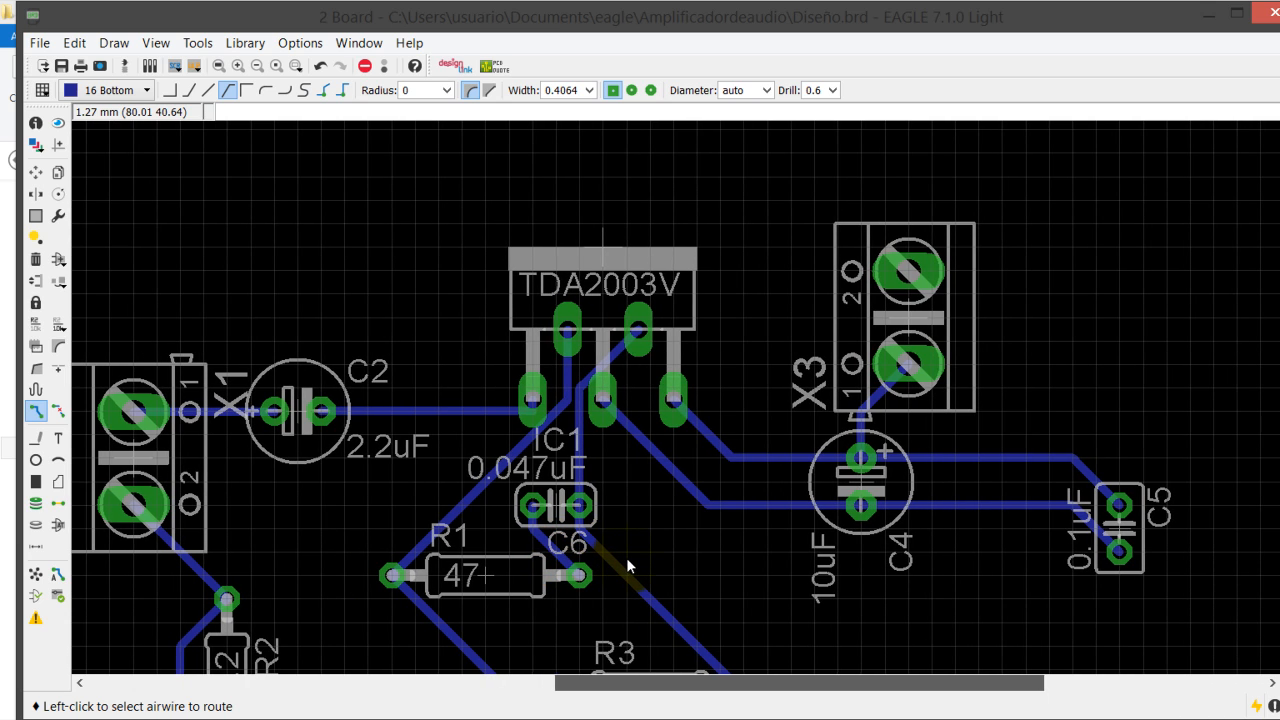
click(210, 60)
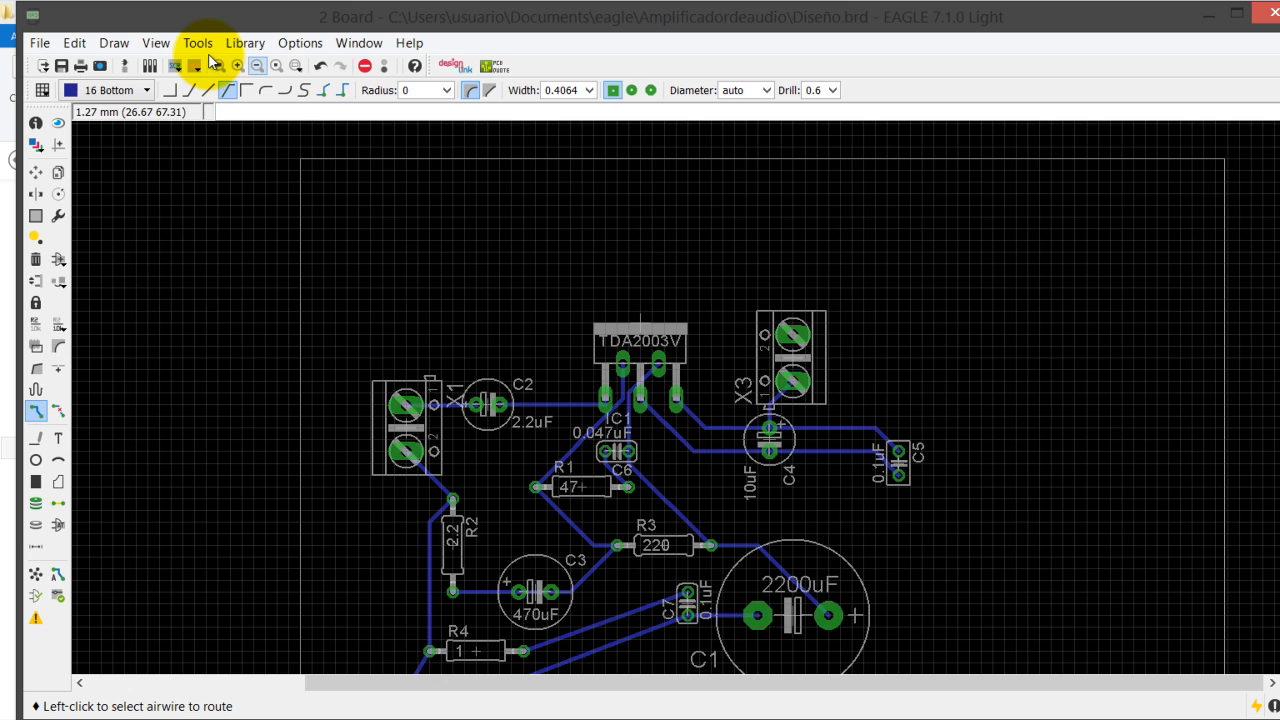
click(257, 66)
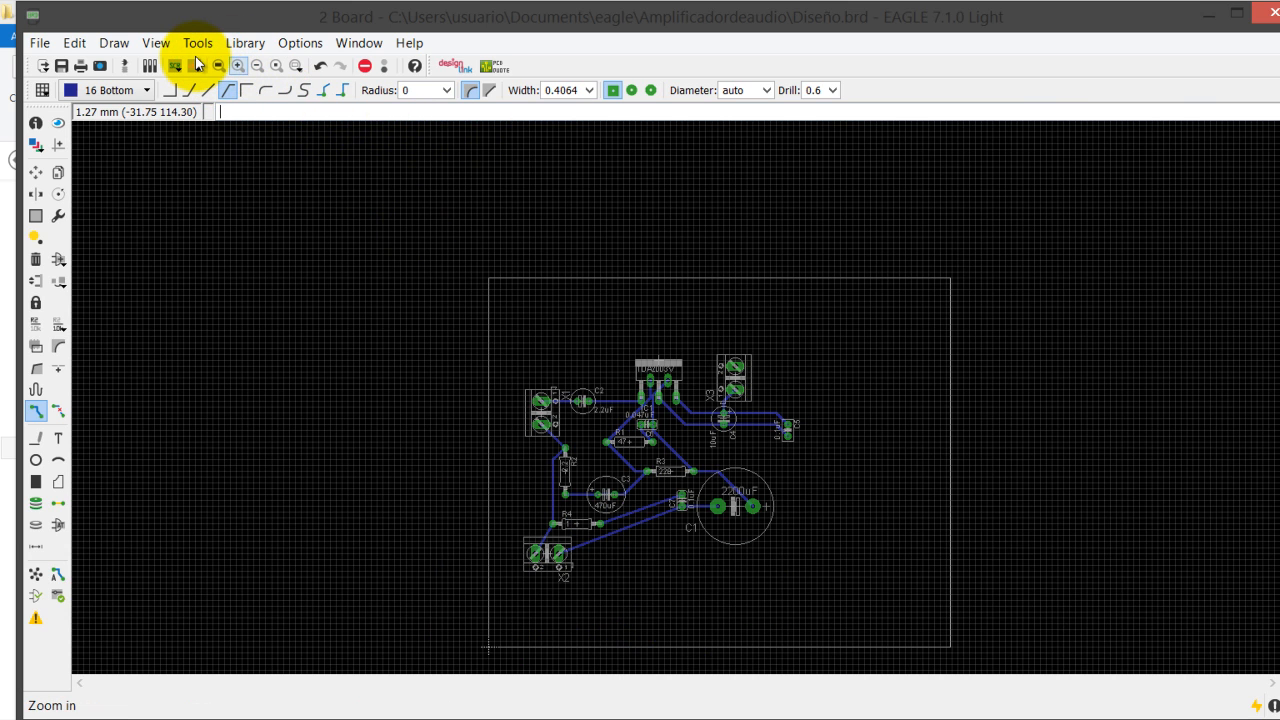
click(238, 66)
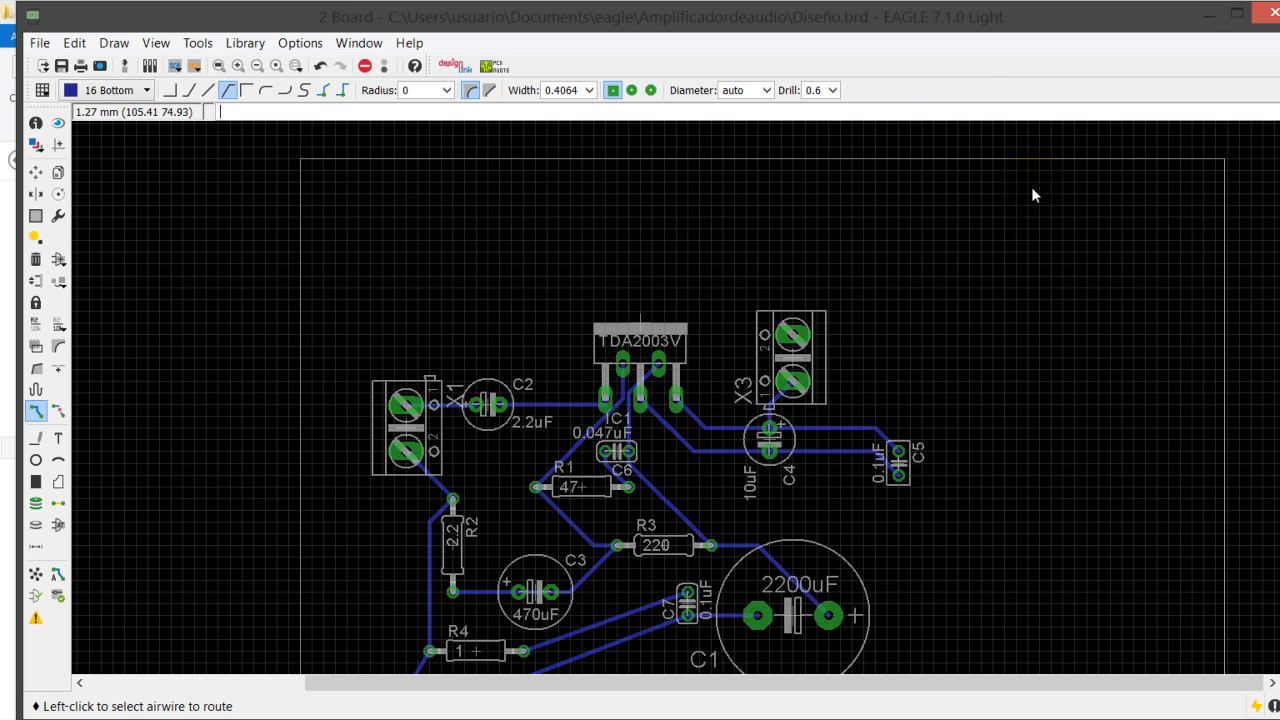
middle_drag(1032, 188, 1044, 252)
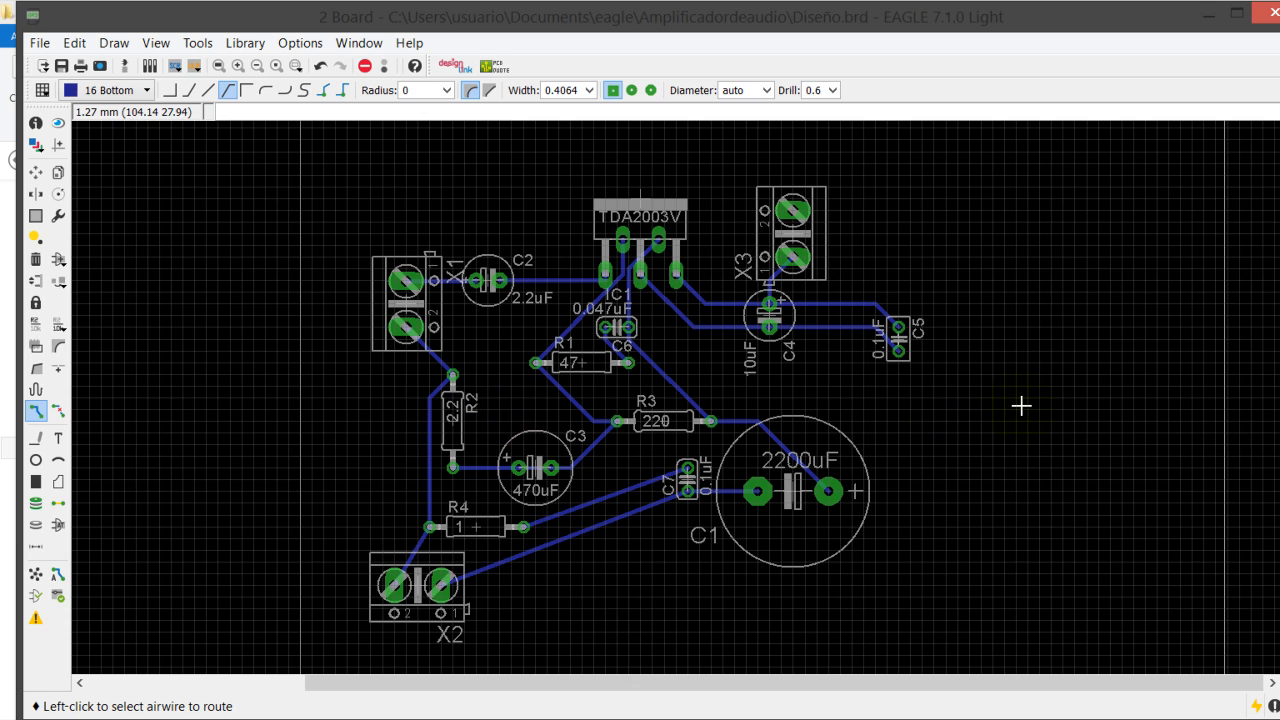
middle_drag(1030, 392, 1031, 403)
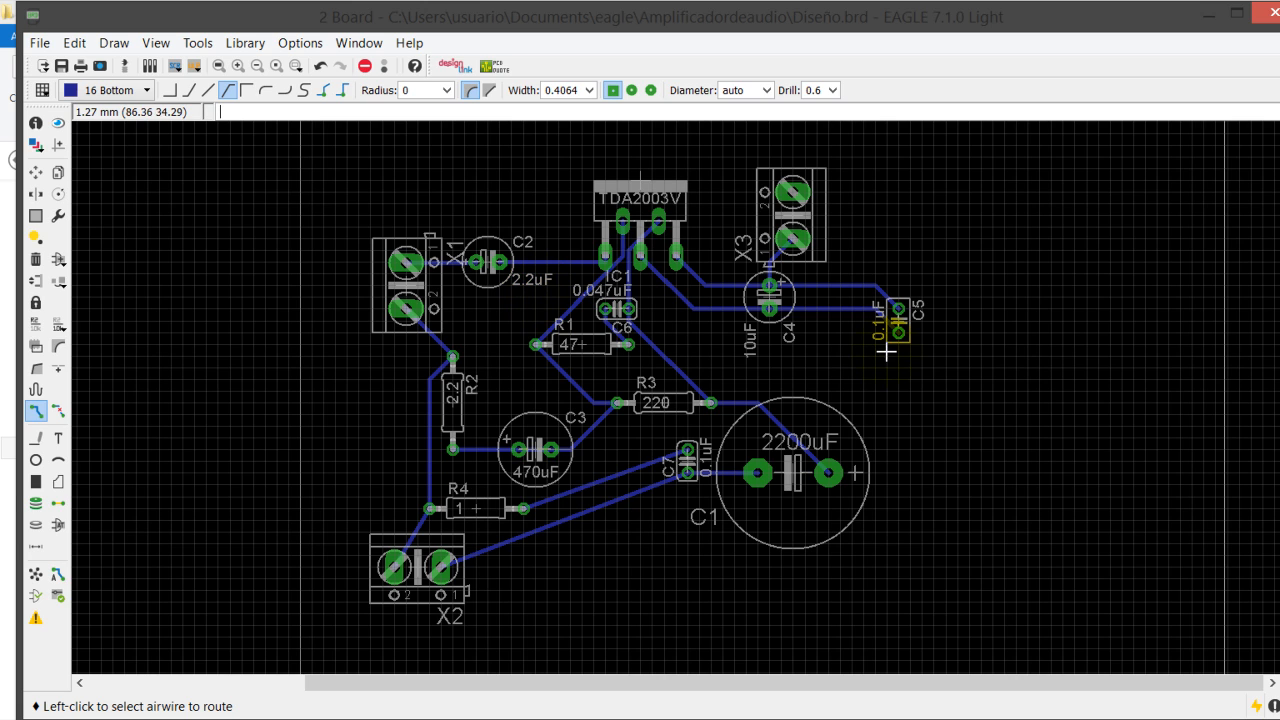
middle_drag(1030, 369, 1031, 375)
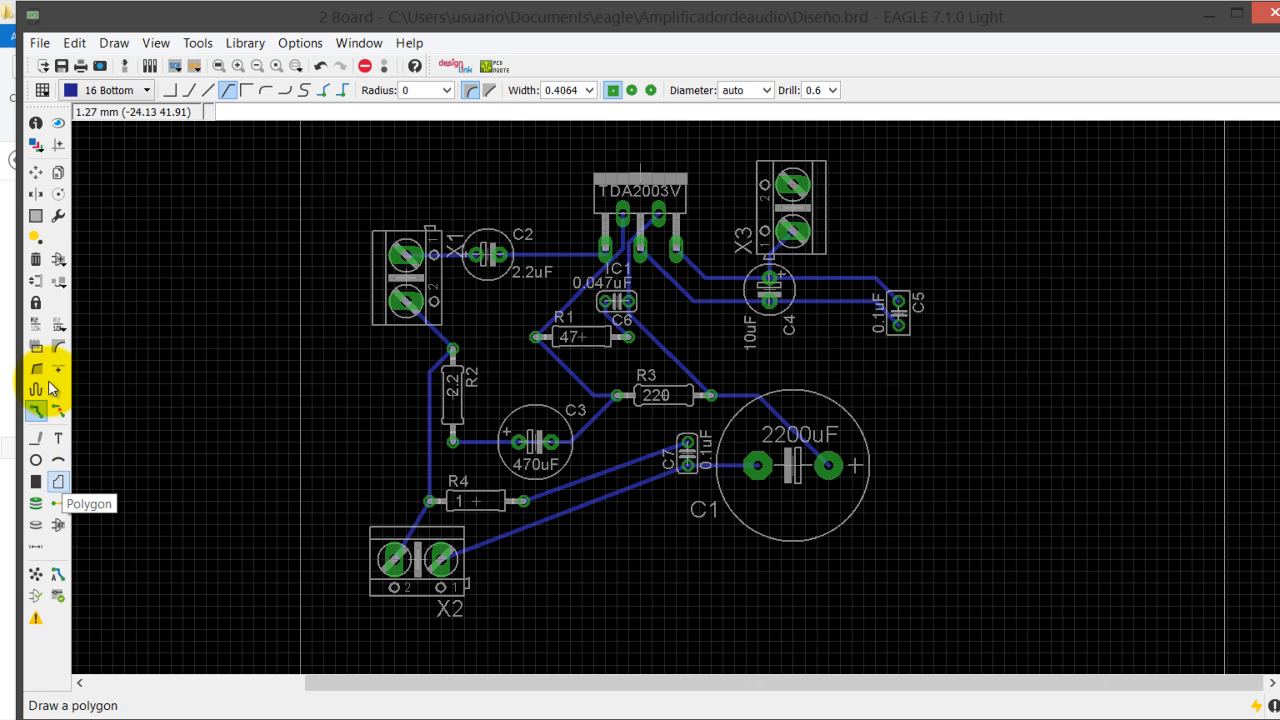
- Start a polygon on layer 16 Bottom at the board's left edge above the components, with its right side at about X 76.2 mm
click(58, 481)
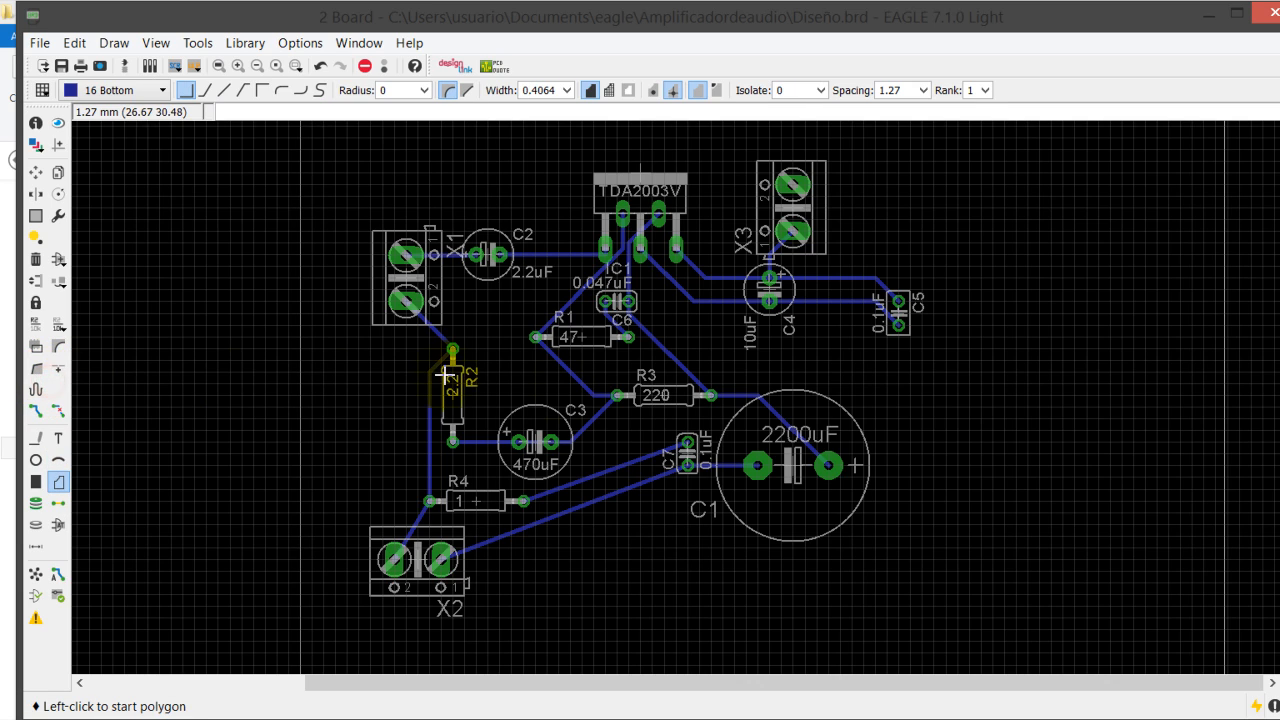
scroll(1028, 350, up, 2)
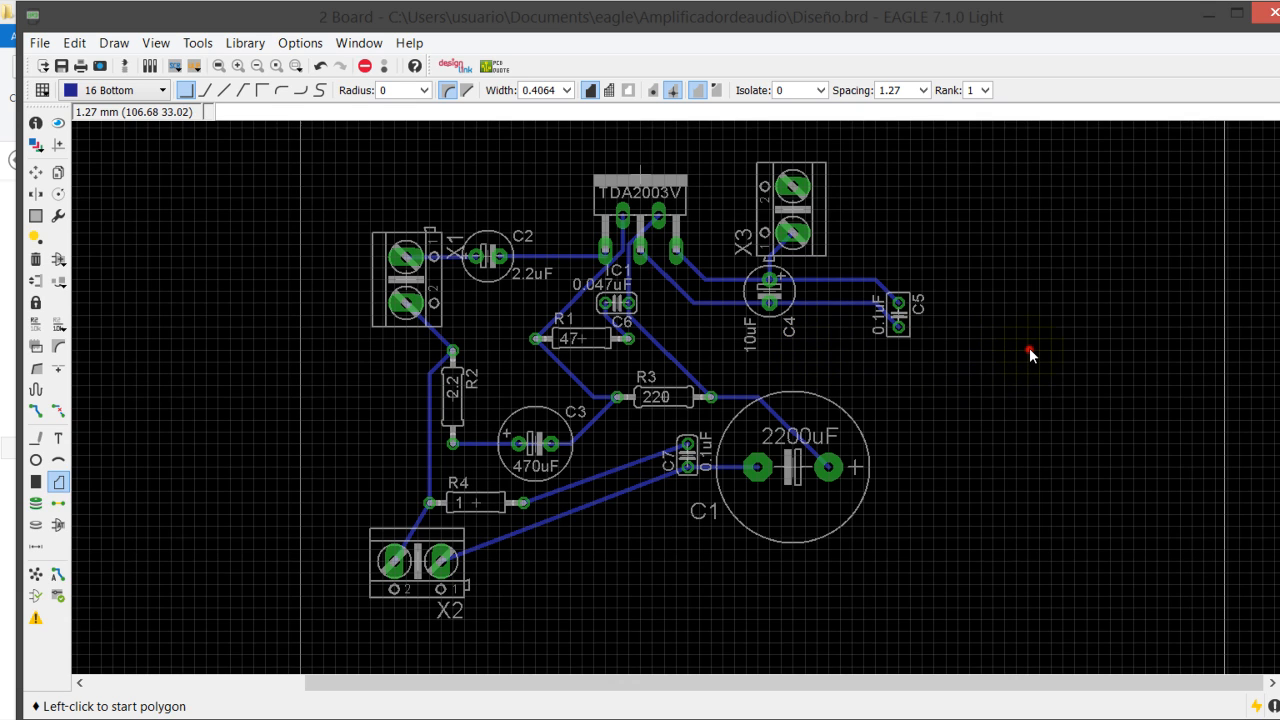
scroll(1032, 345, up, 1)
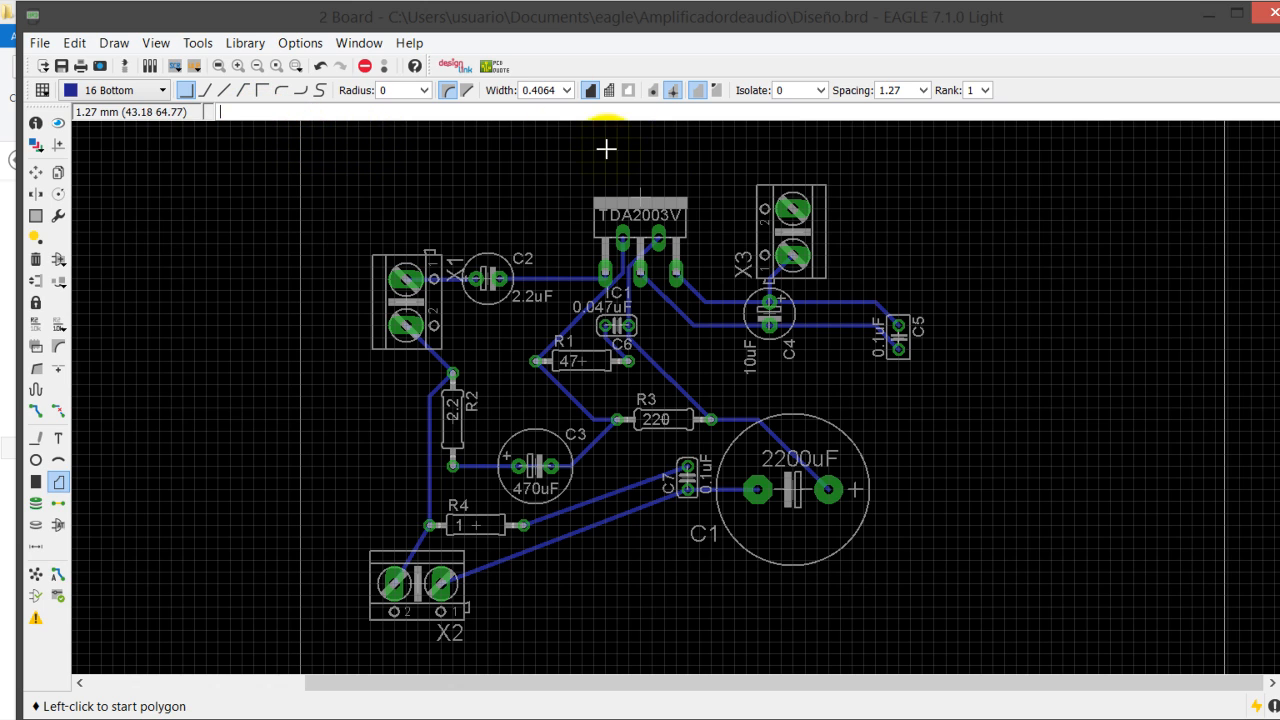
scroll(1035, 274, up, 4)
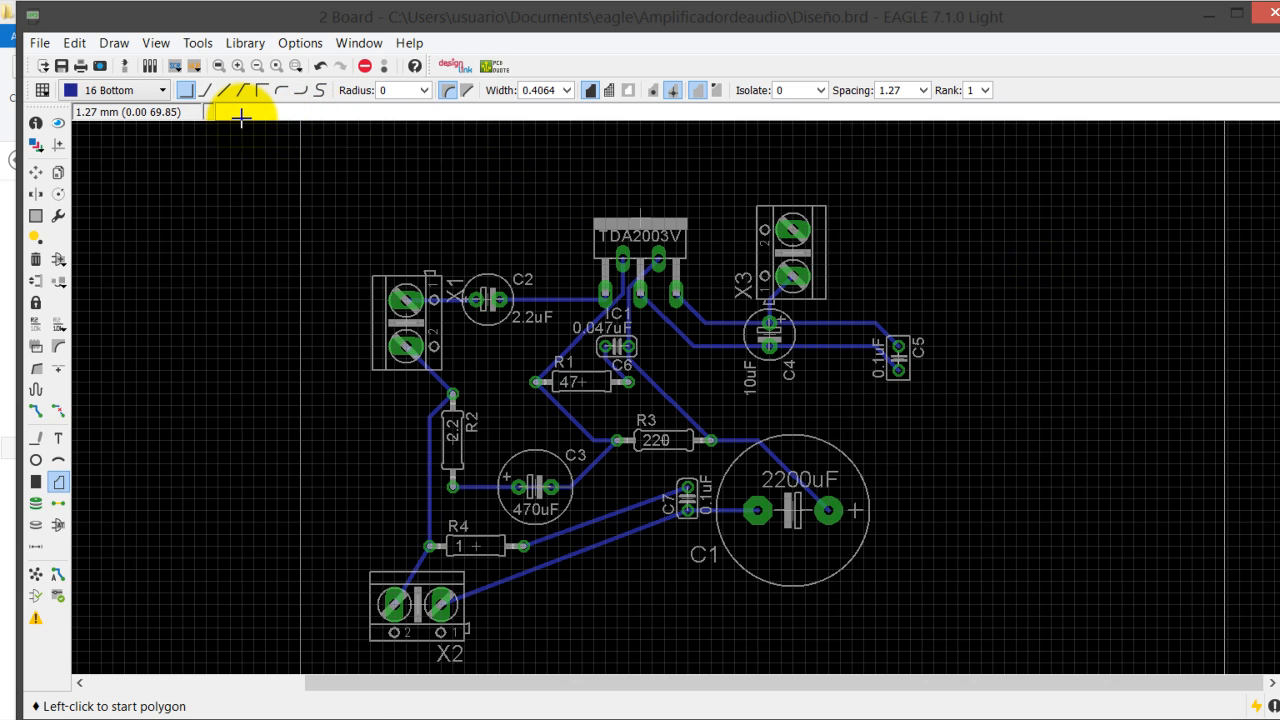
click(301, 147)
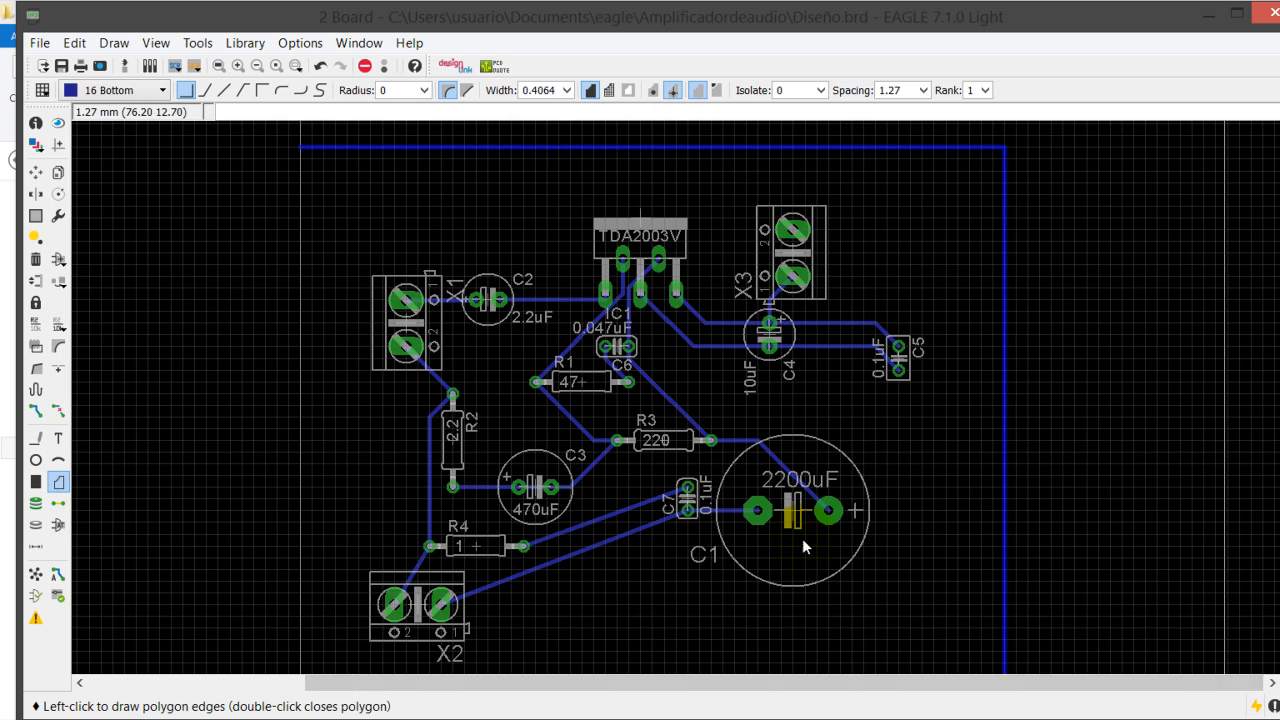
click(1005, 663)
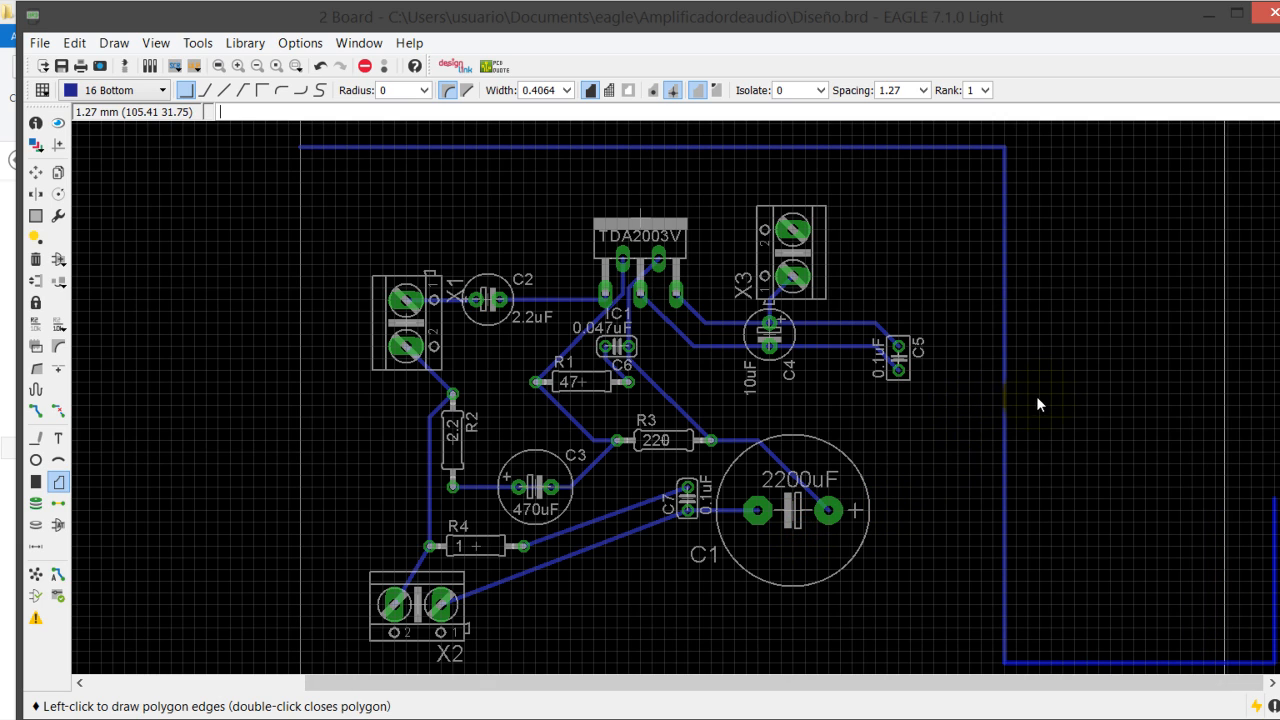
- Run the polygon's lower edge below X2 and its left side beside X1, and close it at the starting corner
drag(1032, 401, 1038, 471)
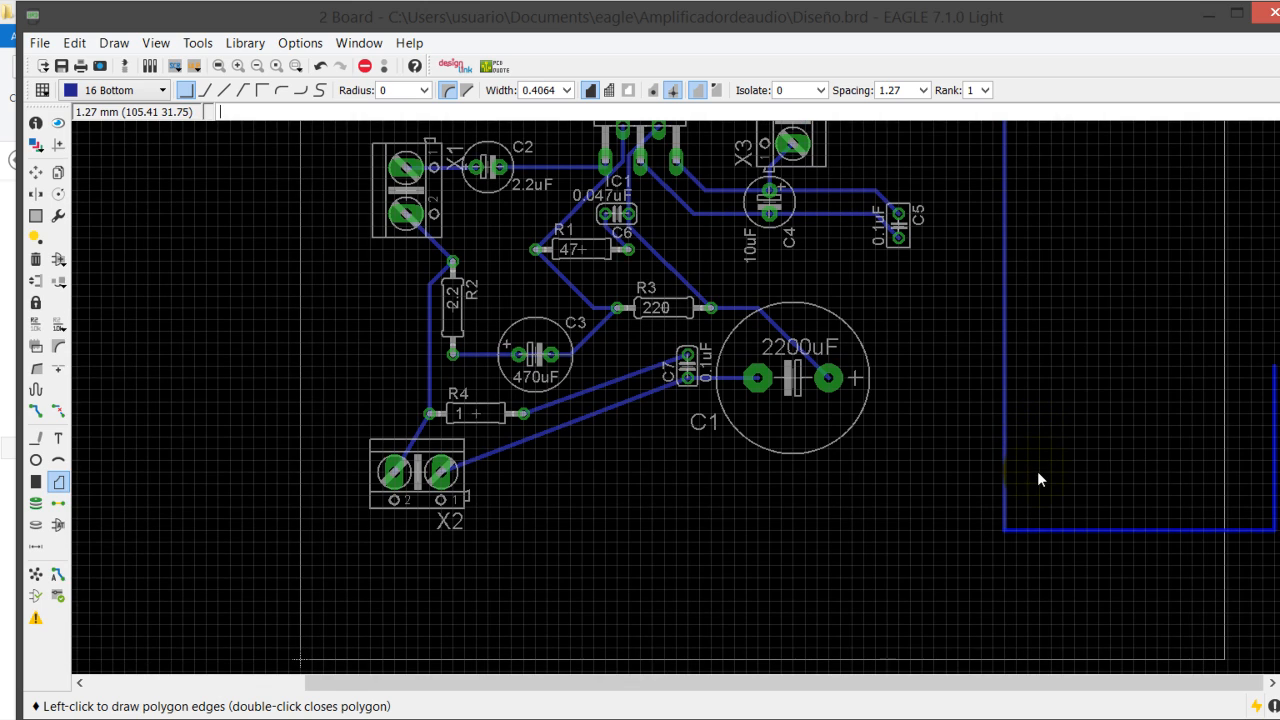
click(806, 457)
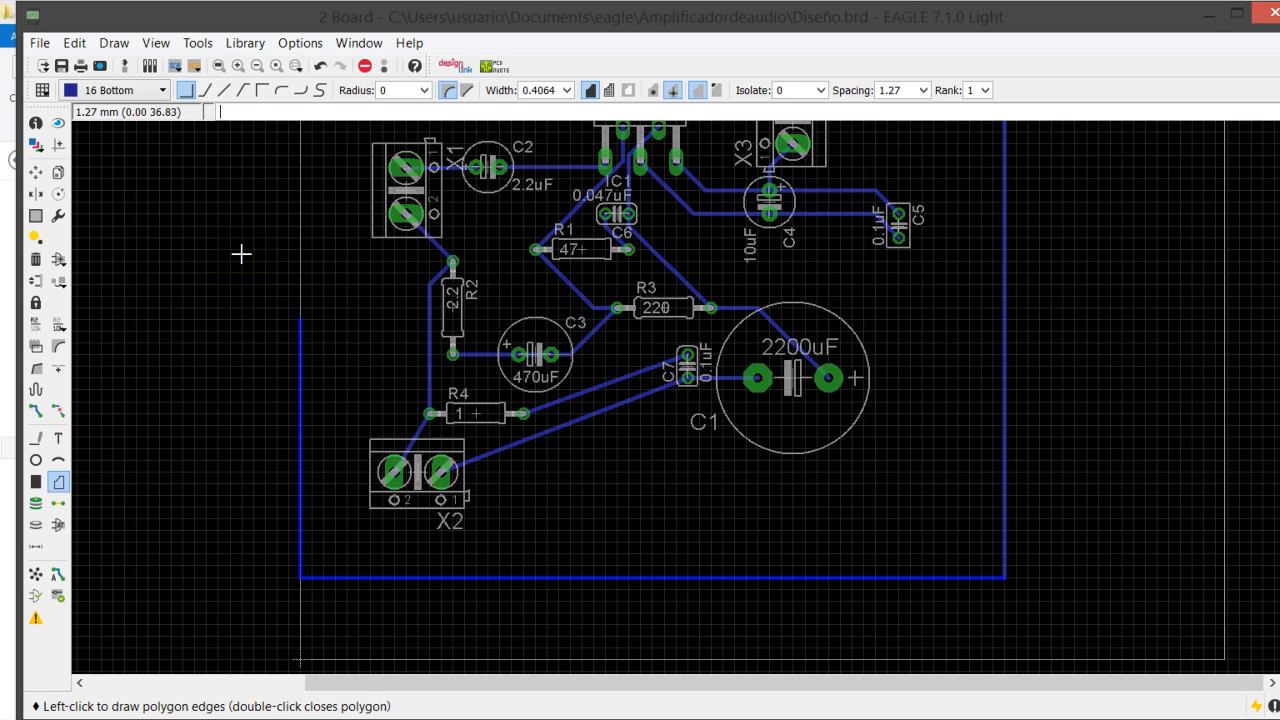
click(267, 146)
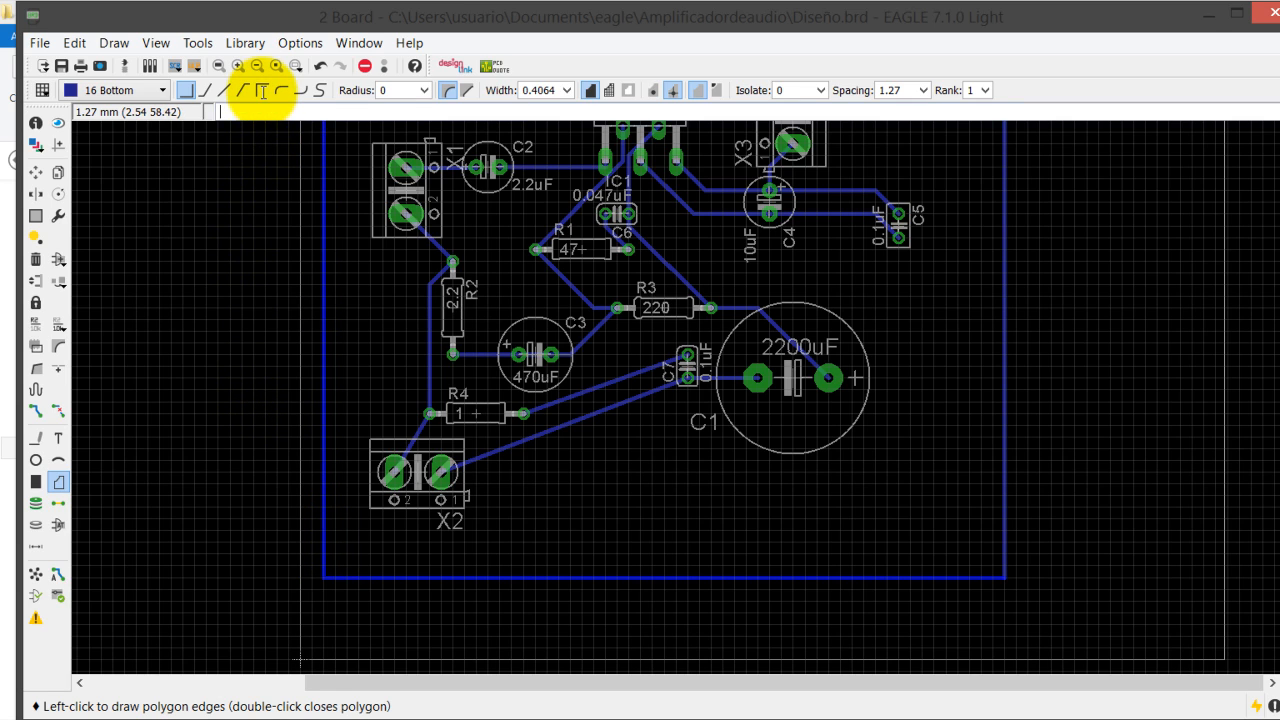
click(272, 145)
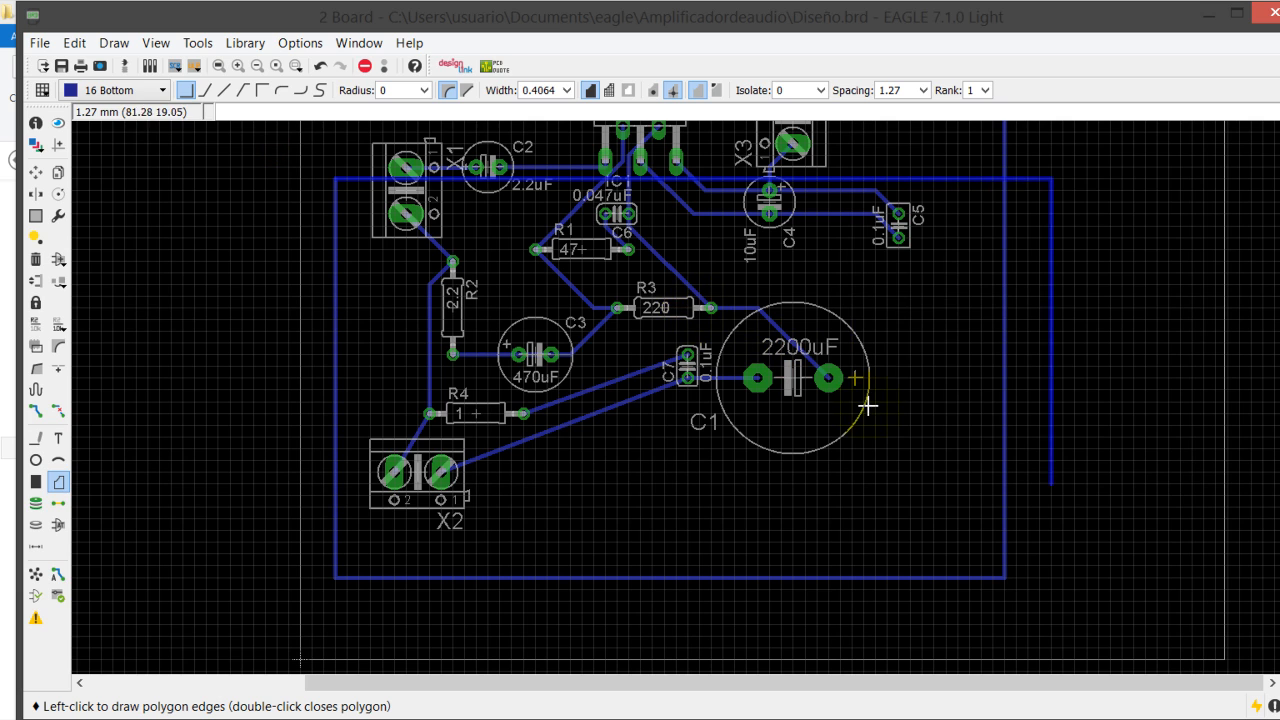
middle_drag(1038, 447, 1025, 362)
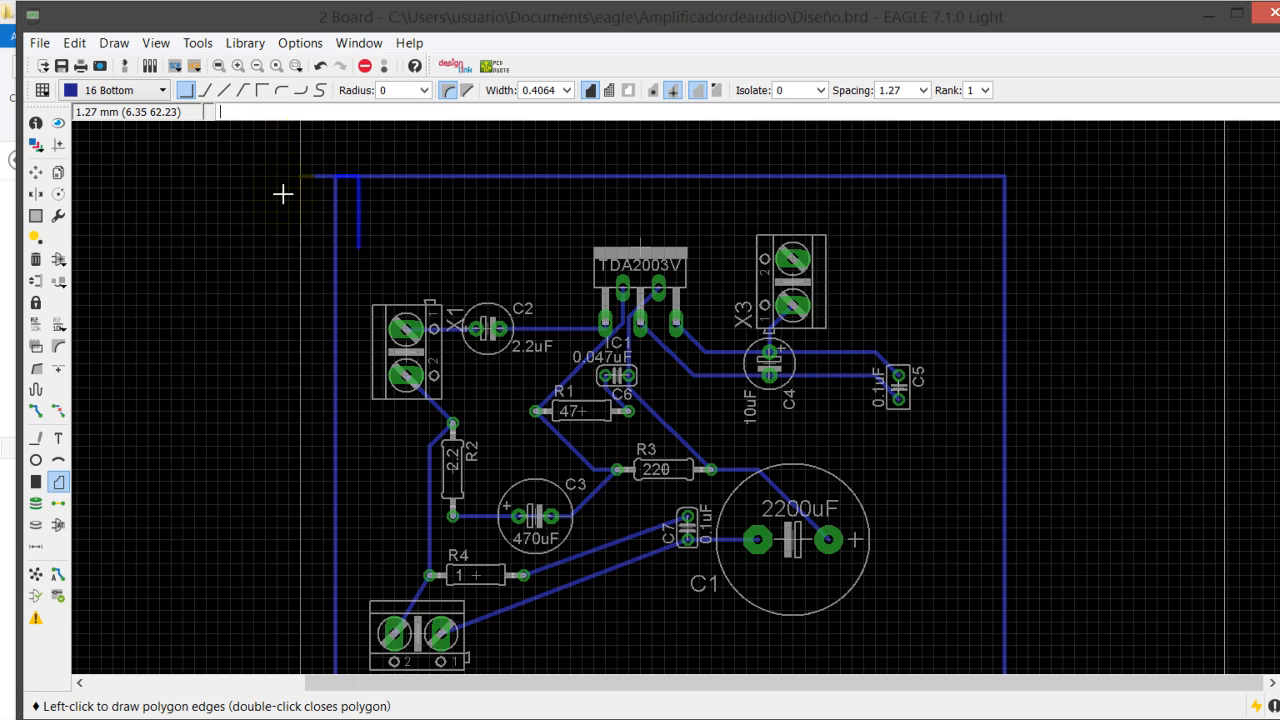
double_click(268, 138)
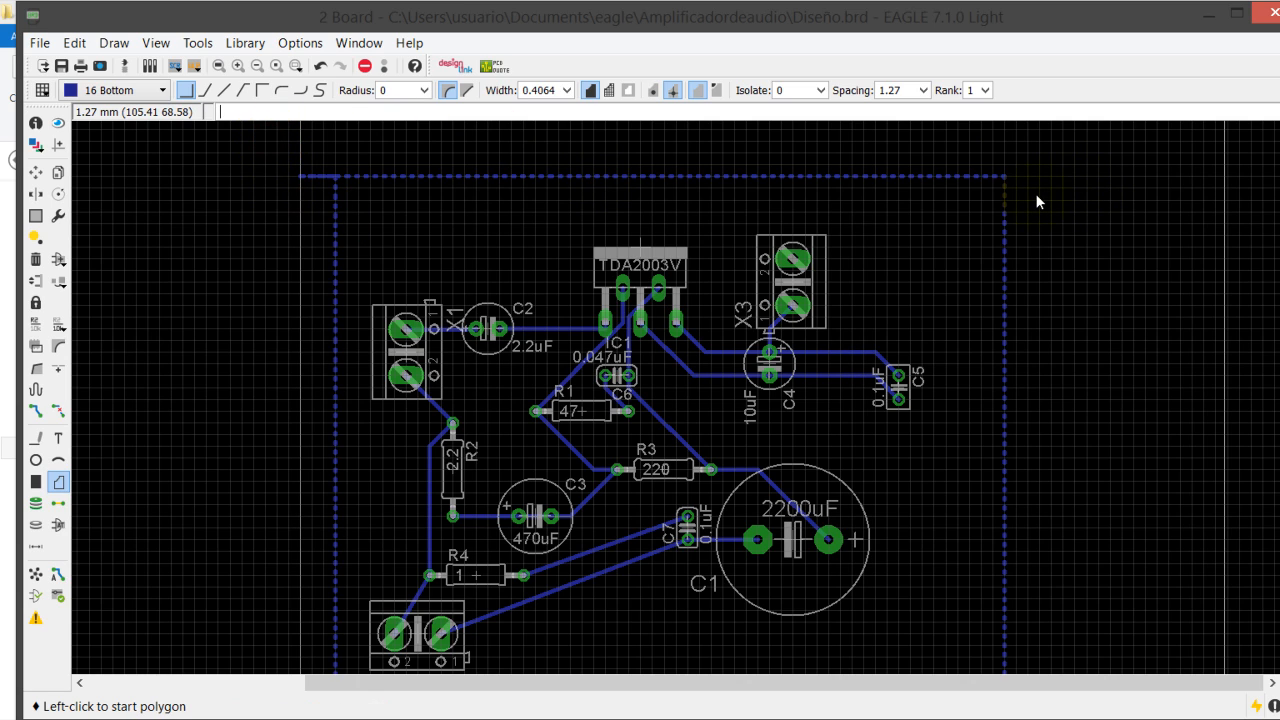
- Examine the dashed polygon outline on all sides to check that it encloses the whole circuit
scroll(1035, 194, down, 3)
scroll(1041, 290, down, 1)
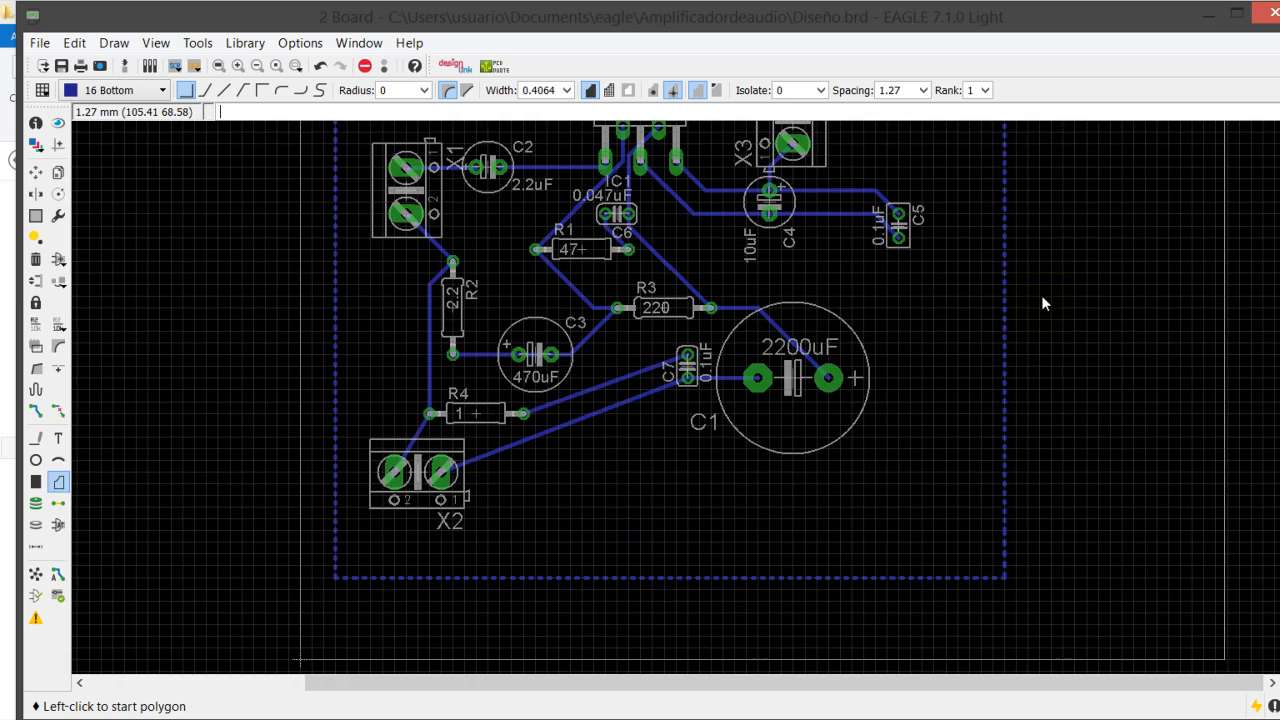
scroll(1040, 260, up, 4)
scroll(1023, 198, down, 1)
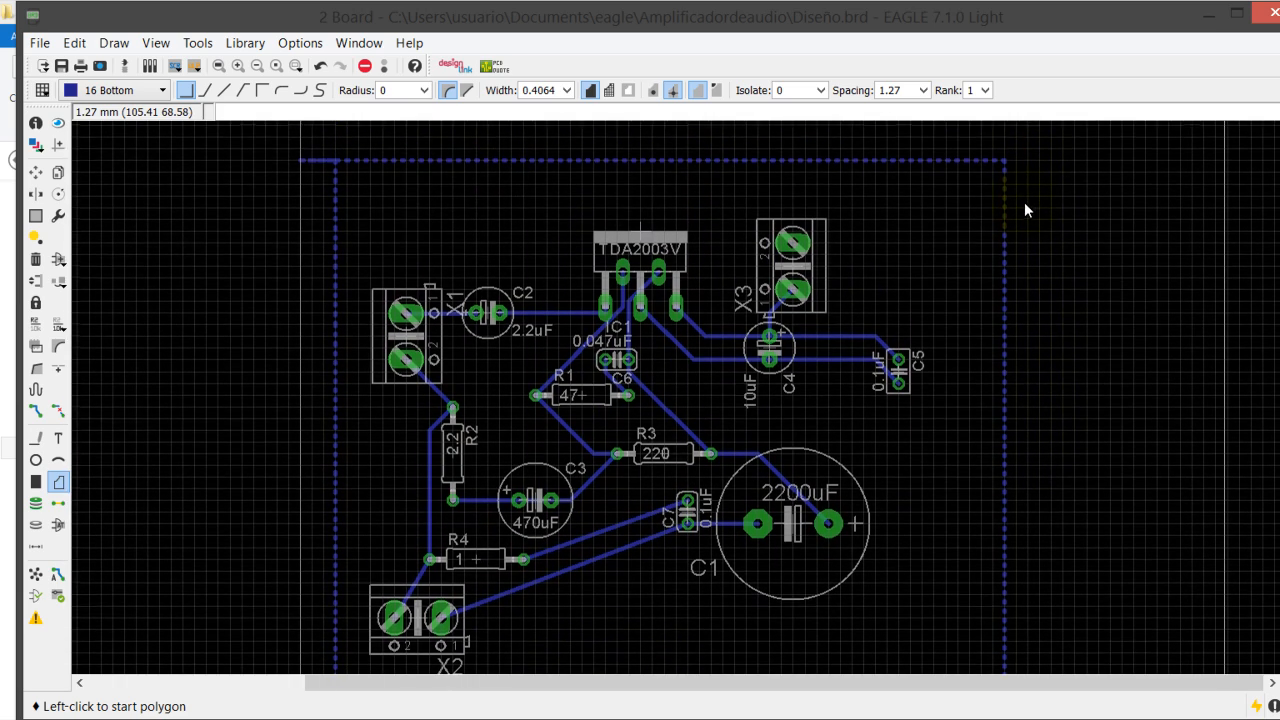
scroll(1022, 197, up, 1)
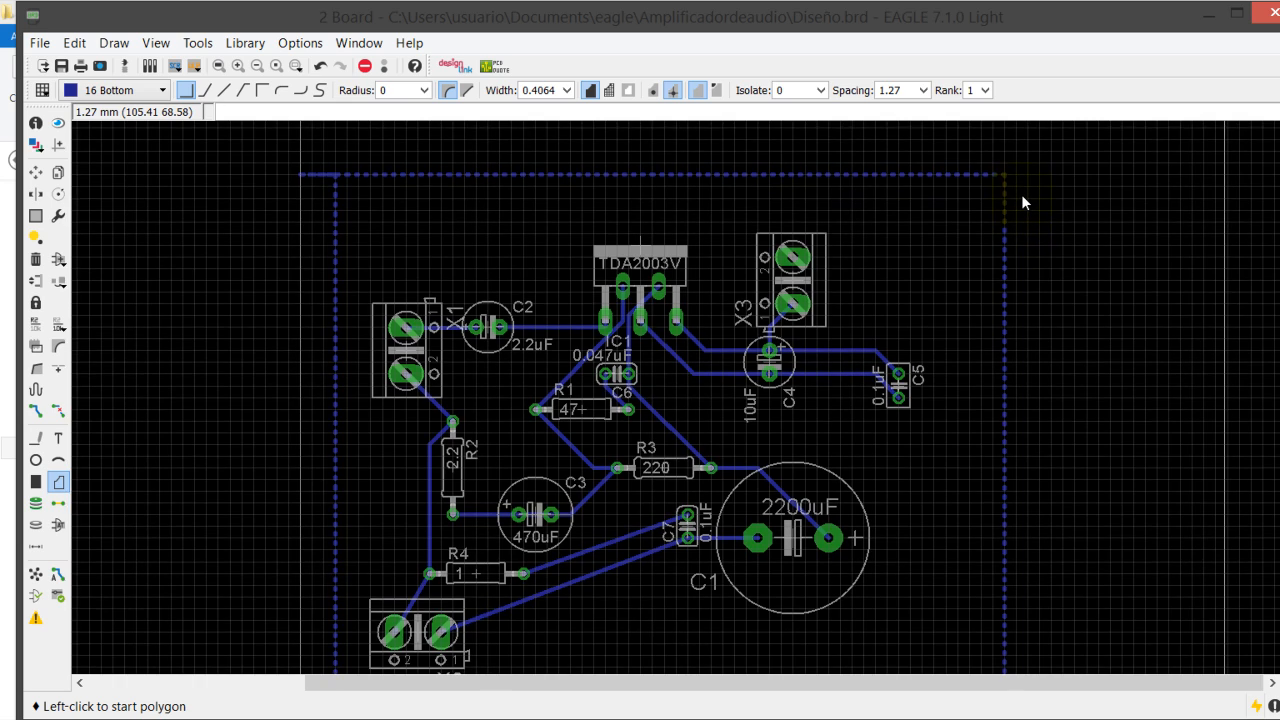
scroll(1020, 189, up, 1)
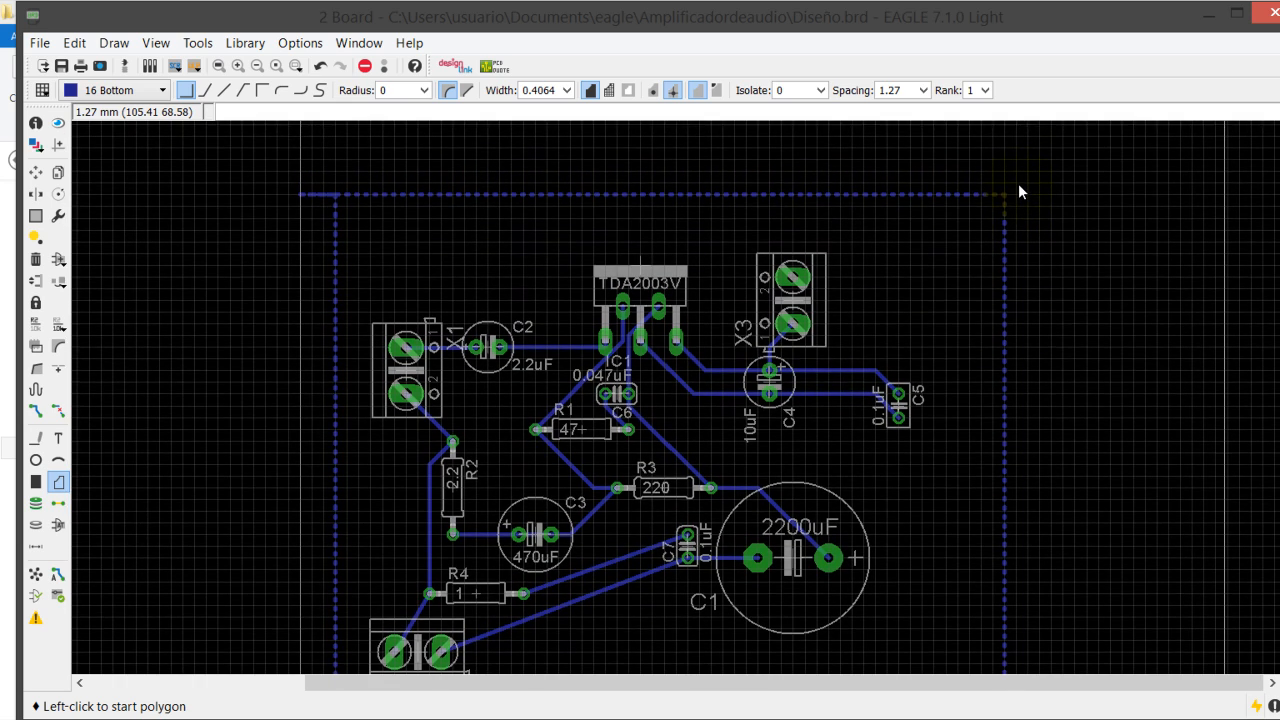
scroll(1019, 192, down, 3)
scroll(1027, 222, down, 2)
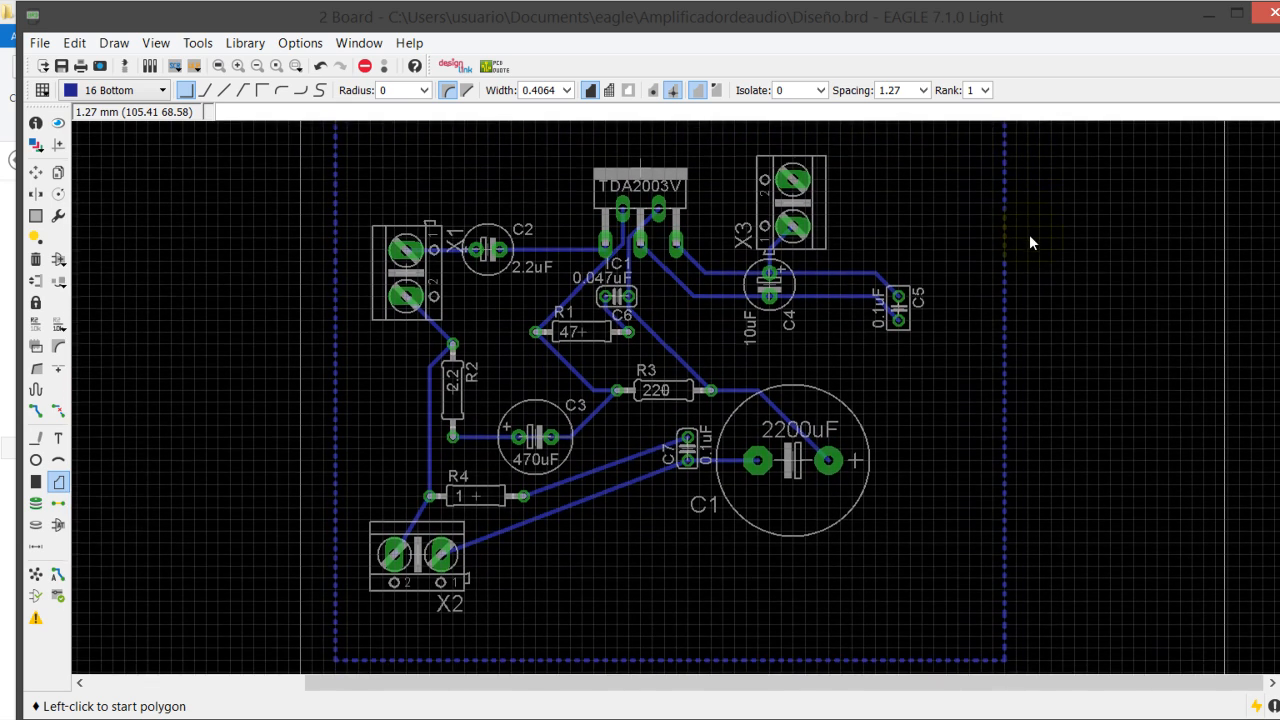
scroll(1028, 227, up, 1)
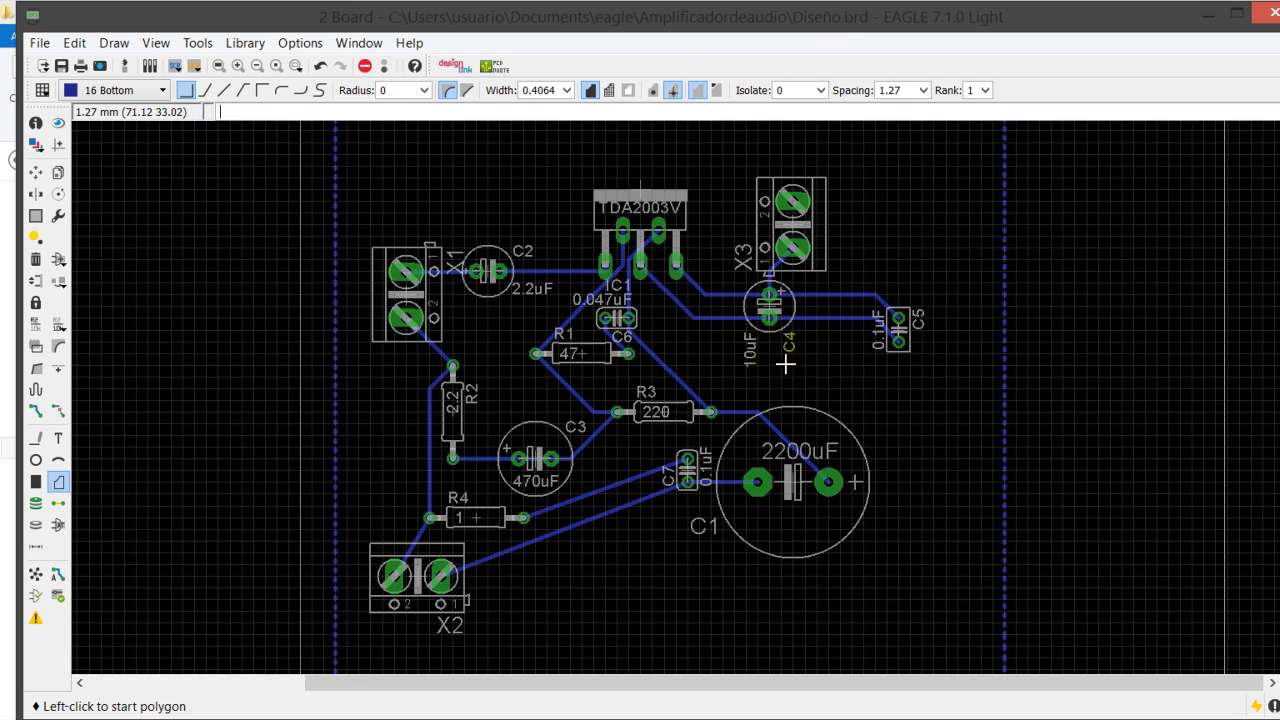
- Maximize the board window and bring the polygon's upper border into view
click(1031, 304)
double_click(1000, 15)
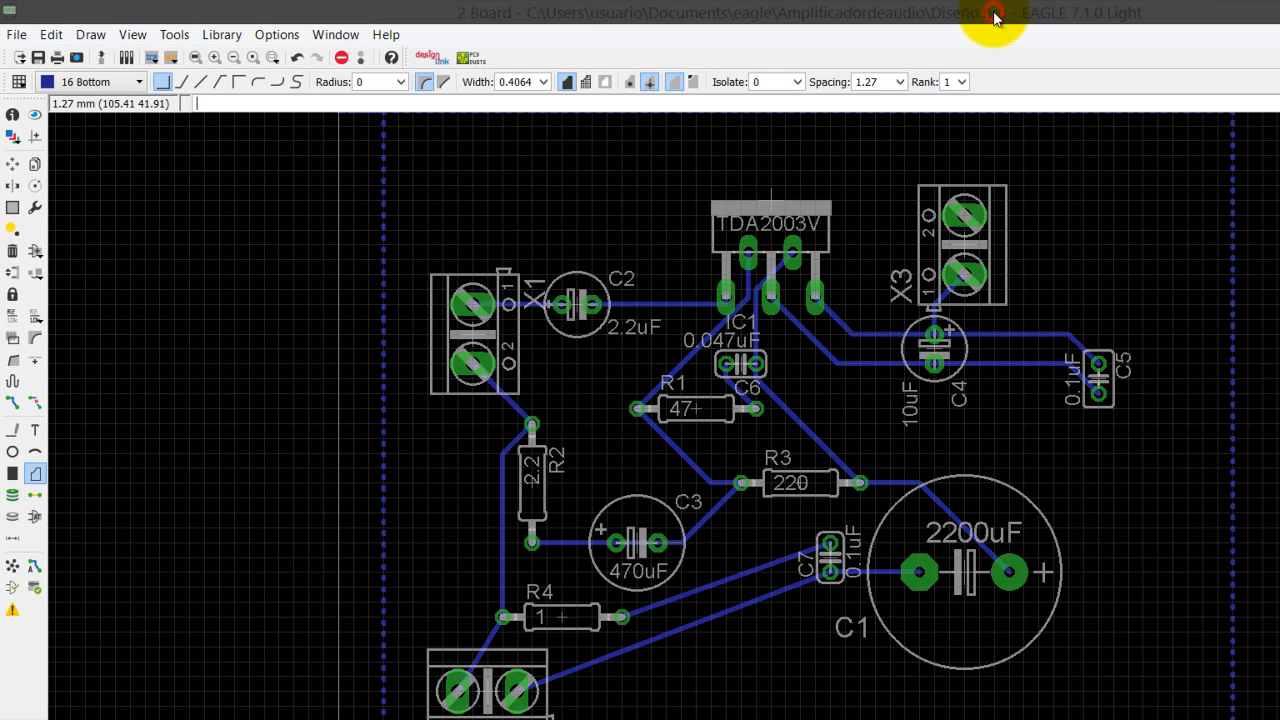
drag(1279, 472, 1279, 466)
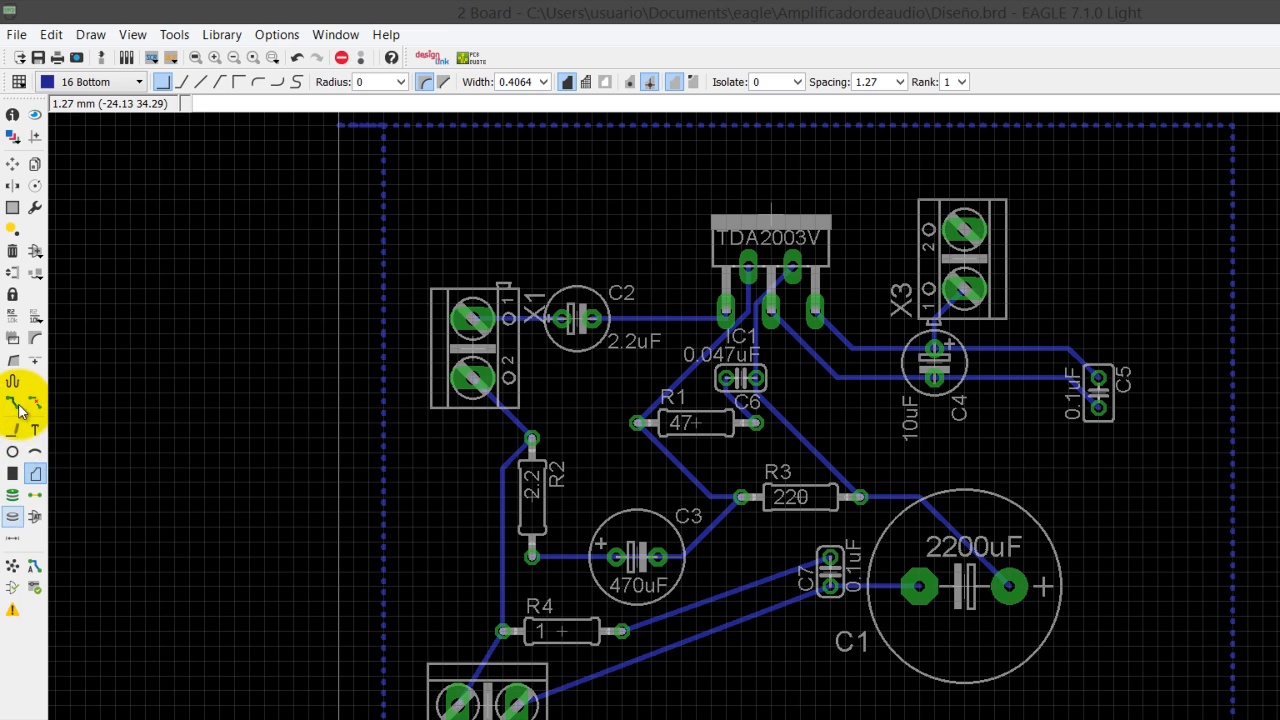
- Inspect the properties of the vertical track running between R2 and R4, and leave them unchanged
right_click(387, 378)
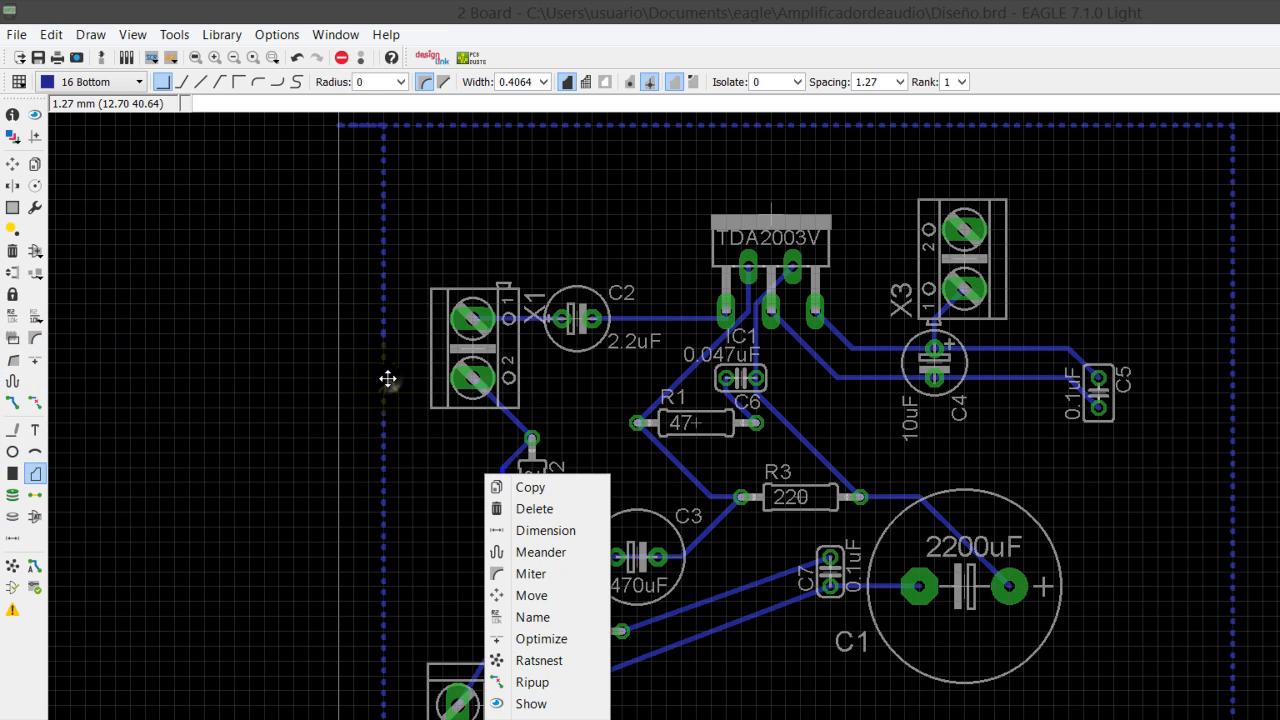
click(437, 611)
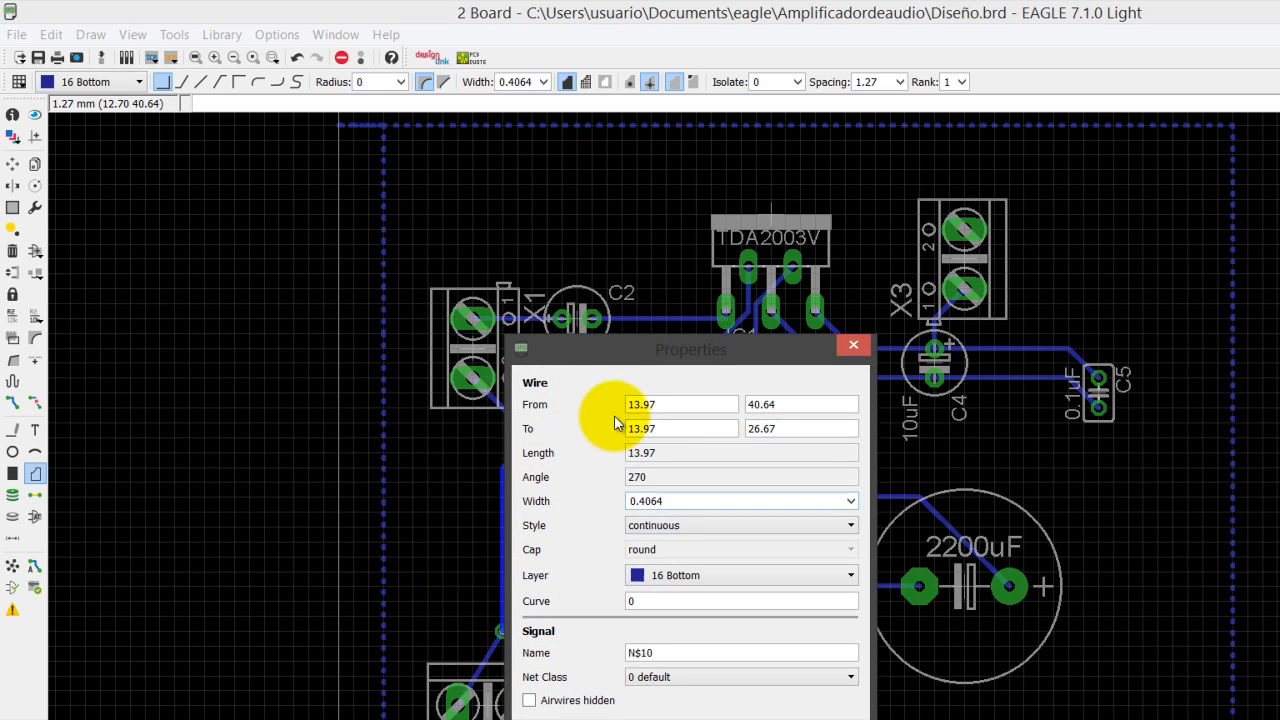
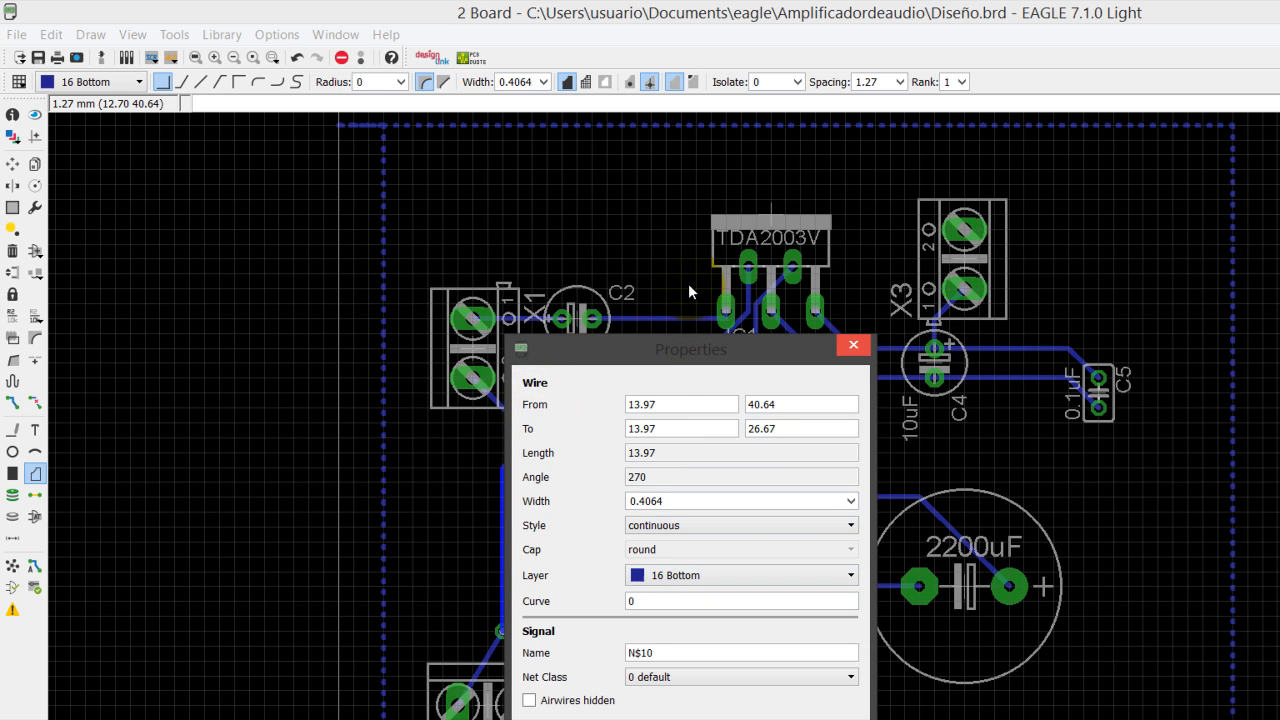
key(Escape)
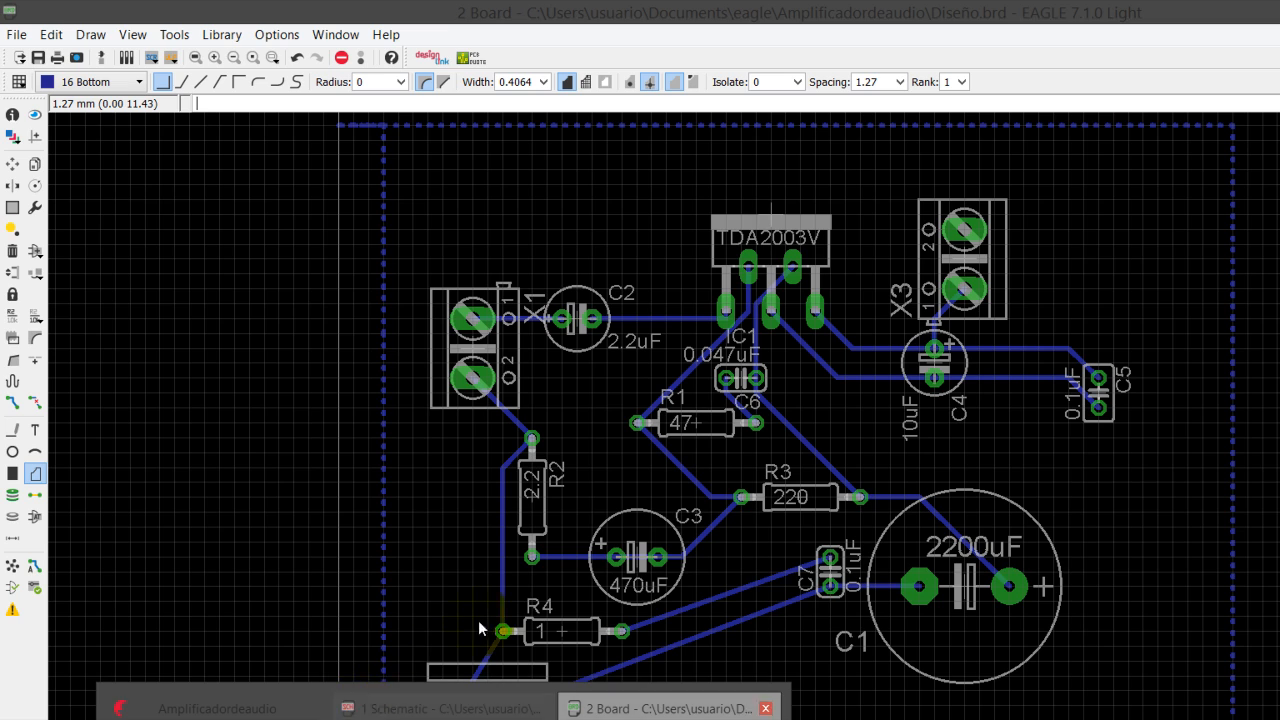
click(508, 602)
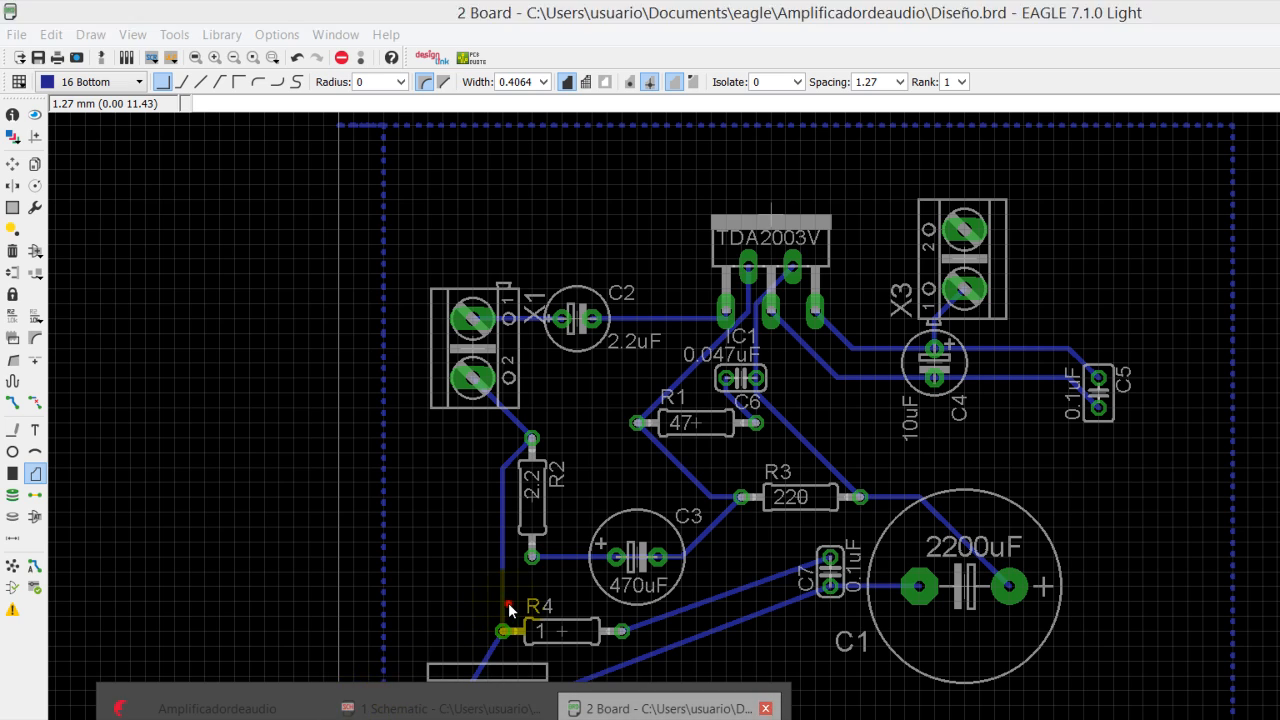
double_click(406, 158)
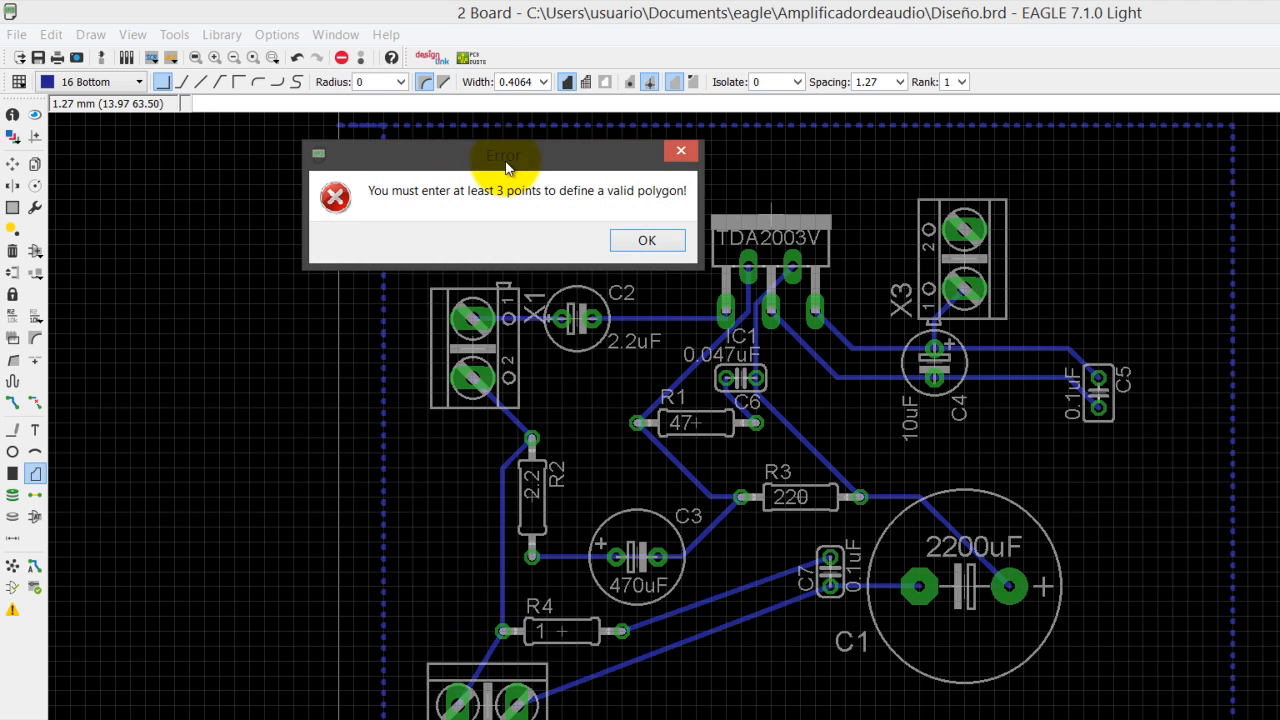
key(Return)
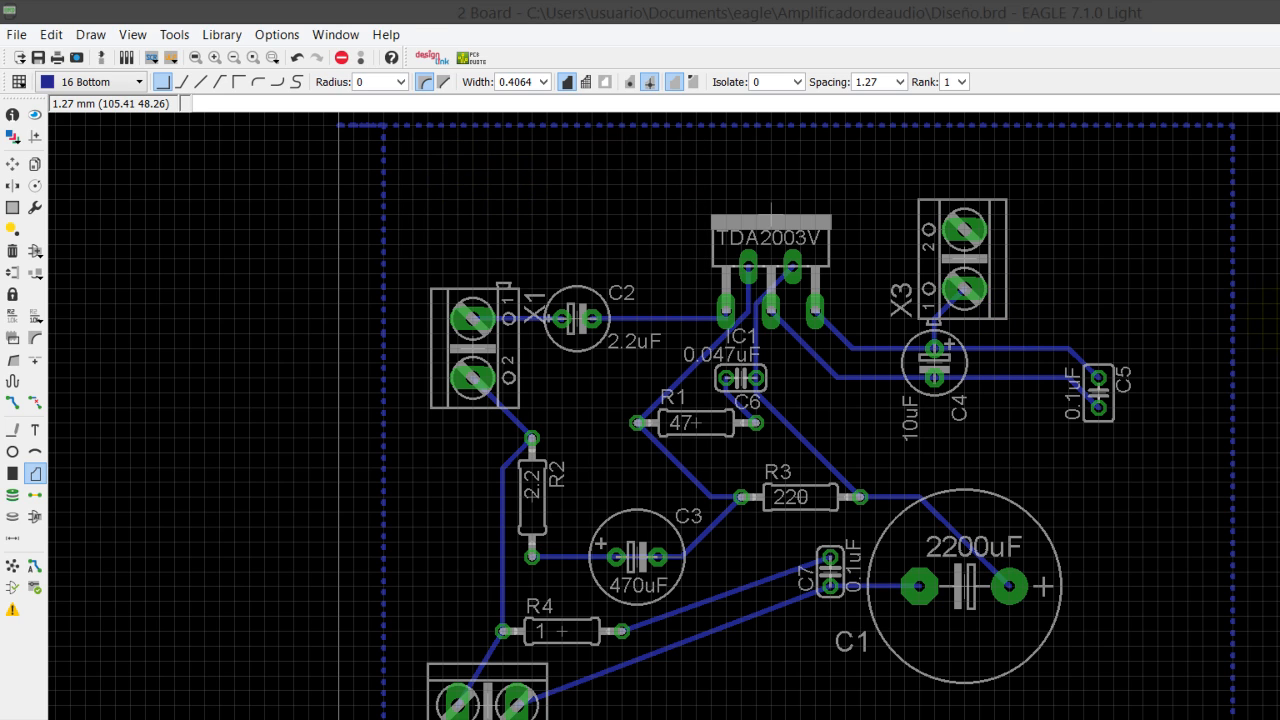
scroll(1277, 319, down, 5)
scroll(1275, 390, up, 1)
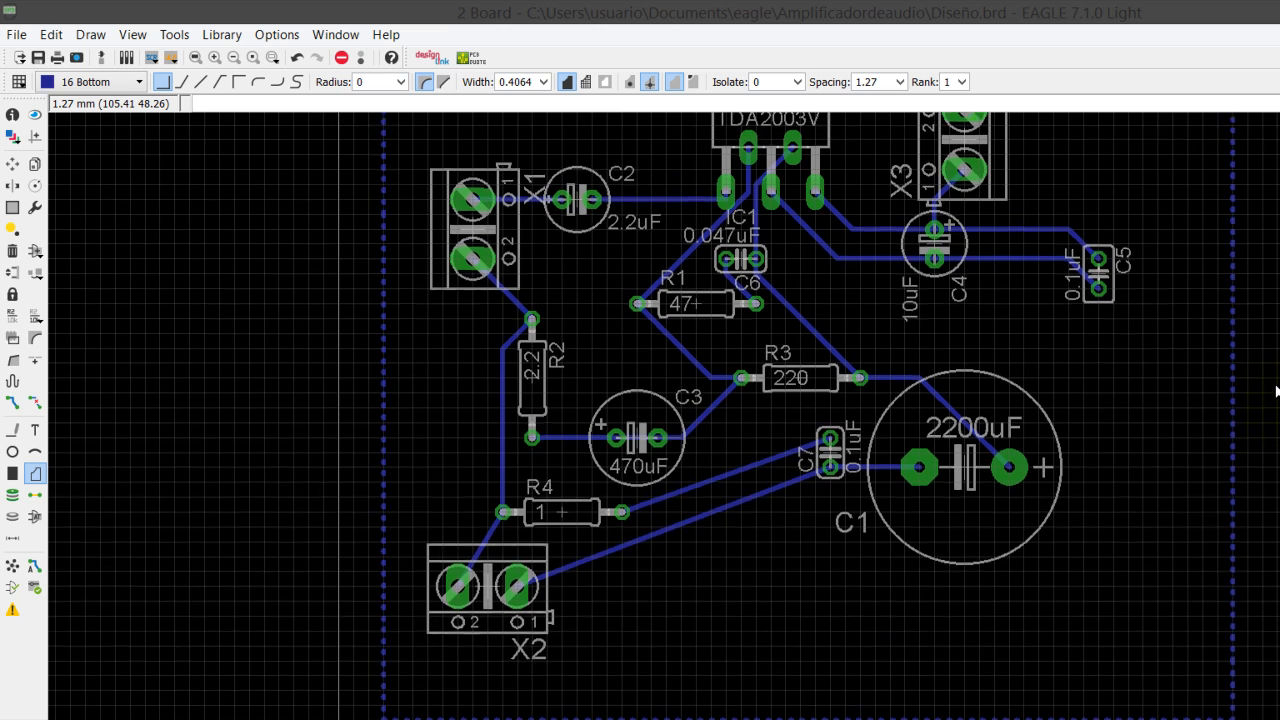
scroll(1270, 385, up, 1)
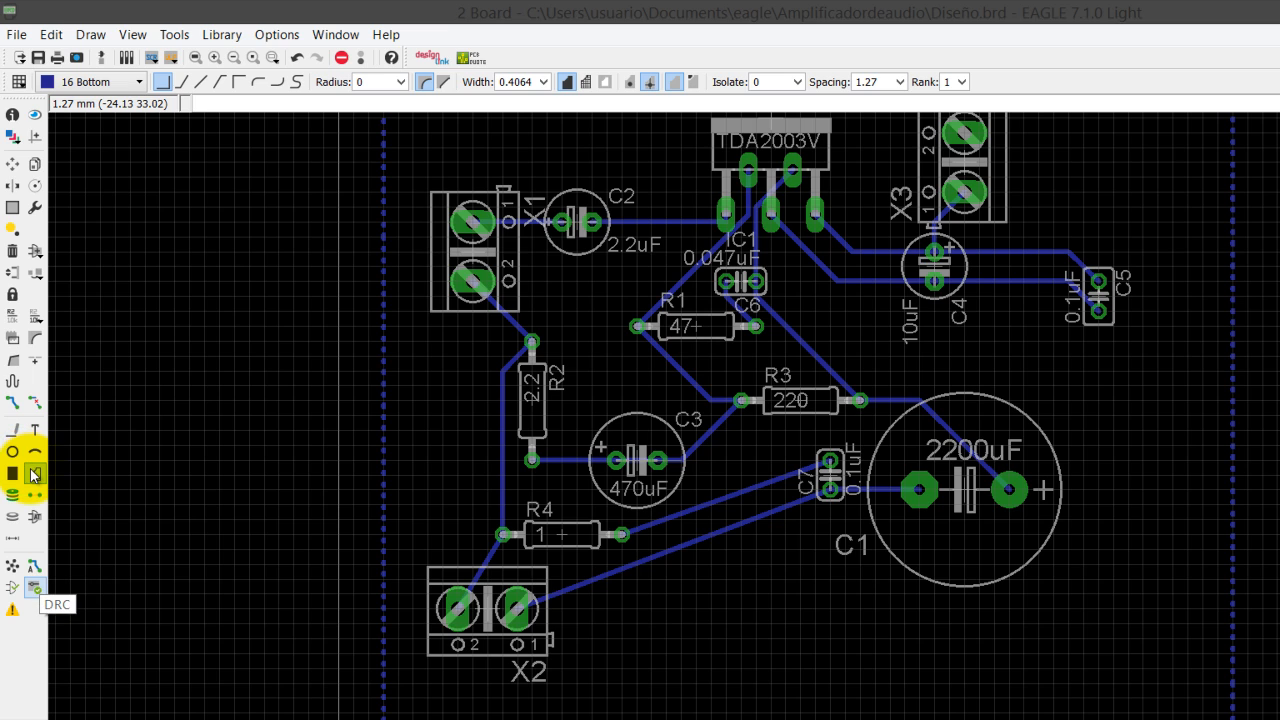
double_click(634, 483)
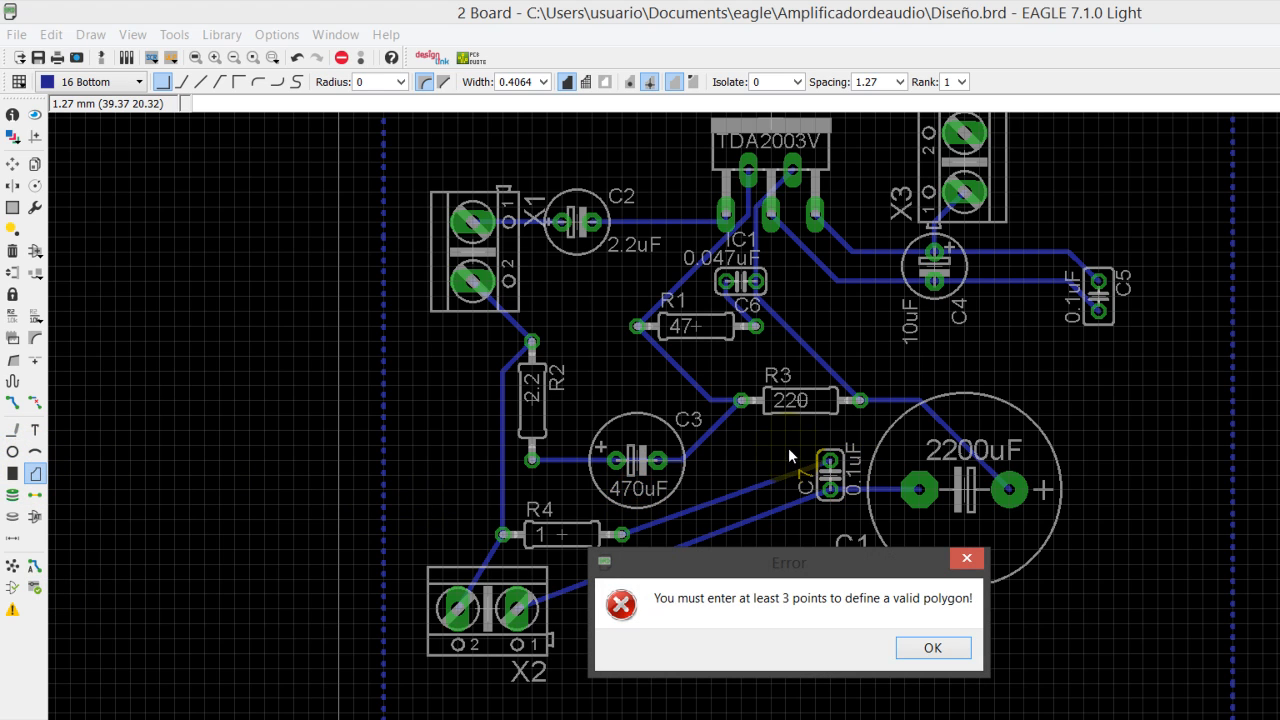
key(Return)
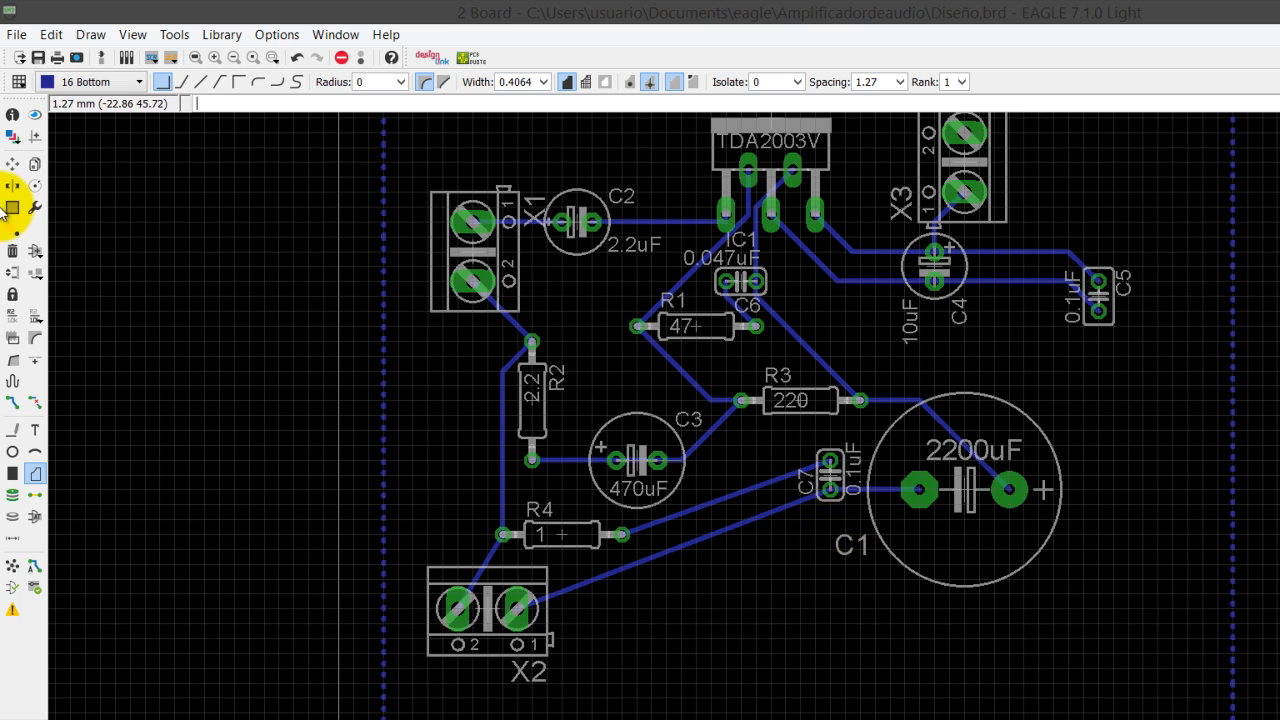
- Try placing the text GND on the bottom layer across the polygon's left border beside R2, and undo the placement
click(34, 430)
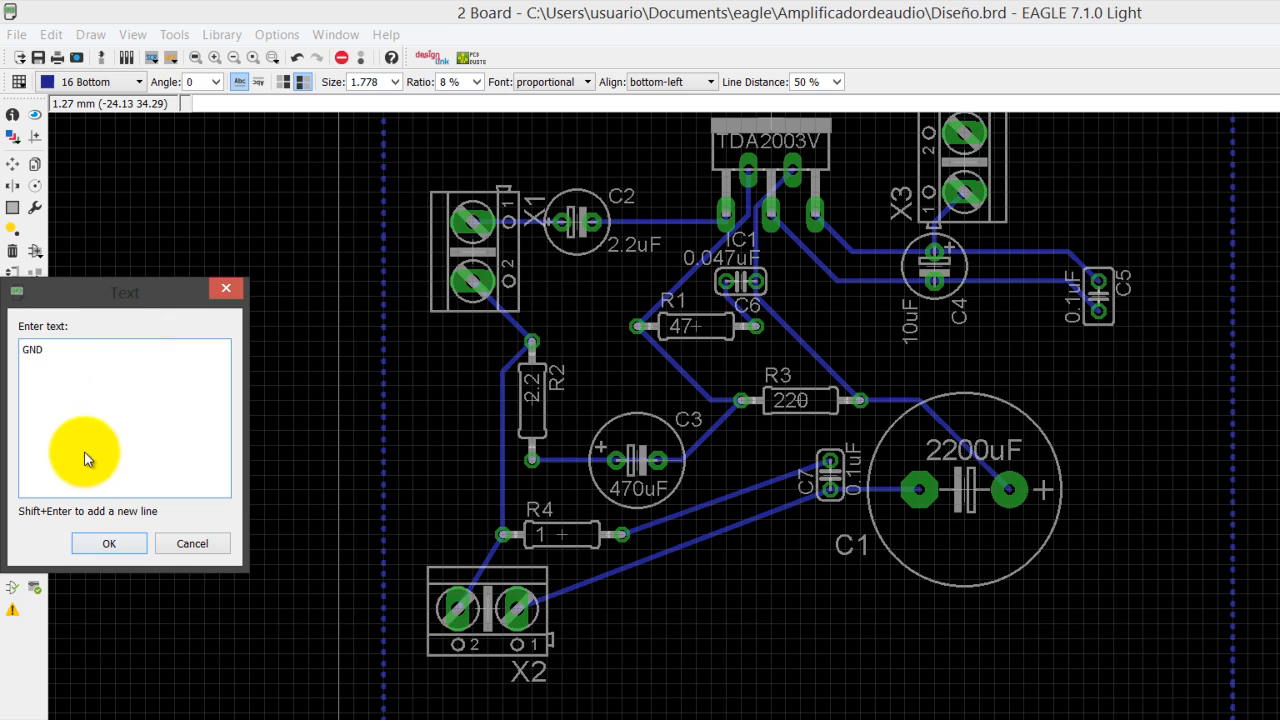
key(Return)
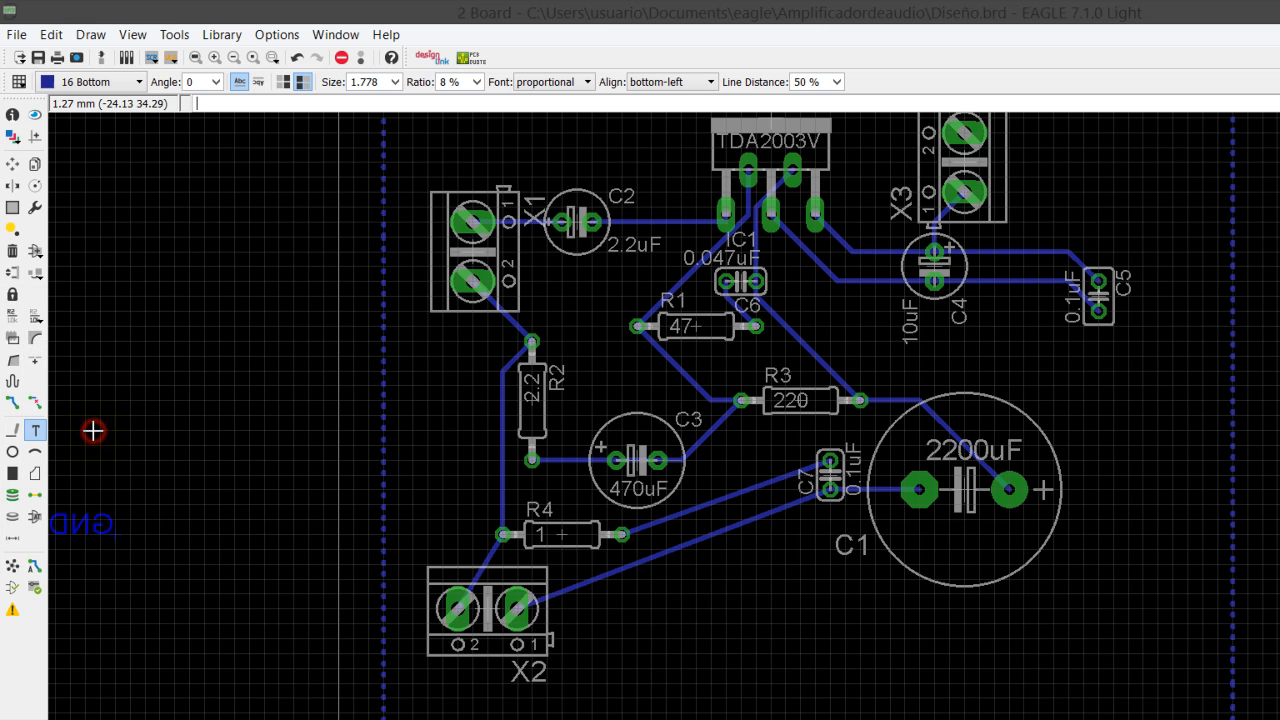
click(327, 378)
click(323, 371)
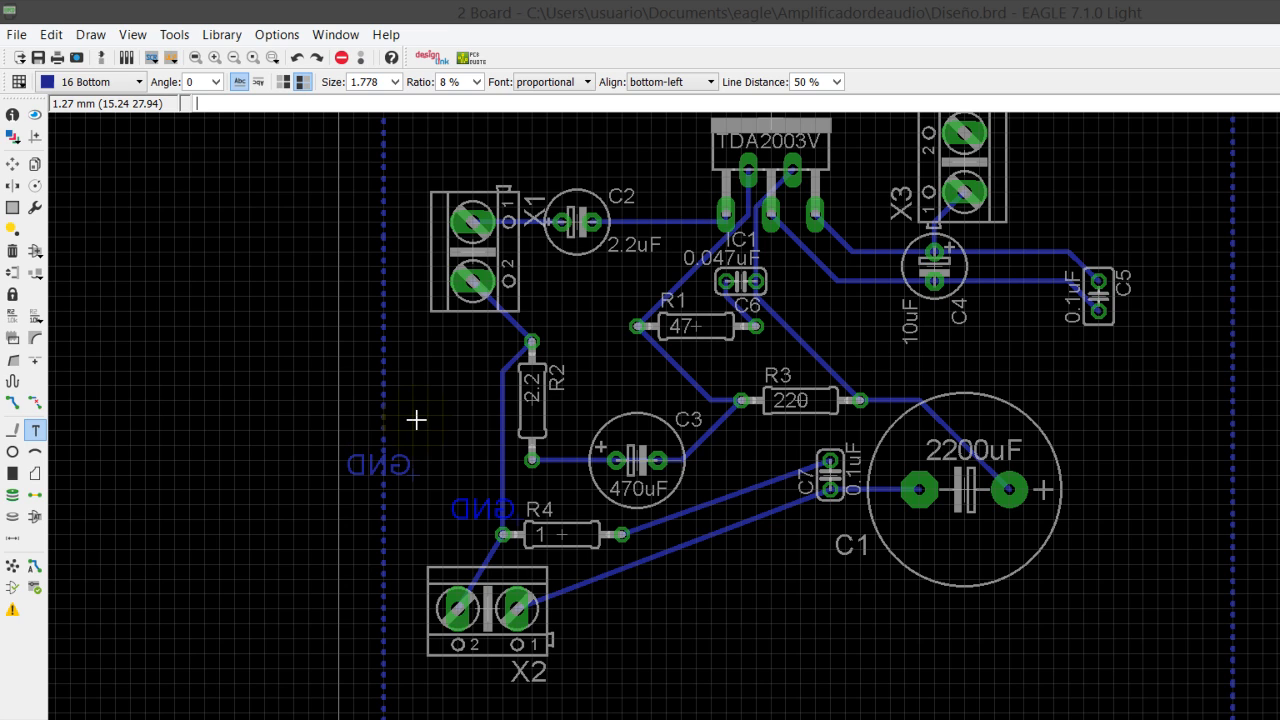
key(ctrl+z)
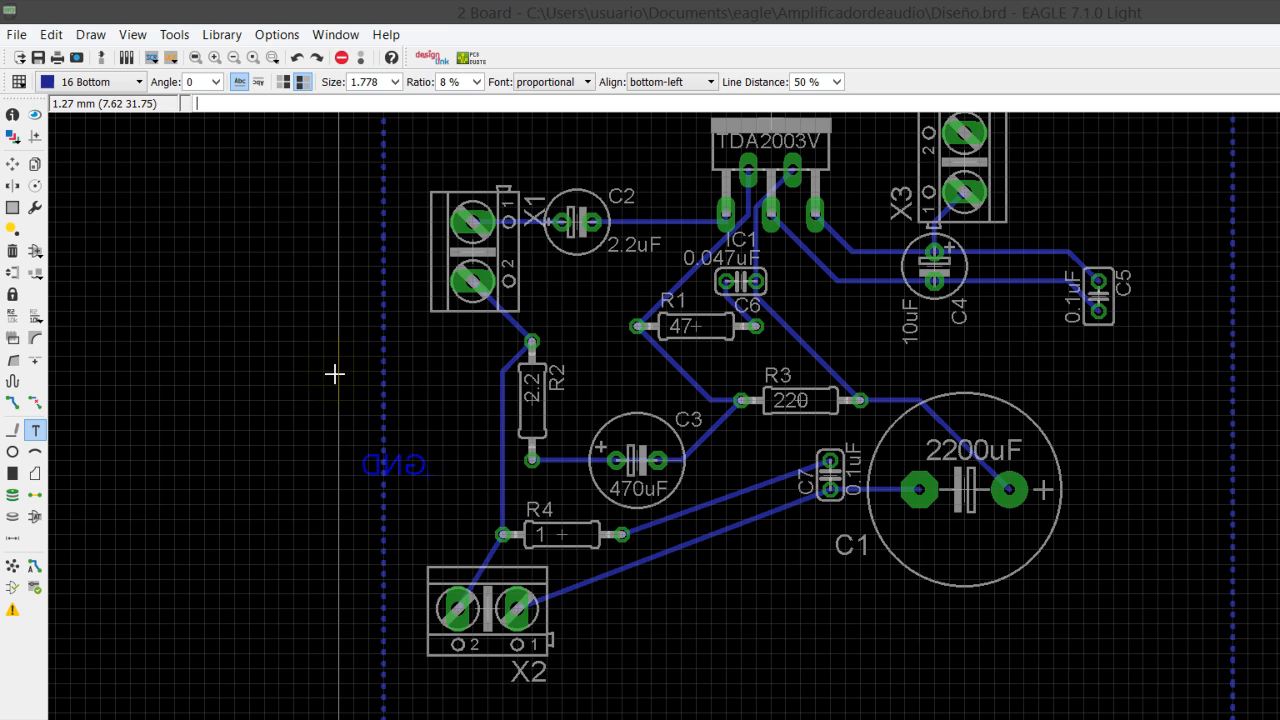
- Place the text UCO 2014 on the bottom layer in the empty area below capacitor C1
key(Escape)
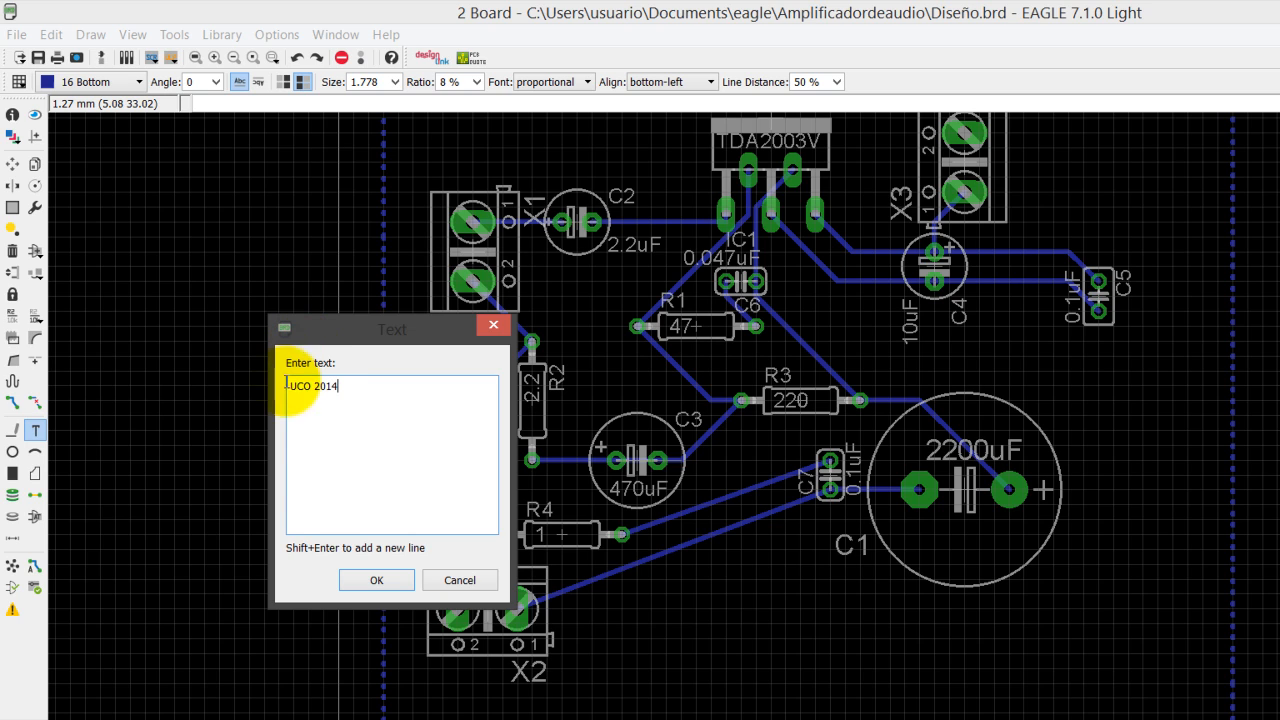
key(Return)
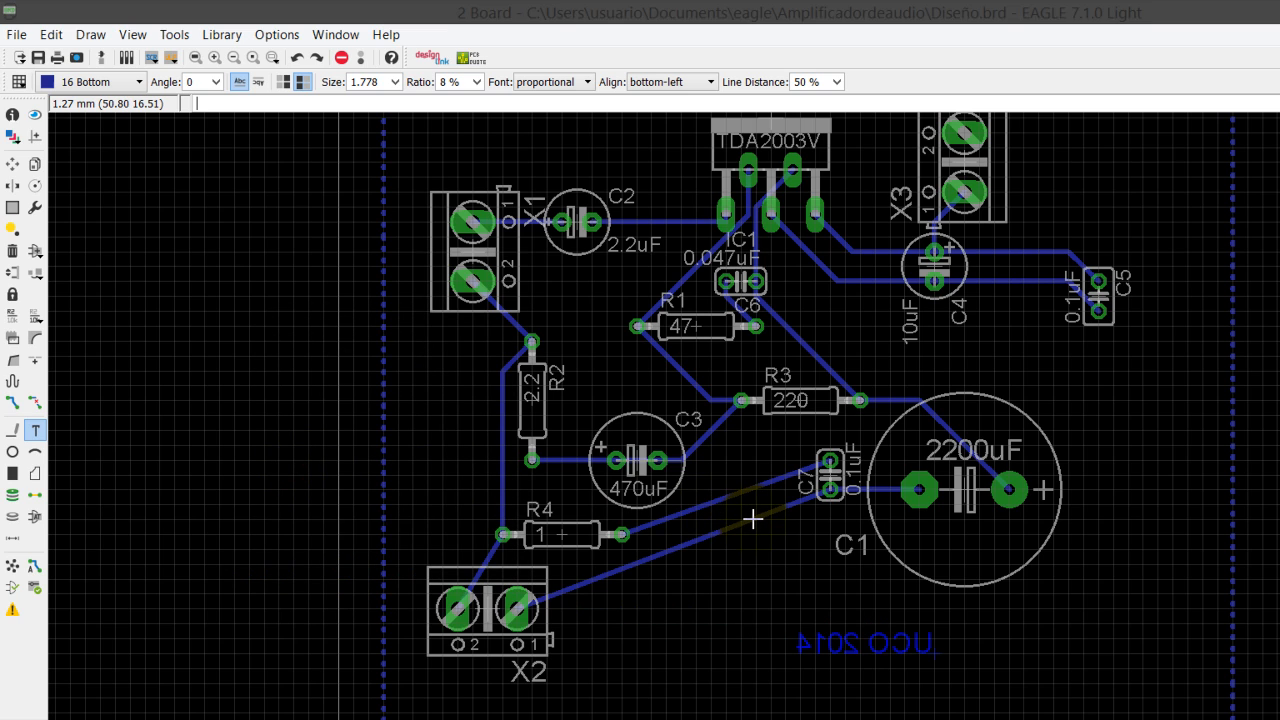
click(802, 538)
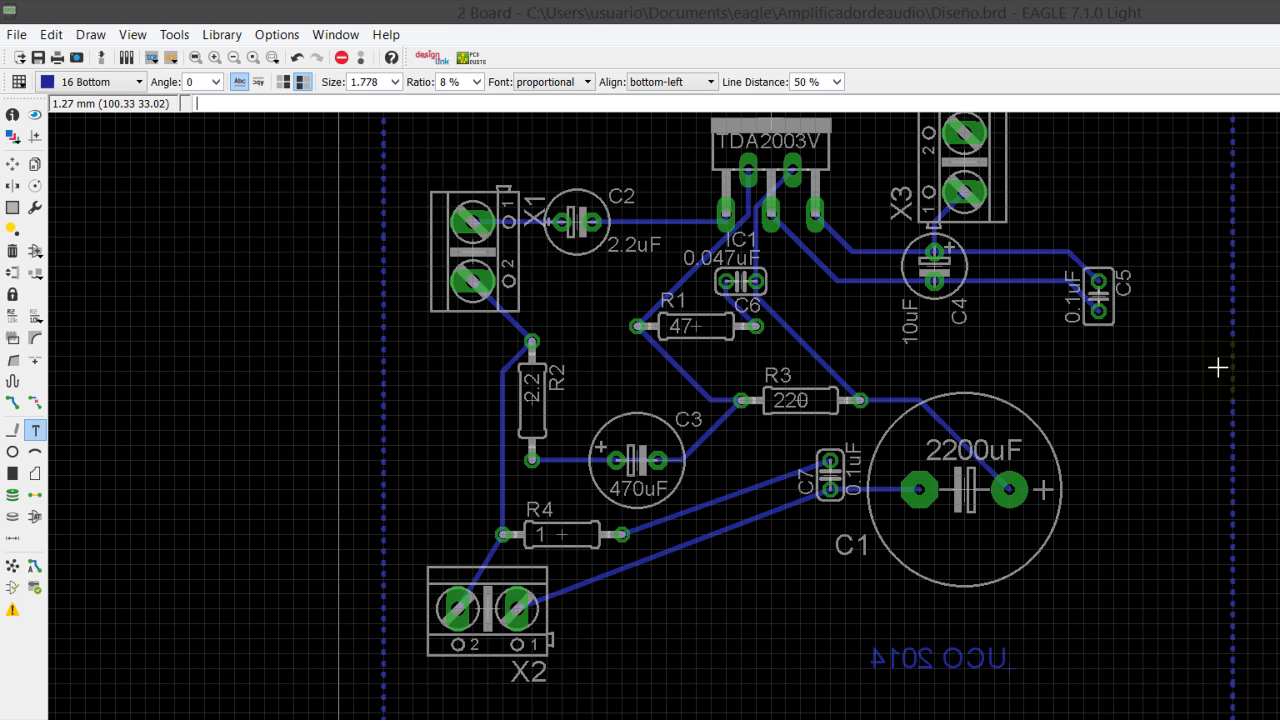
key(Escape)
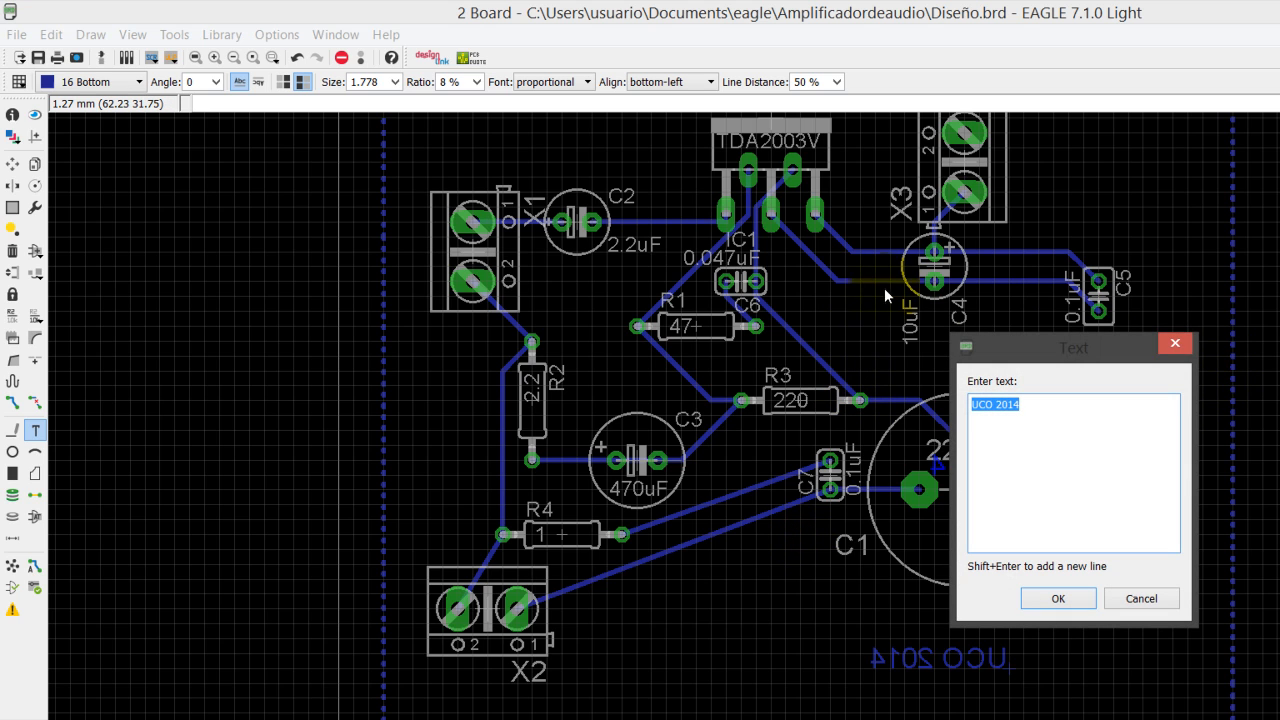
key(Escape)
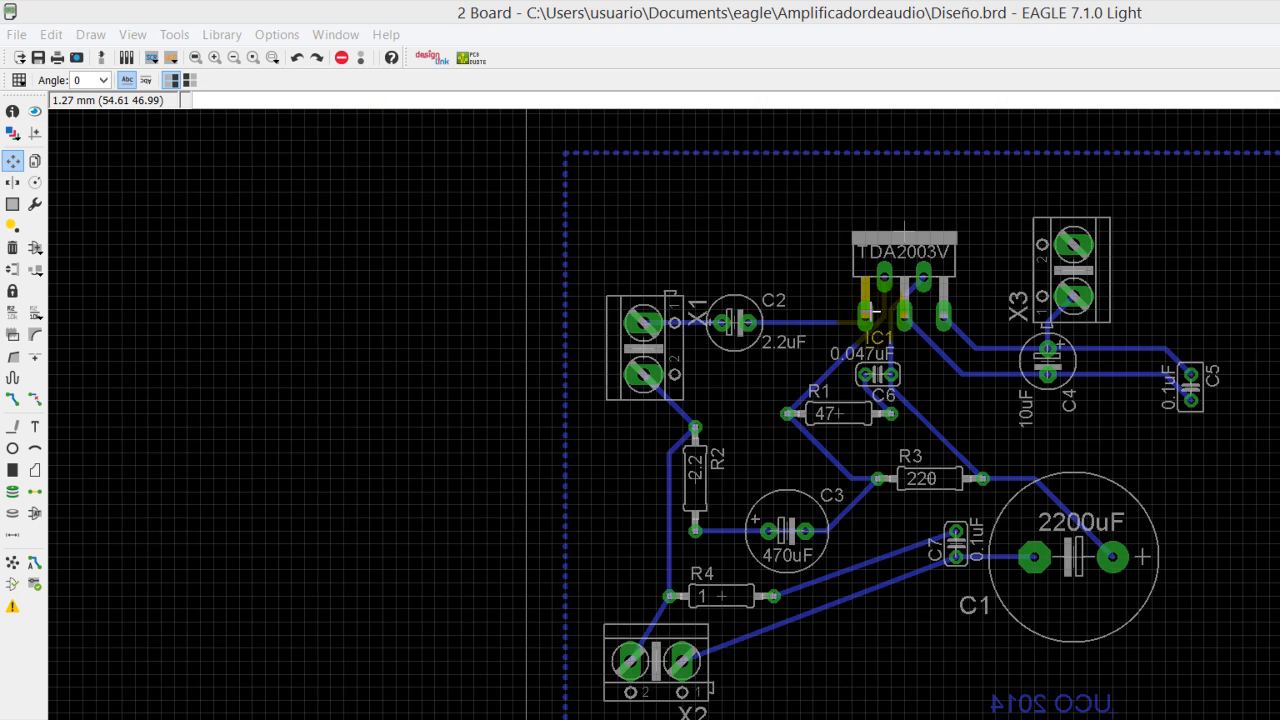
- Restore the smaller board window and set the isolate distance of the filled bottom-layer polygon to 0.4064 in its properties
click(1228, 14)
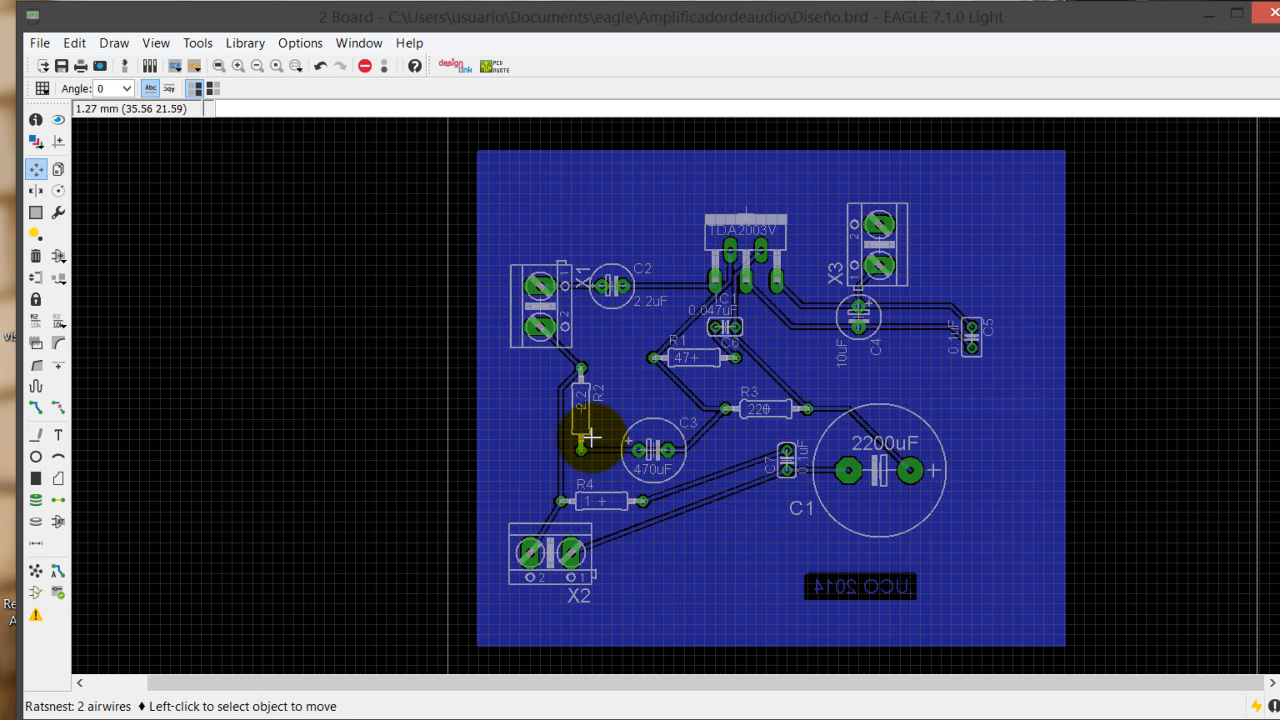
click(608, 497)
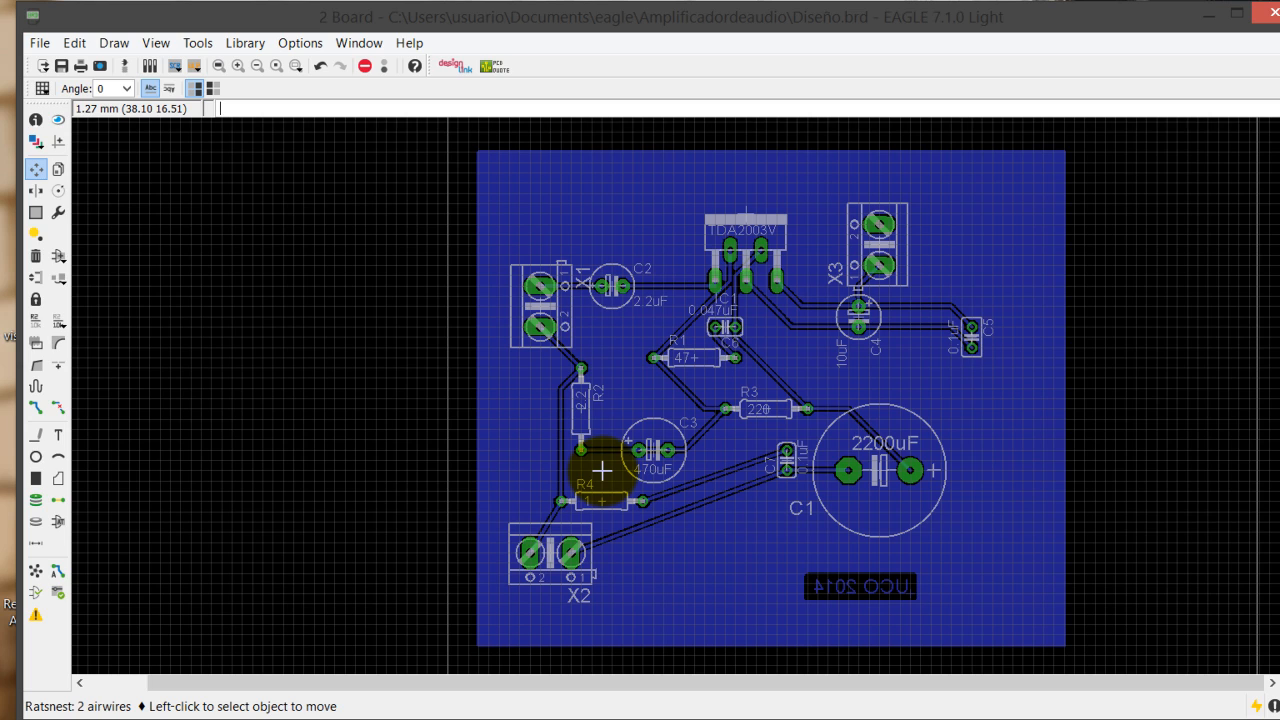
right_click(602, 470)
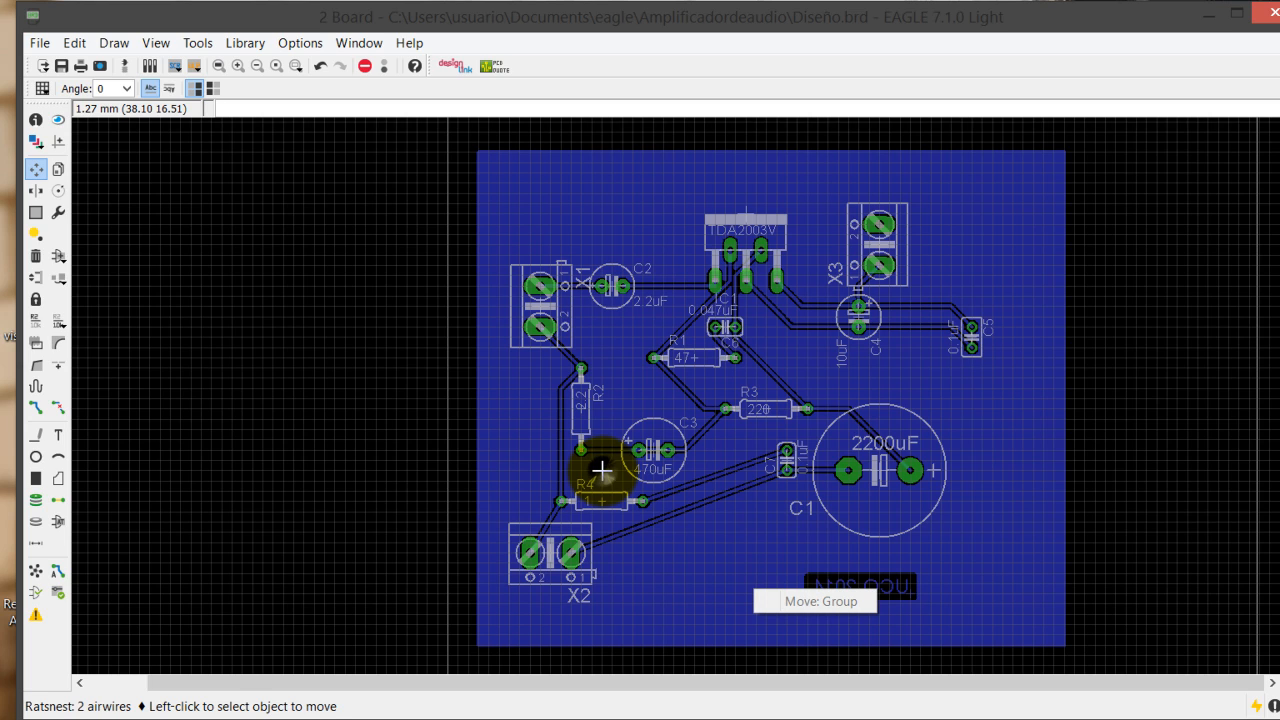
right_click(532, 500)
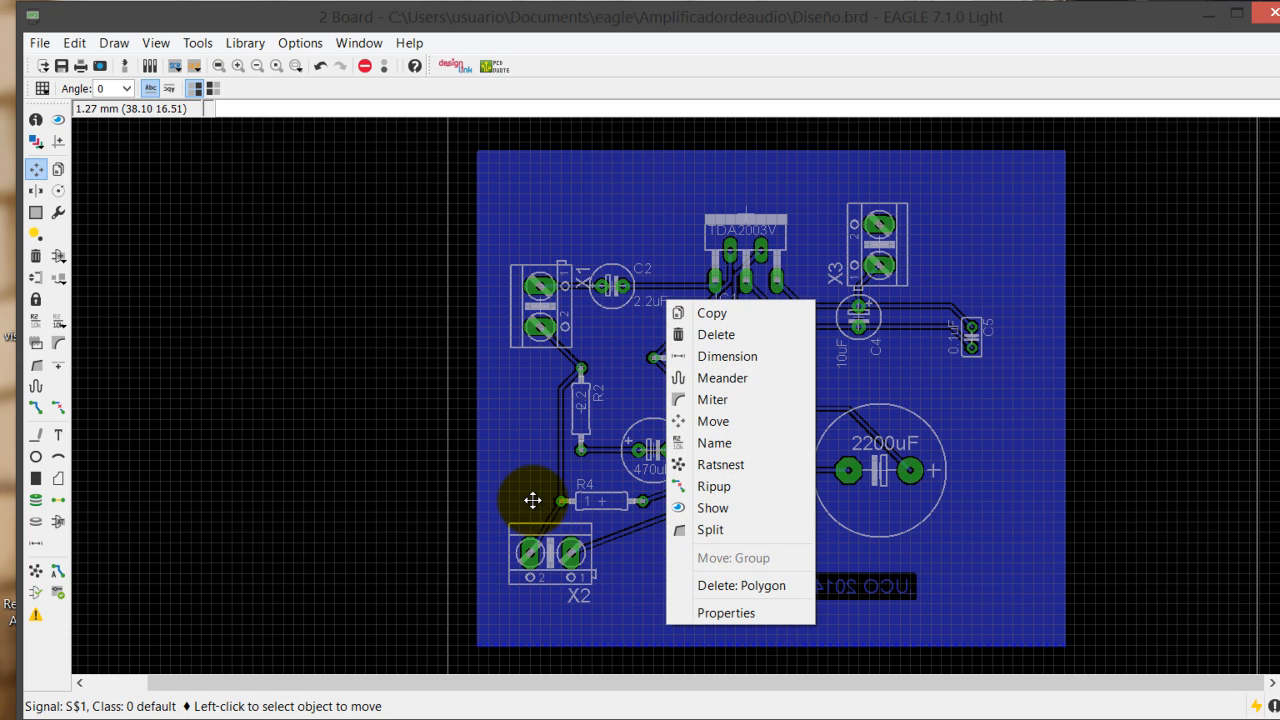
key(Up)
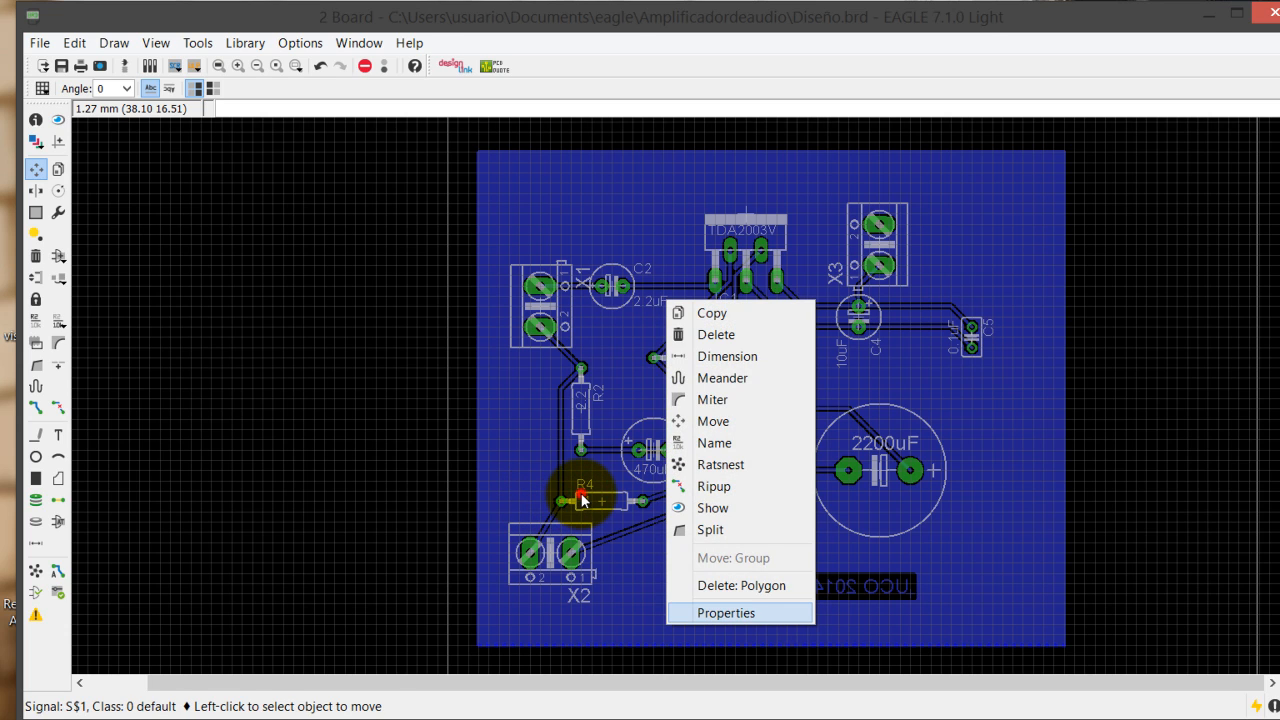
key(Return)
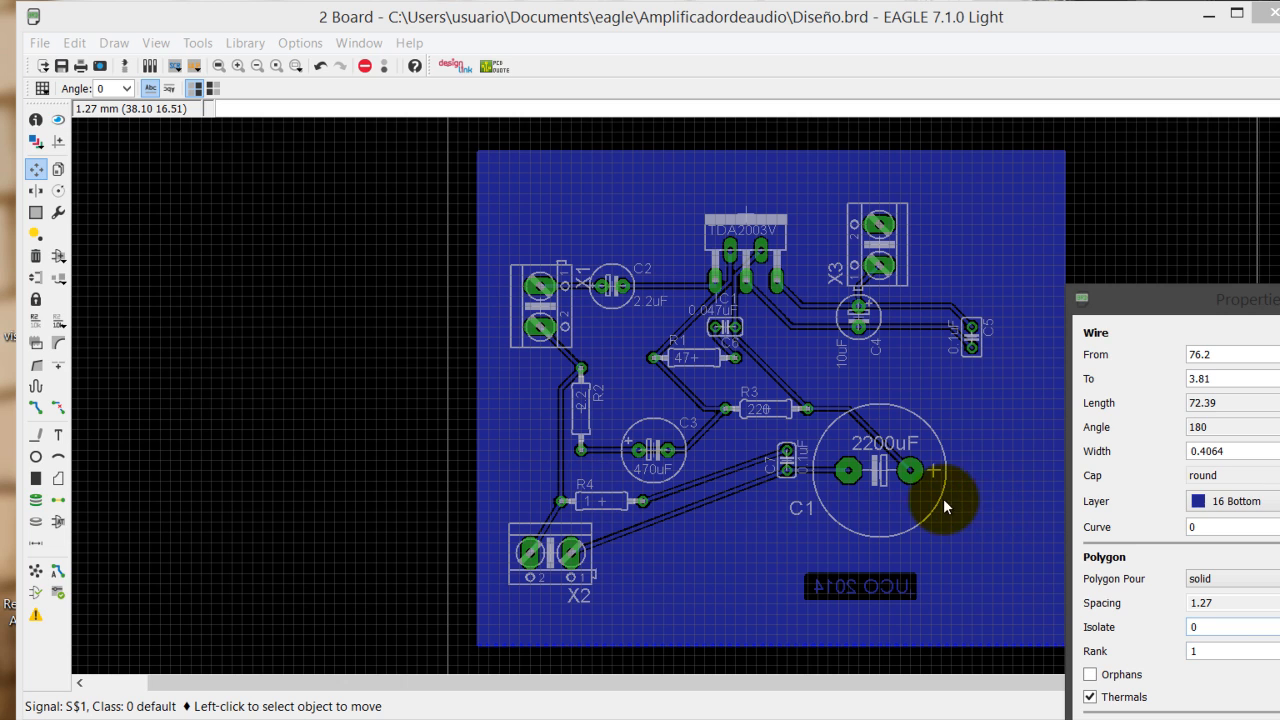
click(1129, 503)
key(Down)
key(Down)
key(Down)
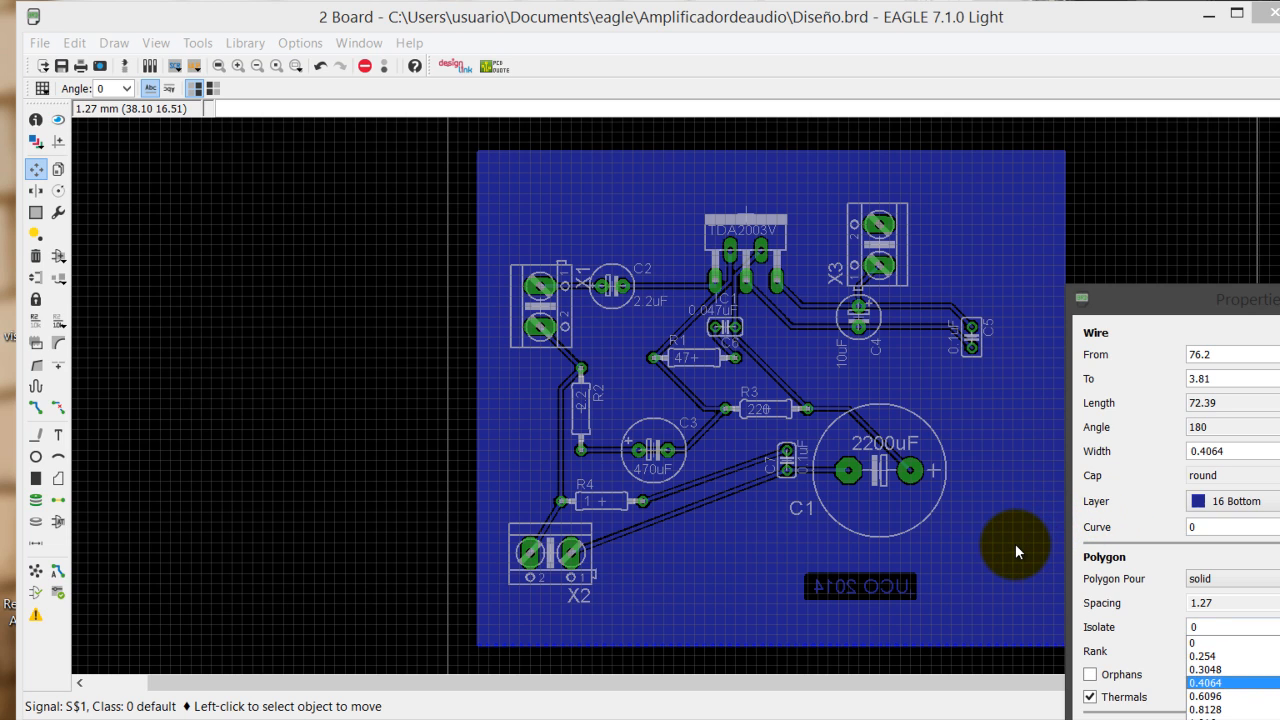
key(Return)
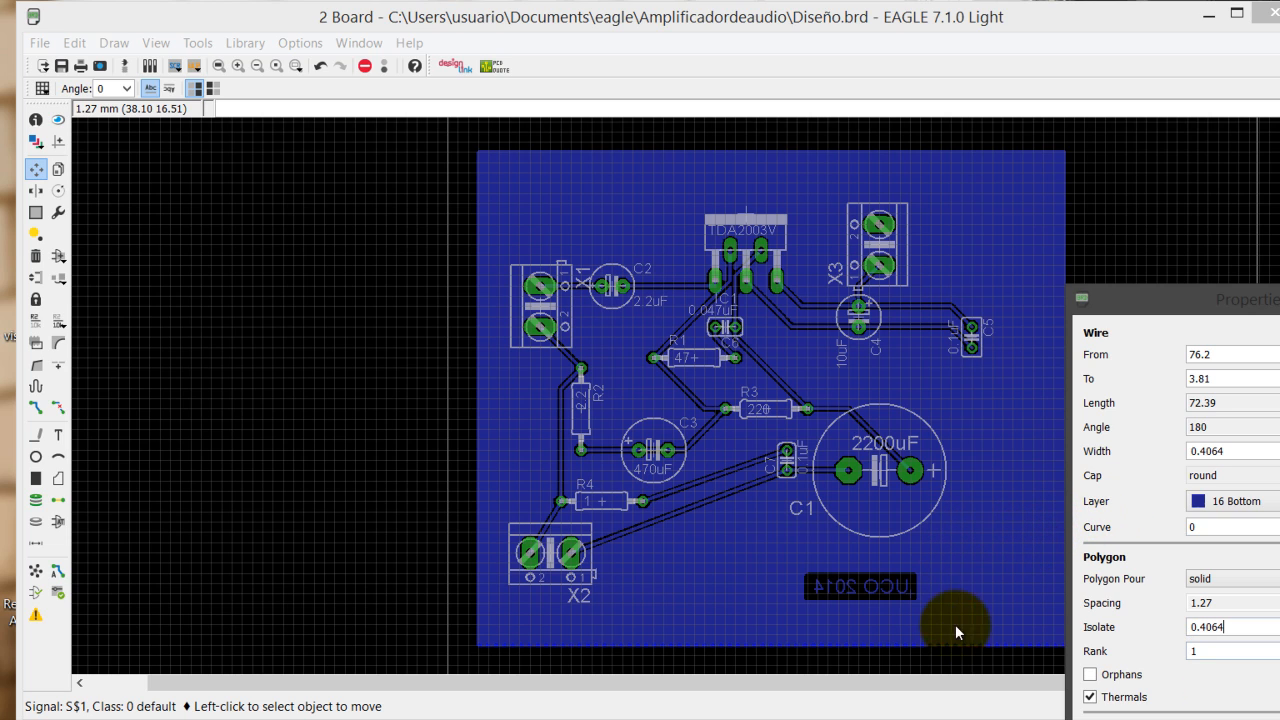
click(983, 598)
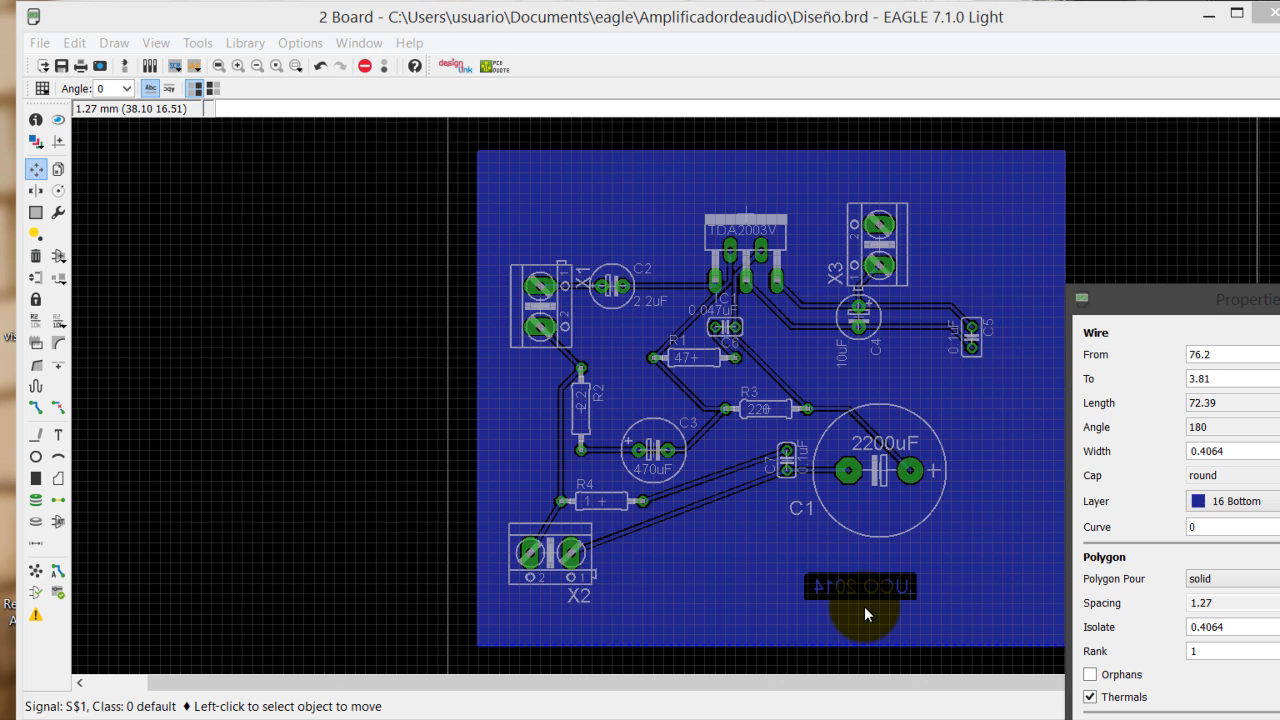
click(971, 664)
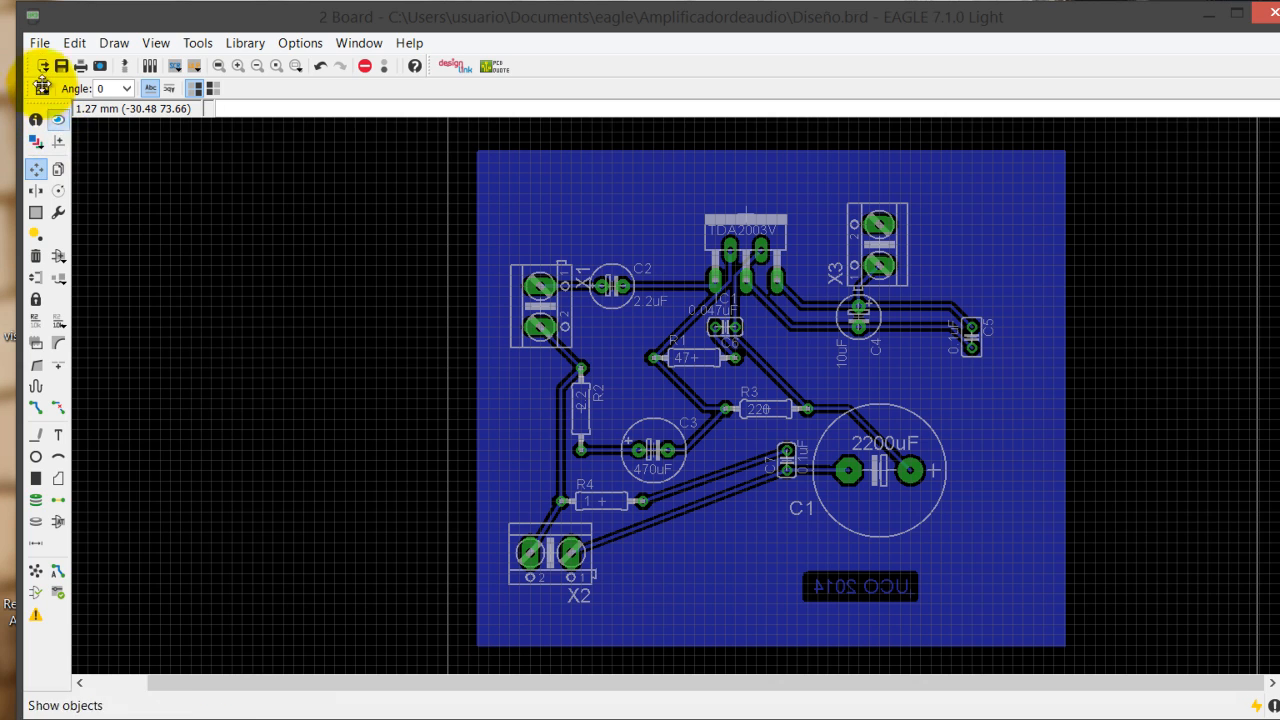
- Open the board's print setup, accept the larger printer borders, and keep Print to File (PDF) as the printer
click(29, 40)
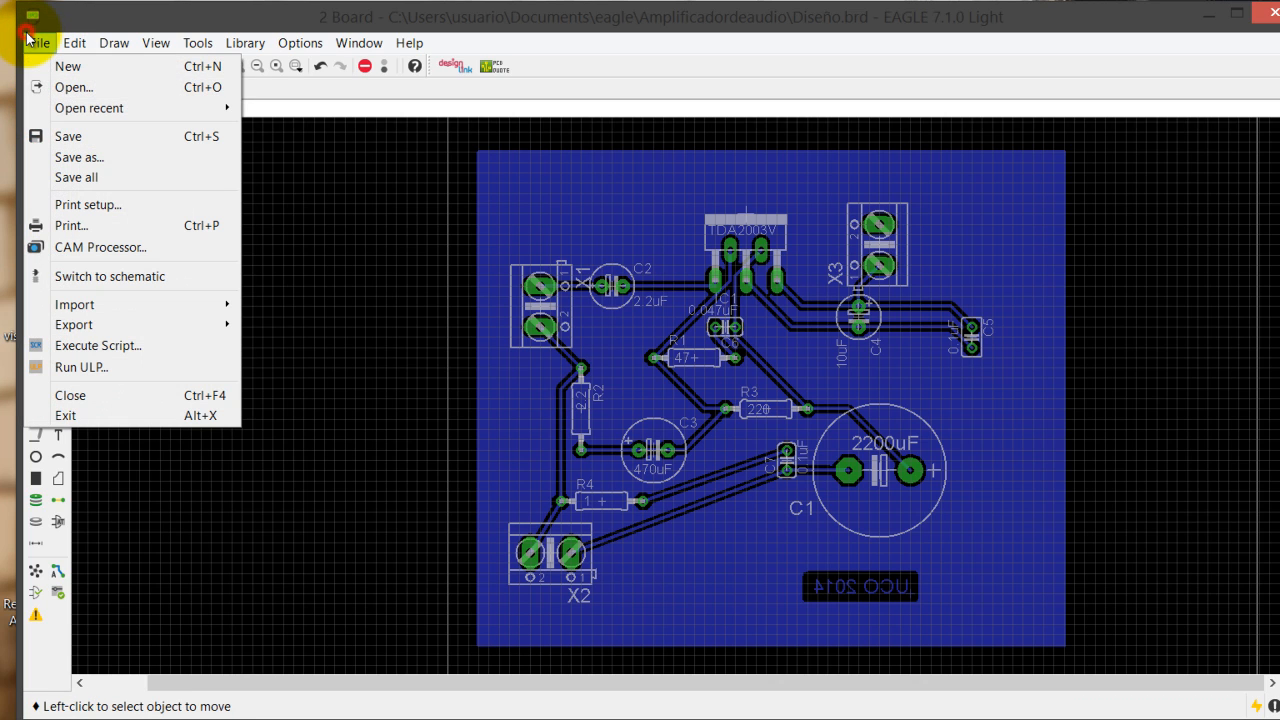
click(86, 204)
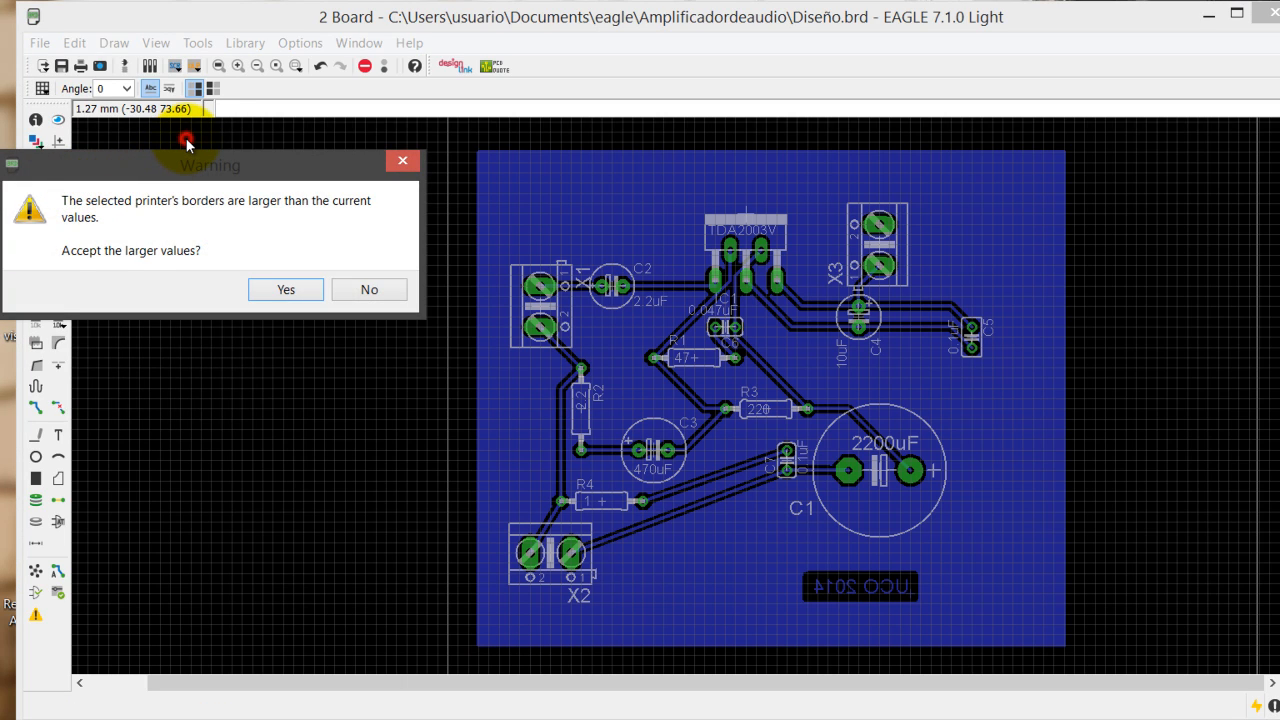
drag(186, 156, 386, 150)
key(Return)
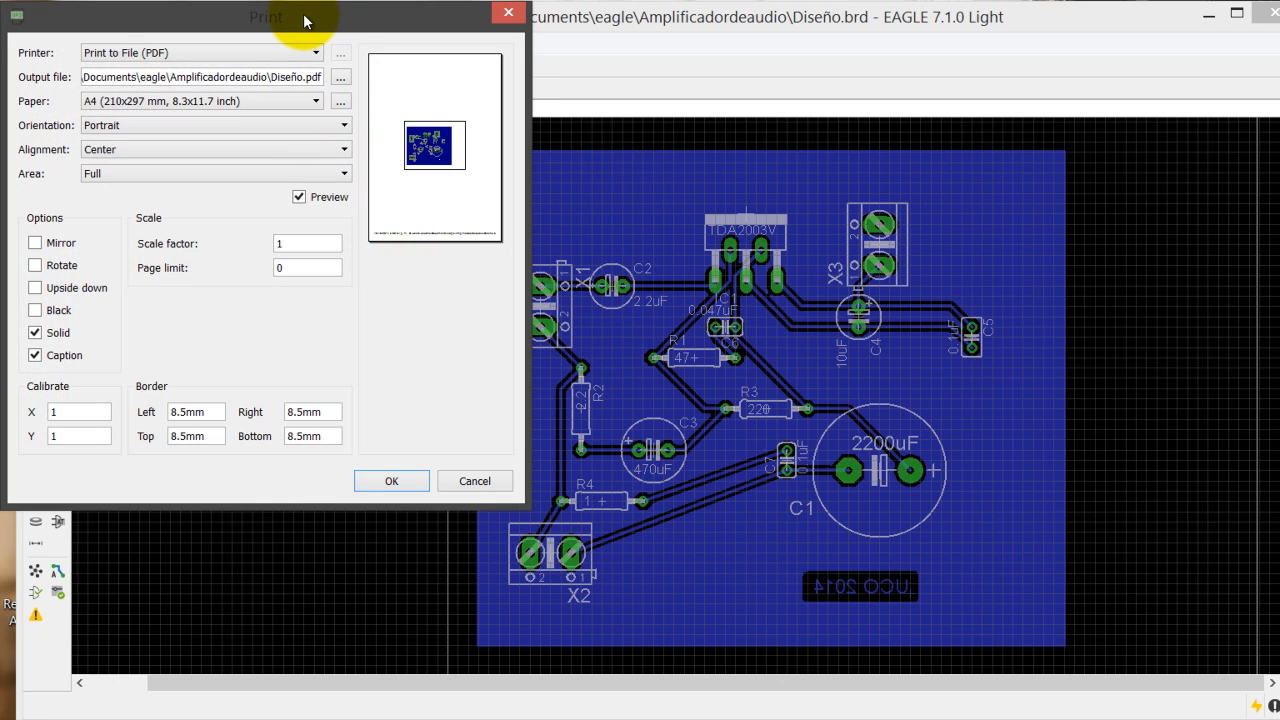
drag(306, 14, 368, 116)
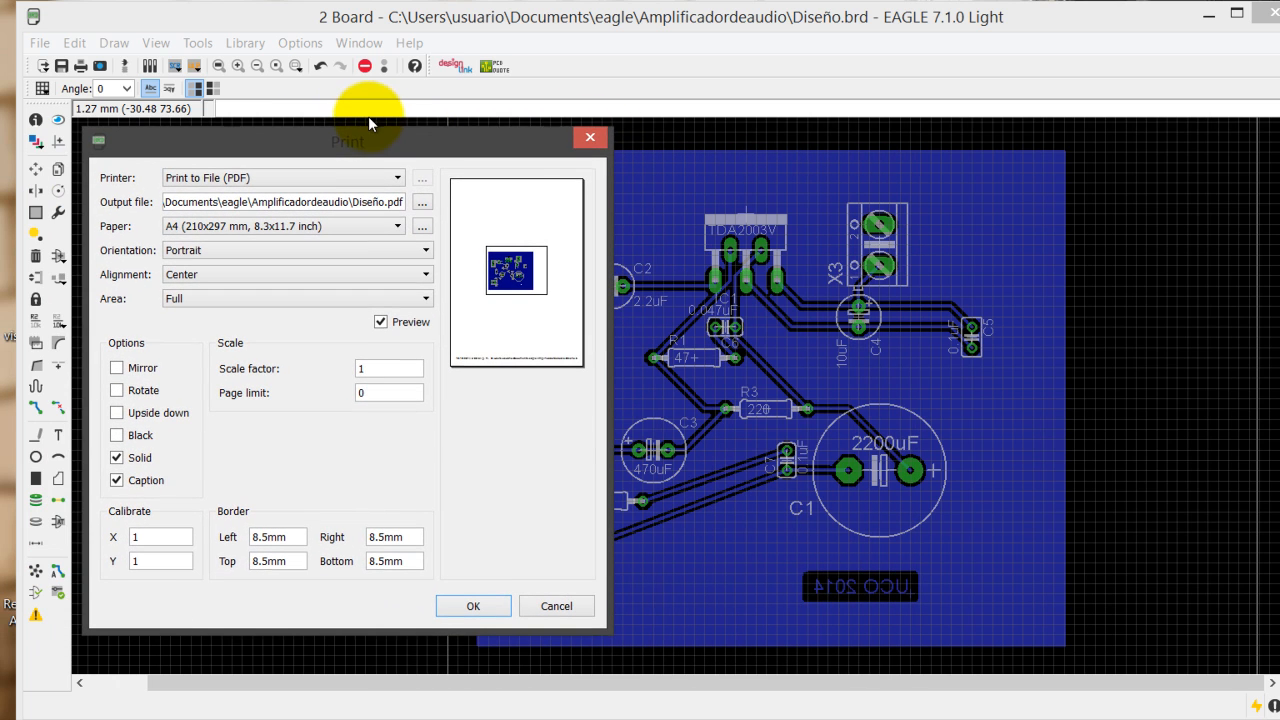
click(317, 149)
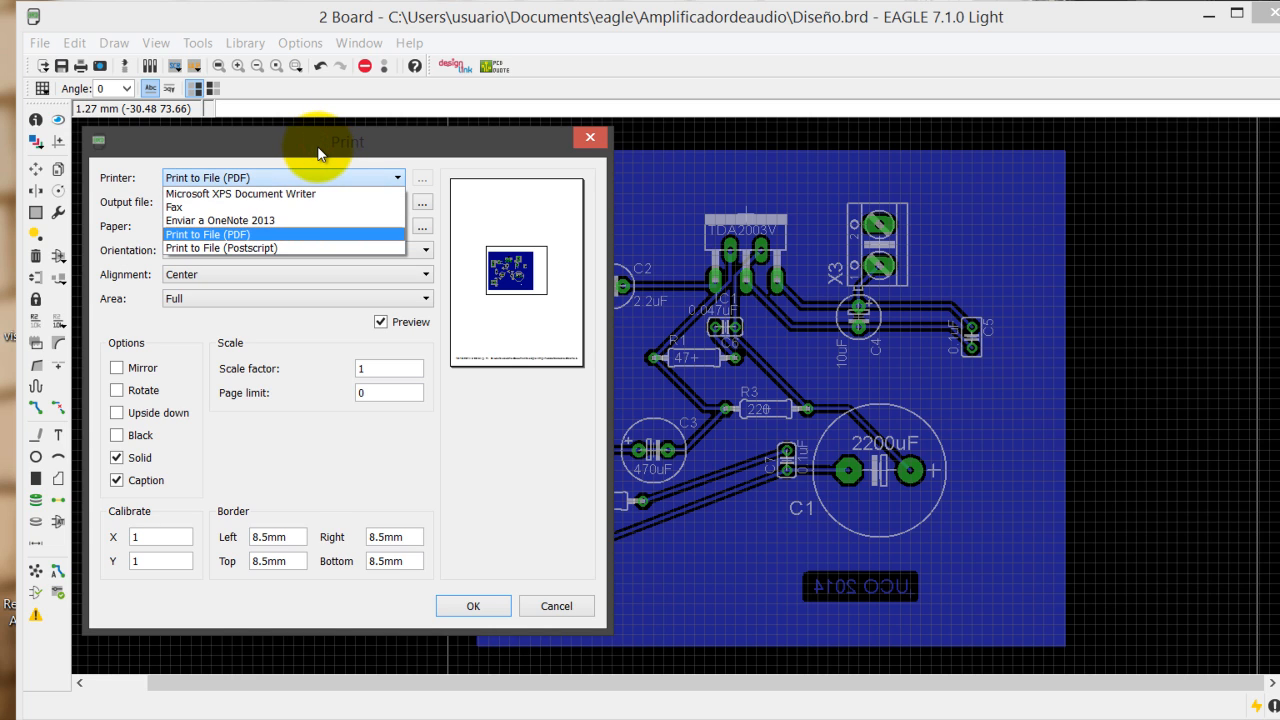
click(318, 150)
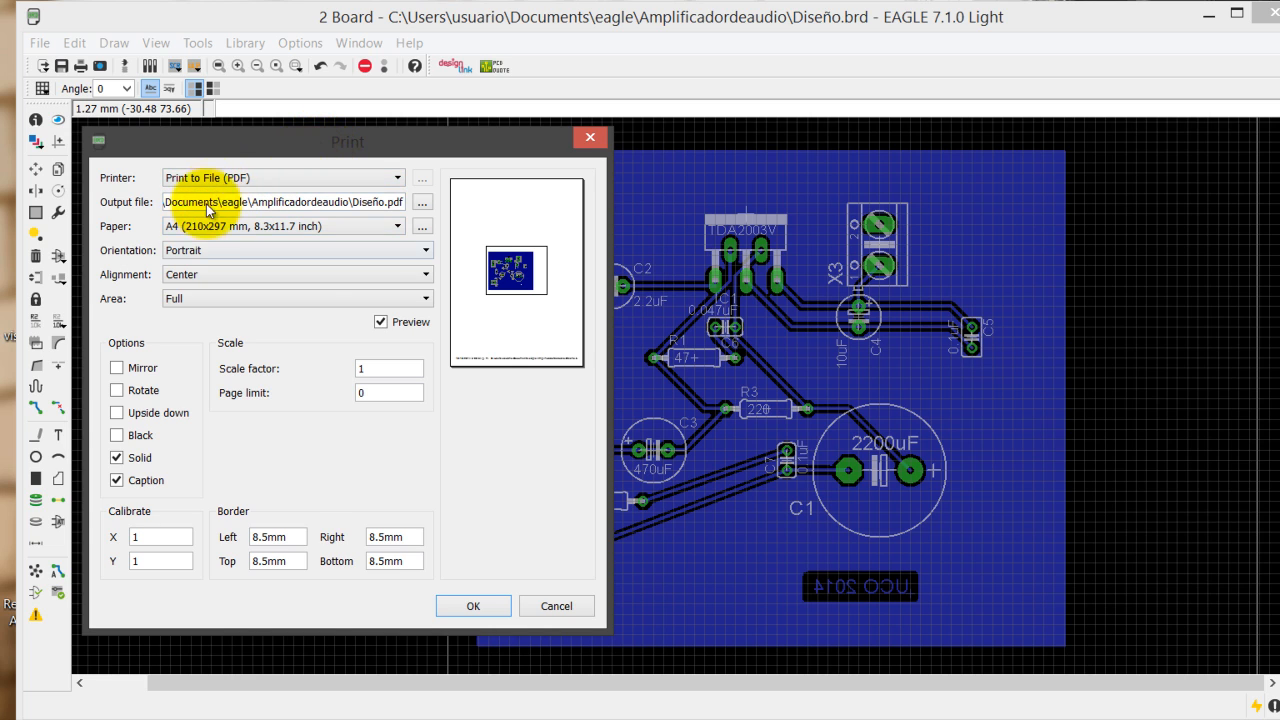
- Preview the print with the Black option, leave it off, and print the board to Diseño.pdf on A4 portrait
click(100, 348)
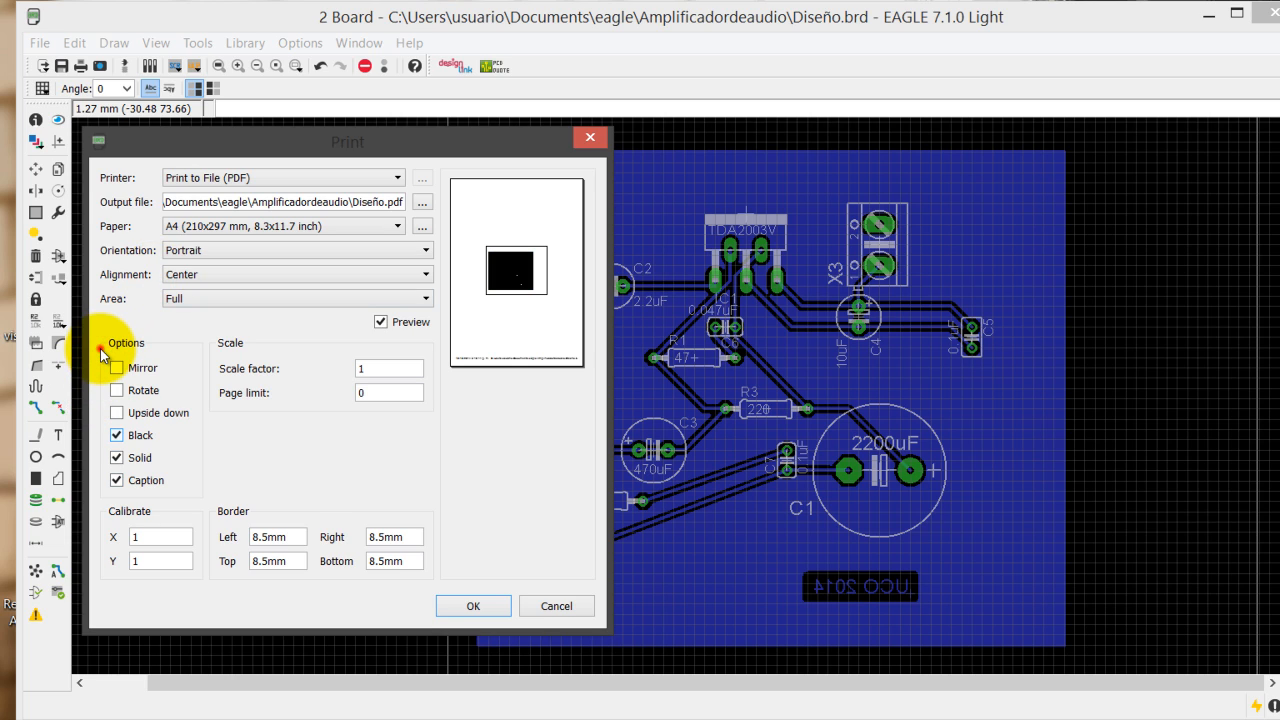
click(100, 348)
click(101, 349)
click(101, 349)
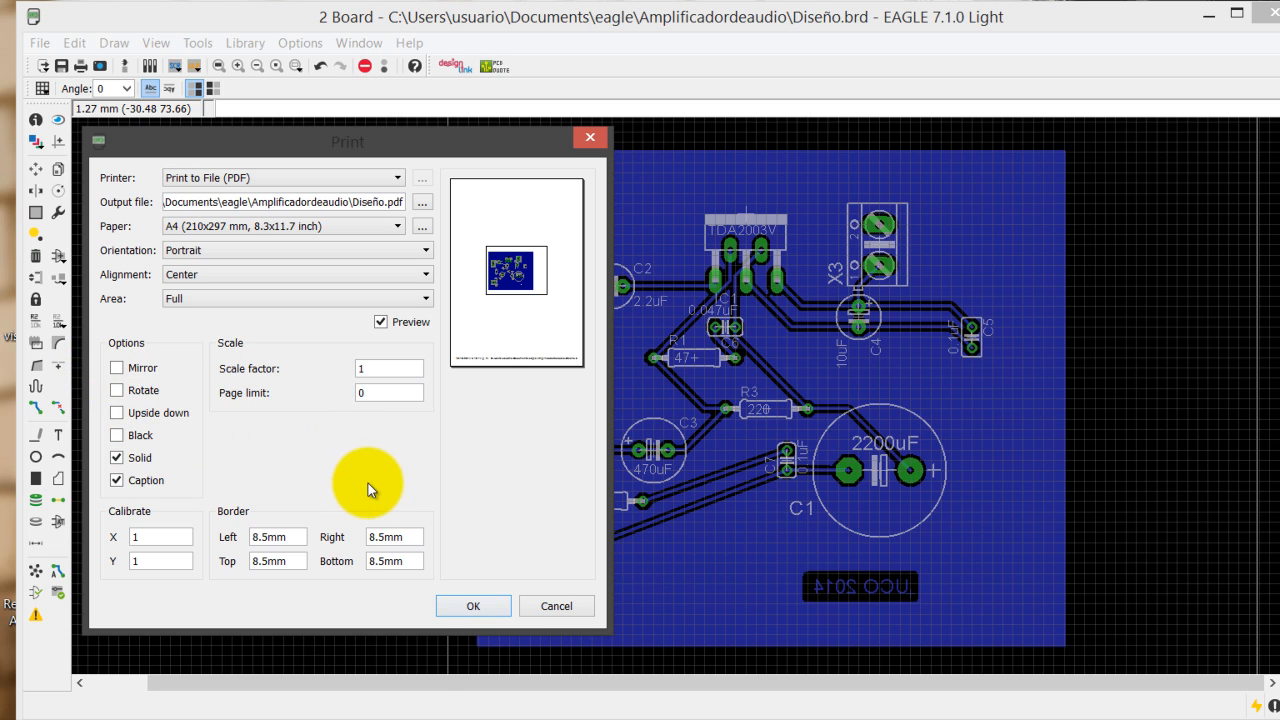
key(Return)
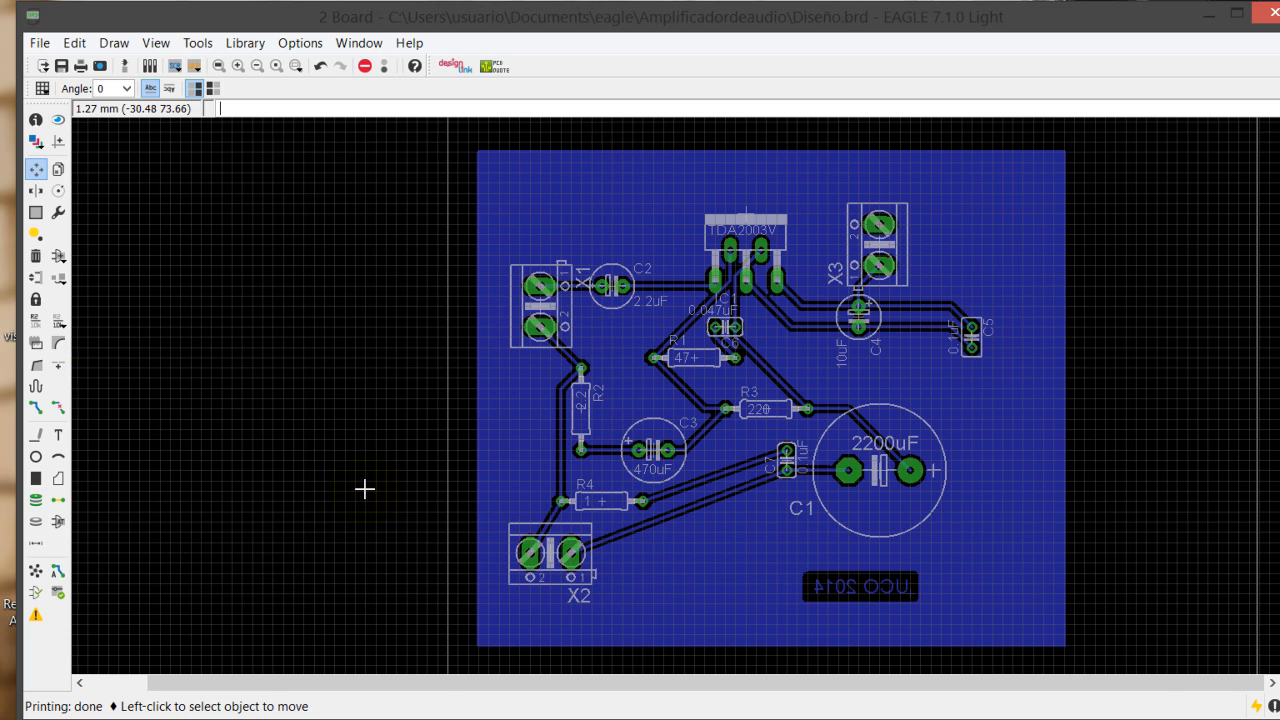